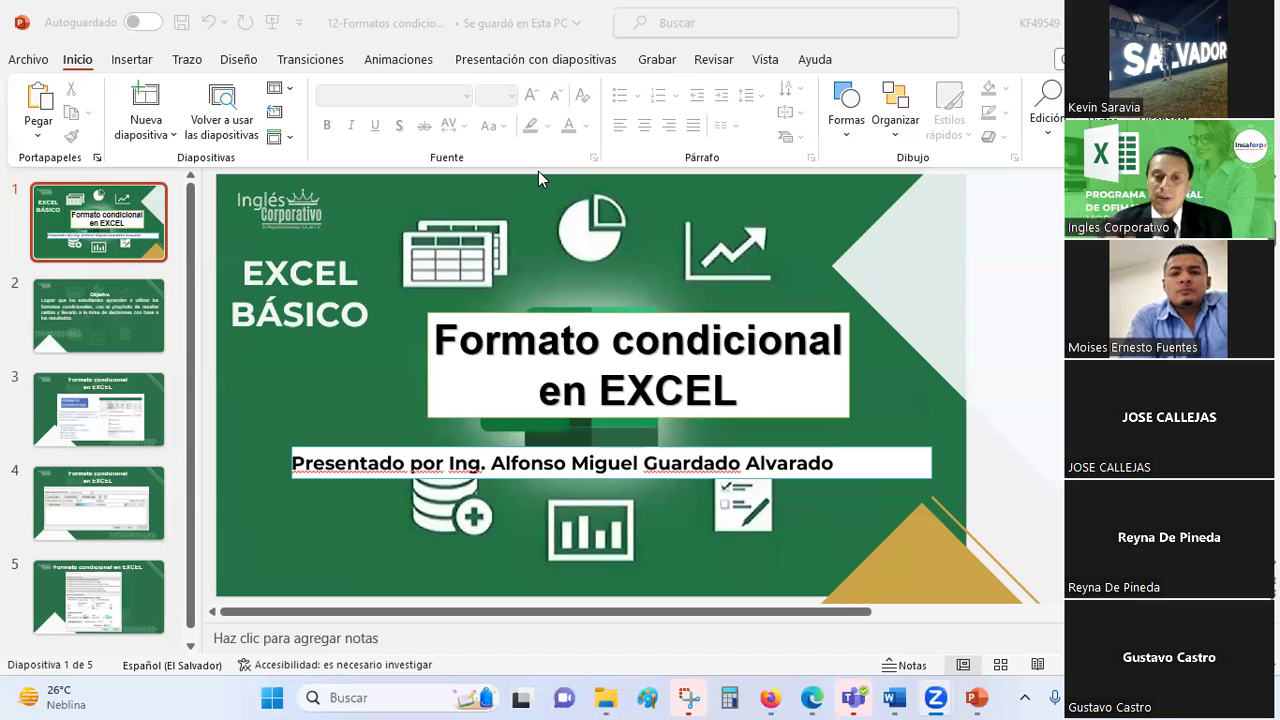
# - Advance past the lesson-objective slide to slide 3, 'Formato condicional en EXCEL'
pyautogui.click(149, 340)
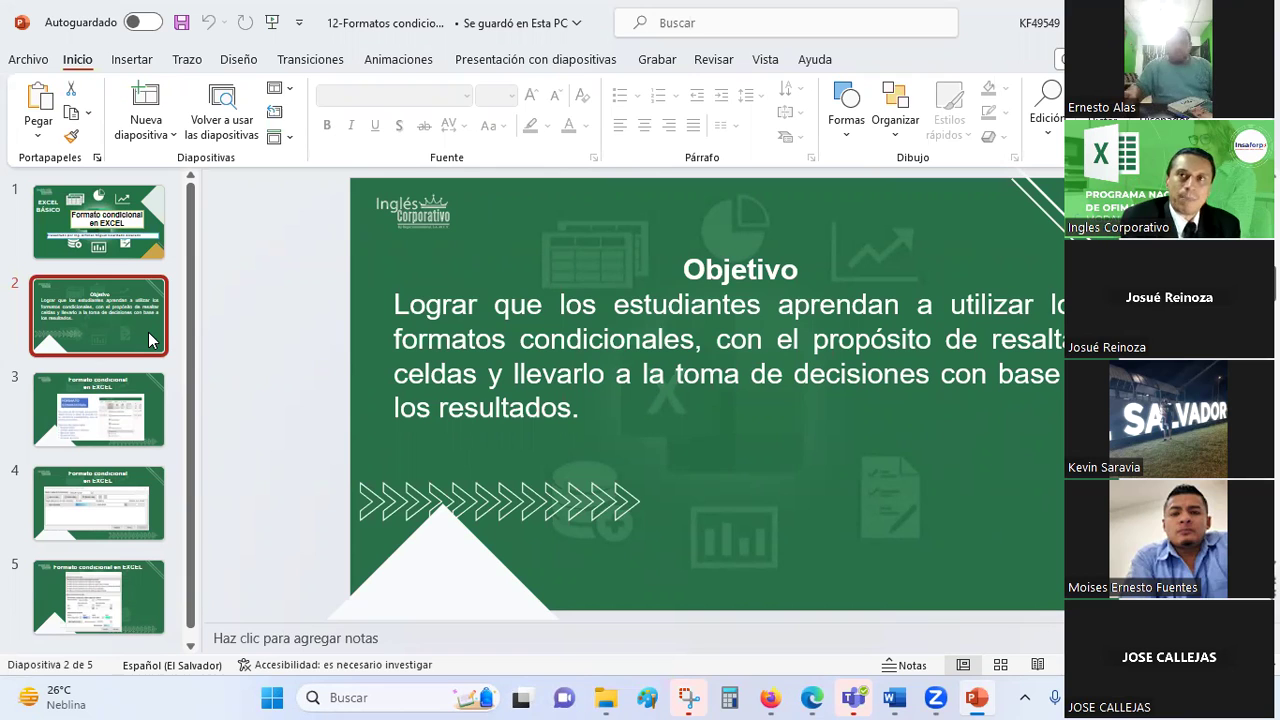
pyautogui.click(124, 388)
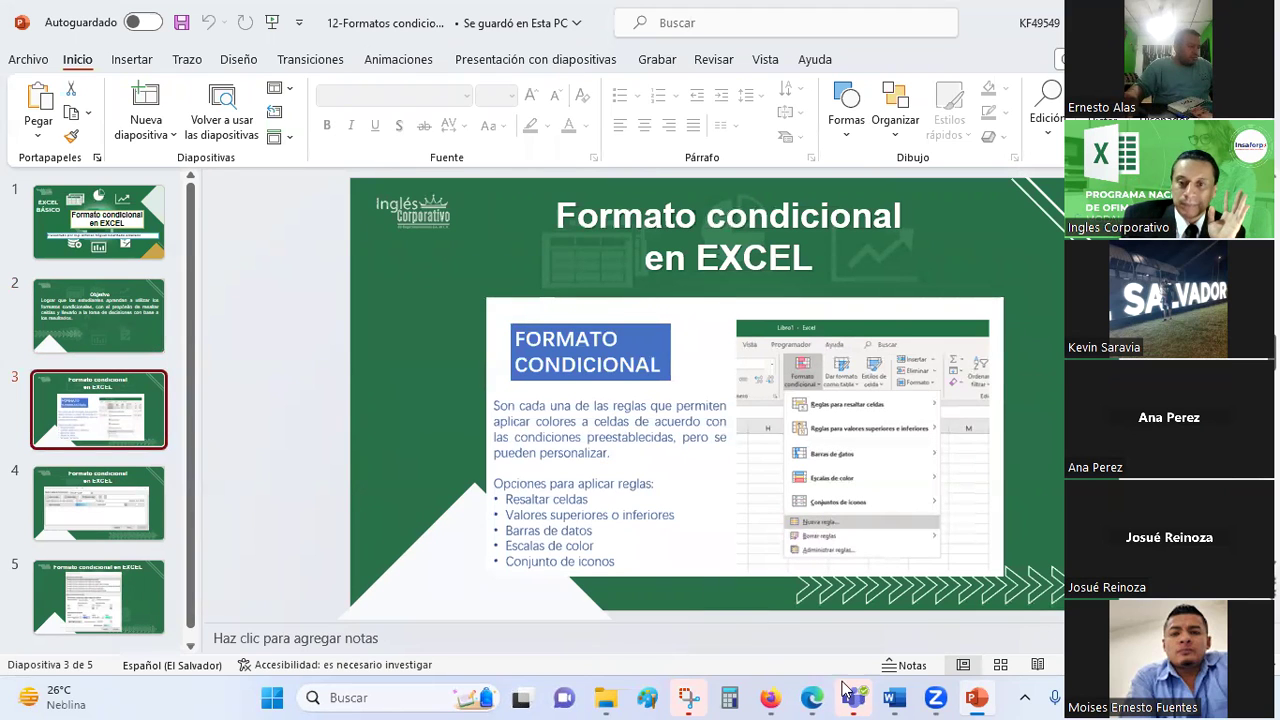
# - Open '12-Sesión08-Formatos condicionales-HT' from File Explorer and select cell H5 on its Portada sheet
pyautogui.click(617, 697)
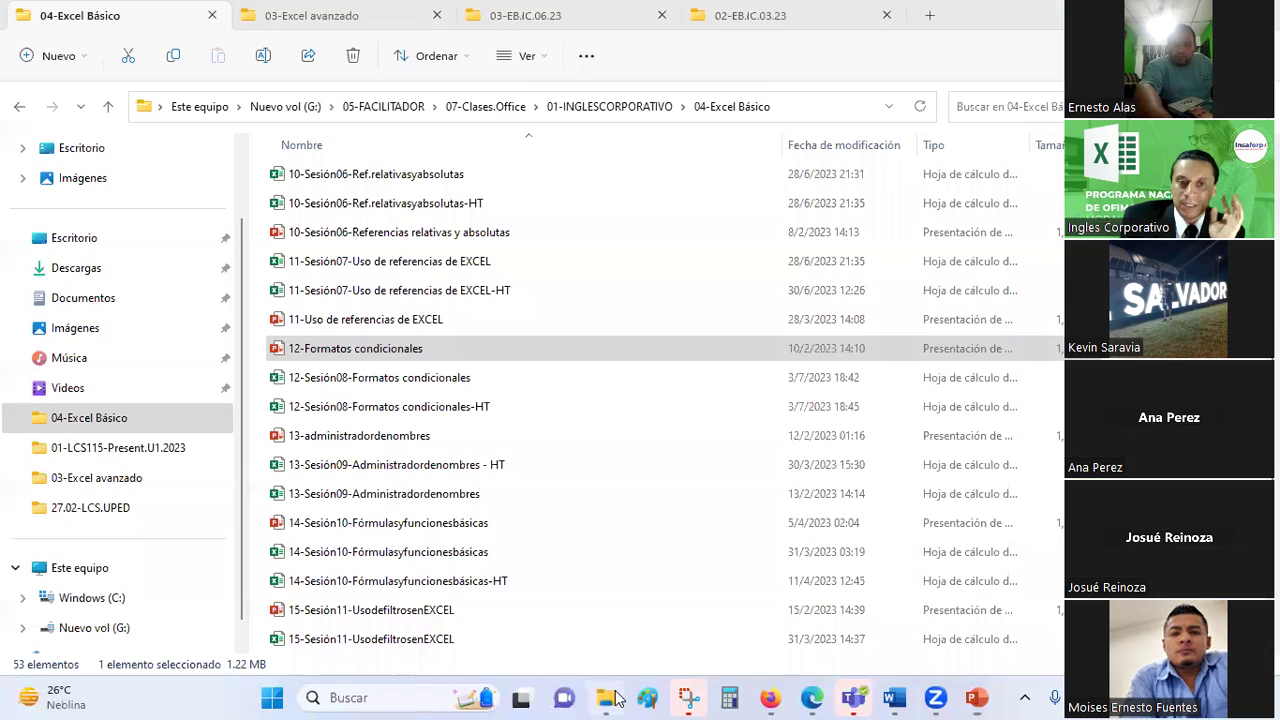
pyautogui.doubleClick(358, 407)
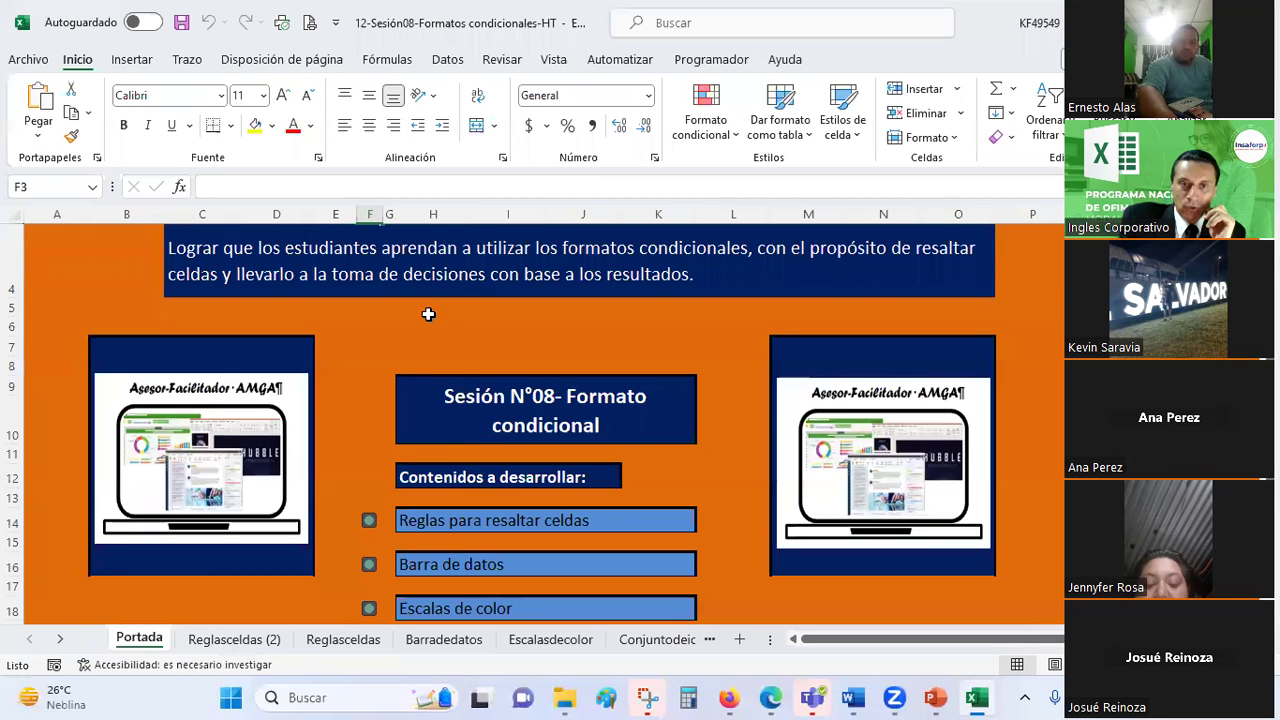
pyautogui.click(428, 314)
pyautogui.scroll(1, 428, 314)
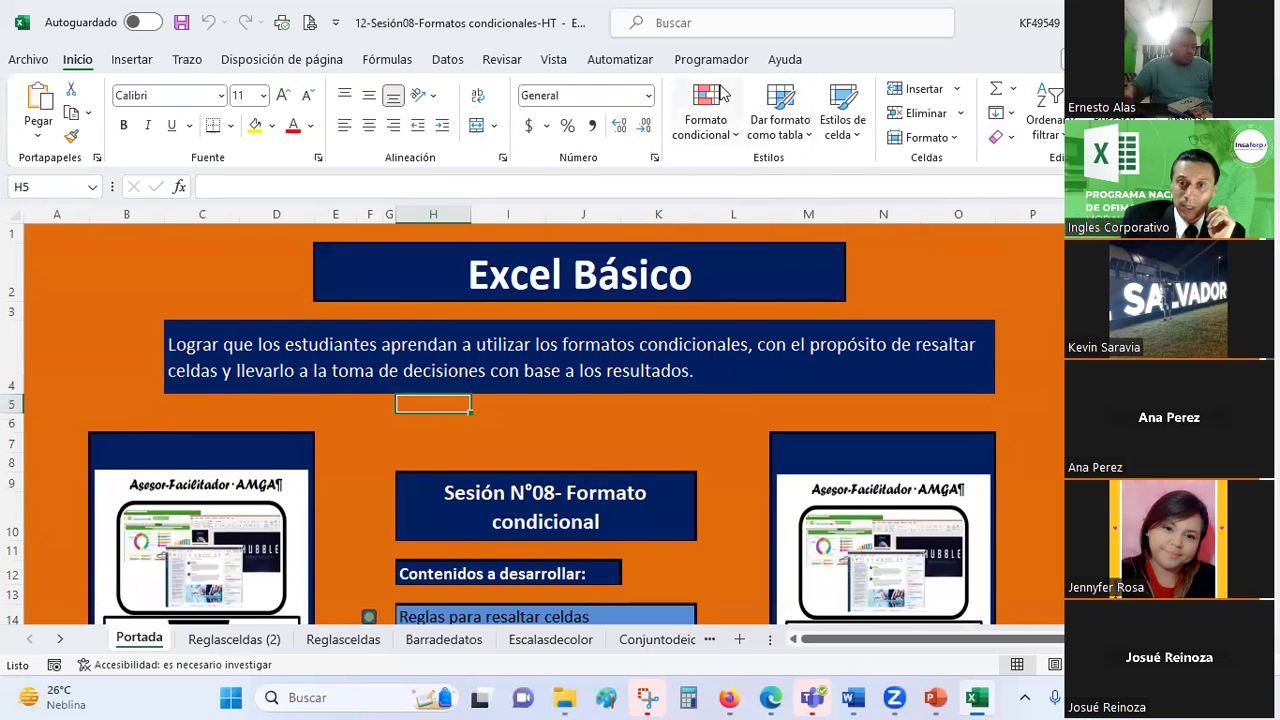
# - Preview each Formato condicional submenu, finishing on Conjuntos de iconos
pyautogui.click(734, 138)
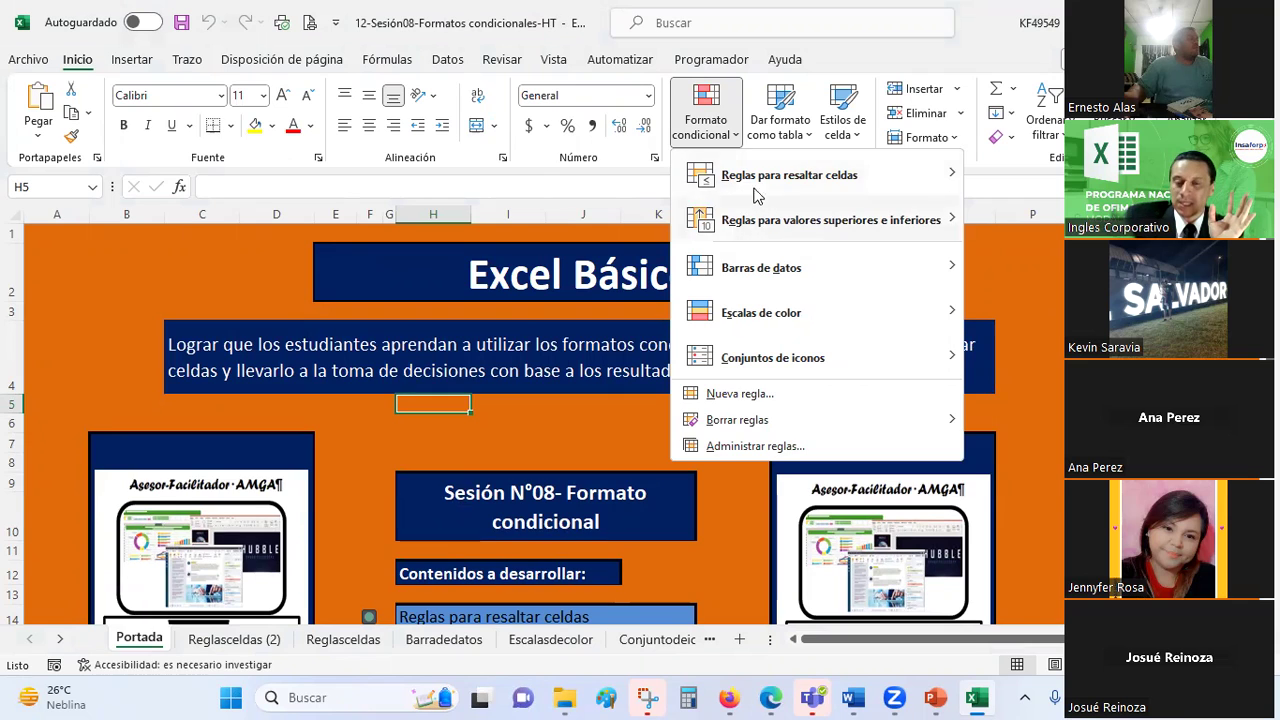
pyautogui.moveTo(857, 237)
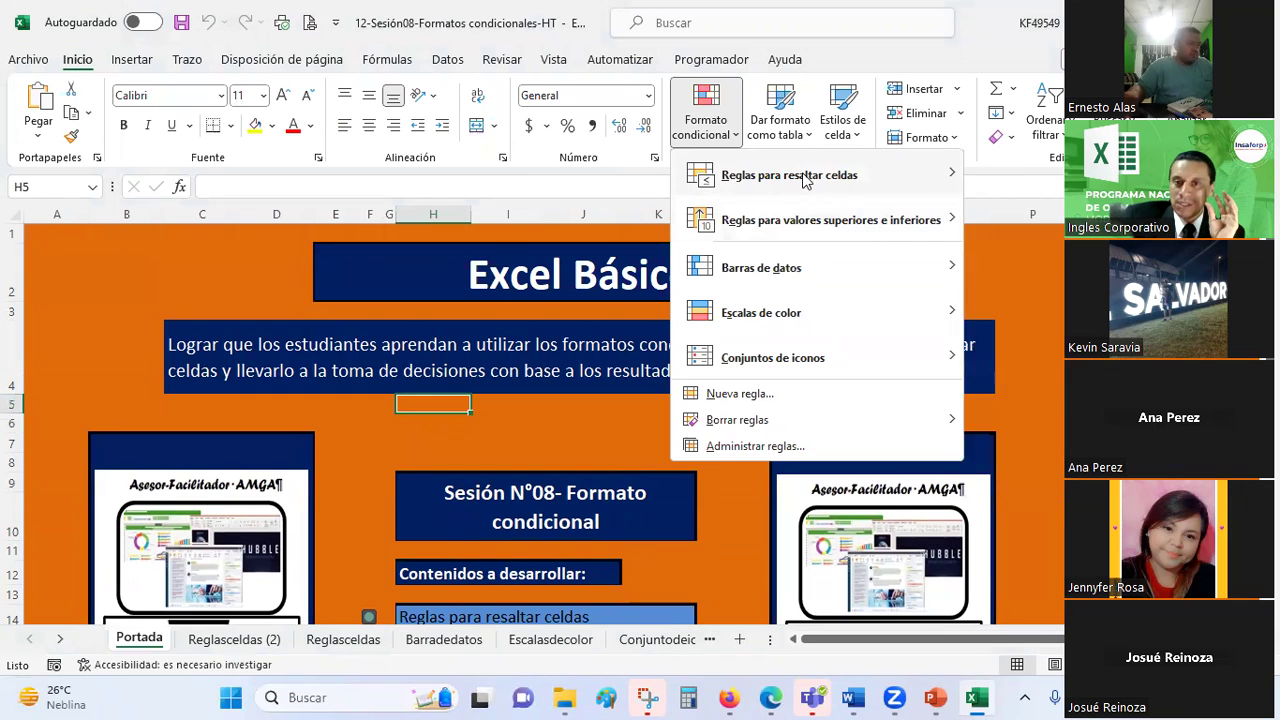
pyautogui.moveTo(787, 188)
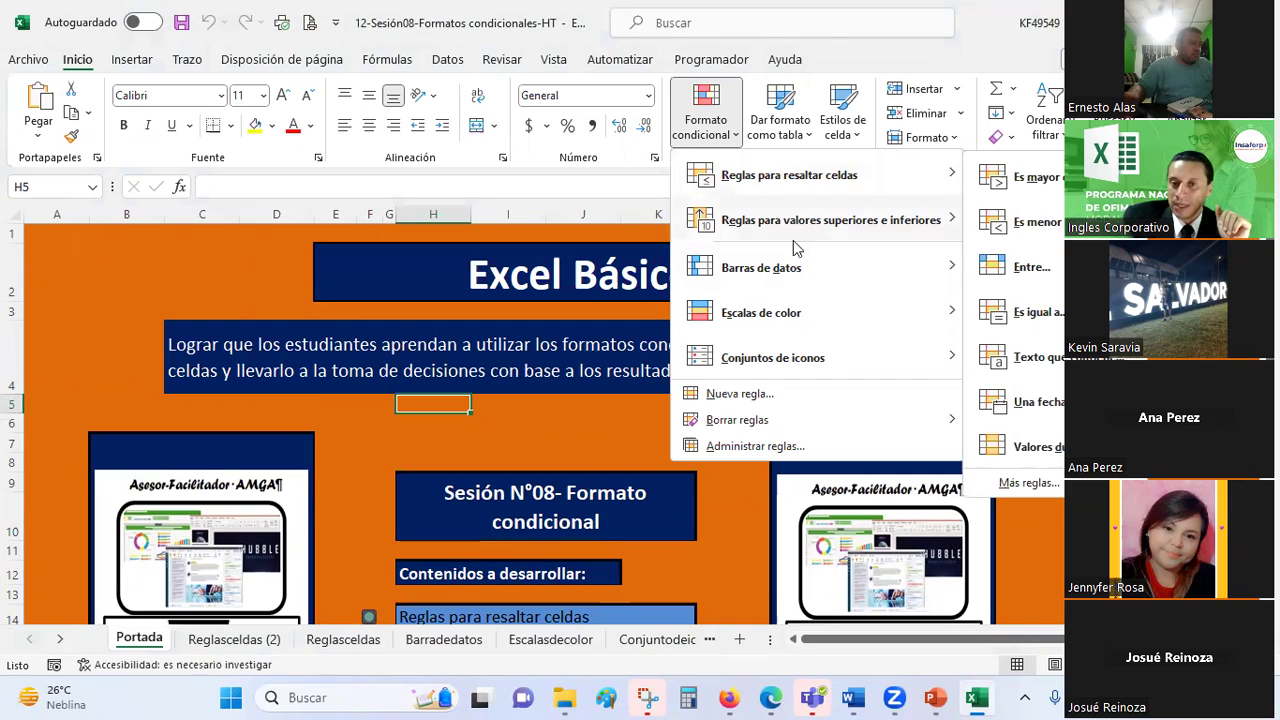
pyautogui.moveTo(800, 215)
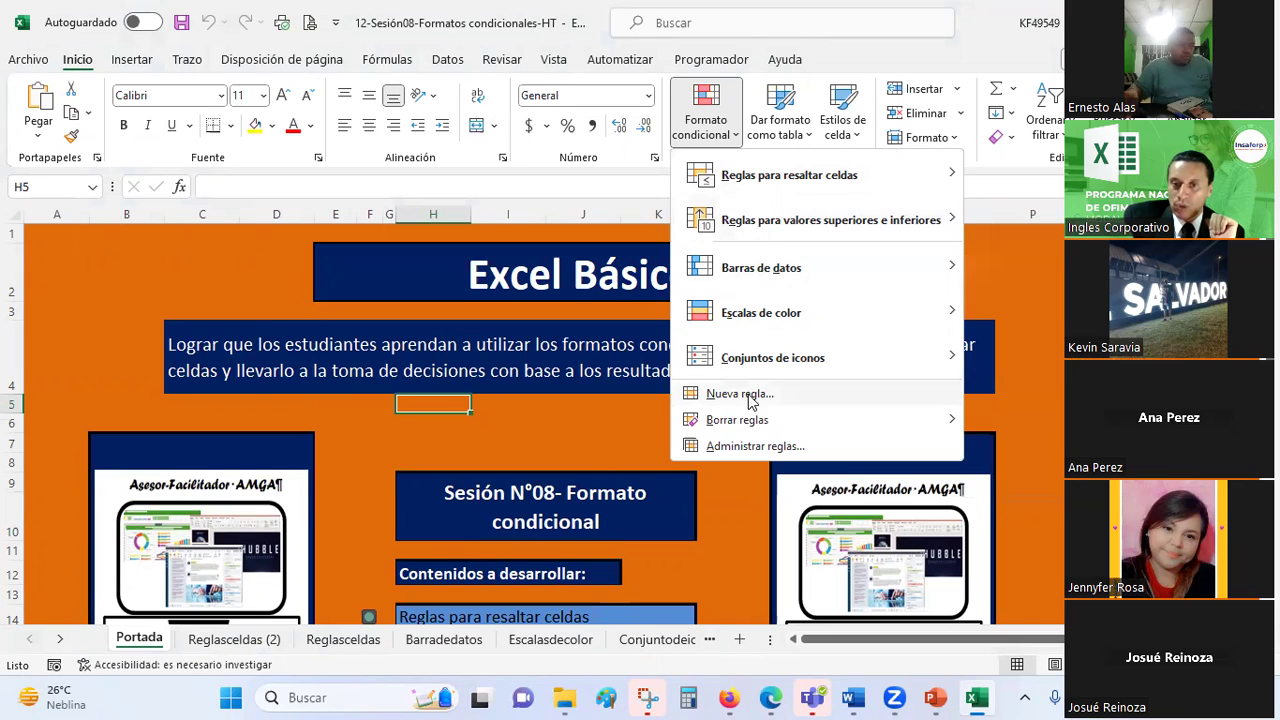
pyautogui.moveTo(750, 419)
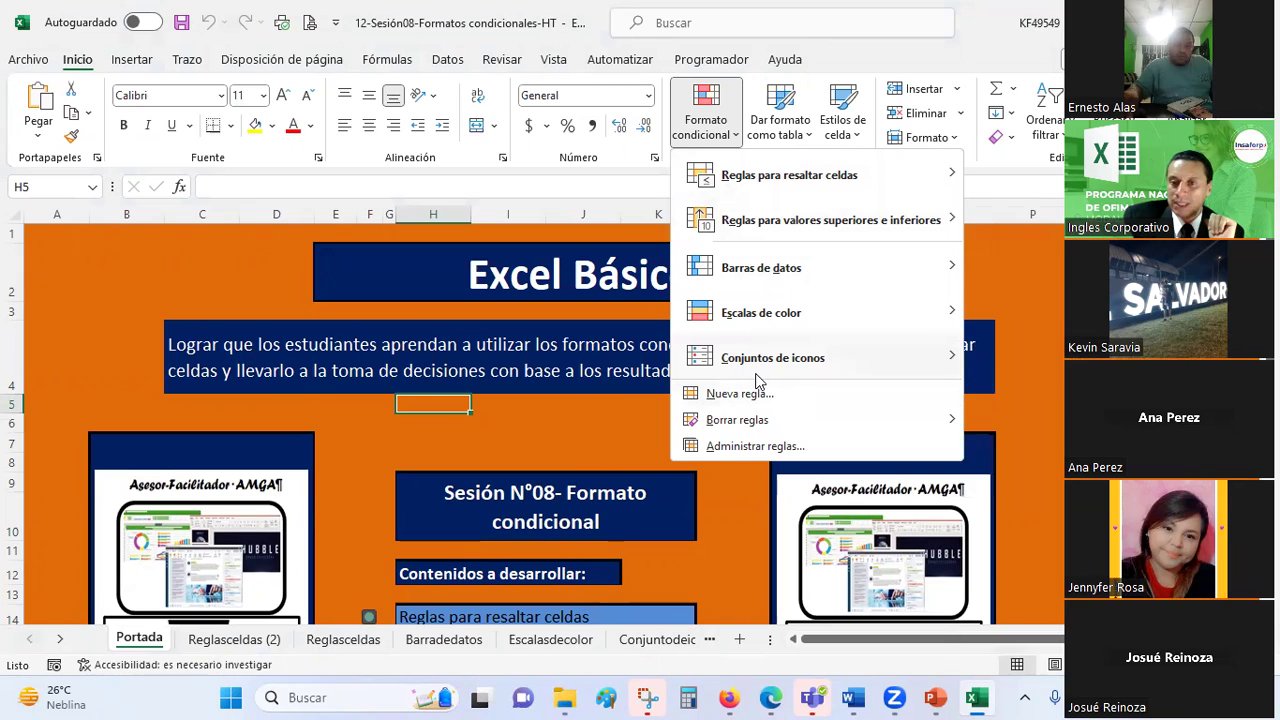
pyautogui.moveTo(757, 379)
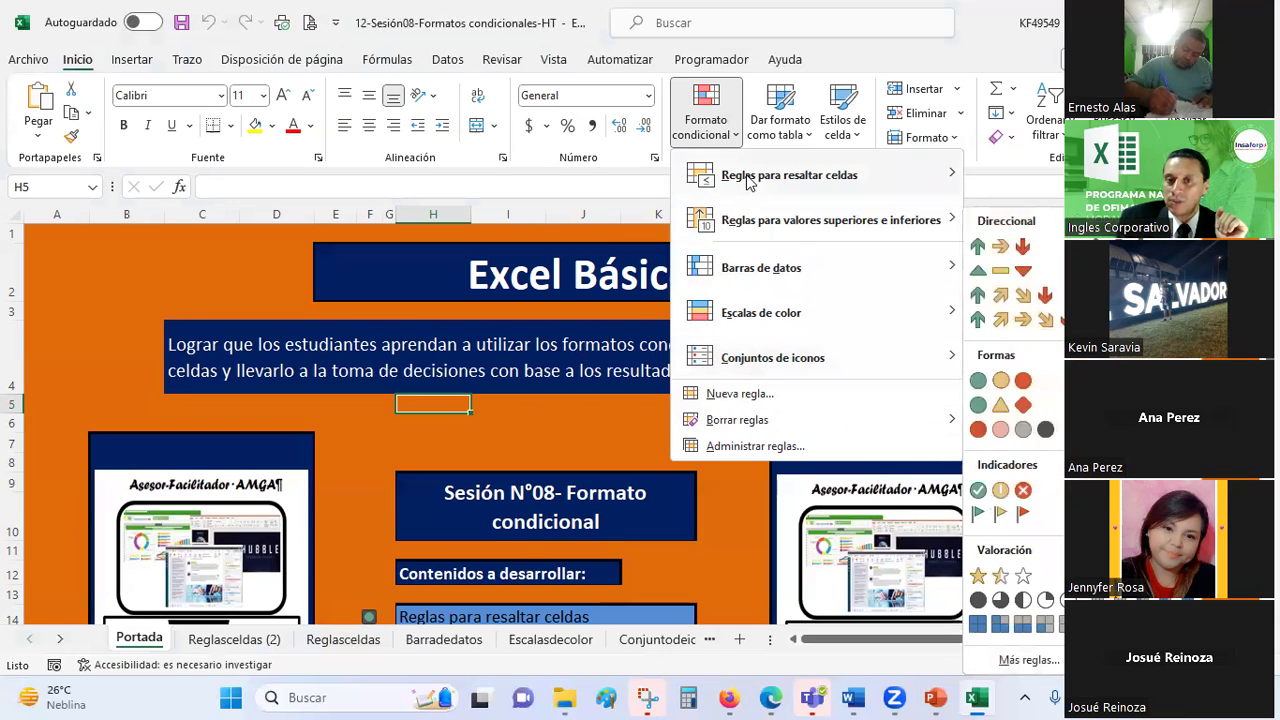
pyautogui.moveTo(747, 230)
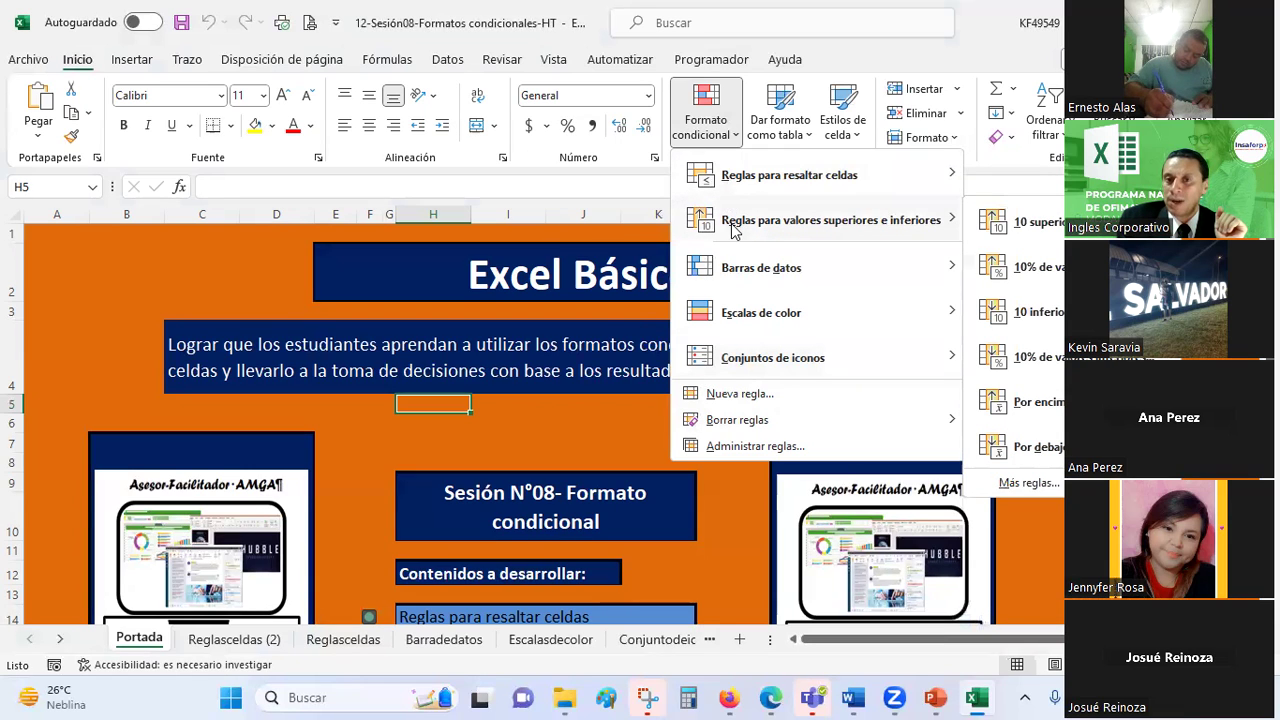
pyautogui.moveTo(727, 190)
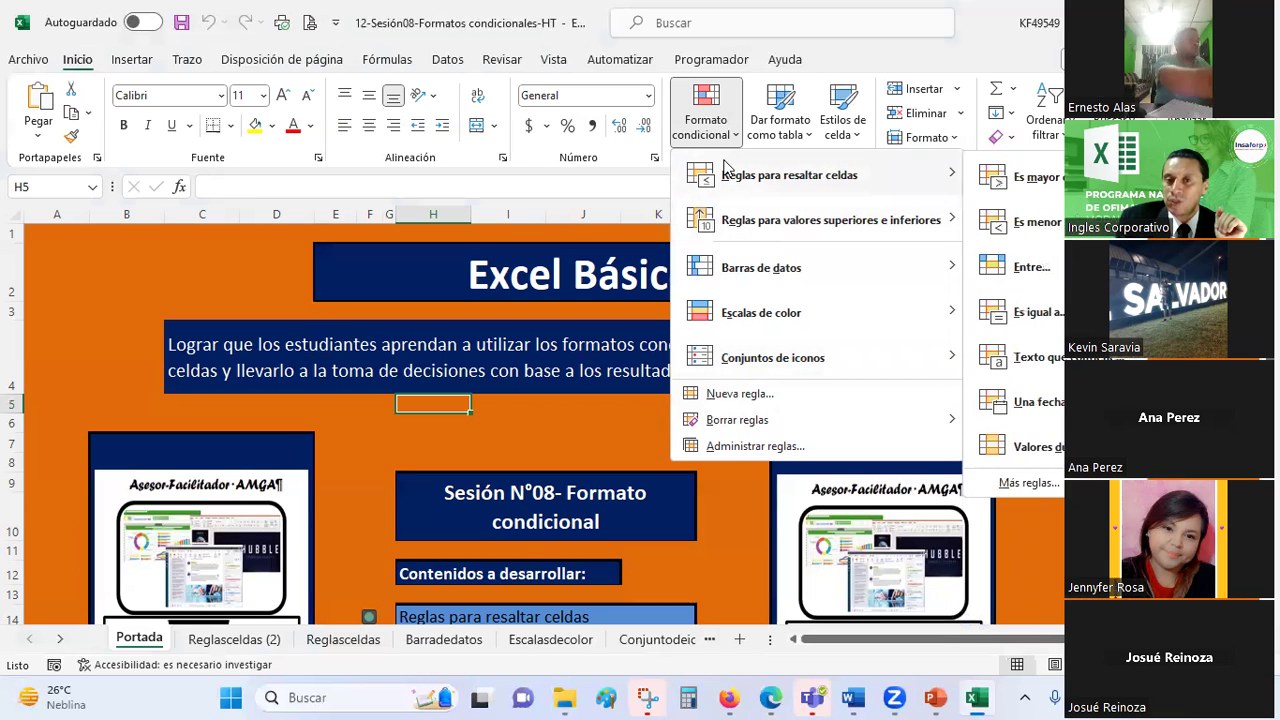
pyautogui.moveTo(740, 313)
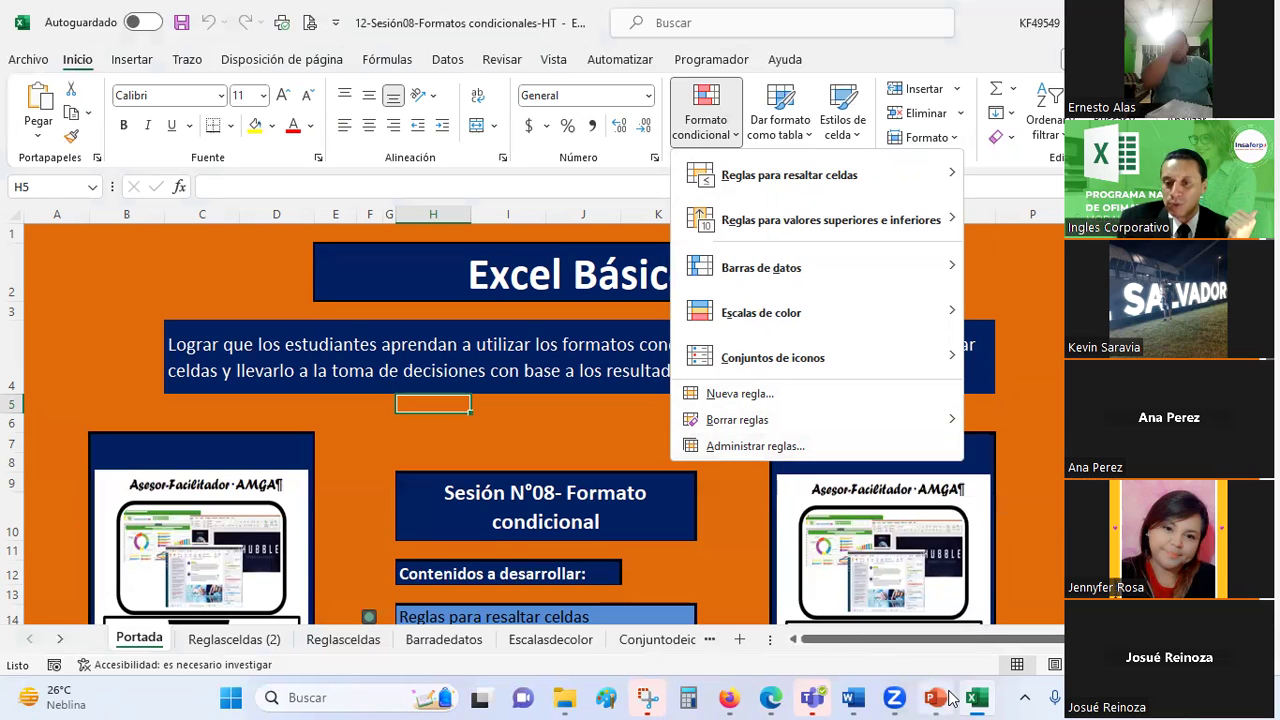
pyautogui.click(935, 697)
pyautogui.click(98, 503)
pyautogui.click(98, 410)
pyautogui.click(977, 697)
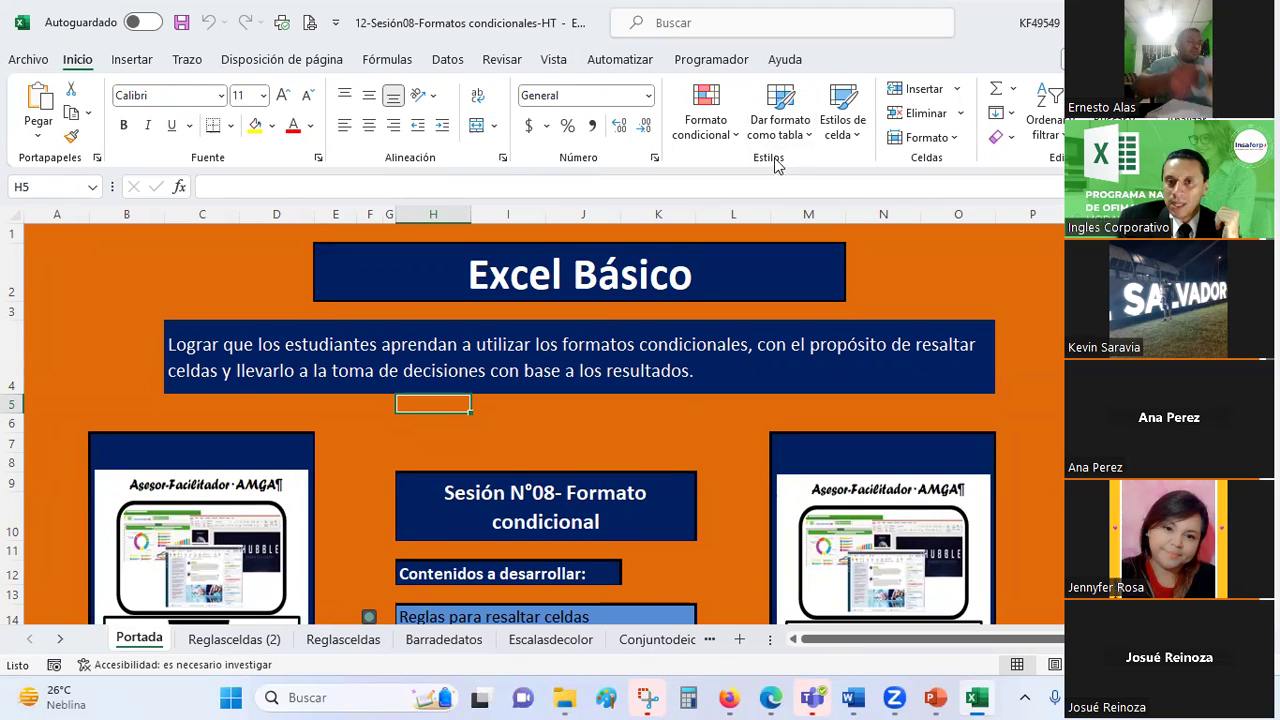
pyautogui.click(728, 138)
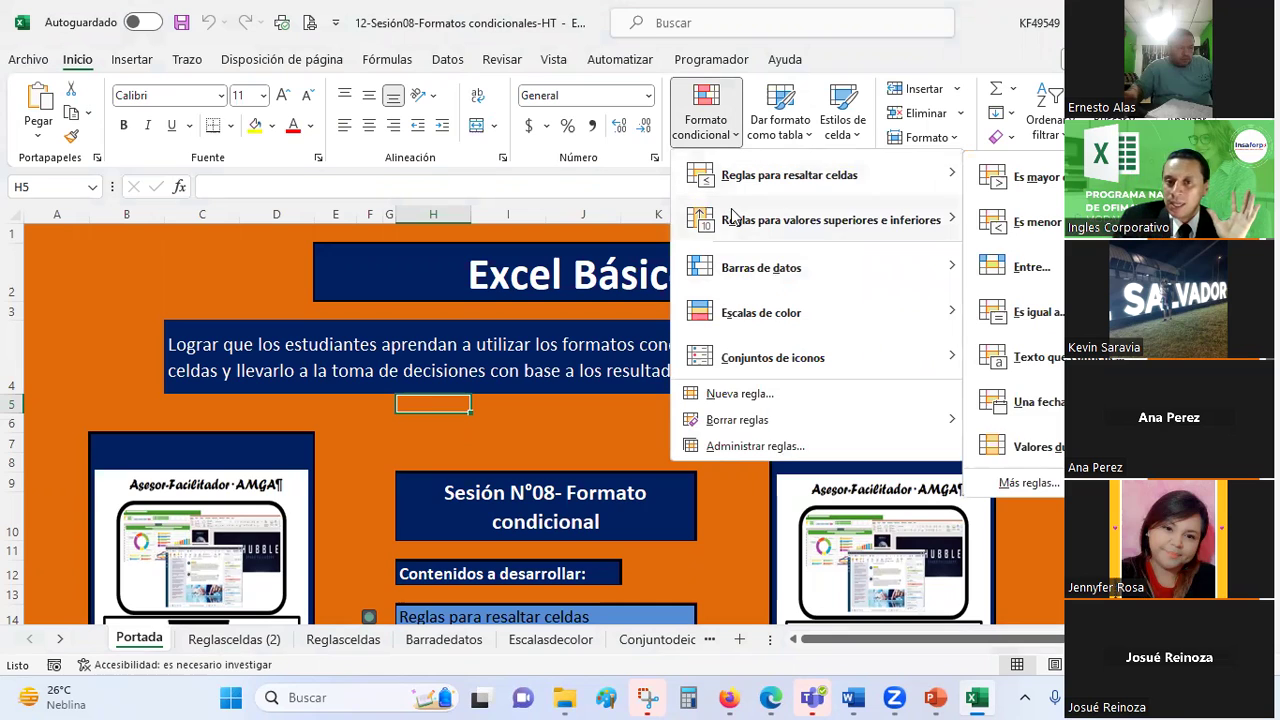
pyautogui.moveTo(743, 275)
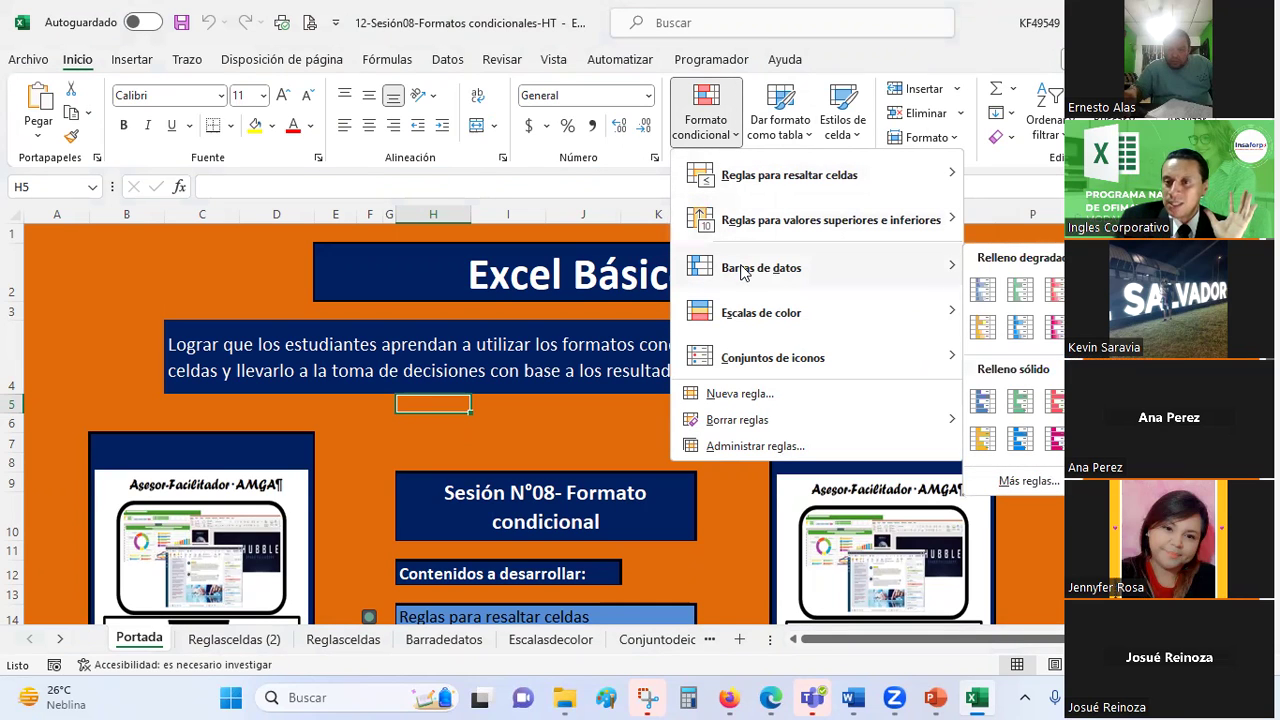
pyautogui.moveTo(752, 366)
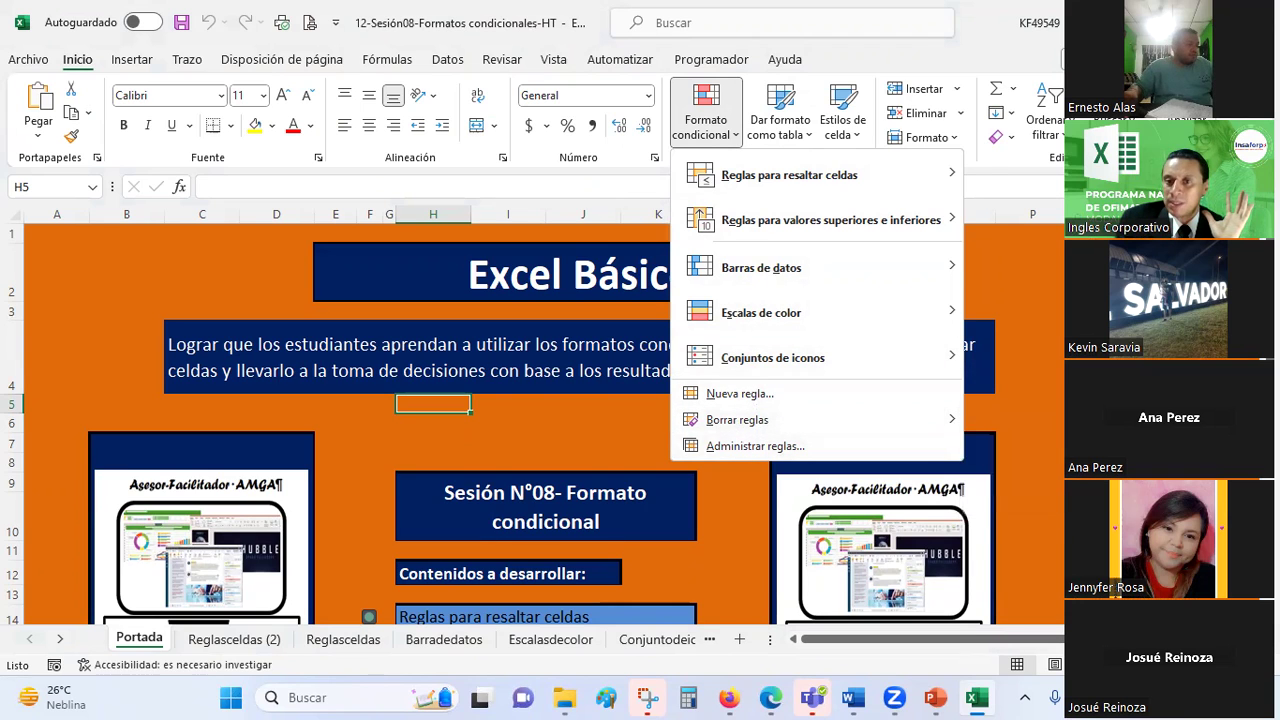
# - Dismiss the Formato condicional menu and return to PowerPoint's slide 3
pyautogui.press('Escape')
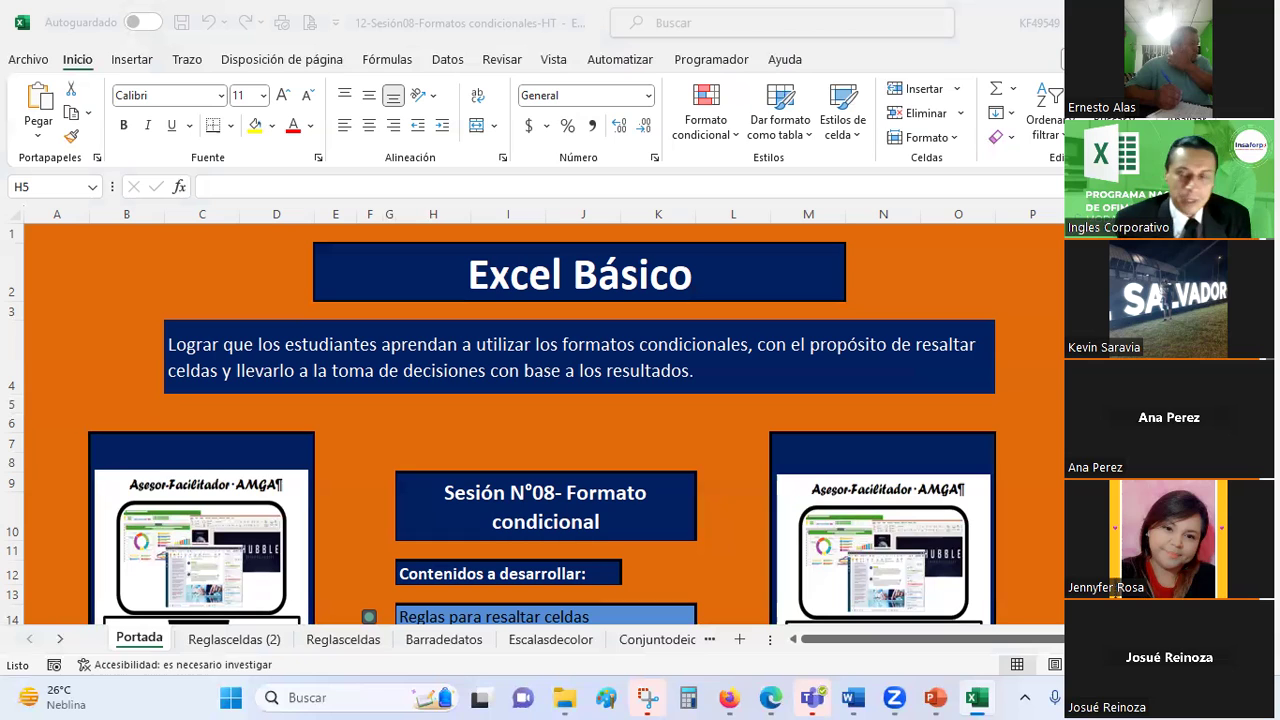
pyautogui.click(727, 143)
pyautogui.click(727, 143)
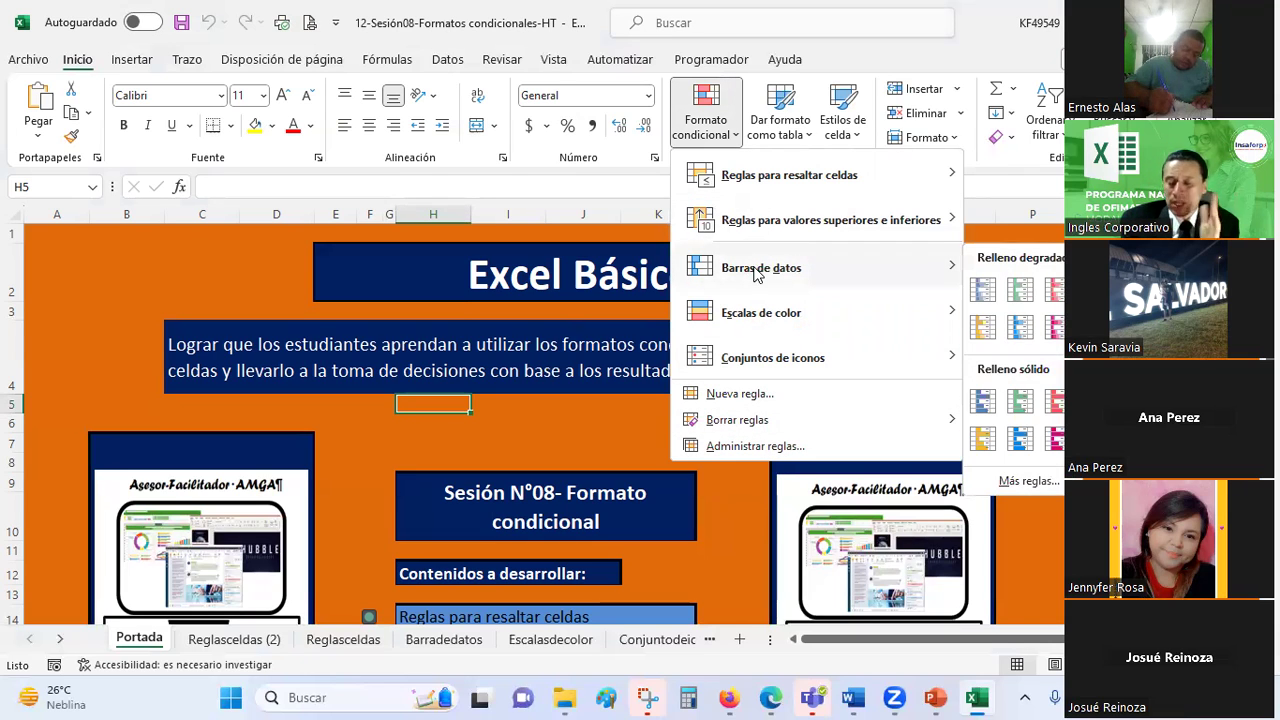
pyautogui.click(738, 504)
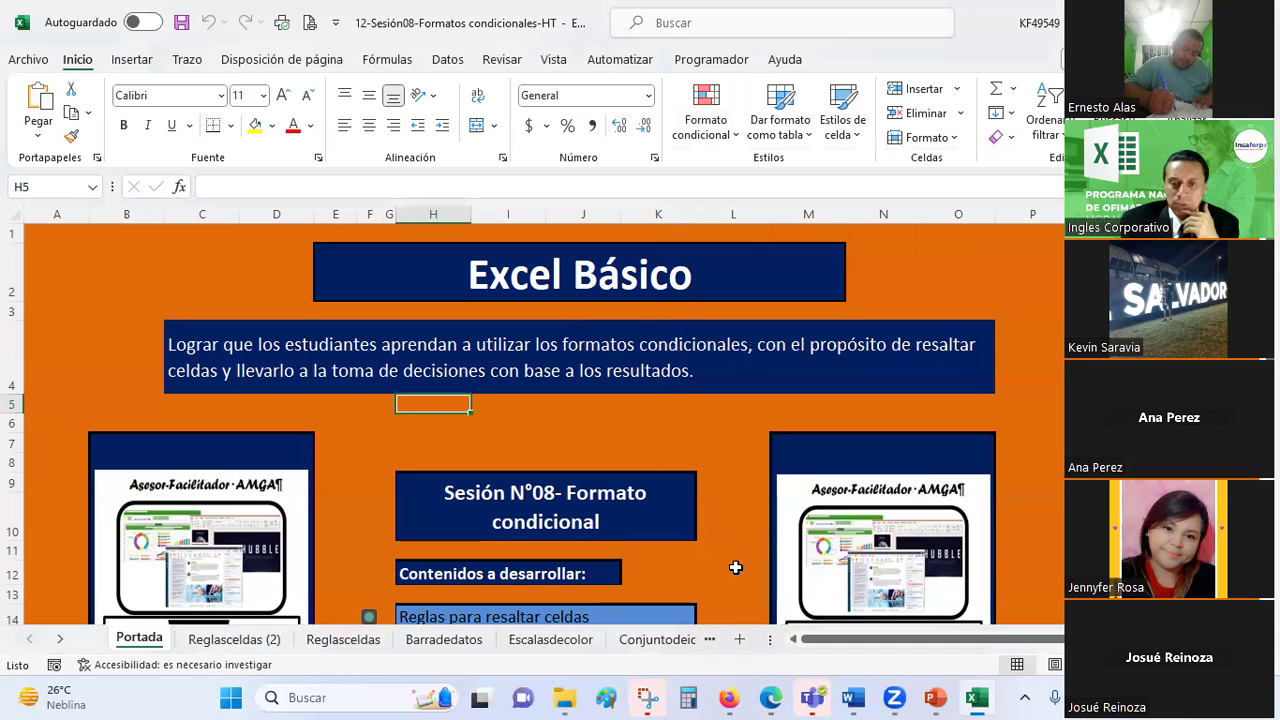
pyautogui.click(935, 697)
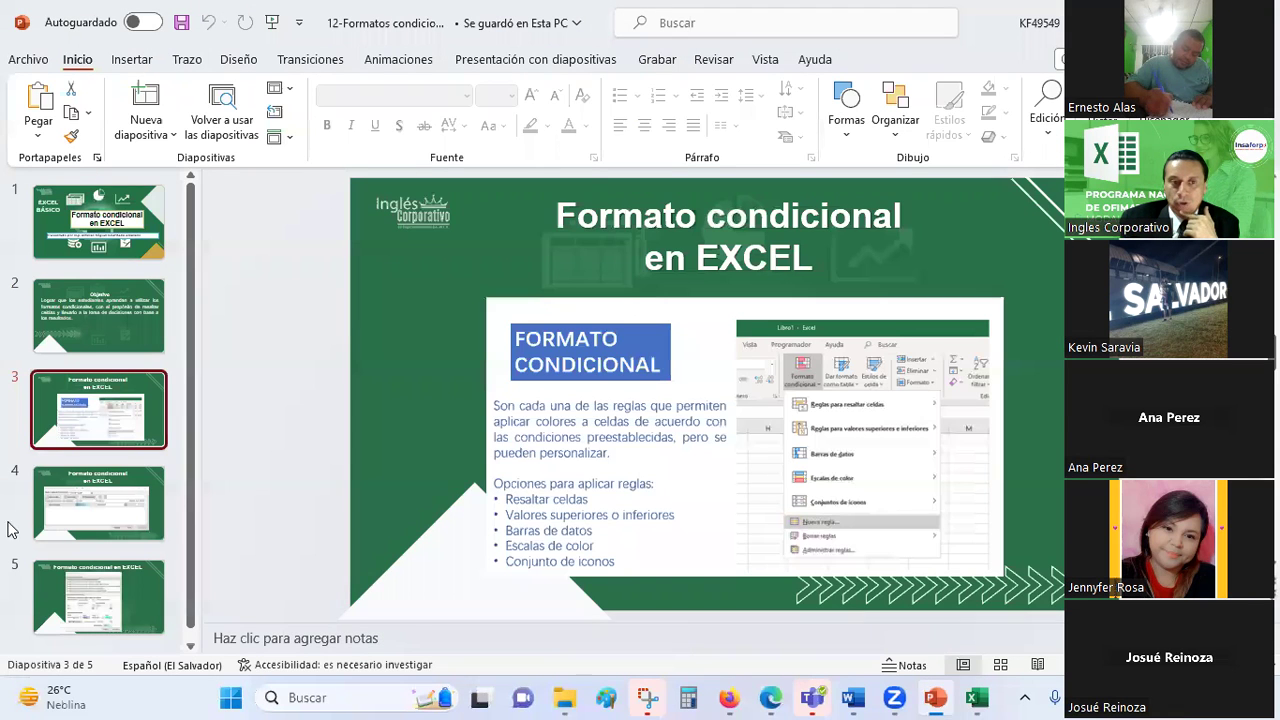
# - Show slide 4 on the rules manager, then return to the Excel workbook
pyautogui.click(60, 505)
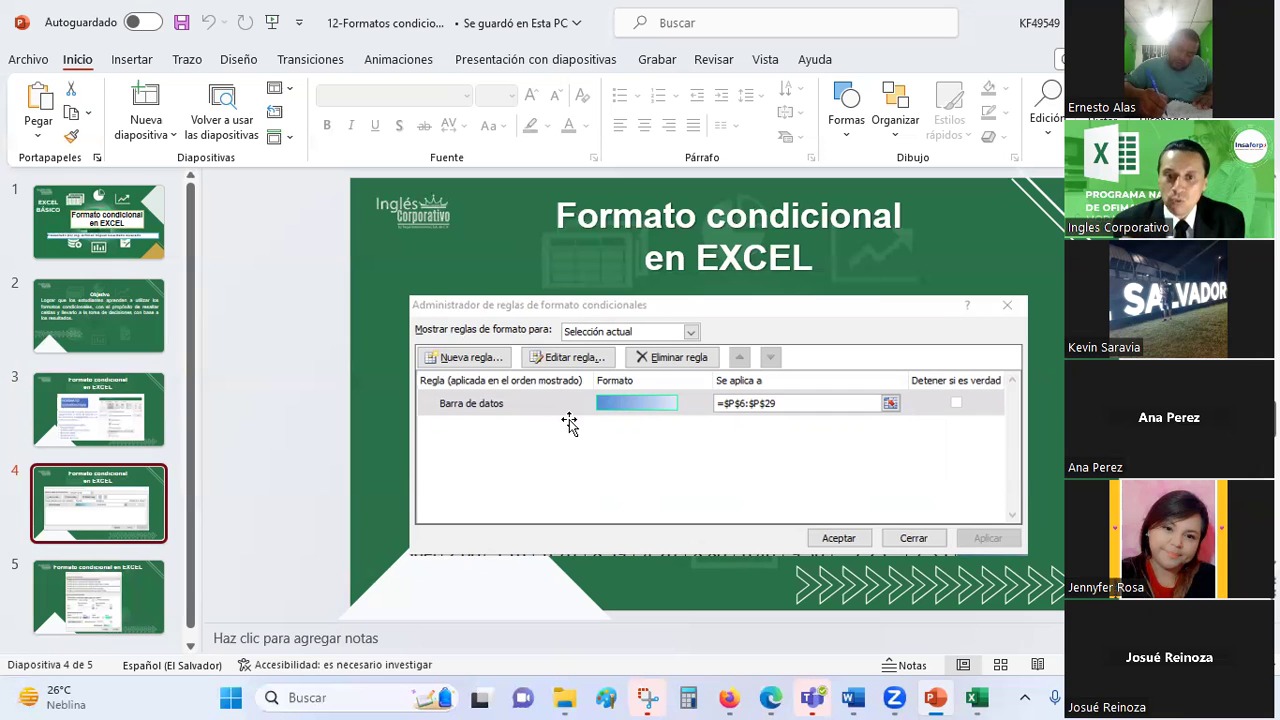
pyautogui.hotkey('alt', 'Tab')
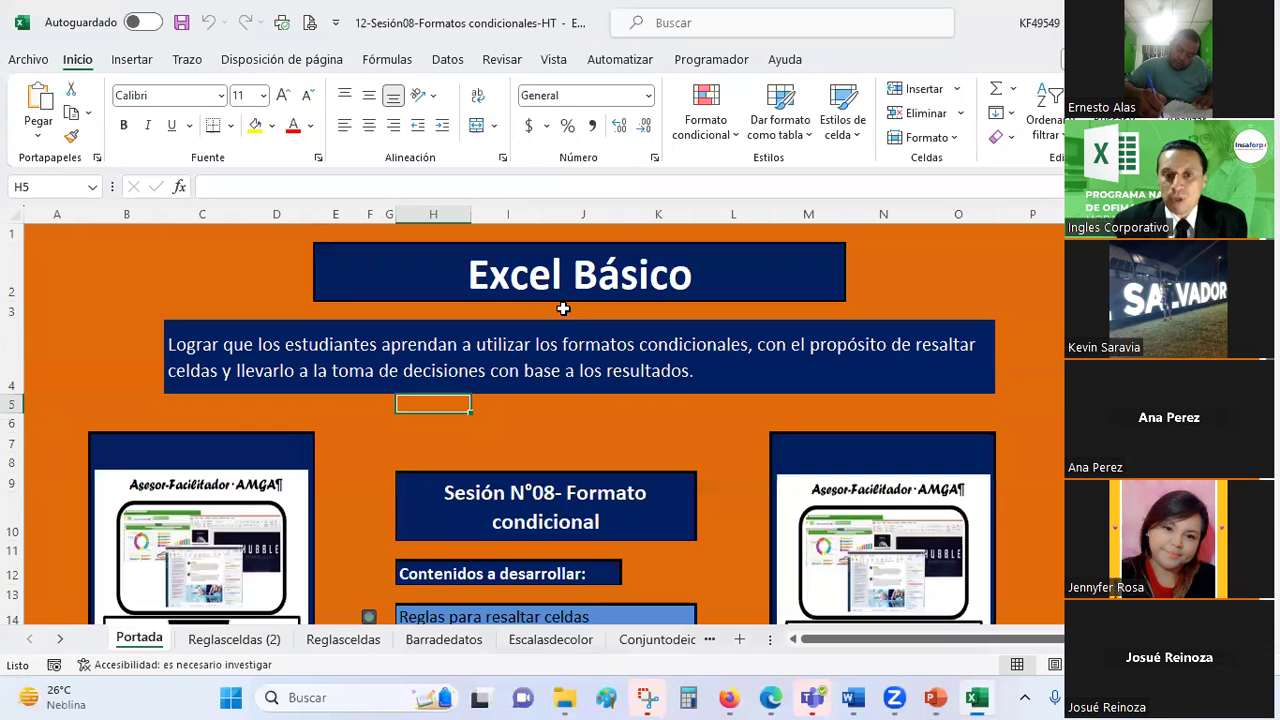
# - Left-align the 'Sesión N°08- Formato condicional' title in H9 and show the Formato condicional menu
pyautogui.click(570, 311)
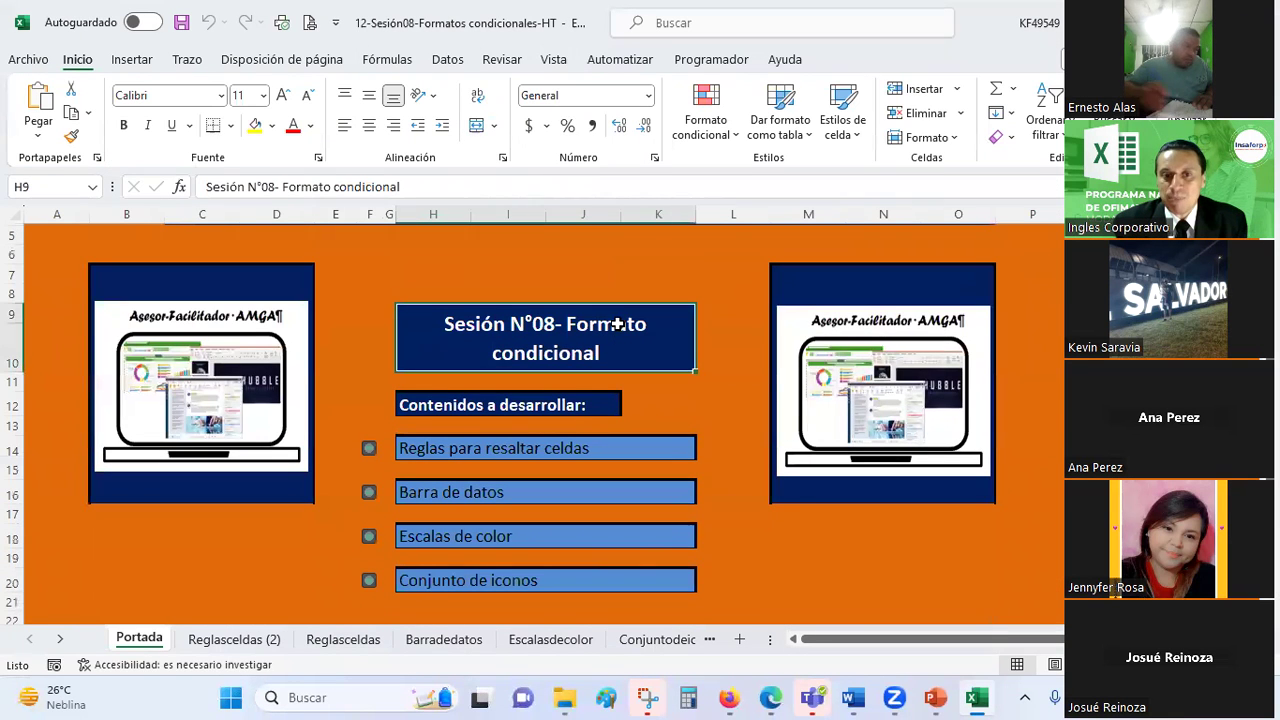
pyautogui.click(346, 127)
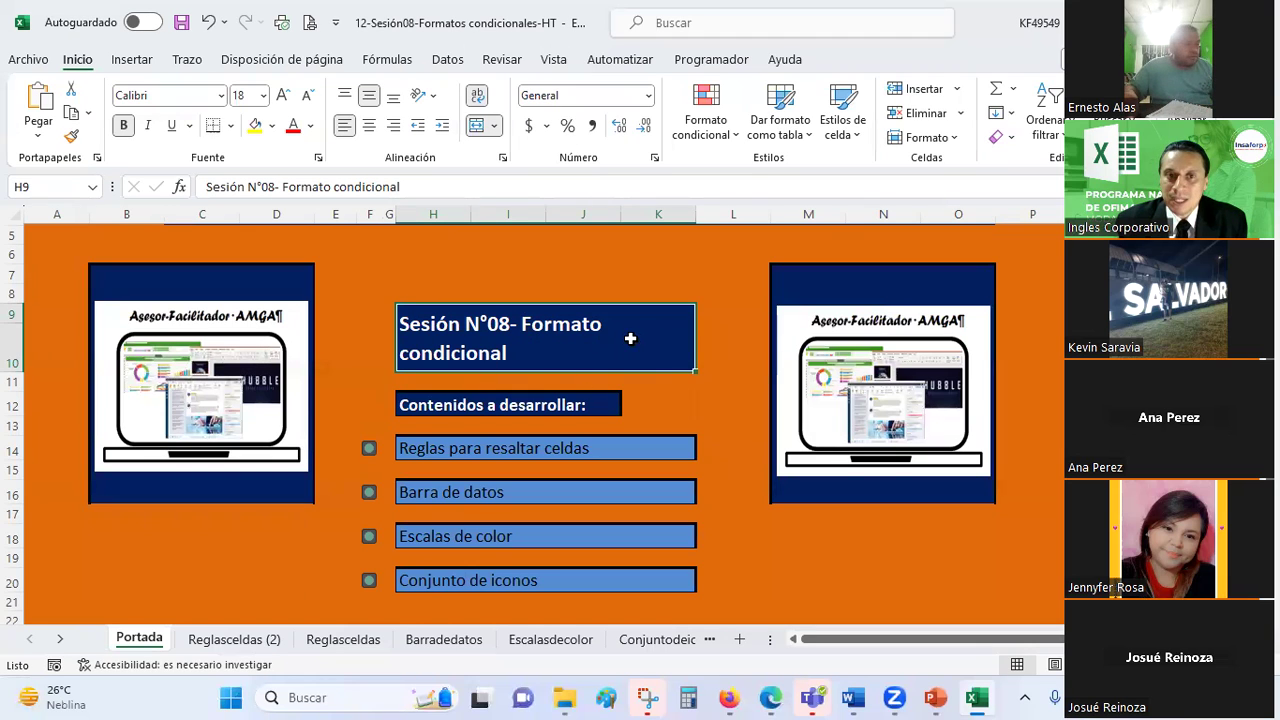
pyautogui.click(493, 125)
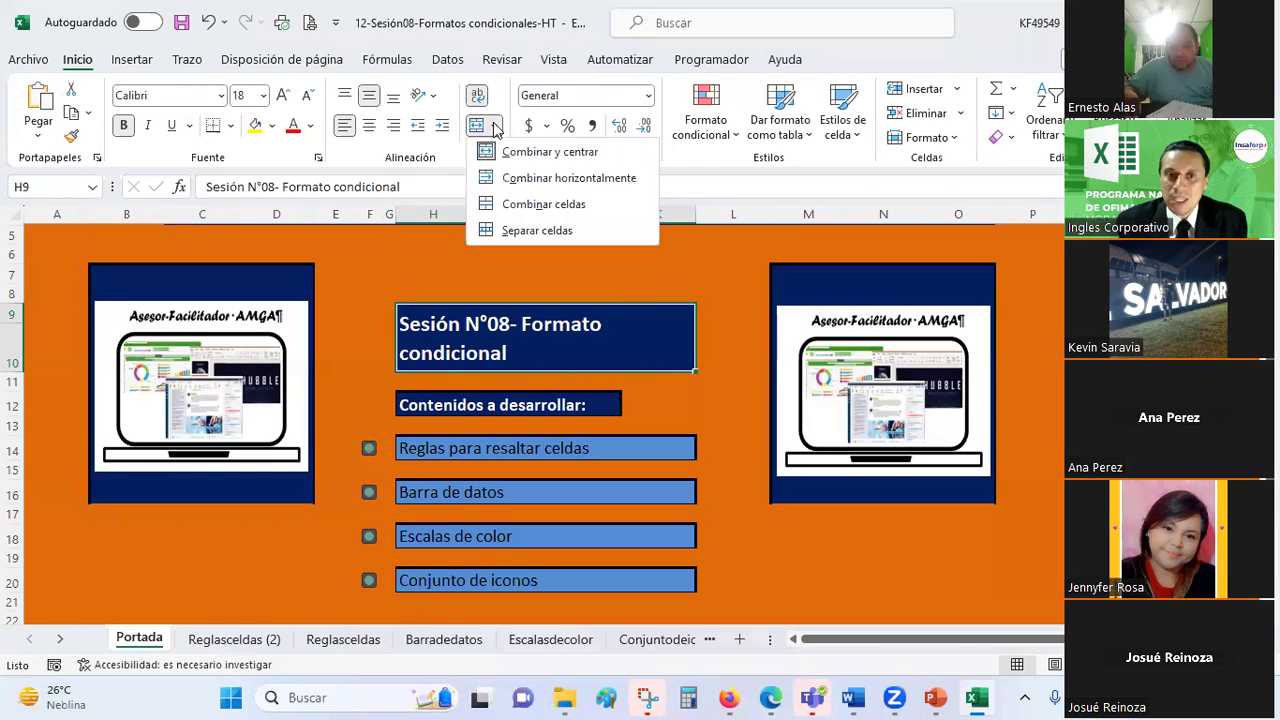
pyautogui.click(440, 322)
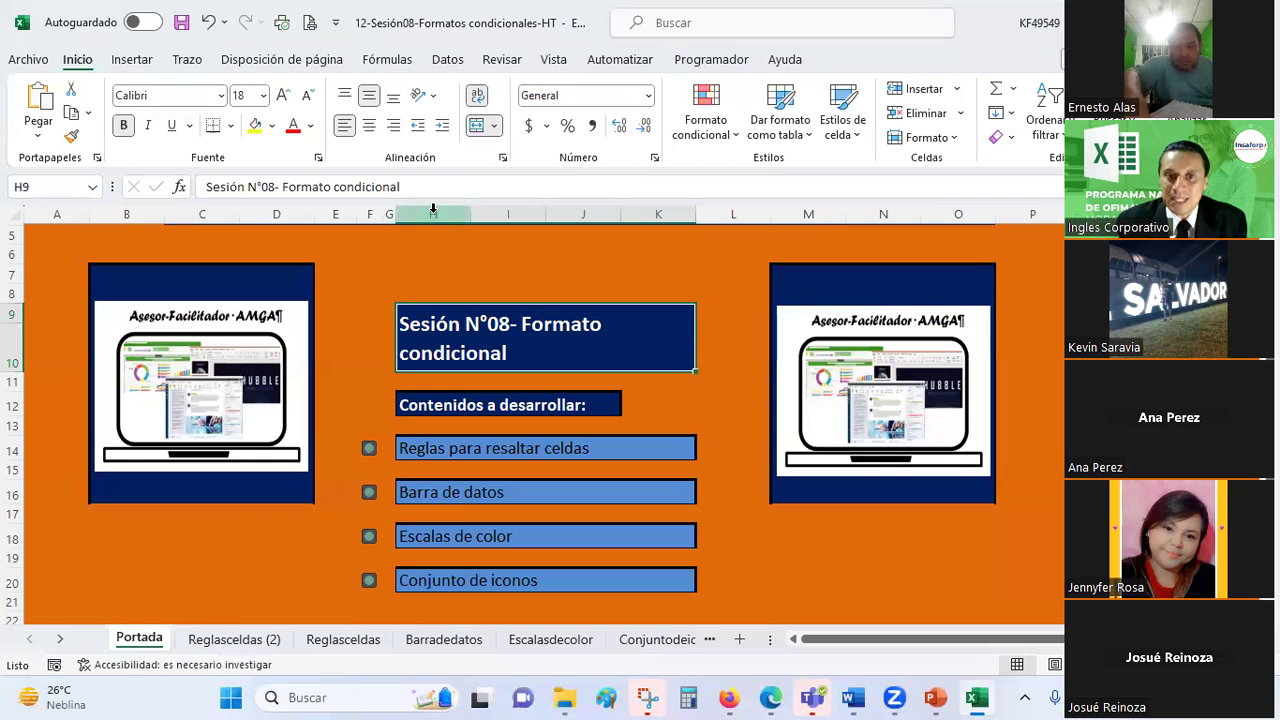
pyautogui.click(717, 147)
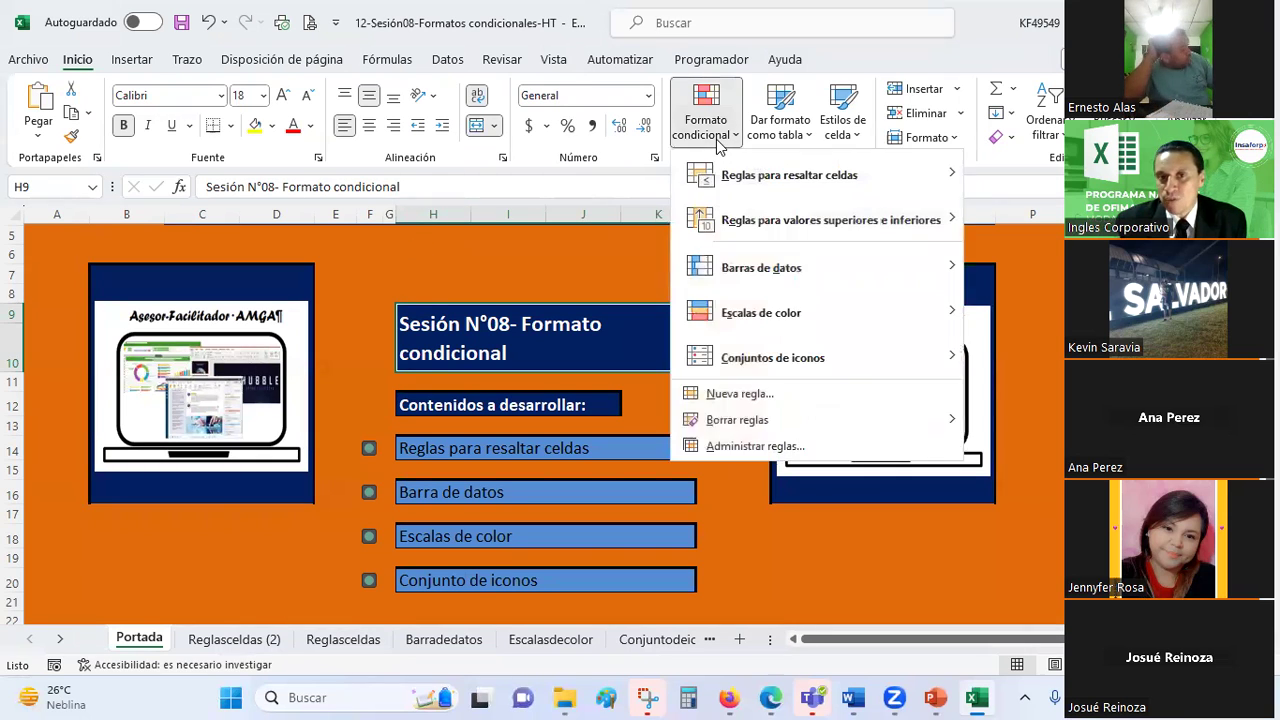
# - Open Administrar reglas to confirm no rules exist, then return to PowerPoint's slide 4
pyautogui.click(745, 450)
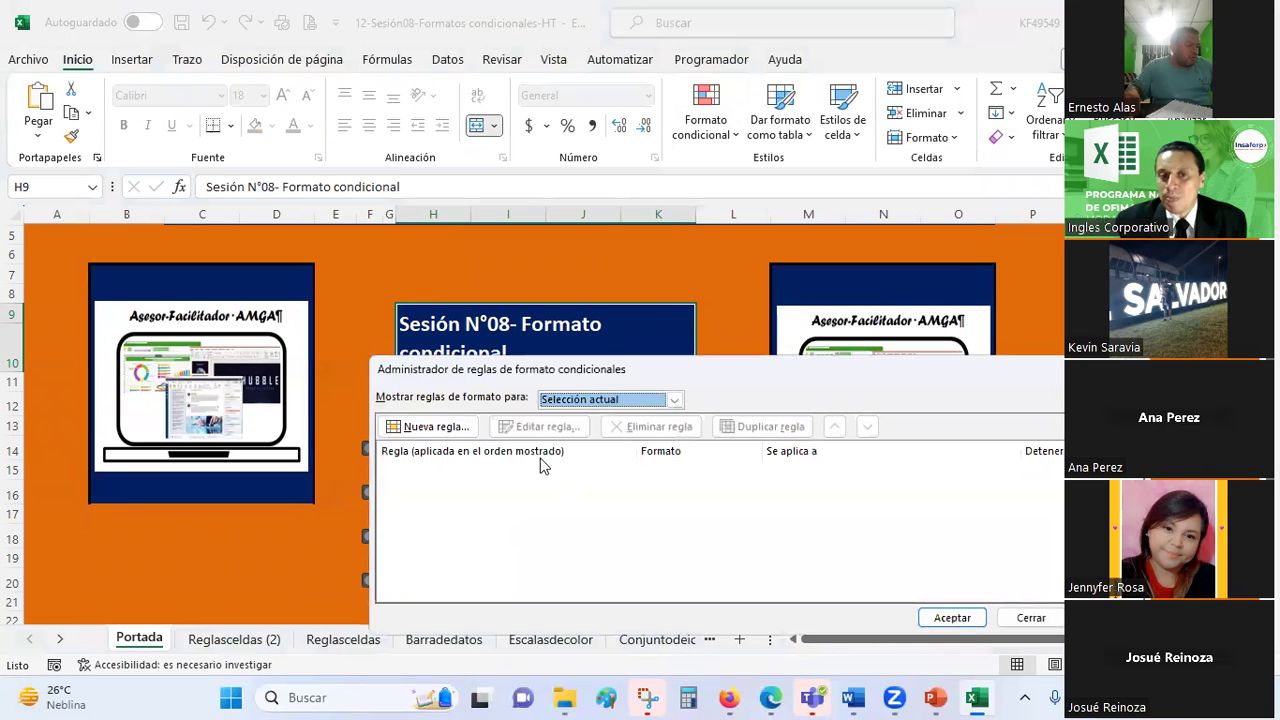
pyautogui.hotkey('alt', 'Tab')
pyautogui.hotkey('alt', 'Tab')
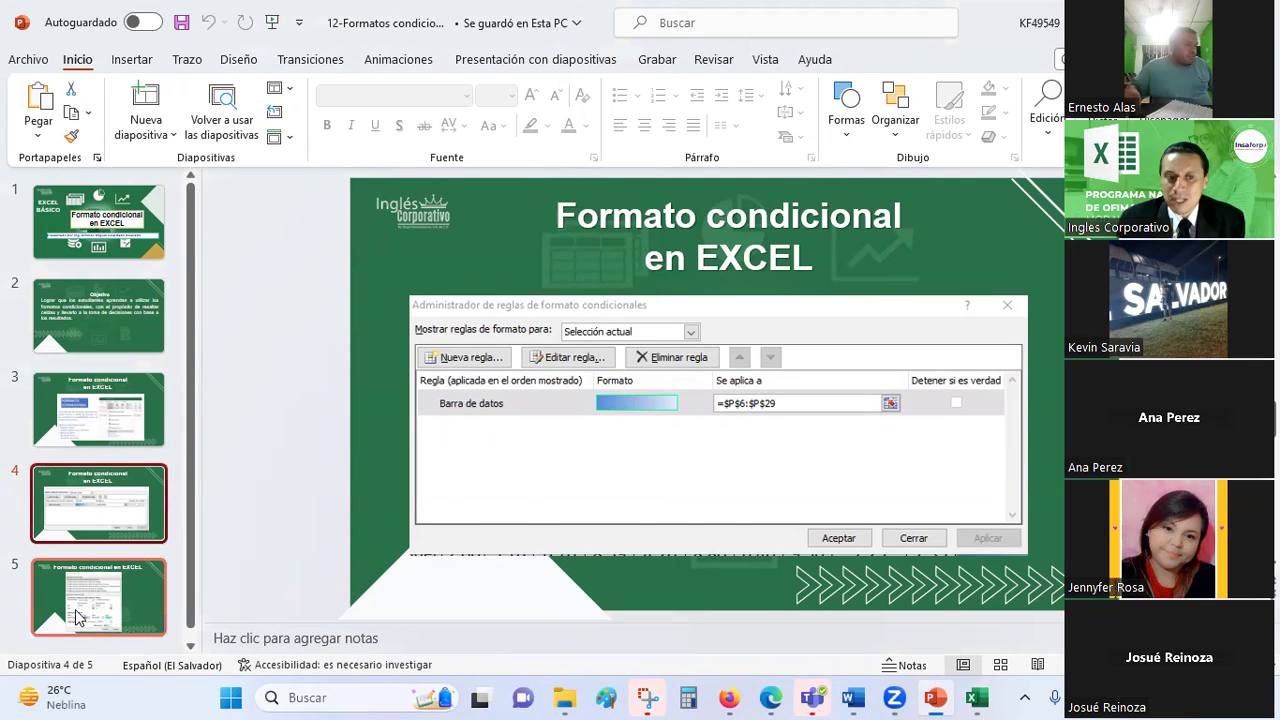
# - Show slide 5 with the edit-rule screenshot, then switch back to Excel
pyautogui.click(77, 604)
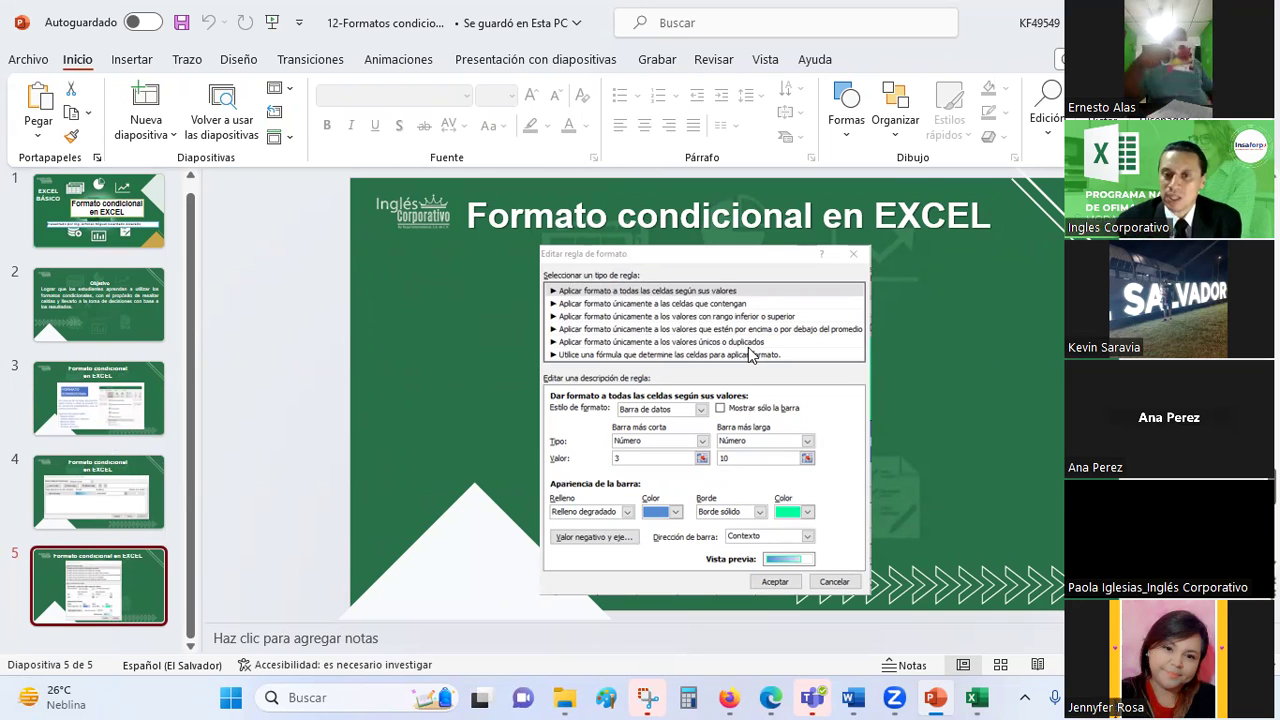
pyautogui.hotkey('alt', 'Tab')
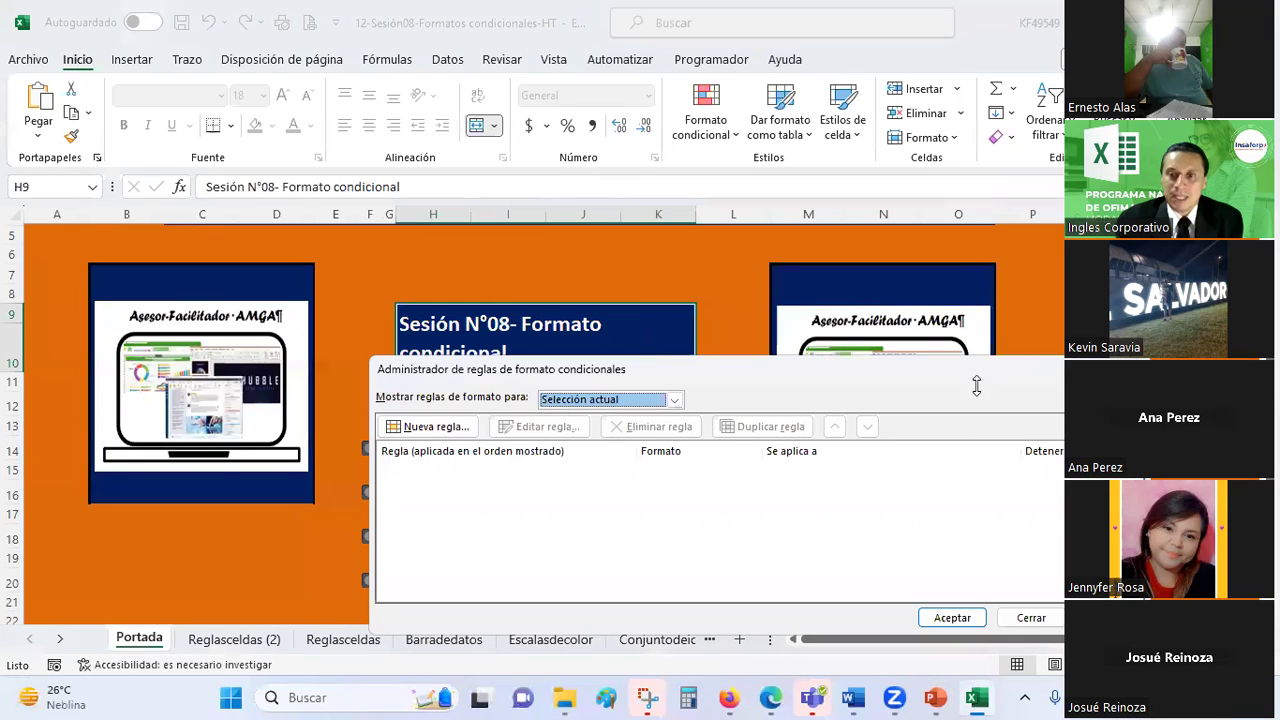
# - Close the rules manager, open the Reglasceldas (2) sheet at cell I11, then switch to Firefox
pyautogui.press('Escape')
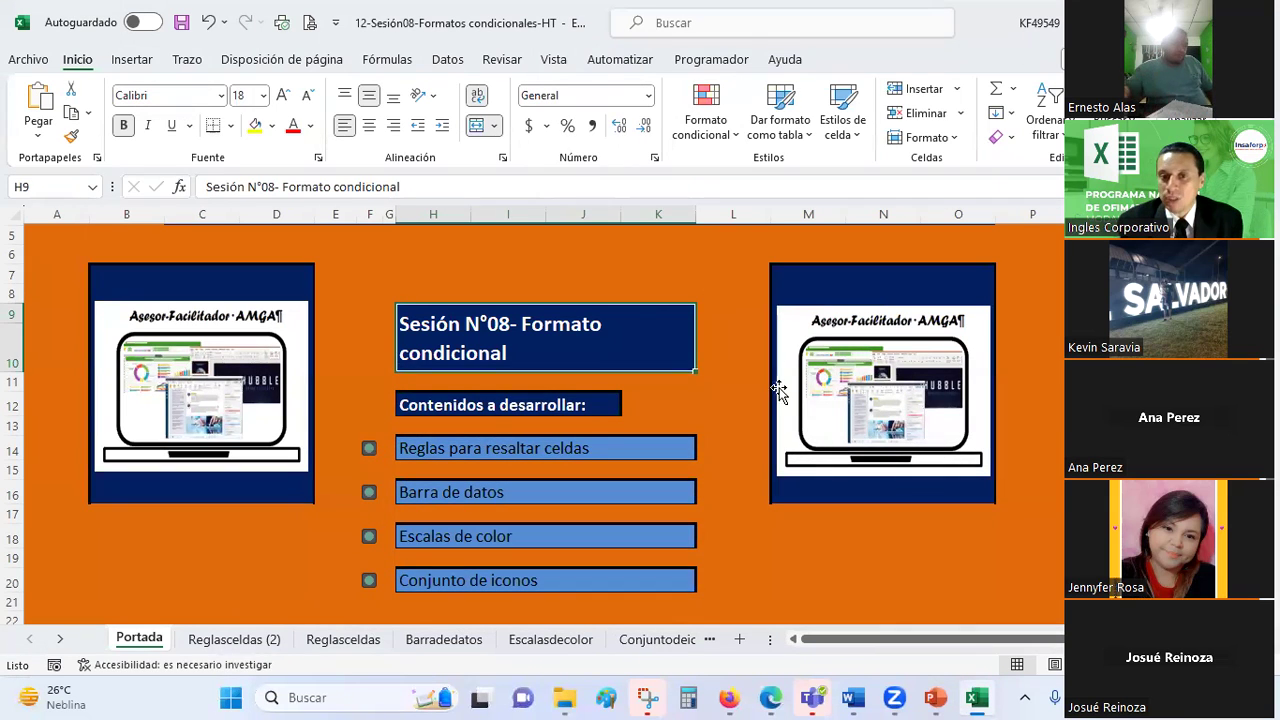
pyautogui.click(720, 346)
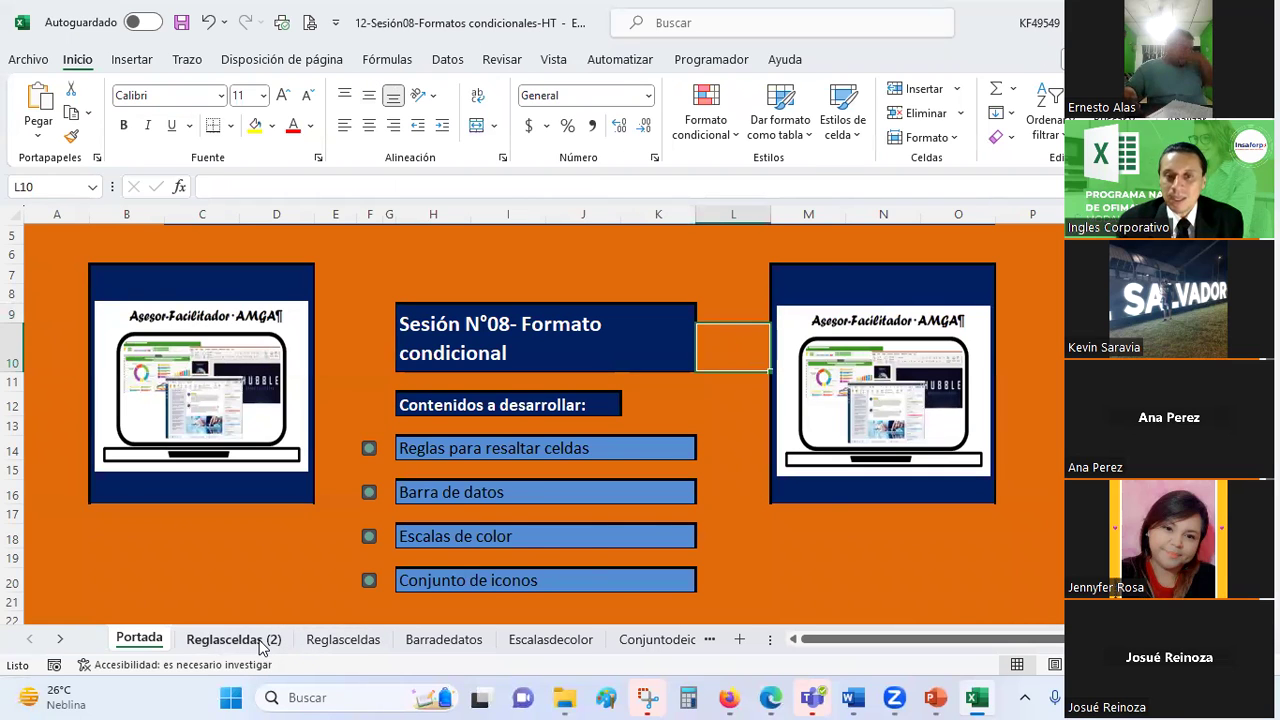
pyautogui.click(262, 641)
pyautogui.click(1043, 380)
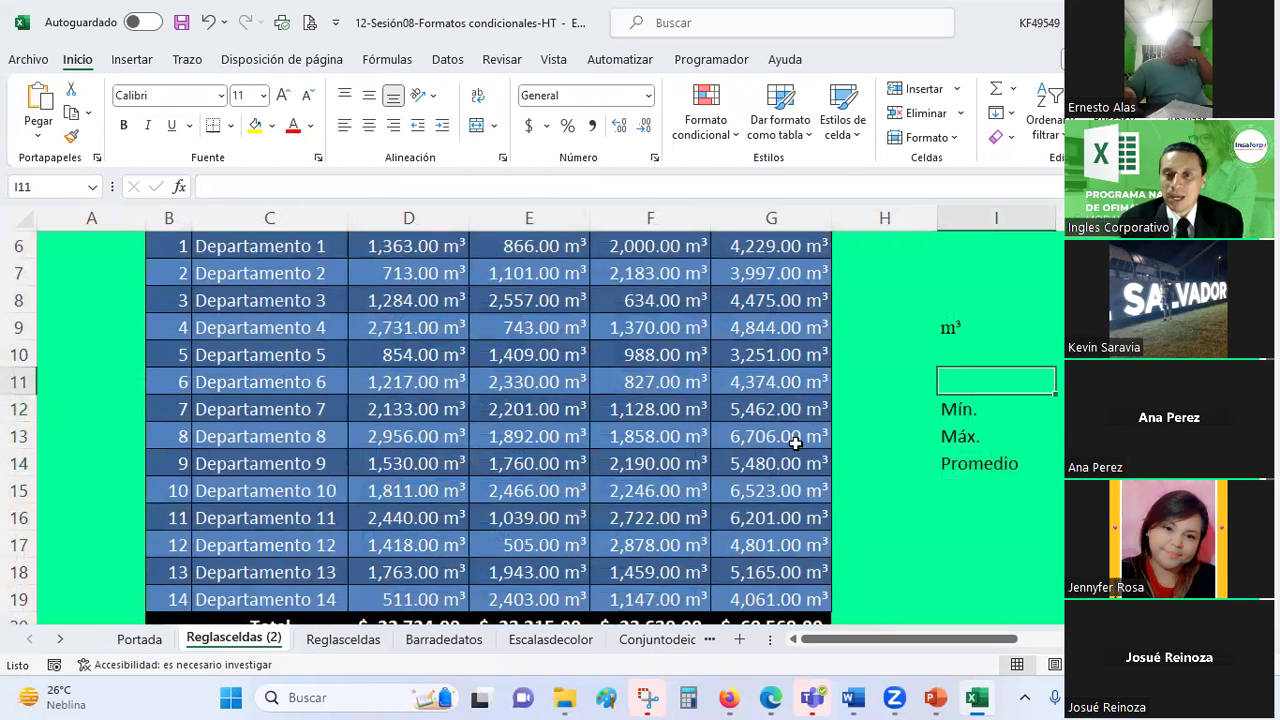
pyautogui.scroll(2, 795, 443)
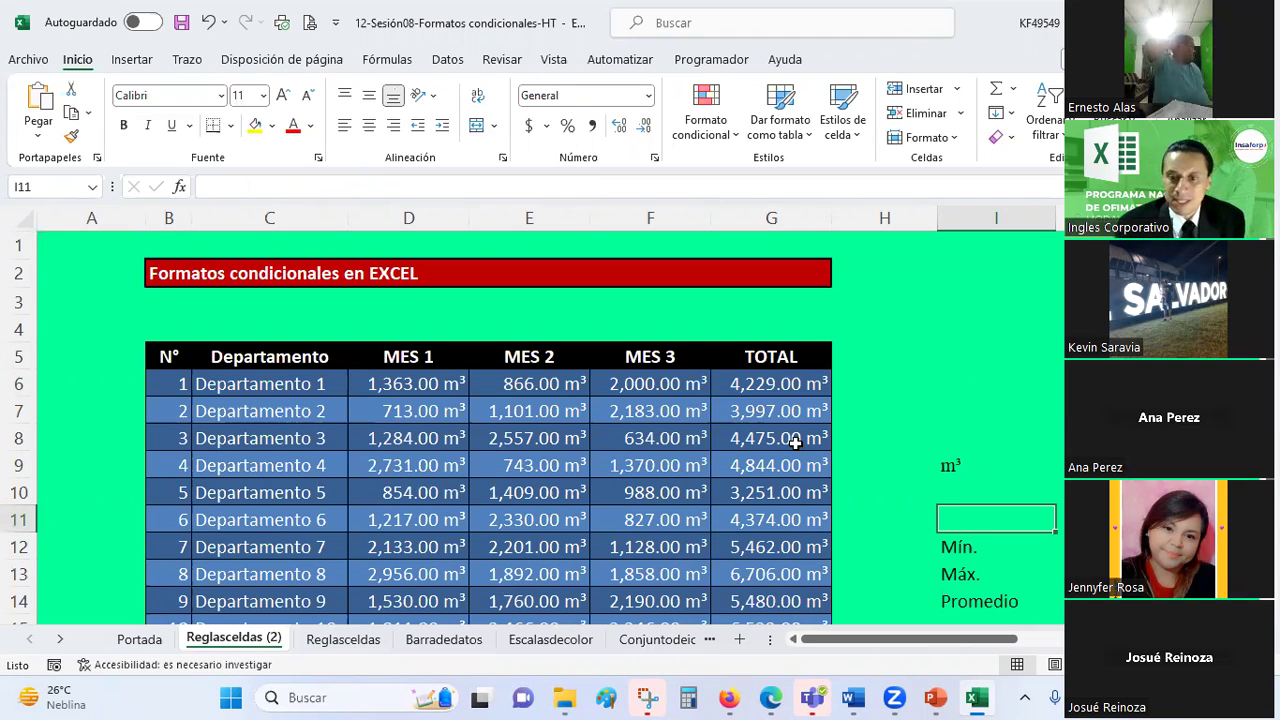
pyautogui.click(735, 695)
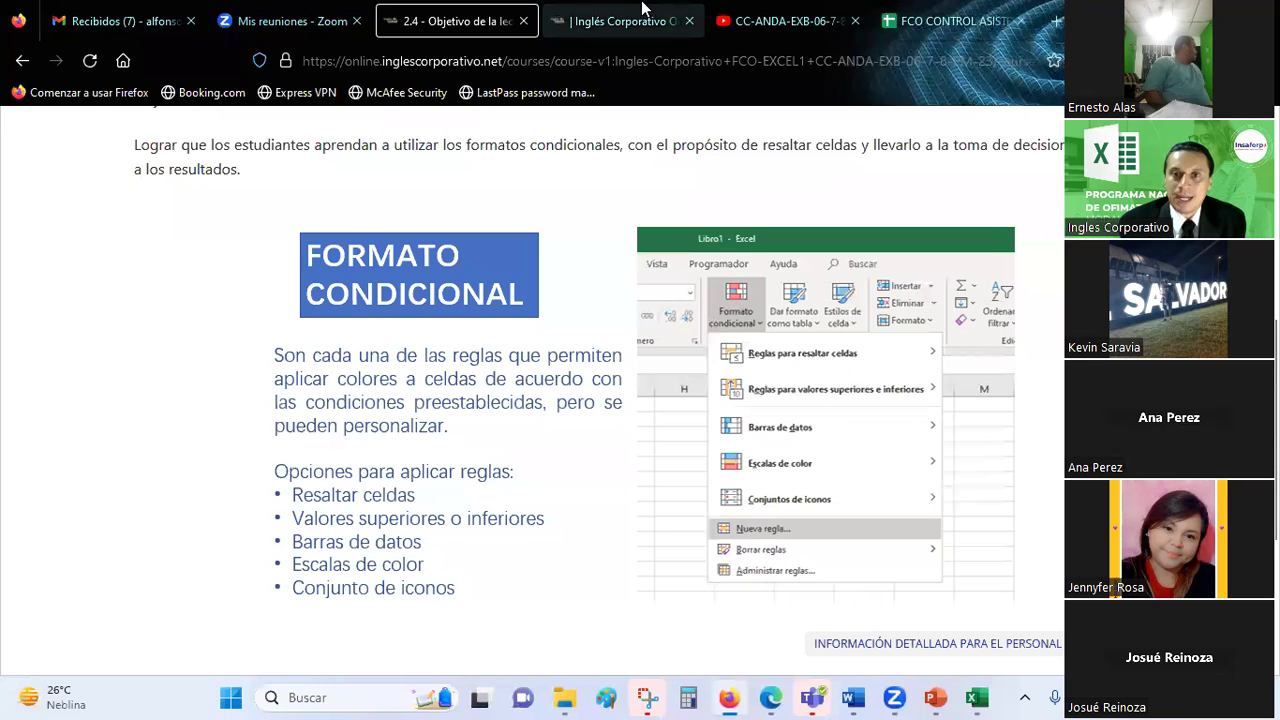
# - Open the course gradebook and scroll through the students' homework grades
pyautogui.click(617, 13)
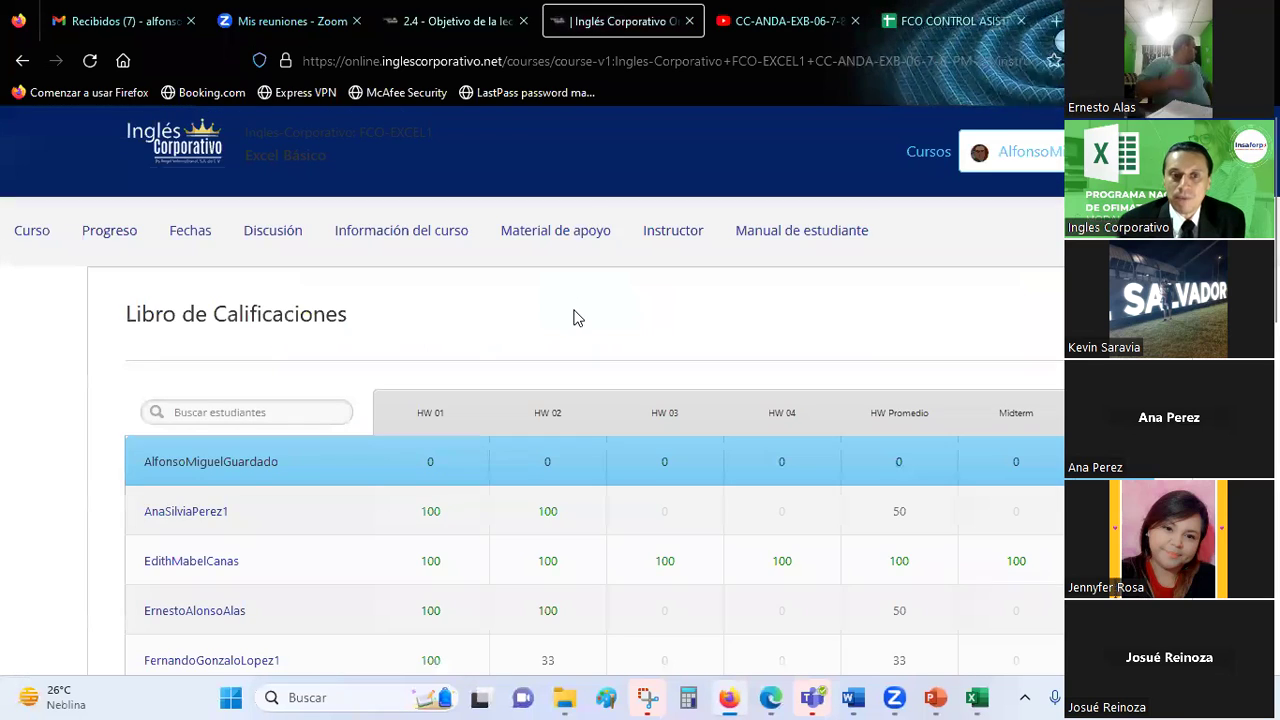
pyautogui.scroll(-3, 571, 312)
pyautogui.scroll(-1, 552, 366)
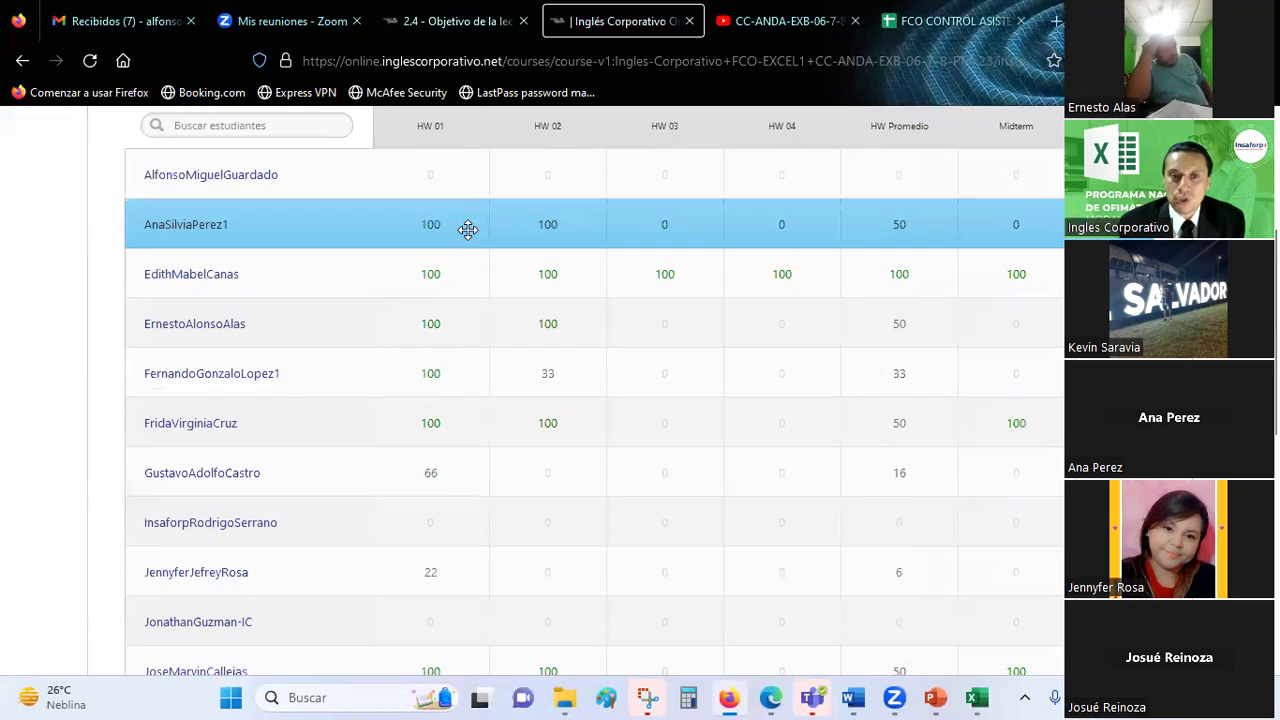
pyautogui.scroll(-2, 462, 369)
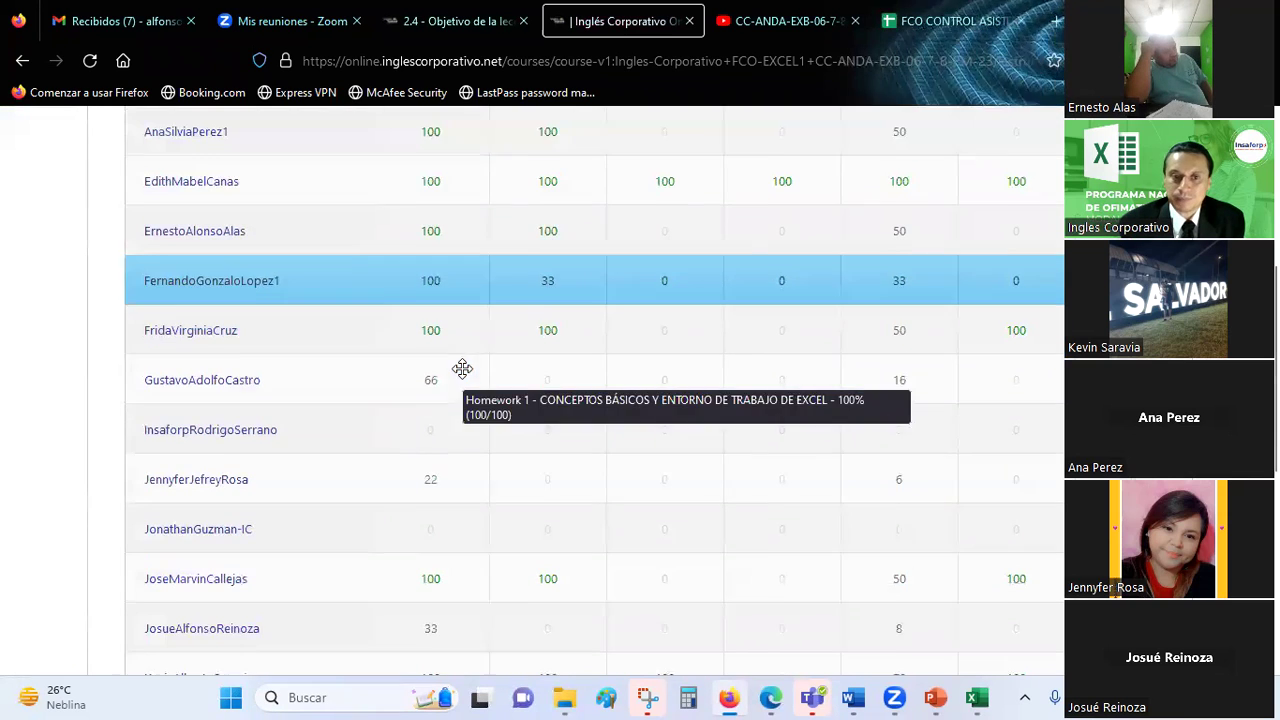
pyautogui.scroll(-2, 462, 369)
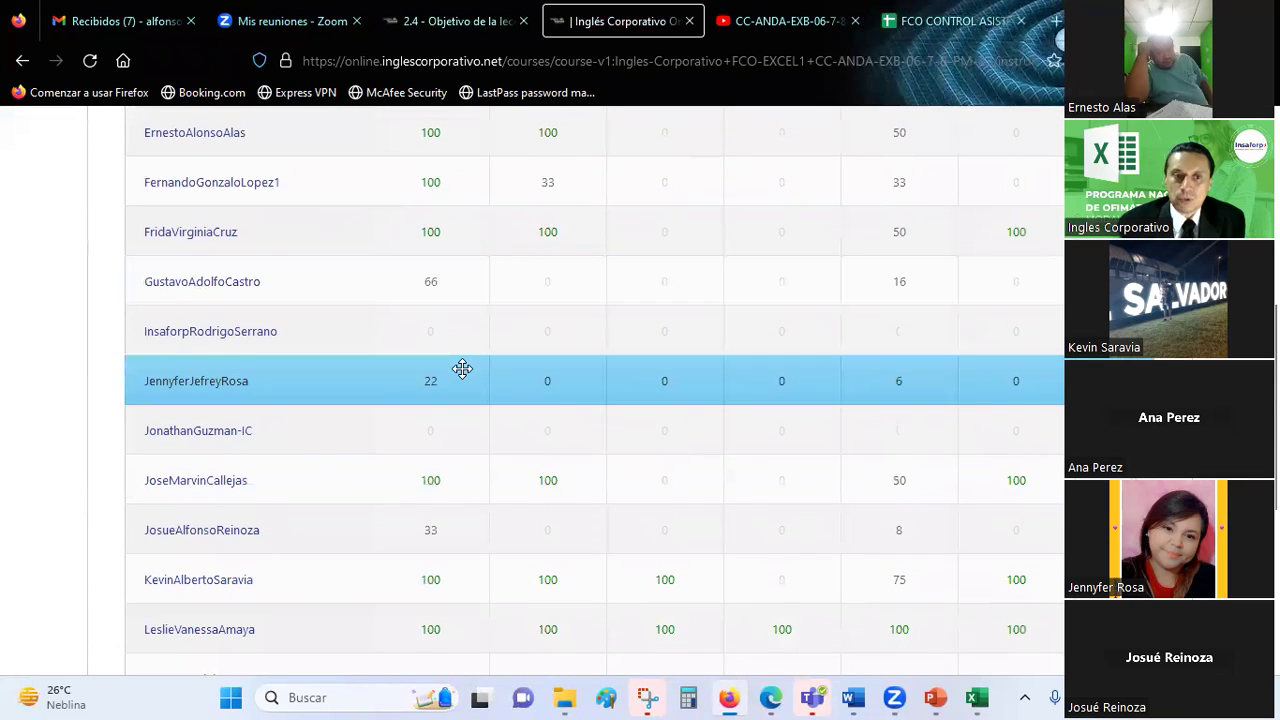
pyautogui.scroll(-1, 462, 369)
pyautogui.scroll(3, 462, 369)
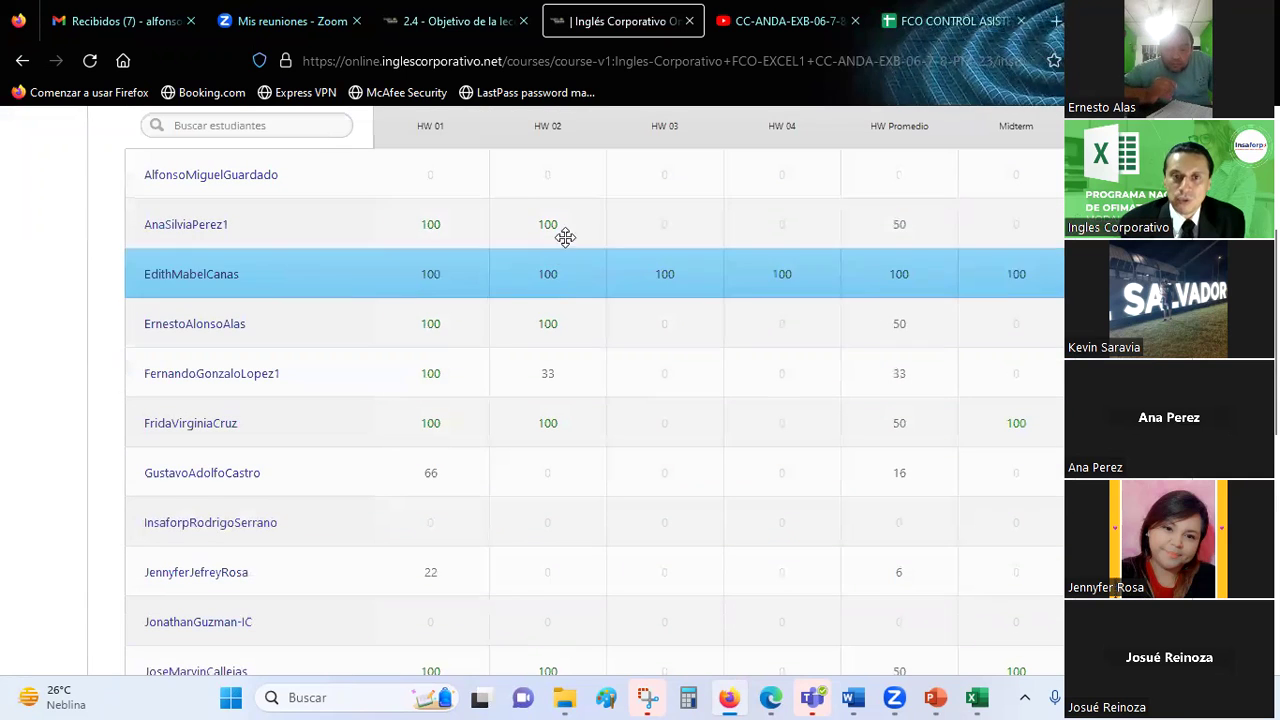
pyautogui.scroll(-5, 594, 380)
pyautogui.scroll(-5, 597, 383)
pyautogui.scroll(-2, 597, 383)
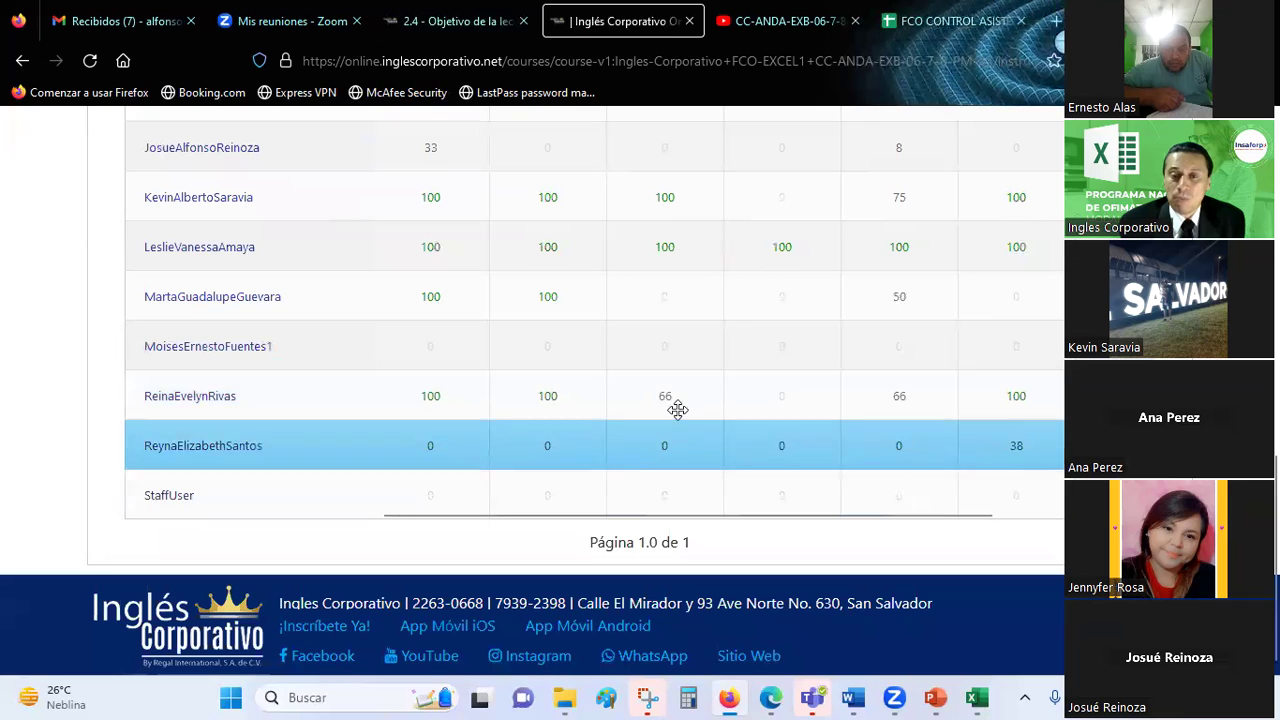
pyautogui.moveTo(490, 316)
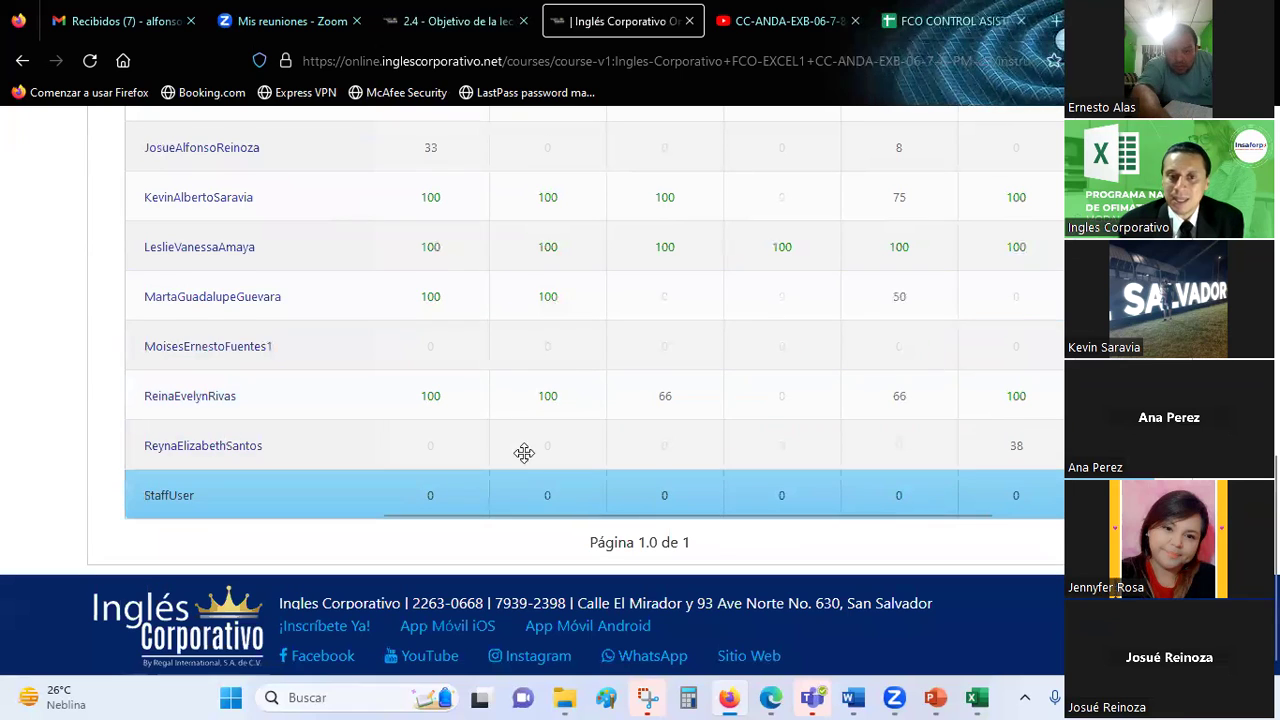
pyautogui.scroll(7, 534, 246)
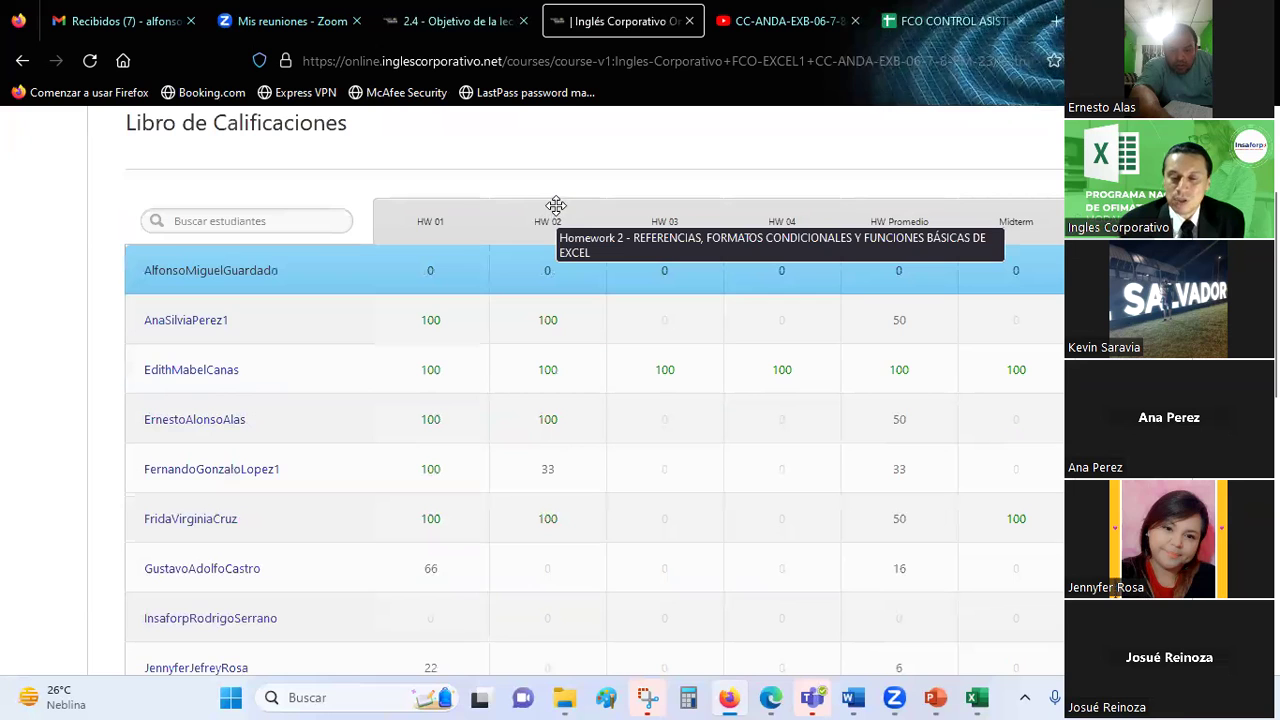
pyautogui.scroll(-3, 548, 330)
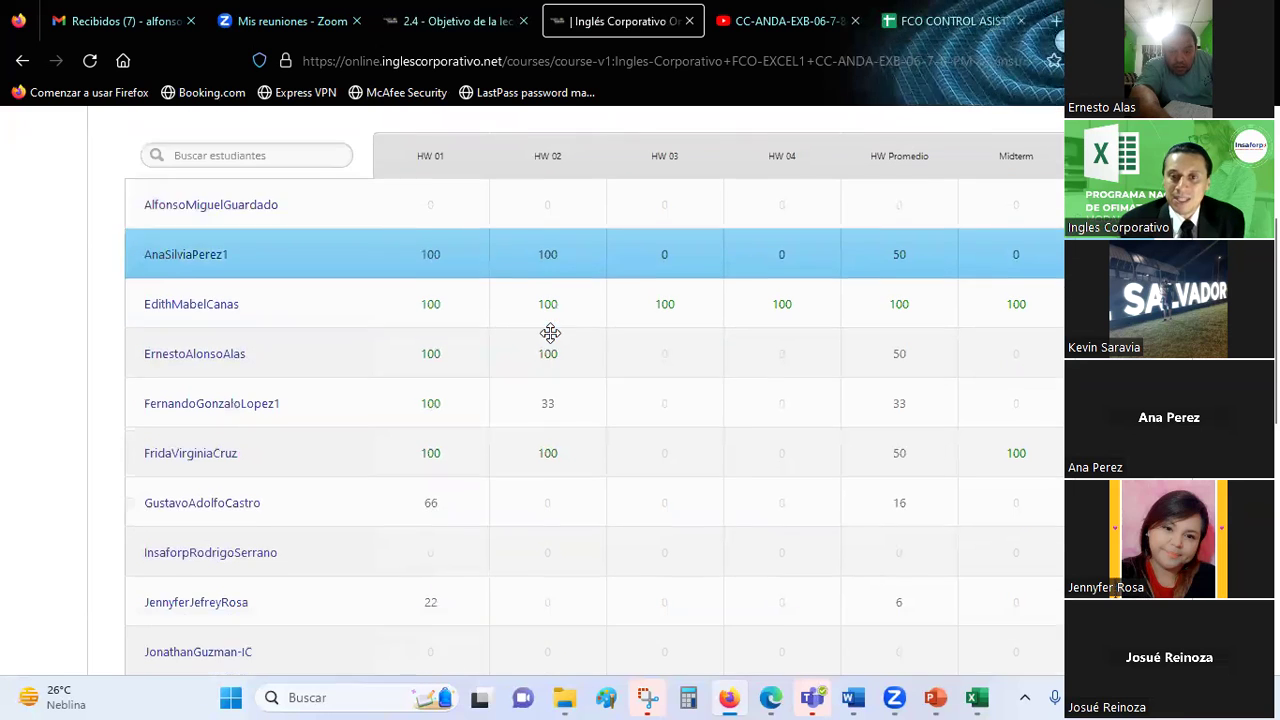
pyautogui.scroll(-3, 550, 333)
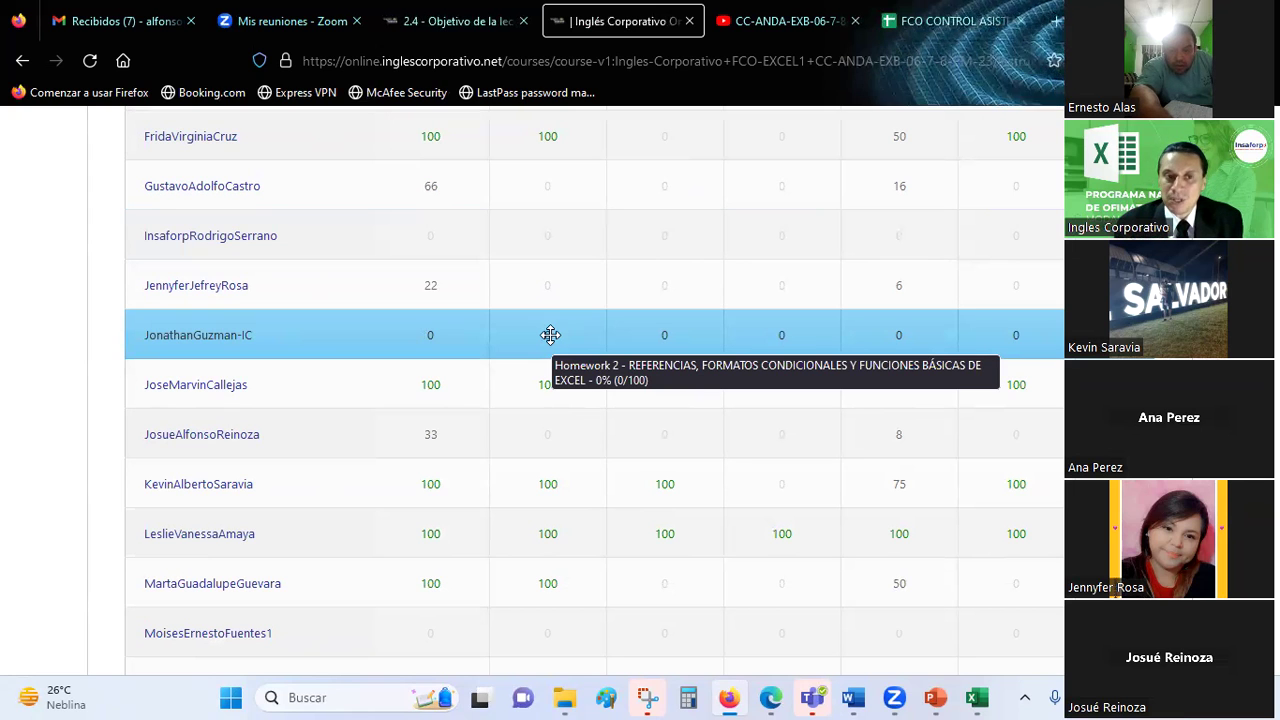
pyautogui.scroll(-1, 550, 335)
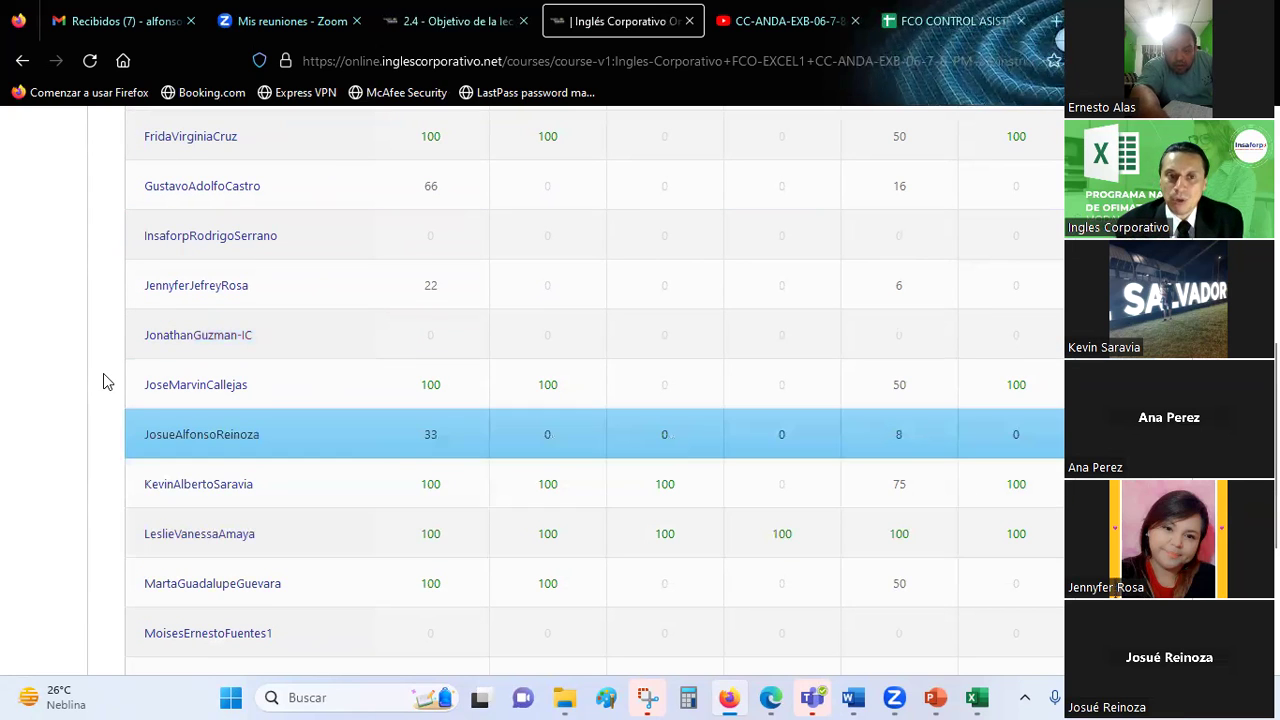
pyautogui.scroll(-2, 104, 375)
pyautogui.scroll(-2, 104, 375)
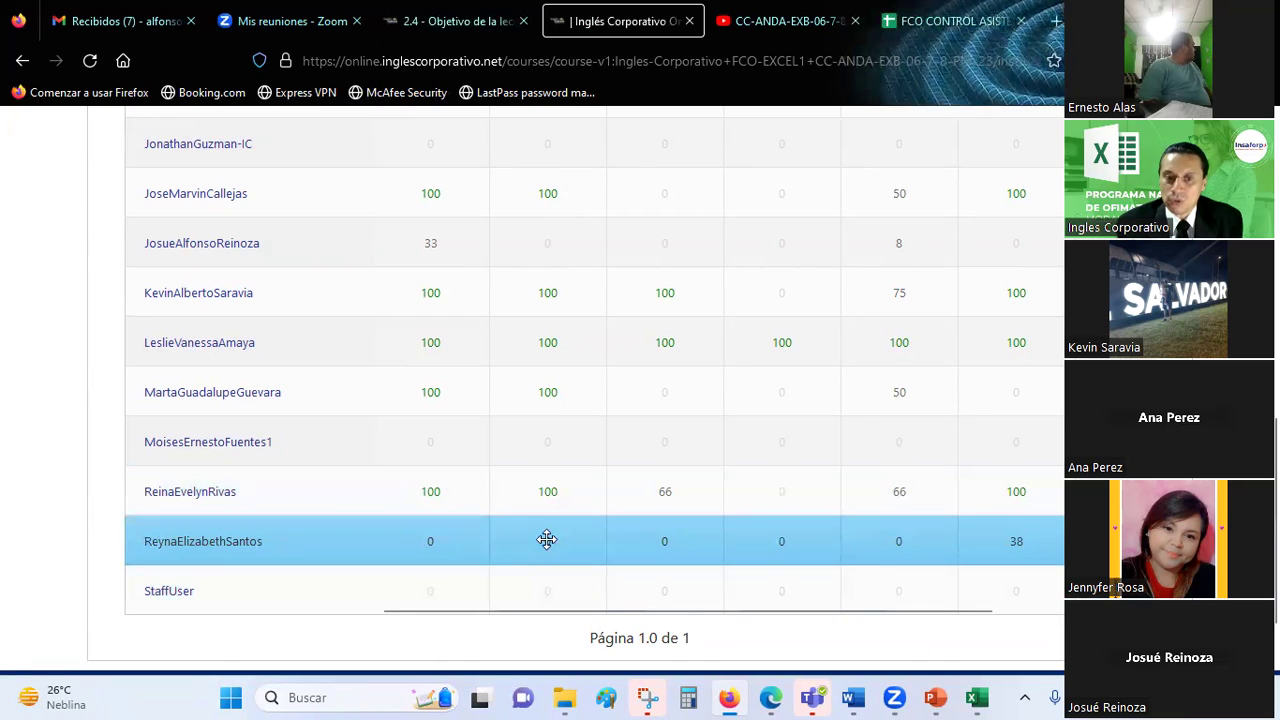
# - Raise the system sound volume in quick settings and return to the lesson 2.4 page
pyautogui.moveTo(544, 536)
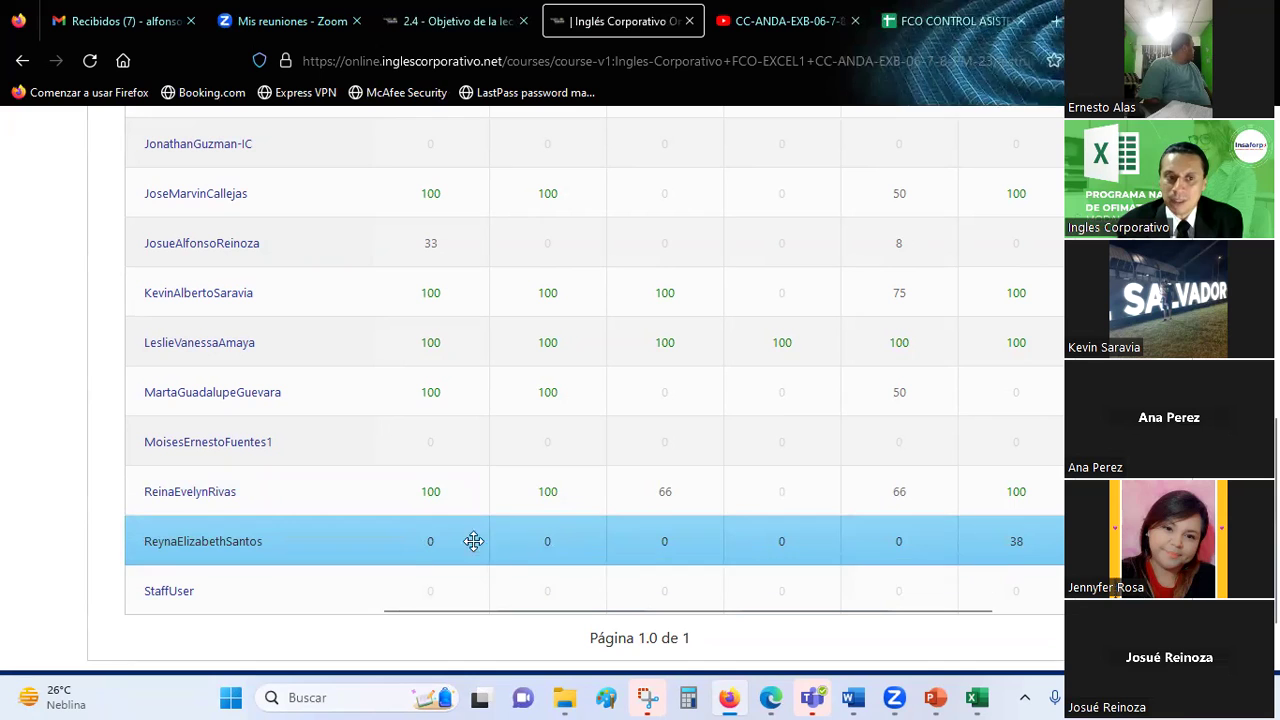
pyautogui.moveTo(430, 438)
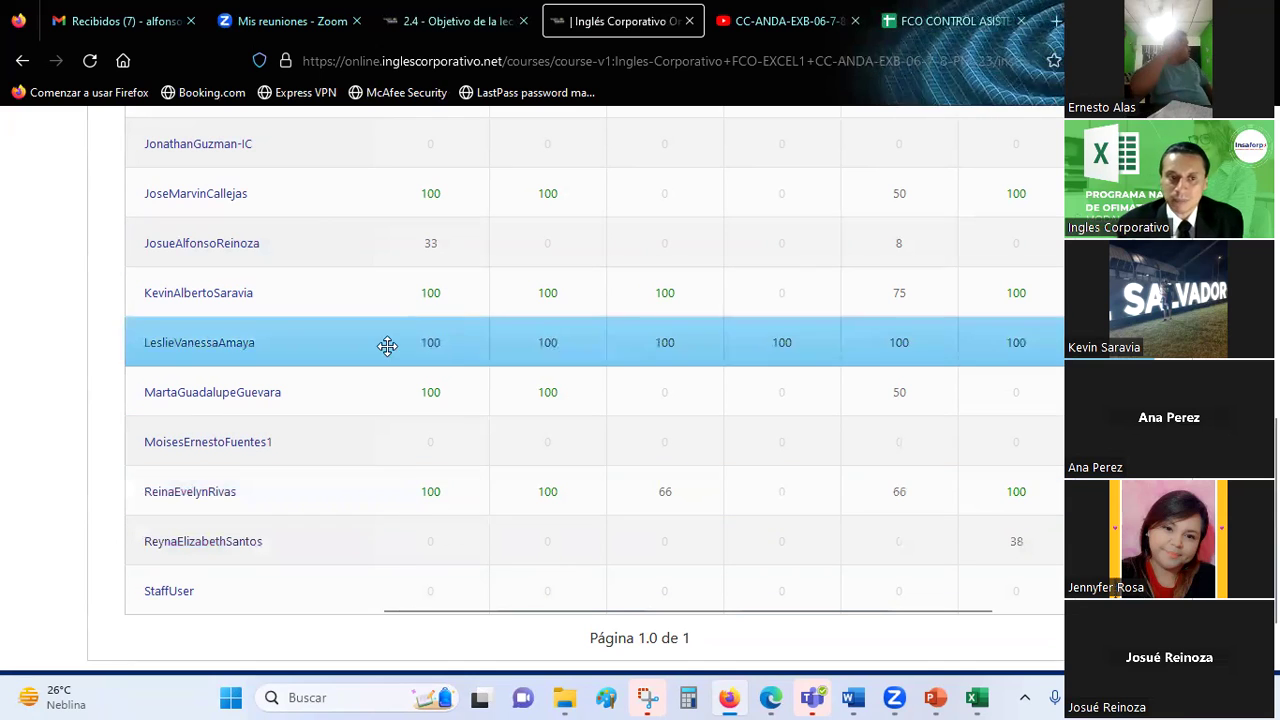
pyautogui.moveTo(400, 468)
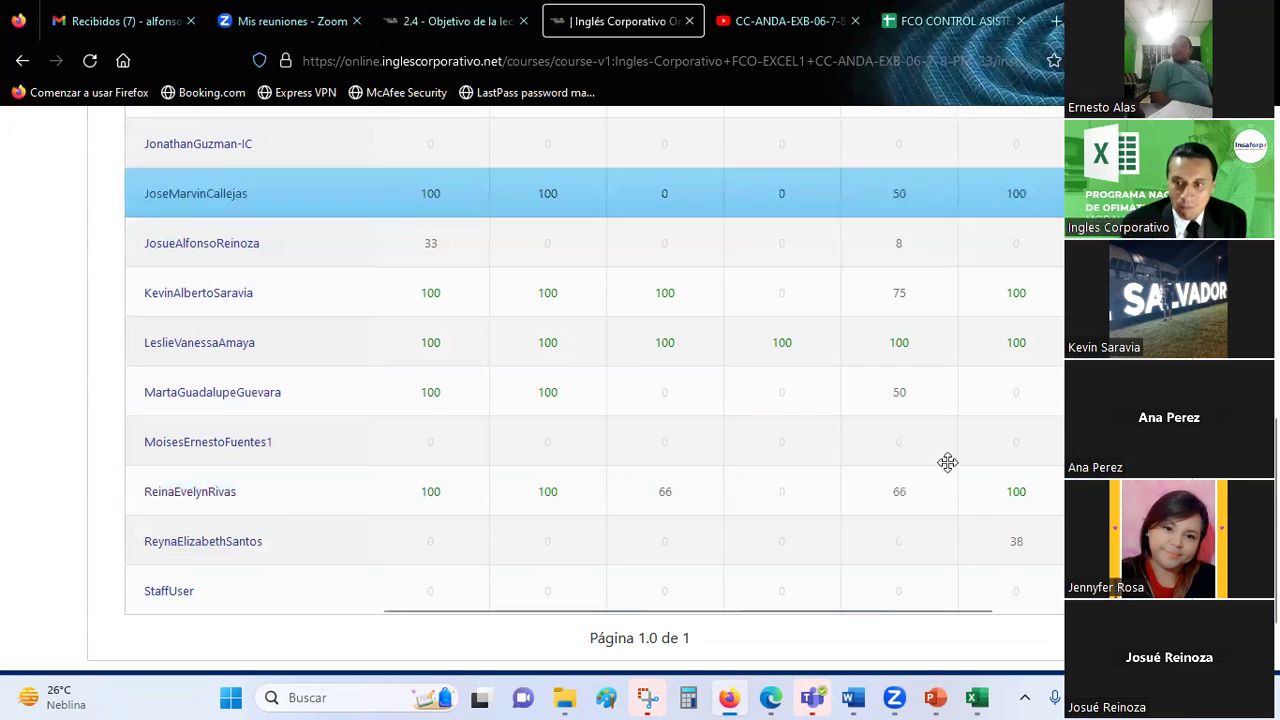
pyautogui.press('super+a')
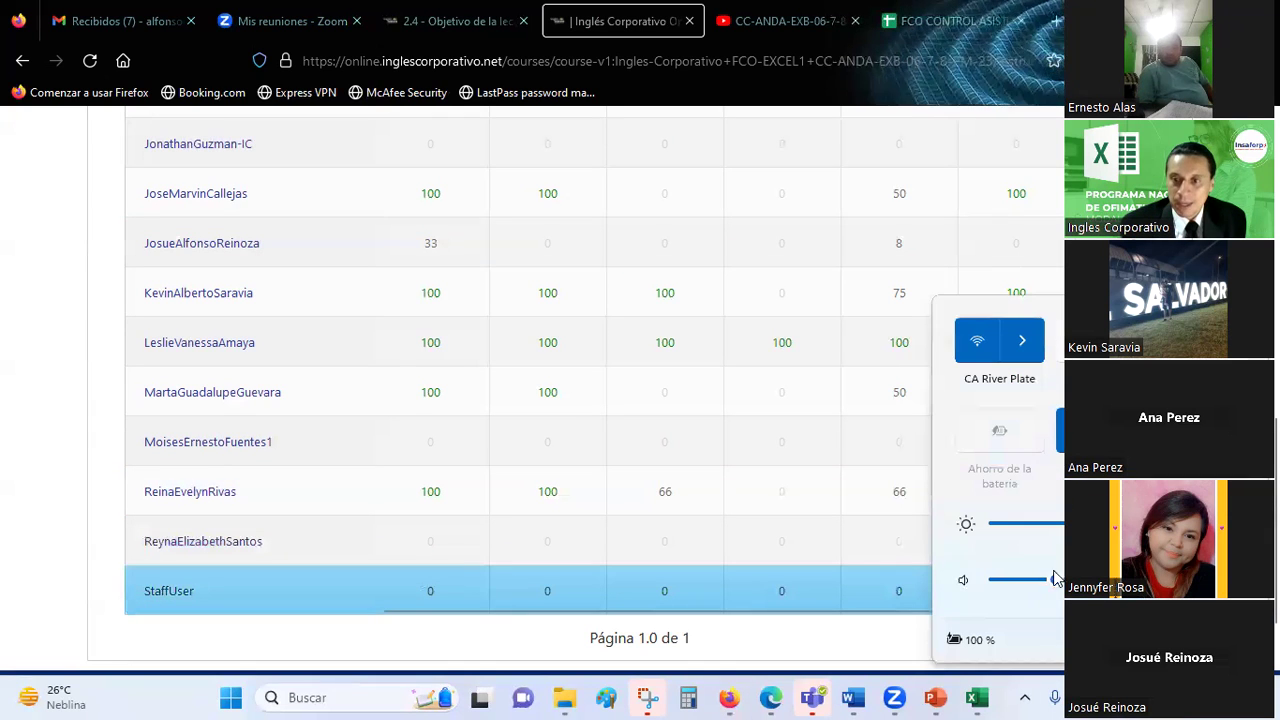
pyautogui.moveTo(1055, 580); pyautogui.dragTo(1100, 580)
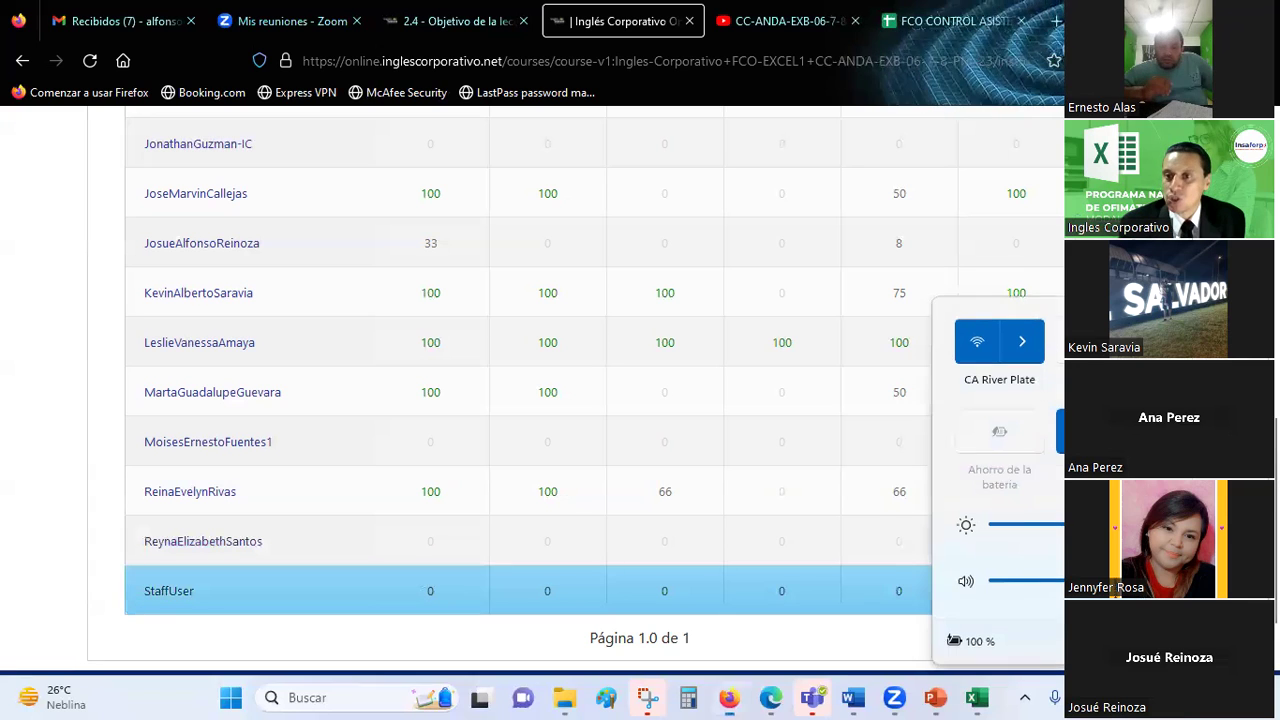
pyautogui.press('Escape')
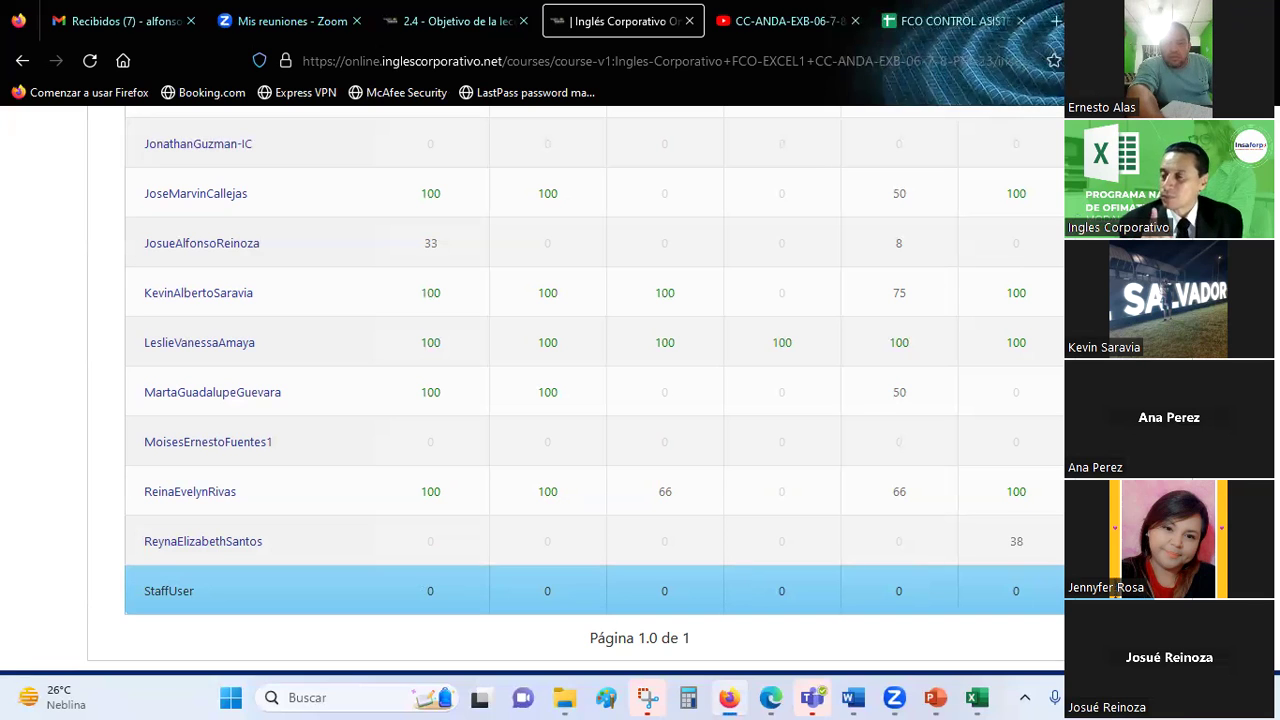
pyautogui.click(455, 21)
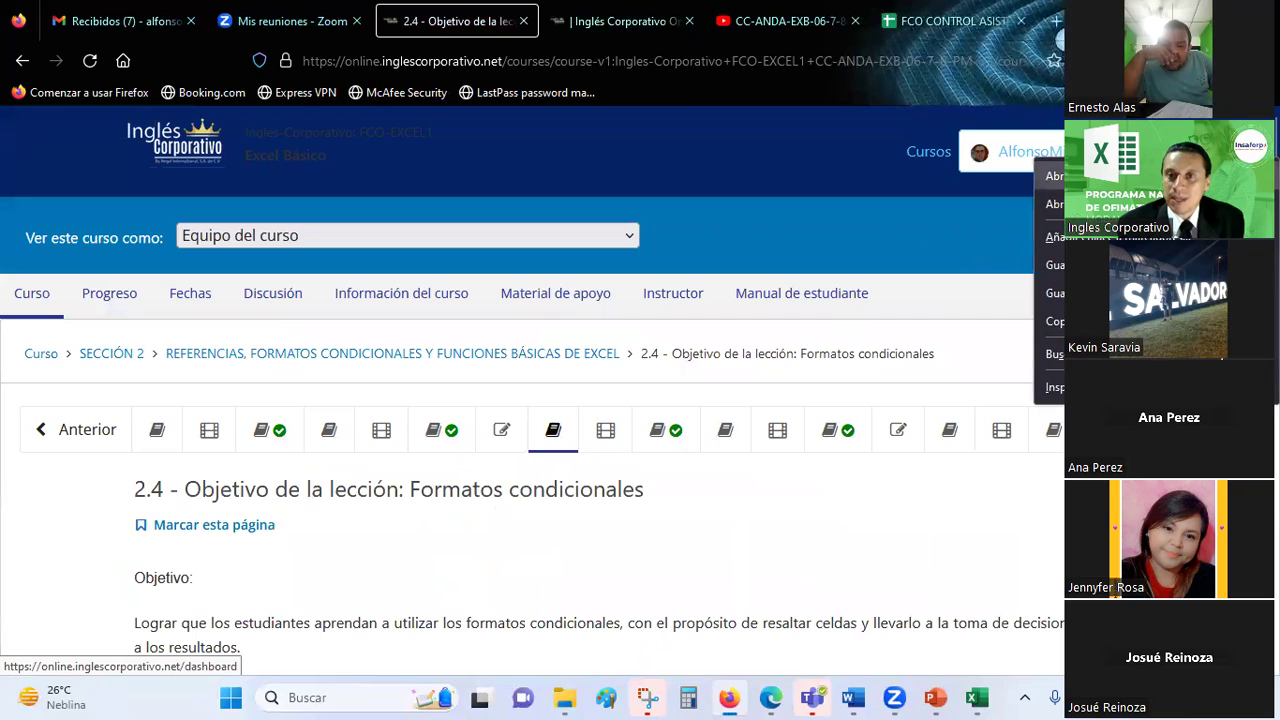
# - Open the course dashboard in a new tab and highlight the Excel Básico course details
pyautogui.middleClick(605, 430)
pyautogui.click(535, 10)
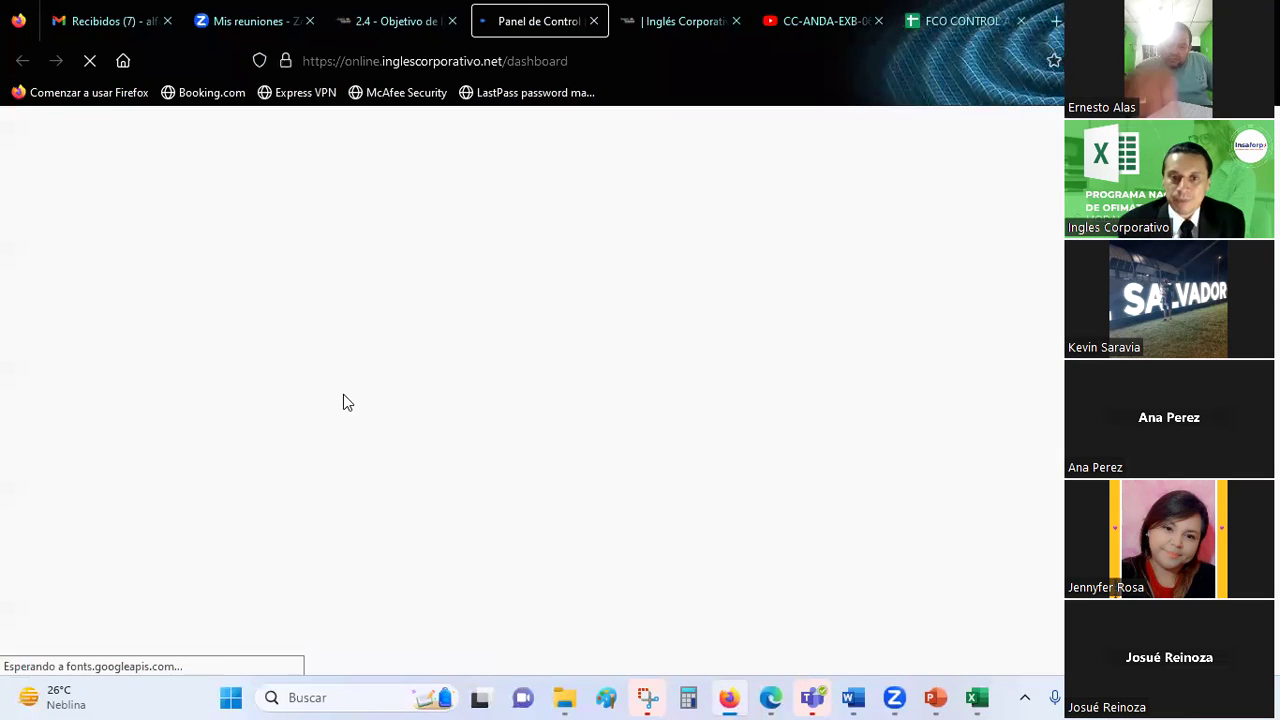
pyautogui.scroll(-2, 343, 394)
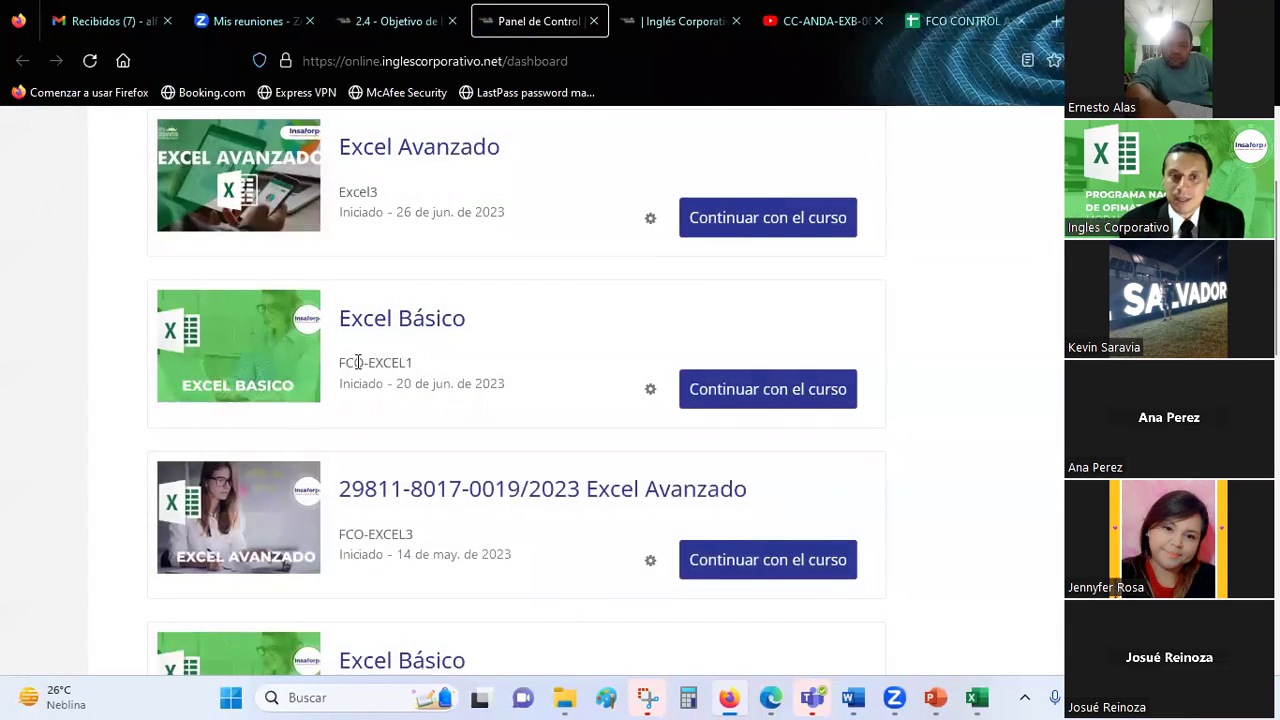
pyautogui.moveTo(397, 387); pyautogui.dragTo(512, 380)
pyautogui.click(512, 380)
pyautogui.moveTo(368, 362); pyautogui.dragTo(381, 387)
pyautogui.click(381, 387)
# - Scroll through the Mis cursos list of Excel courses, then return to the gradebook tab
pyautogui.scroll(2, 381, 387)
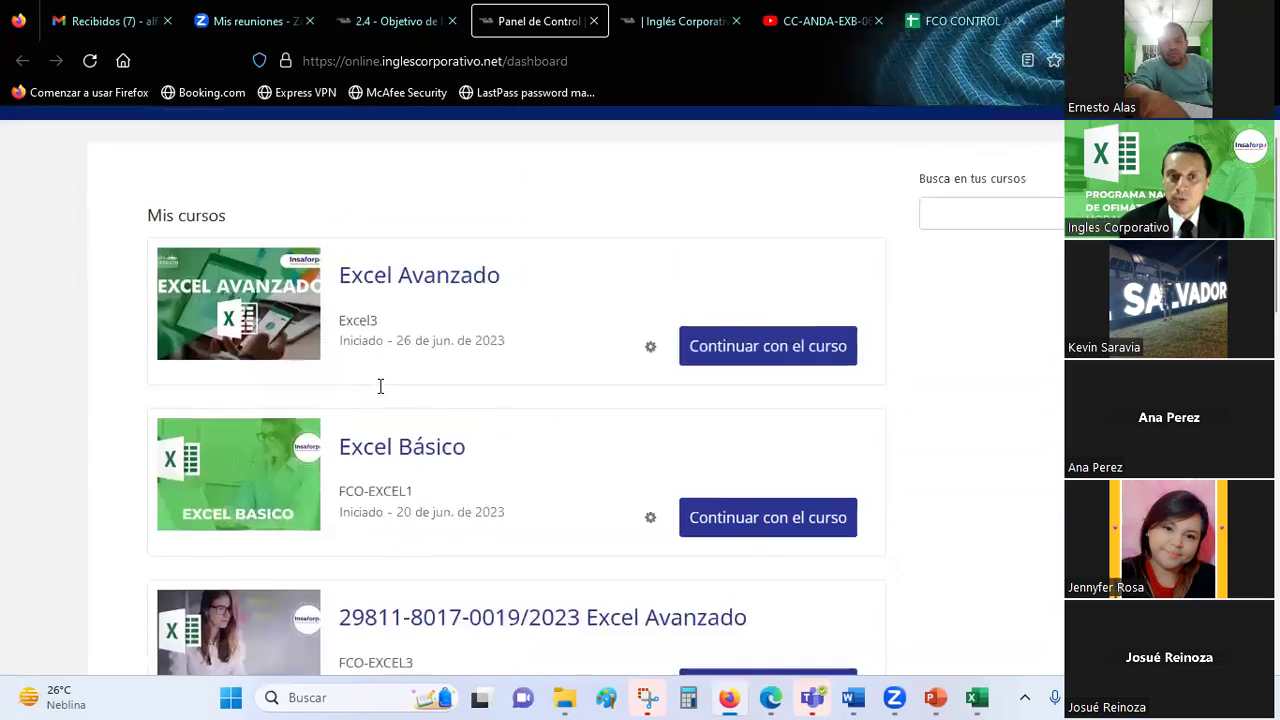
pyautogui.scroll(-2, 380, 392)
pyautogui.scroll(-2, 380, 392)
pyautogui.scroll(-3, 380, 392)
pyautogui.scroll(-6, 380, 392)
pyautogui.scroll(-4, 380, 392)
pyautogui.scroll(13, 380, 392)
pyautogui.scroll(6, 380, 392)
pyautogui.scroll(2, 380, 392)
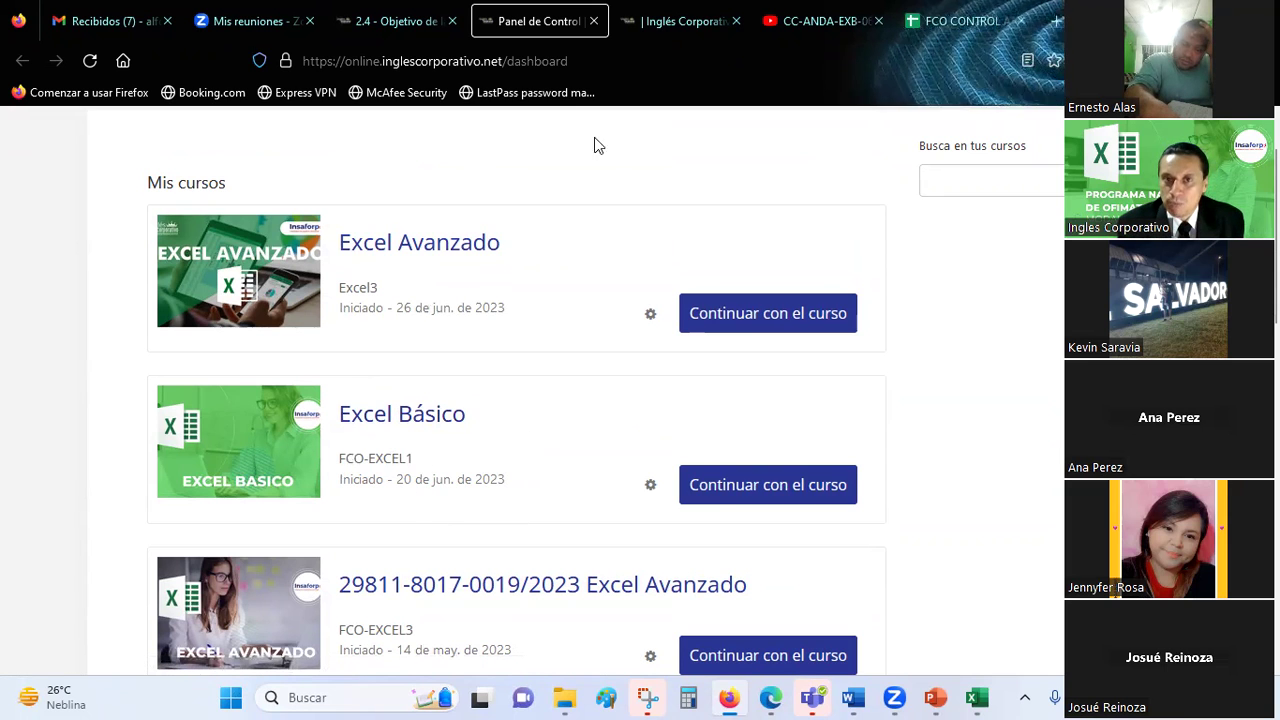
pyautogui.click(680, 18)
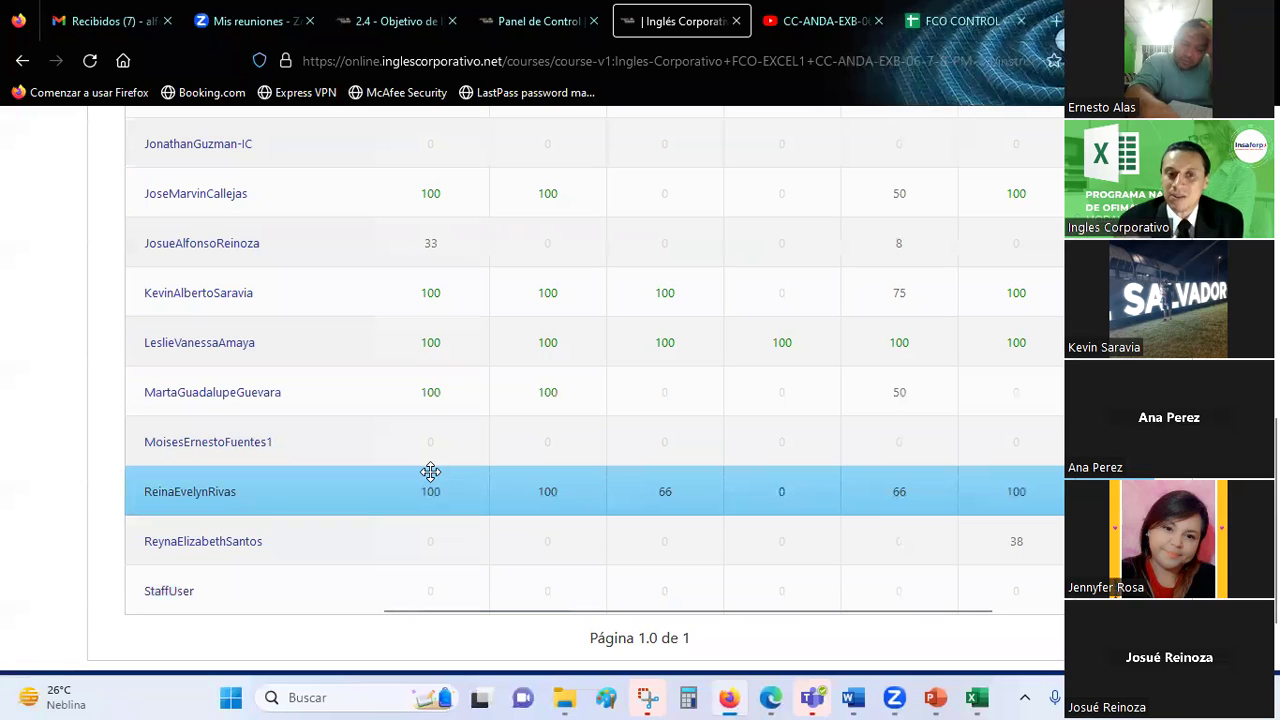
# - Review students' homework scores in the gradebook, then switch to the Panel de Control tab with Ctrl+Shift+Tab
pyautogui.moveTo(430, 472)
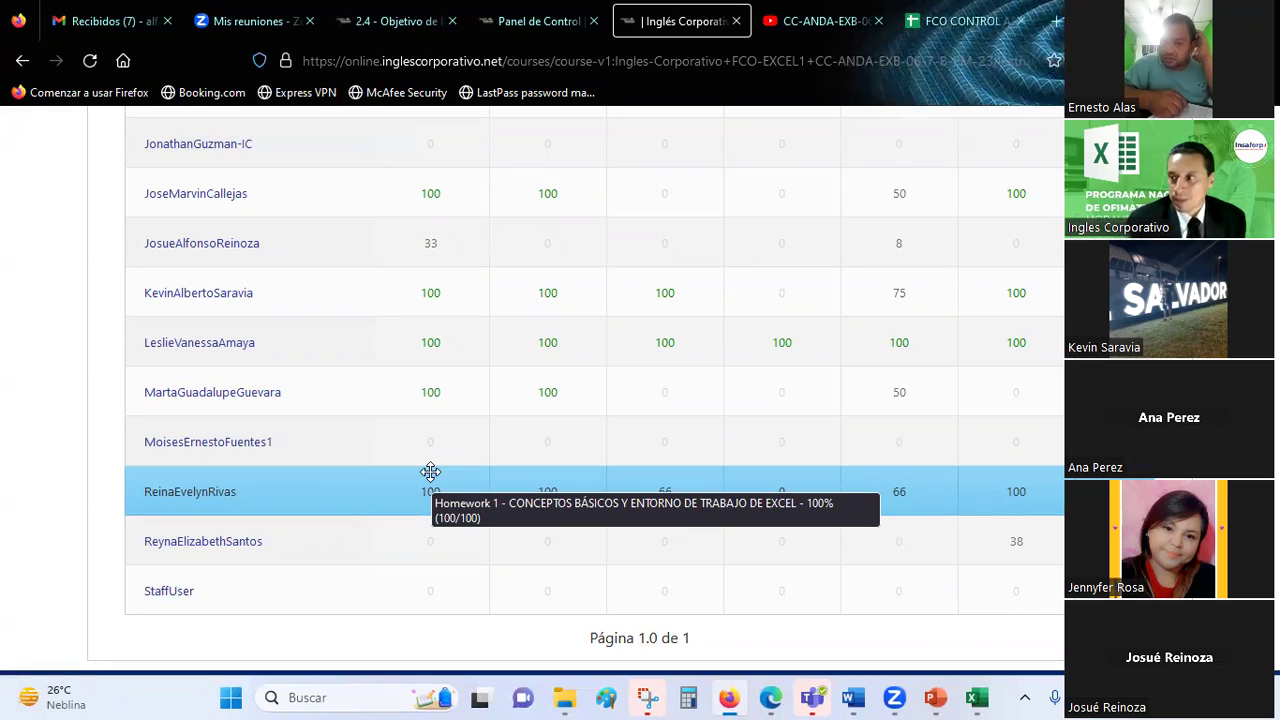
pyautogui.scroll(1, 305, 401)
pyautogui.scroll(3, 302, 394)
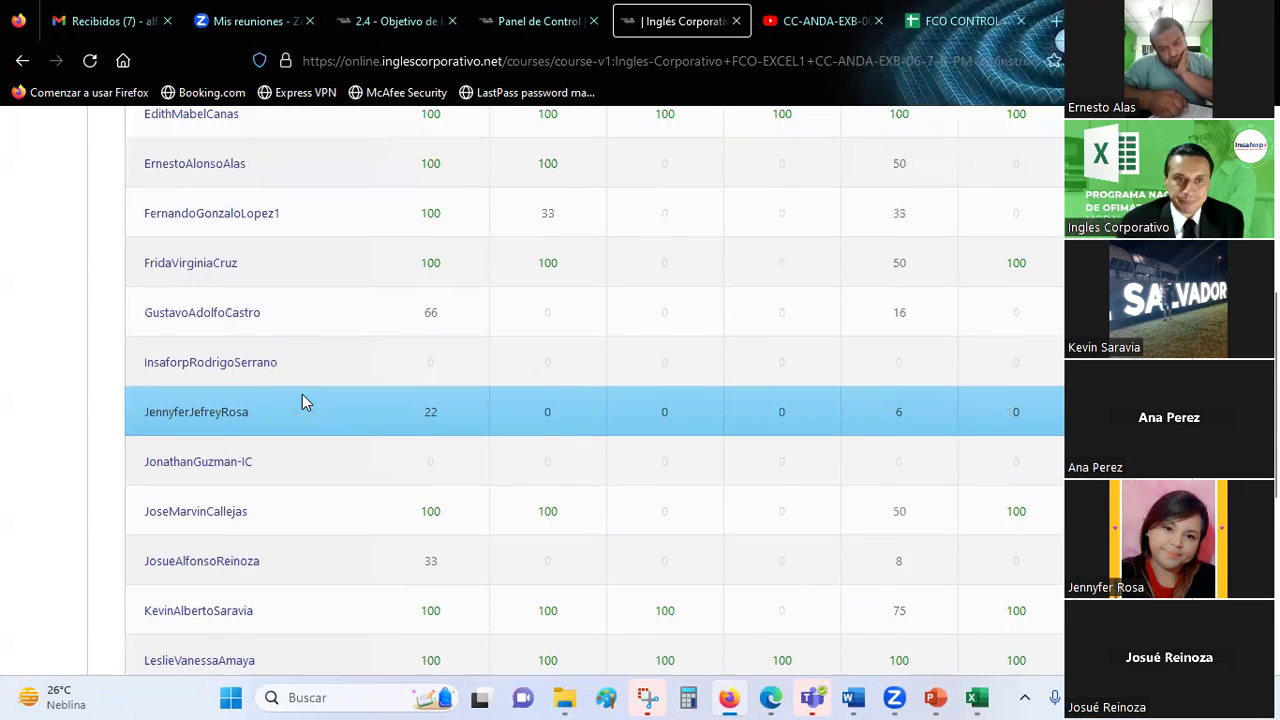
pyautogui.scroll(2, 302, 394)
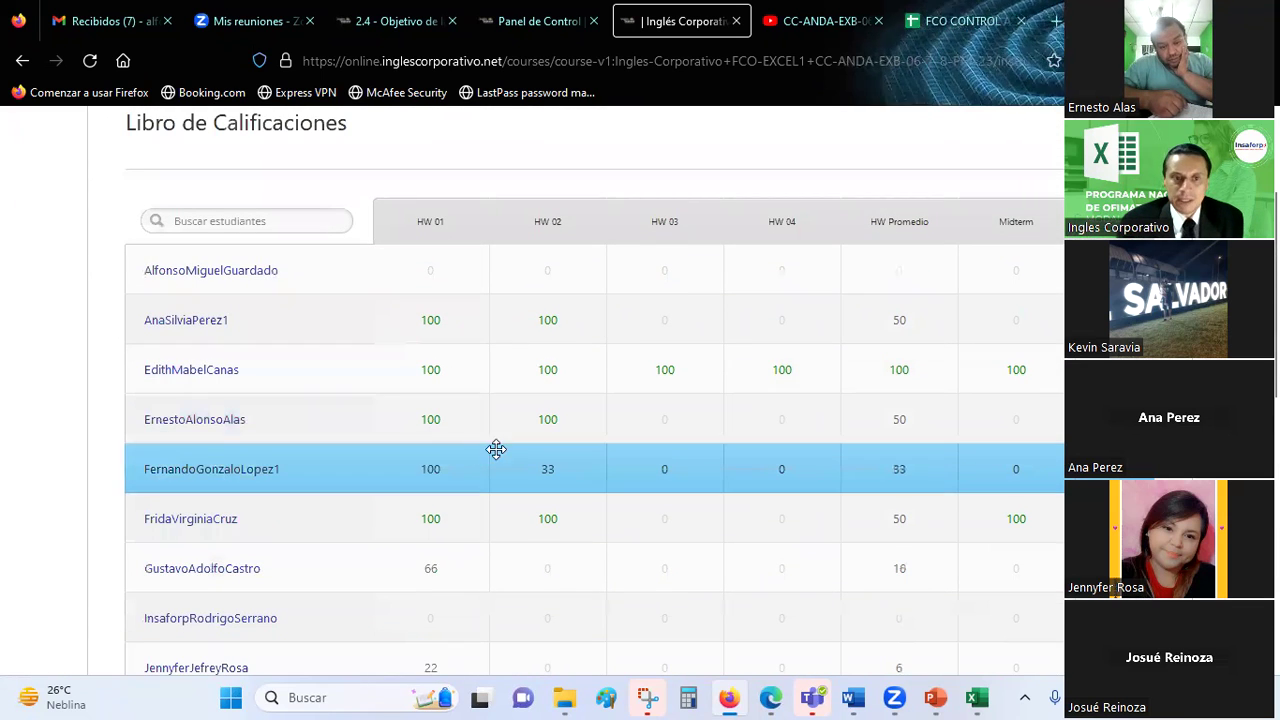
pyautogui.moveTo(557, 459)
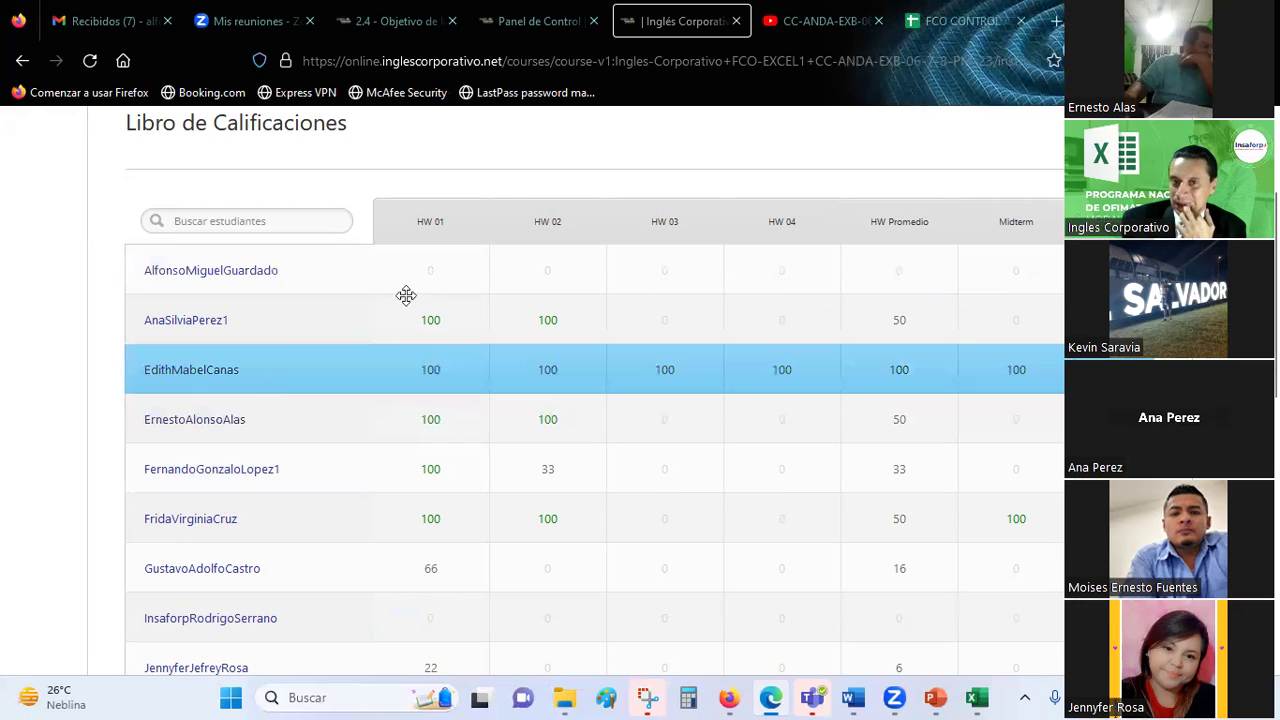
pyautogui.hotkey('ctrl', 'shift', 'Tab')
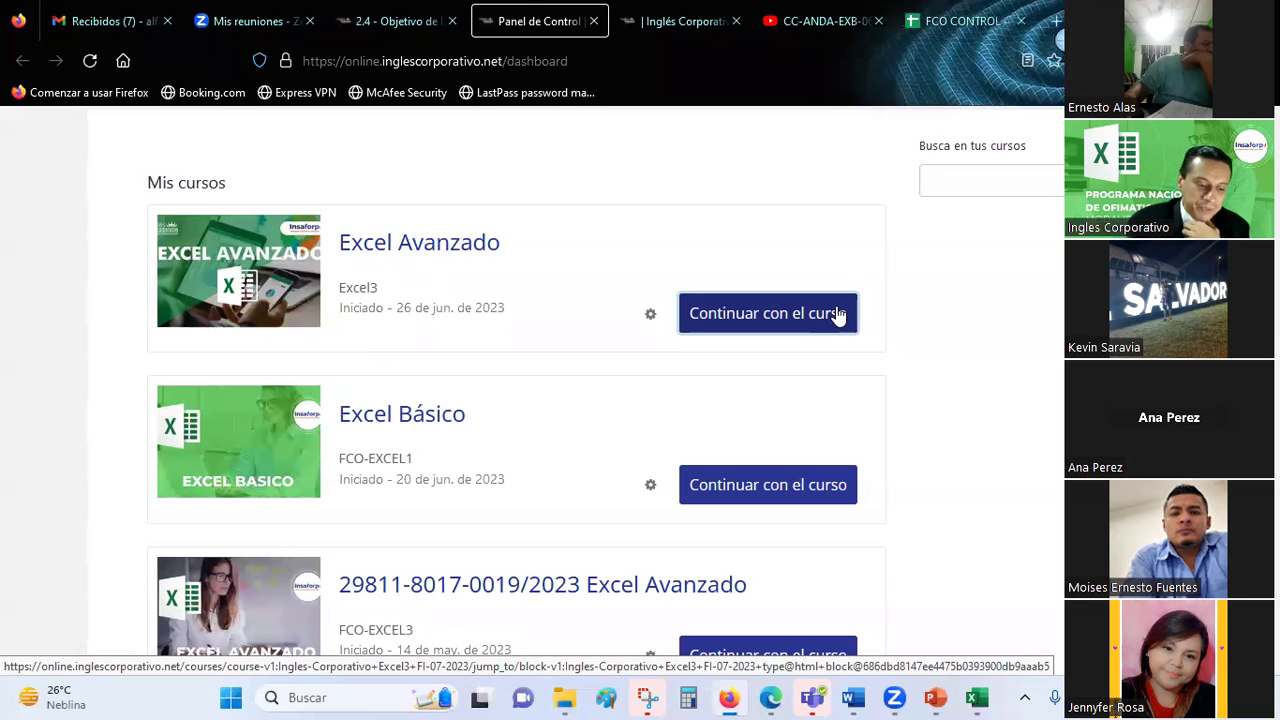
# - Cycle through the browser tabs back to the Libro de Calificaciones gradebook
pyautogui.scroll(1, 865, 285)
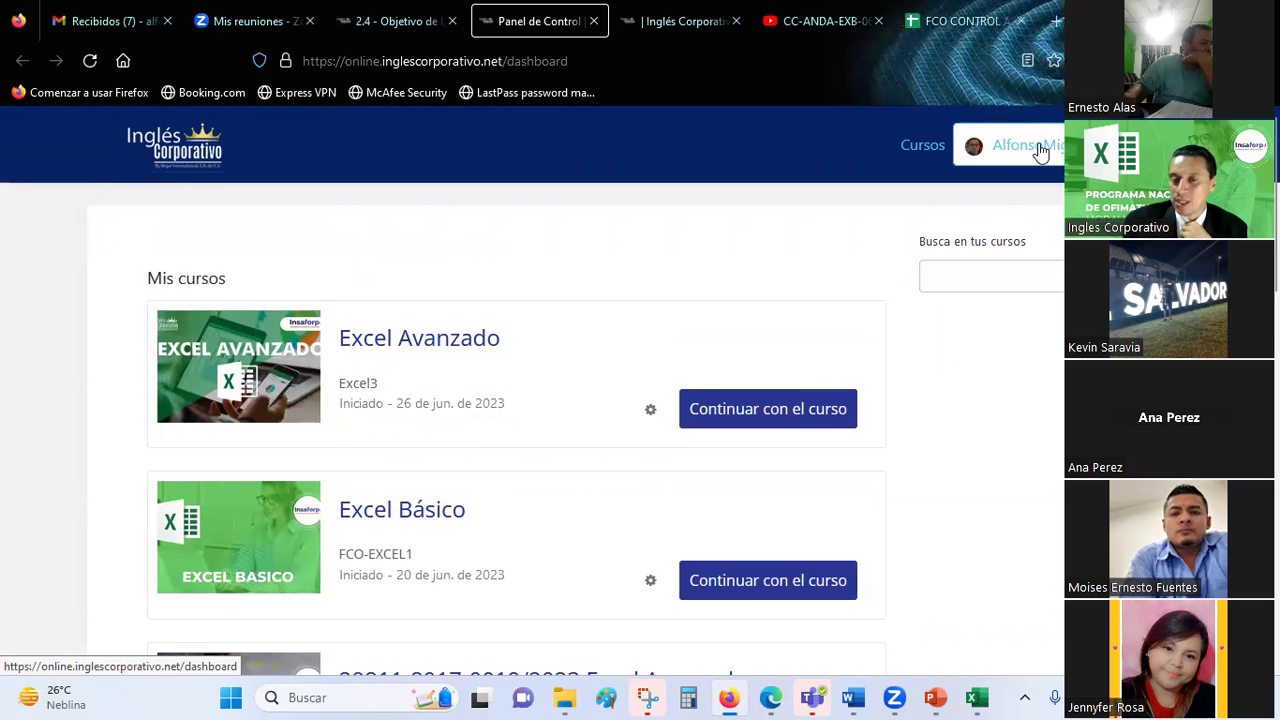
pyautogui.click(398, 24)
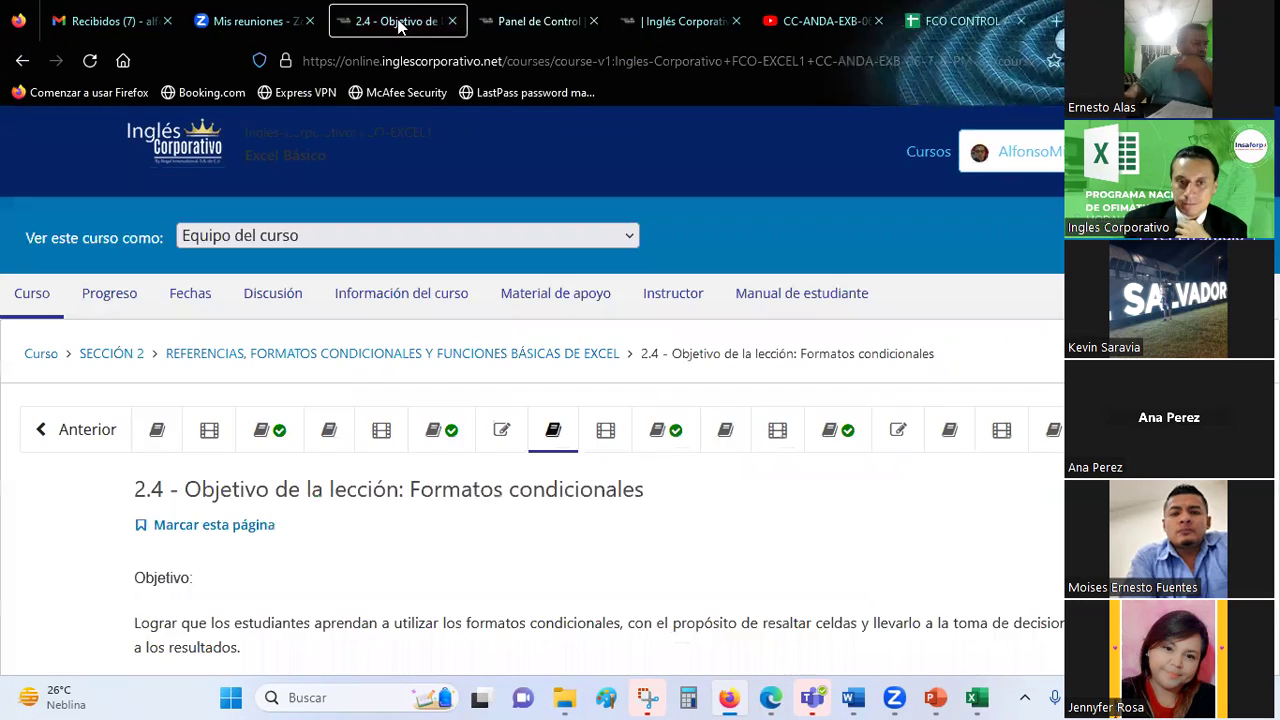
pyautogui.hotkey('ctrl', 'Tab')
pyautogui.hotkey('ctrl', 'Tab')
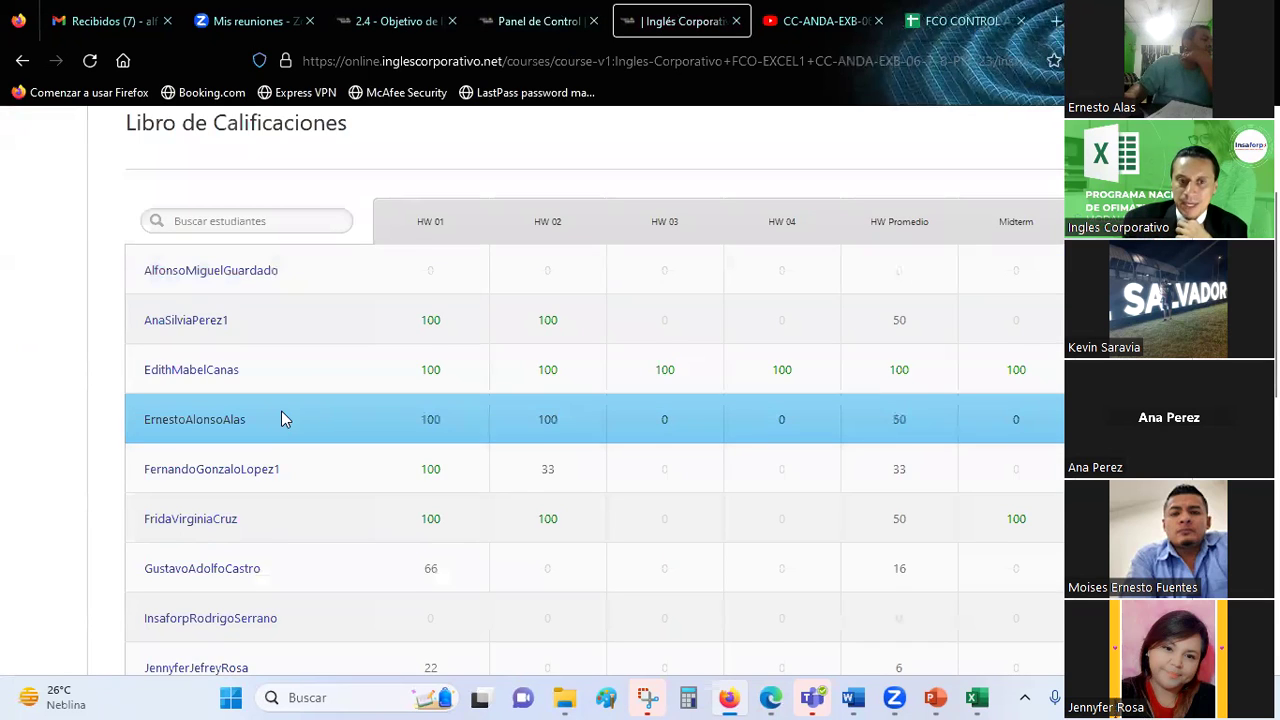
pyautogui.scroll(-2, 281, 411)
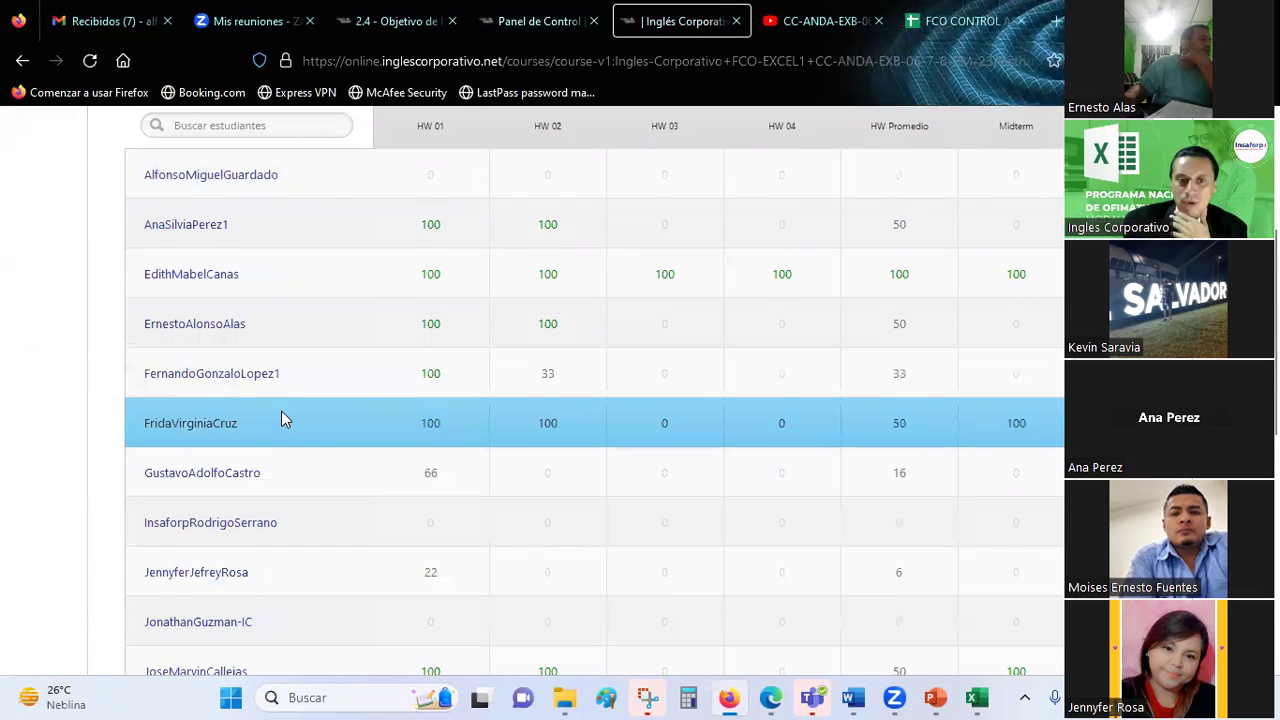
pyautogui.scroll(-2, 281, 412)
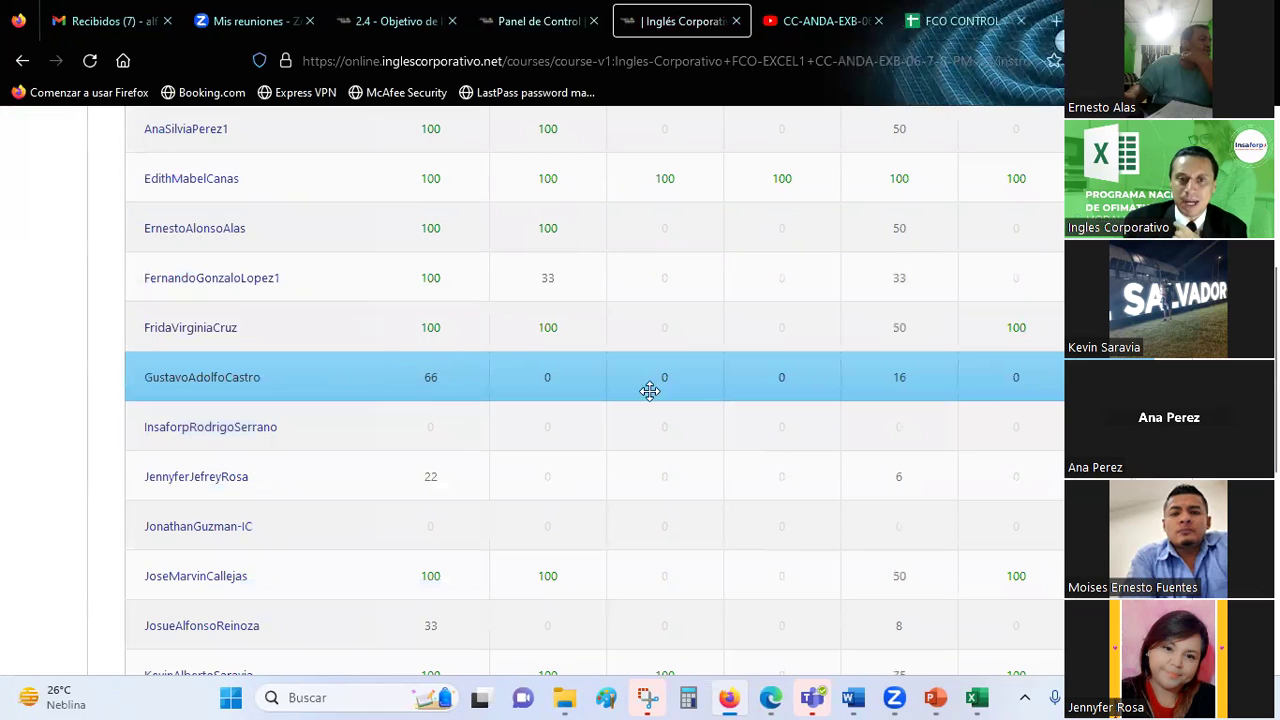
pyautogui.moveTo(546, 369)
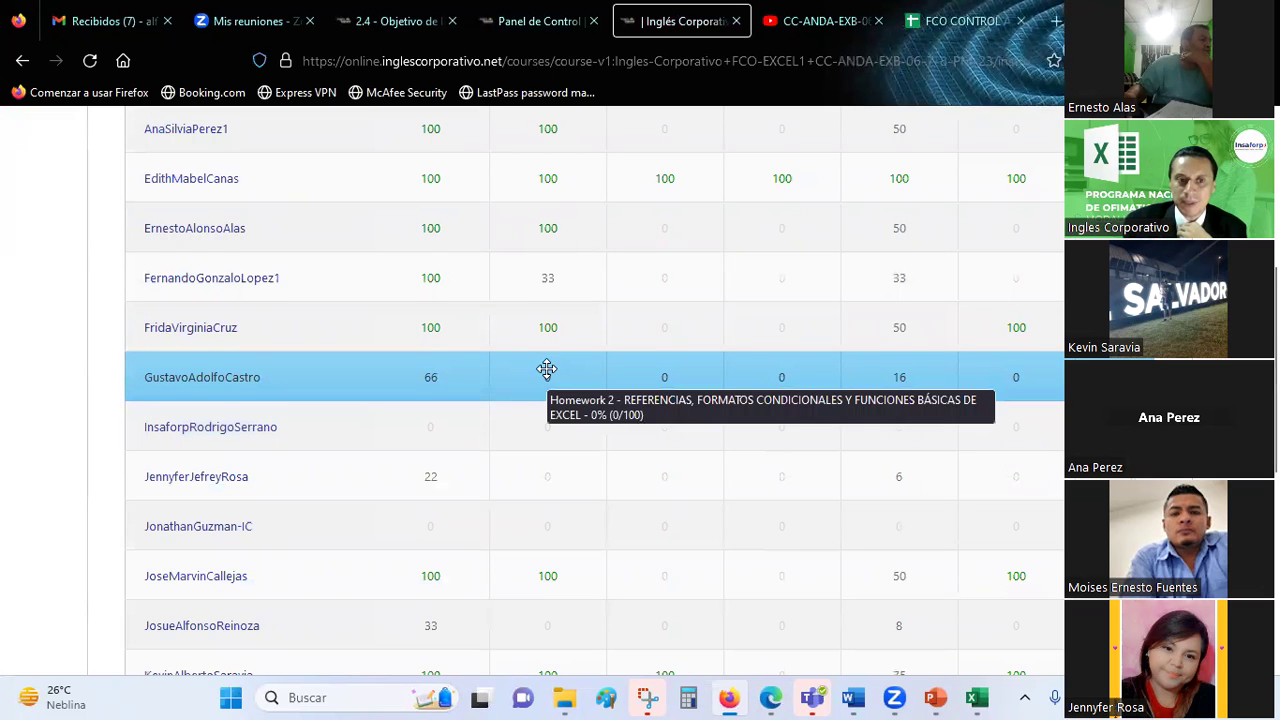
pyautogui.scroll(-2, 546, 369)
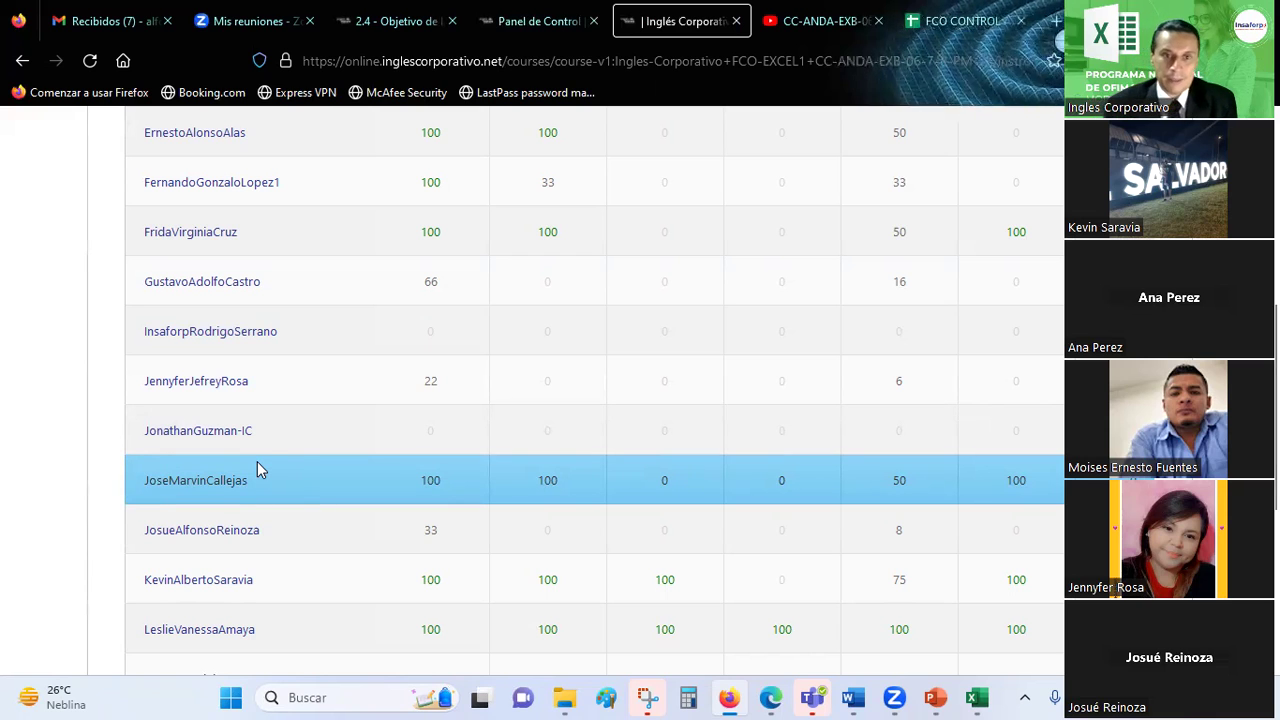
pyautogui.press('Up')
pyautogui.press('Up')
pyautogui.press('Up')
pyautogui.press('Down')
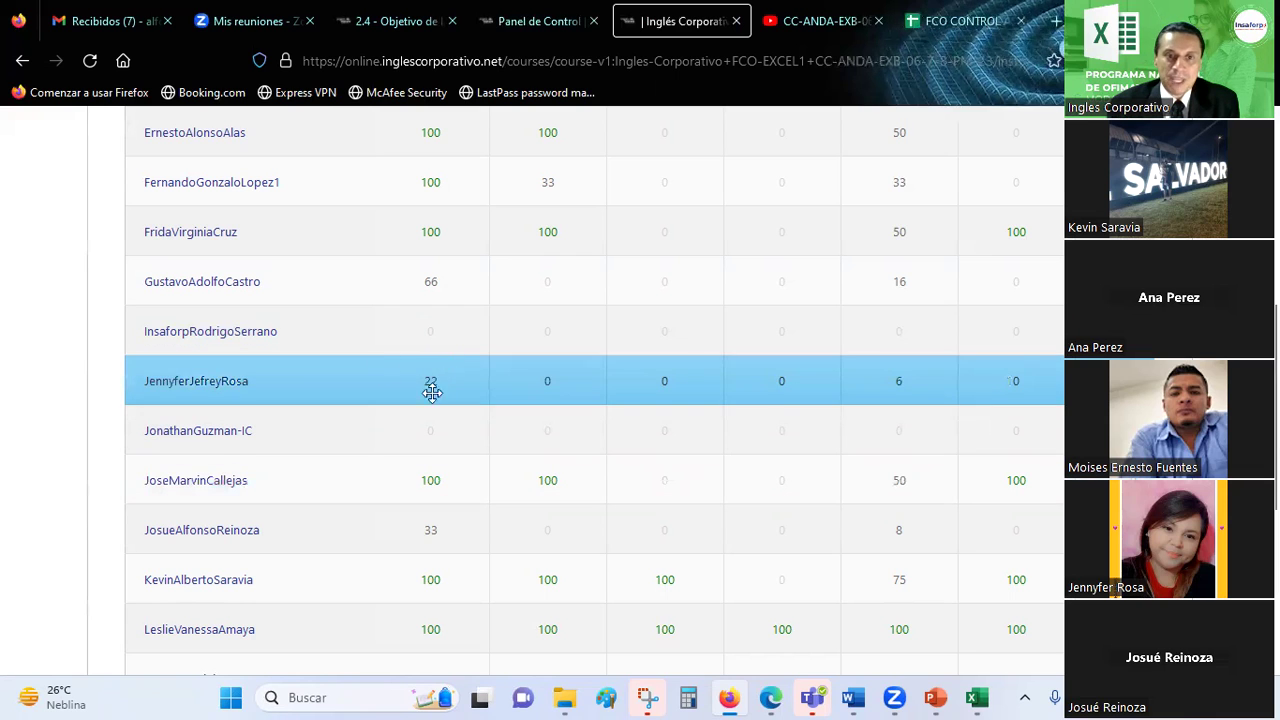
pyautogui.moveTo(462, 383)
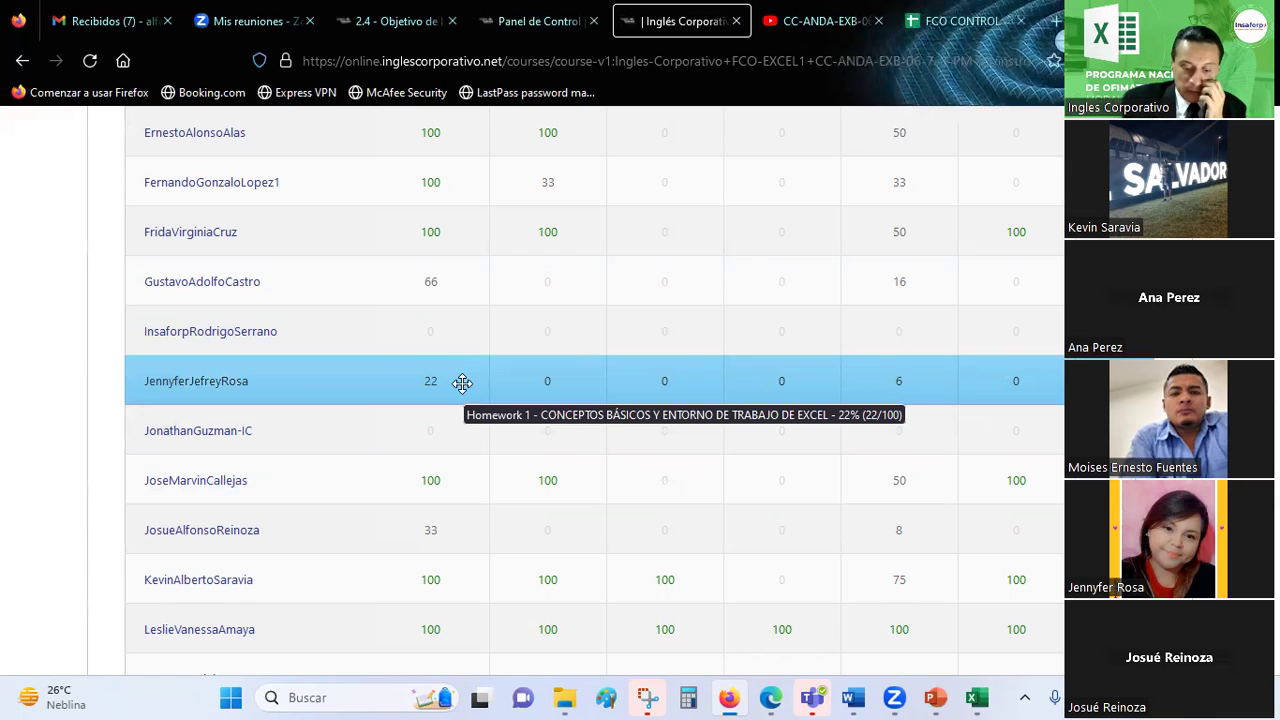
pyautogui.moveTo(747, 571)
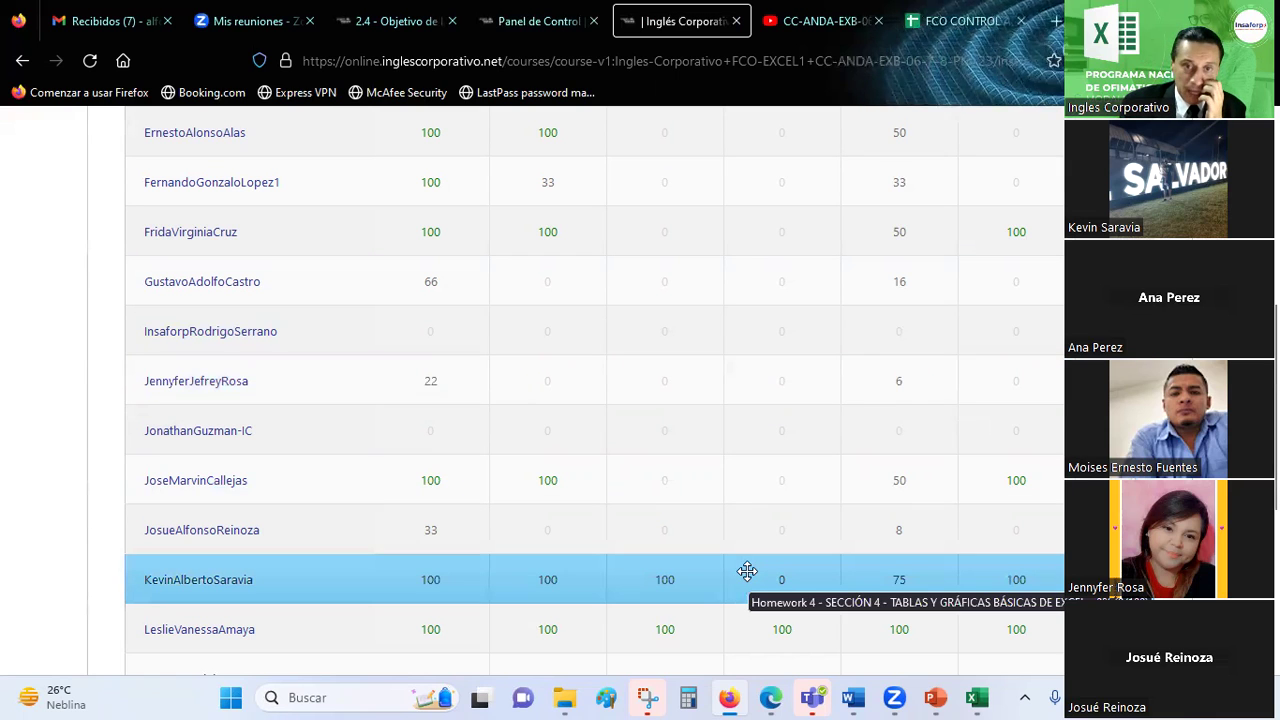
pyautogui.scroll(-2, 717, 415)
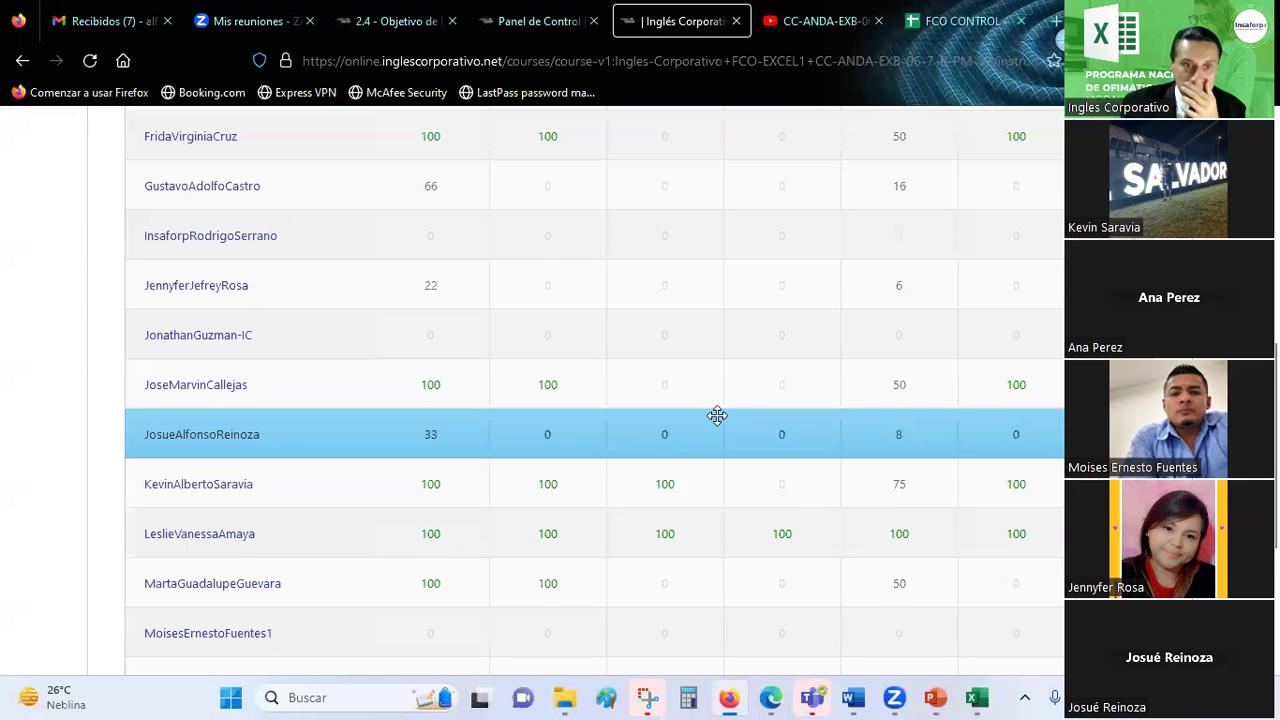
pyautogui.scroll(-2, 717, 415)
pyautogui.scroll(-2, 717, 415)
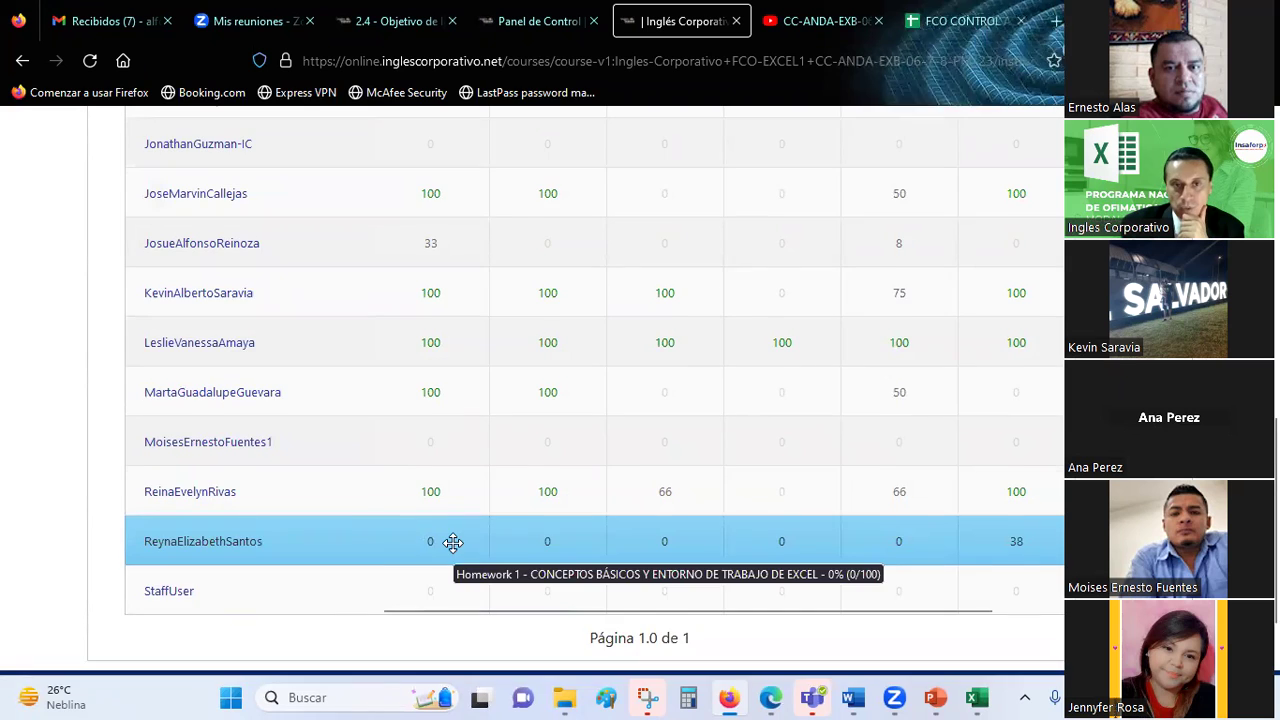
# - Scroll through the gradebook to review each student's homework and midterm scores
pyautogui.scroll(2, 453, 542)
pyautogui.scroll(3, 453, 542)
pyautogui.scroll(2, 453, 542)
pyautogui.scroll(2, 453, 542)
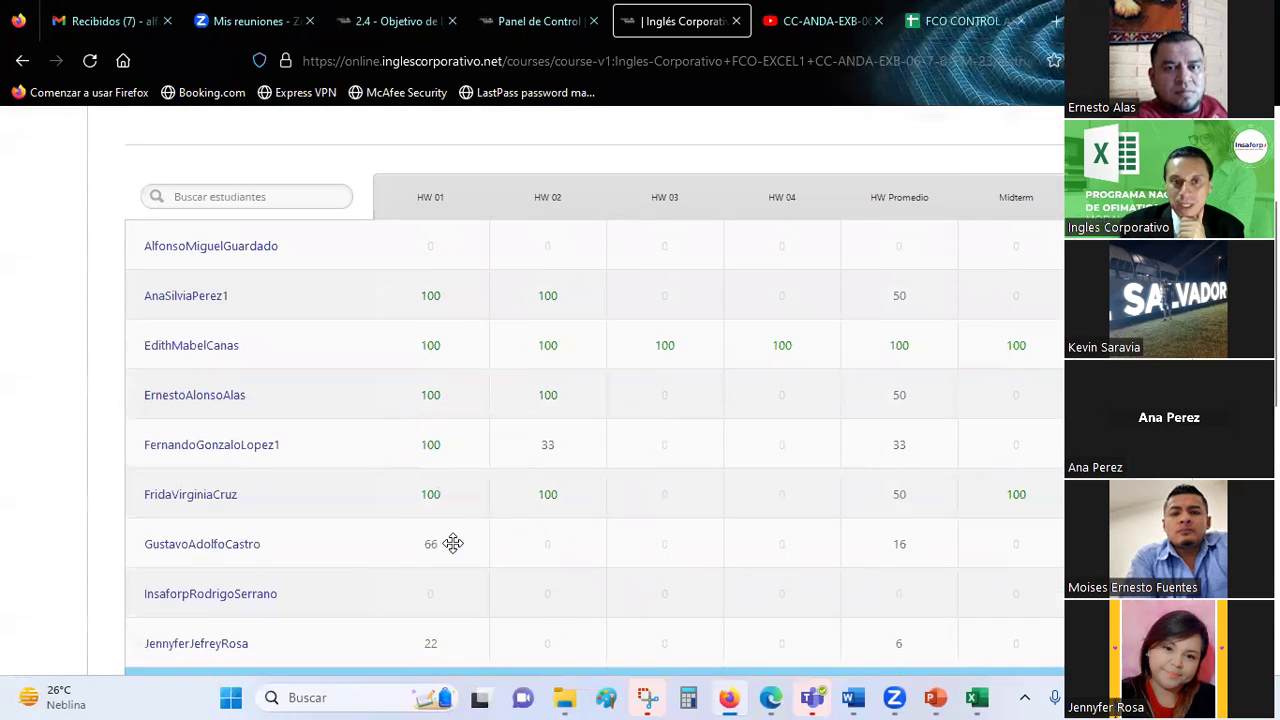
pyautogui.scroll(1, 453, 542)
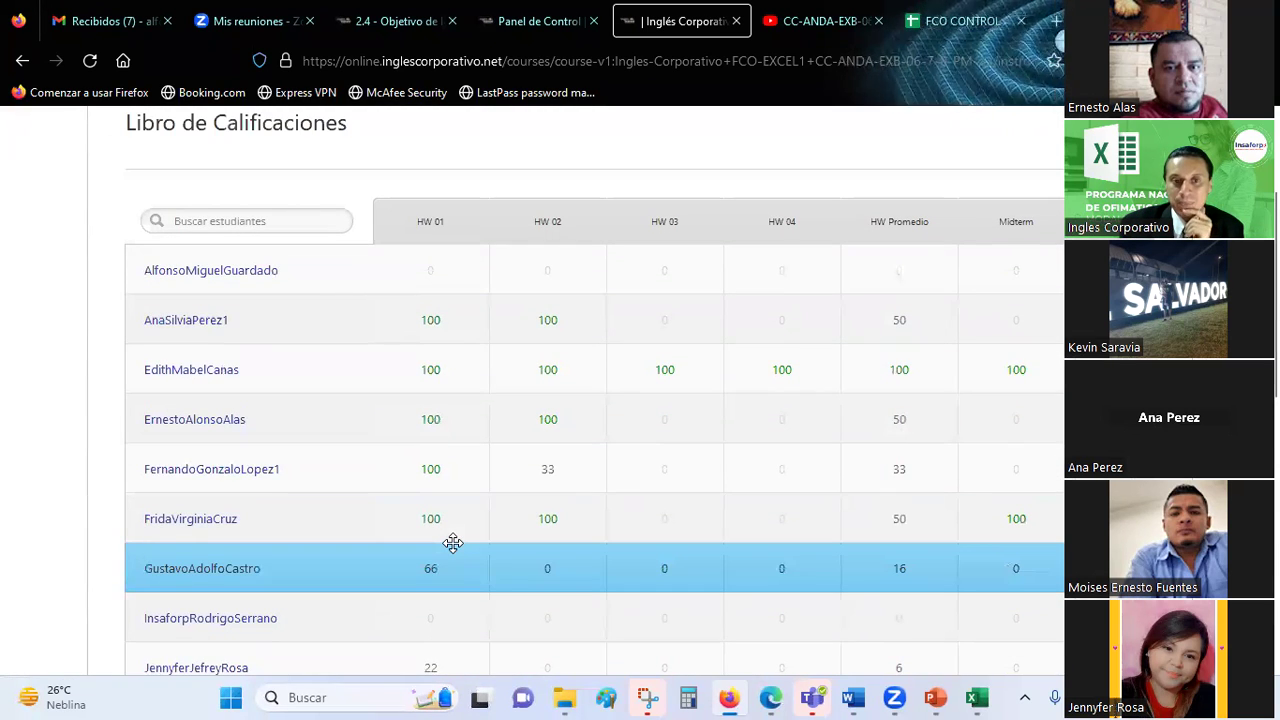
pyautogui.scroll(-2, 453, 542)
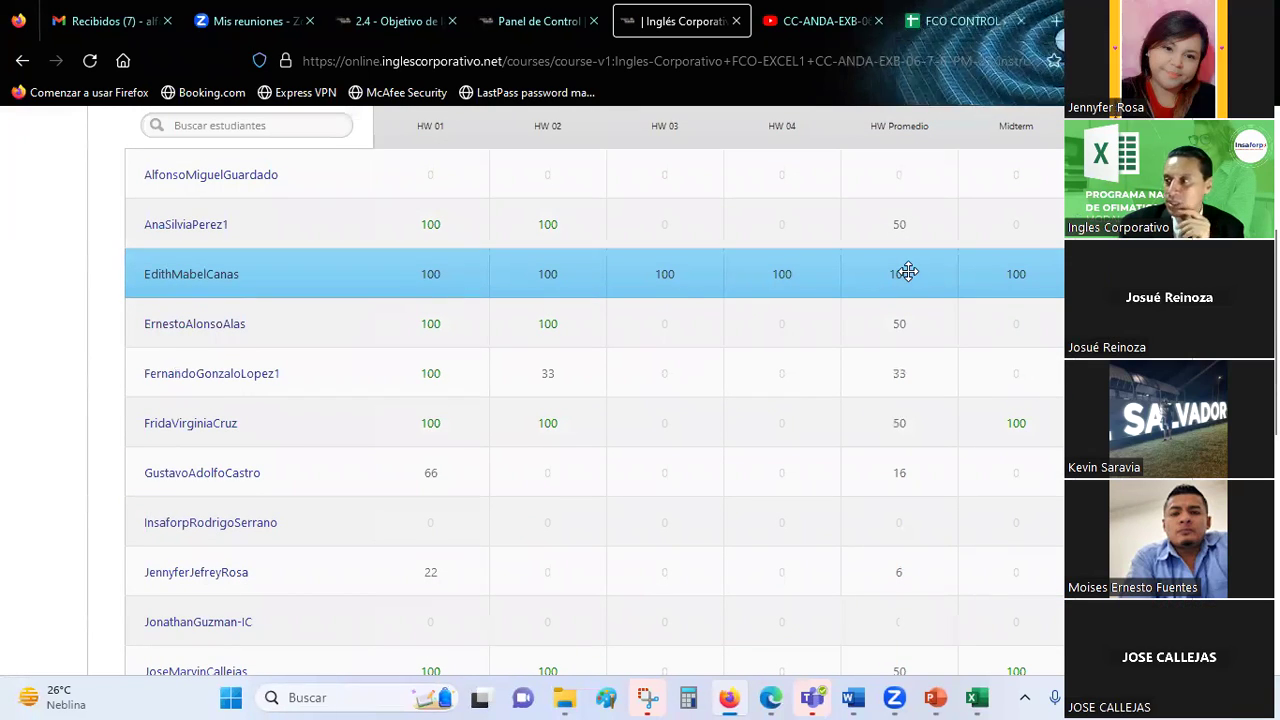
pyautogui.scroll(-4, 584, 430)
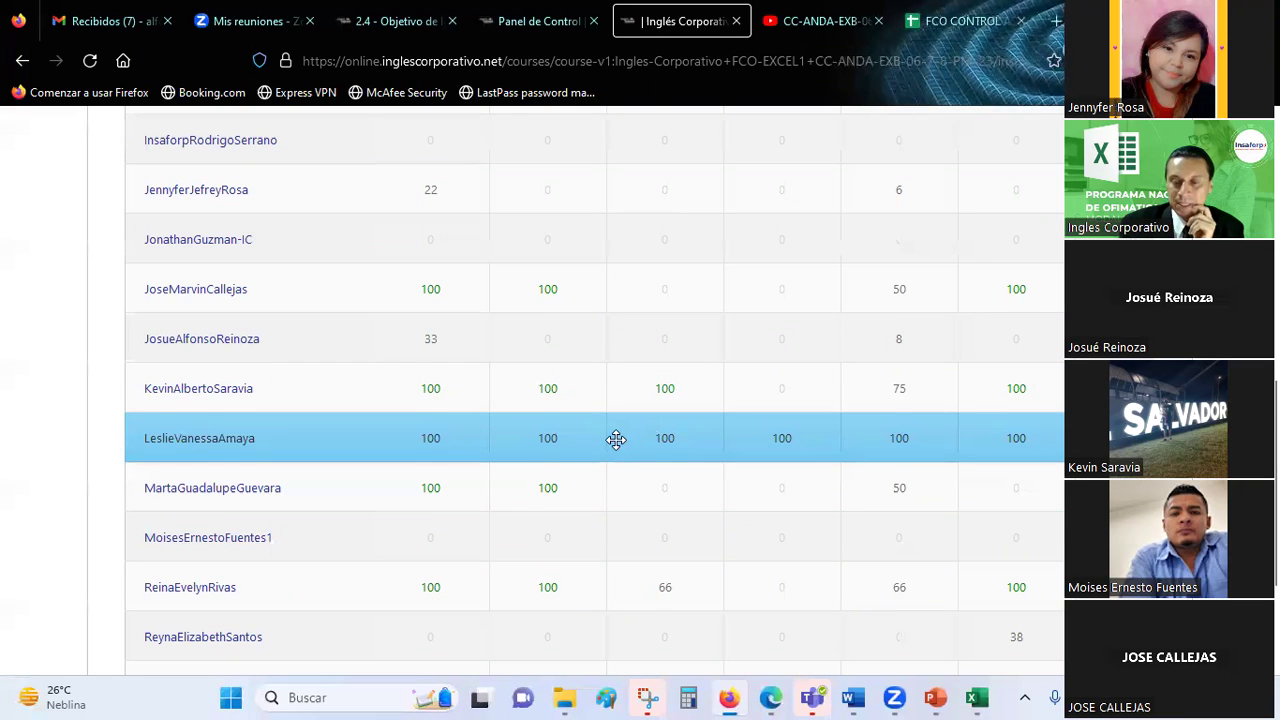
pyautogui.scroll(-1, 614, 437)
pyautogui.moveTo(638, 529)
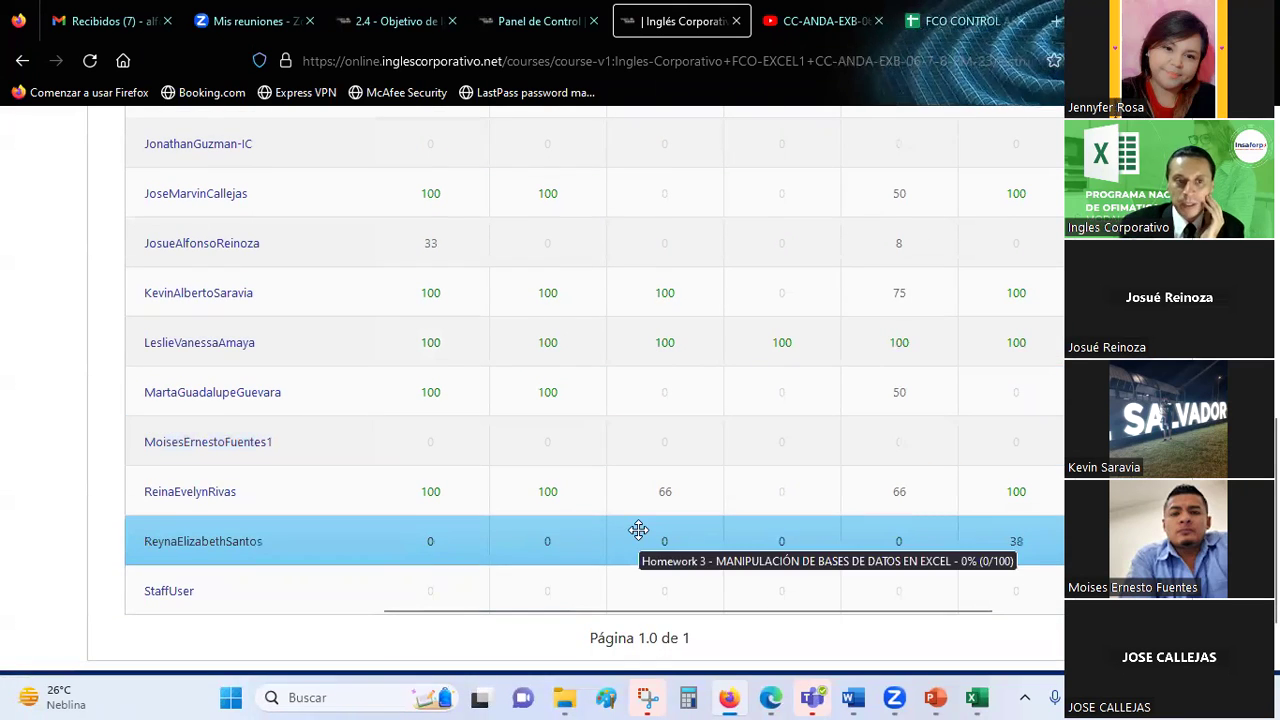
pyautogui.moveTo(671, 477)
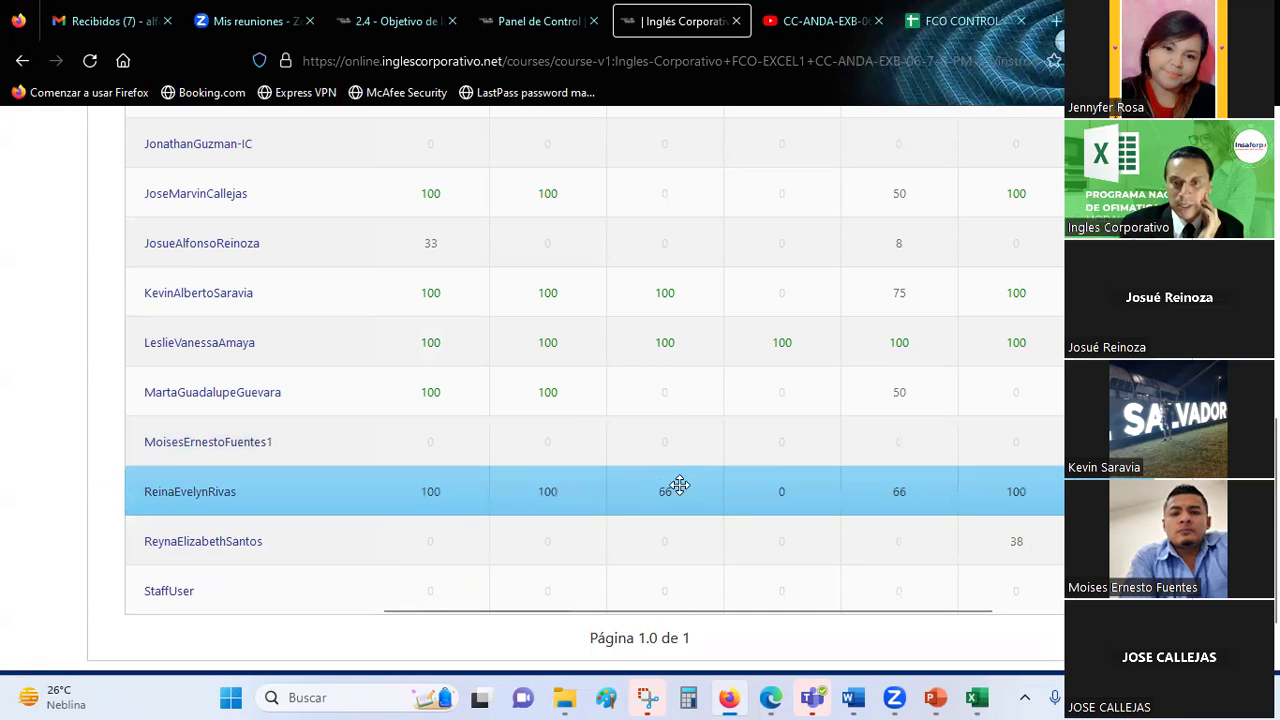
pyautogui.scroll(2, 670, 474)
pyautogui.scroll(4, 670, 474)
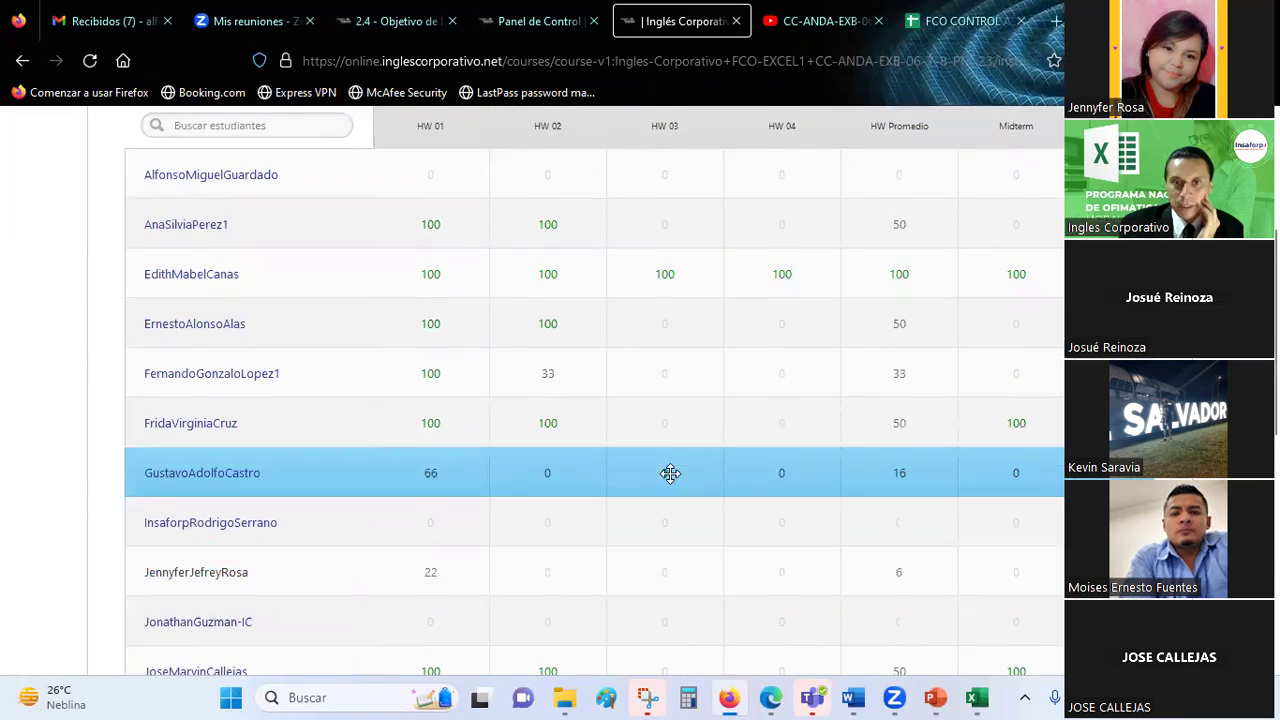
pyautogui.scroll(-3, 670, 474)
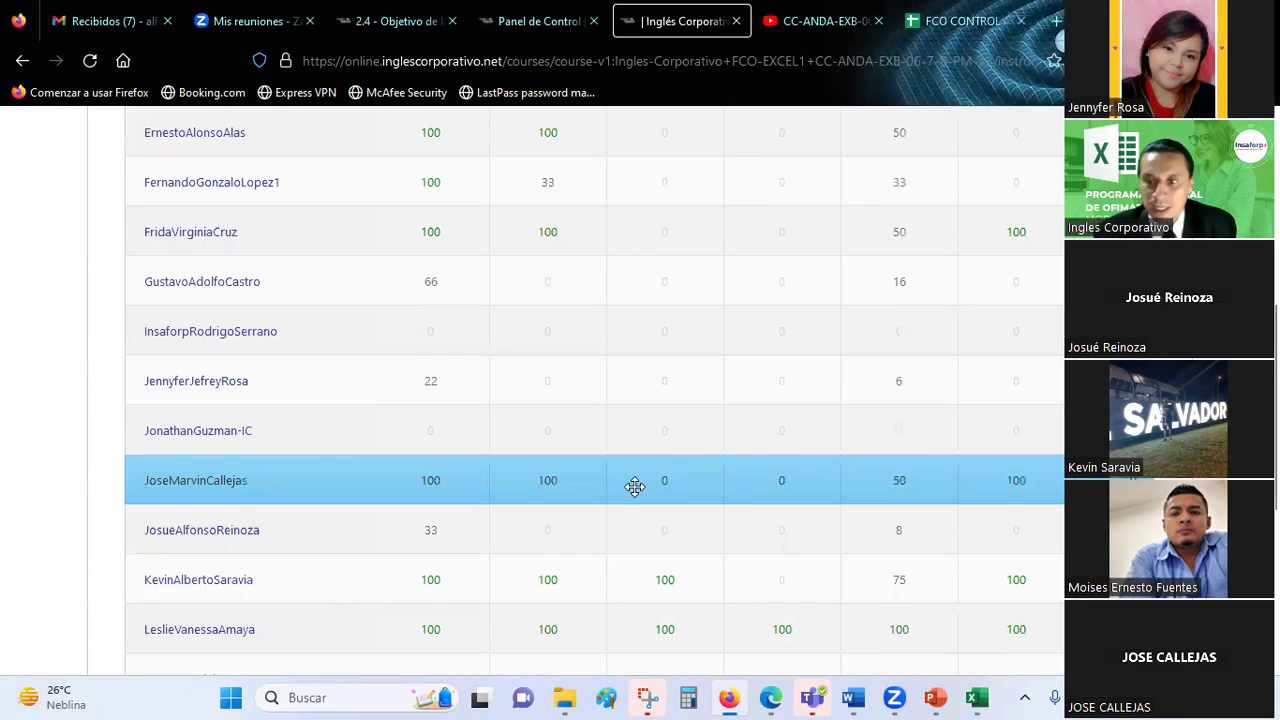
pyautogui.moveTo(631, 485)
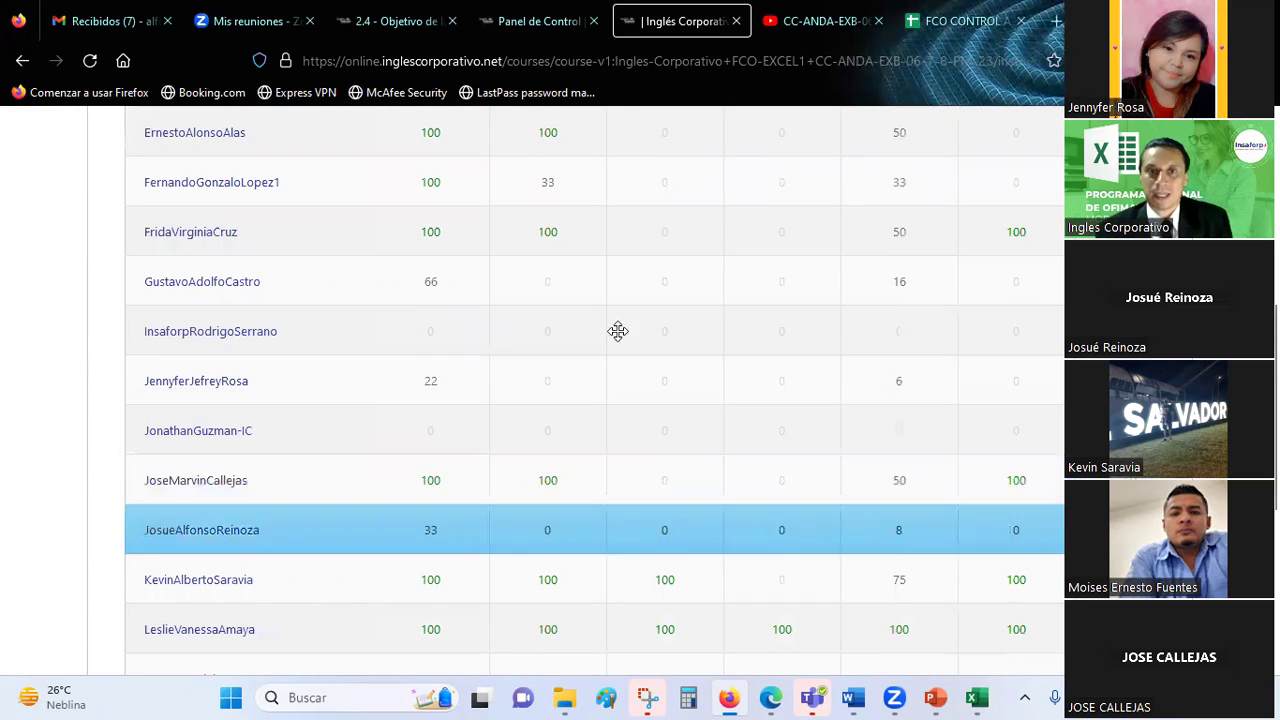
# - Glance at the Google Sheets control sheet, then bring the Excel workbook forward with cell H6 selected
pyautogui.click(917, 10)
pyautogui.click(685, 20)
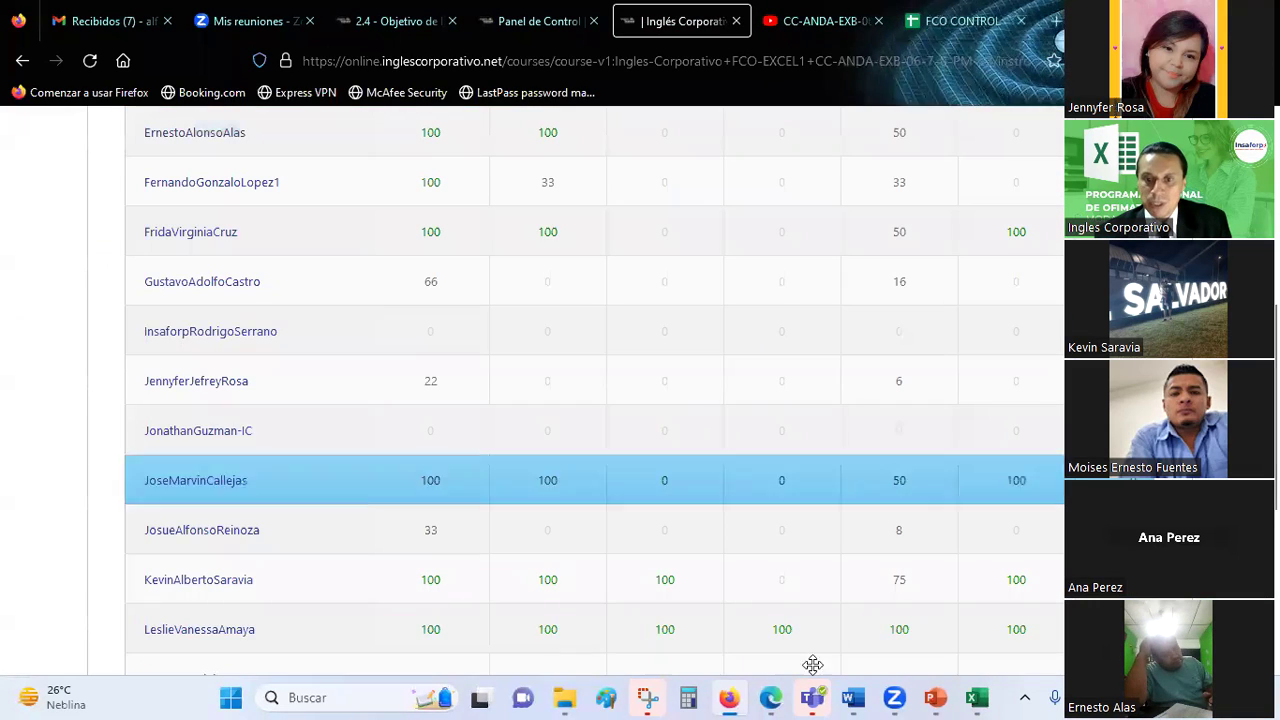
pyautogui.click(977, 698)
pyautogui.click(913, 385)
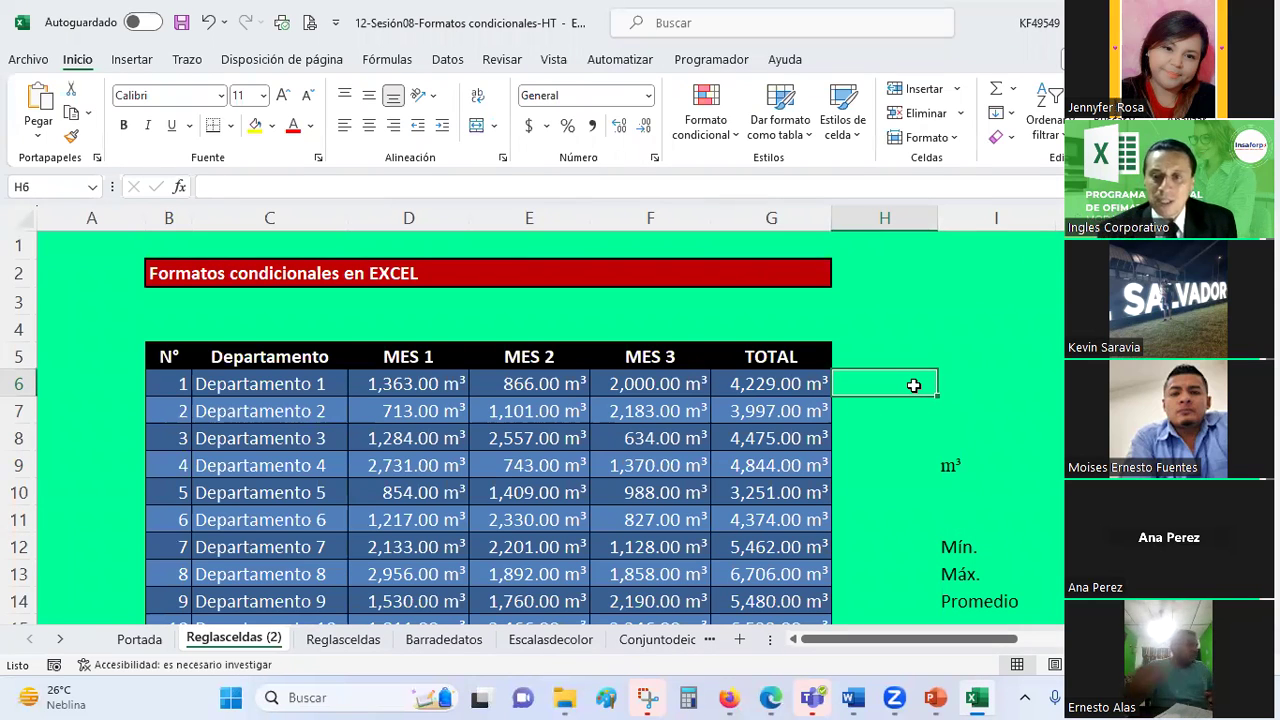
# - Select G6 and insert an AutoSum =SUMA(D6:F6) over Departamento 1's three months
pyautogui.scroll(-2, 913, 385)
pyautogui.scroll(1, 913, 385)
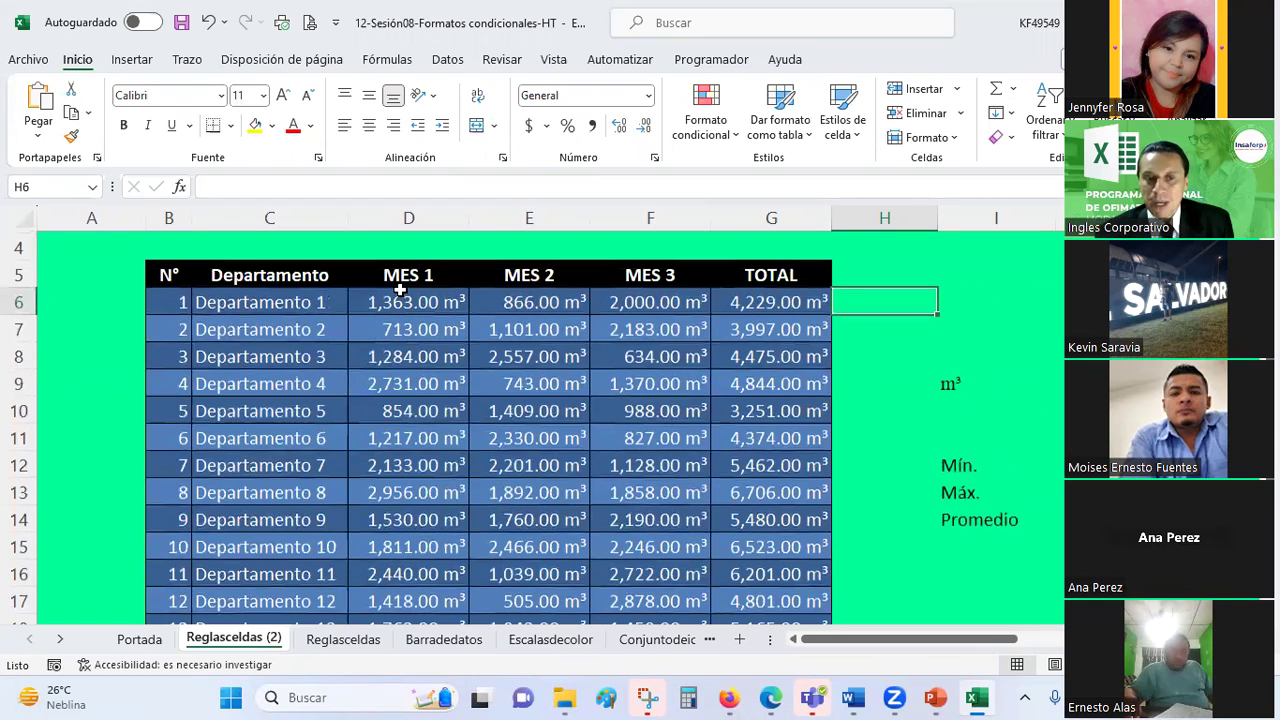
pyautogui.moveTo(399, 289); pyautogui.dragTo(632, 560)
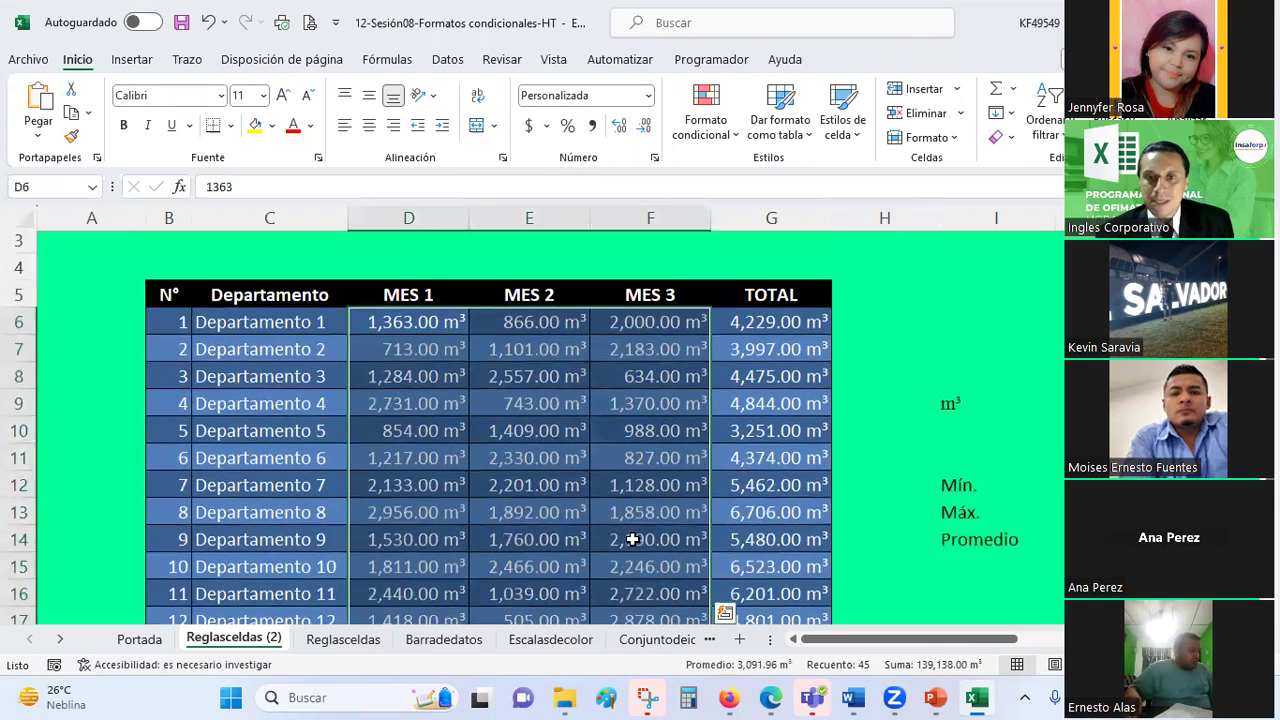
pyautogui.scroll(2, 651, 374)
pyautogui.click(801, 357)
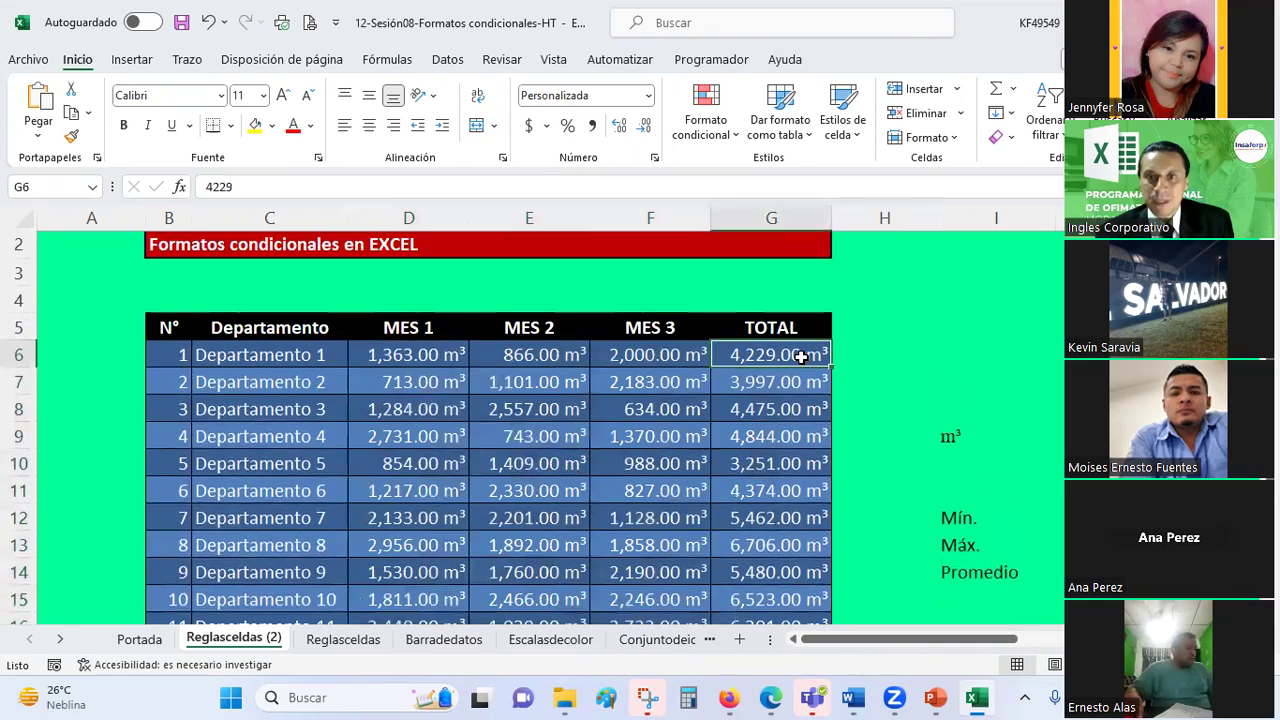
pyautogui.click(995, 95)
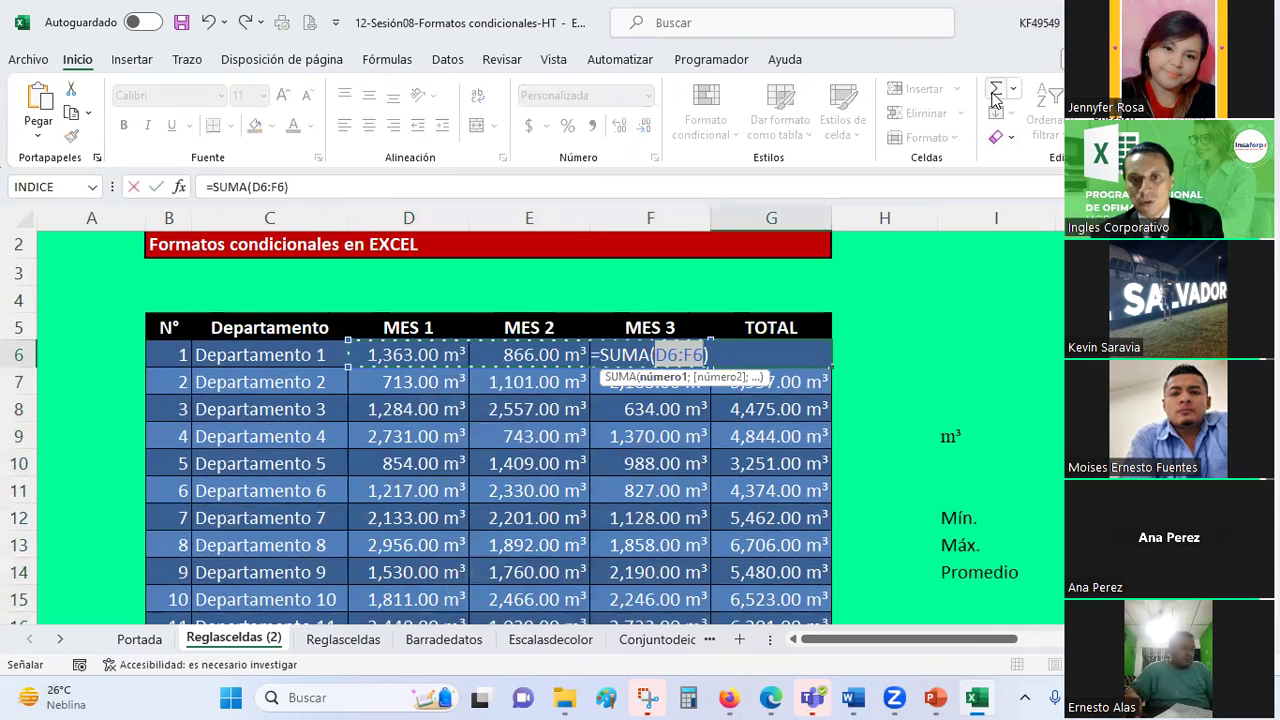
# - Fill G6's sum formula down to G19 and AutoSum the grand total in G20 (69,569.00)
pyautogui.press('Return')
pyautogui.click(825, 365)
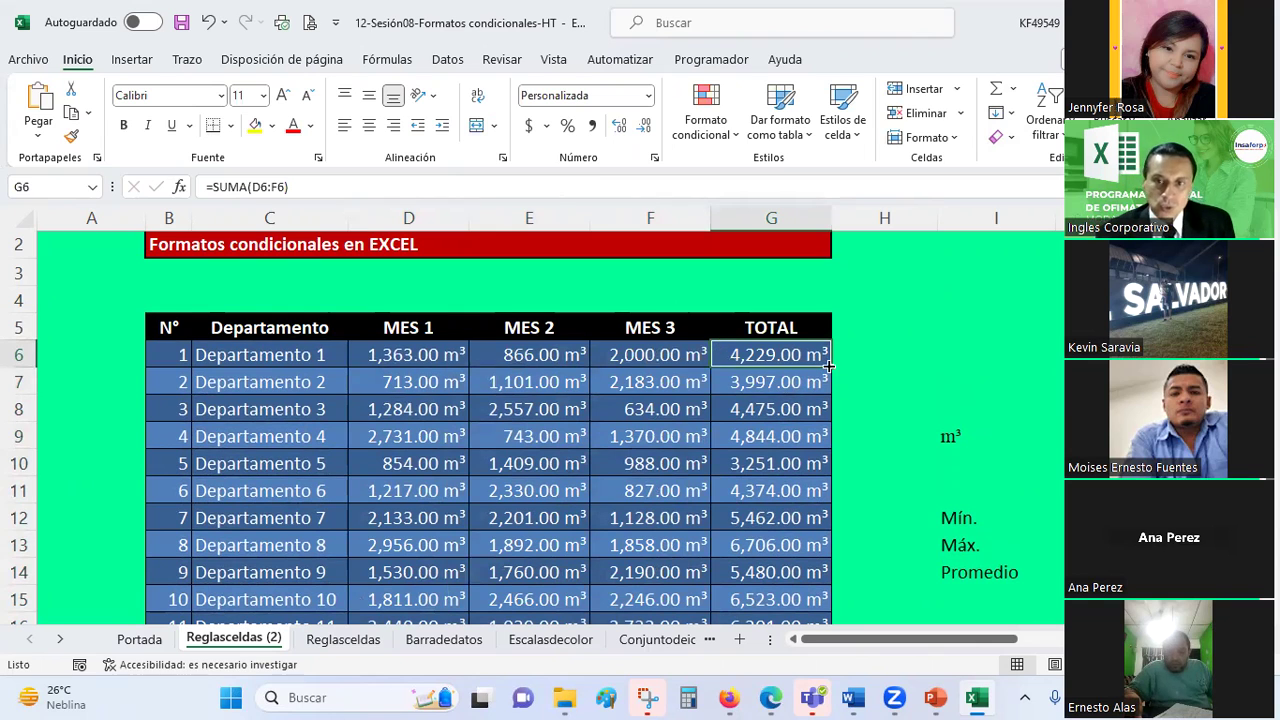
pyautogui.moveTo(828, 367)
pyautogui.mouseDown()
pyautogui.moveTo(810, 647)
pyautogui.moveTo(790, 547)
pyautogui.mouseUp()
pyautogui.click(785, 572)
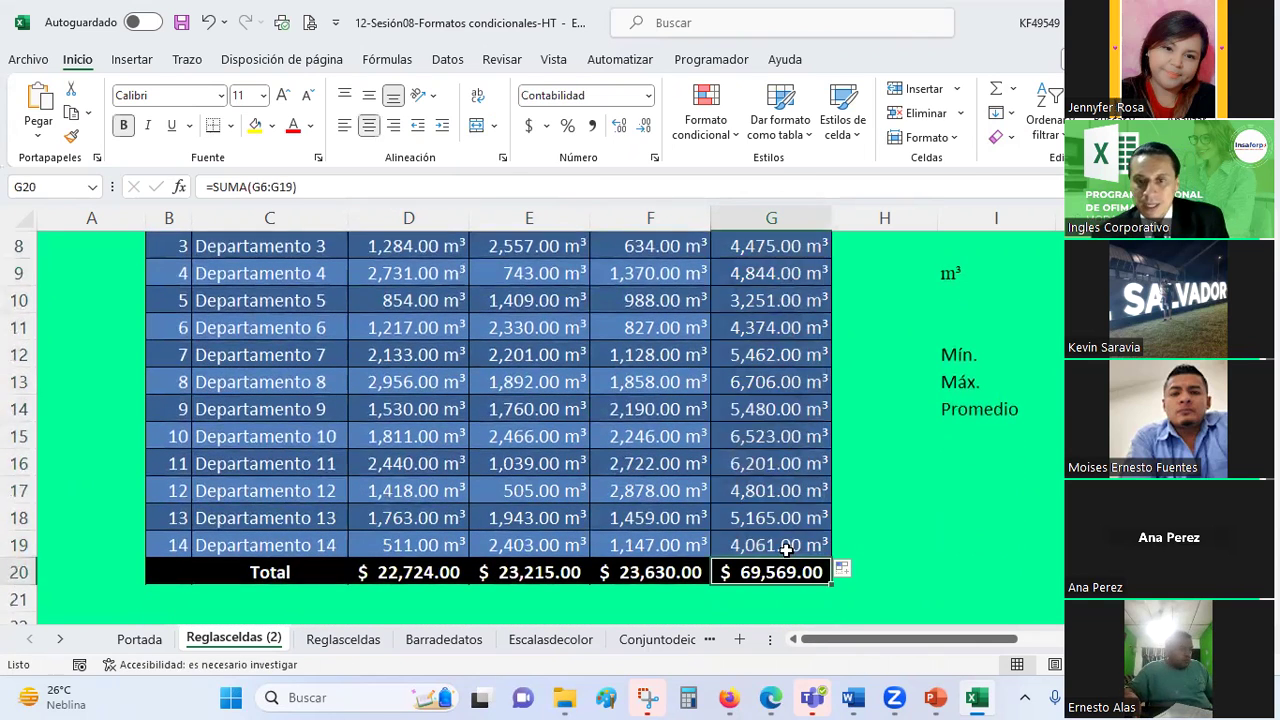
pyautogui.click(995, 90)
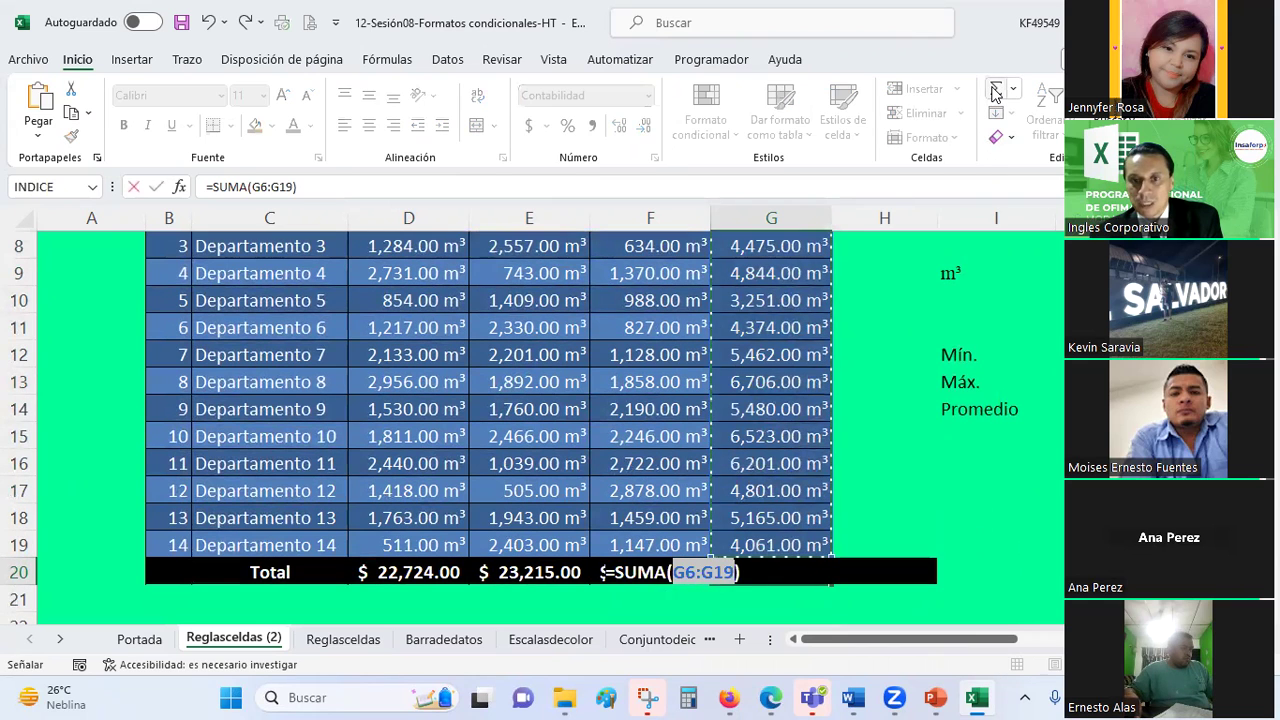
pyautogui.press('Return')
# - Copy the MES 3 column's formatting from F6:F19 onto the TOTAL cells with Format Painter
pyautogui.scroll(1, 767, 302)
pyautogui.click(768, 279)
pyautogui.click(768, 302)
pyautogui.click(760, 330)
pyautogui.moveTo(762, 360); pyautogui.dragTo(743, 394)
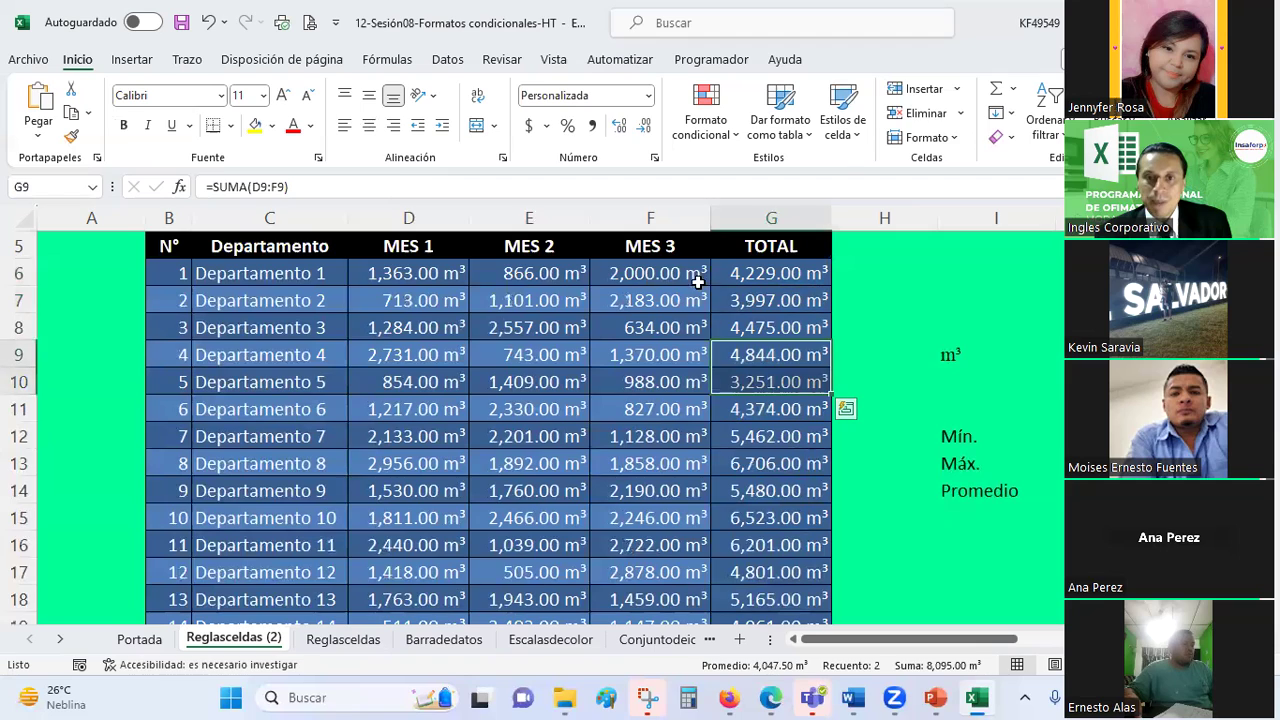
pyautogui.moveTo(697, 283); pyautogui.dragTo(657, 544)
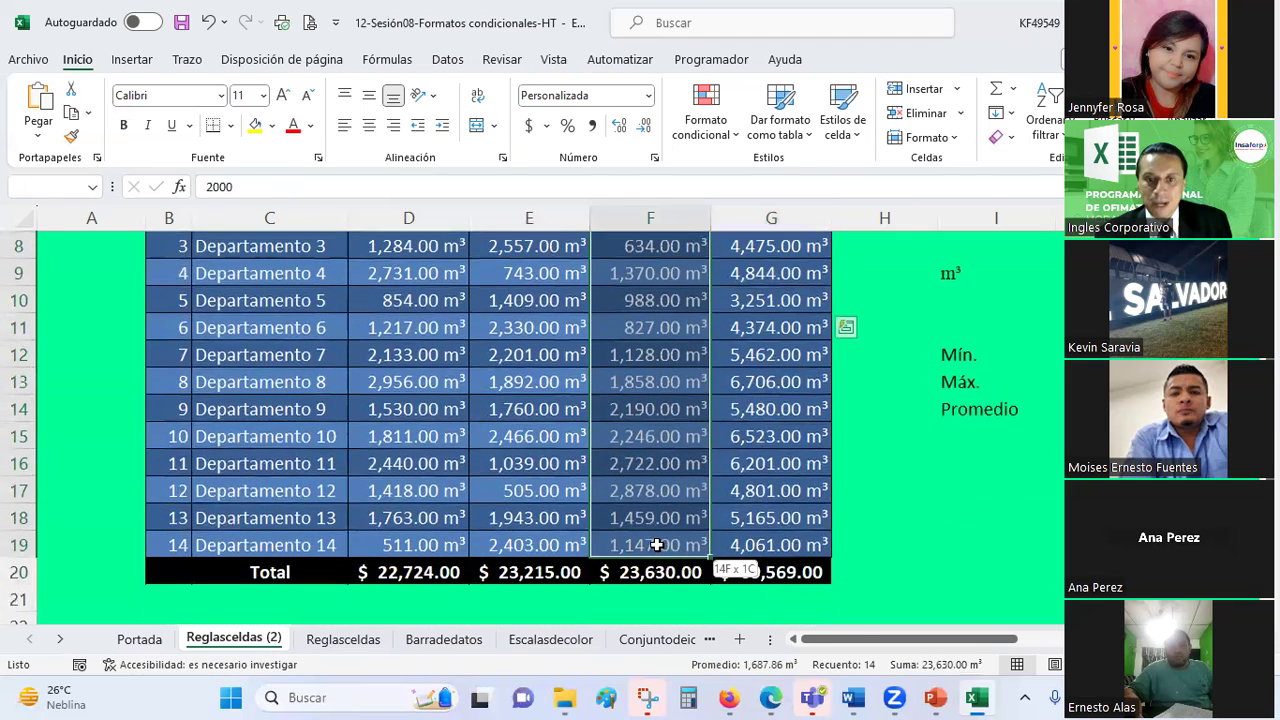
pyautogui.click(71, 136)
pyautogui.scroll(2, 720, 320)
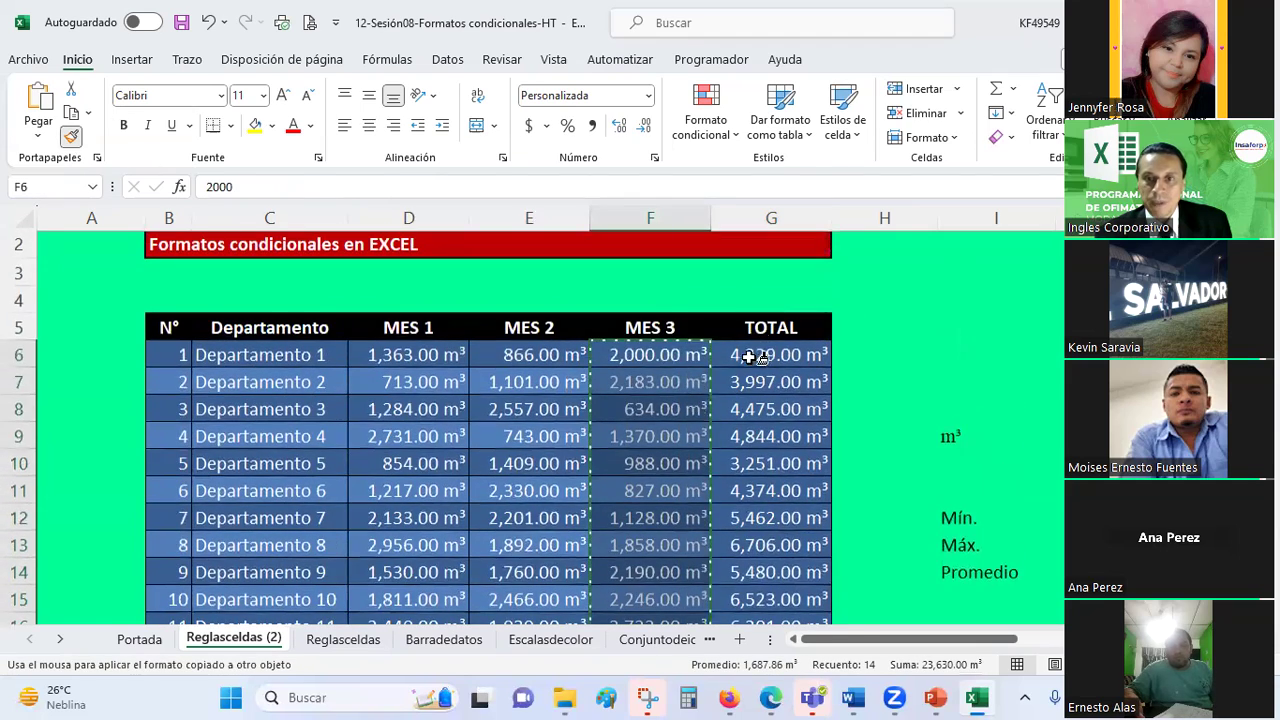
pyautogui.click(750, 357)
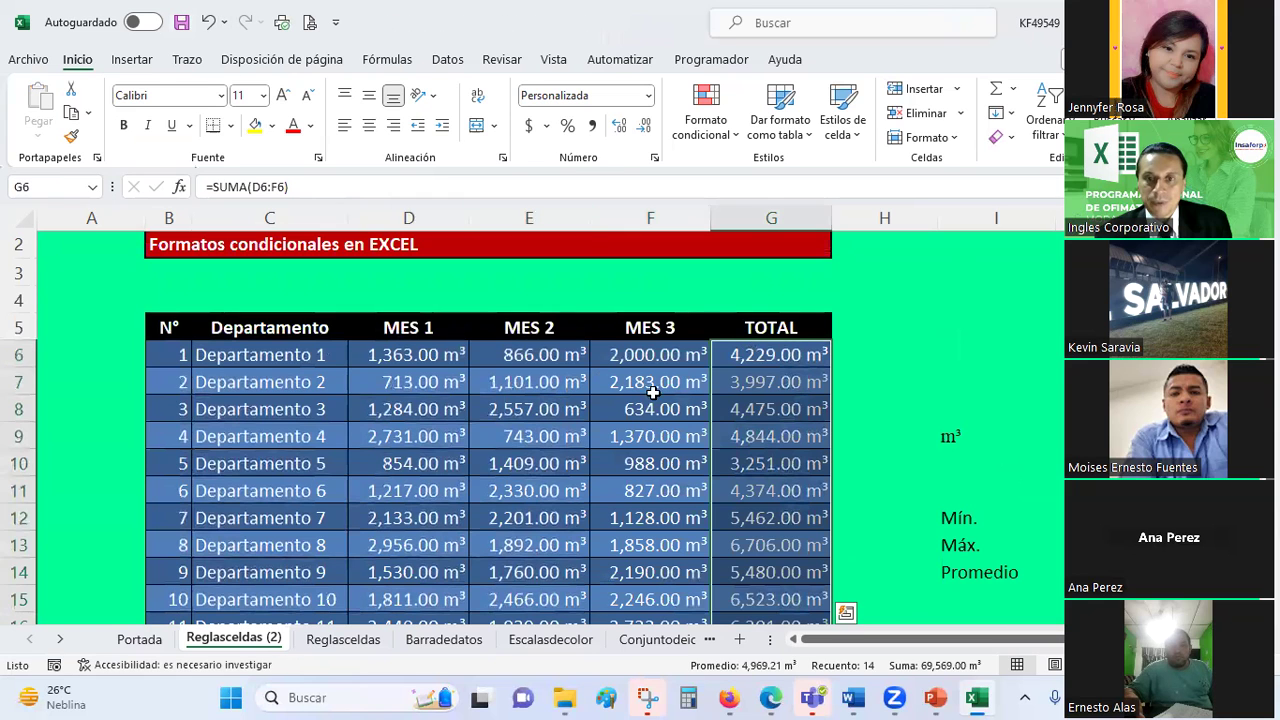
# - Check the TOTAL formulas against the rows for Departamento 2, 5 and 14
pyautogui.click(766, 376)
pyautogui.click(330, 381)
pyautogui.click(330, 463)
pyautogui.scroll(-3, 327, 465)
pyautogui.click(327, 463)
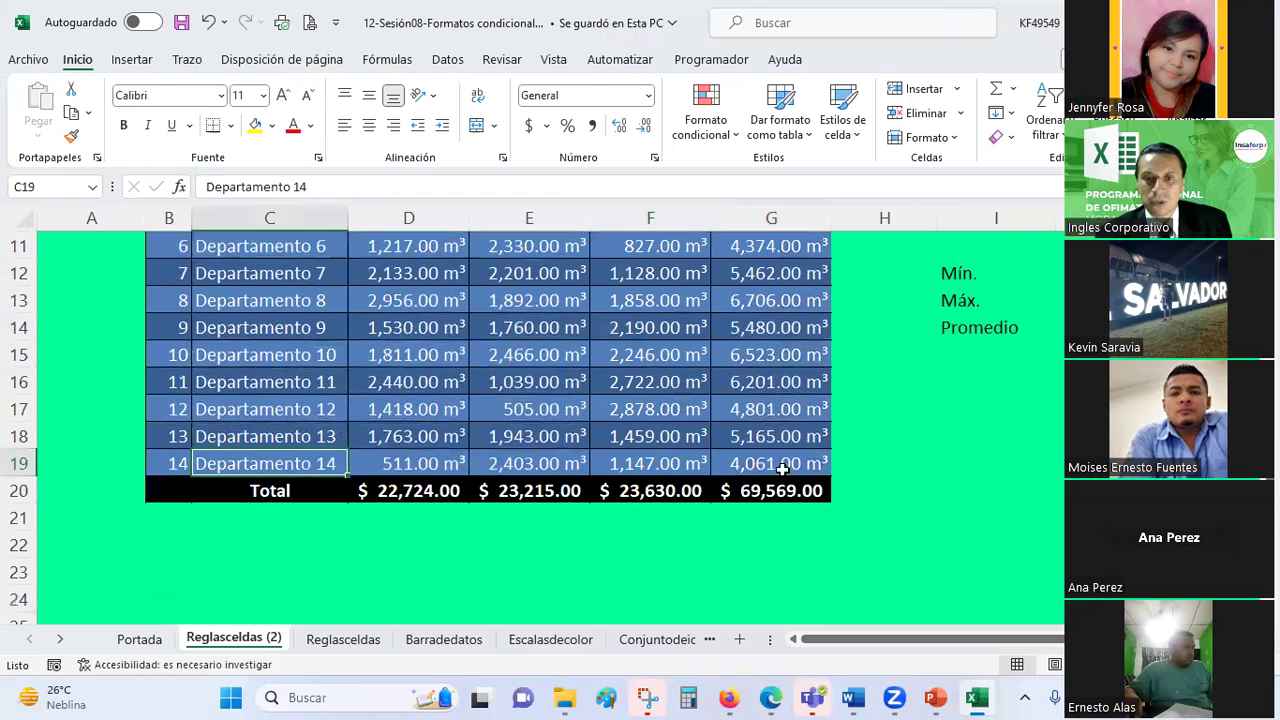
pyautogui.click(808, 463)
pyautogui.scroll(3, 808, 458)
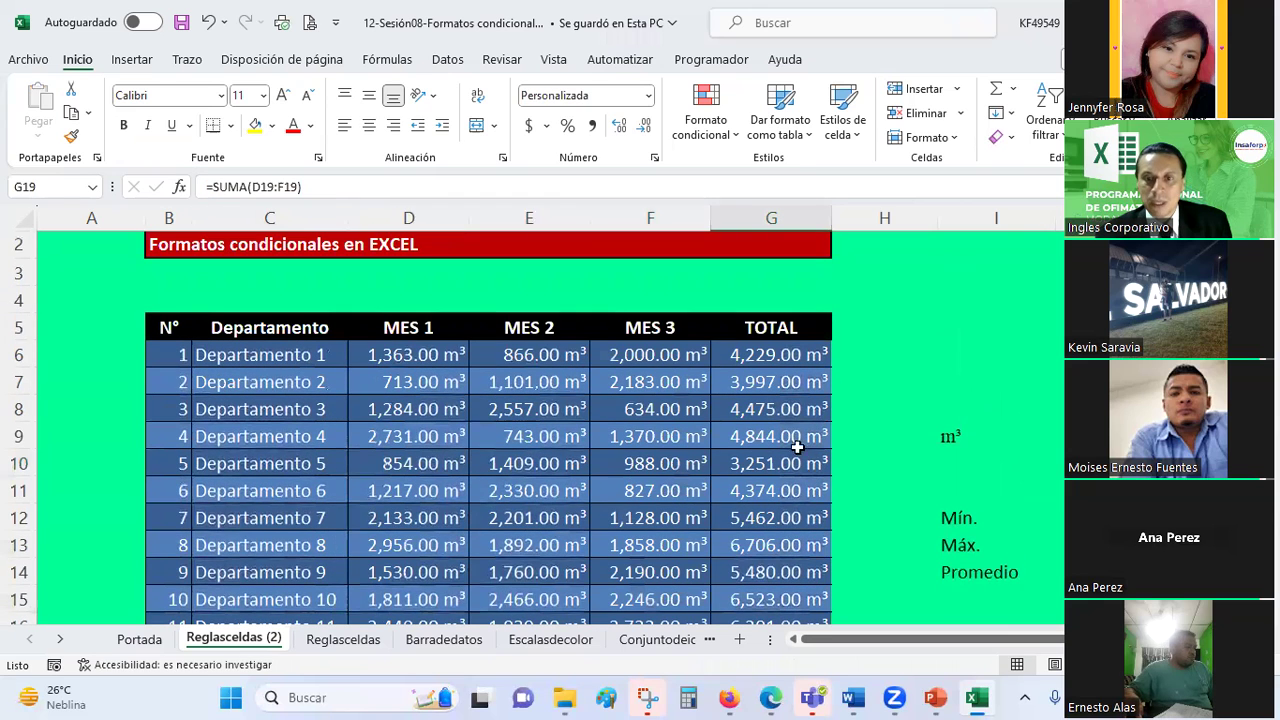
pyautogui.scroll(-1, 795, 446)
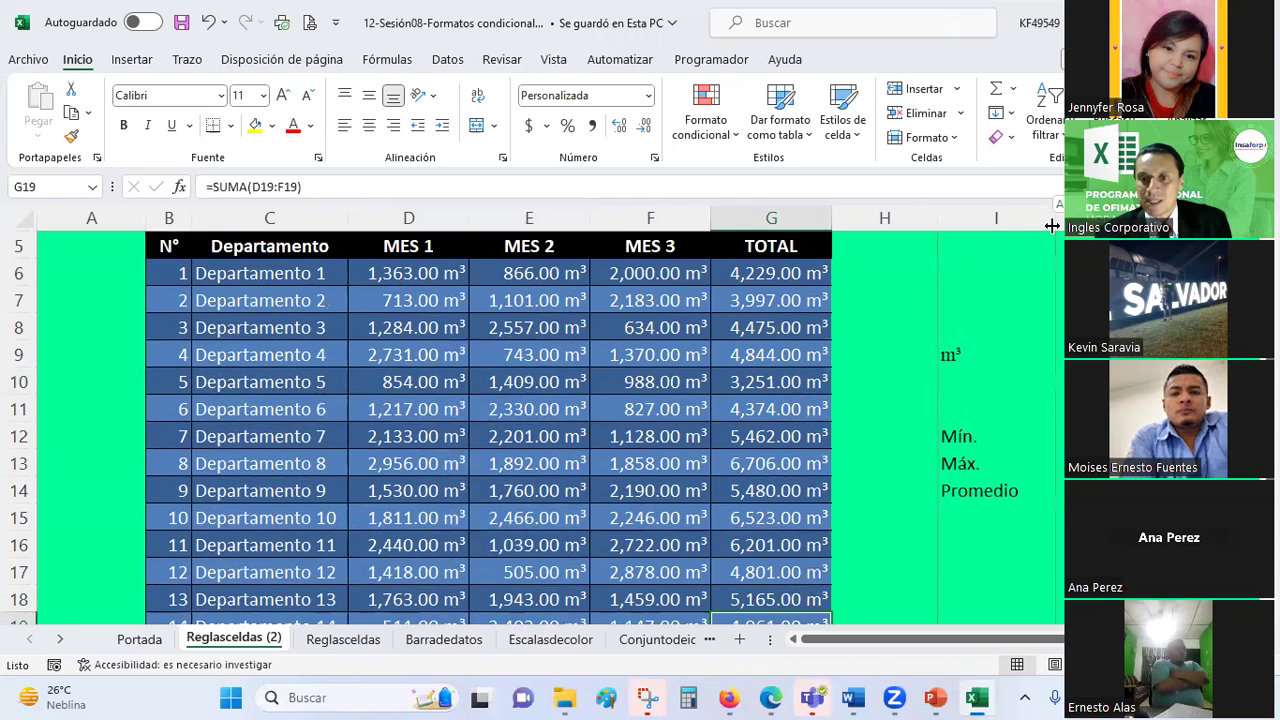
pyautogui.click(1058, 436)
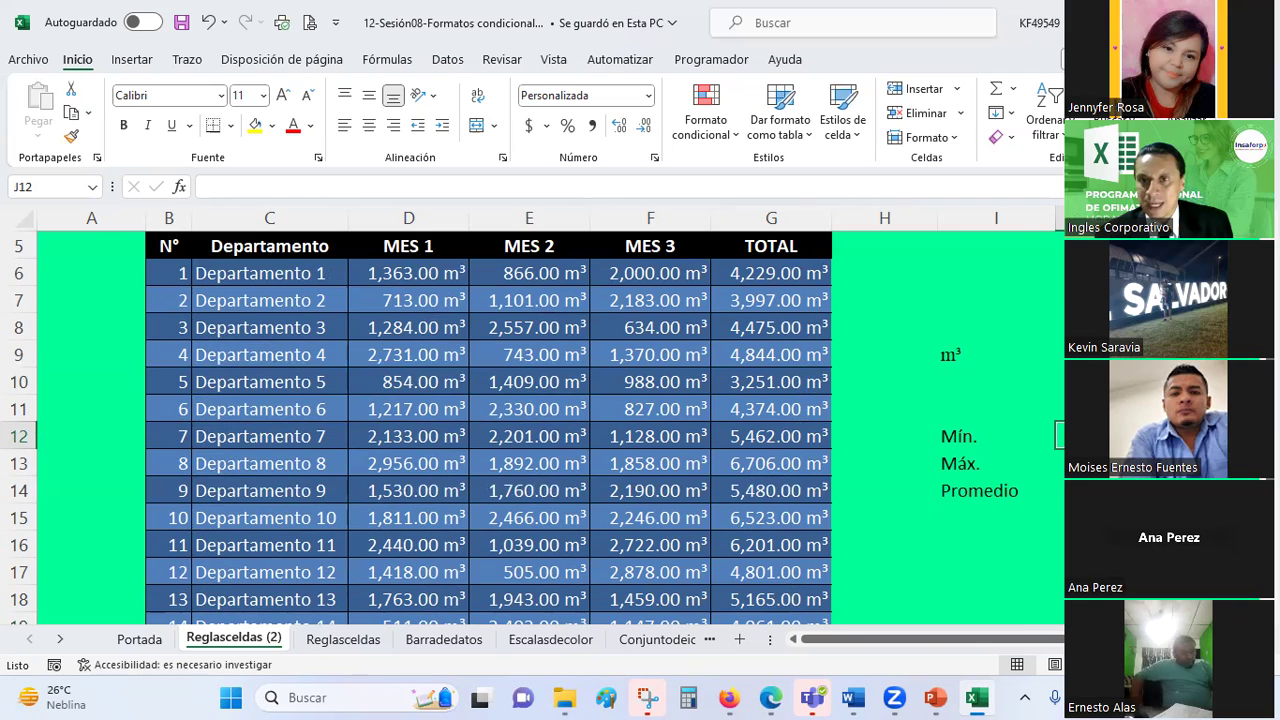
# - Put the minimum of the TOTAL values, MIN(G6:G19), in J12 beside Mín
pyautogui.click(1014, 90)
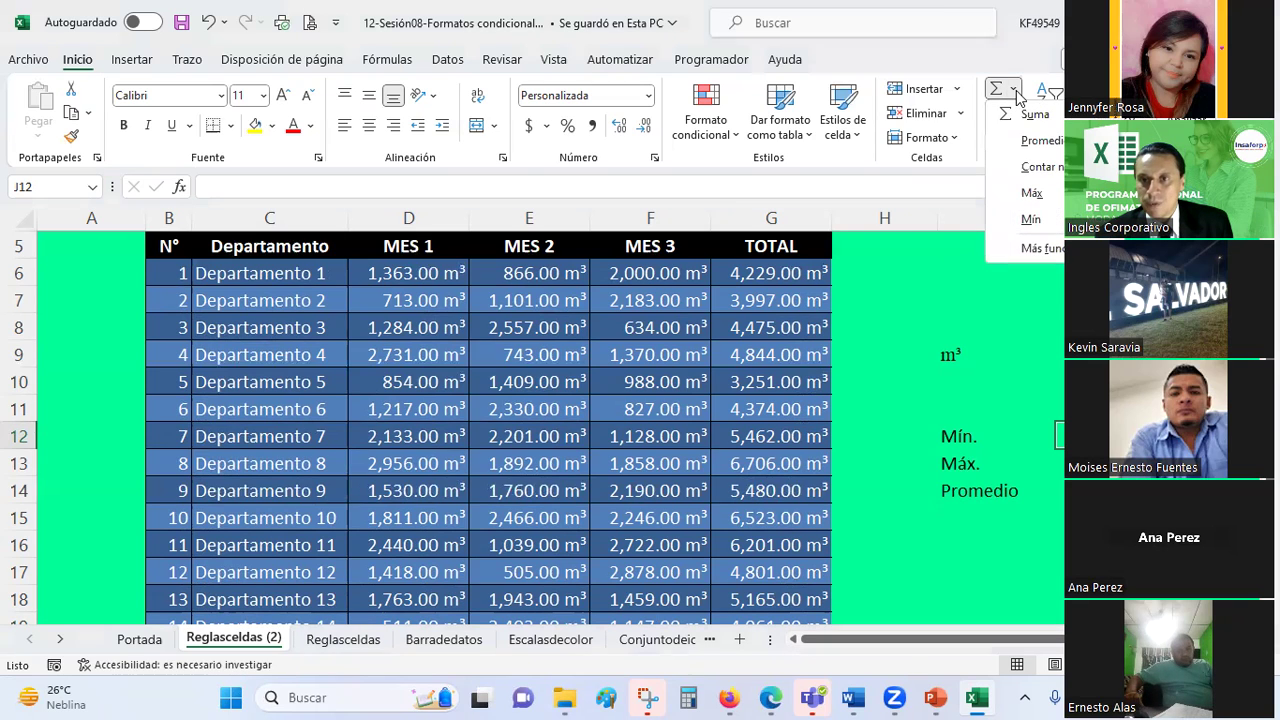
pyautogui.click(1045, 233)
pyautogui.click(783, 274)
pyautogui.moveTo(783, 274); pyautogui.dragTo(747, 546)
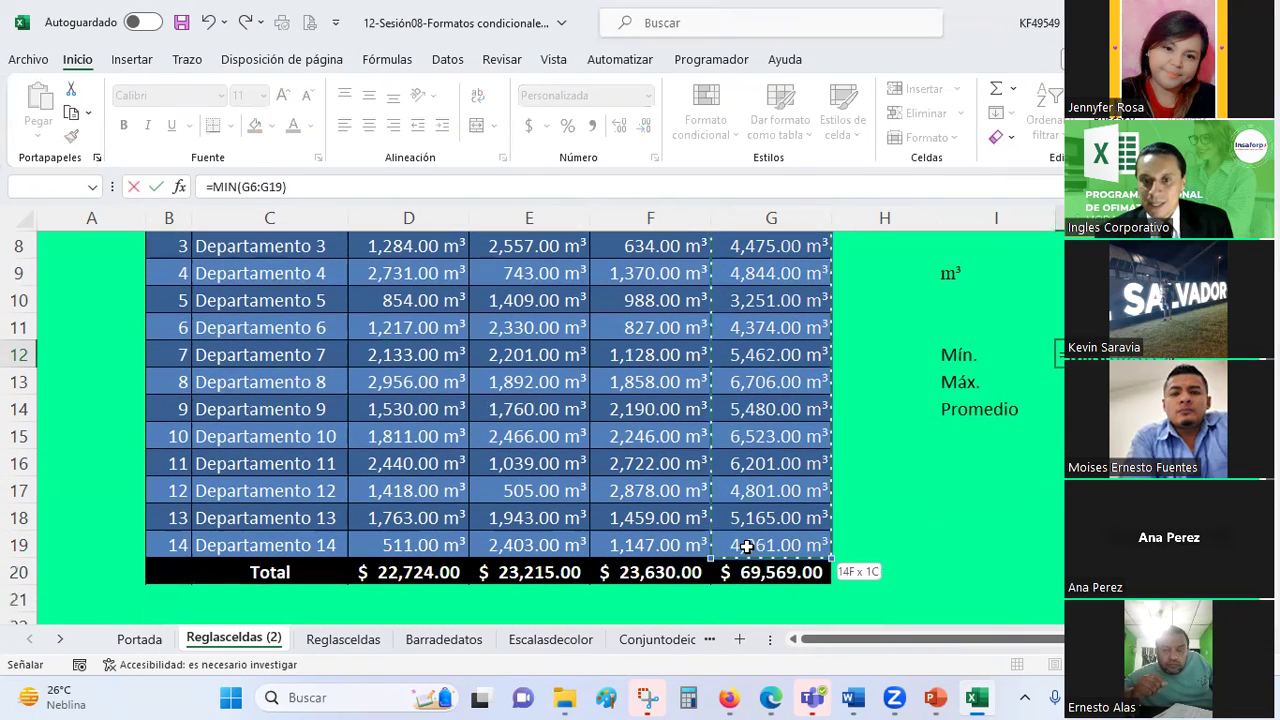
pyautogui.press('Return')
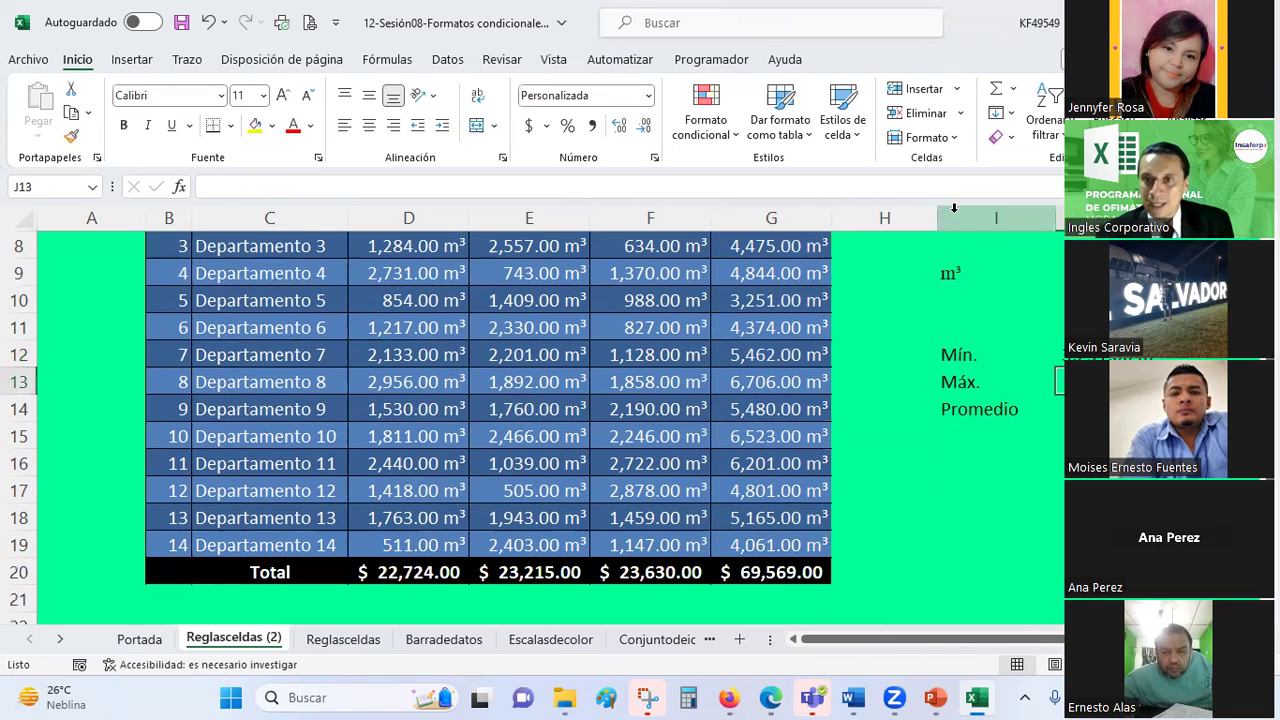
# - Put a SUMA over the TOTAL values G6:G19 in J13 beside Máx
pyautogui.click(956, 90)
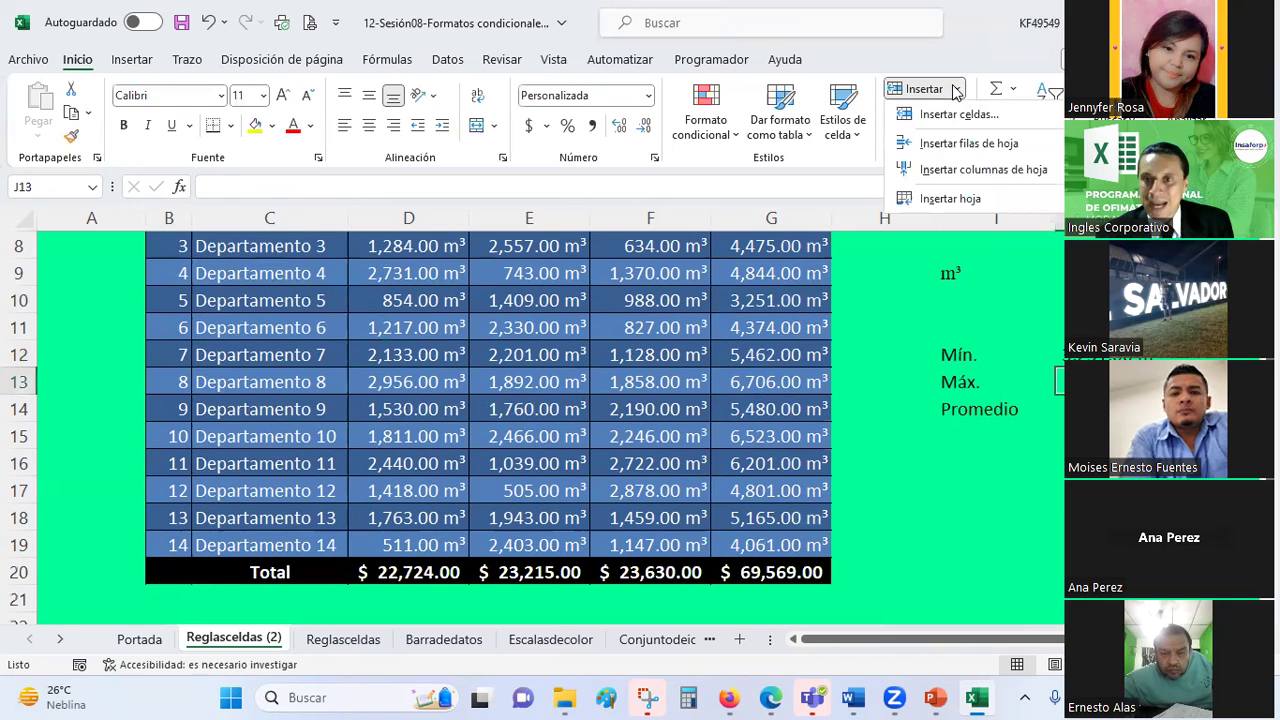
pyautogui.click(1013, 89)
pyautogui.click(1034, 114)
pyautogui.scroll(2, 805, 357)
pyautogui.moveTo(805, 356)
pyautogui.mouseDown()
pyautogui.moveTo(792, 606)
pyautogui.moveTo(772, 538)
pyautogui.moveTo(768, 562)
pyautogui.mouseUp()
pyautogui.scroll(2, 793, 482)
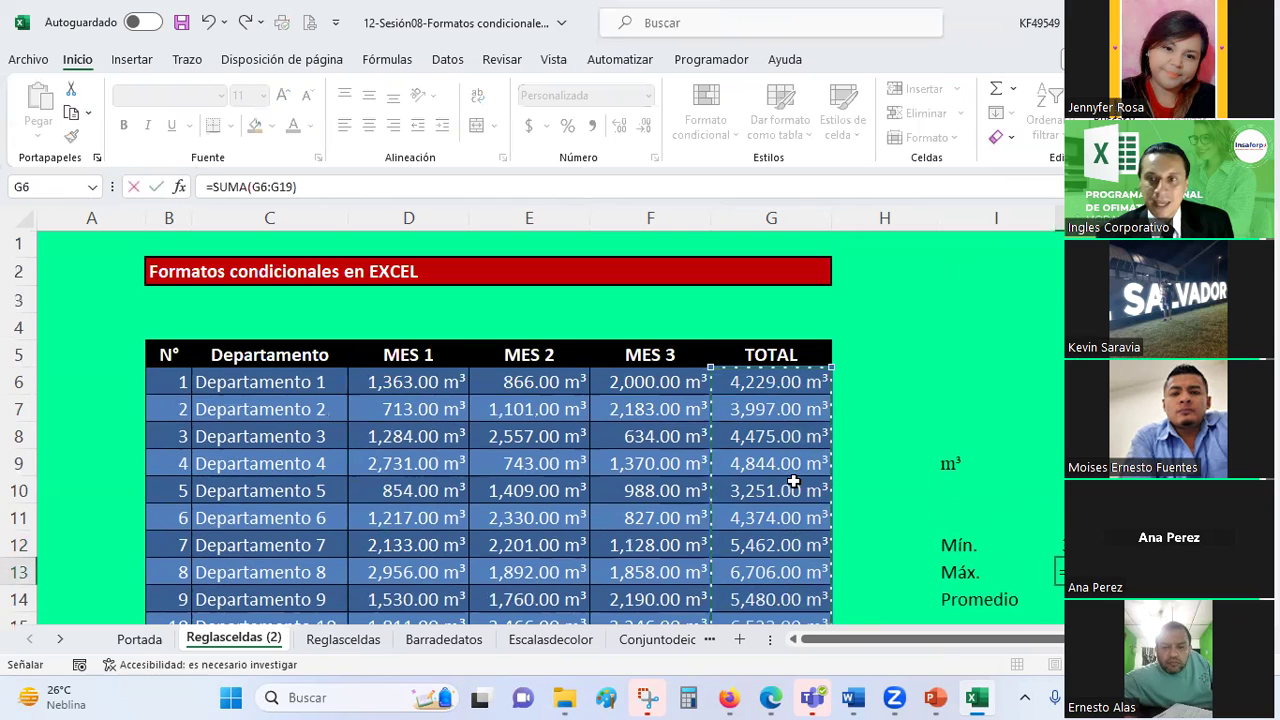
pyautogui.scroll(-4, 793, 482)
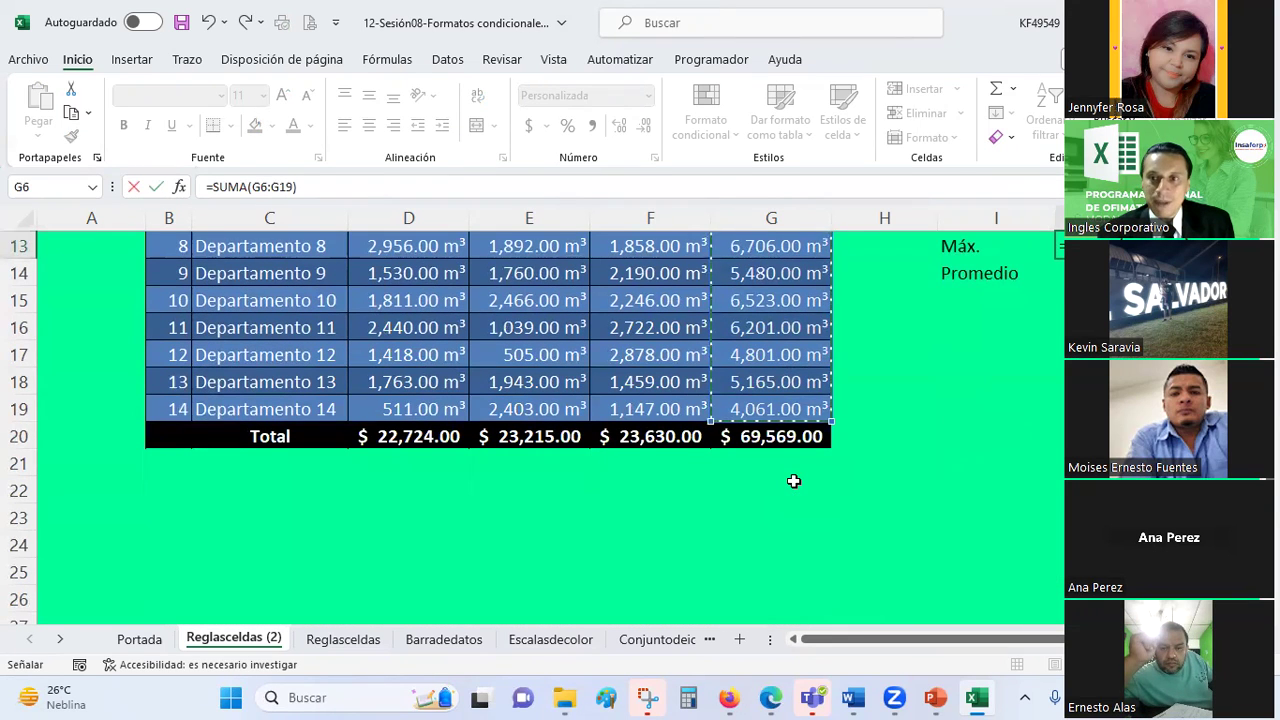
pyautogui.press('Return')
pyautogui.scroll(3, 857, 265)
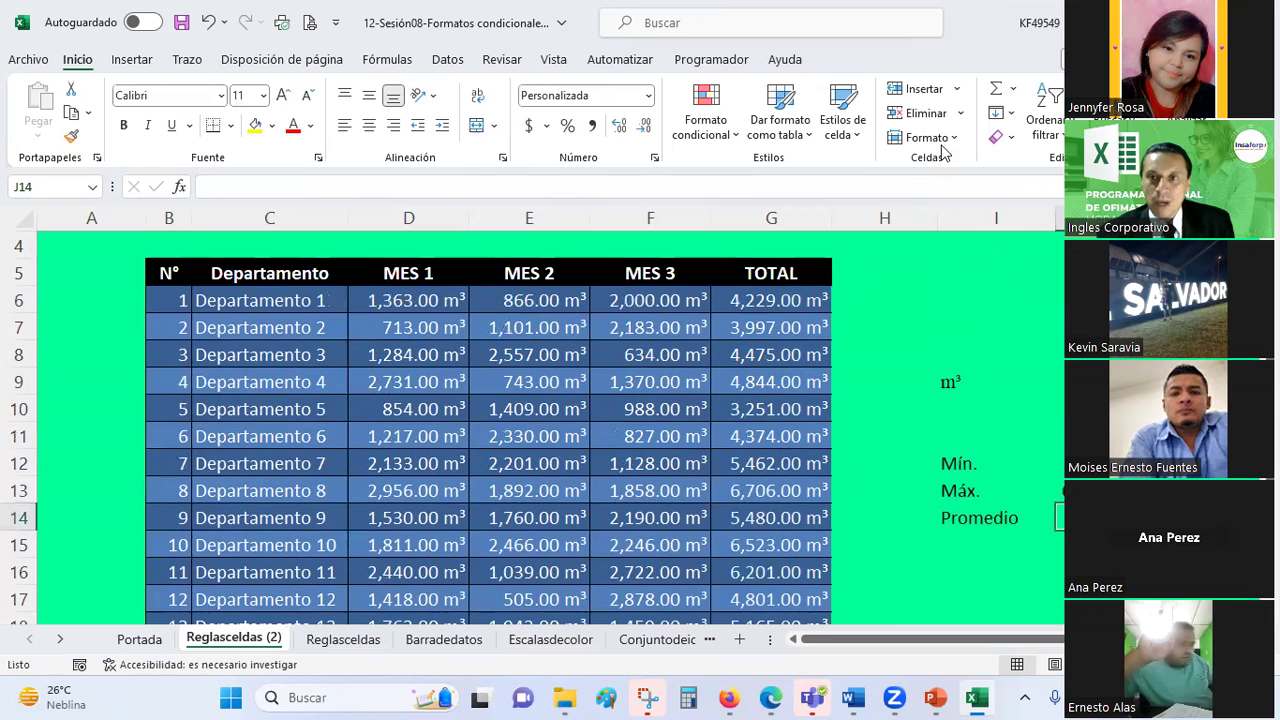
# - Put the average of G6:G19, PROMEDIO, in J14 beside Promedio
pyautogui.click(1012, 92)
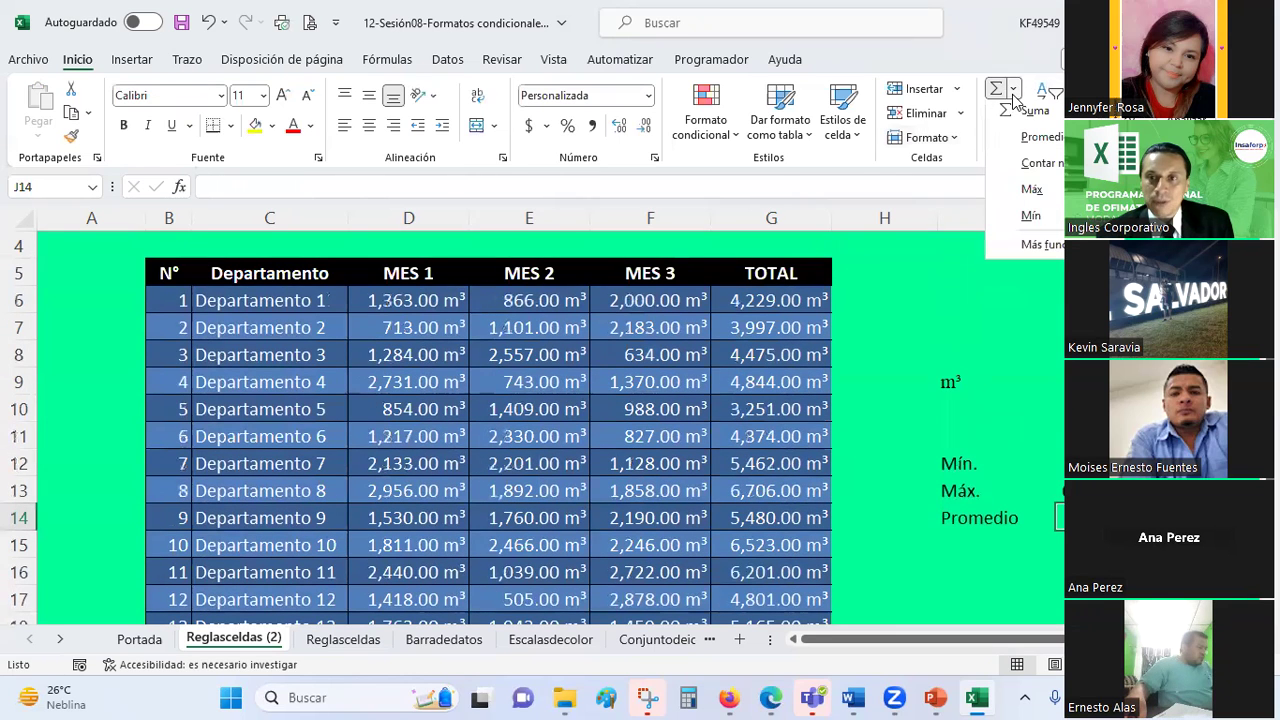
pyautogui.click(1040, 142)
pyautogui.moveTo(775, 302)
pyautogui.mouseDown()
pyautogui.moveTo(768, 630)
pyautogui.moveTo(768, 553)
pyautogui.mouseUp()
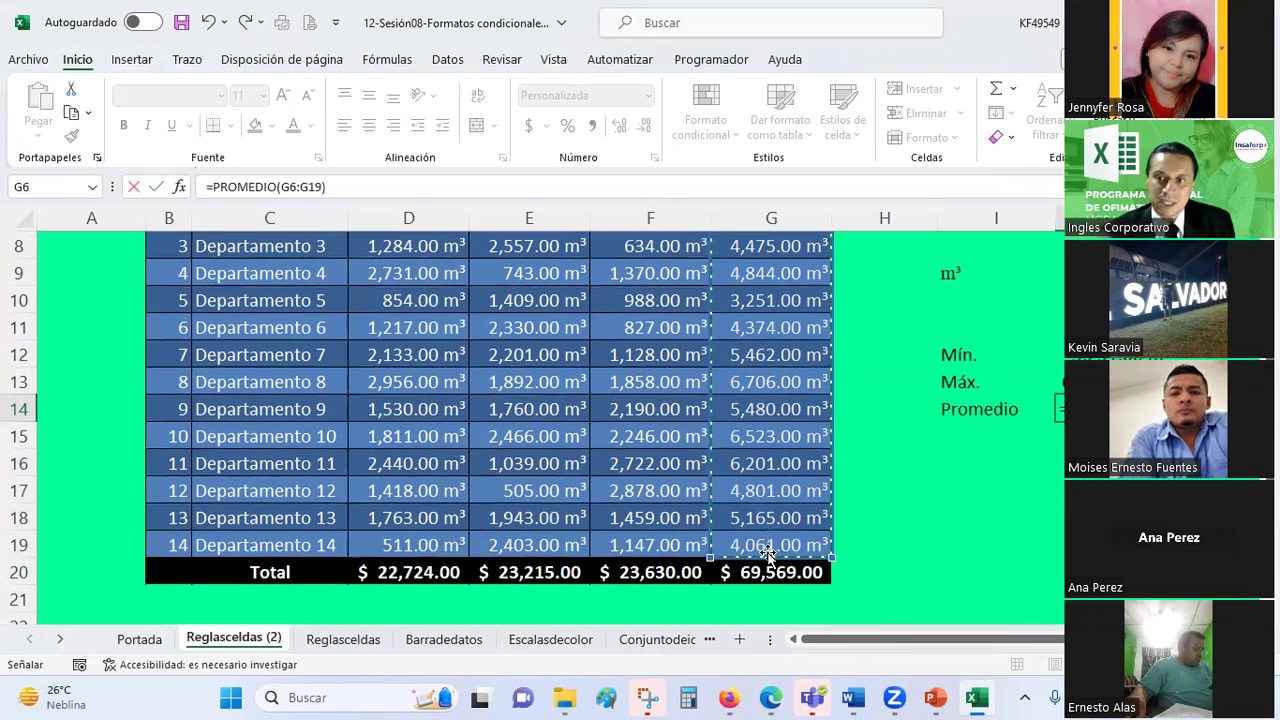
pyautogui.press('Return')
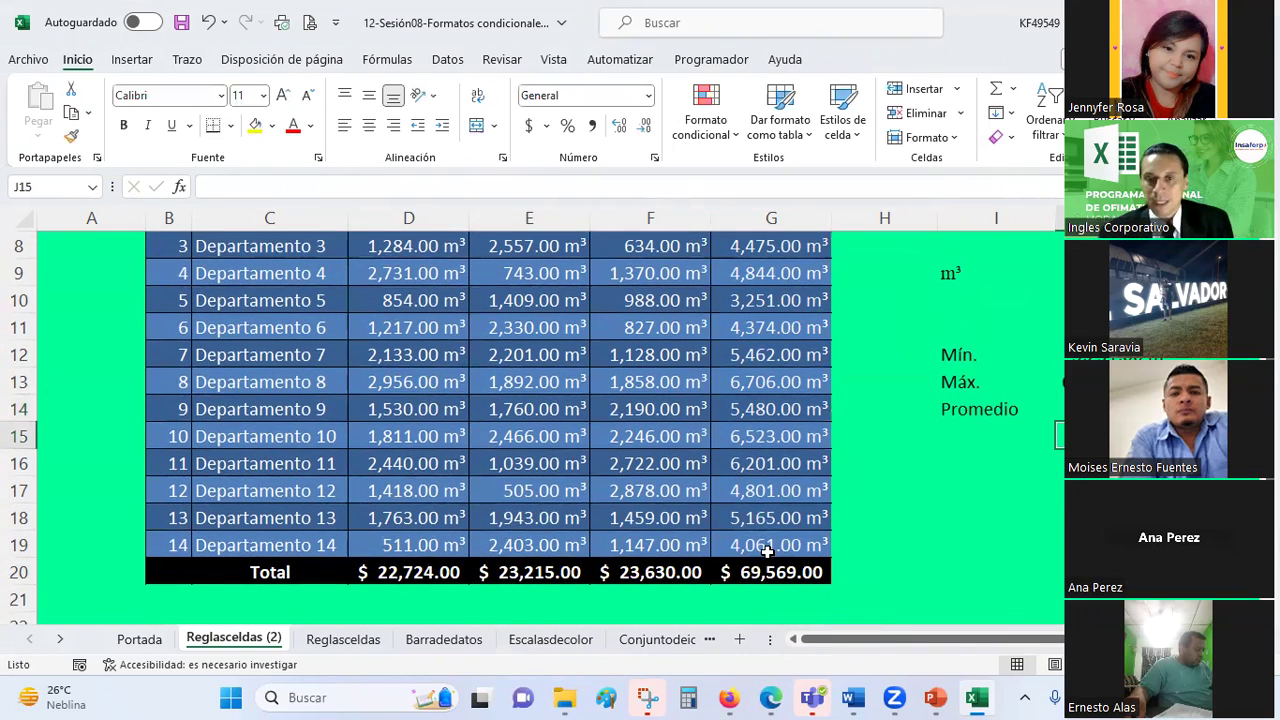
pyautogui.press('Up')
pyautogui.press('Up')
pyautogui.press('Up')
pyautogui.press('Left')
pyautogui.press('Left')
pyautogui.press('Left')
pyautogui.press('Up')
pyautogui.press('Up')
pyautogui.press('Up')
pyautogui.press('Up')
pyautogui.press('Up')
pyautogui.press('Up')
pyautogui.scroll(1, 767, 552)
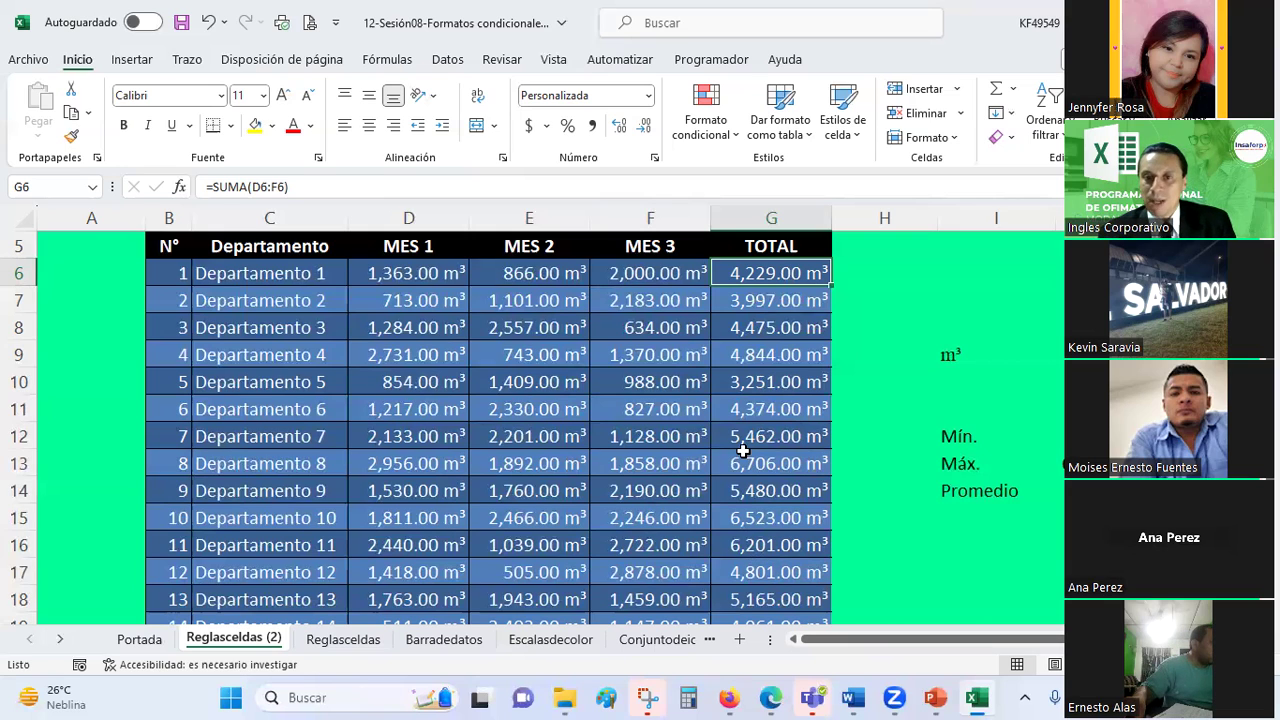
# - Drag from G6 to G19 to select the fourteen department TOTAL values
pyautogui.moveTo(746, 273)
pyautogui.mouseDown()
pyautogui.moveTo(739, 568)
pyautogui.moveTo(739, 544)
pyautogui.mouseUp()
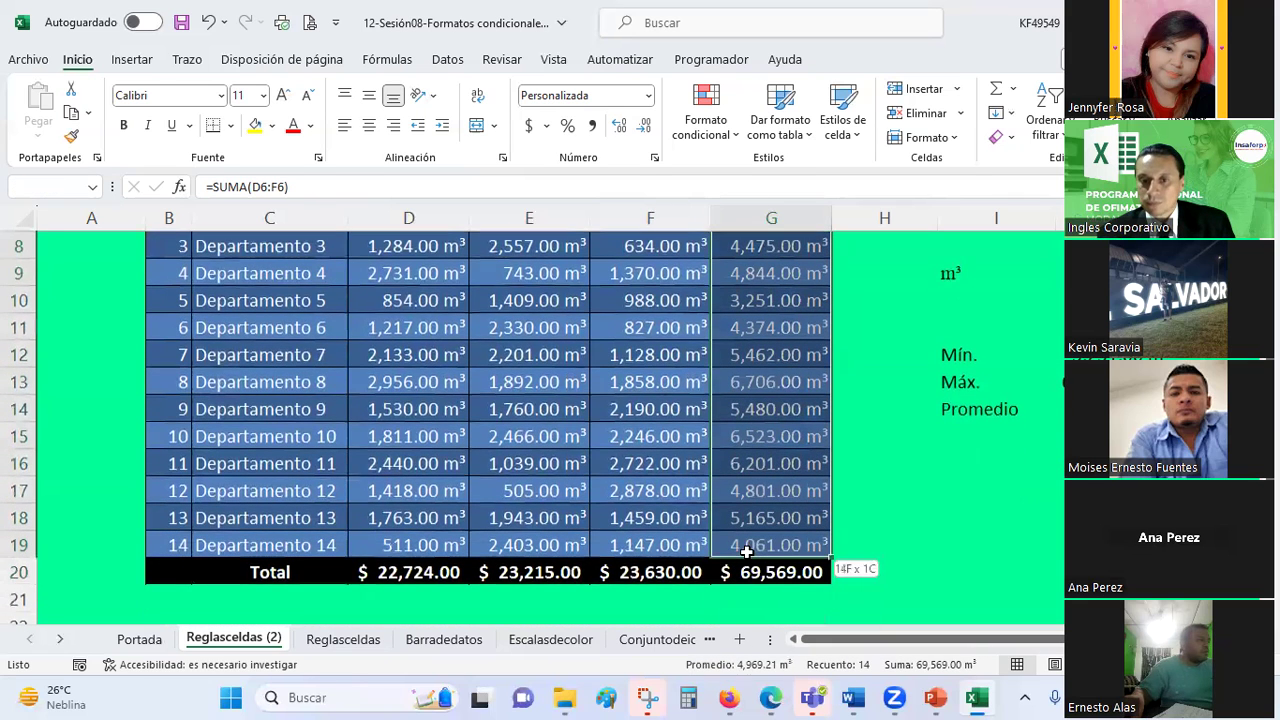
pyautogui.click(731, 144)
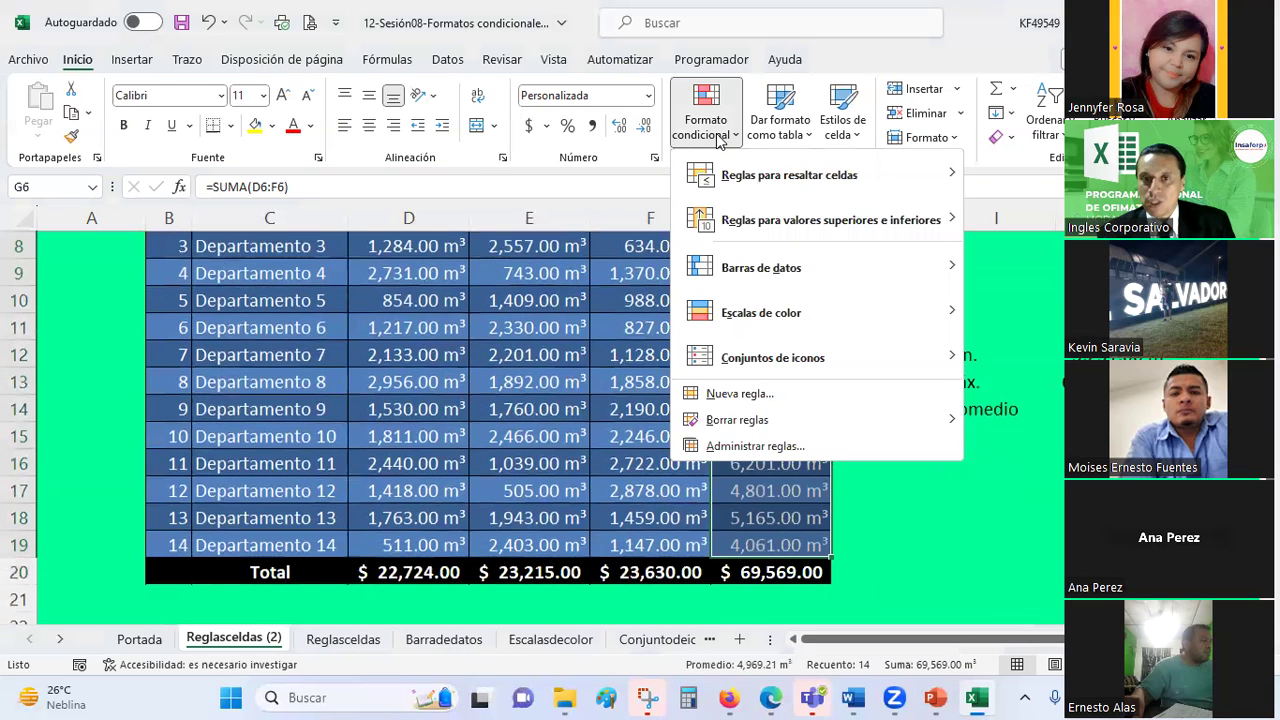
pyautogui.moveTo(813, 188)
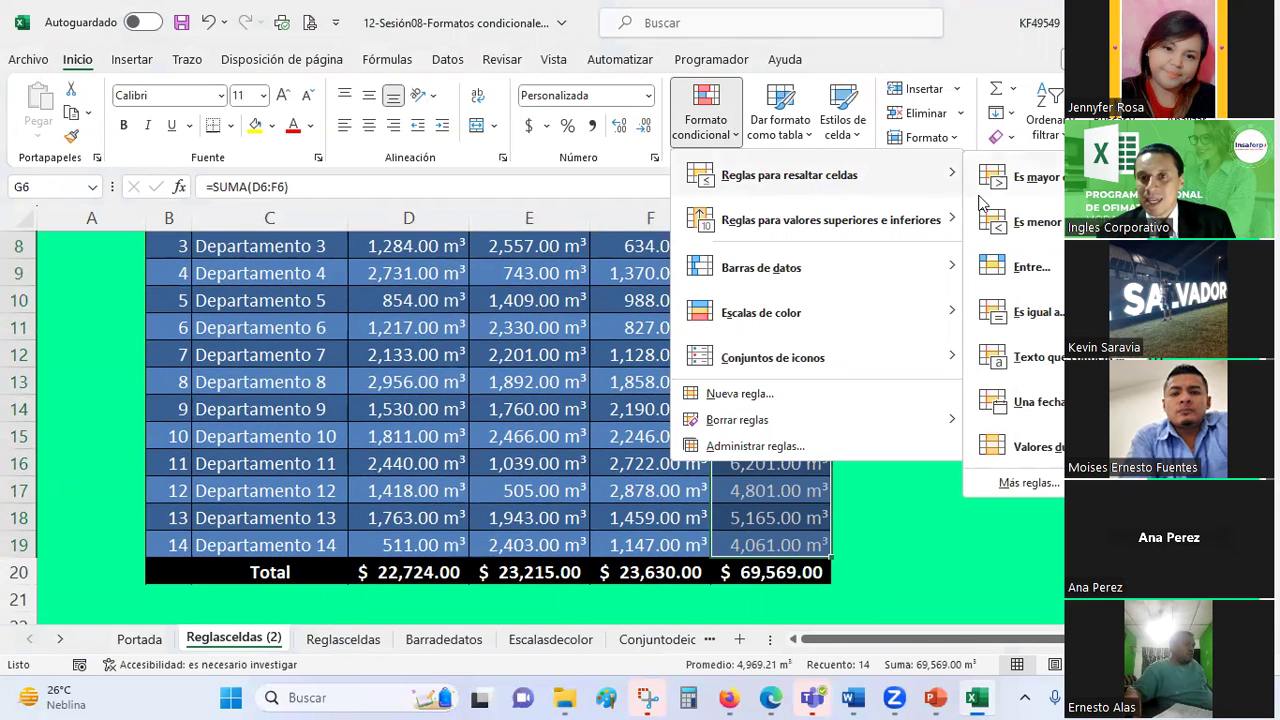
pyautogui.click(1040, 313)
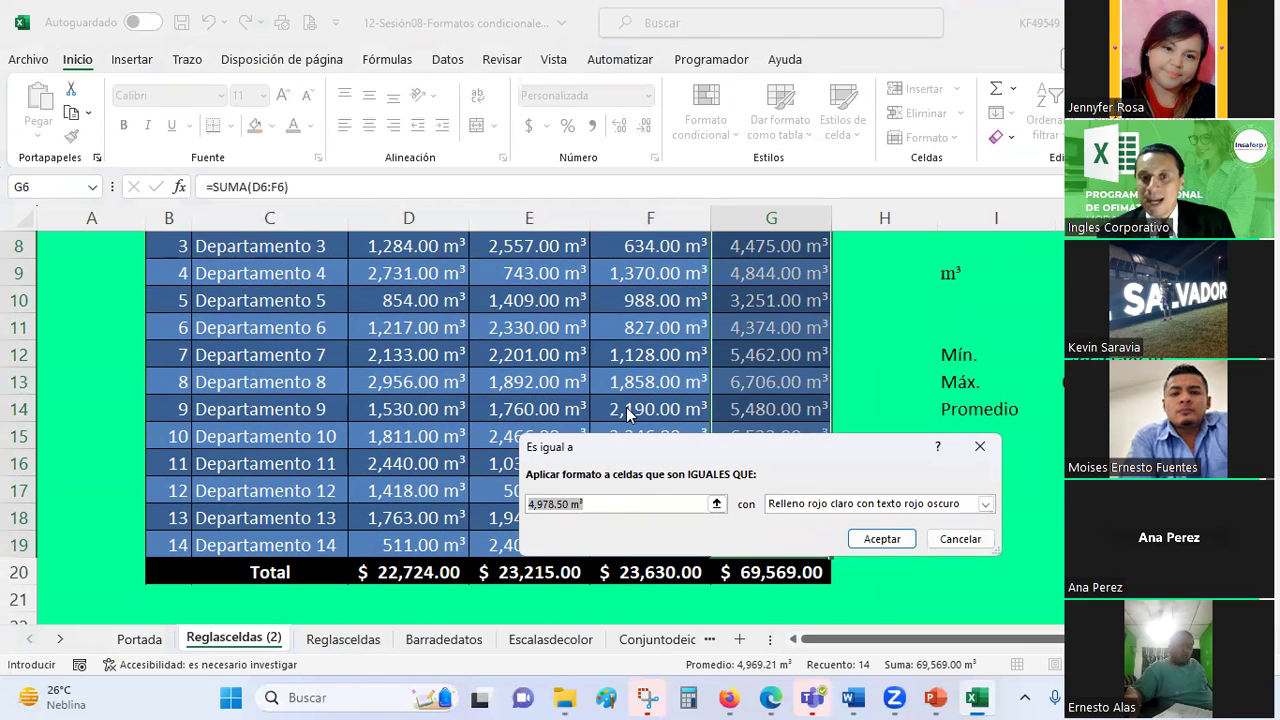
pyautogui.click(438, 301)
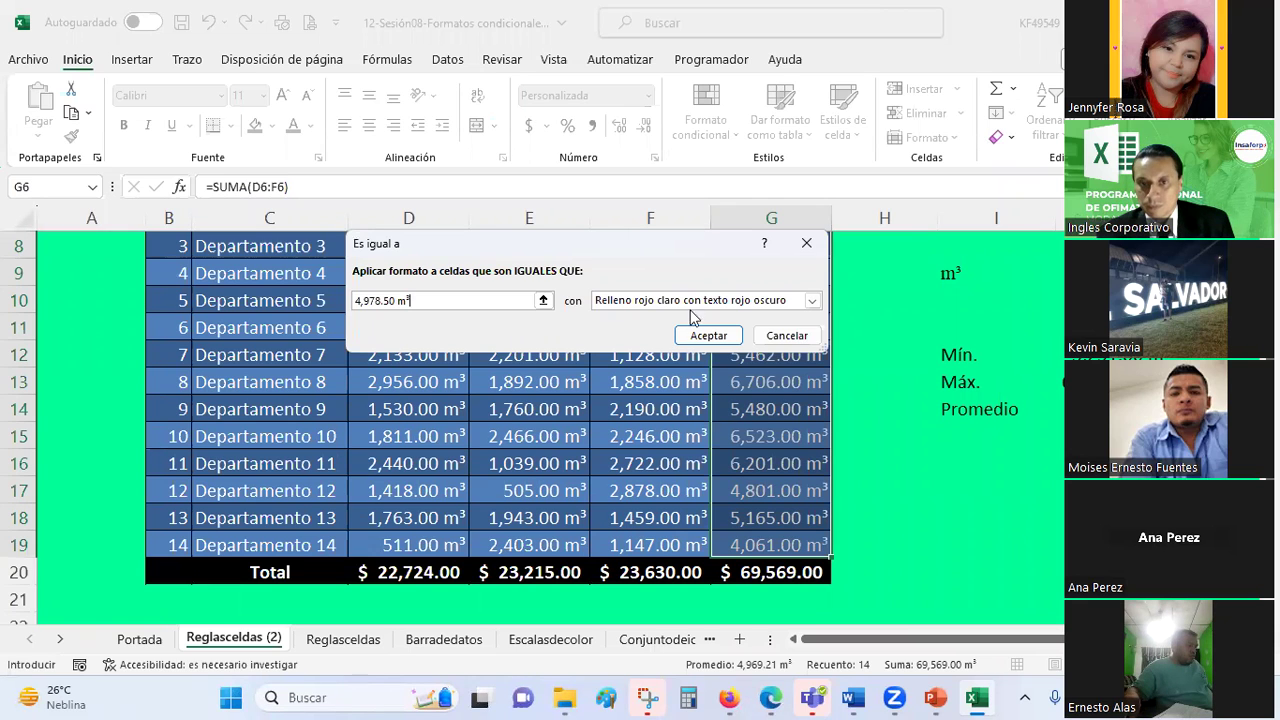
pyautogui.moveTo(650, 253); pyautogui.dragTo(466, 368)
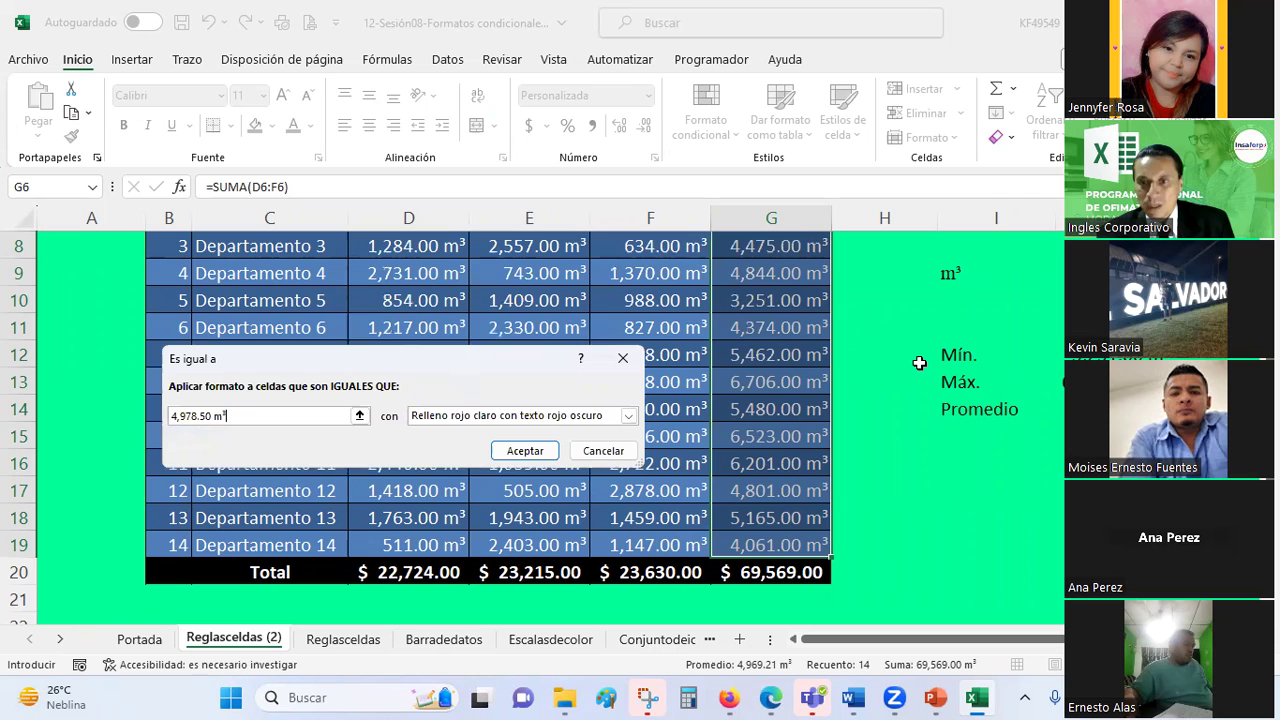
pyautogui.scroll(1, 919, 363)
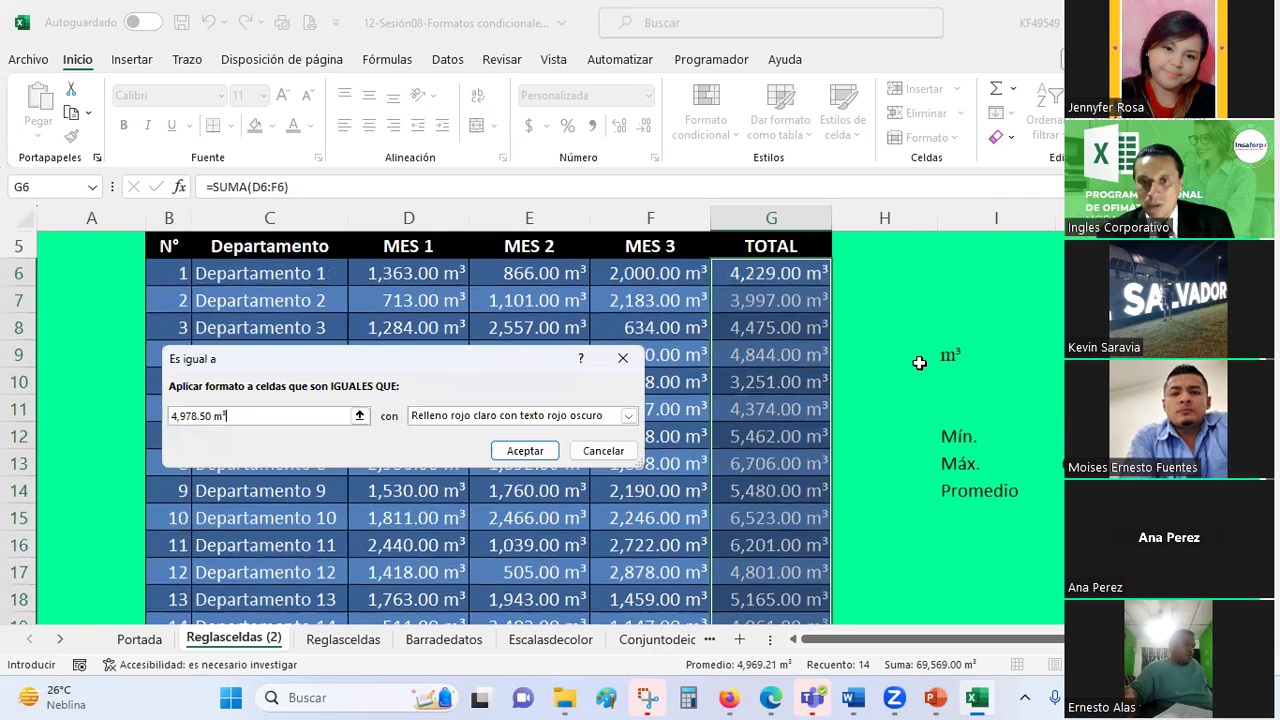
pyautogui.scroll(-1, 919, 363)
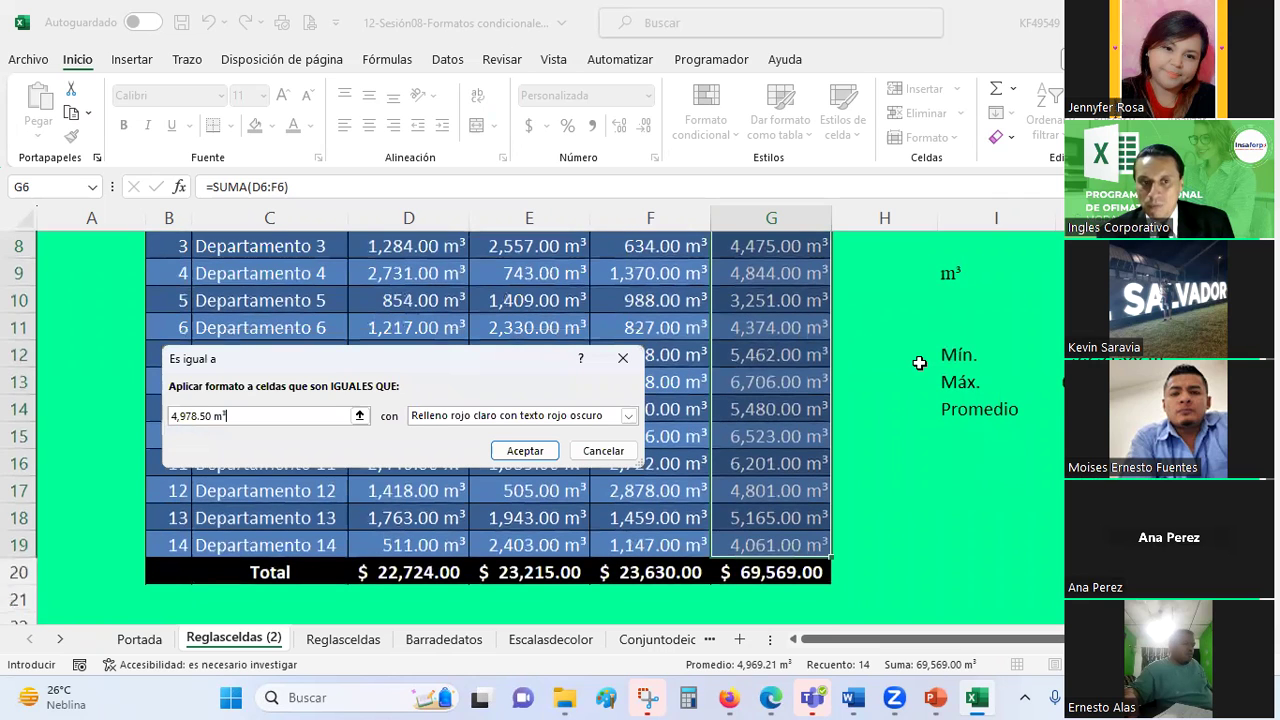
pyautogui.scroll(1, 919, 363)
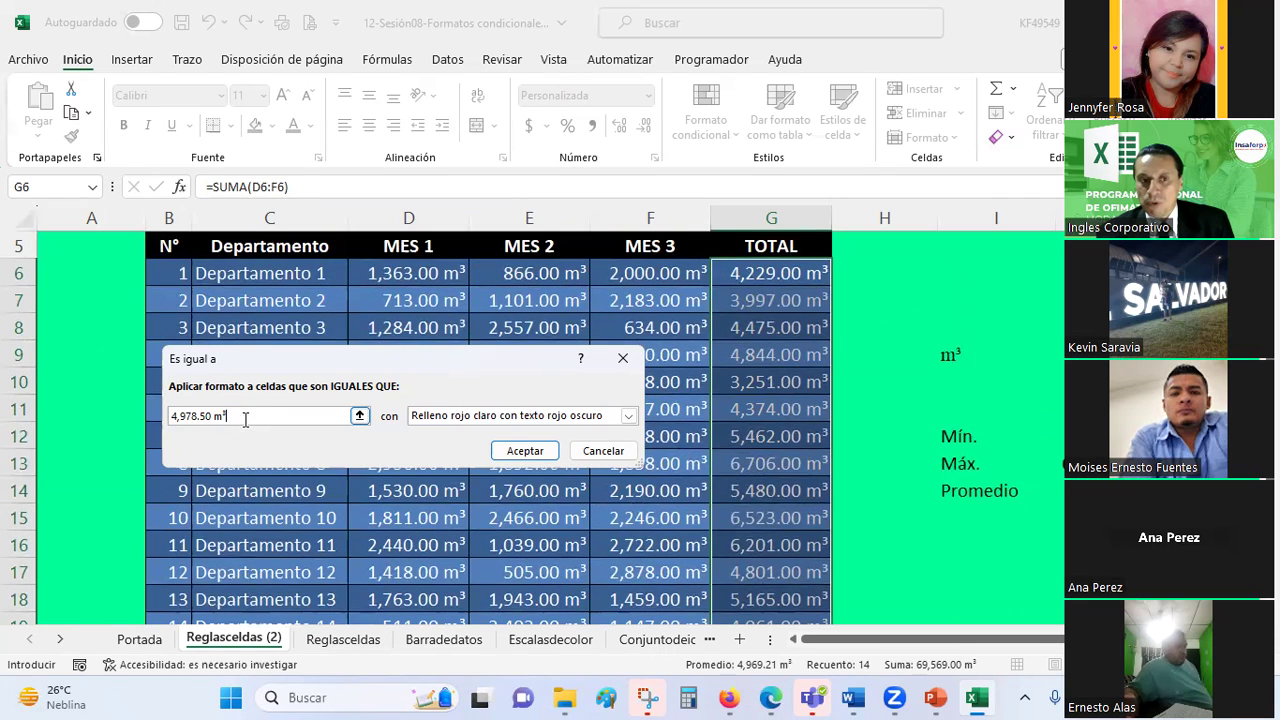
pyautogui.tripleClick(237, 413)
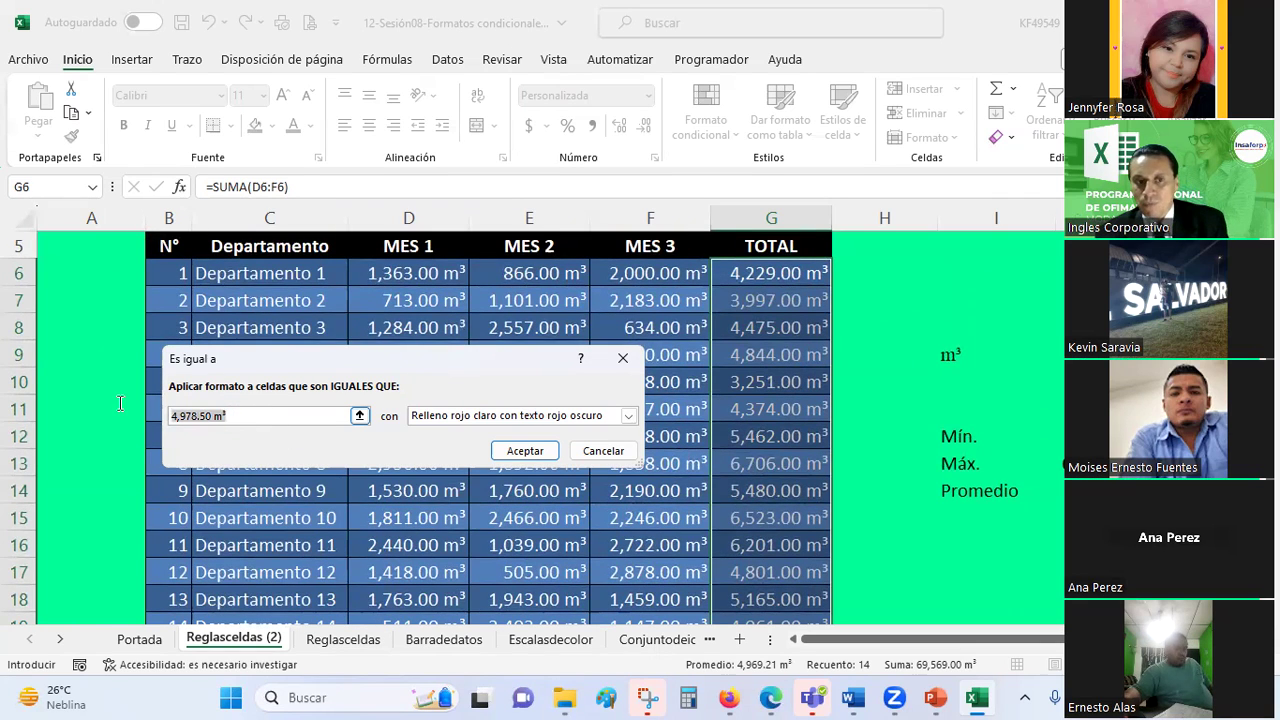
pyautogui.press('BackSpace')
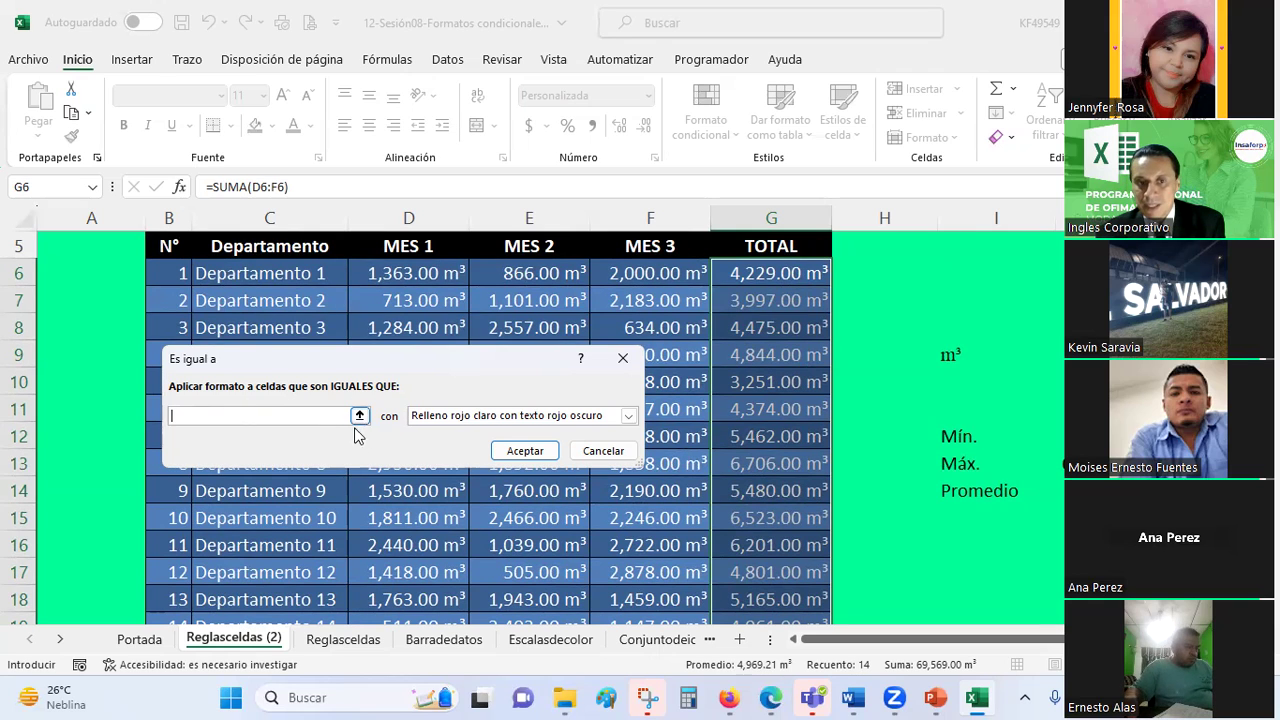
pyautogui.click(360, 416)
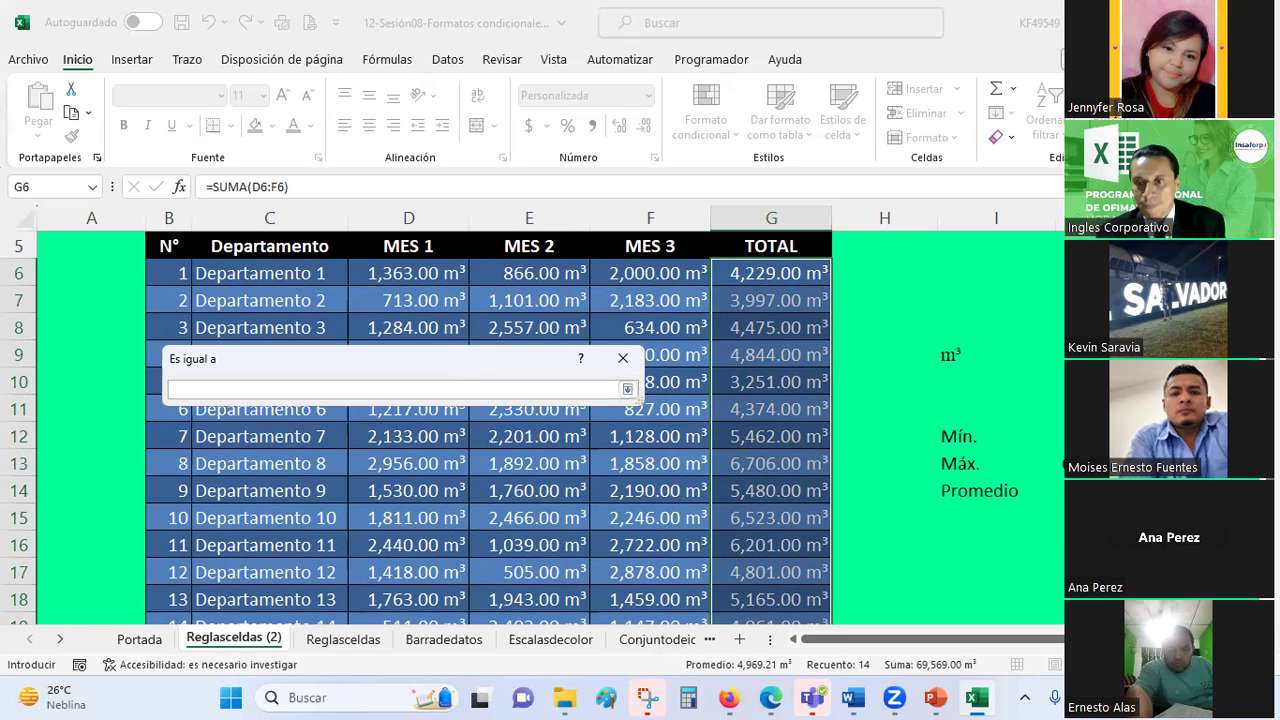
pyautogui.scroll(-2, 1044, 387)
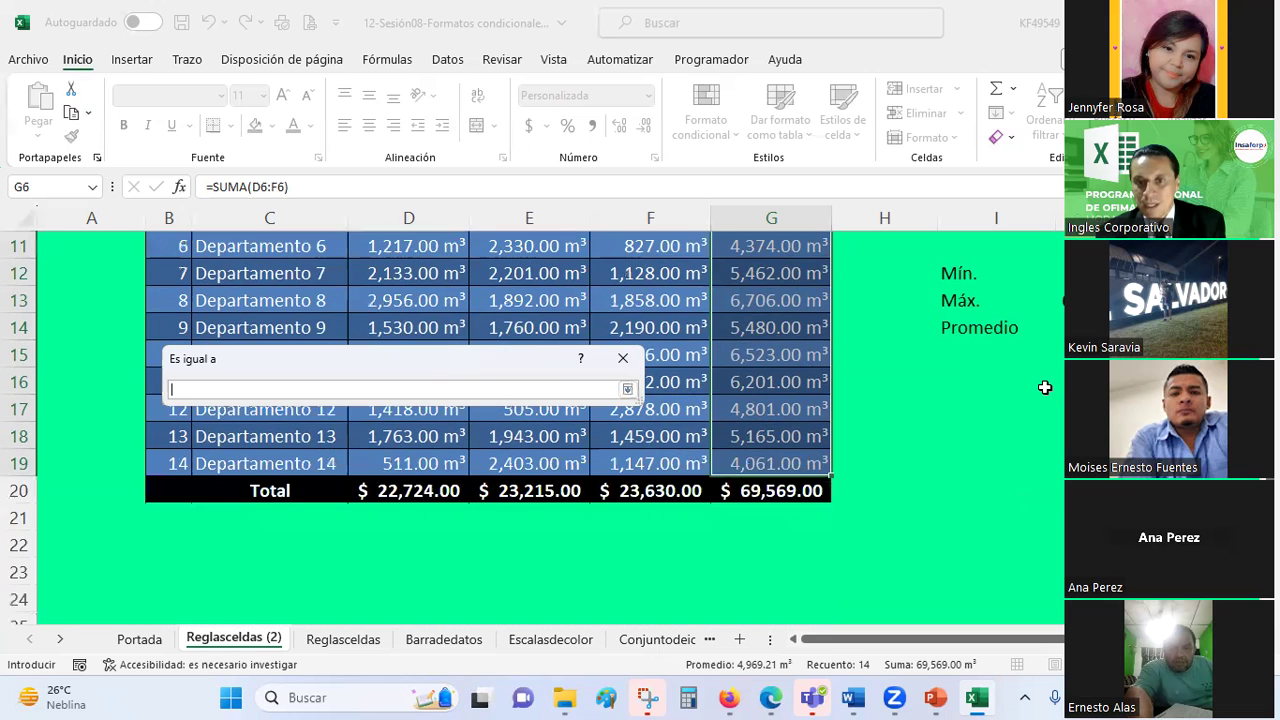
pyautogui.press('Return')
# - Cancel the pending equal-to rule and clear the old sum formula from J13
pyautogui.press('Escape')
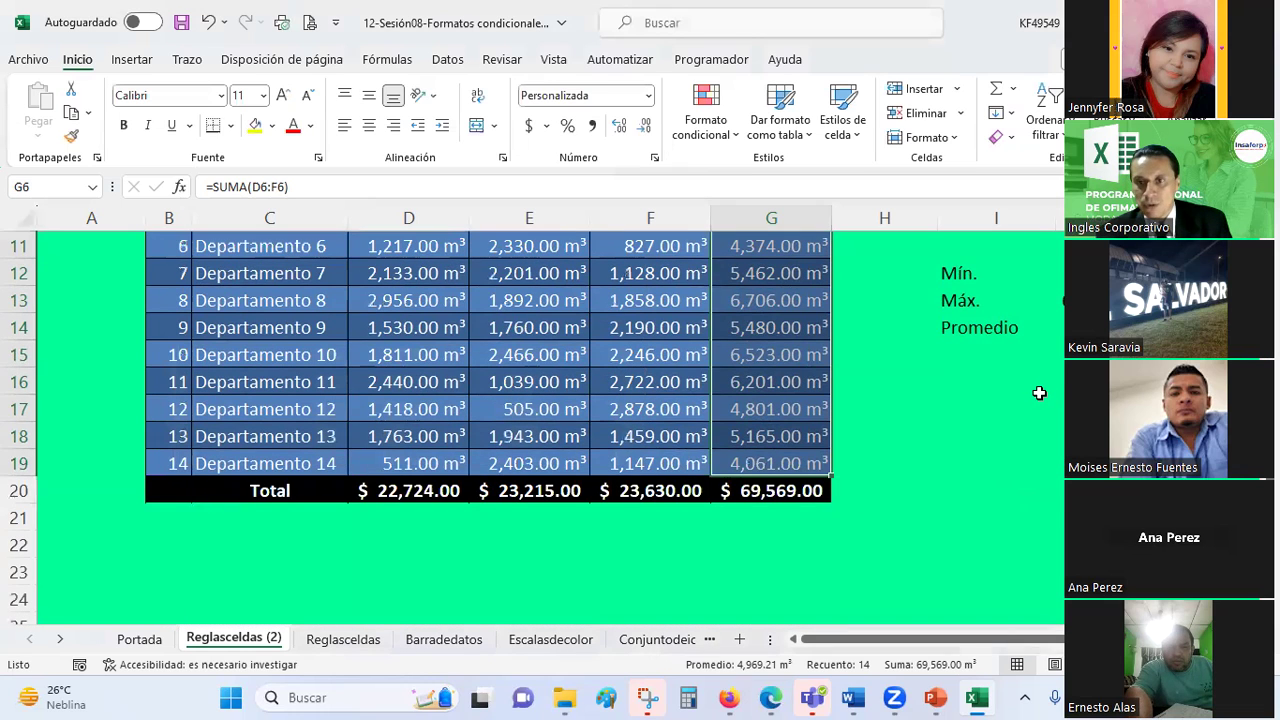
pyautogui.click(1062, 300)
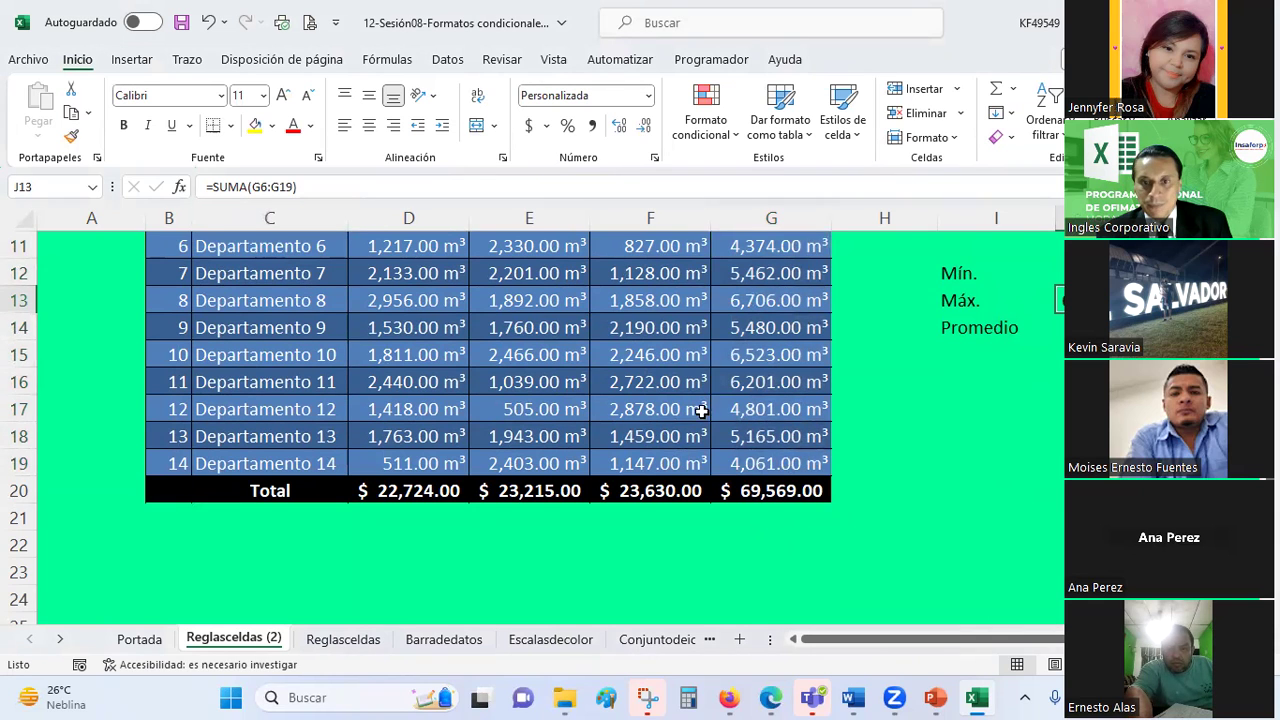
pyautogui.scroll(2, 703, 411)
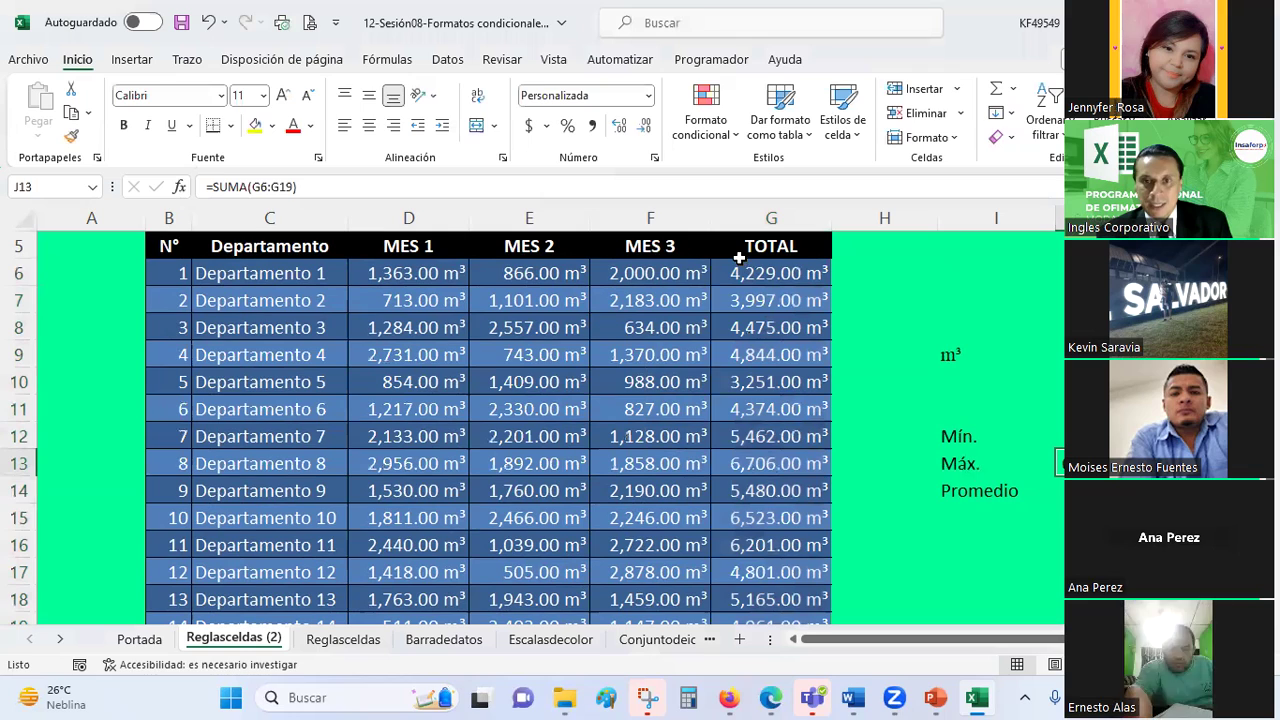
pyautogui.press('F2')
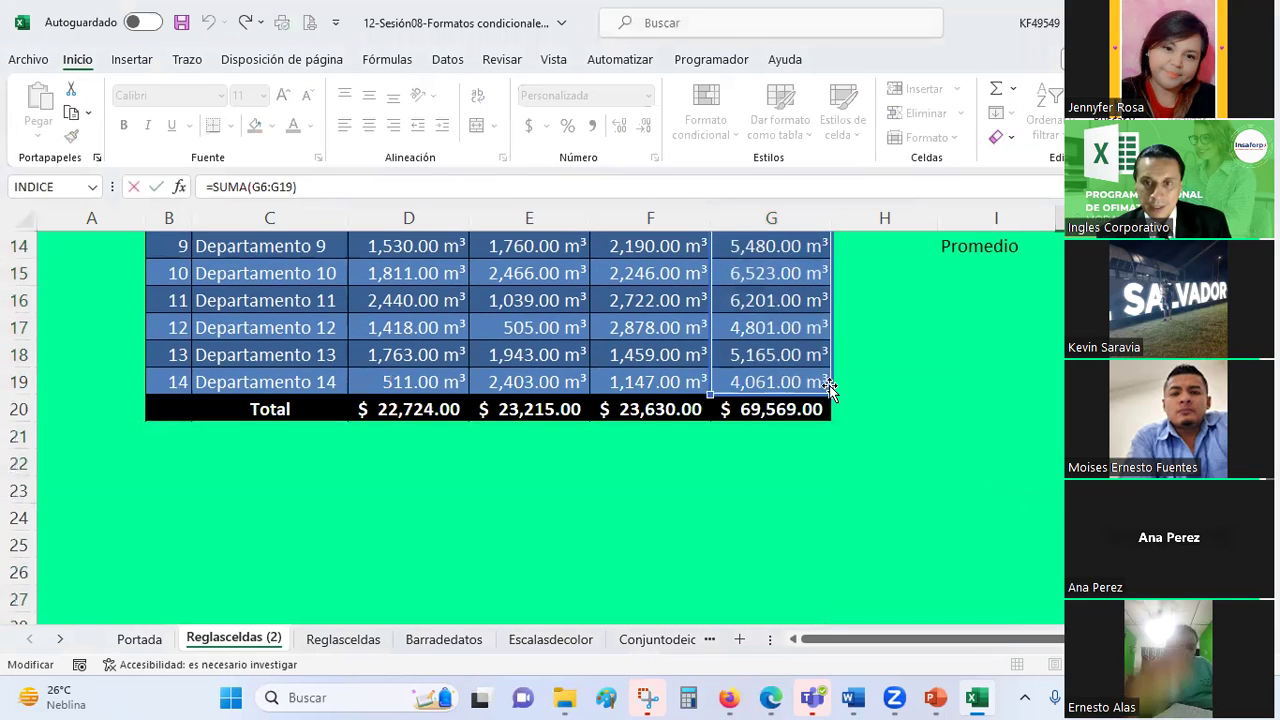
pyautogui.scroll(1, 974, 420)
pyautogui.scroll(1, 977, 420)
pyautogui.scroll(1, 977, 420)
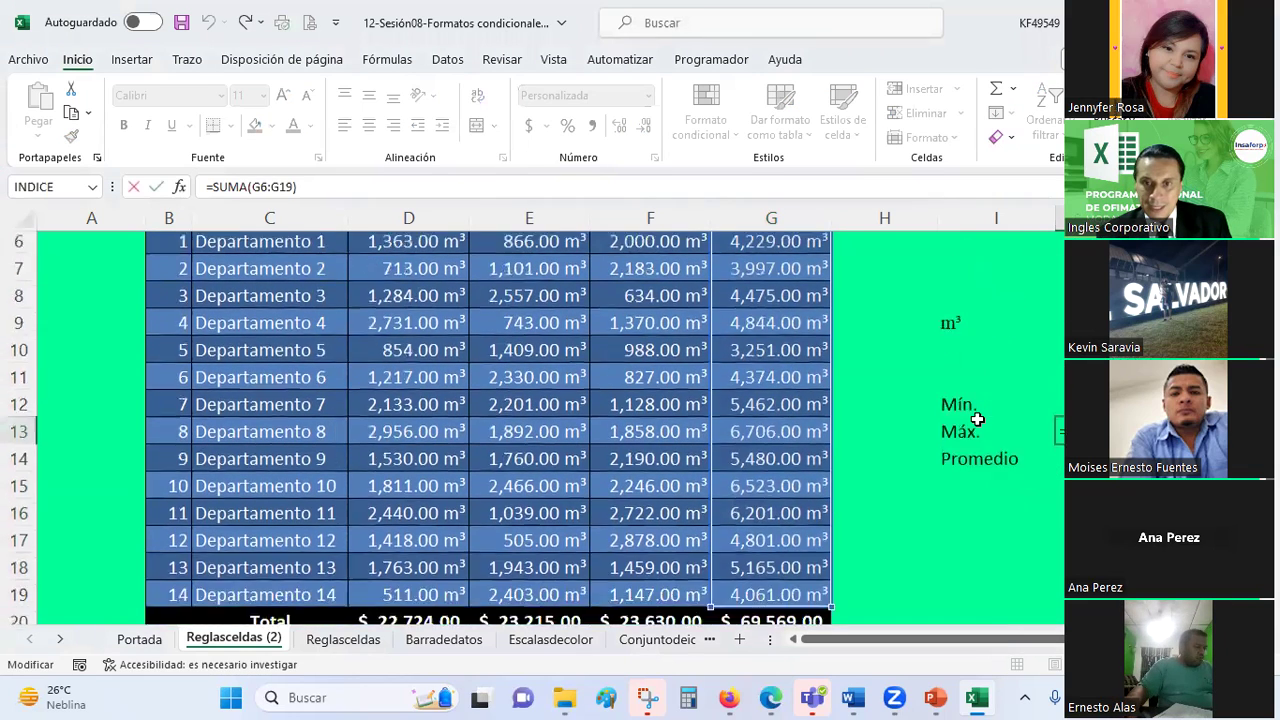
pyautogui.press('Escape')
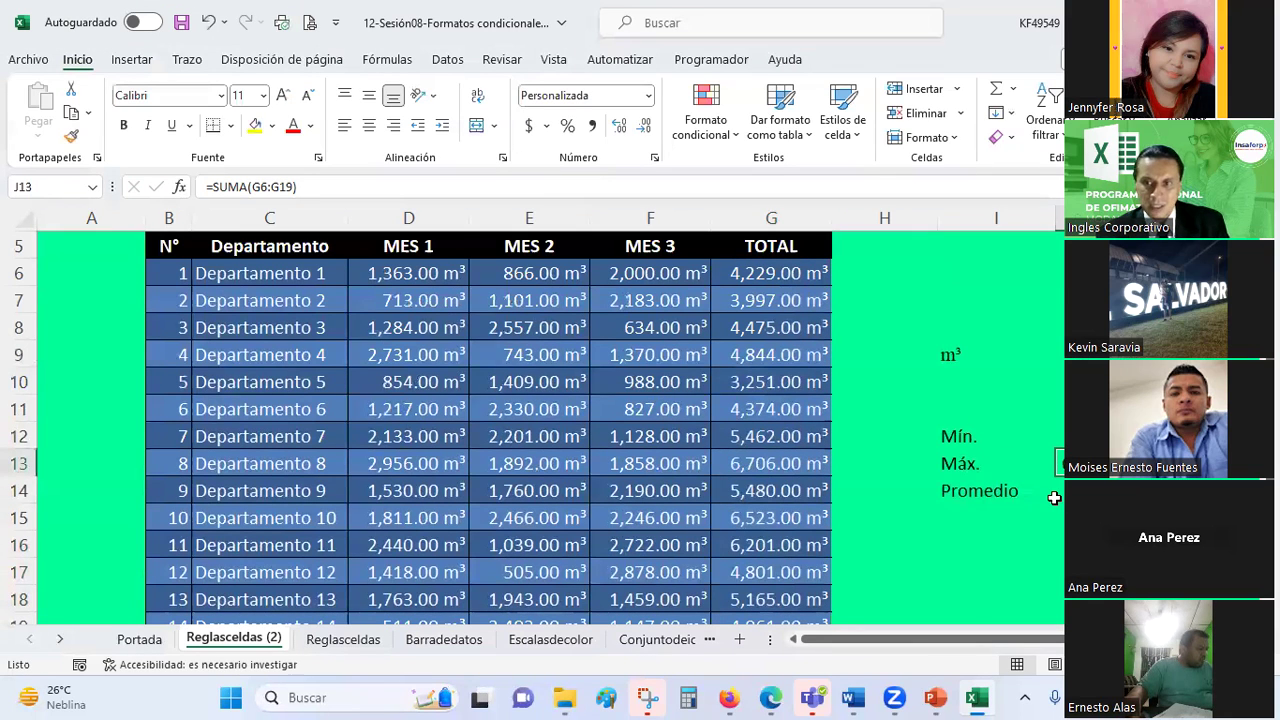
pyautogui.press('Delete')
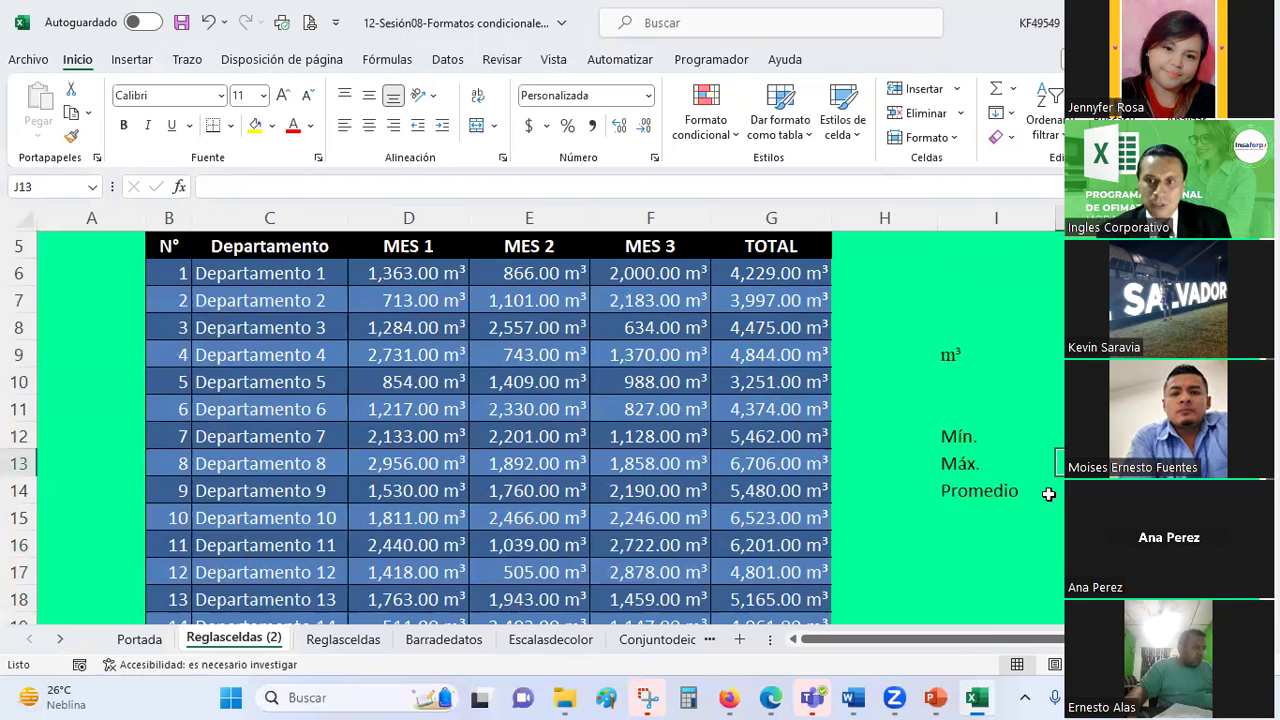
# - Try an average formula over G6:G19, then clear J13 again
pyautogui.click(1013, 88)
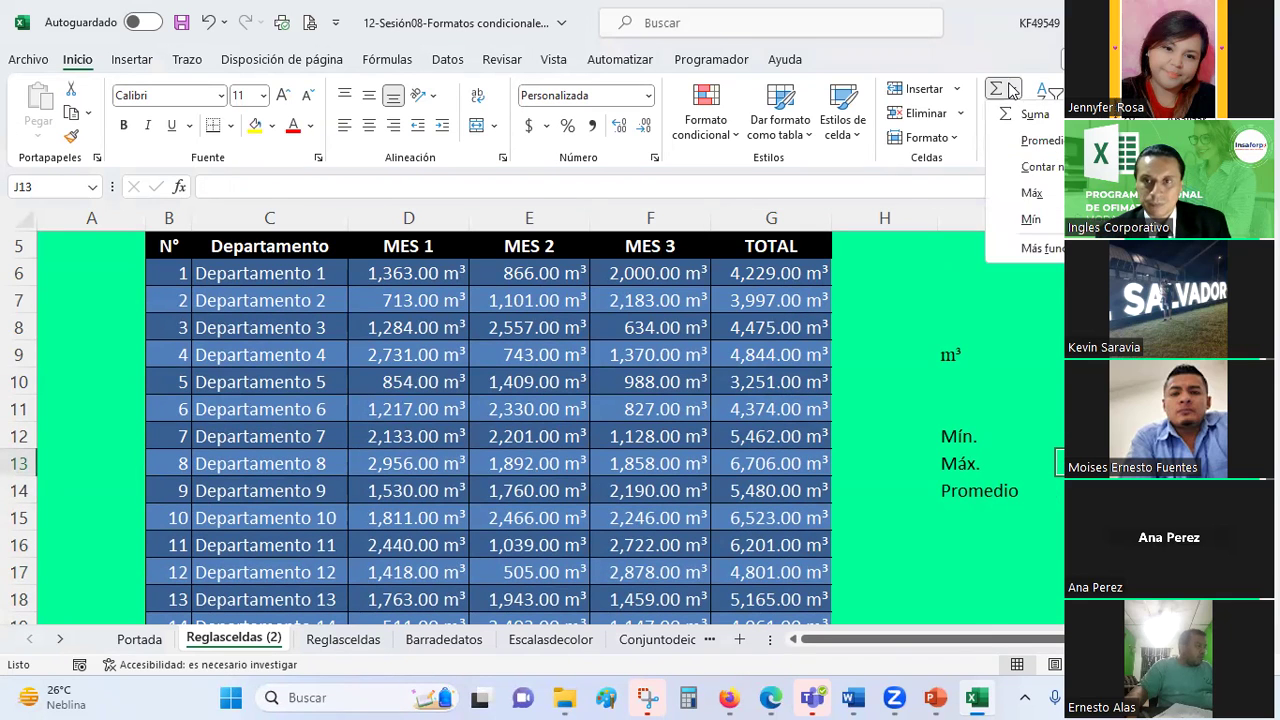
pyautogui.click(1043, 141)
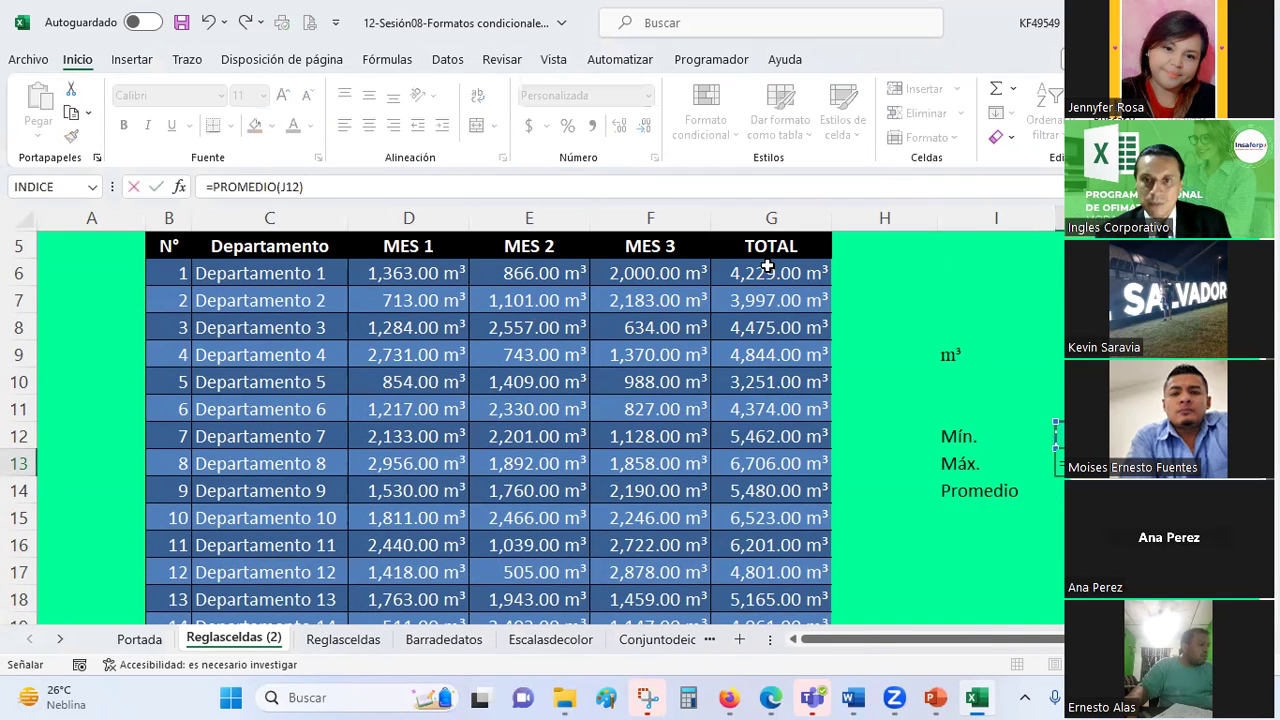
pyautogui.moveTo(767, 266); pyautogui.dragTo(767, 572)
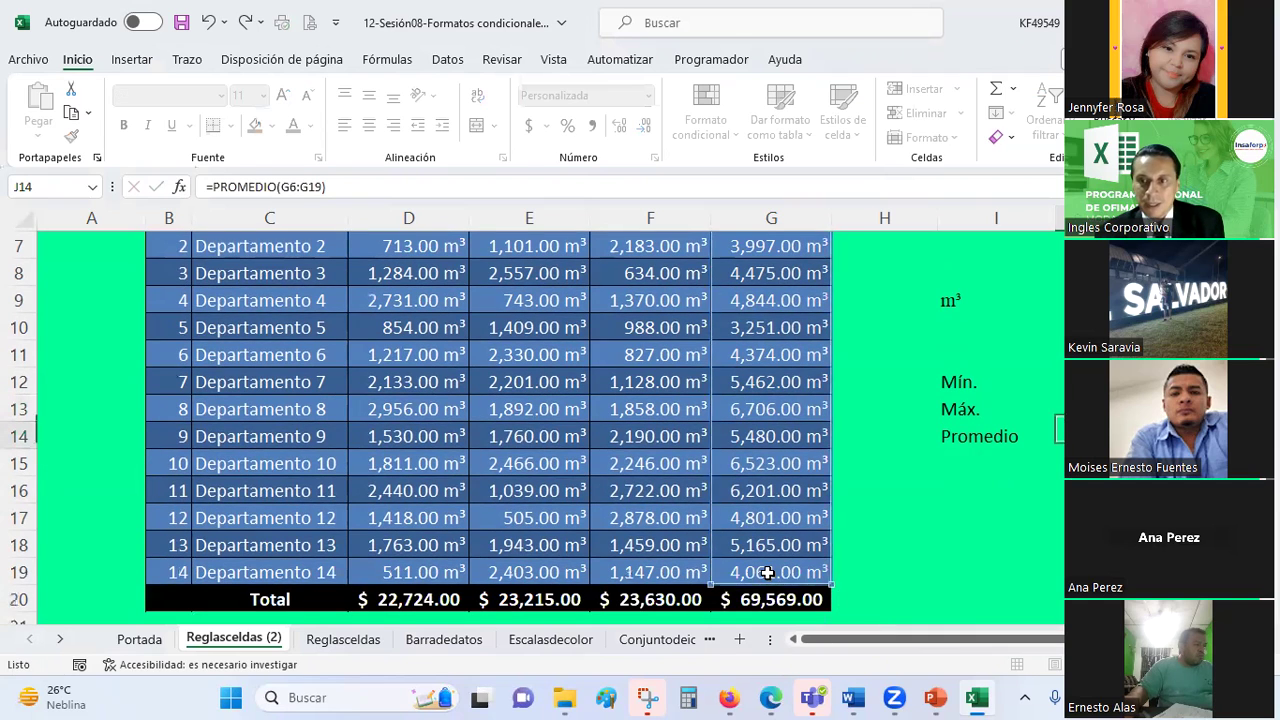
pyautogui.press('Return')
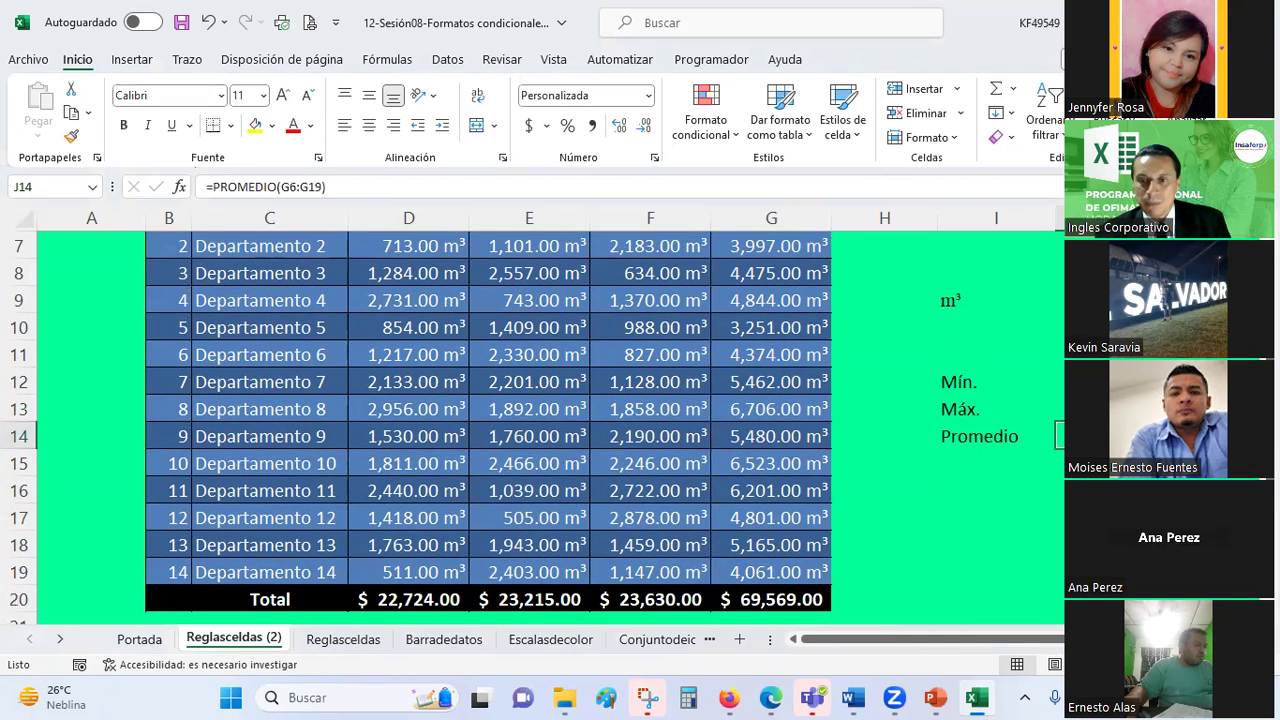
pyautogui.click(1060, 409)
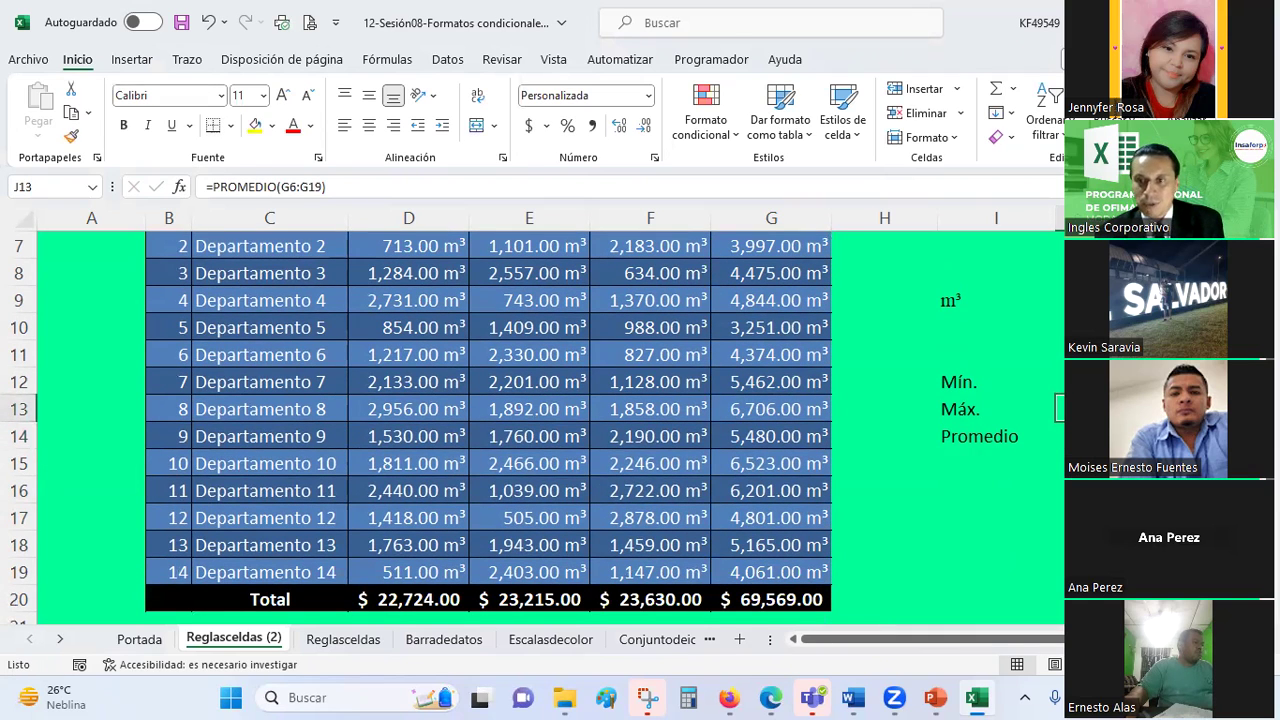
pyautogui.press('Delete')
# - Insert =MAX(G6:G19) into J13 and reselect the TOTAL values G6:G19
pyautogui.click(1013, 88)
pyautogui.click(1029, 197)
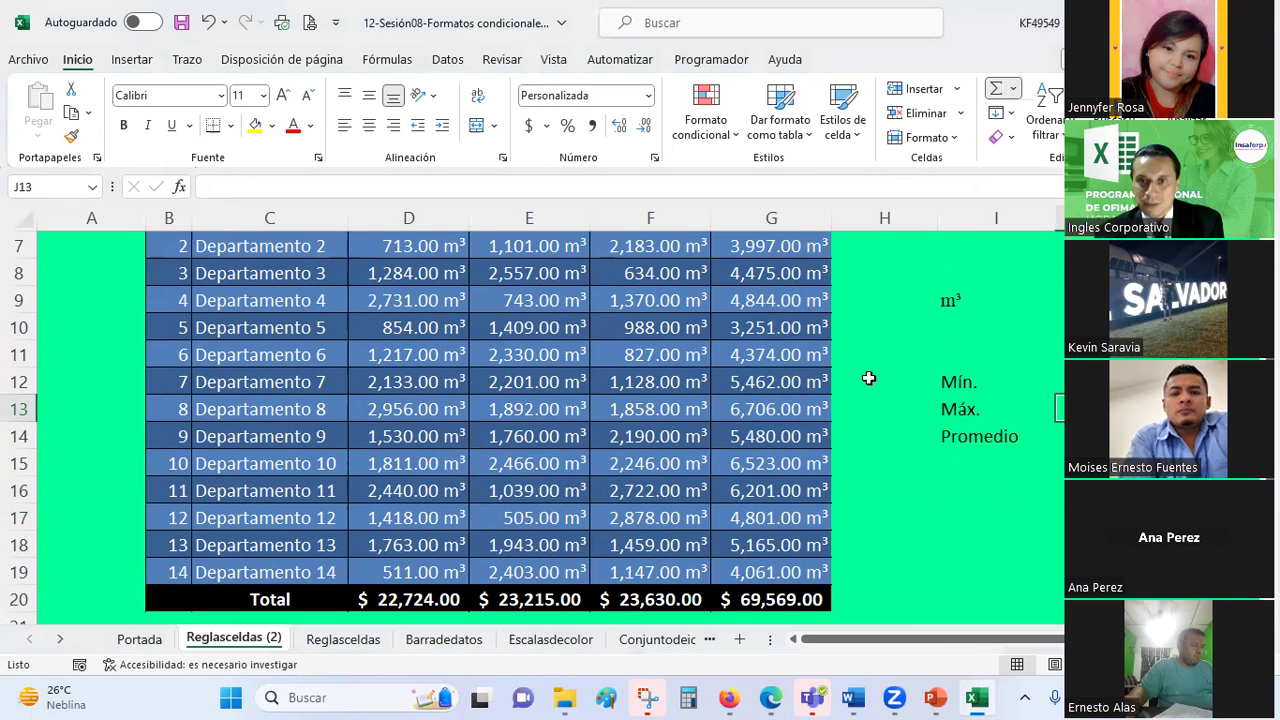
pyautogui.scroll(1, 865, 371)
pyautogui.click(750, 292)
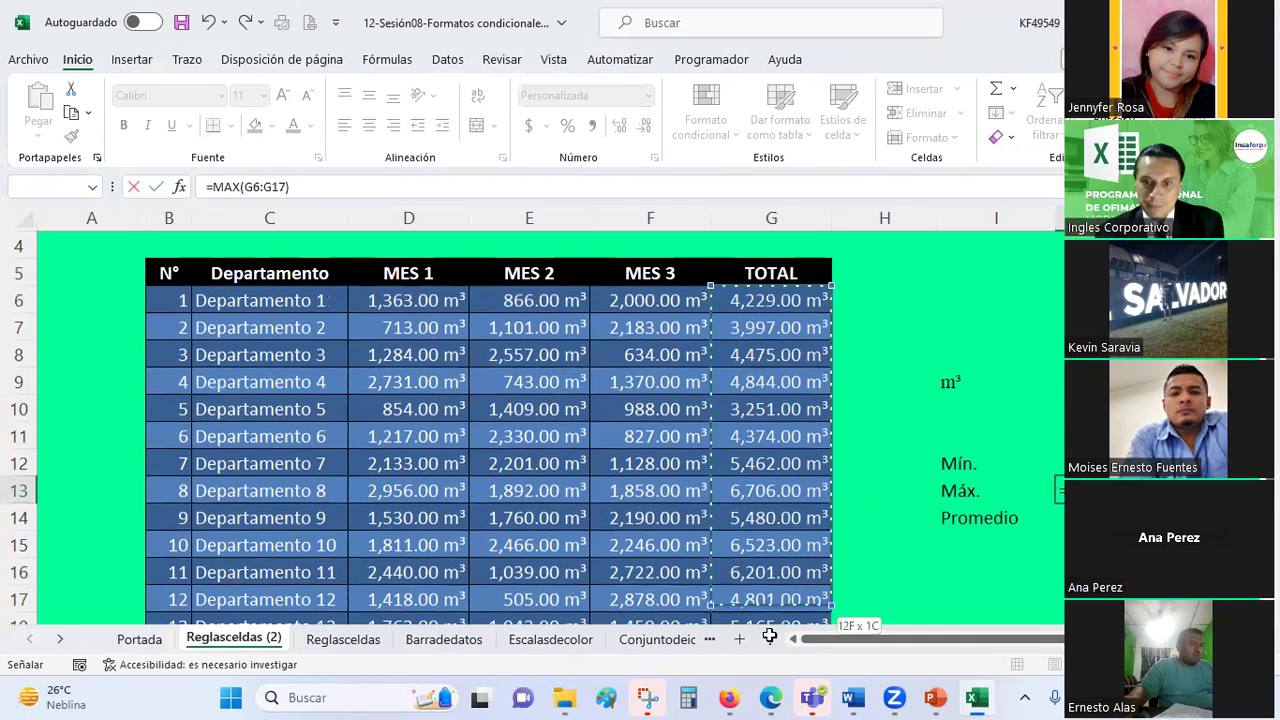
pyautogui.moveTo(750, 292); pyautogui.dragTo(763, 574)
pyautogui.press('Return')
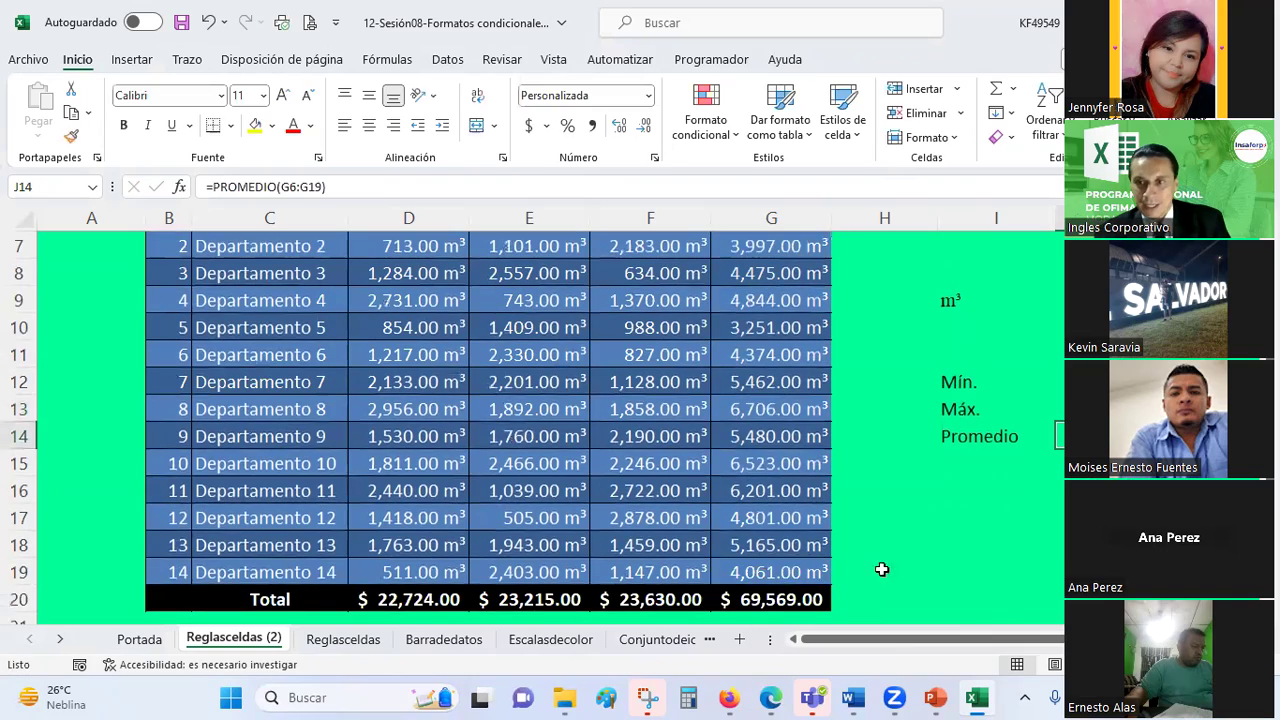
pyautogui.press('Up')
pyautogui.scroll(2, 826, 443)
pyautogui.scroll(-1, 769, 297)
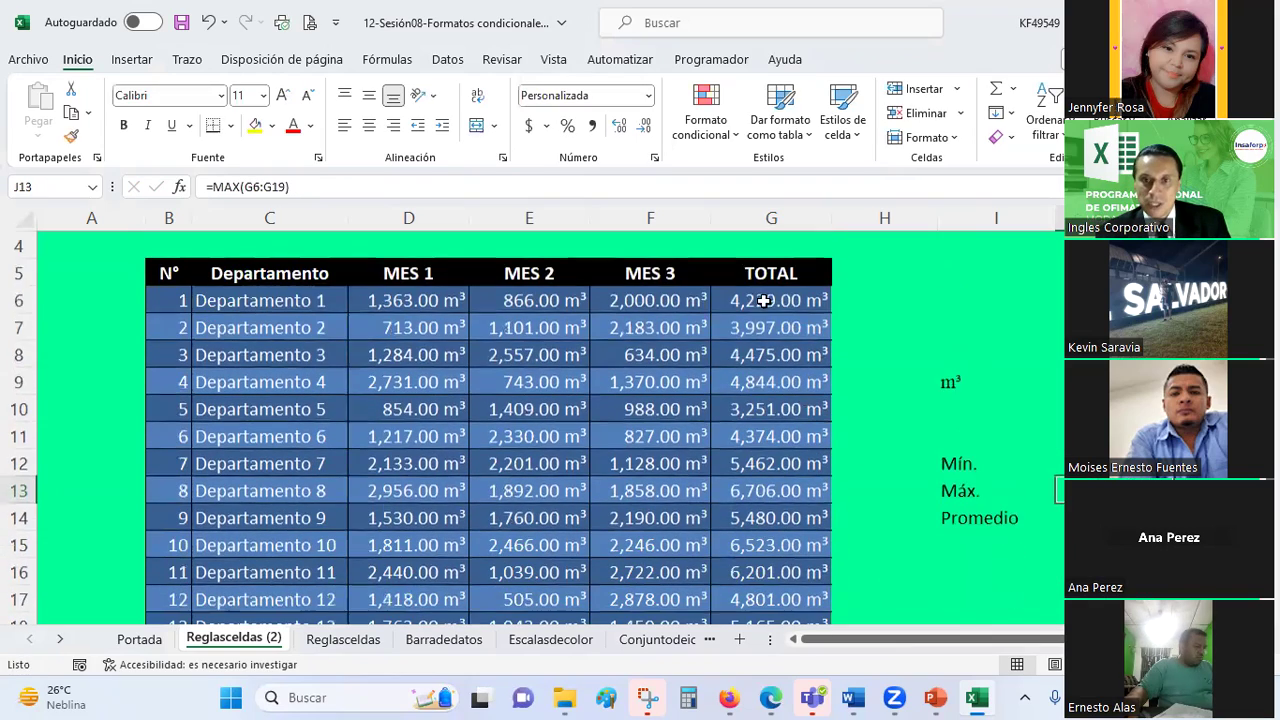
pyautogui.moveTo(742, 298); pyautogui.dragTo(760, 572)
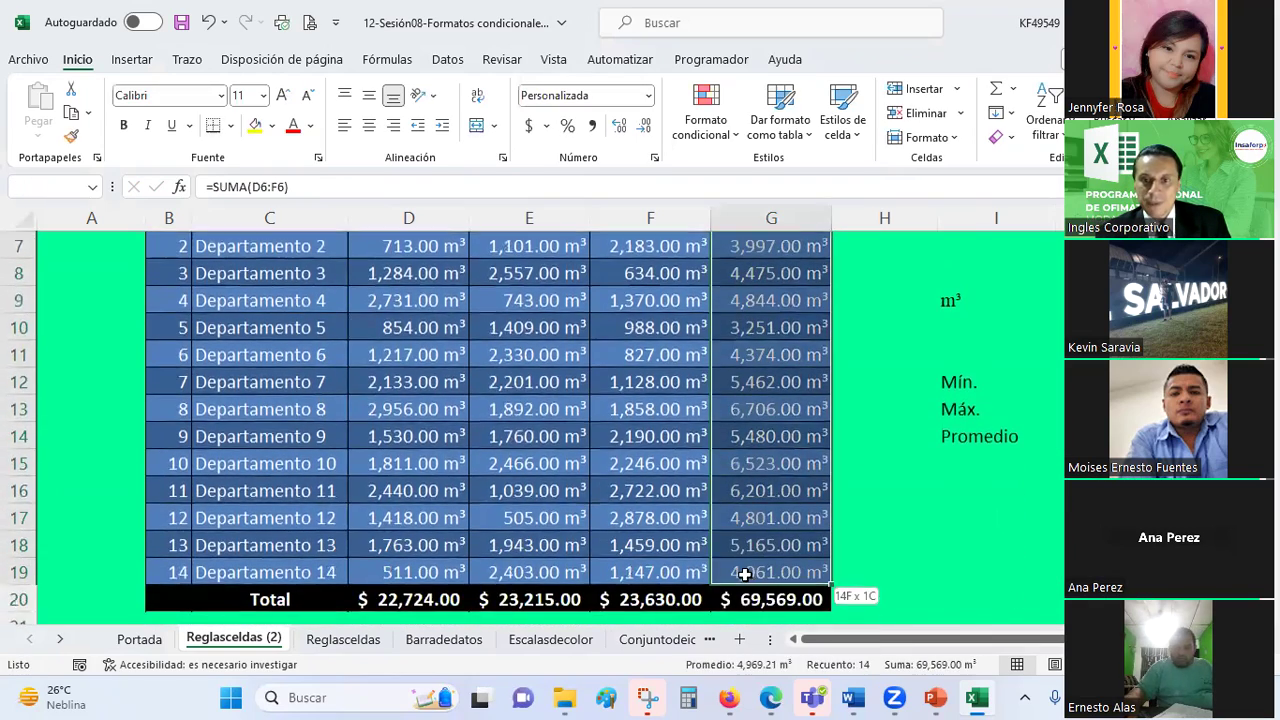
# - Start an Equal To highlight rule on the TOTALs comparing against =$J$13
pyautogui.click(706, 112)
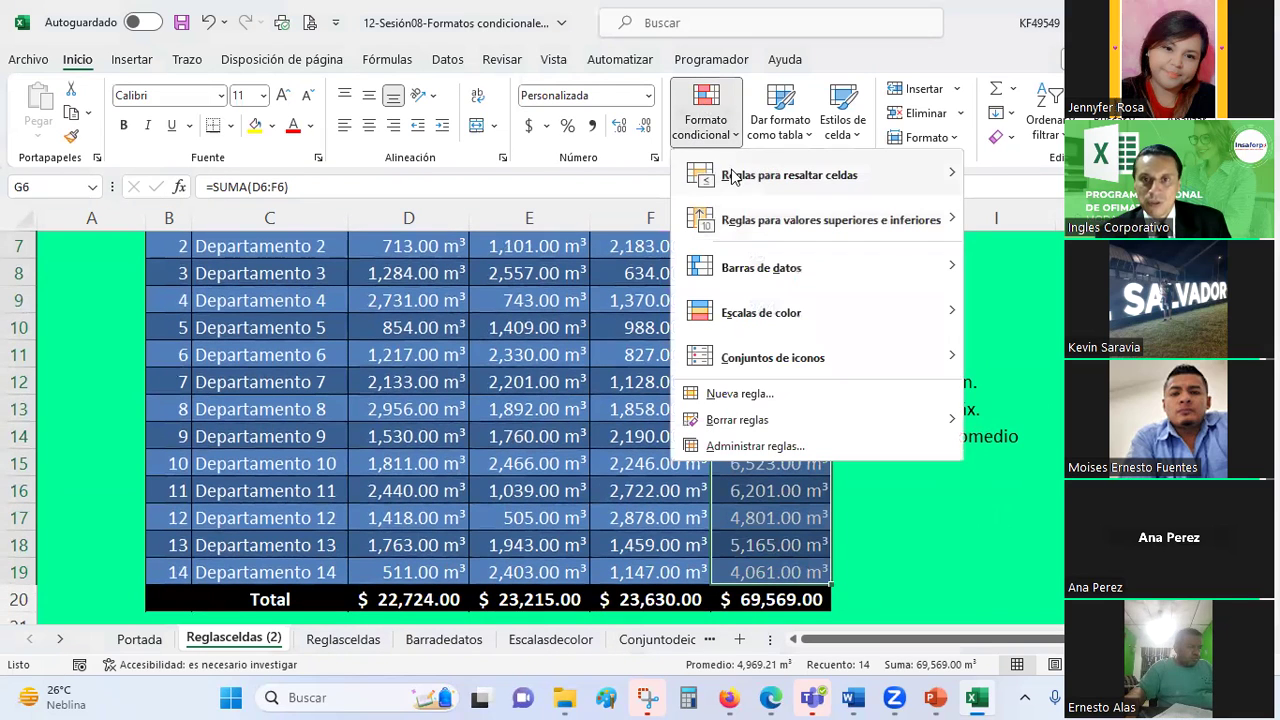
pyautogui.moveTo(740, 175)
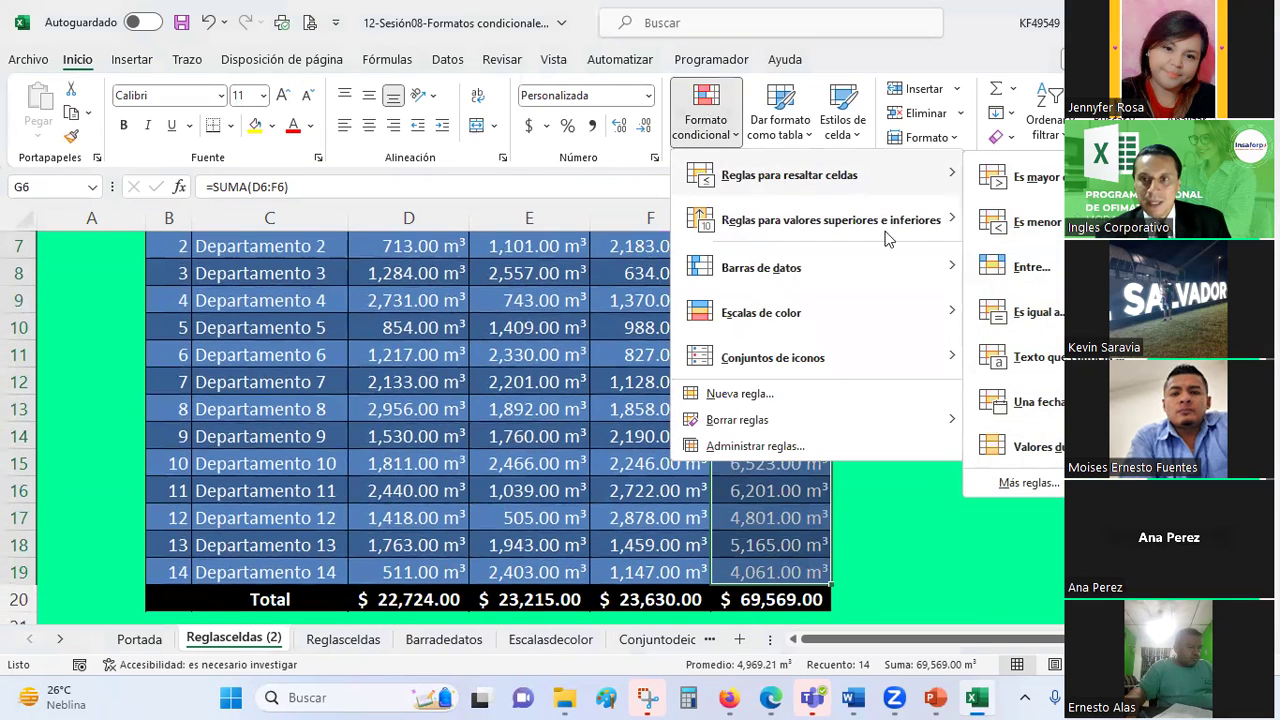
pyautogui.click(1055, 309)
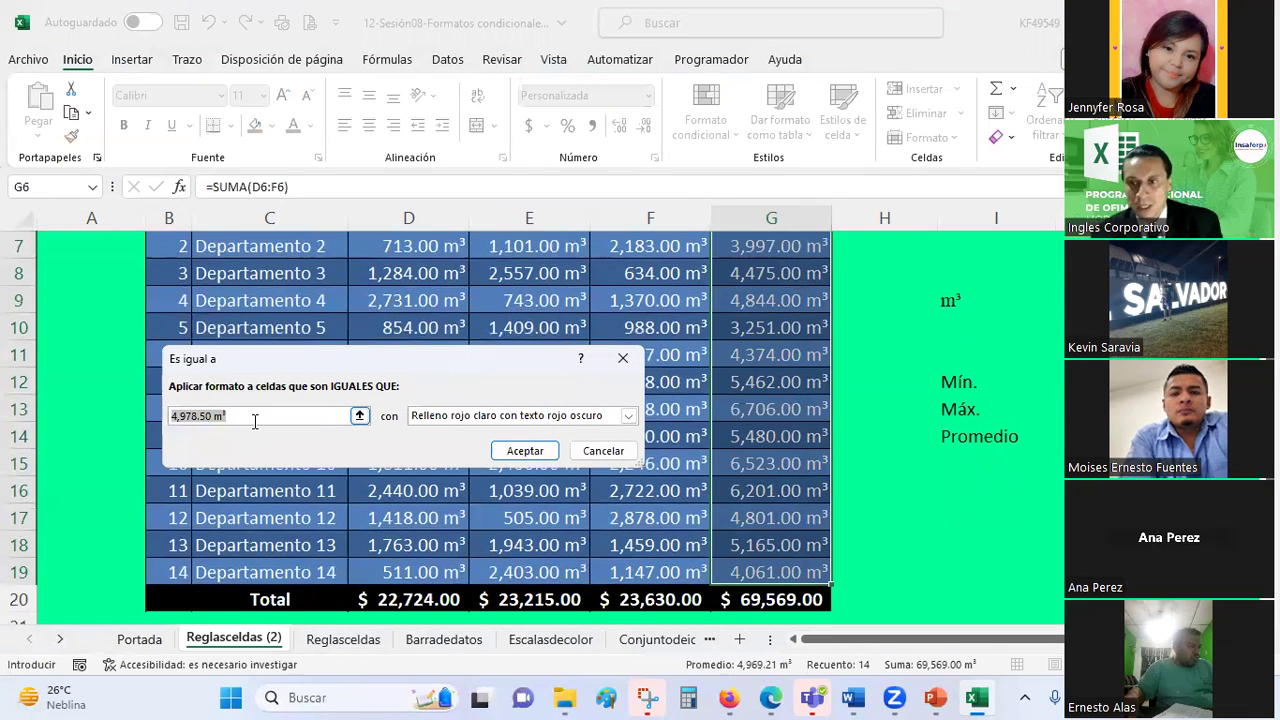
pyautogui.press('BackSpace')
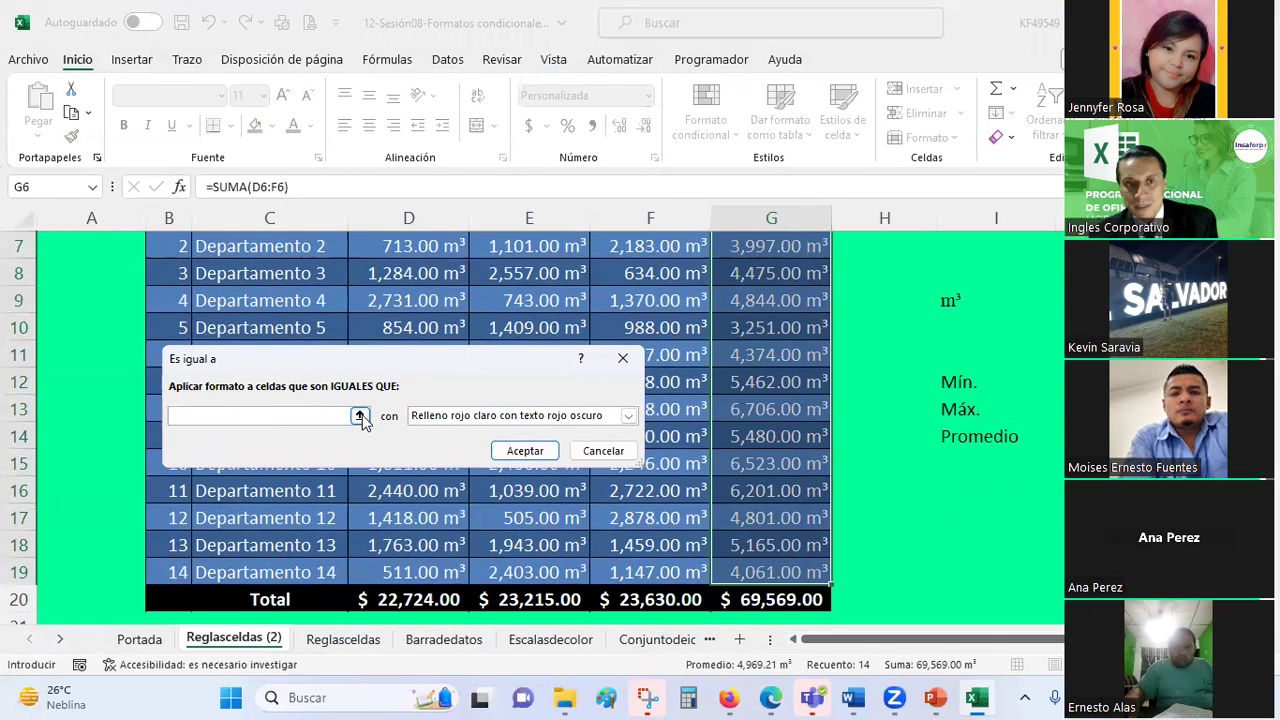
pyautogui.click(359, 416)
pyautogui.click(1080, 409)
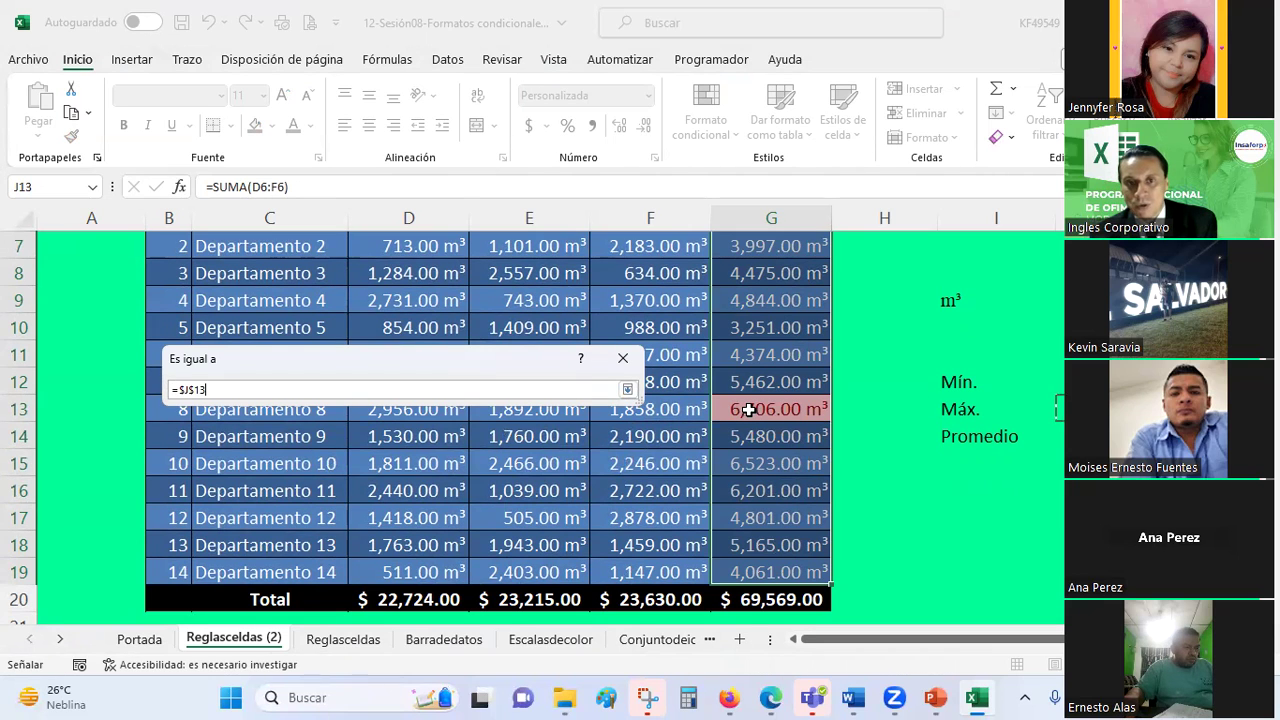
pyautogui.click(626, 395)
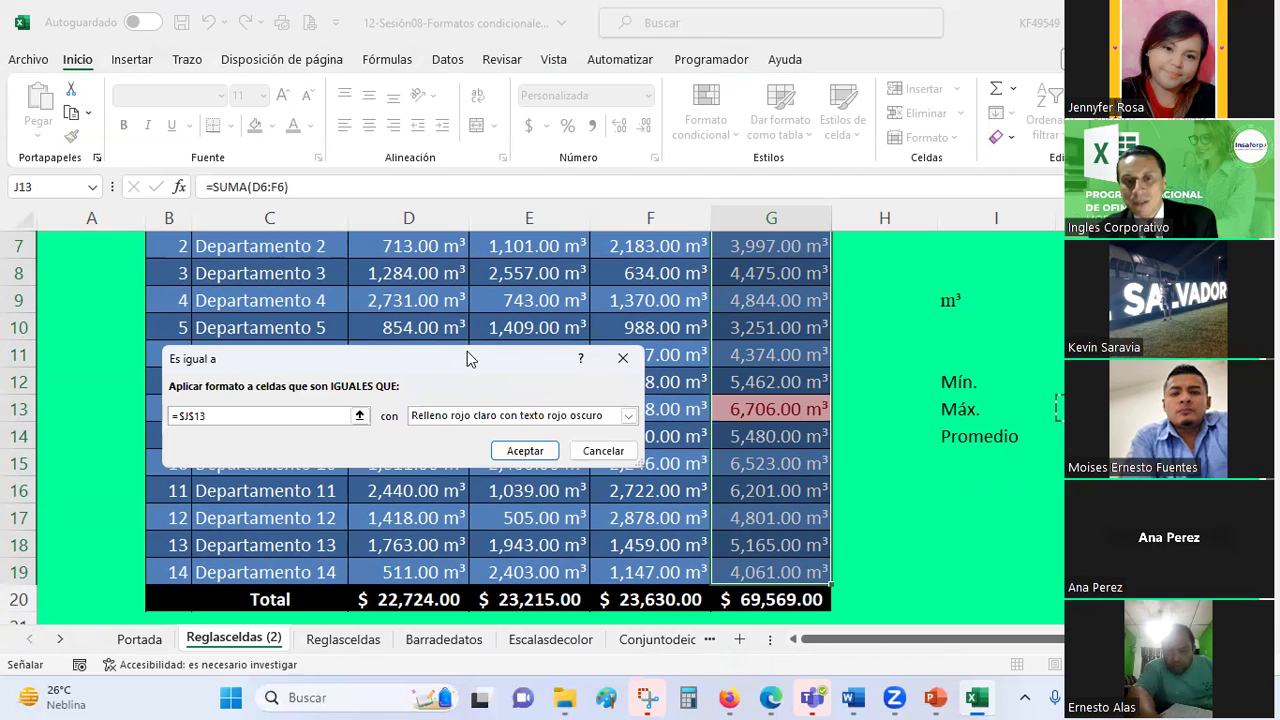
pyautogui.moveTo(467, 351); pyautogui.dragTo(372, 343)
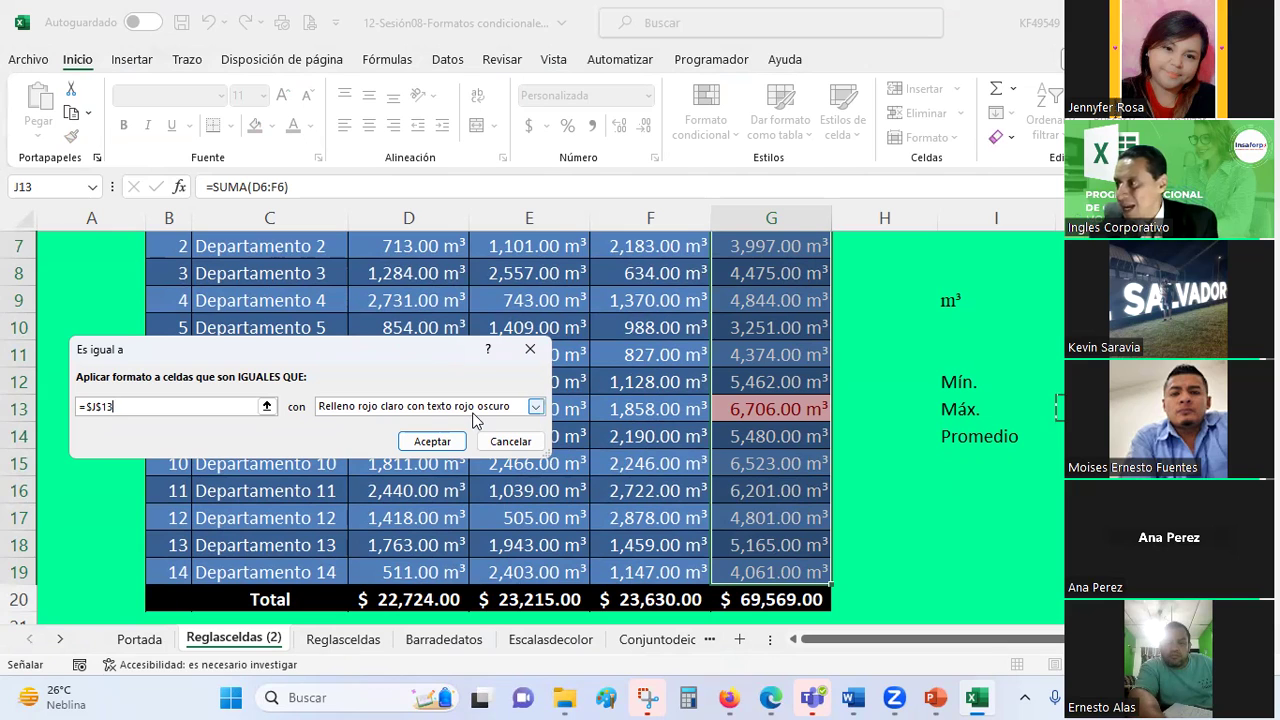
# - Preview the yellow and green preset fills, then choose a custom highlight format
pyautogui.click(537, 406)
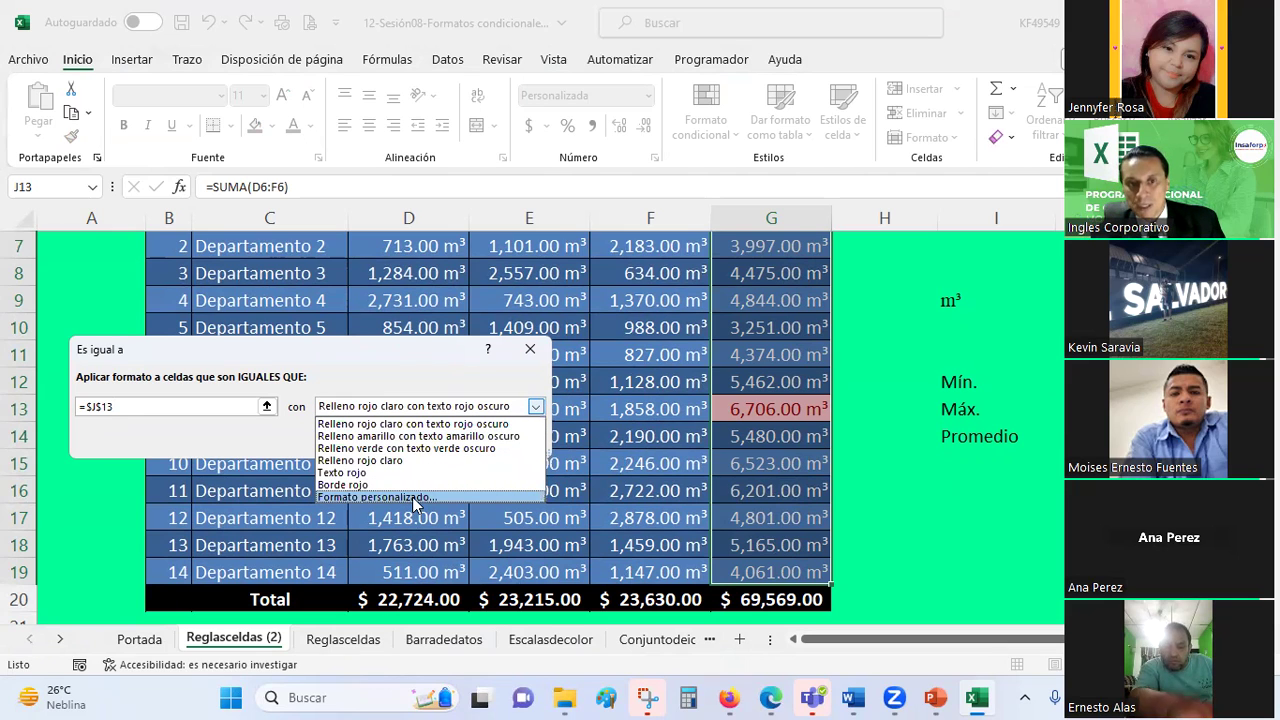
pyautogui.click(390, 439)
pyautogui.click(537, 406)
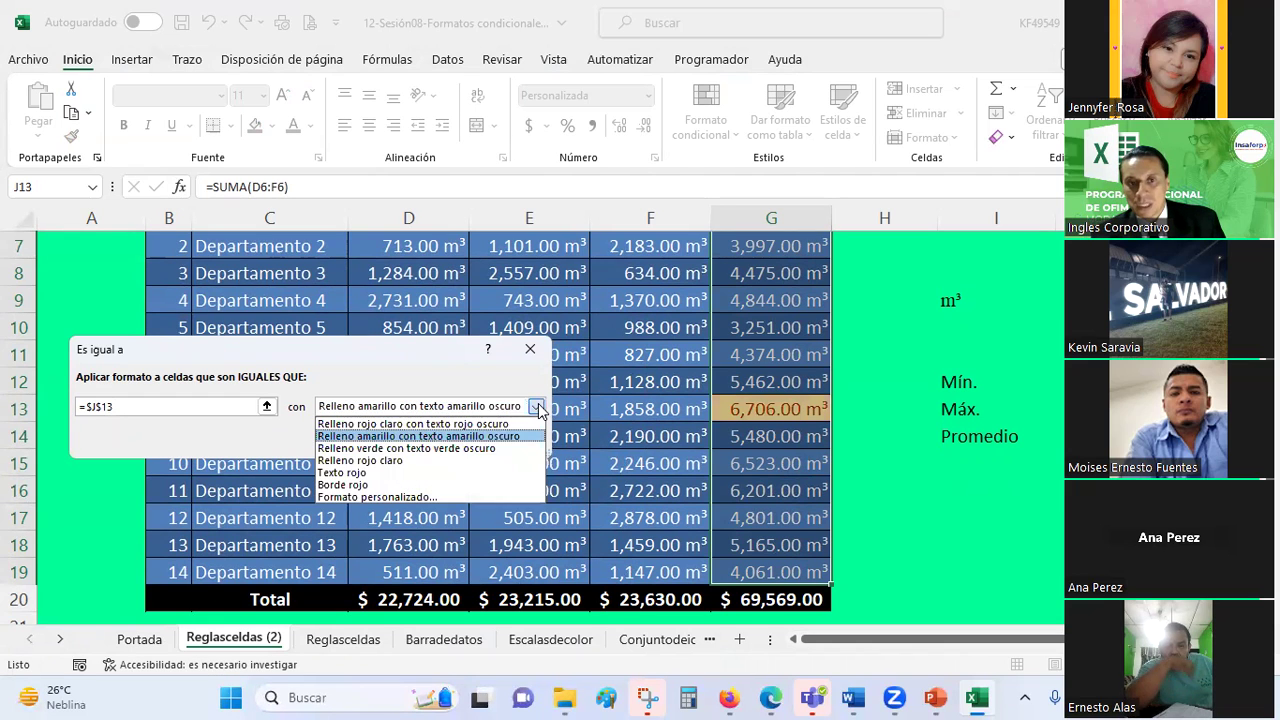
pyautogui.click(426, 452)
pyautogui.click(537, 406)
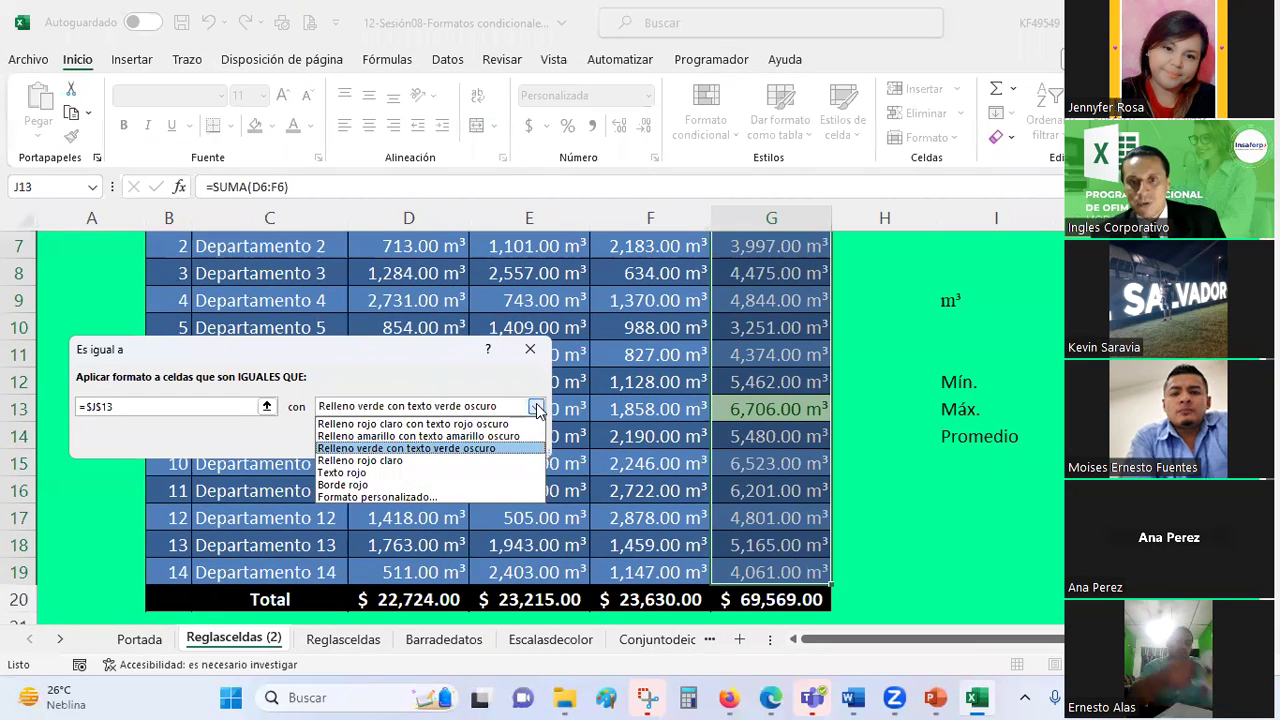
pyautogui.click(418, 497)
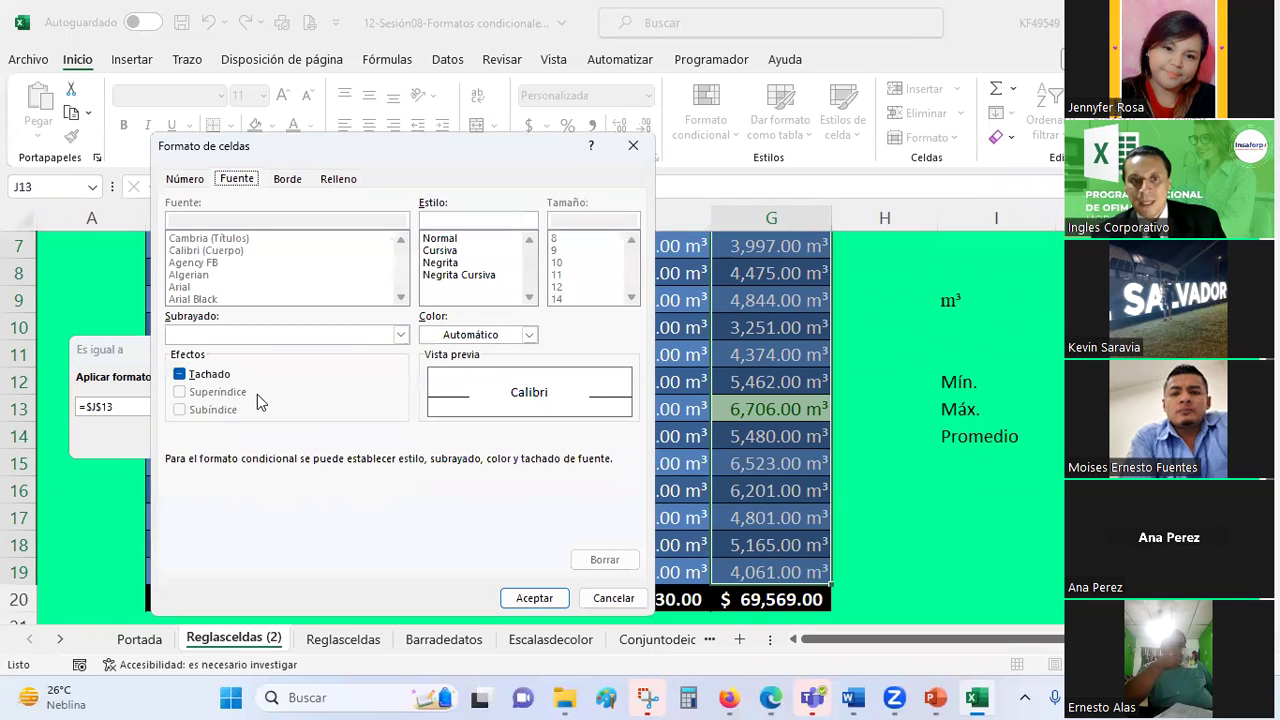
# - Make the highlight text bold and give it a dark red border on all four sides
pyautogui.click(436, 263)
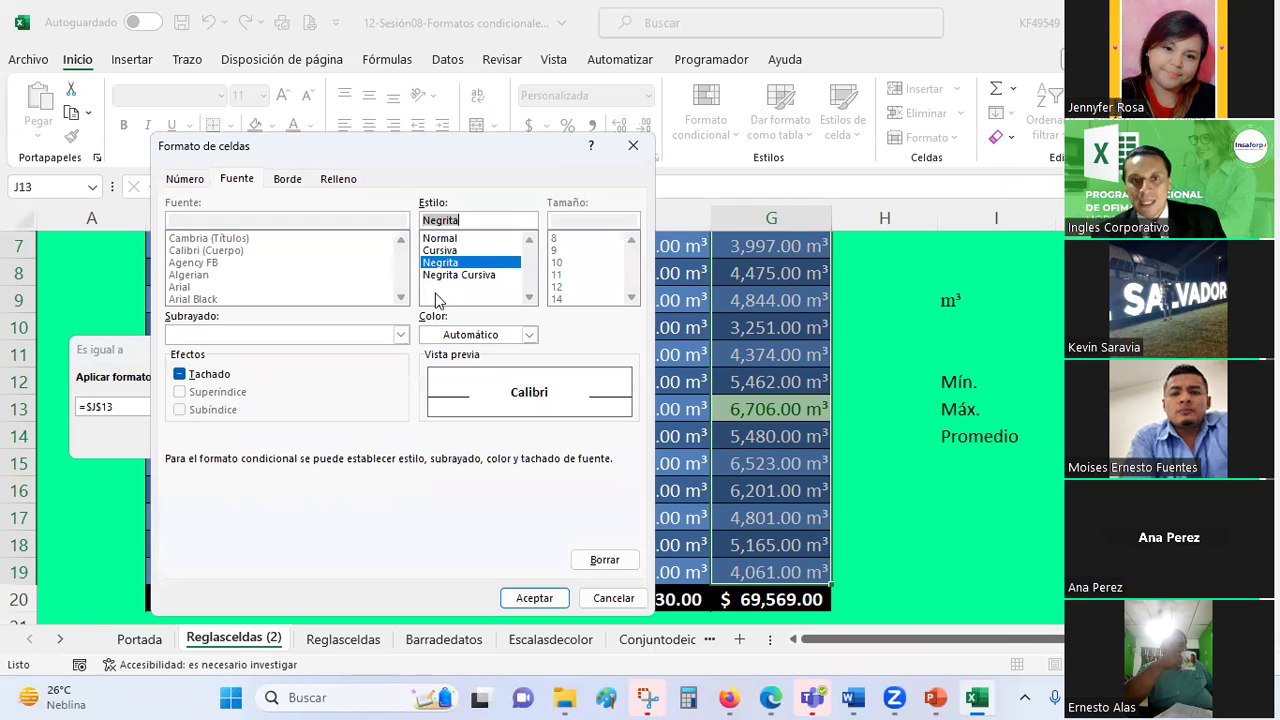
pyautogui.click(455, 336)
pyautogui.click(455, 343)
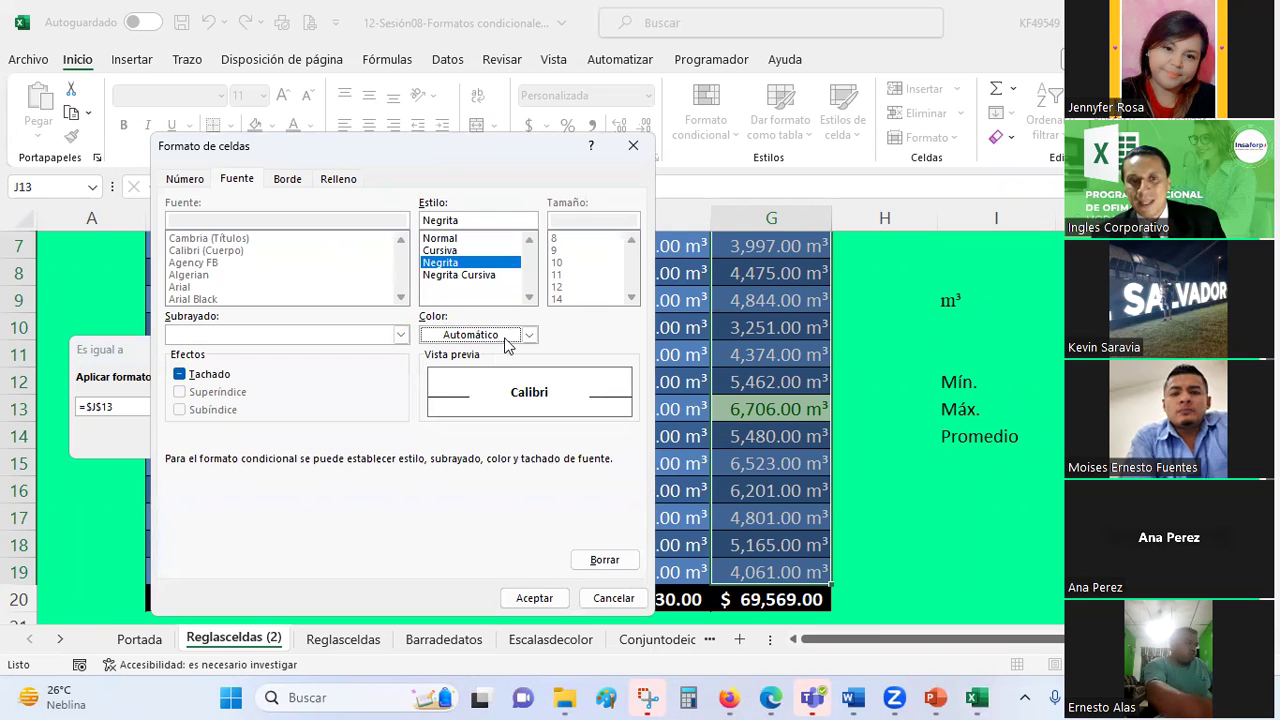
pyautogui.click(290, 179)
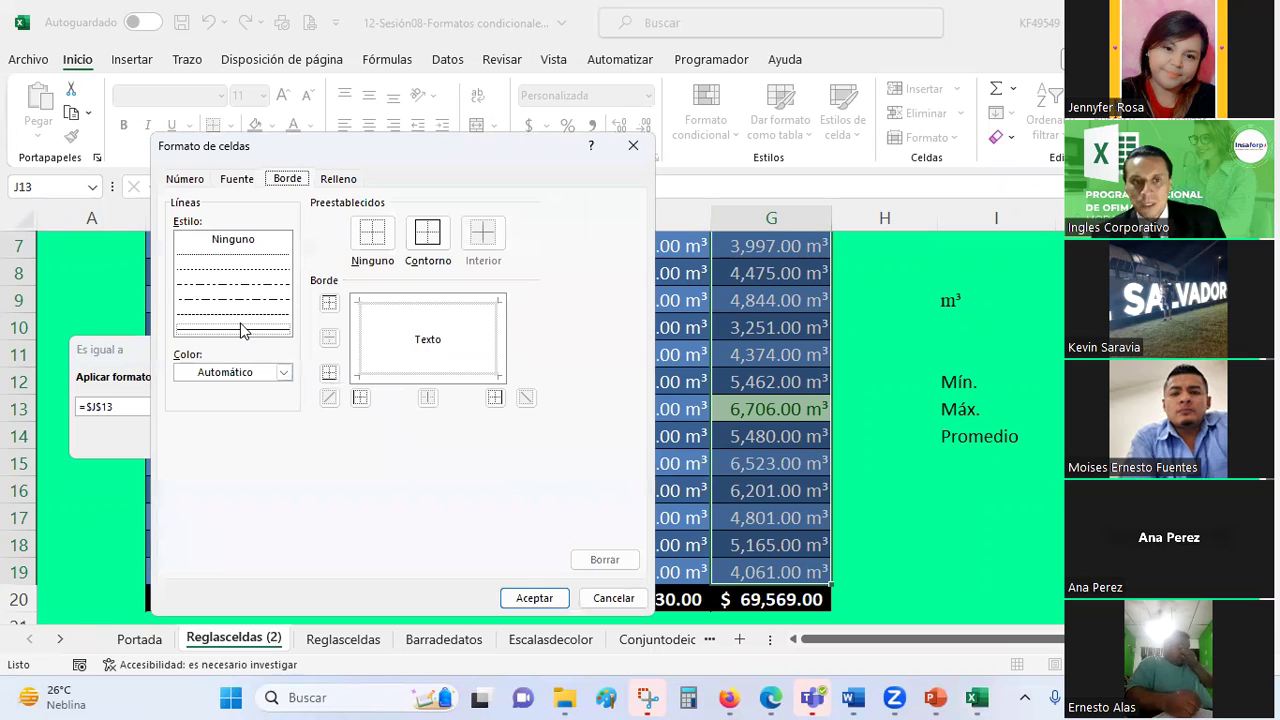
pyautogui.click(284, 373)
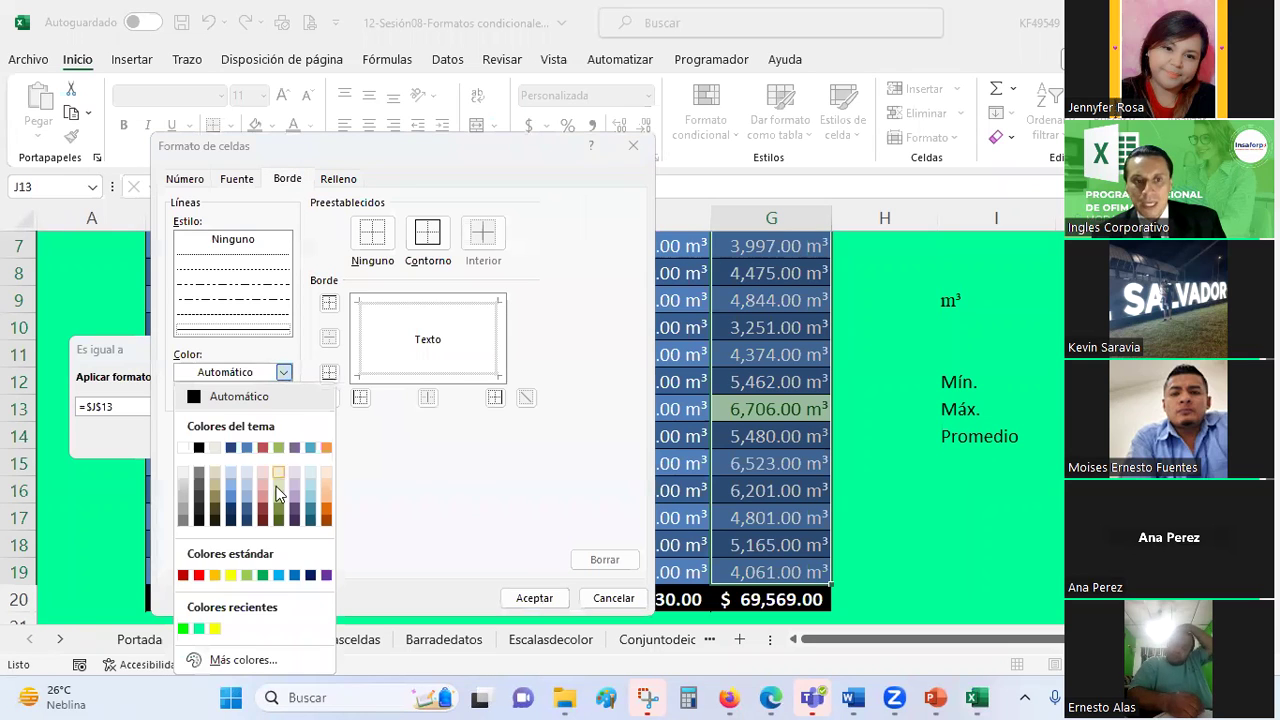
pyautogui.click(183, 575)
pyautogui.click(360, 397)
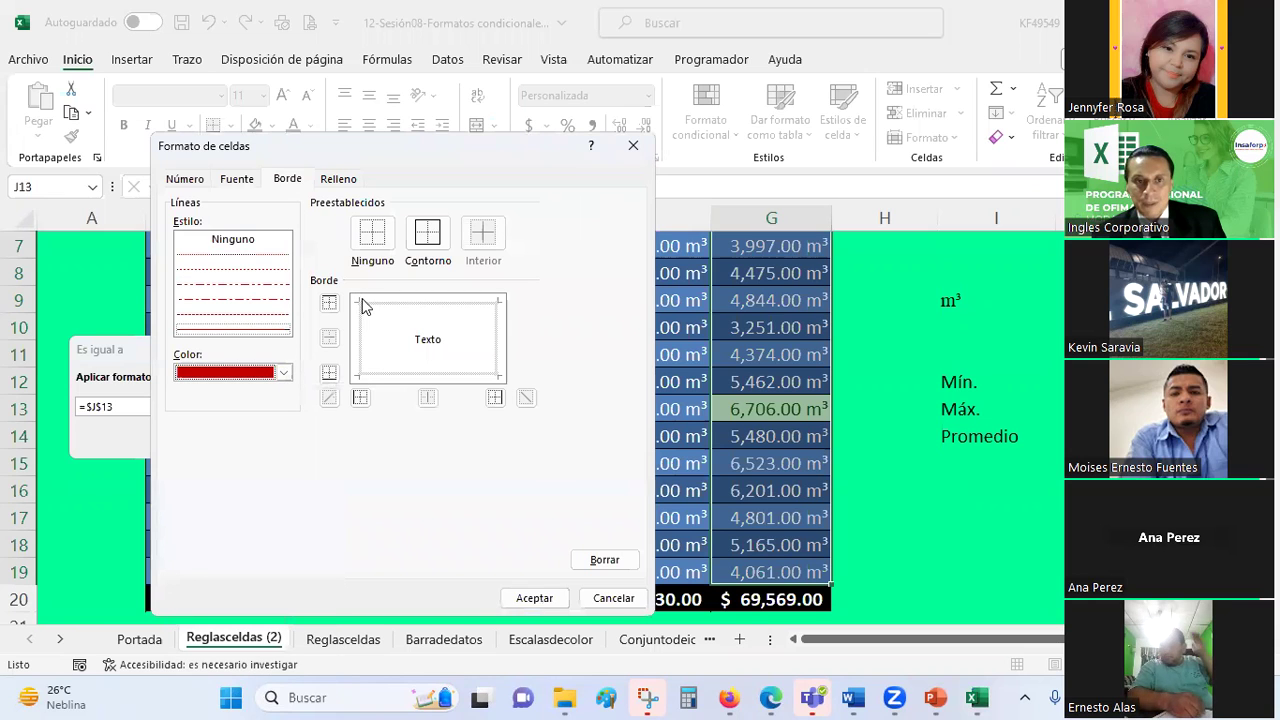
pyautogui.click(371, 312)
pyautogui.click(490, 365)
pyautogui.click(475, 375)
# - Apply a two-colour yellow-to-orange gradient fill shaded from the centre
pyautogui.click(338, 178)
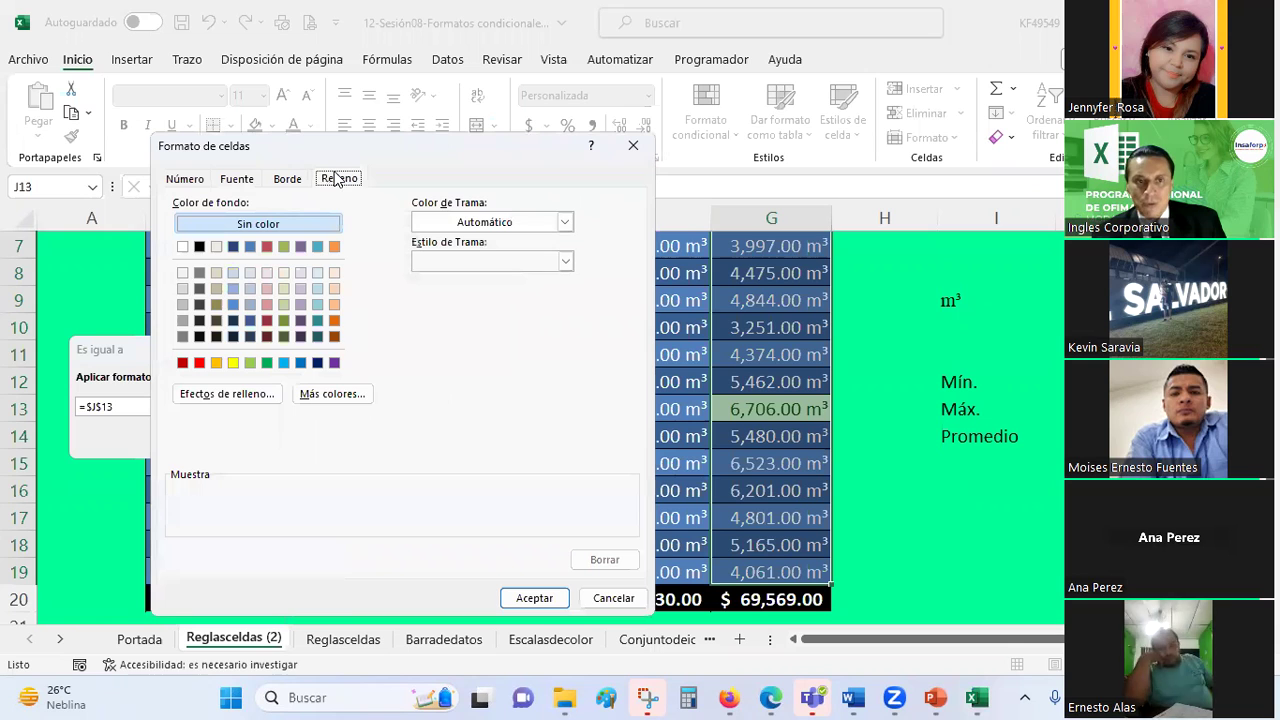
pyautogui.click(252, 396)
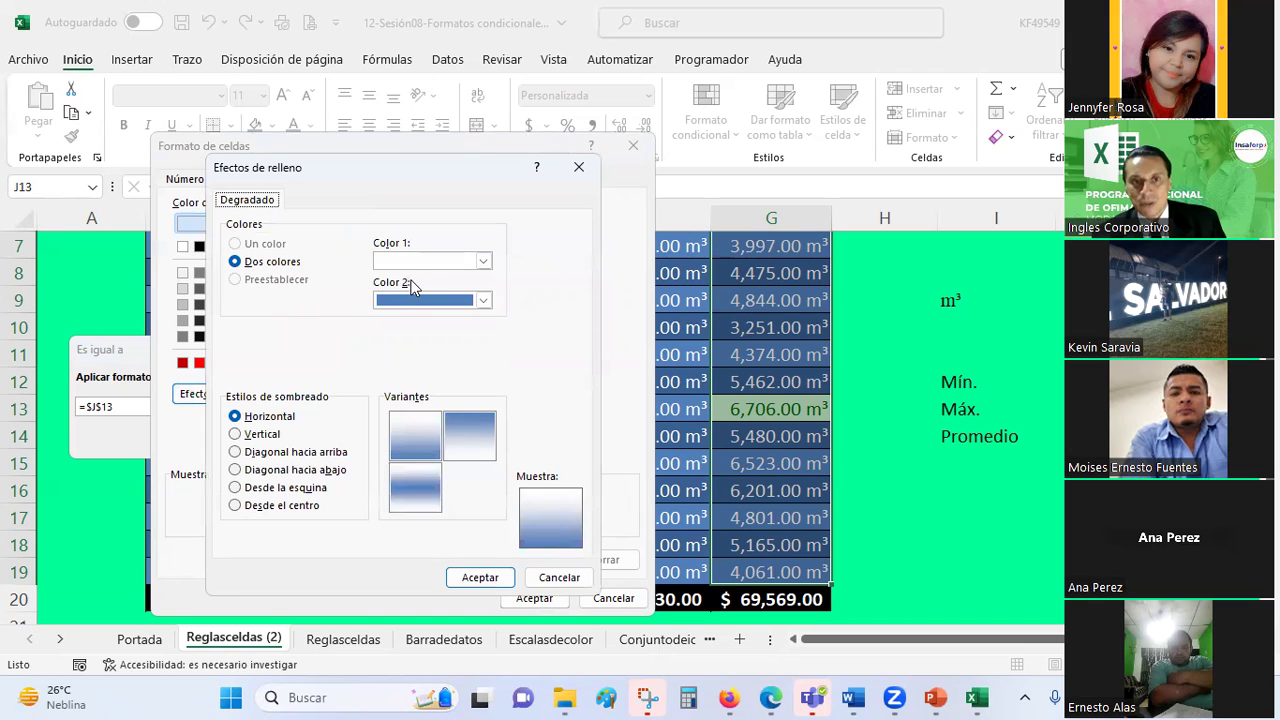
pyautogui.click(416, 264)
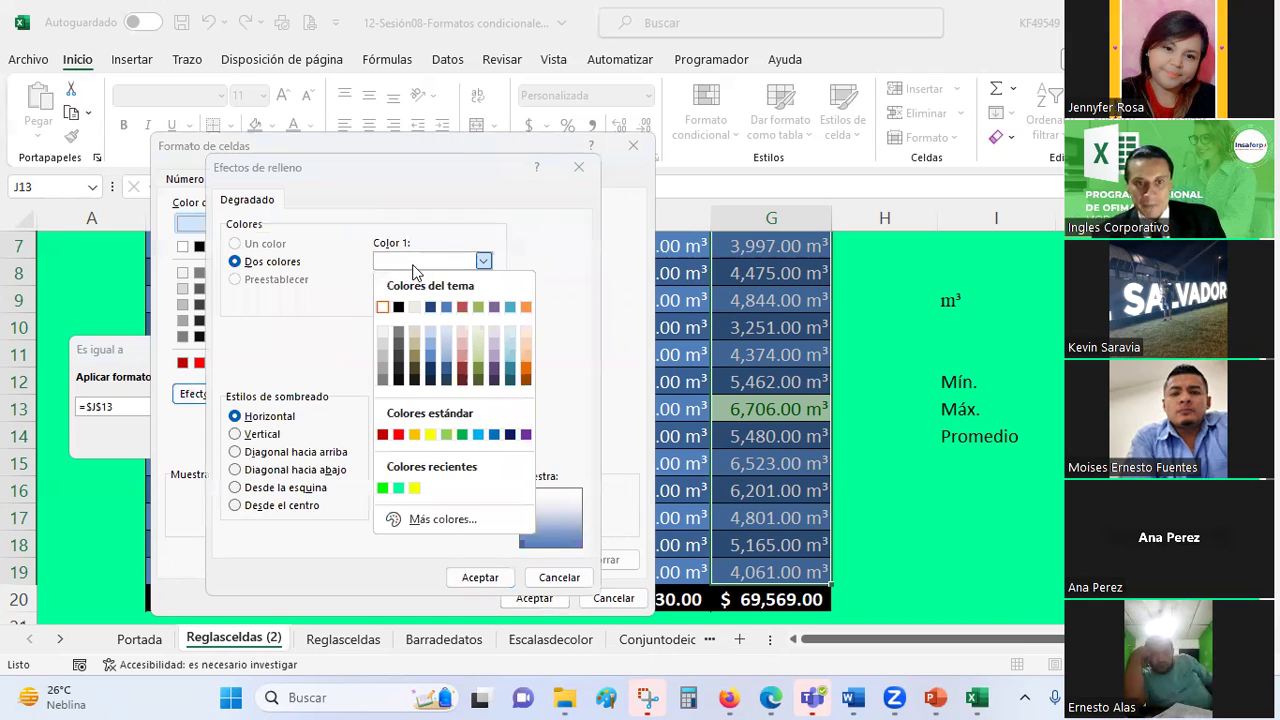
pyautogui.click(430, 433)
pyautogui.click(405, 300)
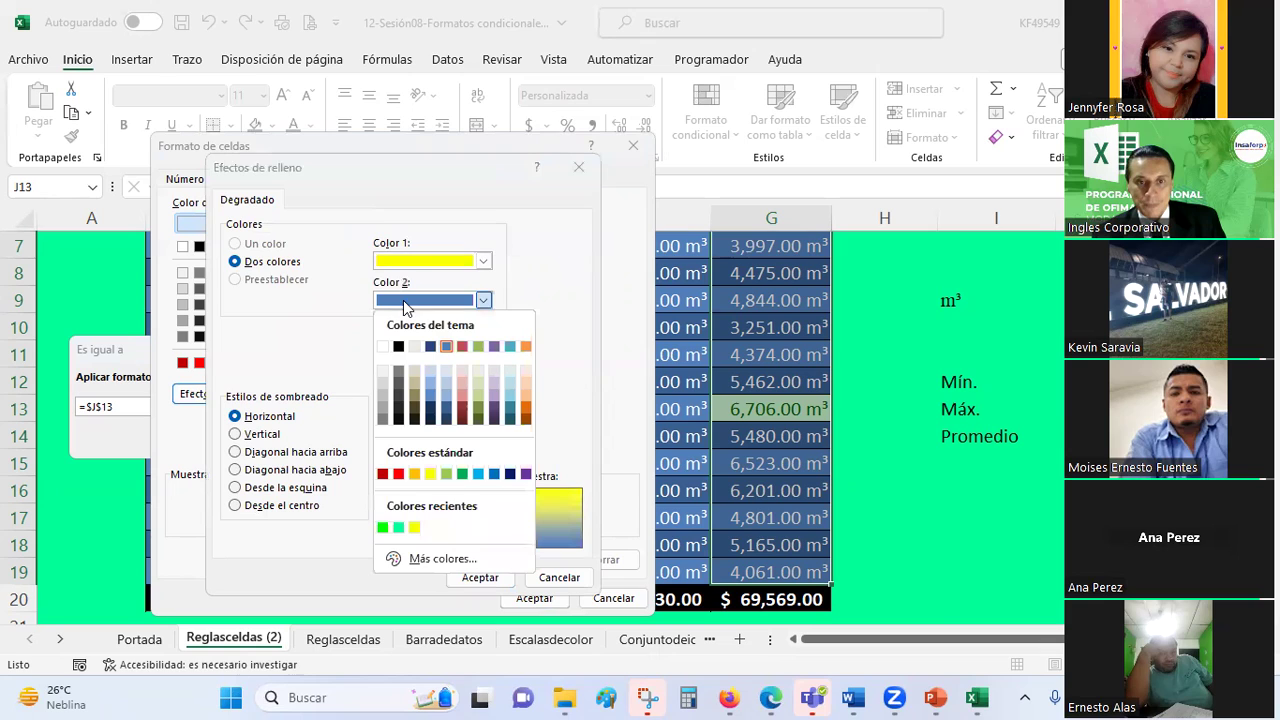
pyautogui.click(414, 474)
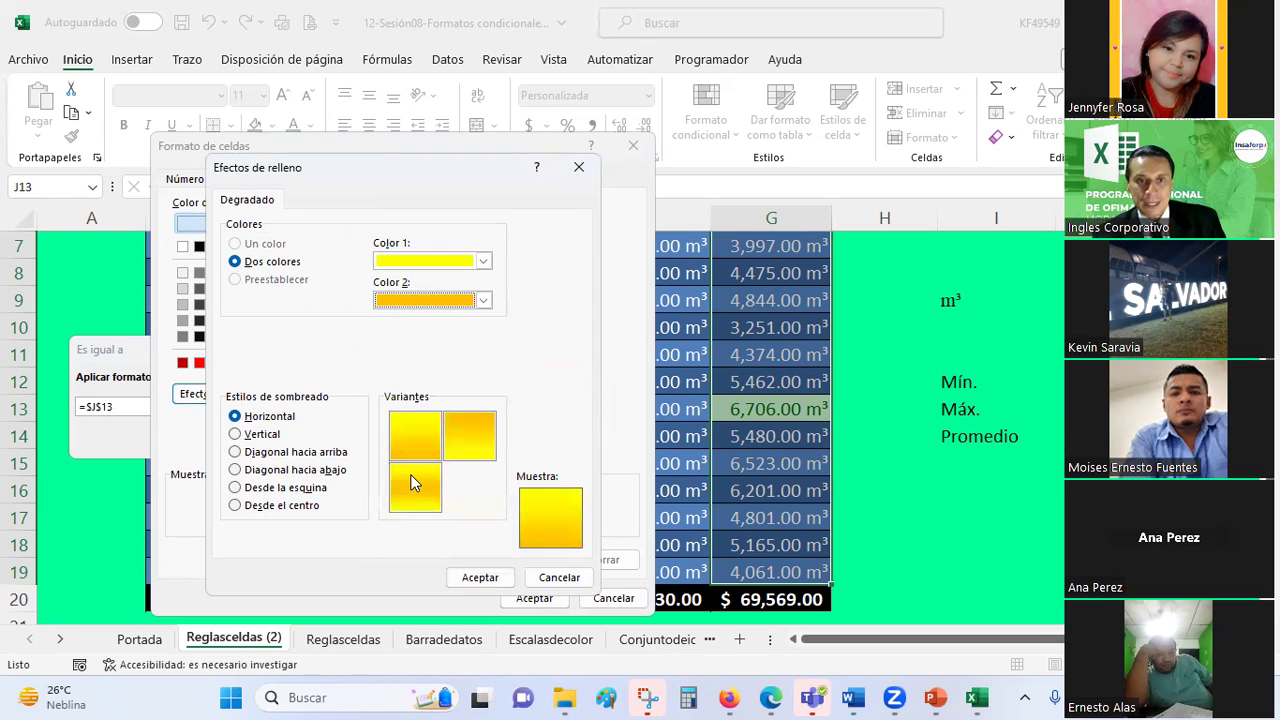
pyautogui.click(287, 507)
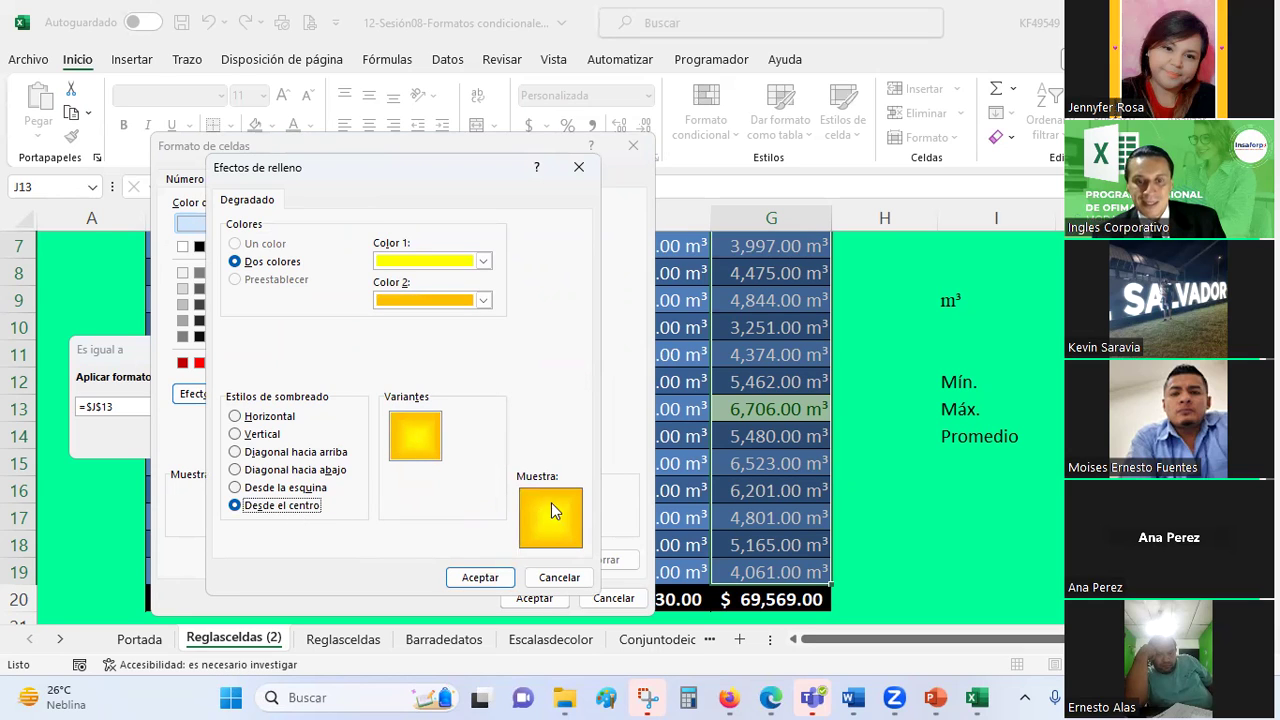
pyautogui.click(472, 577)
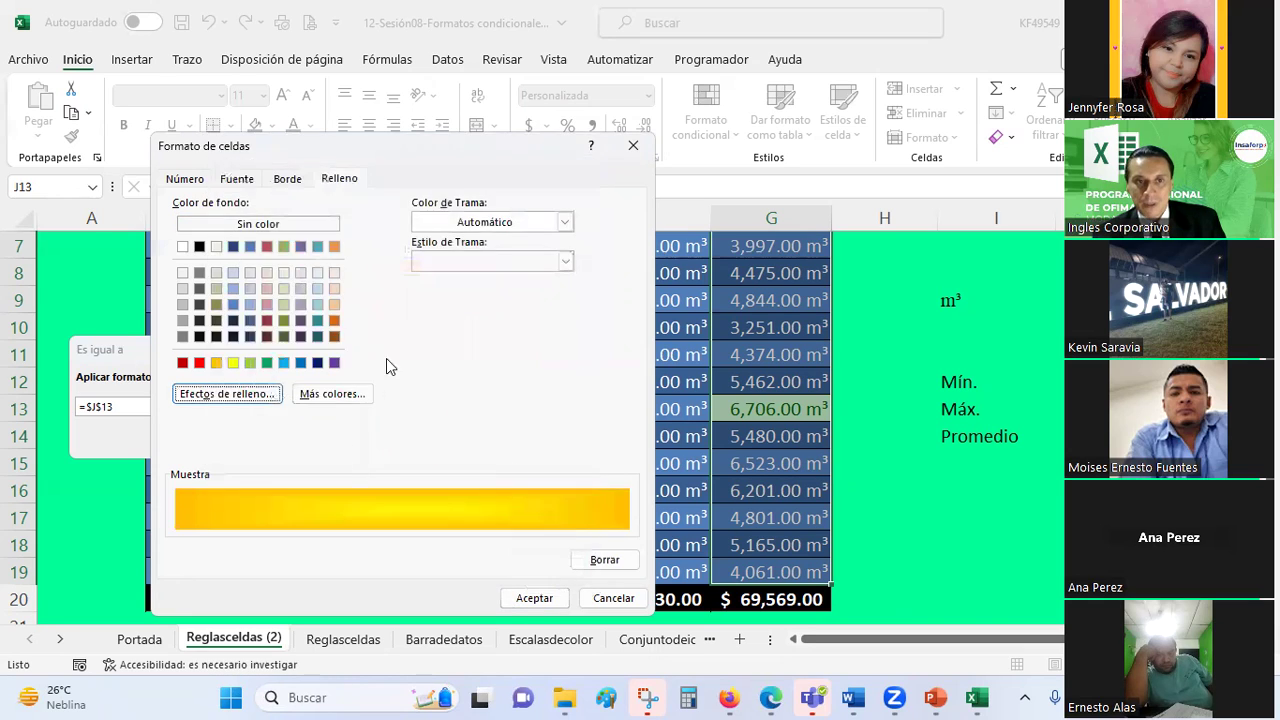
# - Set the highlight text colour to black
pyautogui.click(236, 179)
pyautogui.click(460, 336)
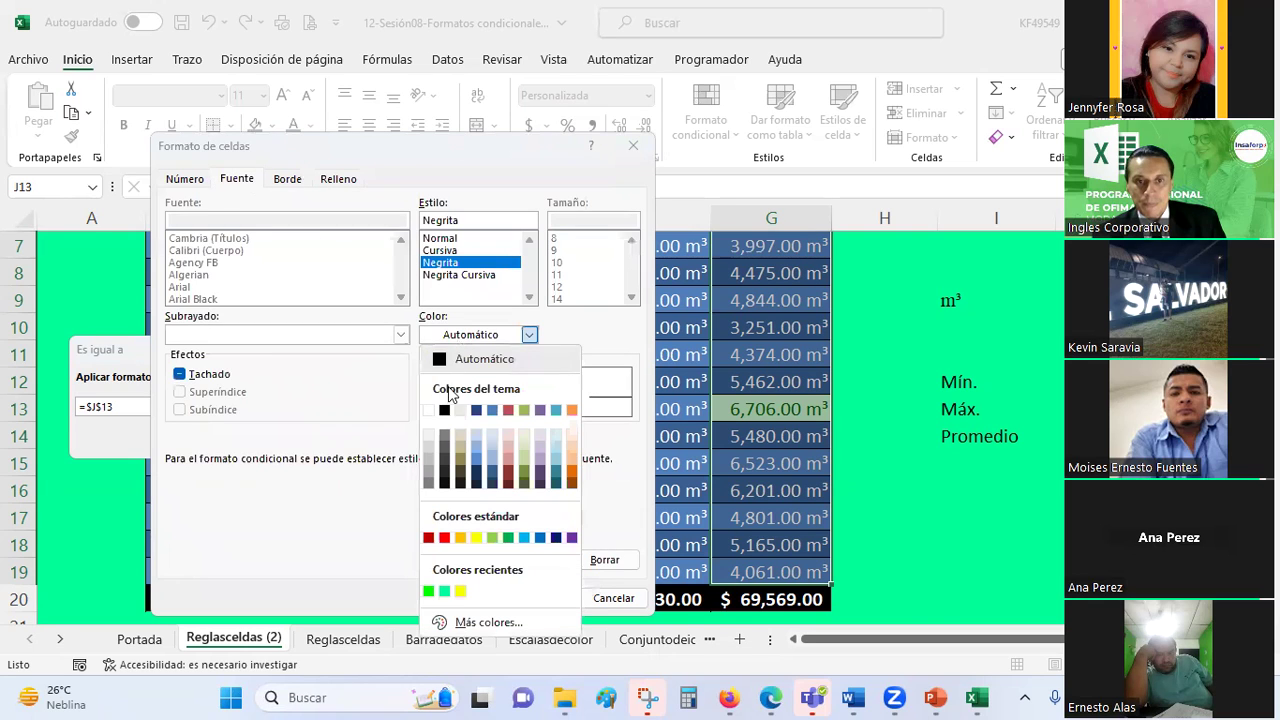
pyautogui.click(444, 411)
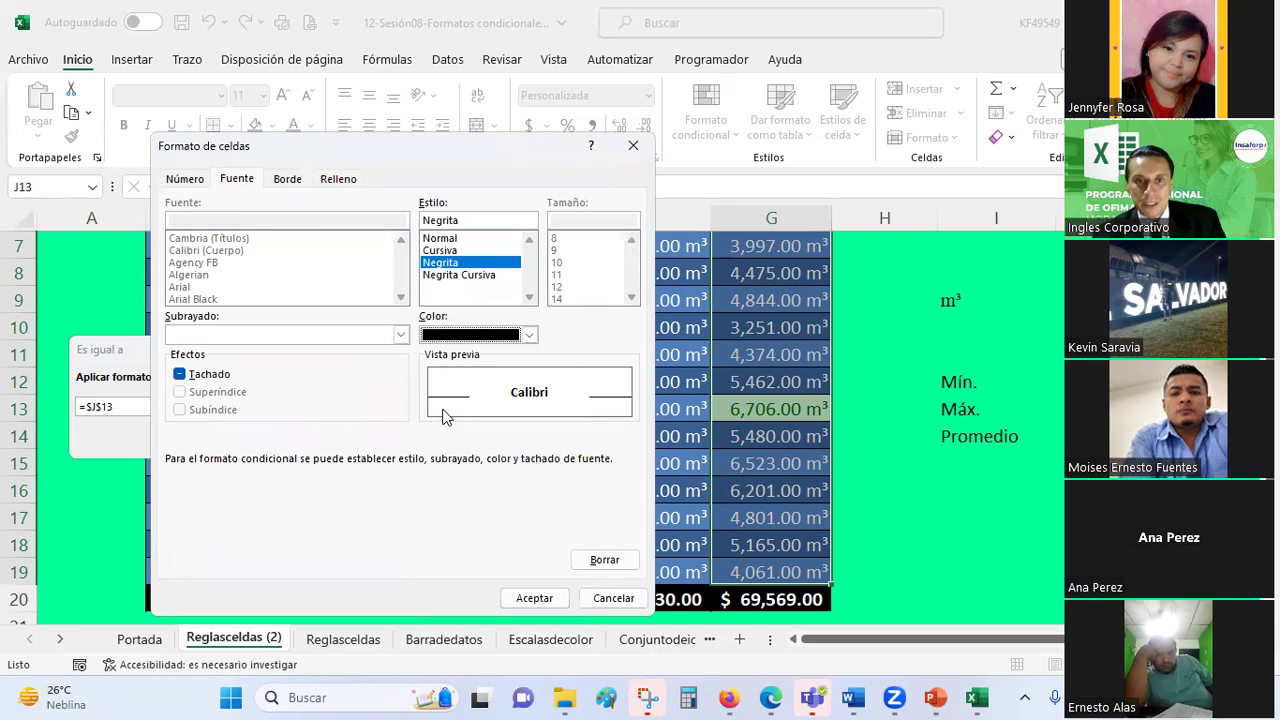
# - Rework the custom format's gradient as dark navy to yellow from the centre
pyautogui.click(533, 598)
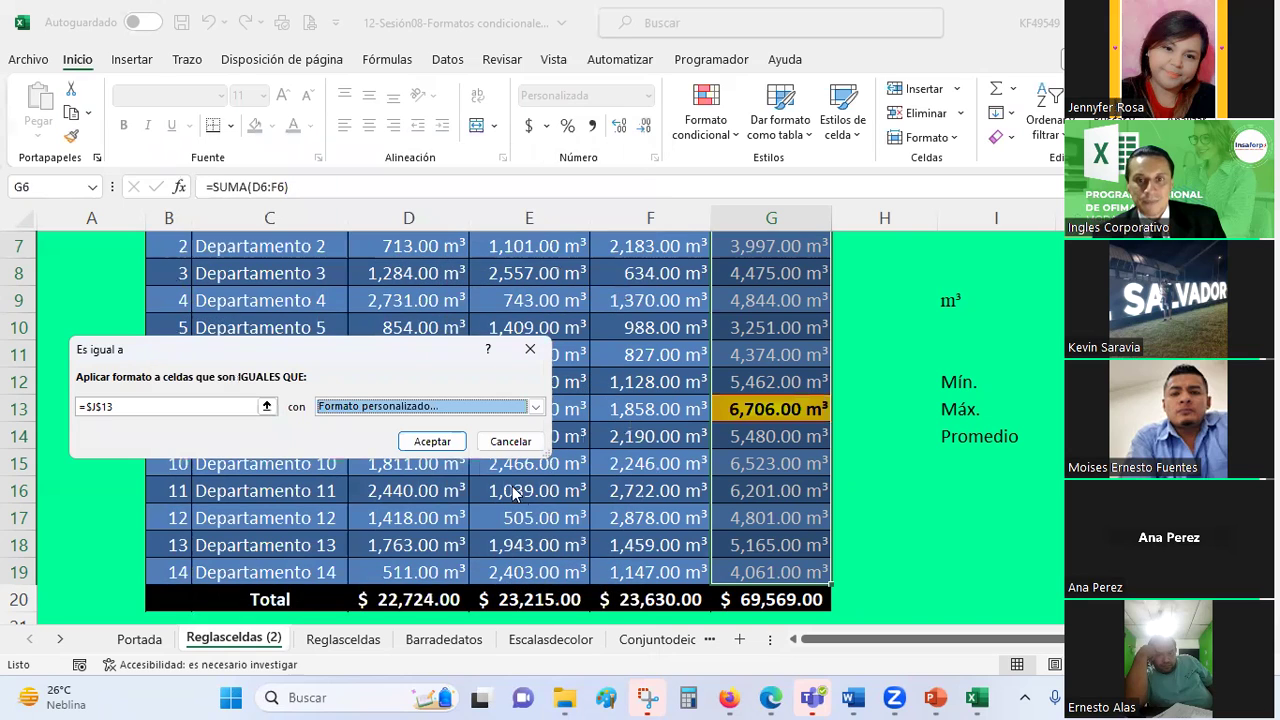
pyautogui.click(536, 406)
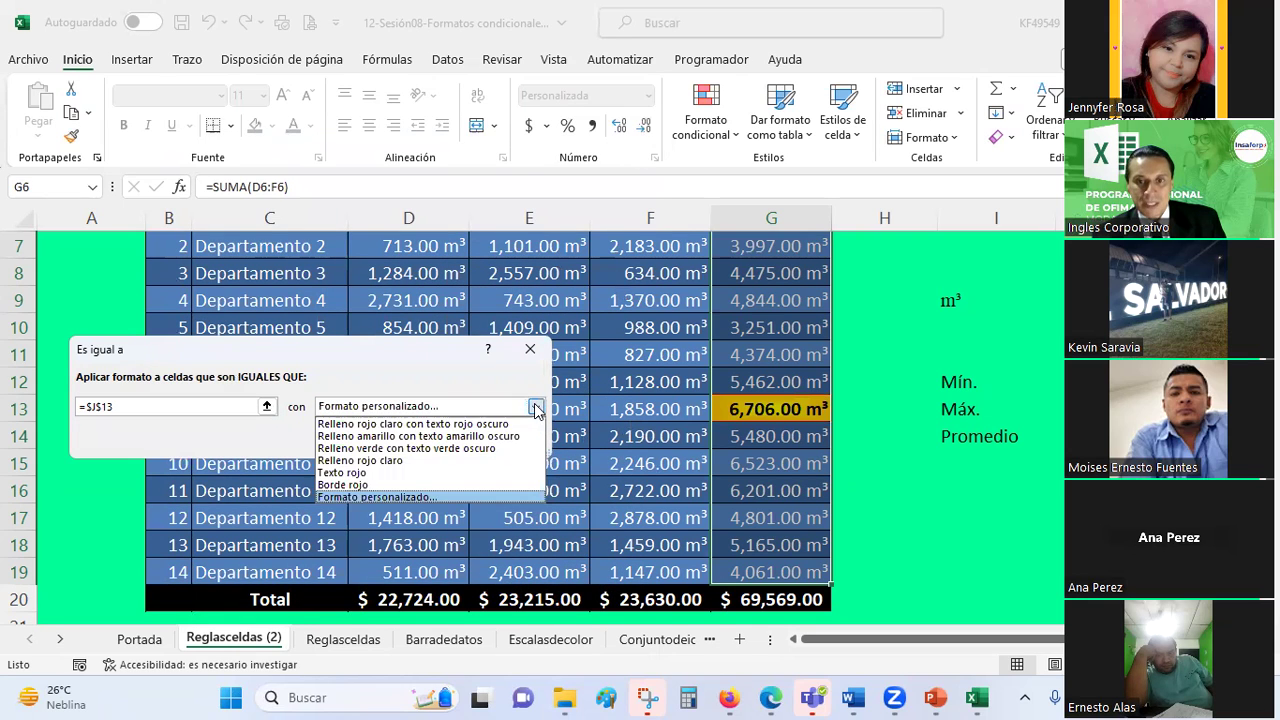
pyautogui.click(410, 500)
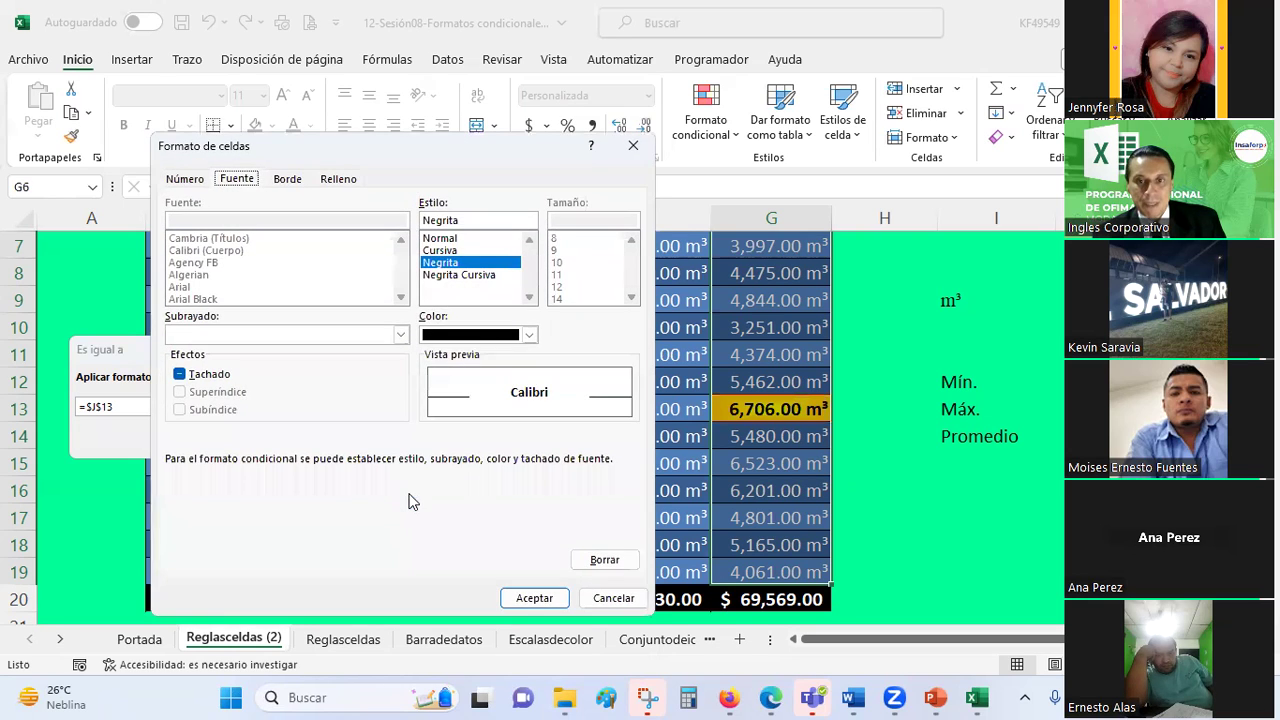
pyautogui.click(347, 178)
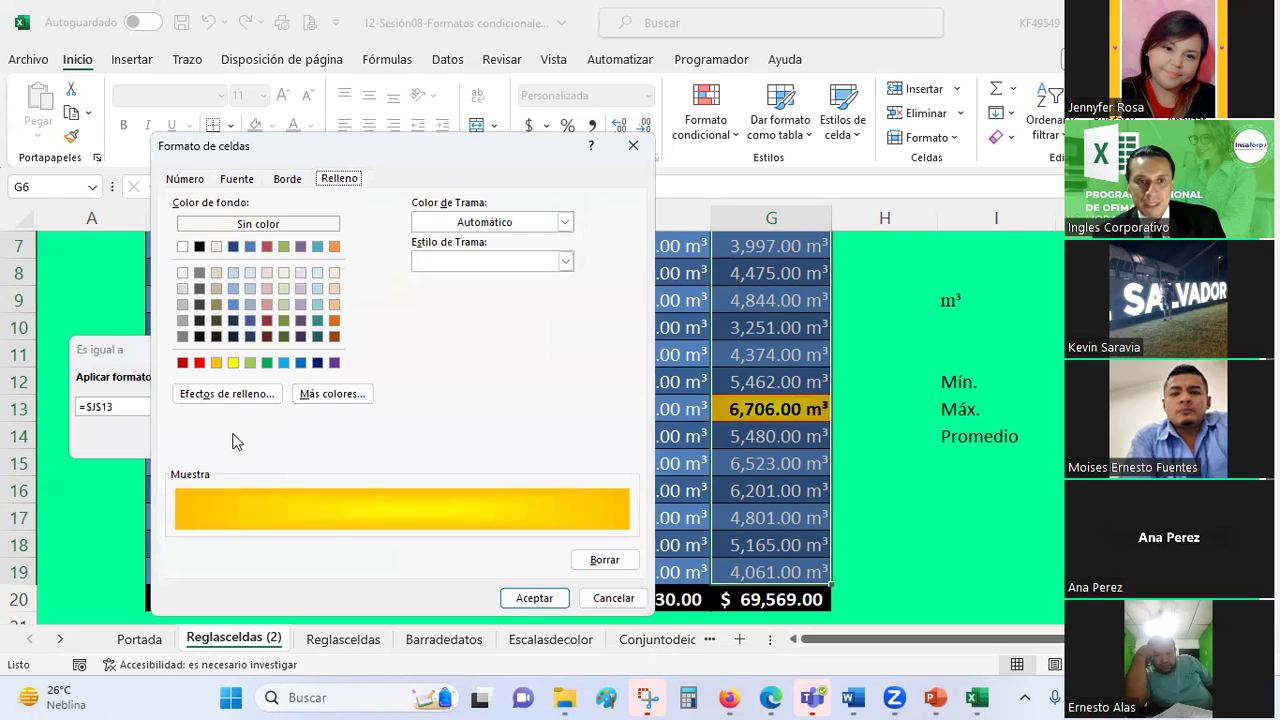
pyautogui.click(230, 394)
pyautogui.click(483, 300)
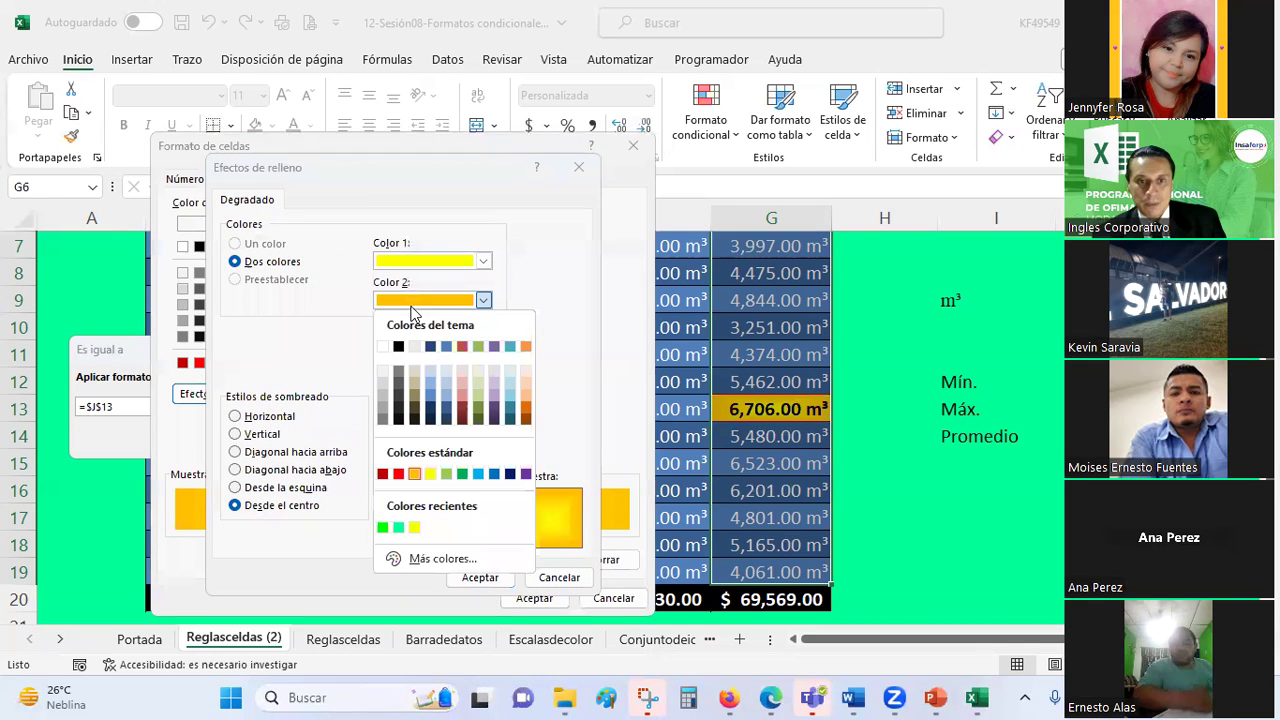
pyautogui.click(430, 418)
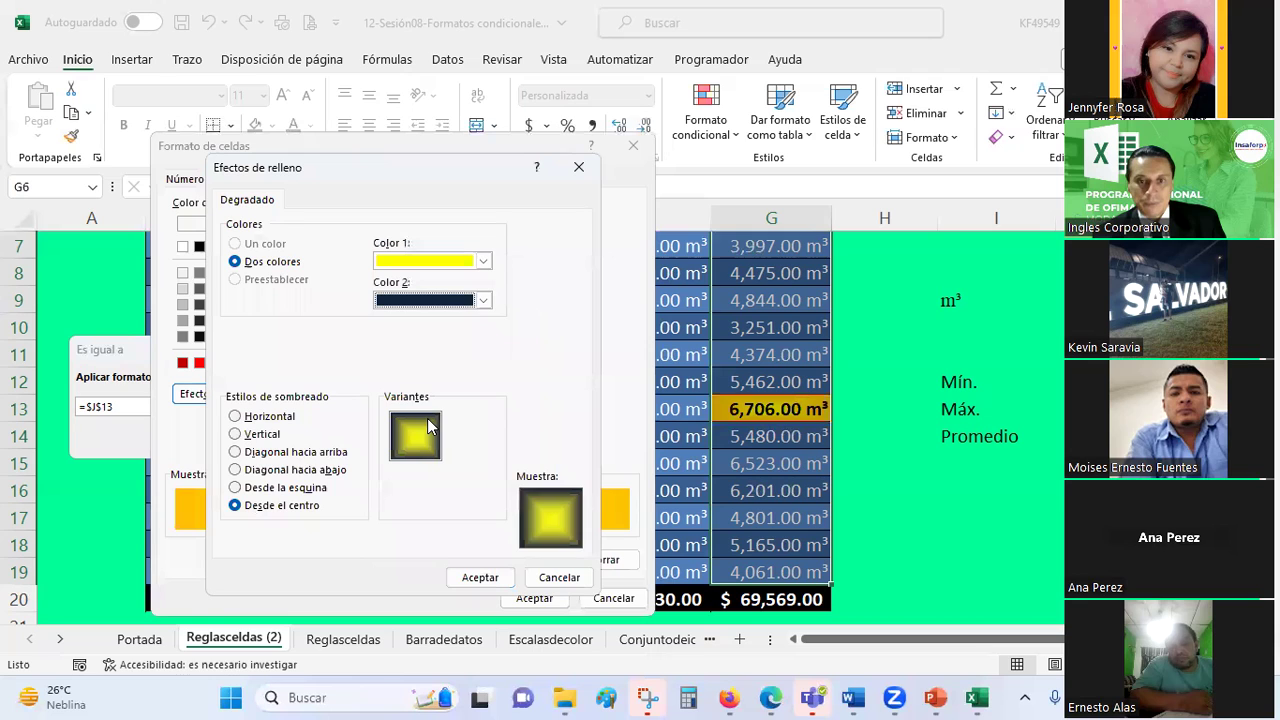
pyautogui.click(397, 261)
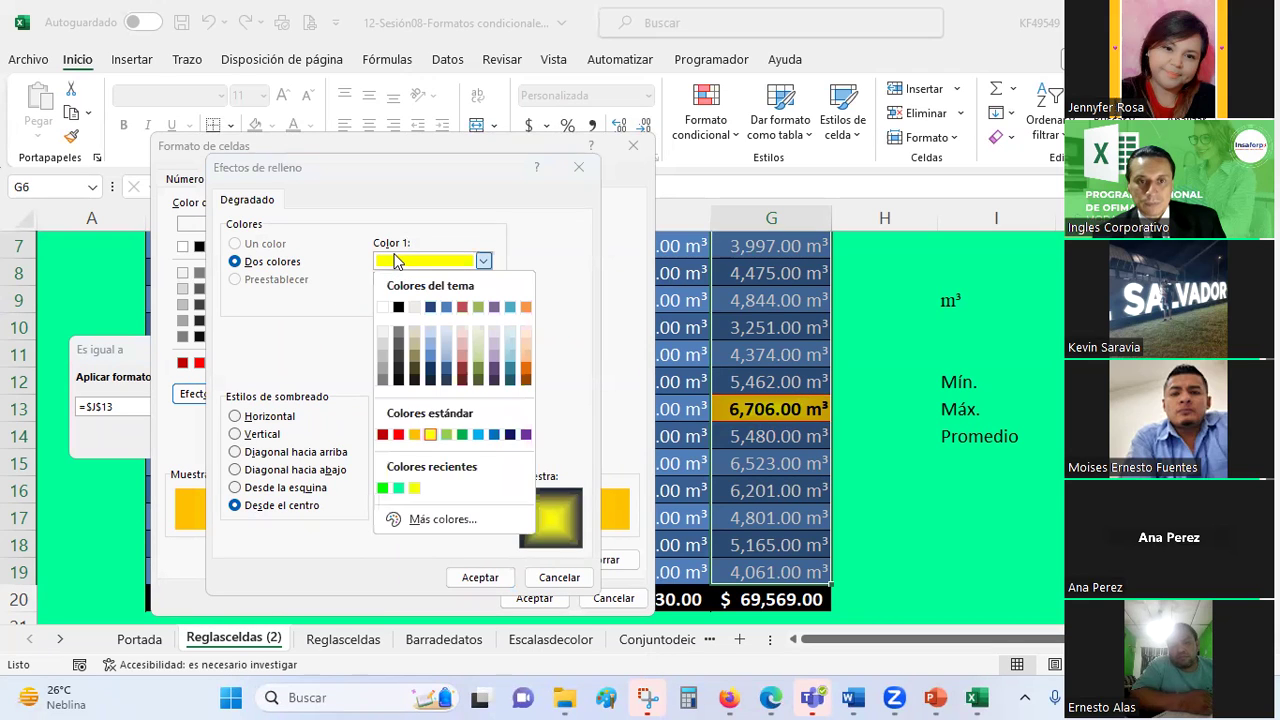
pyautogui.click(510, 435)
pyautogui.click(410, 300)
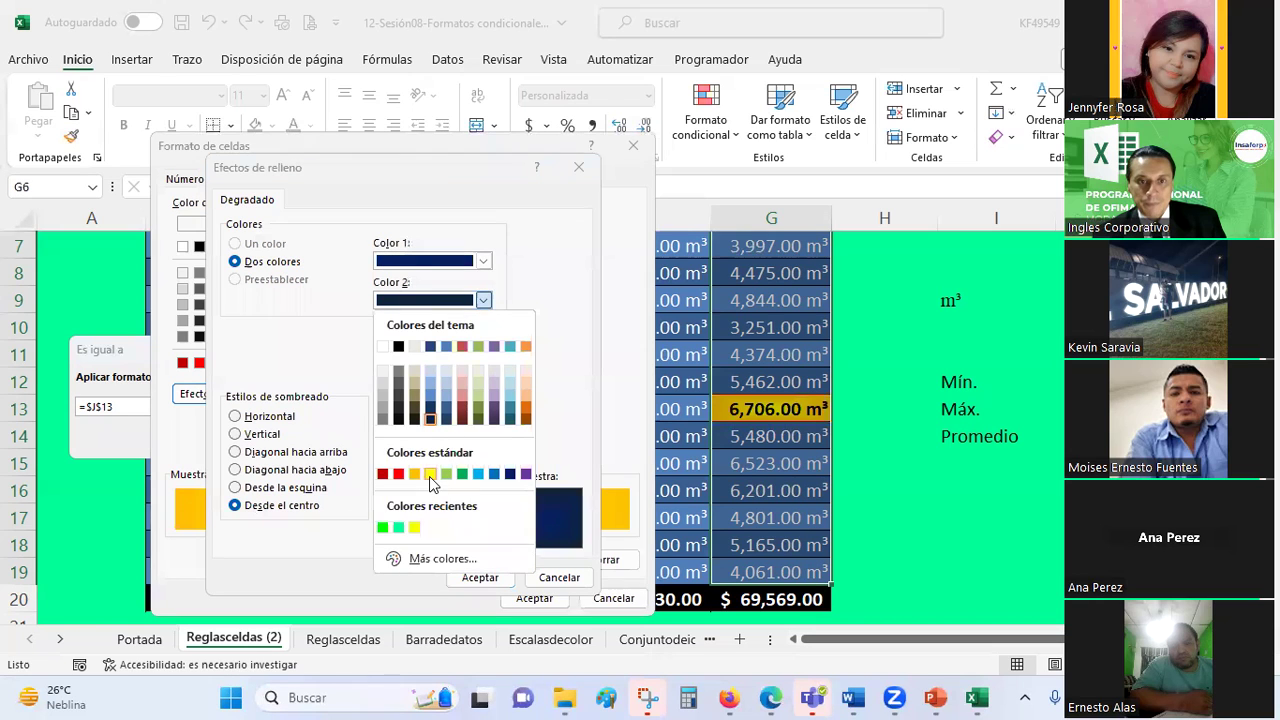
pyautogui.click(430, 474)
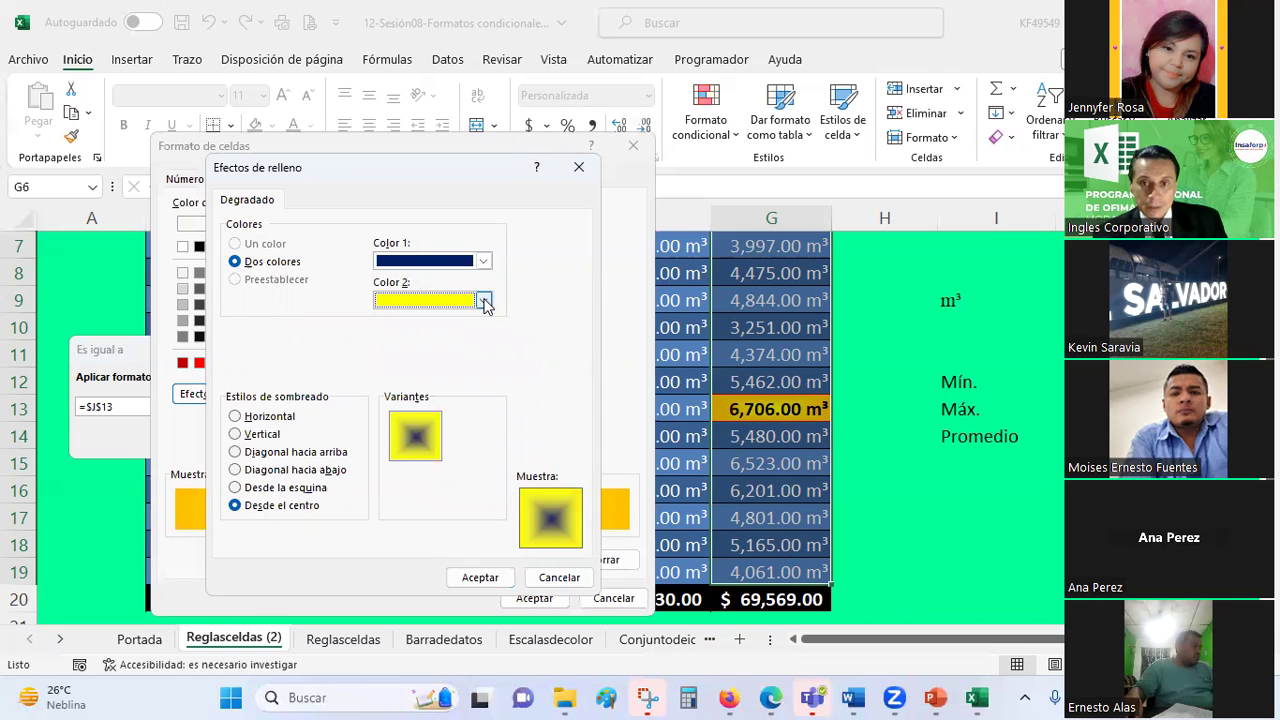
pyautogui.click(486, 577)
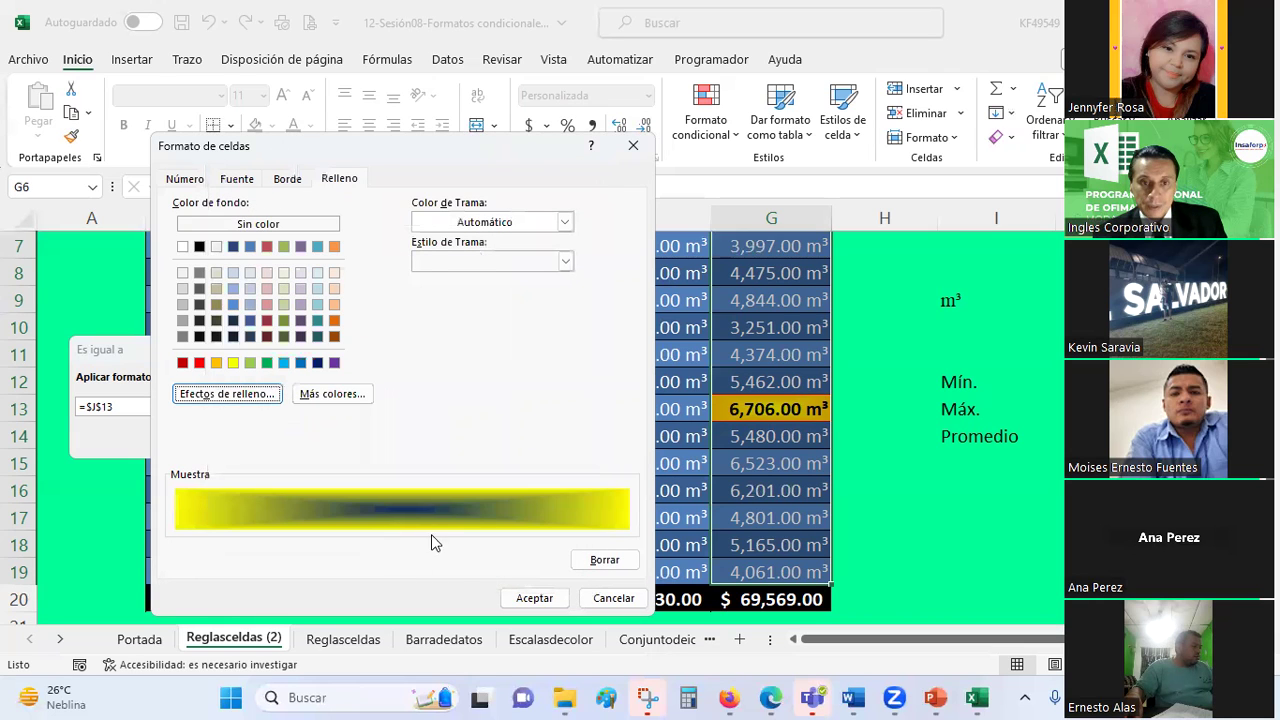
# - Change the highlight text colour and apply the rule to highlight the 6,706.00 m³ total
pyautogui.click(240, 178)
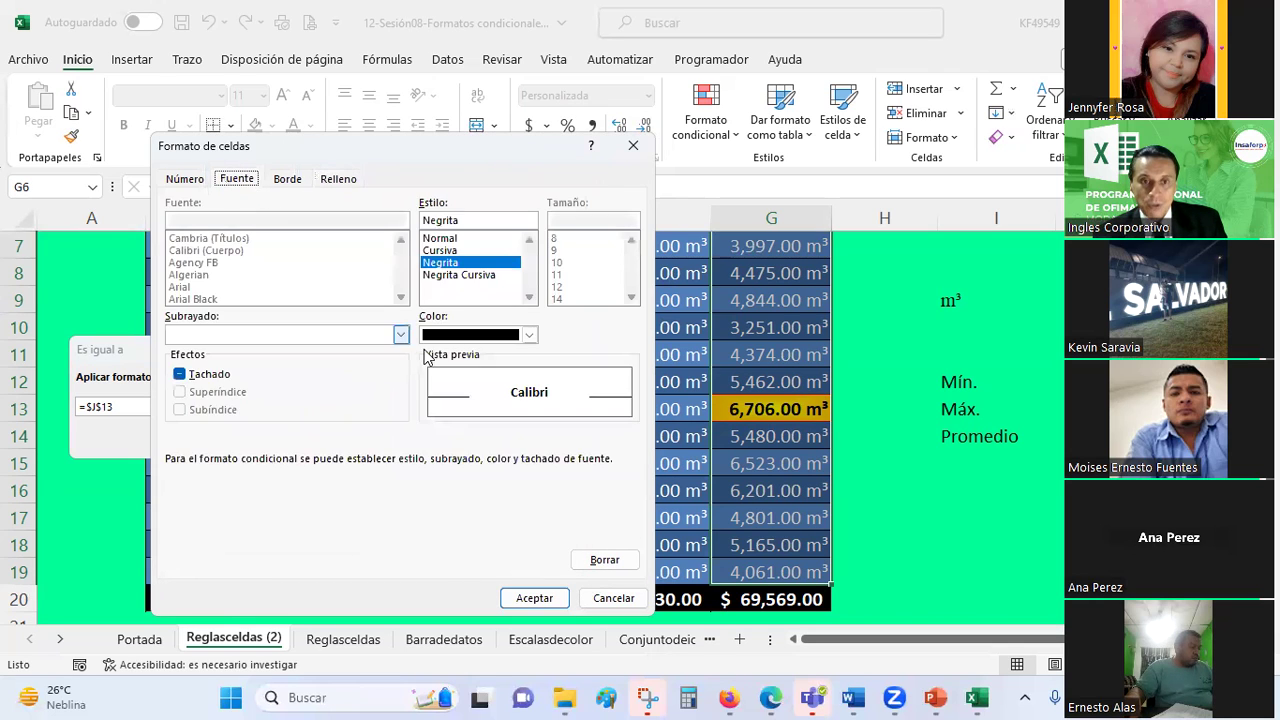
pyautogui.click(475, 336)
pyautogui.click(436, 410)
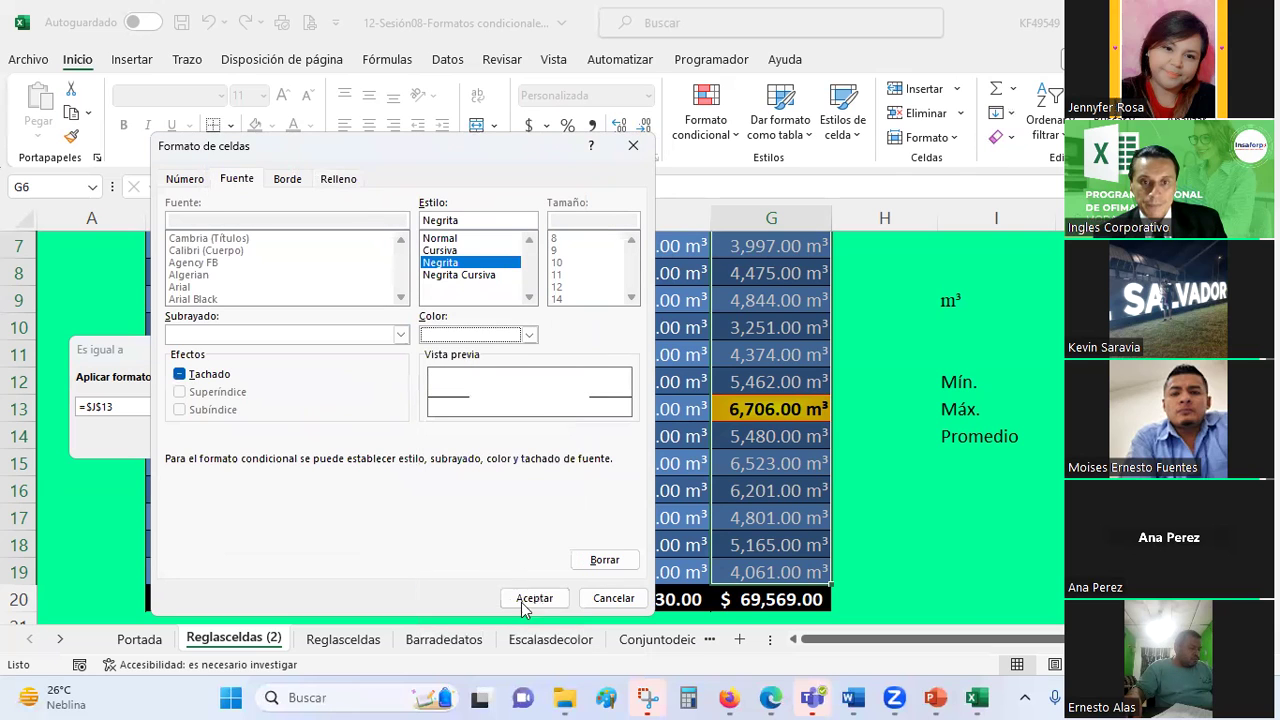
pyautogui.click(522, 604)
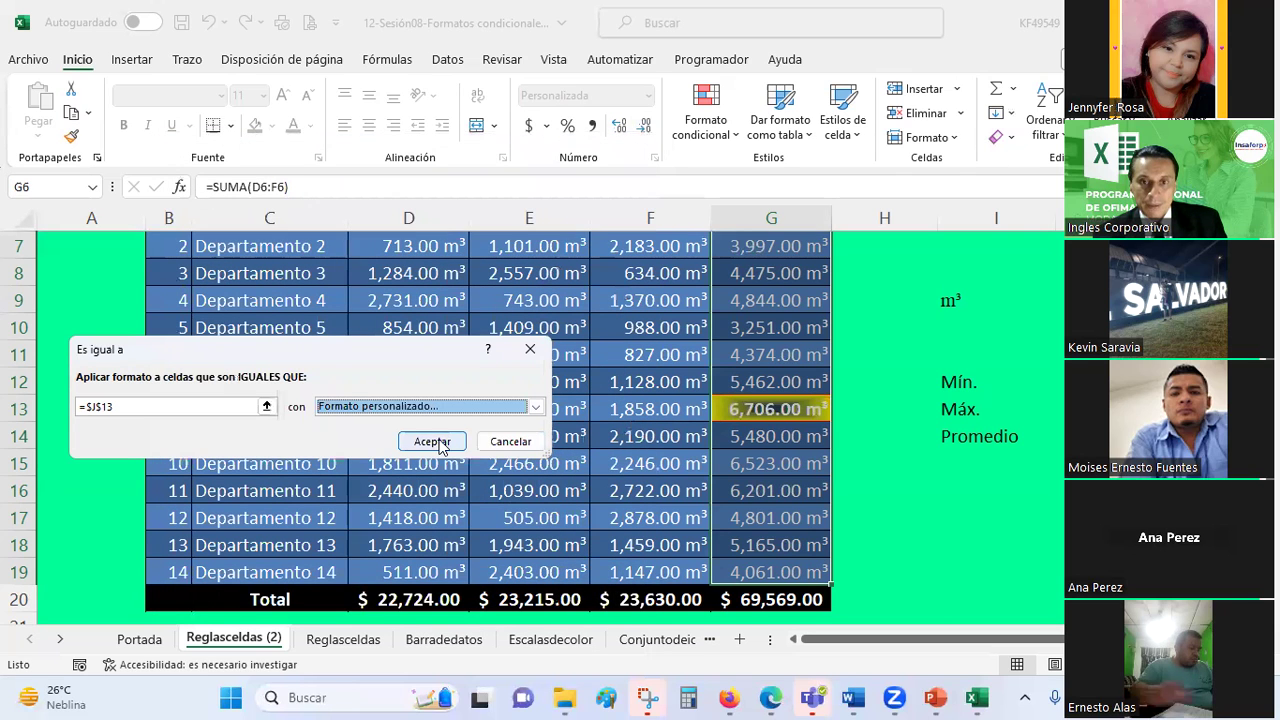
pyautogui.click(432, 441)
pyautogui.click(800, 490)
pyautogui.click(915, 515)
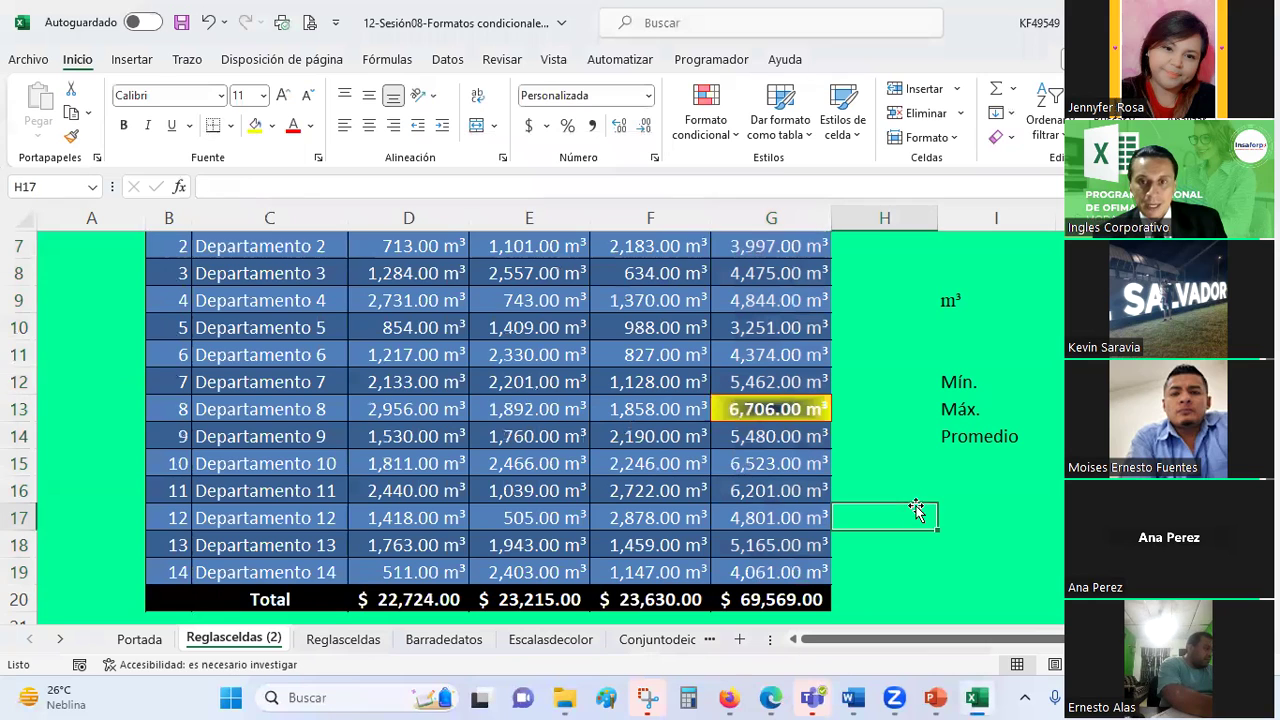
pyautogui.click(785, 410)
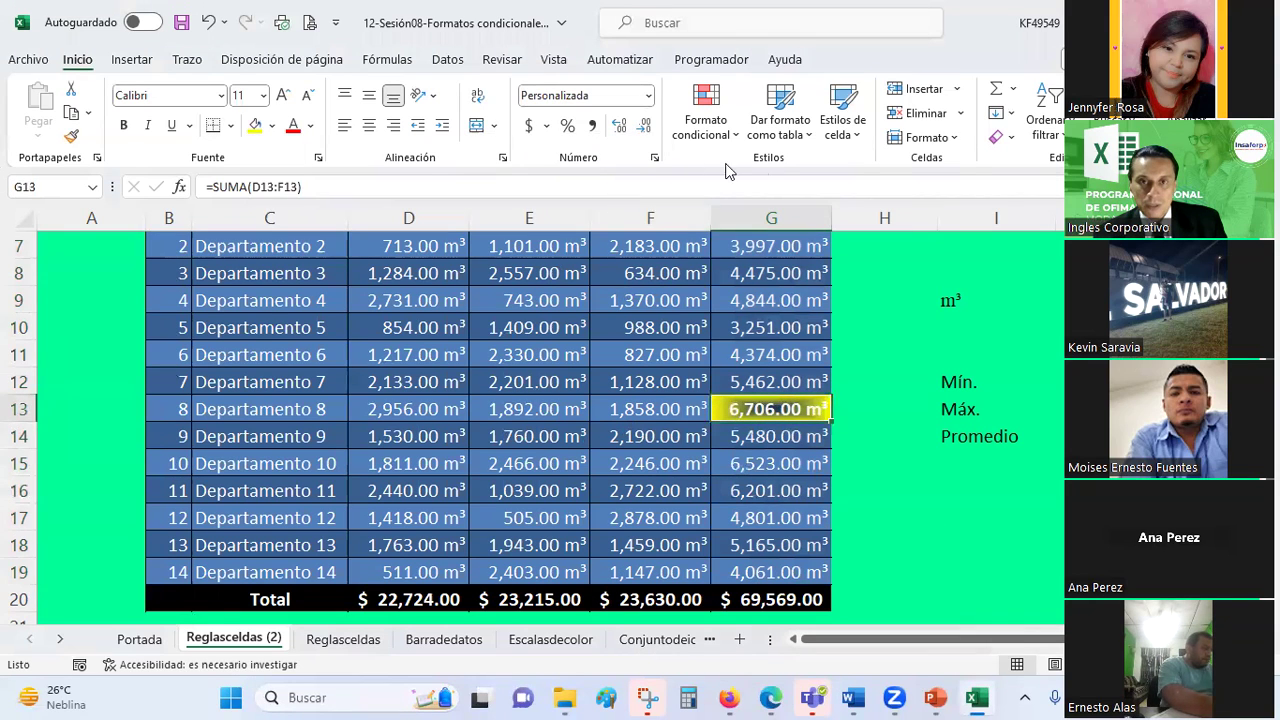
pyautogui.click(908, 543)
pyautogui.click(769, 400)
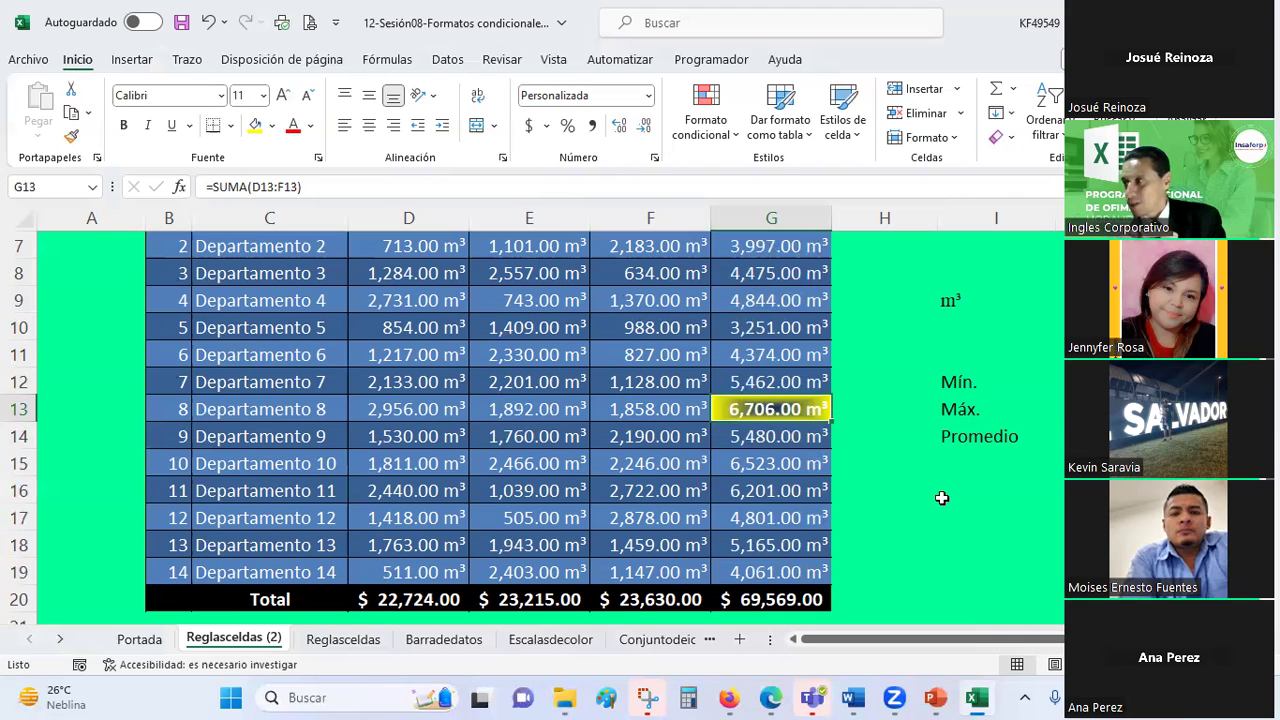
# - Select the TOTAL values G6:G19 and start an 'Es igual a' highlight rule
pyautogui.scroll(1, 874, 446)
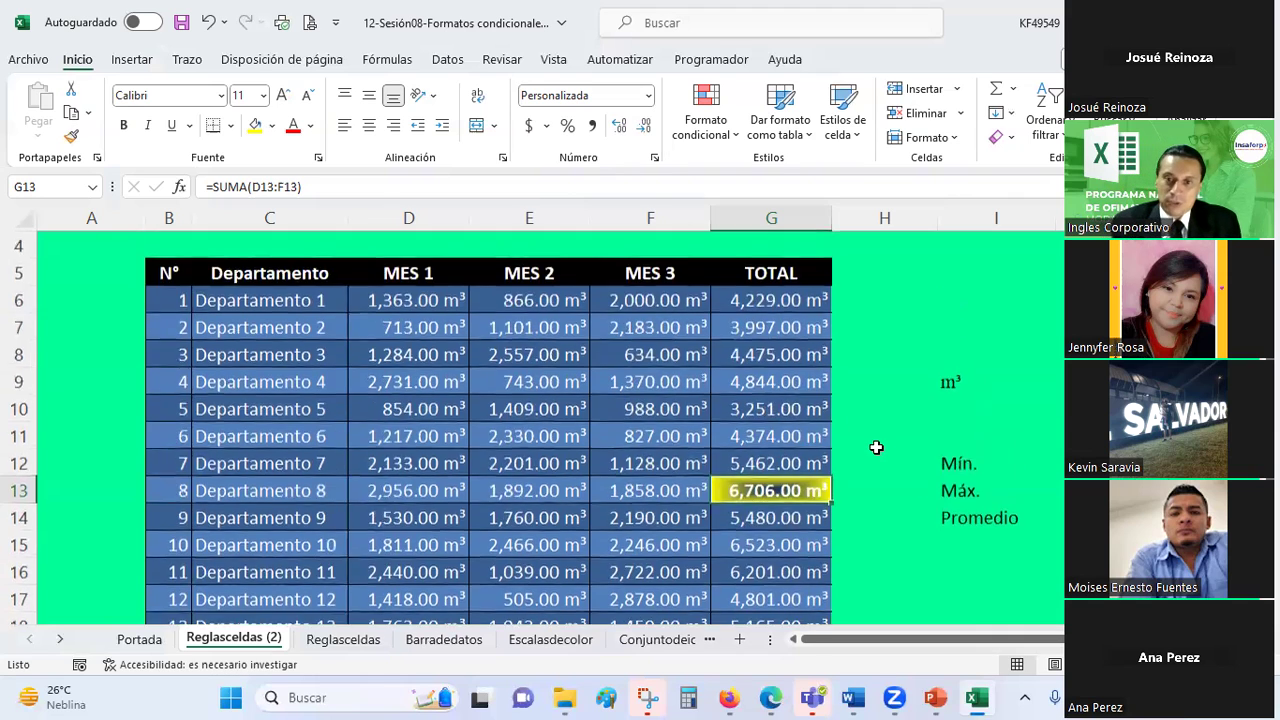
pyautogui.moveTo(765, 296); pyautogui.dragTo(771, 545)
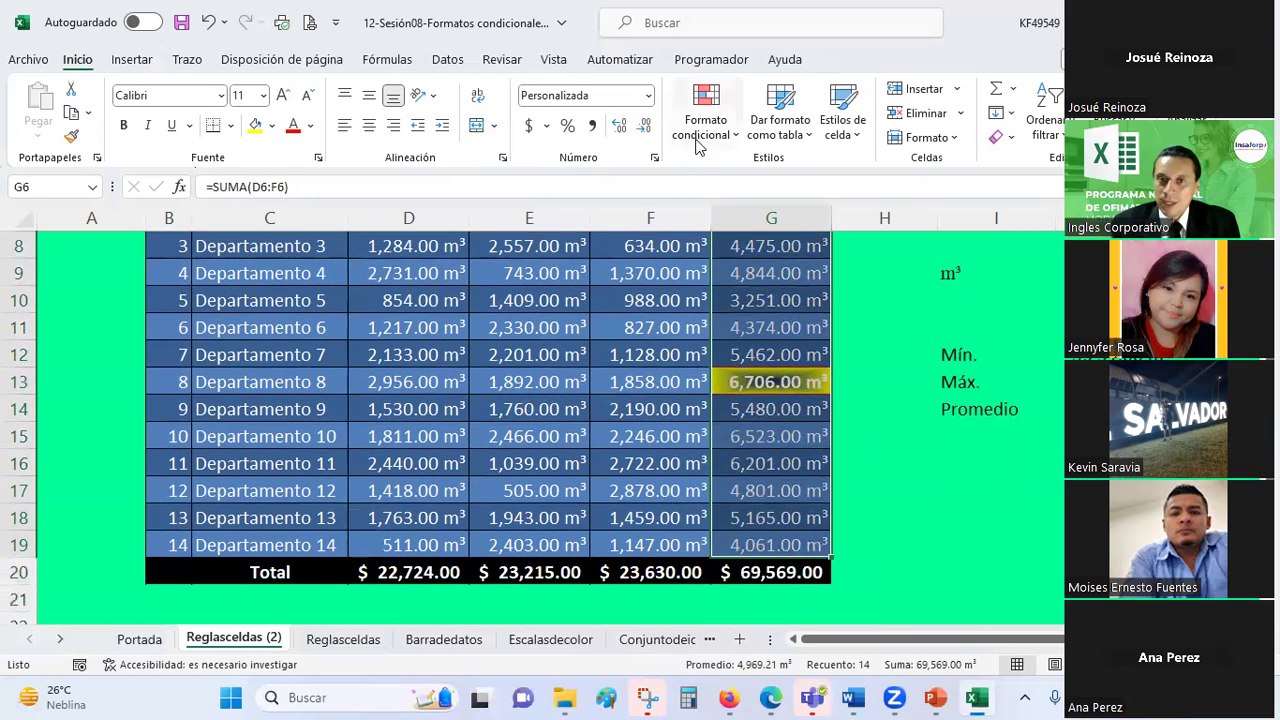
pyautogui.click(709, 137)
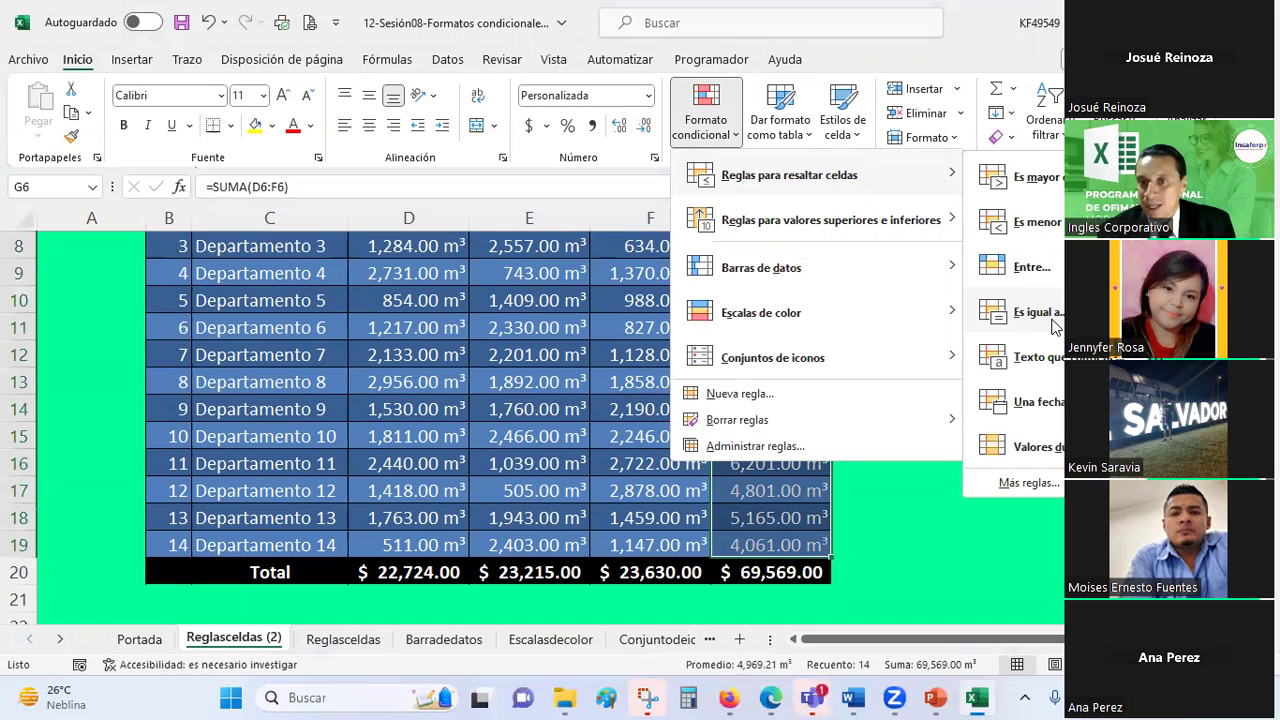
pyautogui.click(1040, 314)
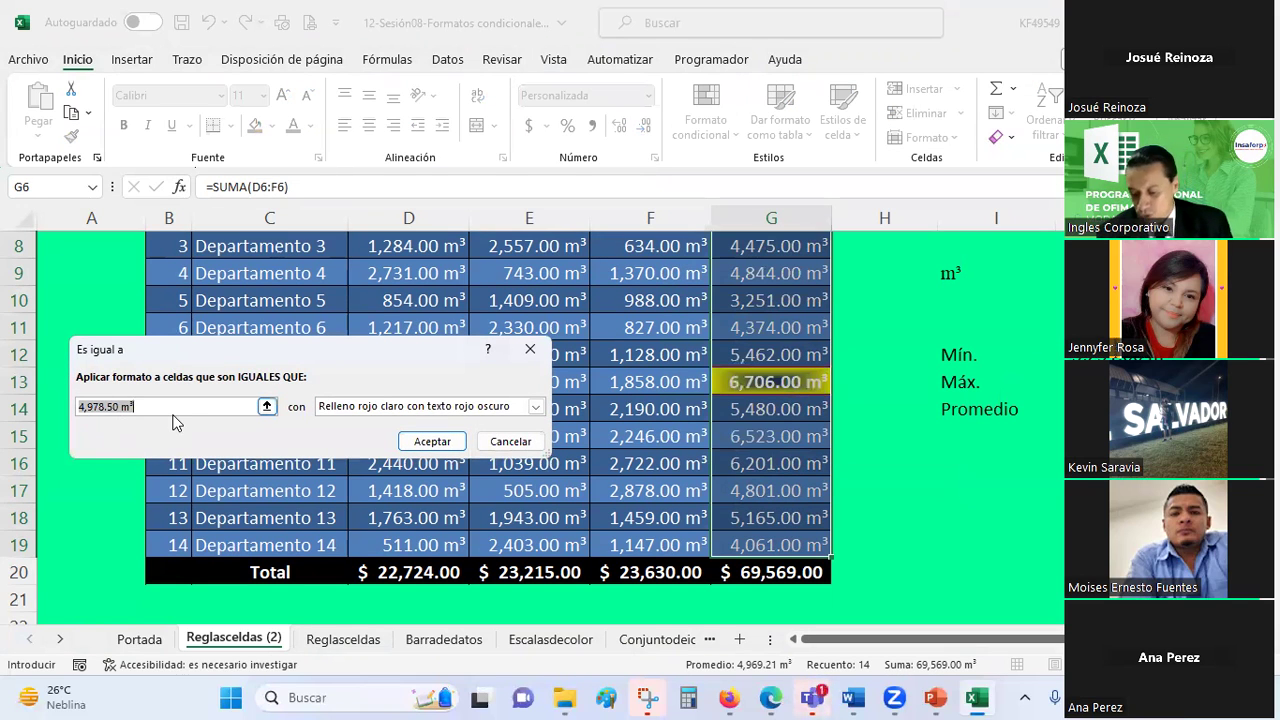
# - Set the rule to compare against =$J$12 and show its format choices
pyautogui.press('BackSpace')
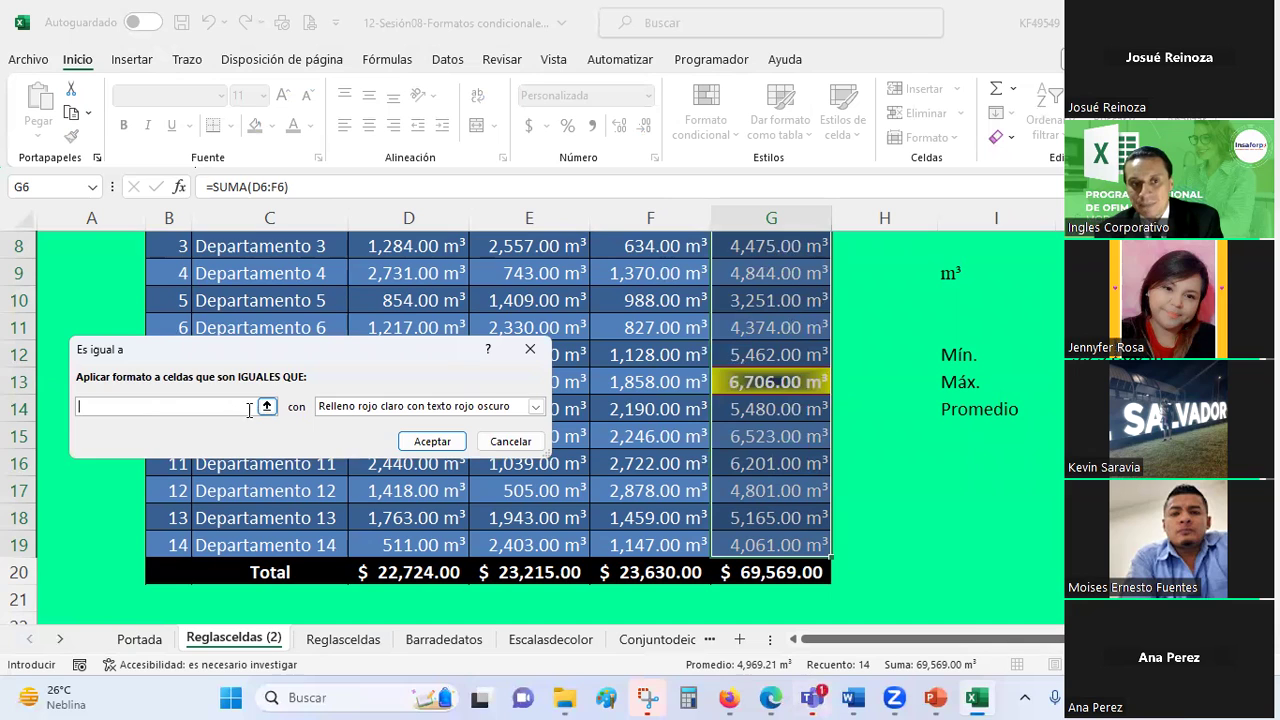
pyautogui.click(267, 406)
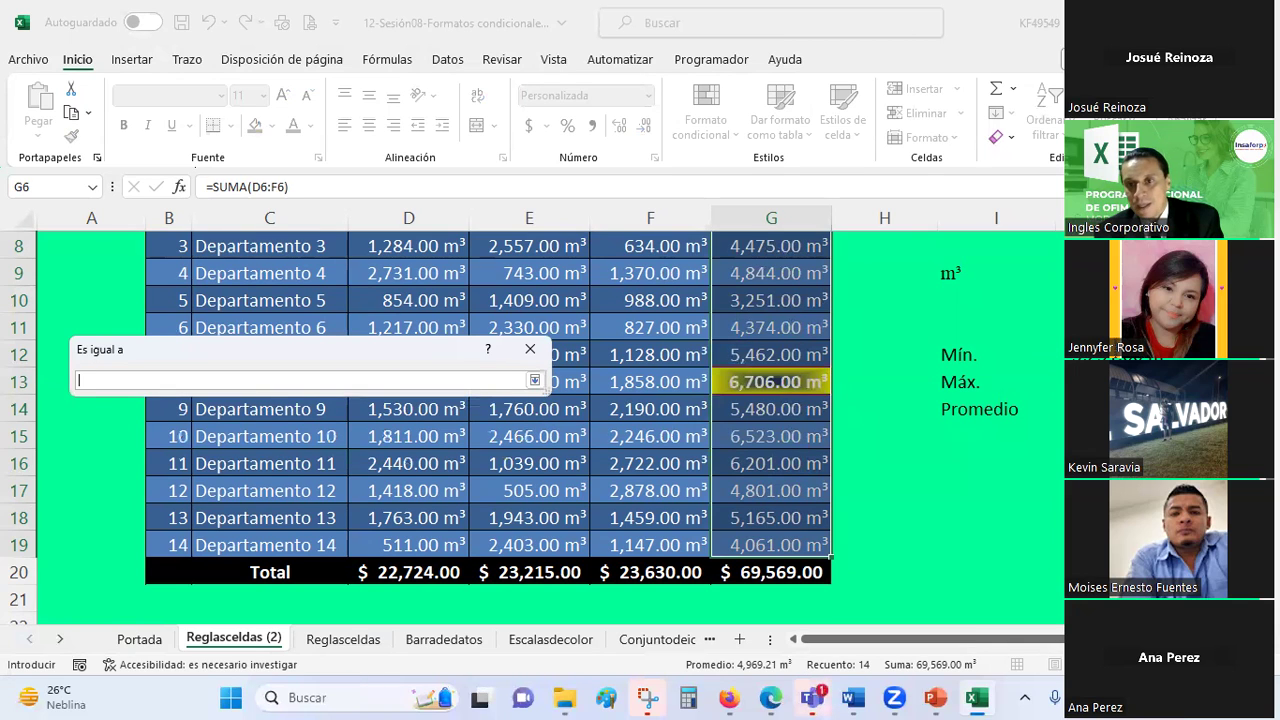
pyautogui.click(1059, 355)
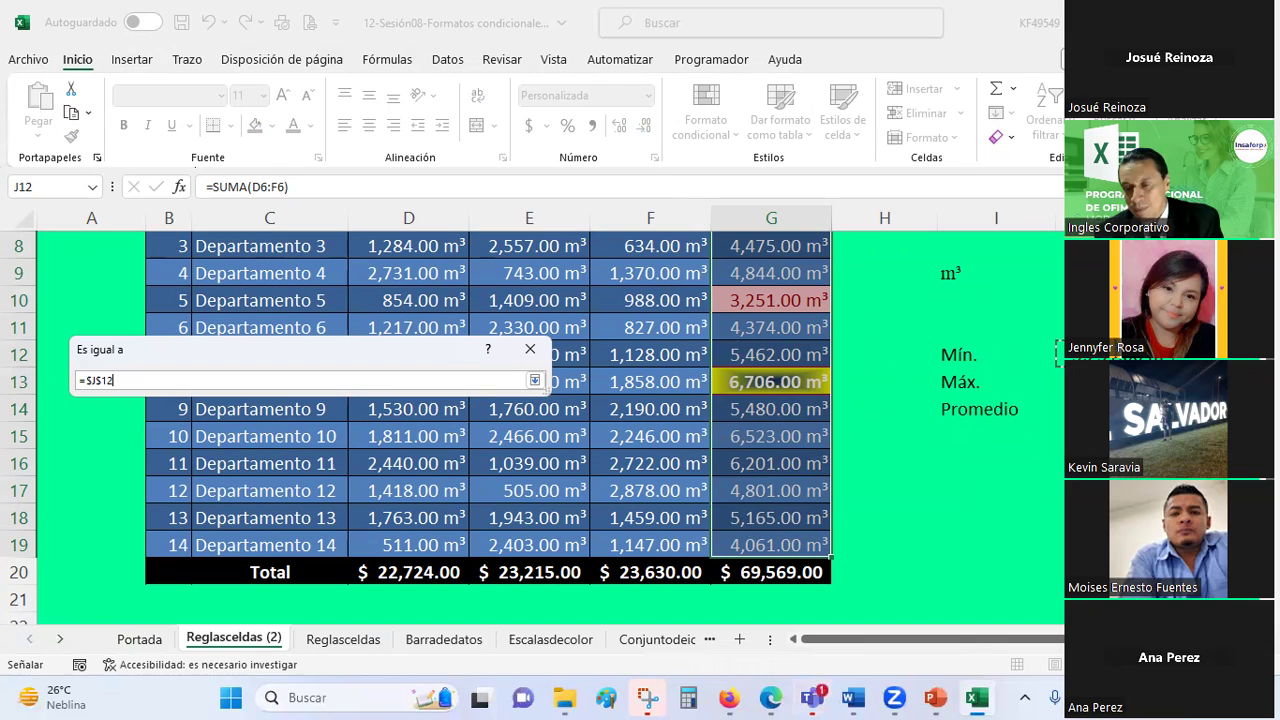
pyautogui.click(535, 381)
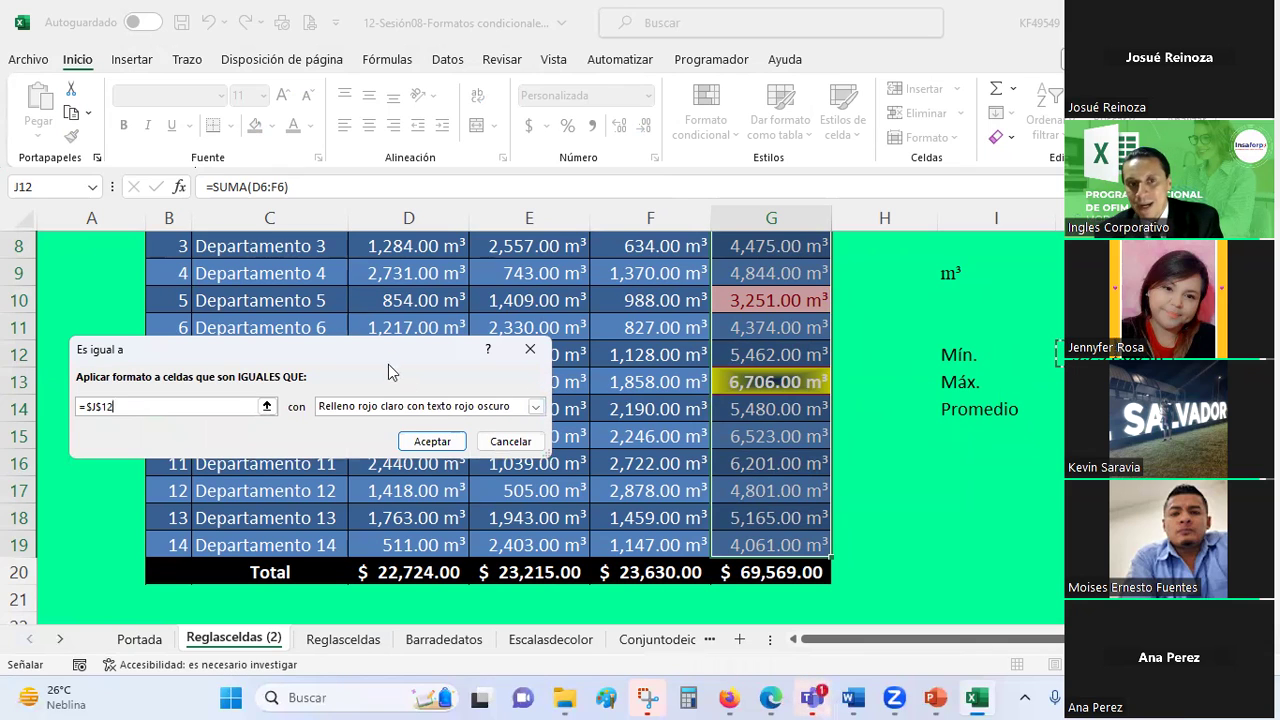
pyautogui.moveTo(372, 349); pyautogui.dragTo(349, 262)
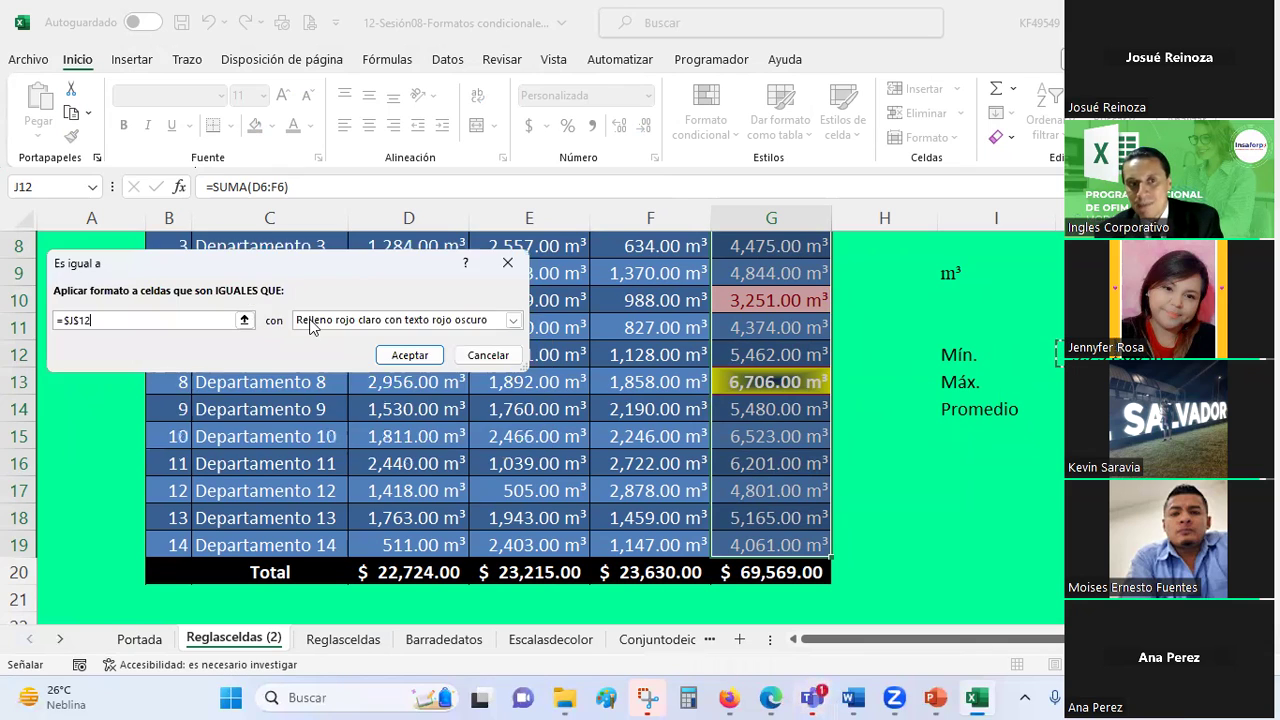
pyautogui.click(513, 320)
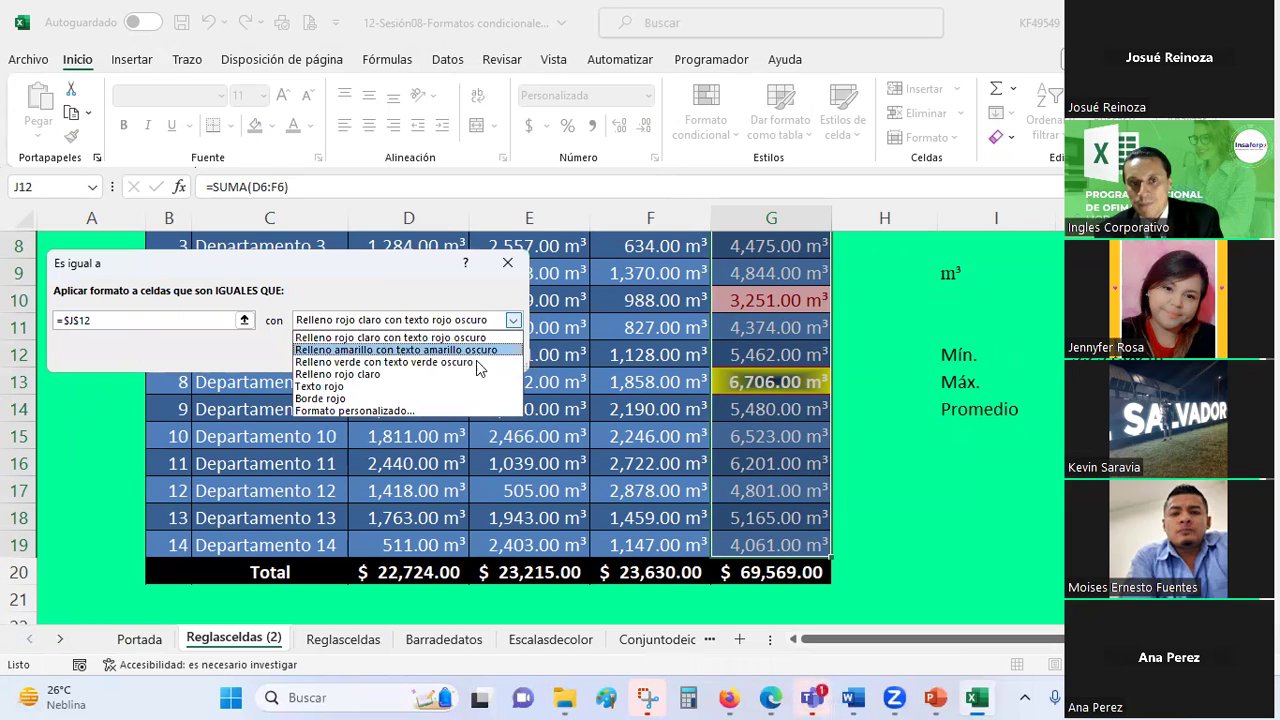
# - Choose Formato personalizado and make the highlight text bold
pyautogui.click(343, 412)
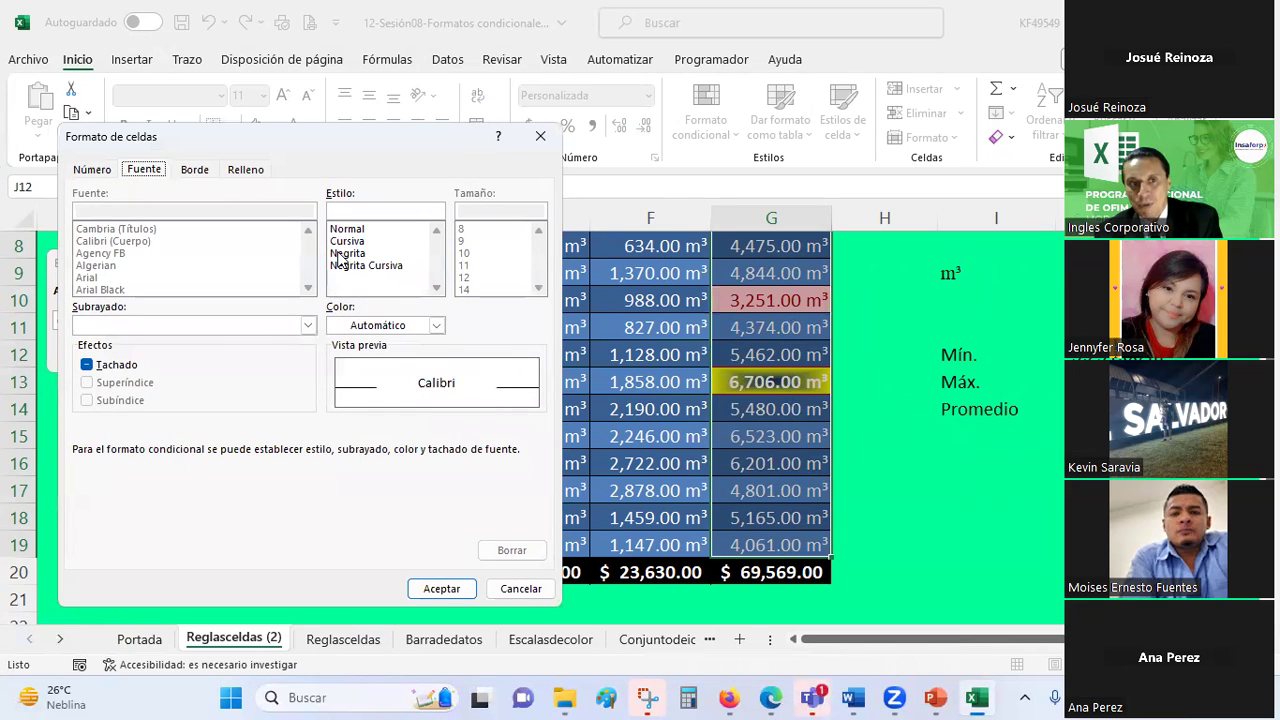
pyautogui.click(340, 254)
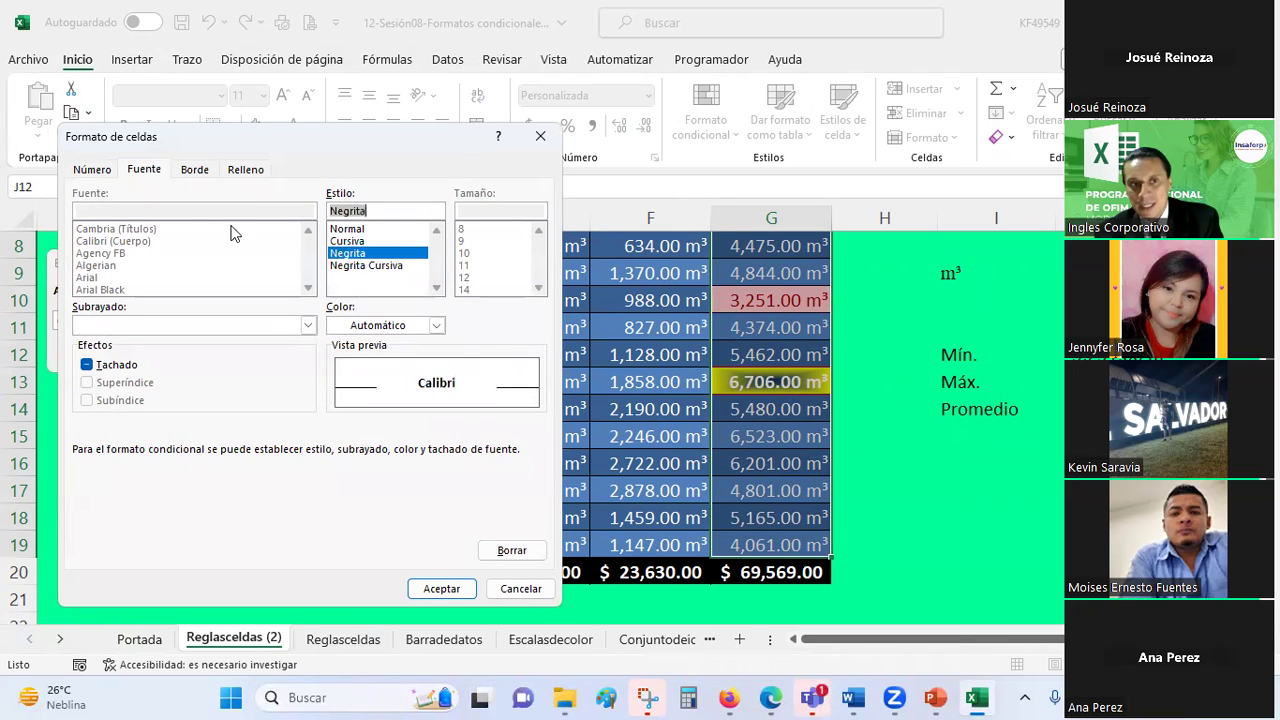
pyautogui.click(96, 170)
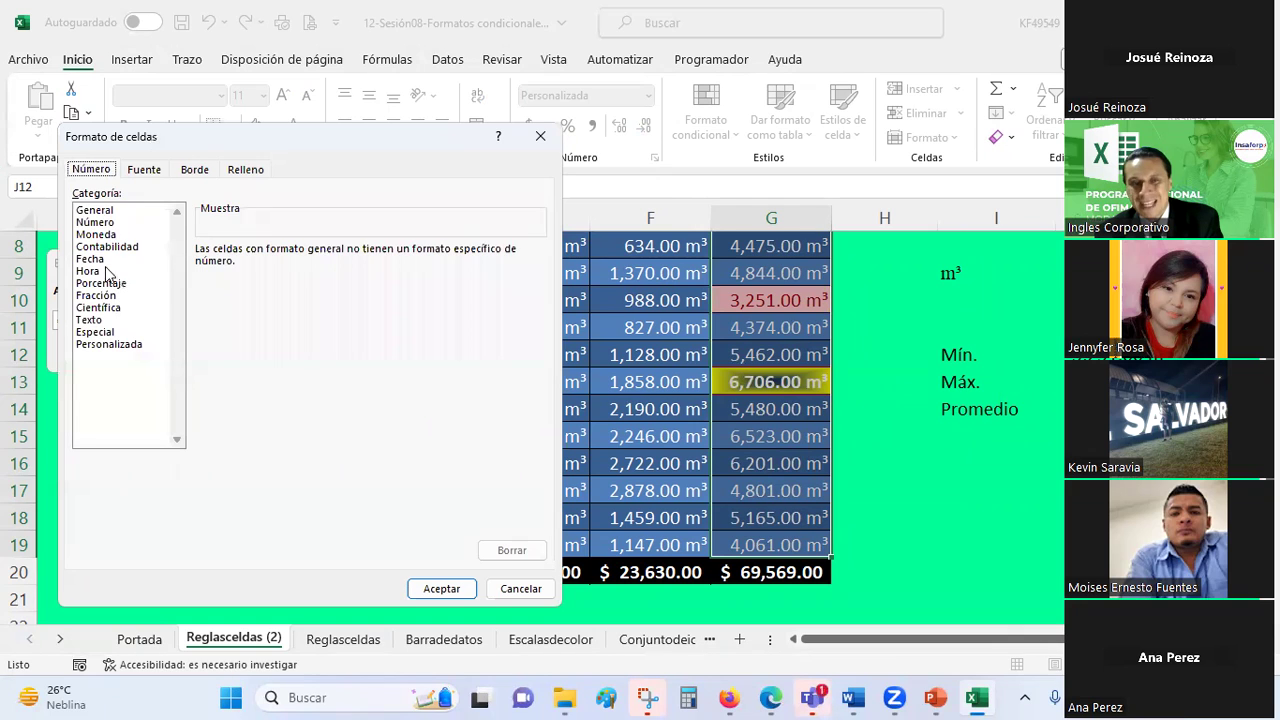
pyautogui.click(153, 172)
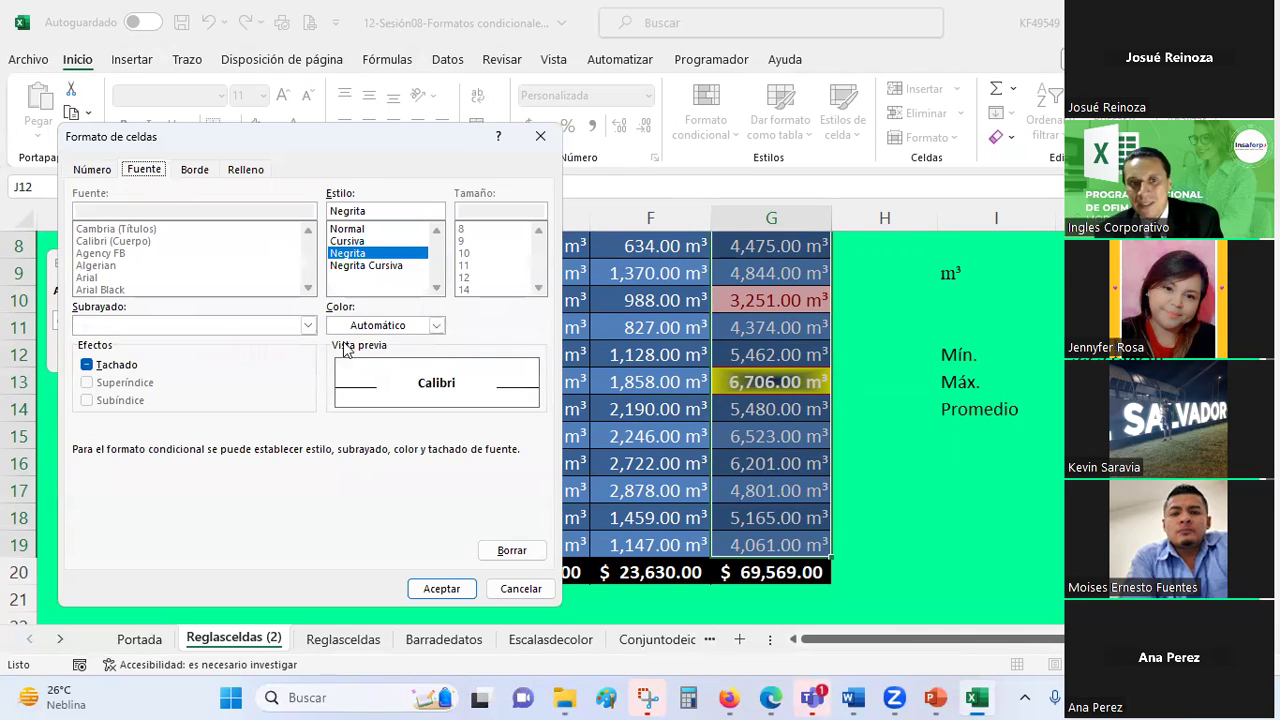
# - Add purple borders on the top, left, bottom and right
pyautogui.click(190, 170)
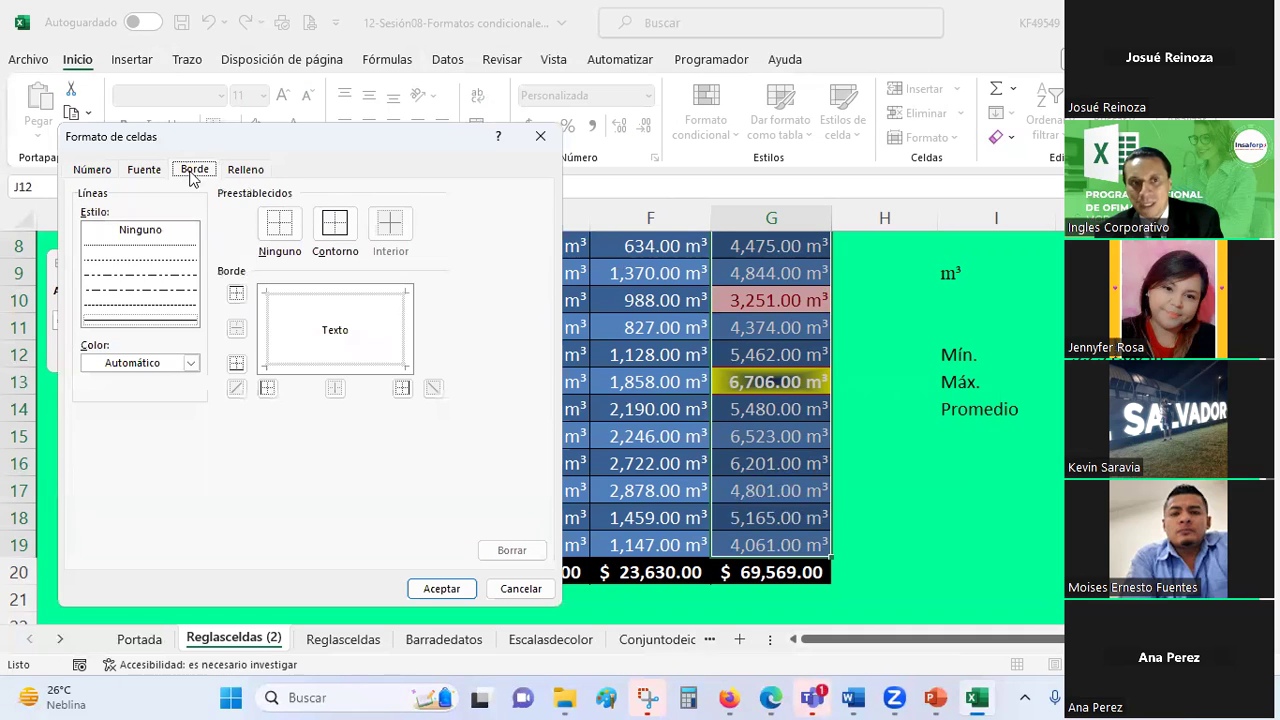
pyautogui.click(190, 363)
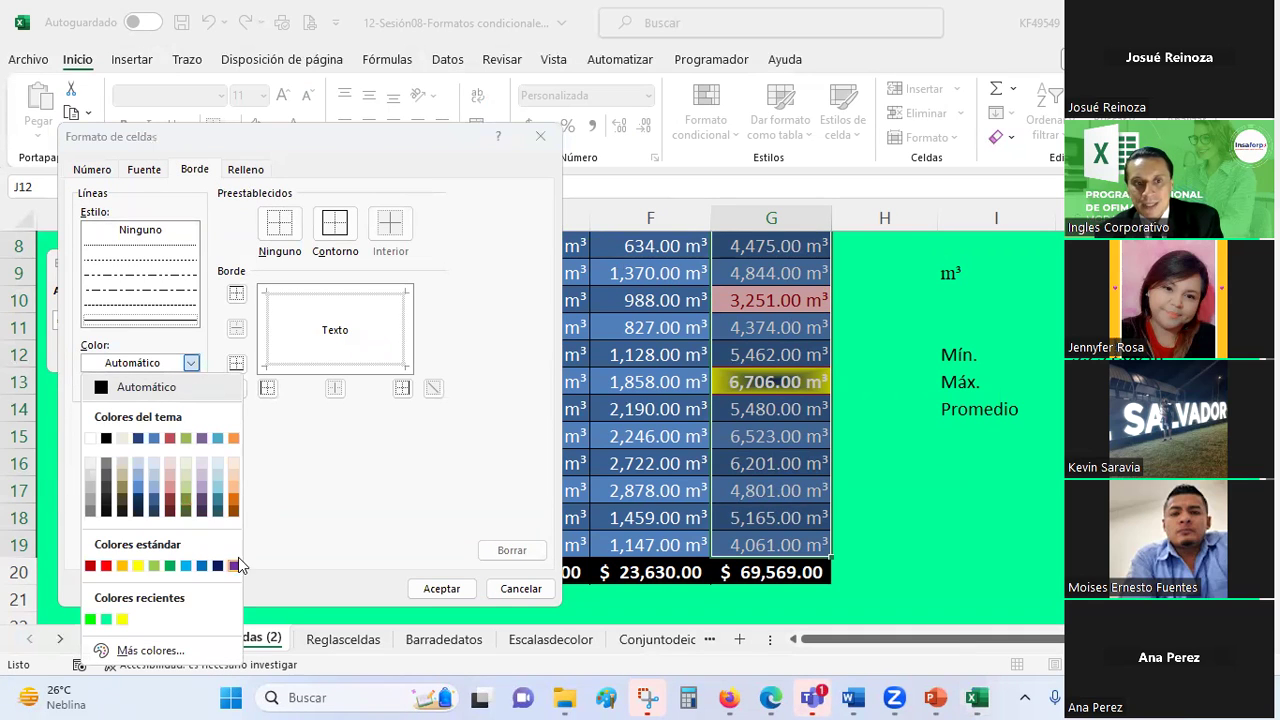
pyautogui.click(234, 566)
pyautogui.click(274, 319)
pyautogui.click(266, 332)
pyautogui.click(288, 366)
pyautogui.click(409, 344)
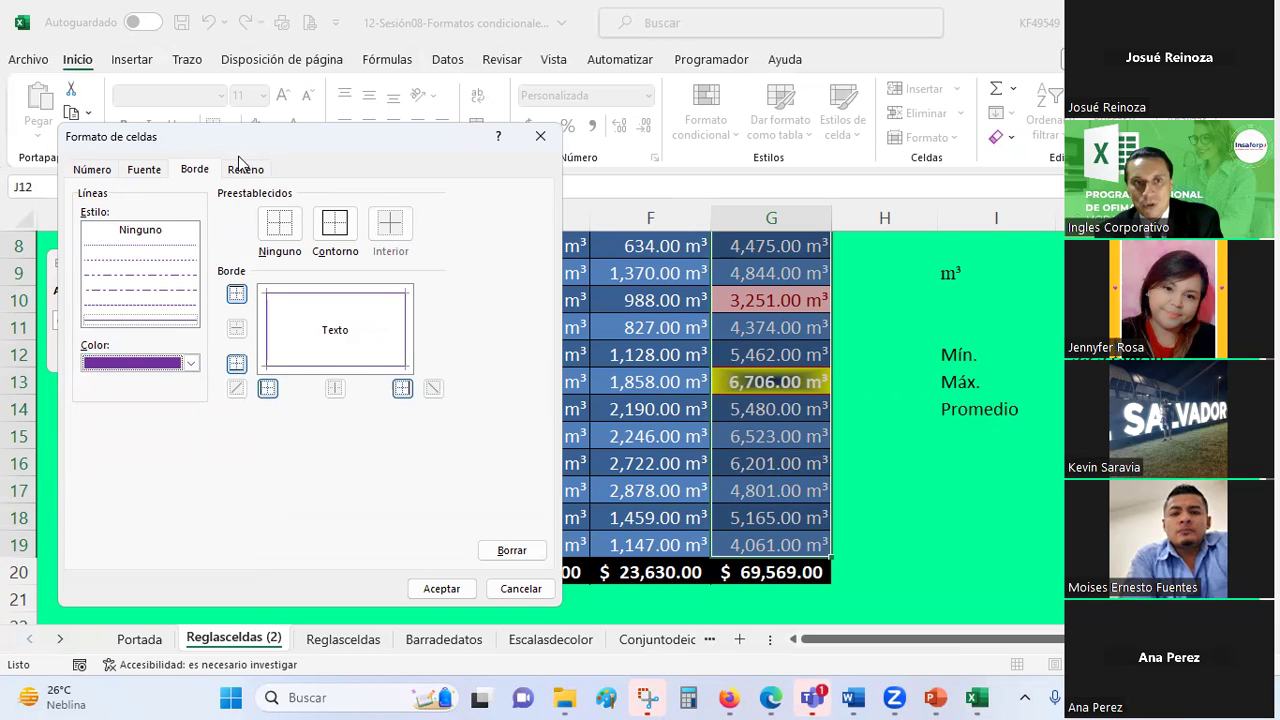
# - Set the fill pattern style to the light dotted Atenuado 6.25%
pyautogui.click(245, 169)
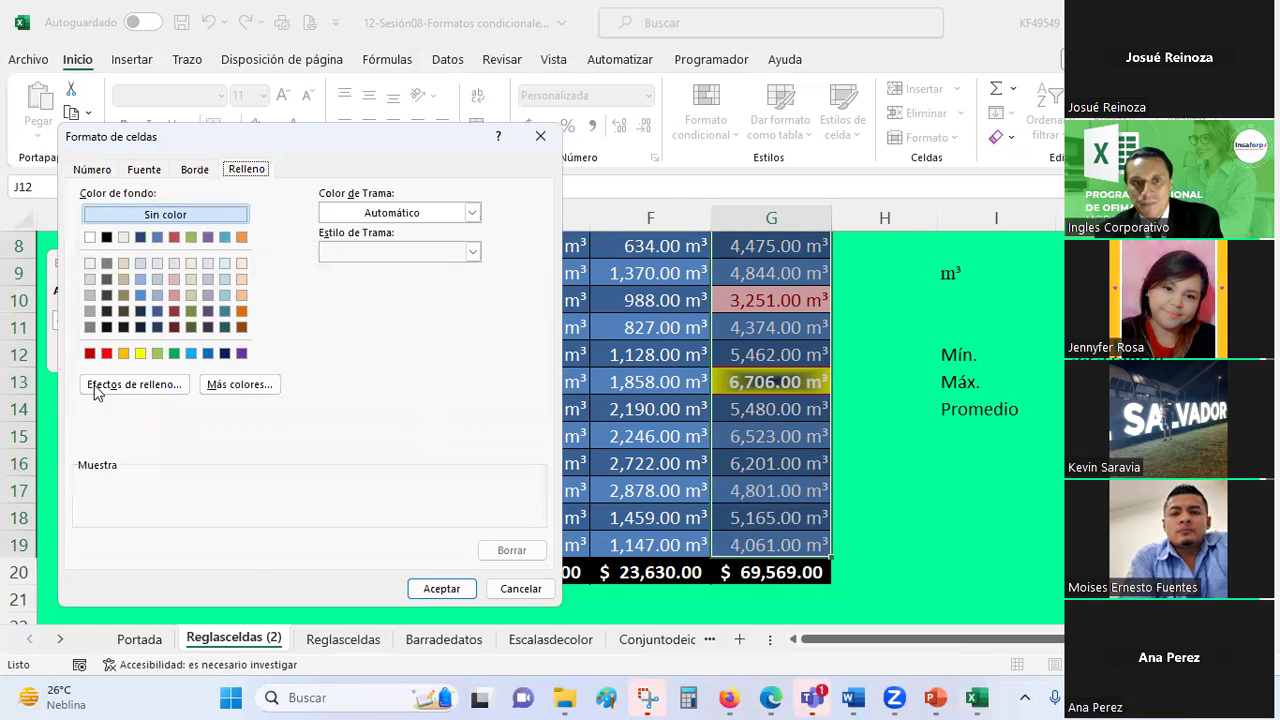
pyautogui.click(472, 213)
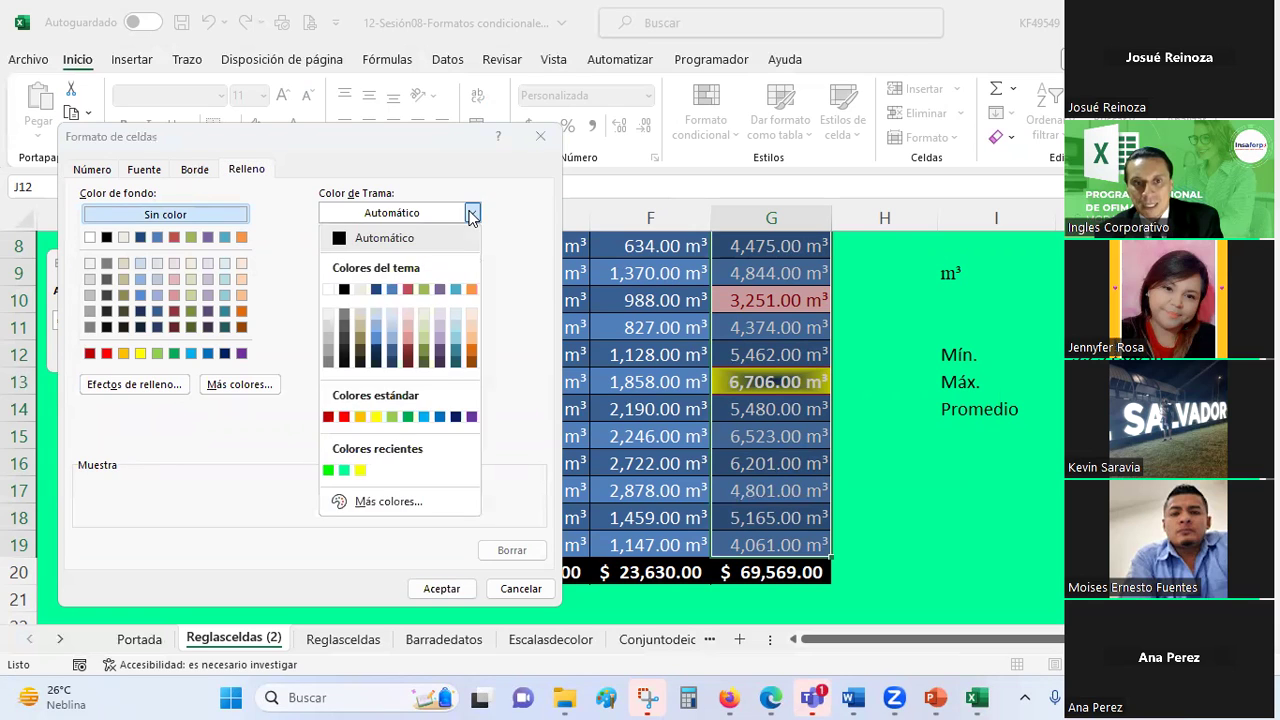
pyautogui.click(472, 214)
pyautogui.click(472, 252)
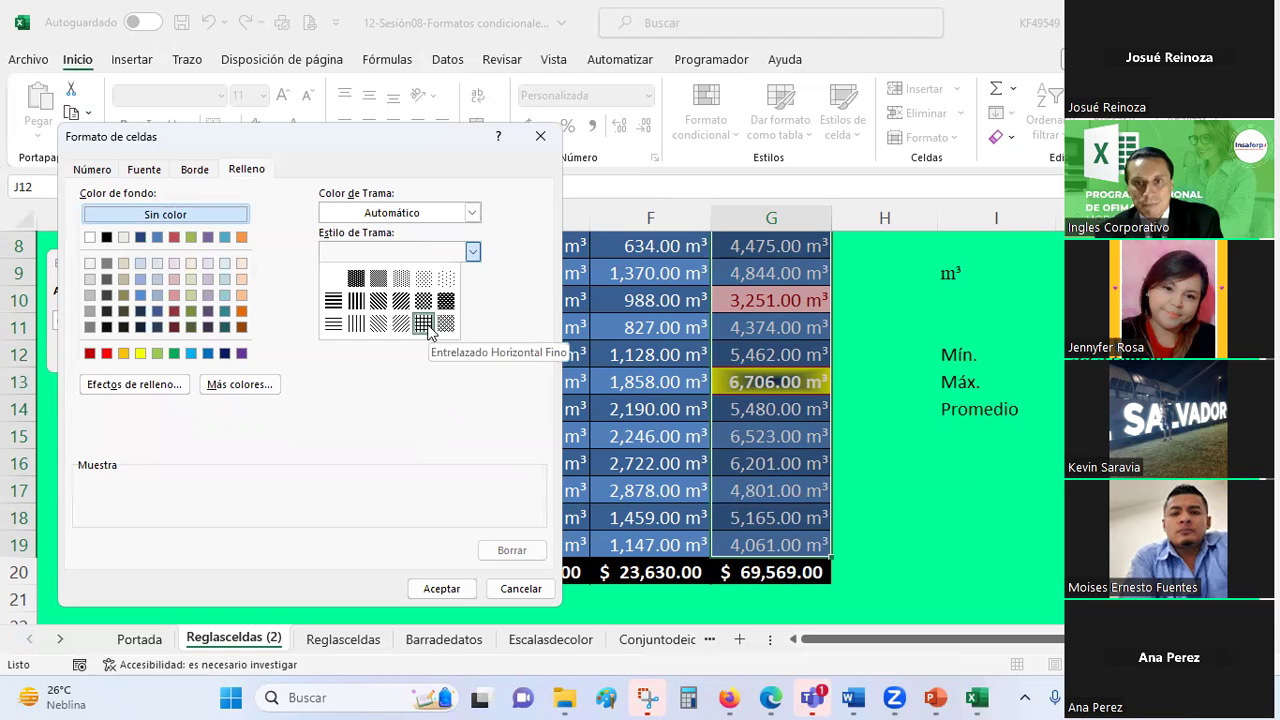
pyautogui.click(427, 326)
pyautogui.click(473, 252)
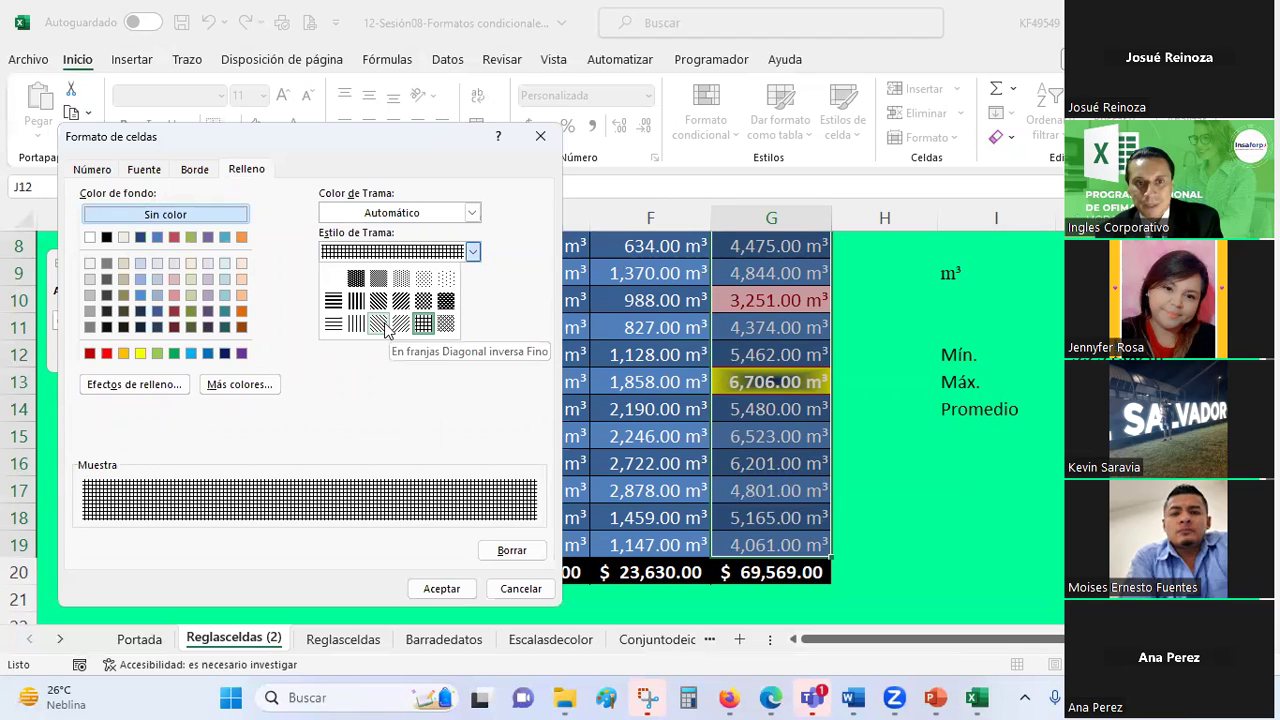
pyautogui.click(446, 278)
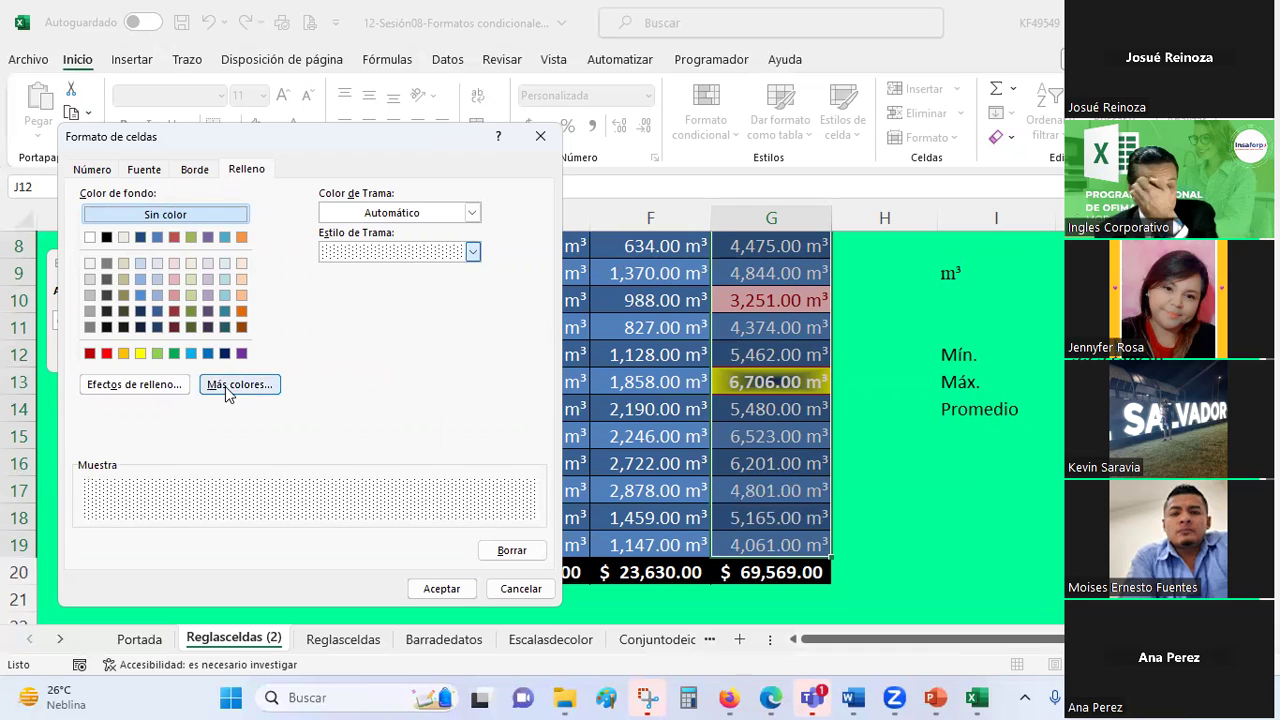
pyautogui.click(139, 385)
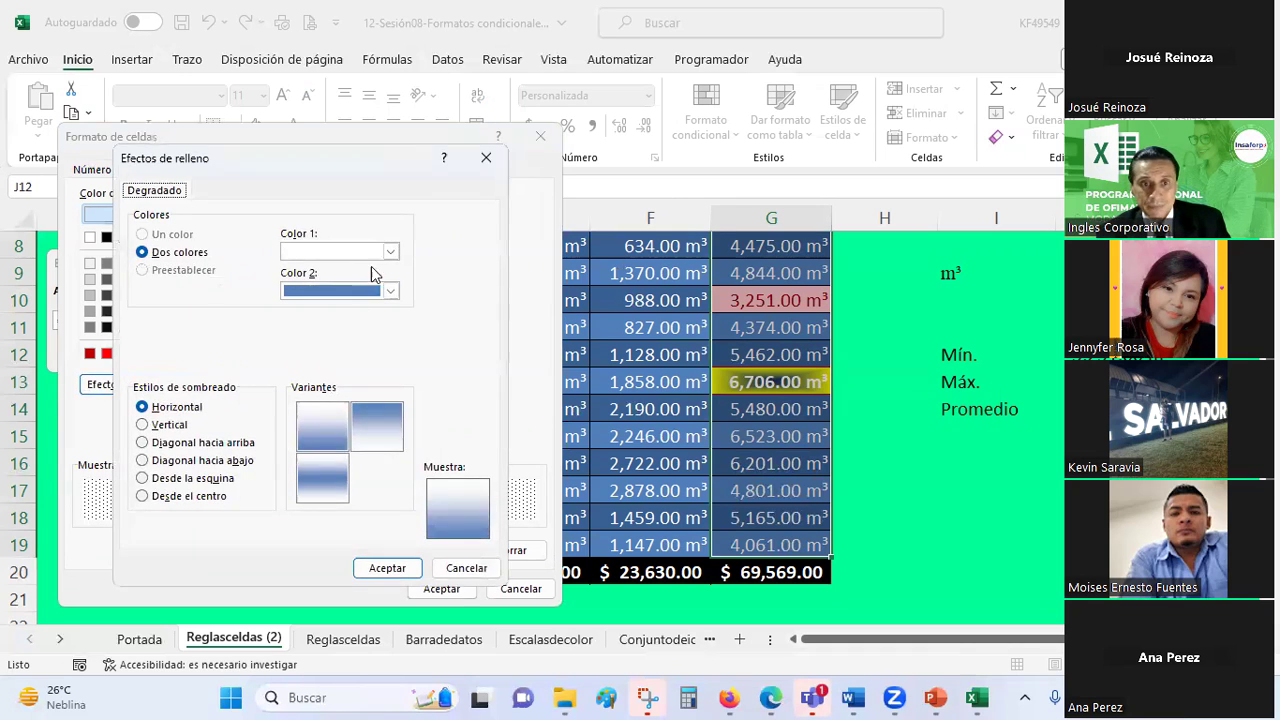
# - Set a black-to-purple gradient fill shaded from the centre
pyautogui.click(389, 252)
pyautogui.click(389, 252)
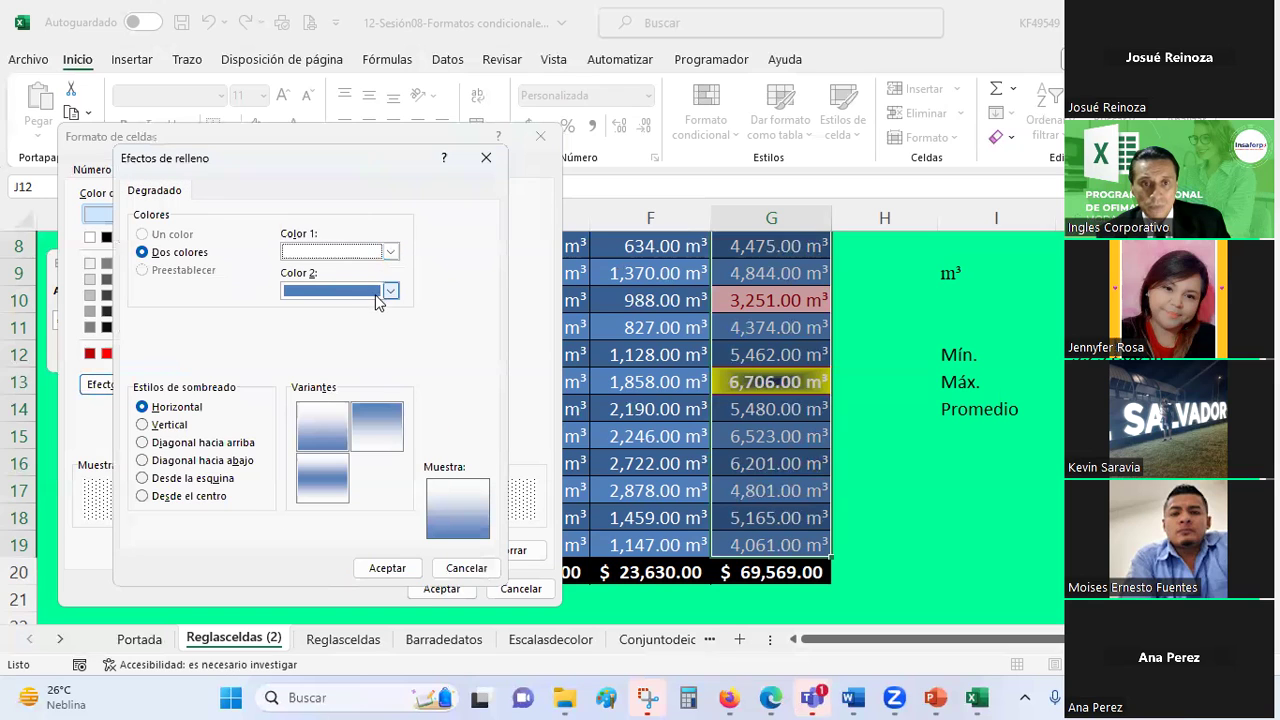
pyautogui.click(391, 292)
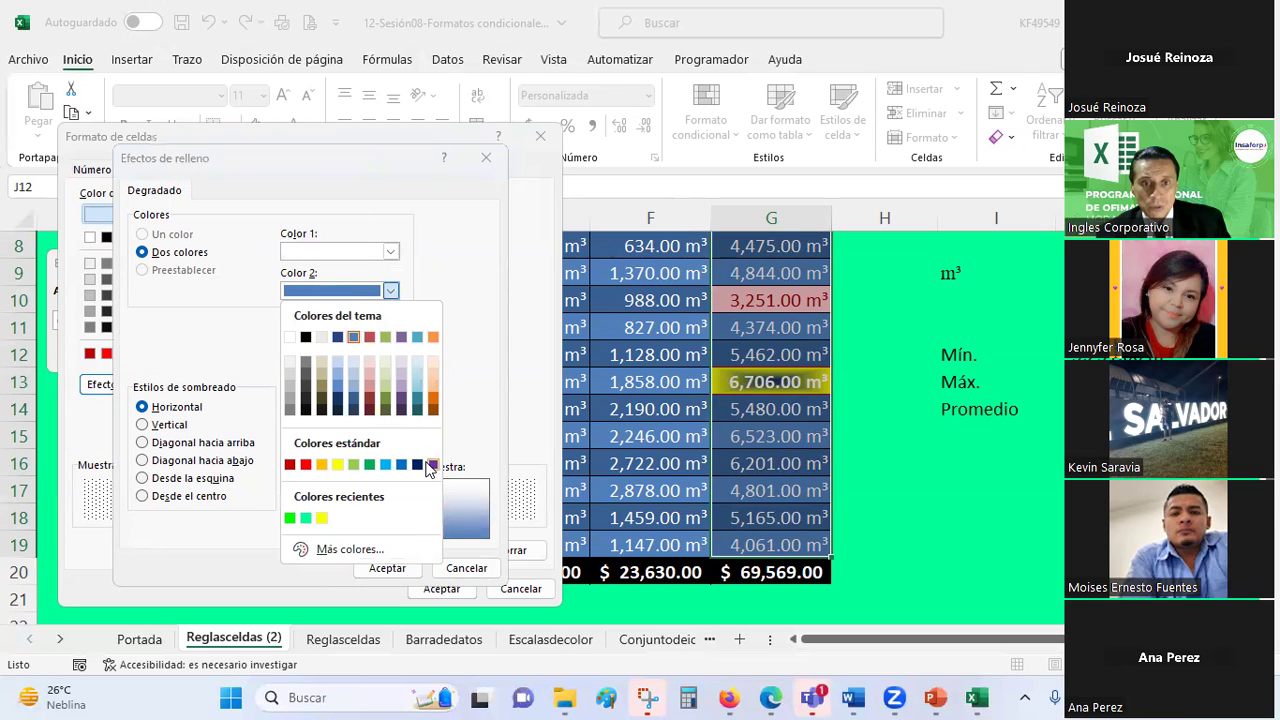
pyautogui.click(435, 465)
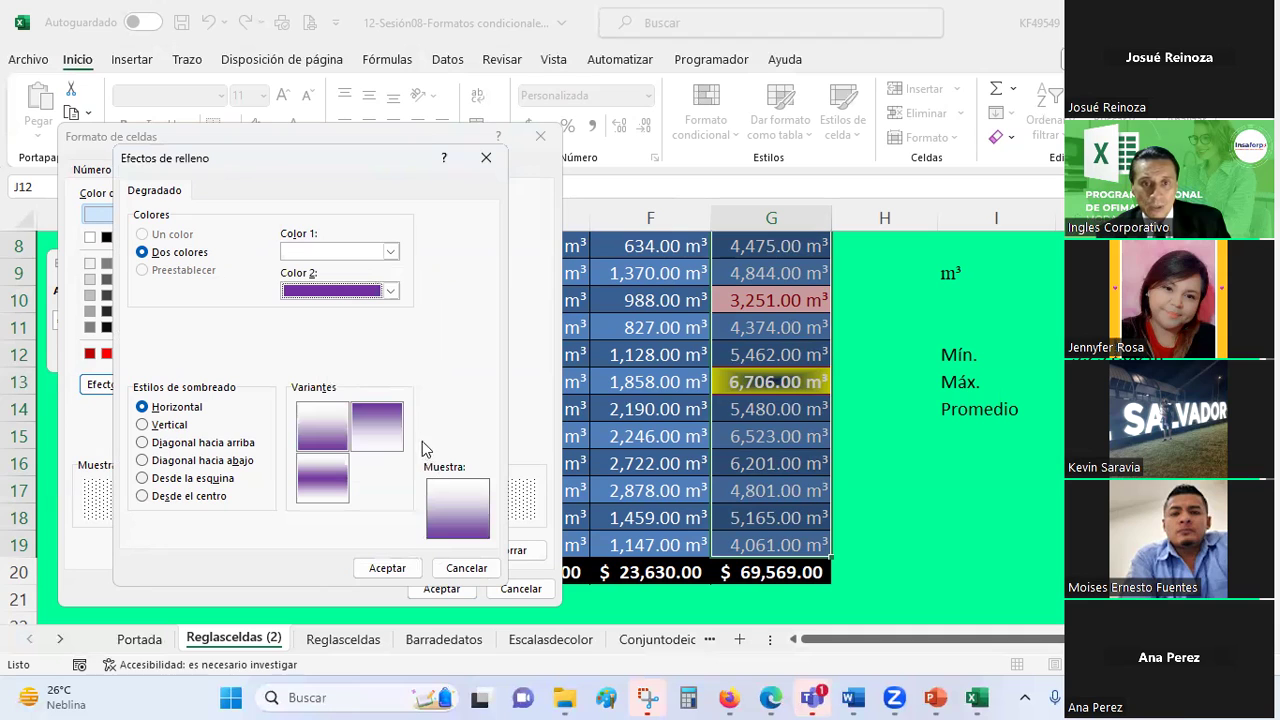
pyautogui.click(390, 252)
pyautogui.click(305, 297)
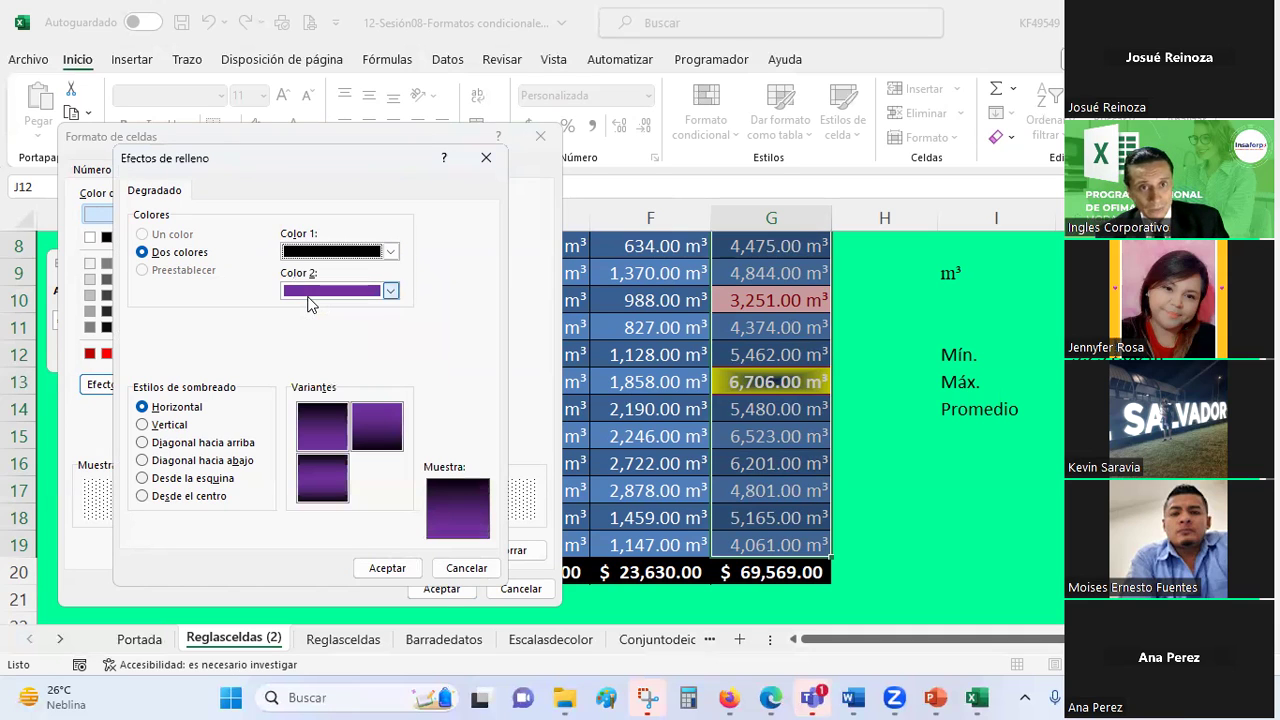
pyautogui.click(184, 480)
pyautogui.click(181, 461)
pyautogui.click(172, 442)
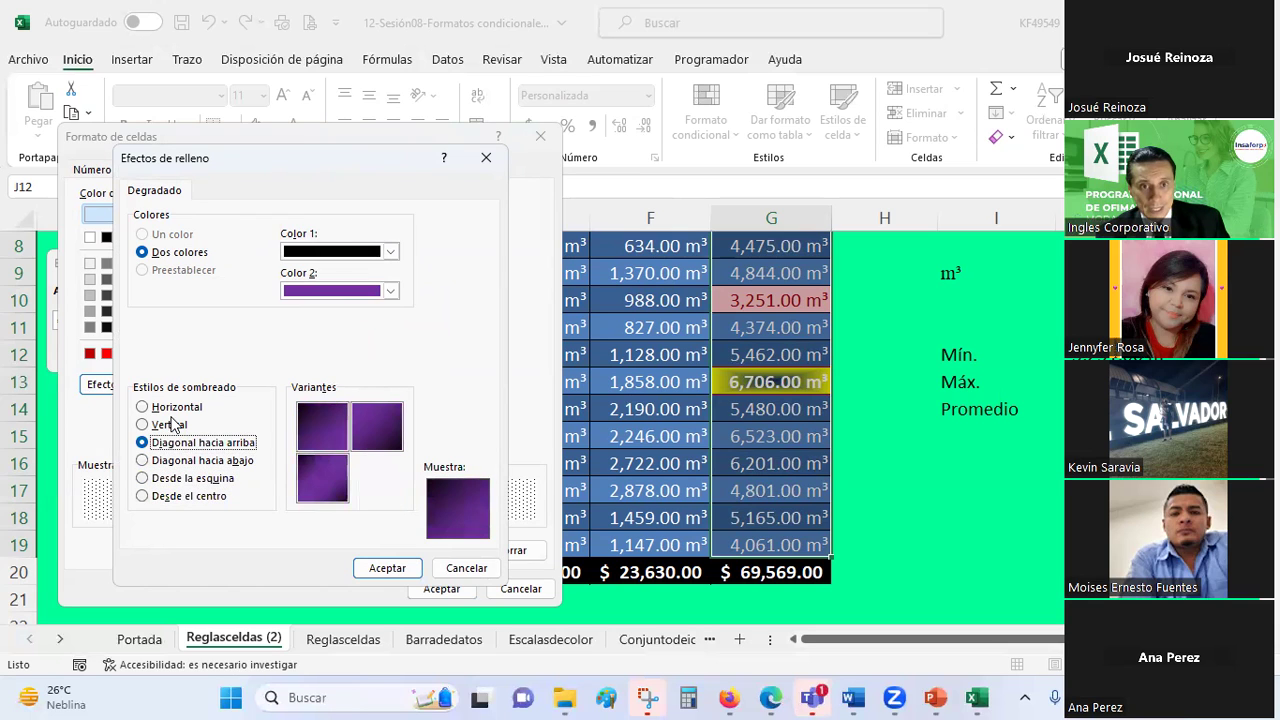
pyautogui.click(166, 408)
pyautogui.click(166, 423)
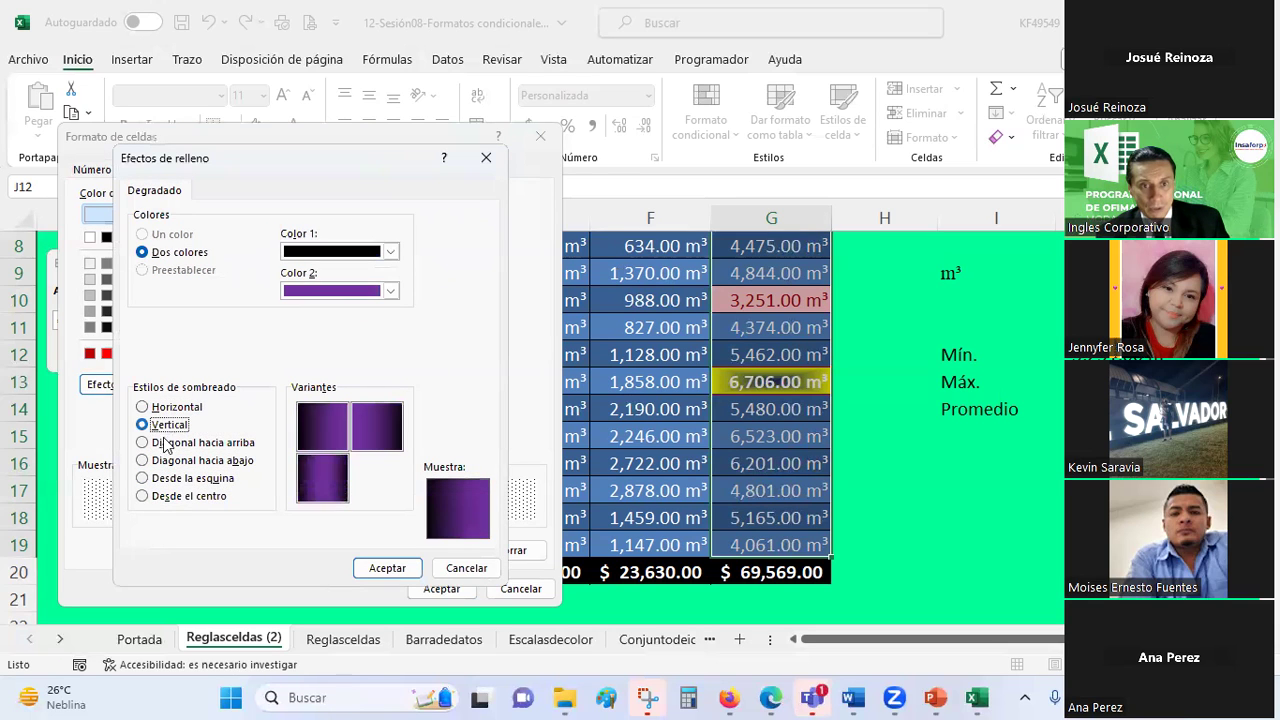
pyautogui.click(187, 497)
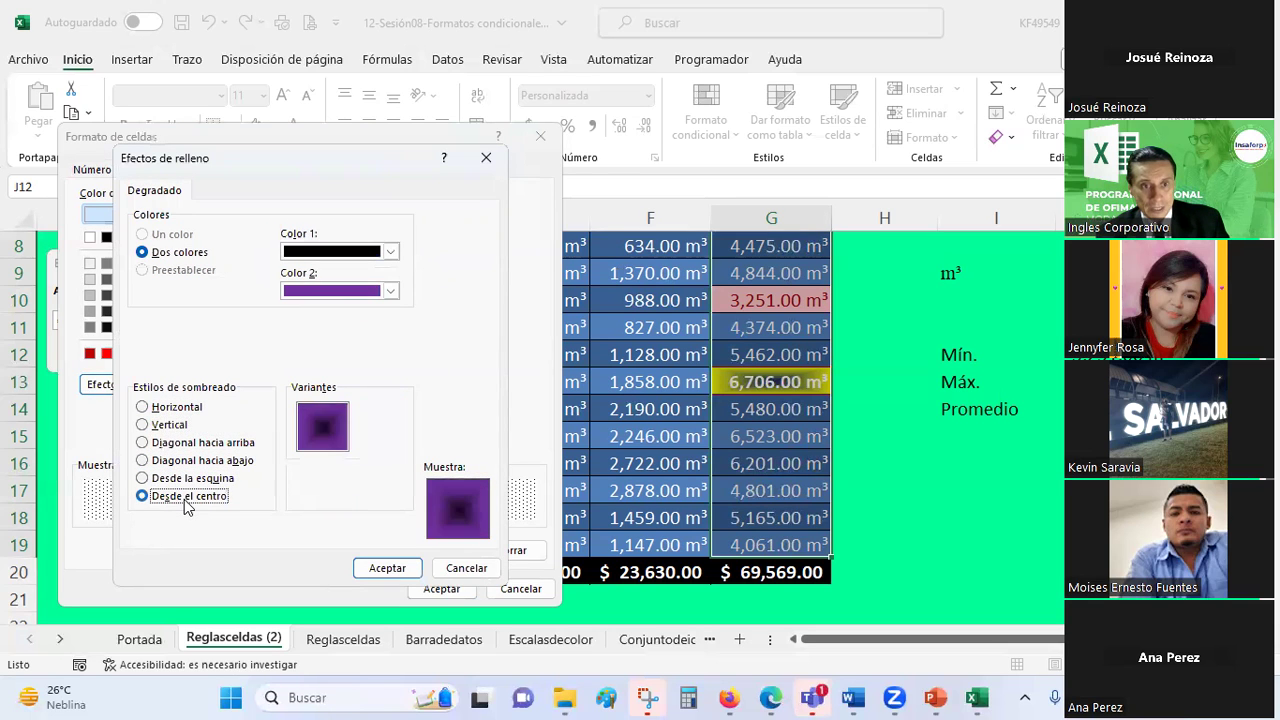
pyautogui.click(375, 568)
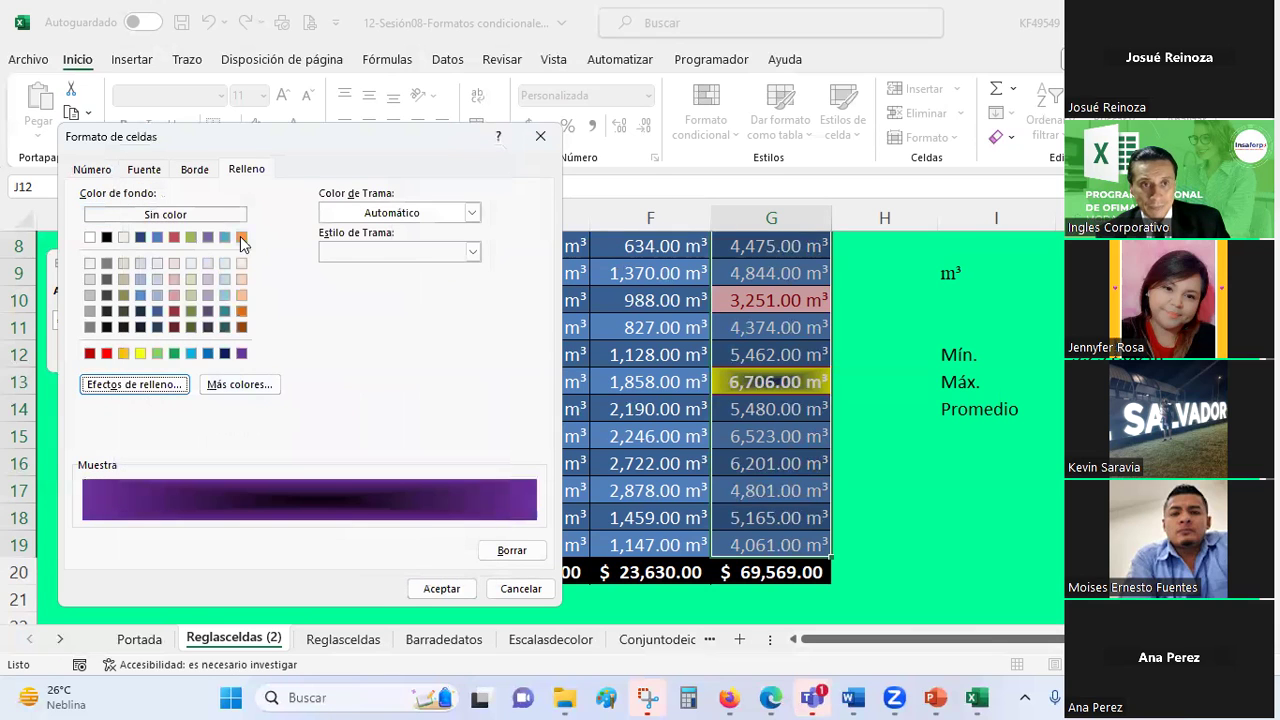
# - Add dark olive green left and top border lines to the format
pyautogui.click(192, 169)
pyautogui.click(190, 364)
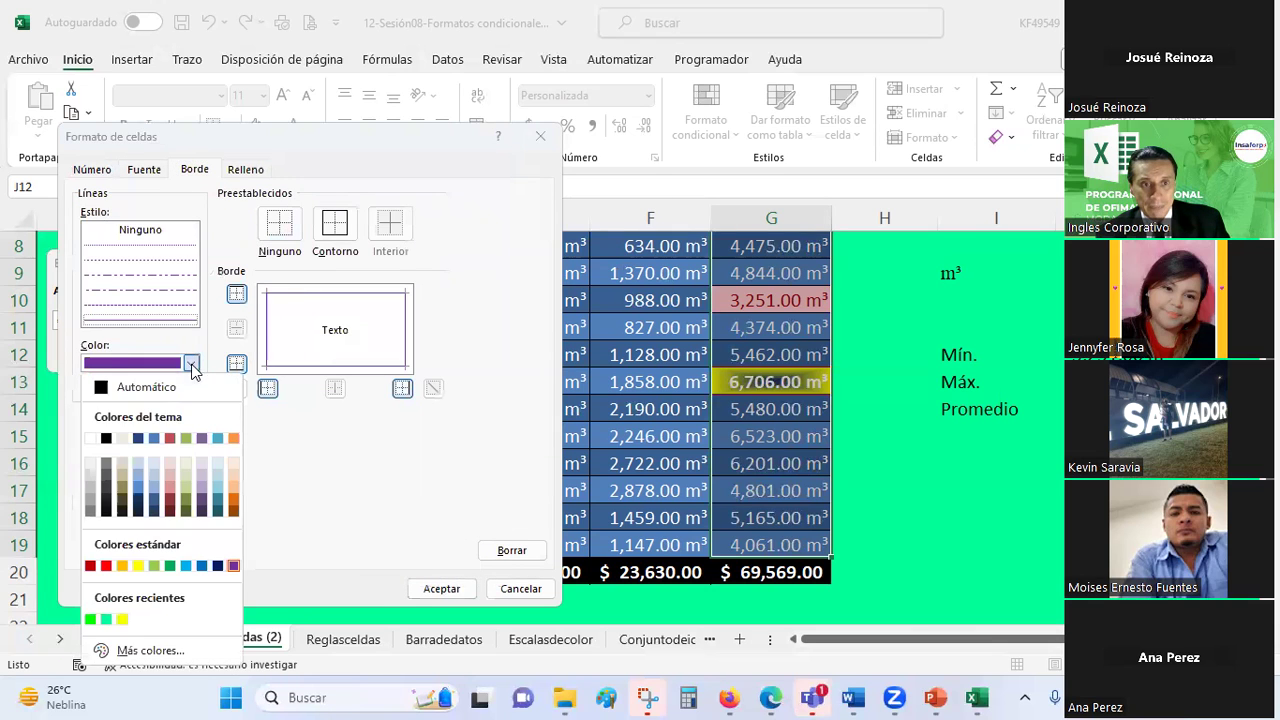
pyautogui.click(185, 513)
pyautogui.click(269, 346)
pyautogui.click(337, 300)
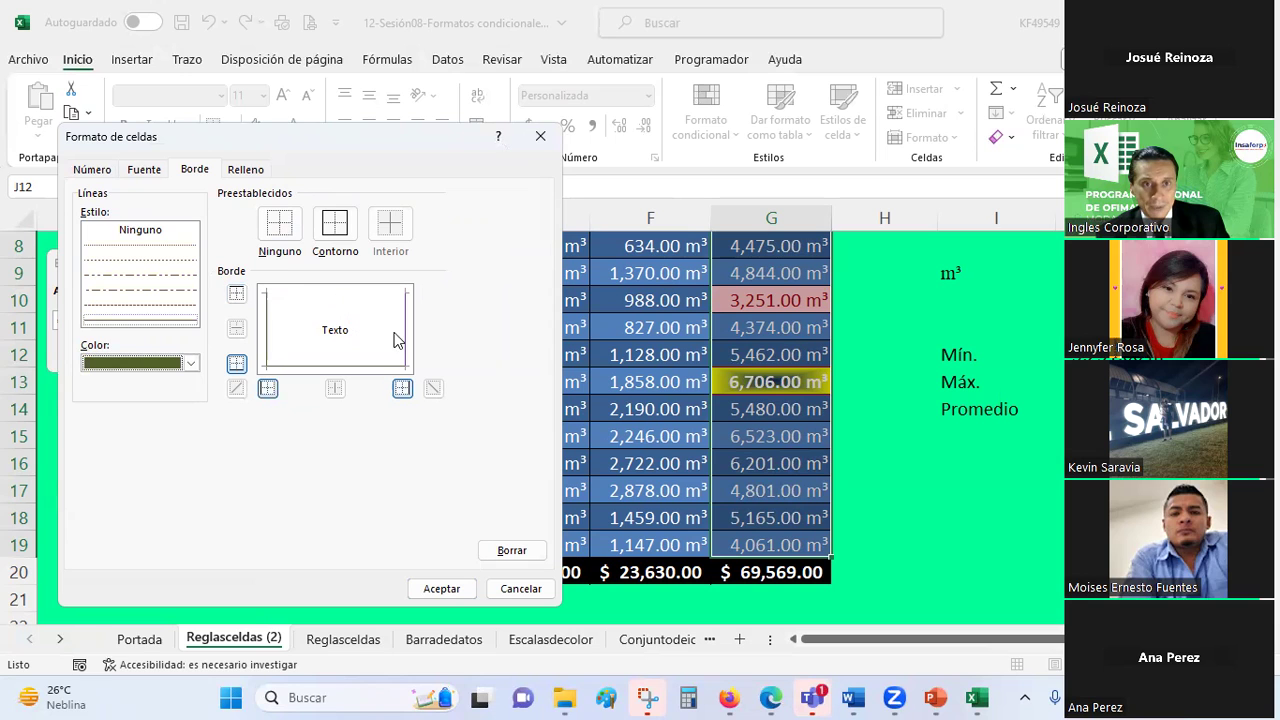
# - Confirm the format and apply the rule, highlighting the 3,251.00 m³ minimum
pyautogui.click(446, 588)
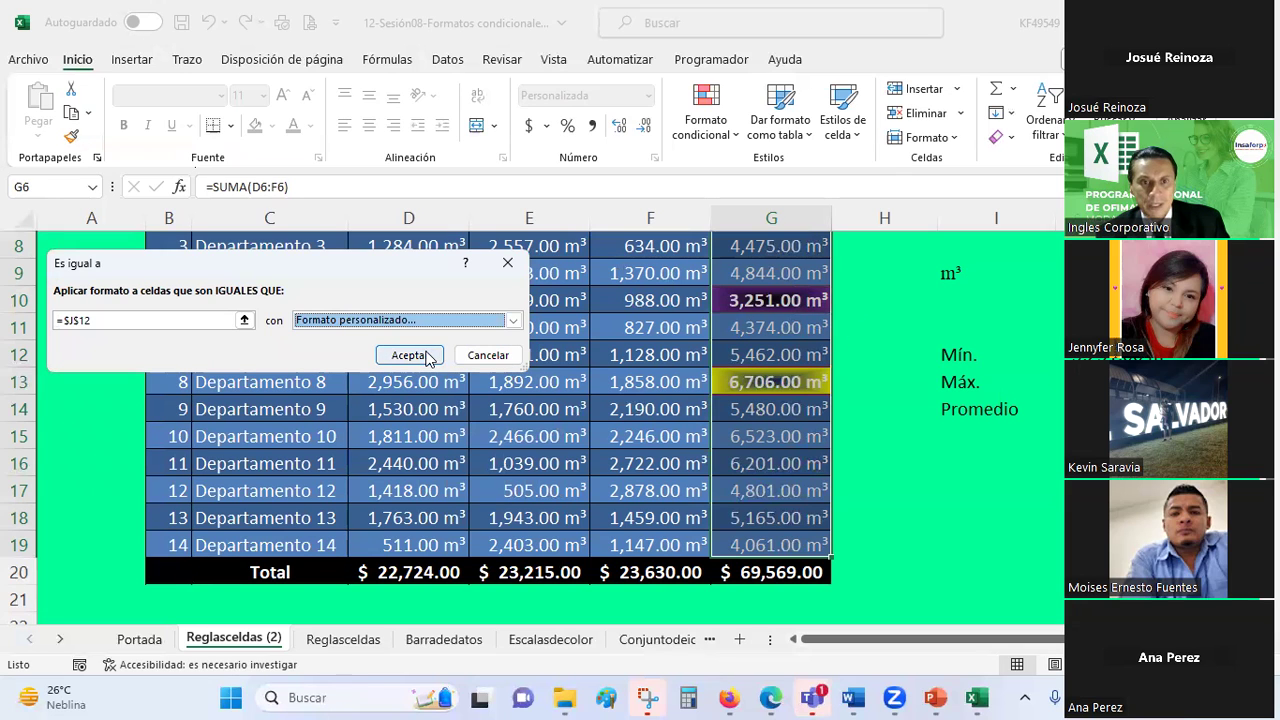
pyautogui.click(429, 356)
pyautogui.click(850, 440)
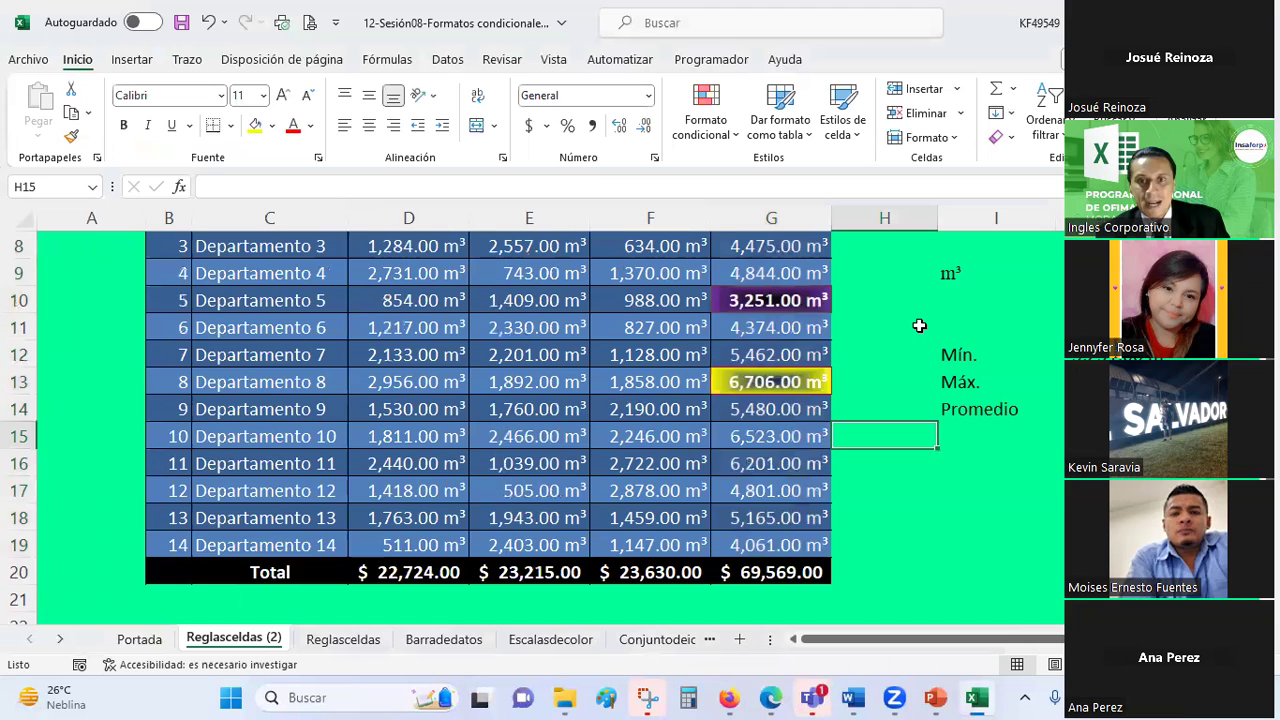
pyautogui.scroll(1, 827, 407)
pyautogui.click(821, 527)
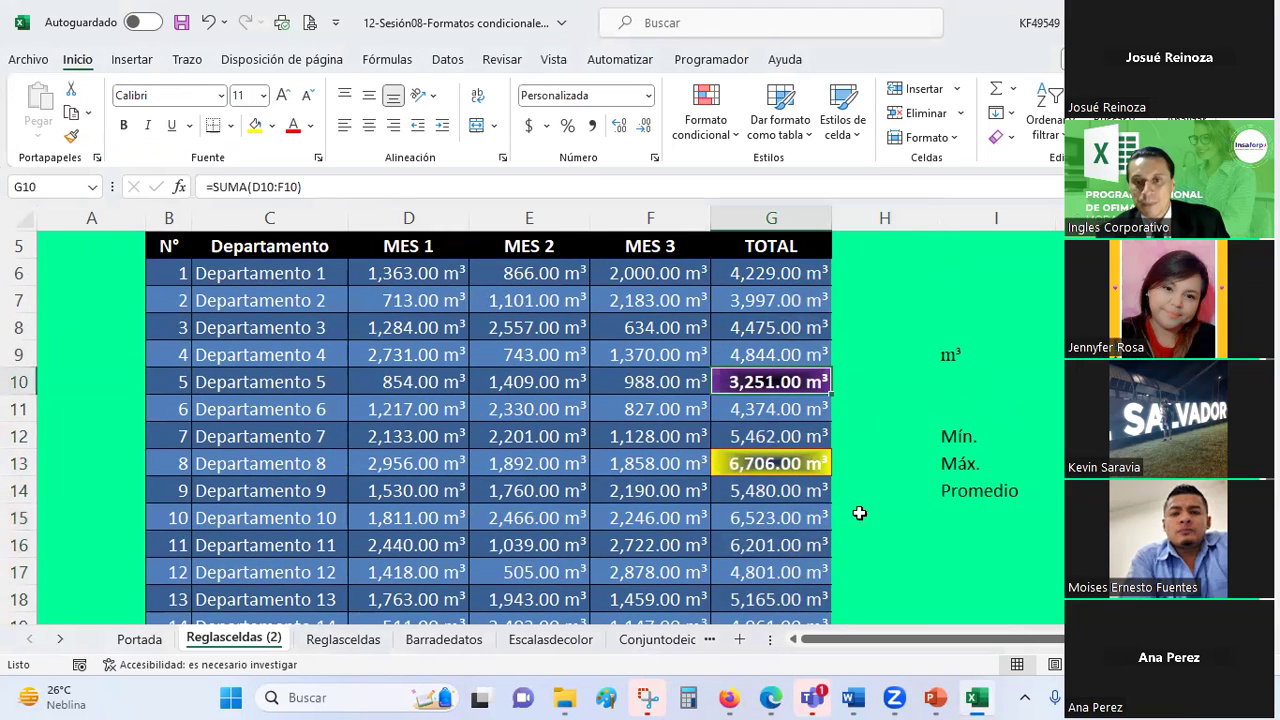
pyautogui.click(903, 357)
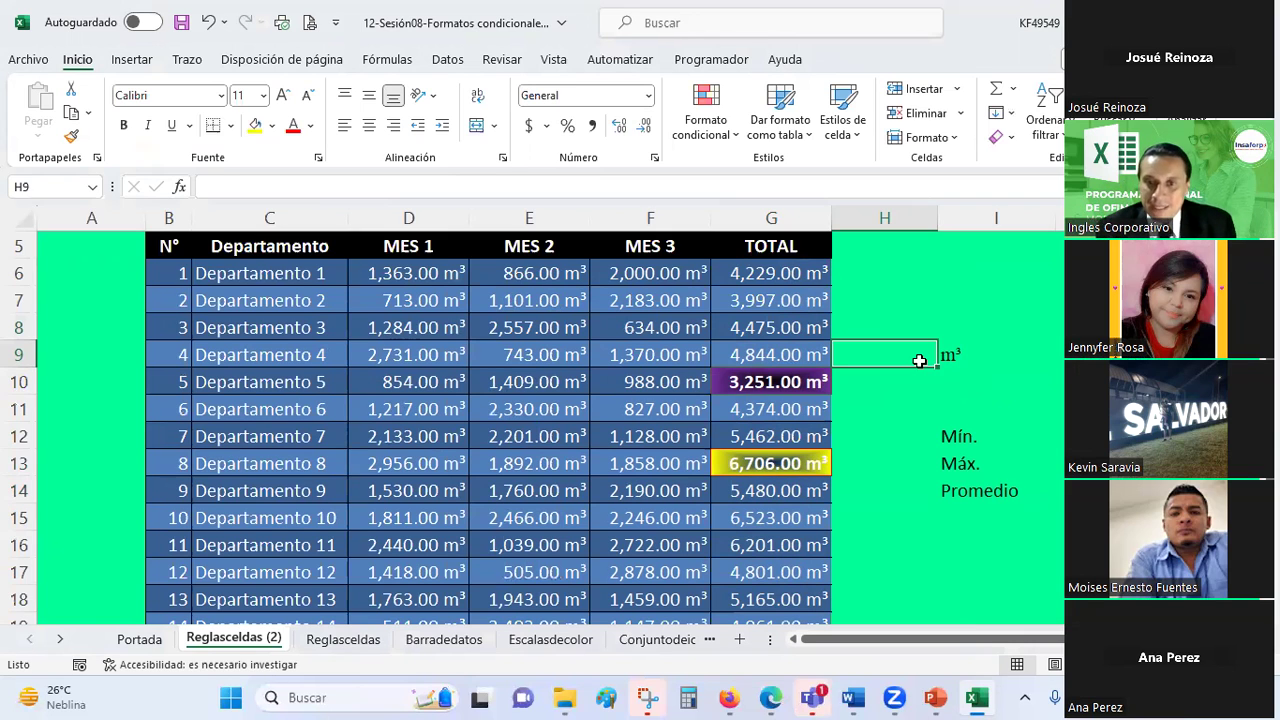
pyautogui.scroll(-1, 919, 360)
pyautogui.scroll(1, 919, 360)
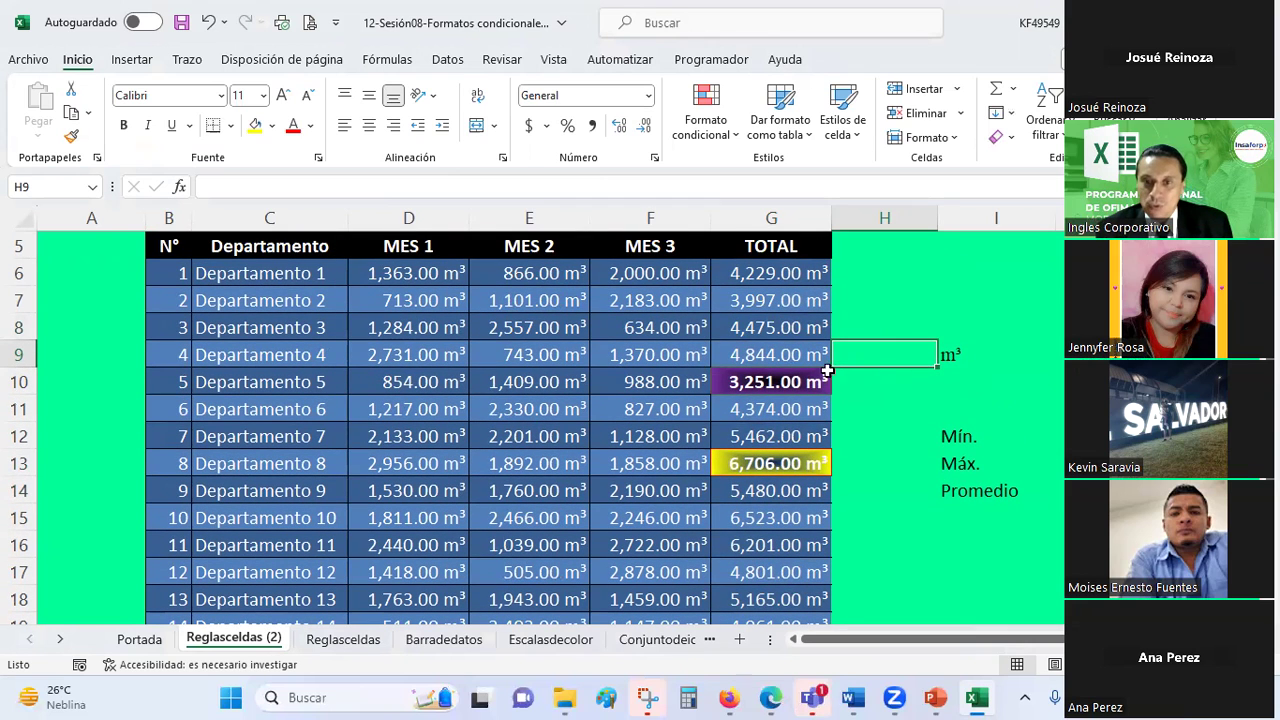
pyautogui.click(1060, 437)
pyautogui.click(1060, 463)
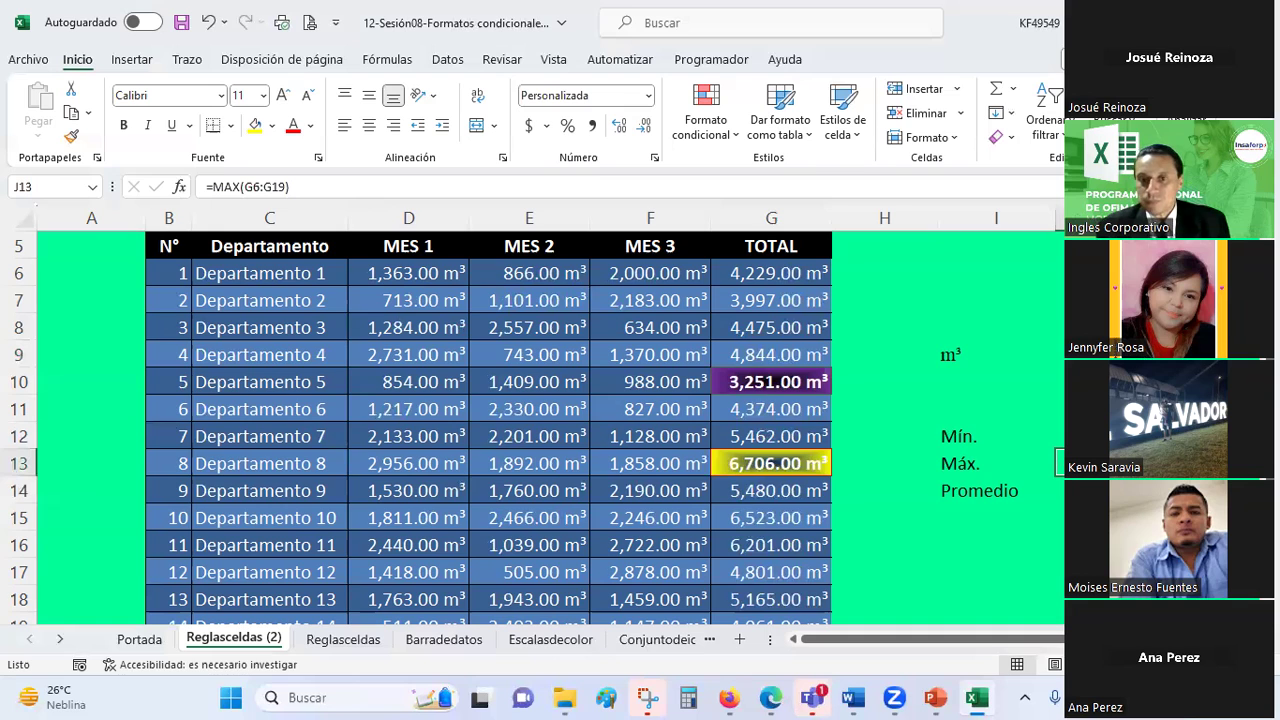
pyautogui.click(1060, 490)
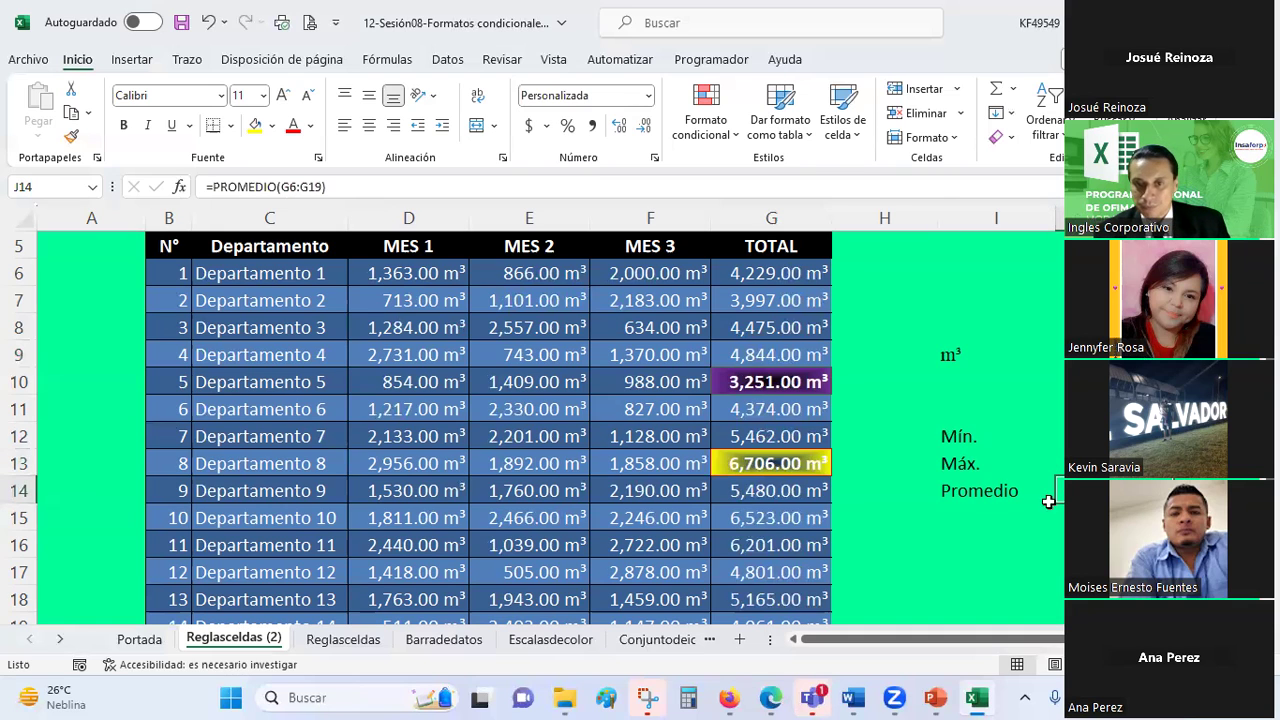
pyautogui.click(818, 381)
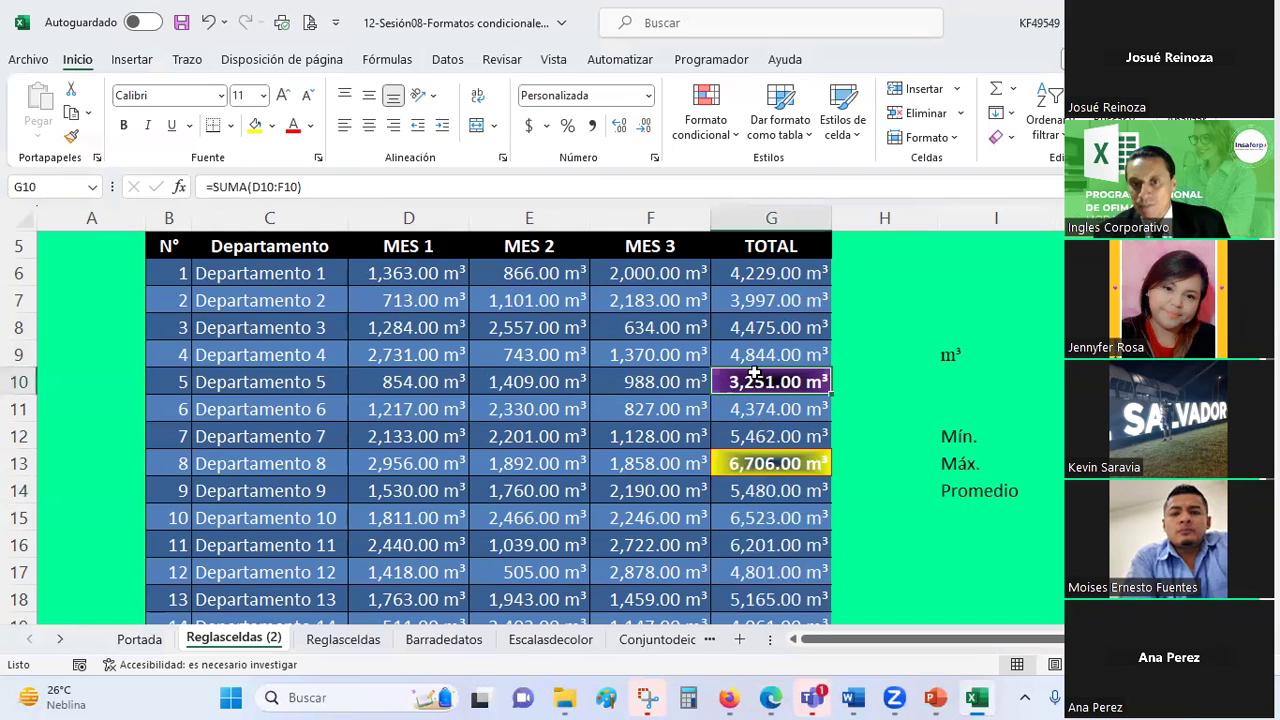
pyautogui.click(760, 458)
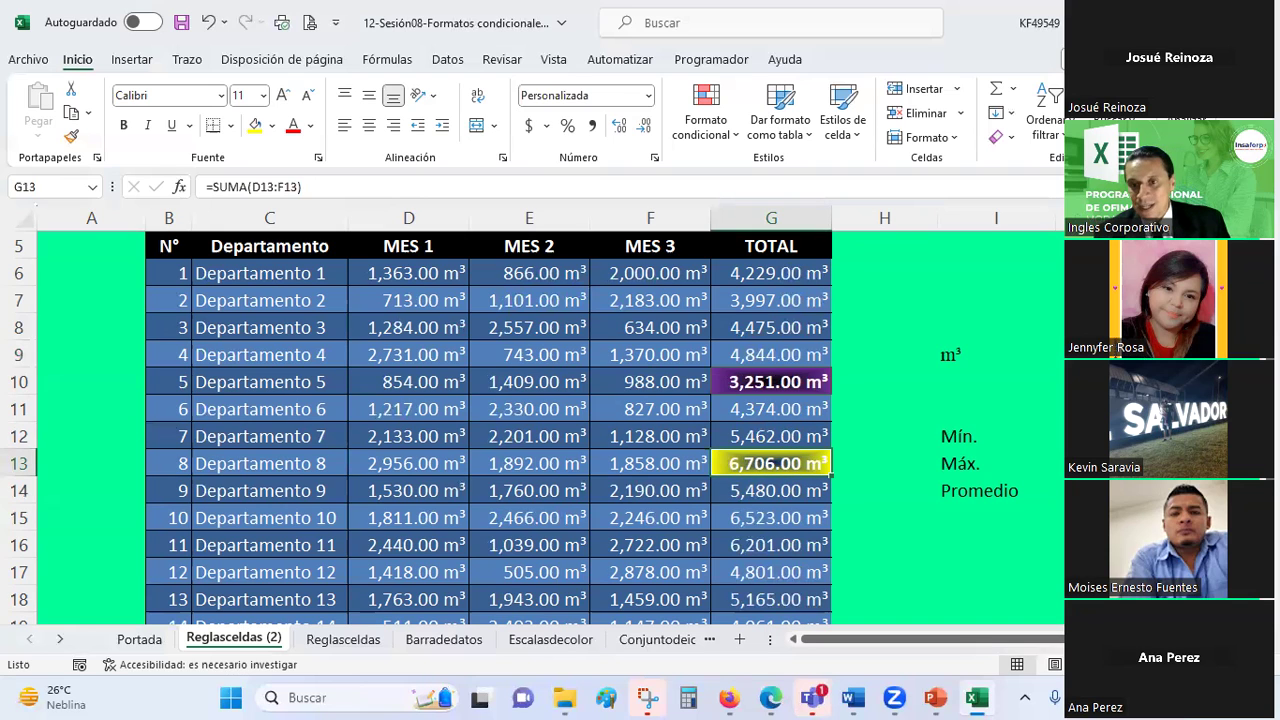
pyautogui.click(1060, 490)
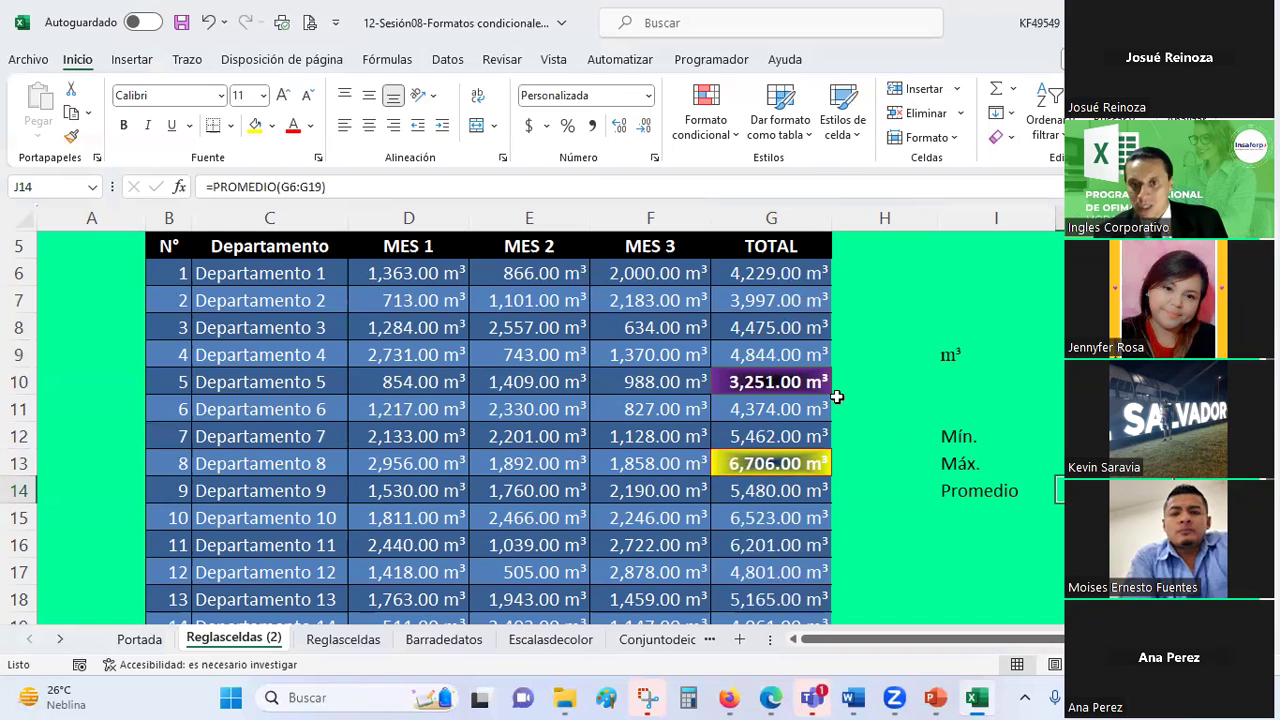
pyautogui.click(803, 384)
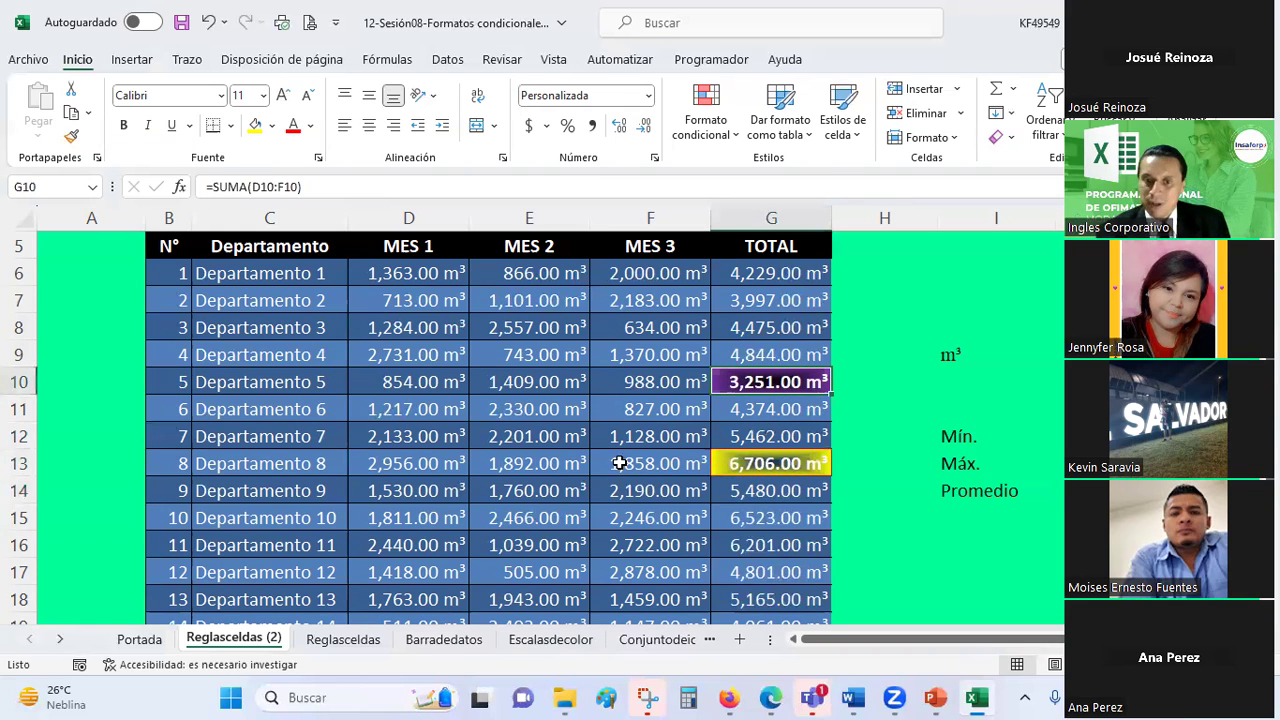
pyautogui.click(729, 697)
# - Open the CC-ANDA-EXB tab of FCO CONTROL ASISTENCIA and select AP2 under LUNES 03
pyautogui.click(960, 20)
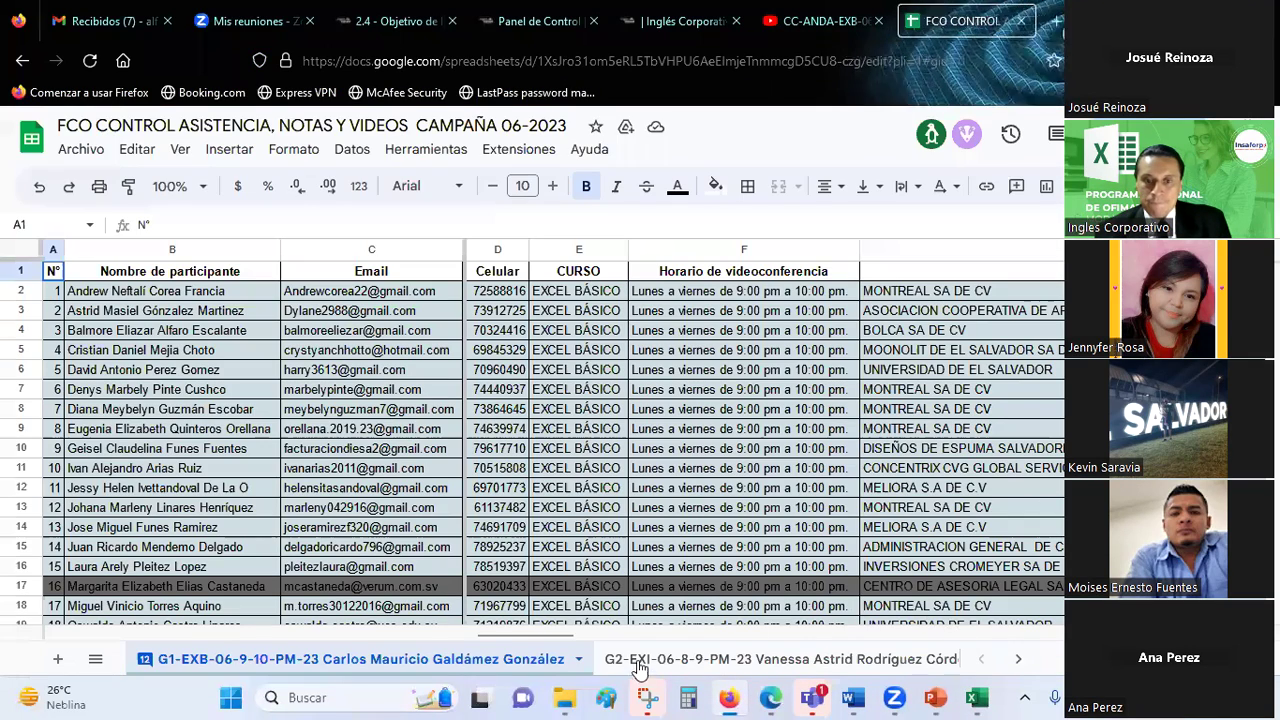
pyautogui.click(800, 660)
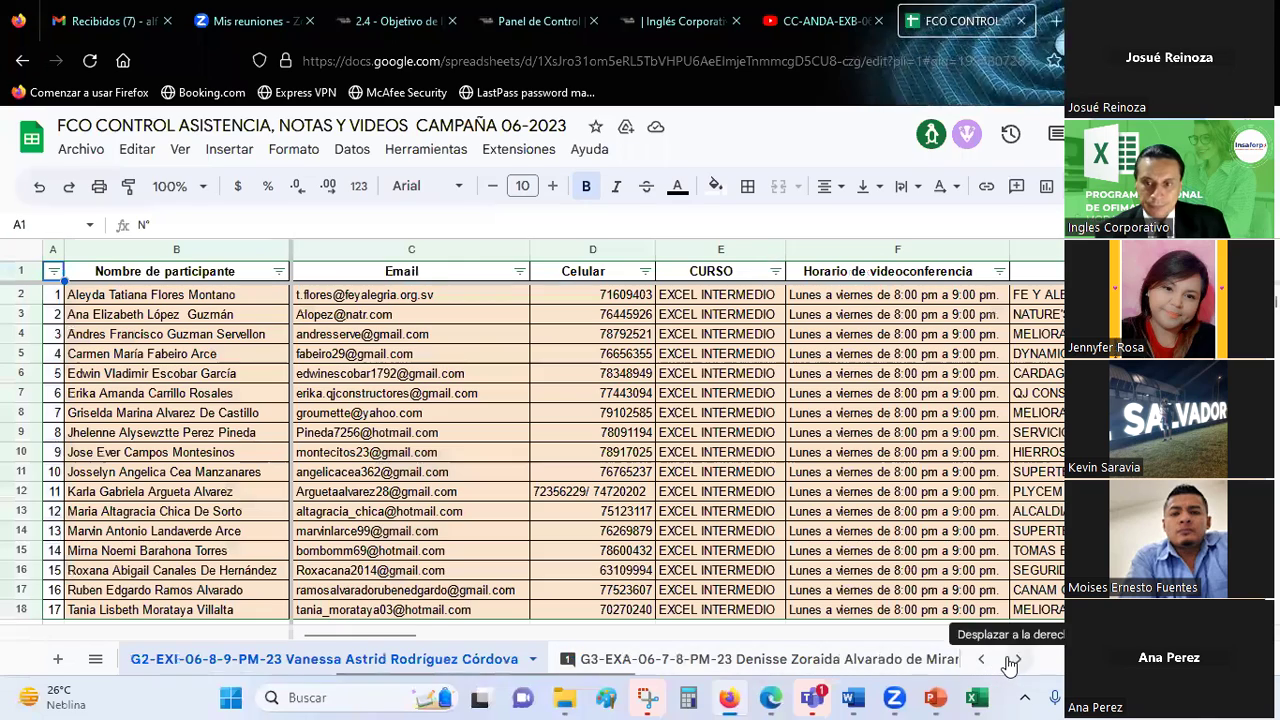
pyautogui.click(1016, 660)
pyautogui.click(908, 660)
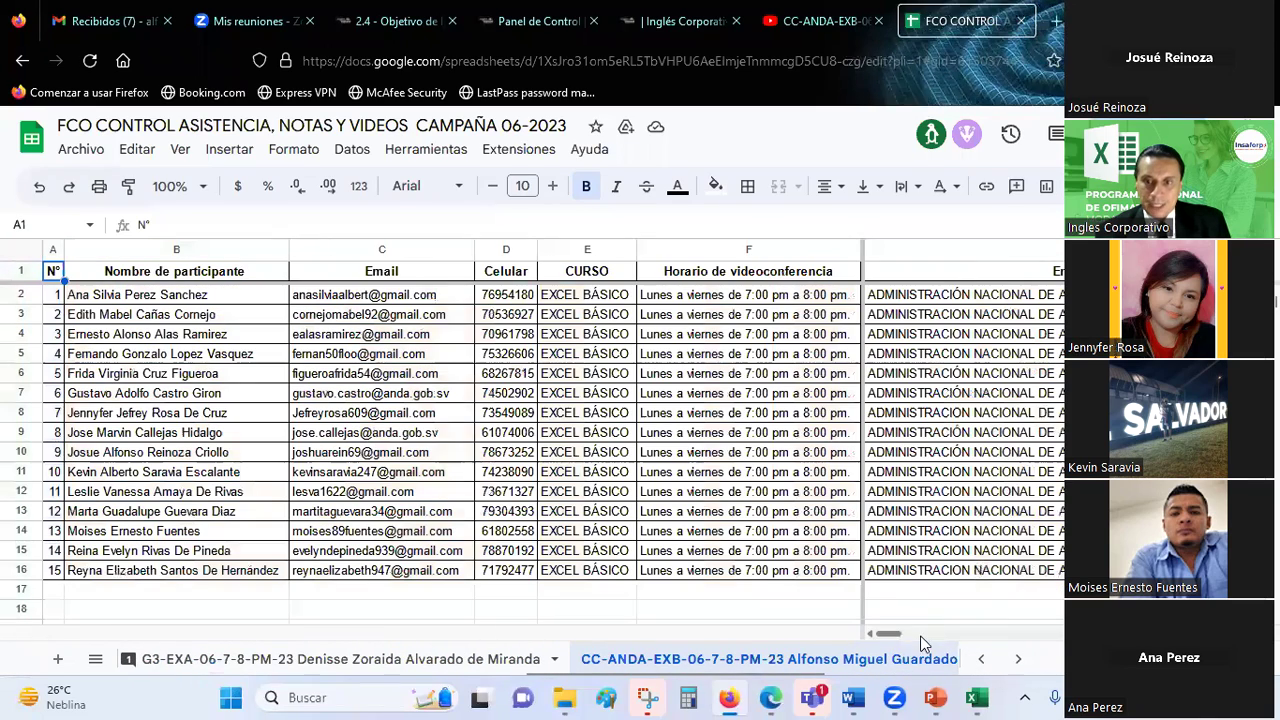
pyautogui.moveTo(889, 636); pyautogui.dragTo(1029, 636)
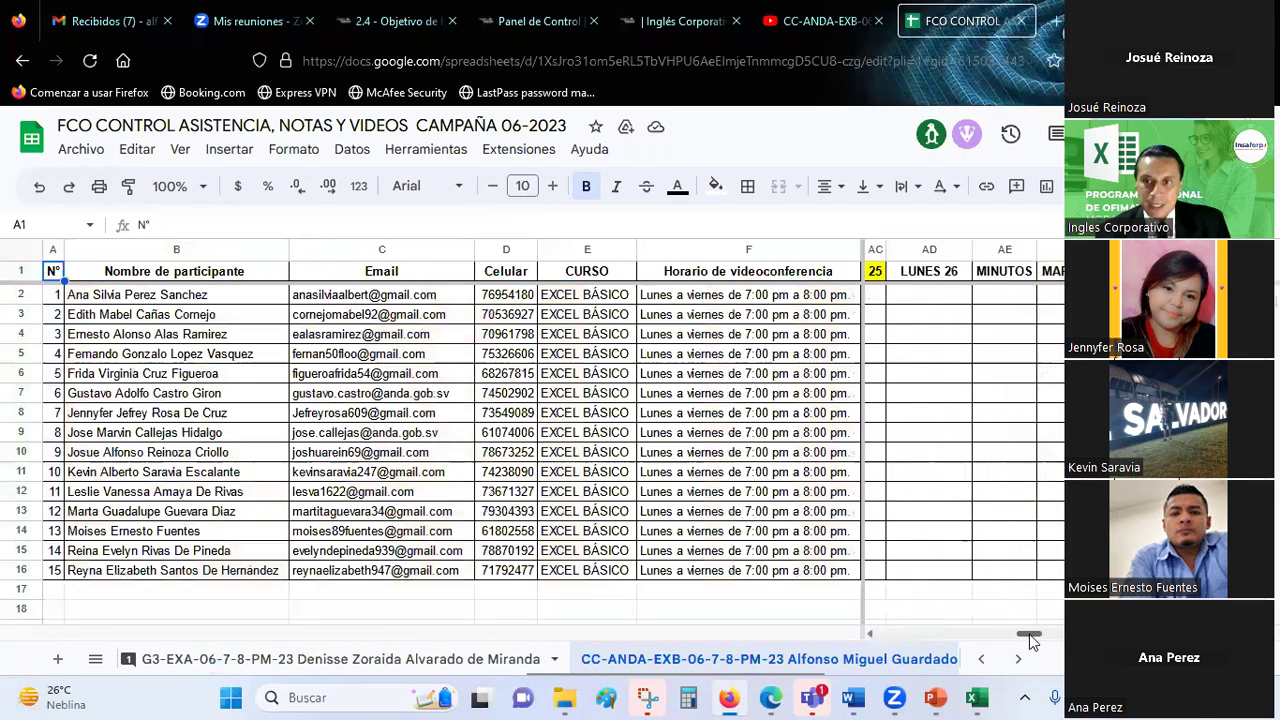
pyautogui.hscroll(5, 1029, 634)
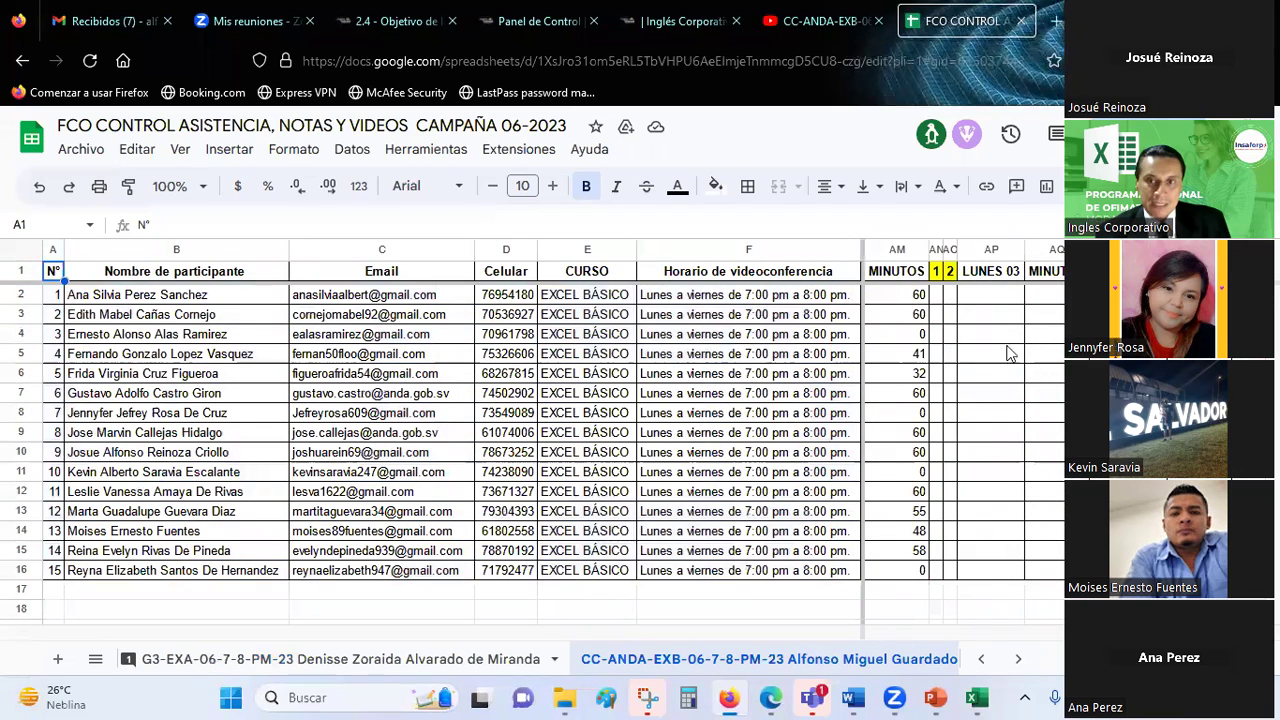
pyautogui.click(984, 296)
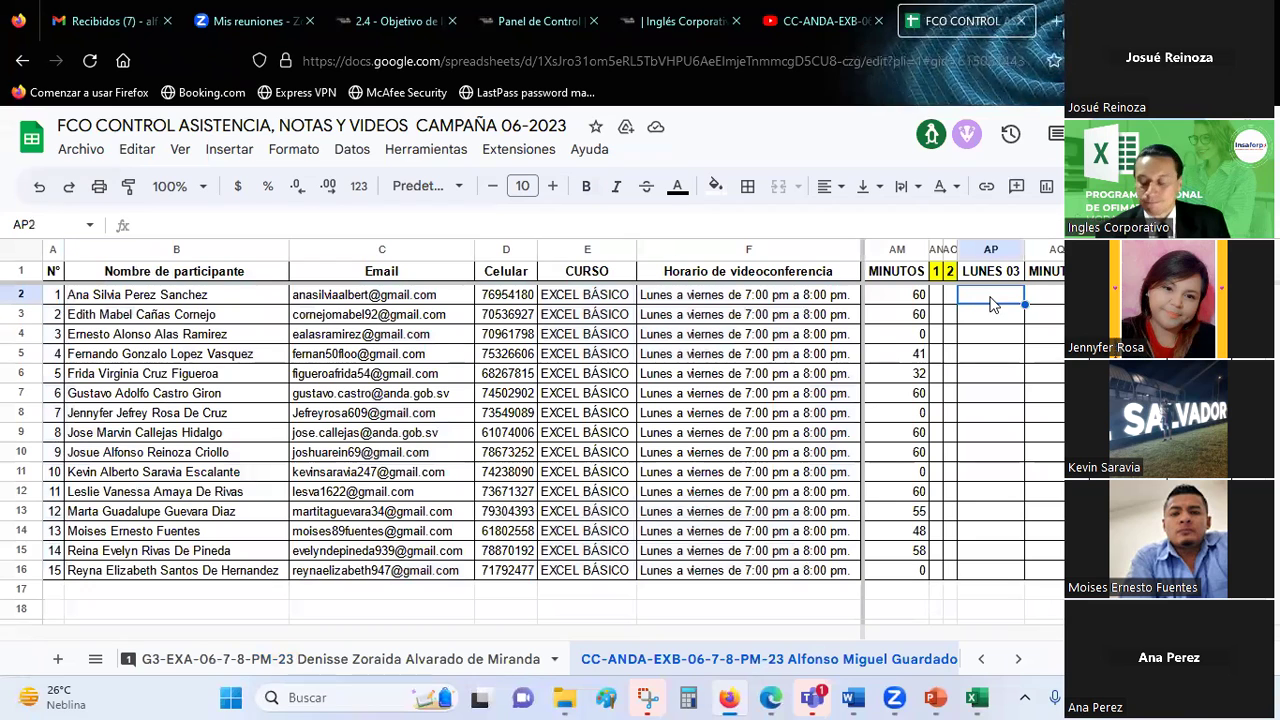
# - Enter 1 in column AP for the first three participants
pyautogui.write('1')
pyautogui.press('Return')
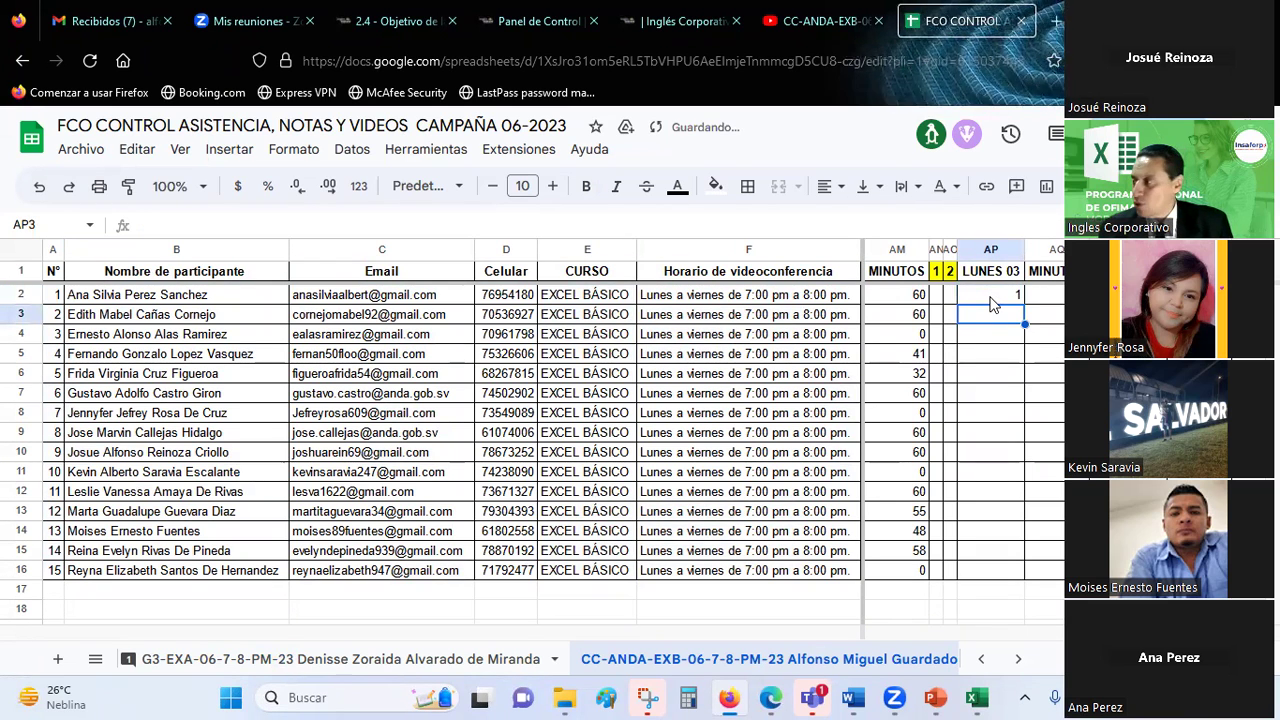
pyautogui.write('1')
pyautogui.press('Return')
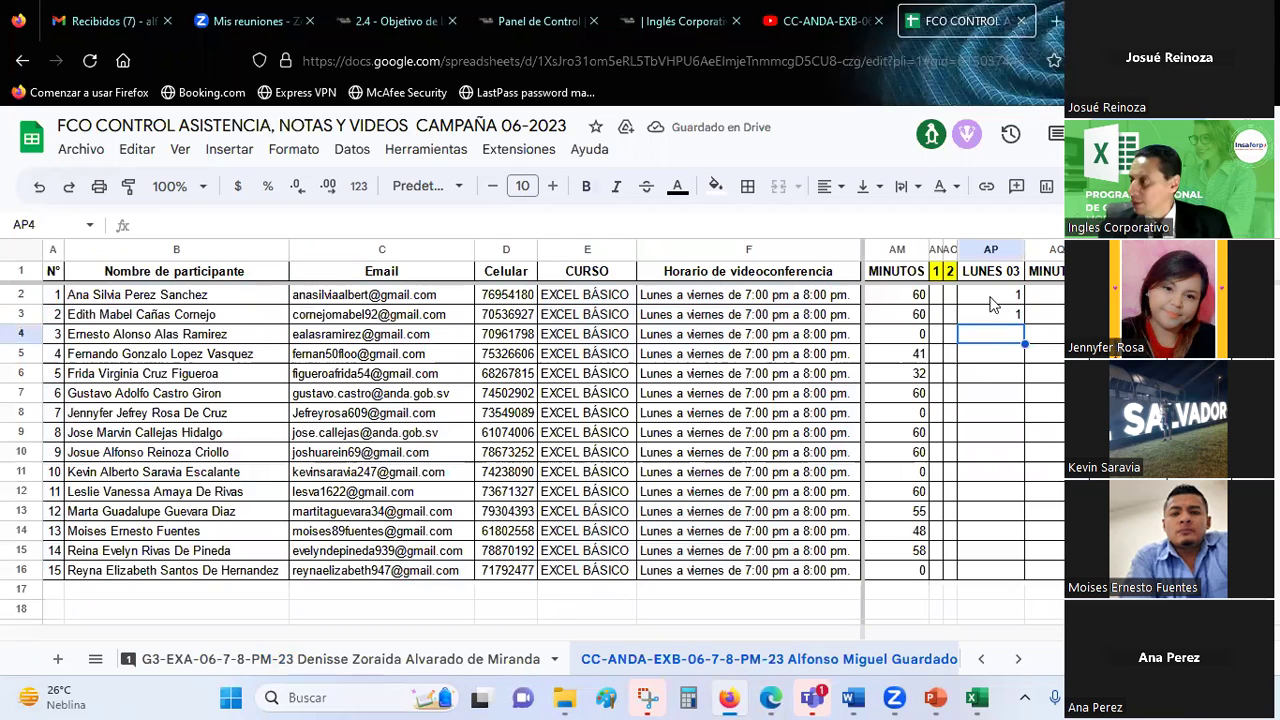
pyautogui.write('1')
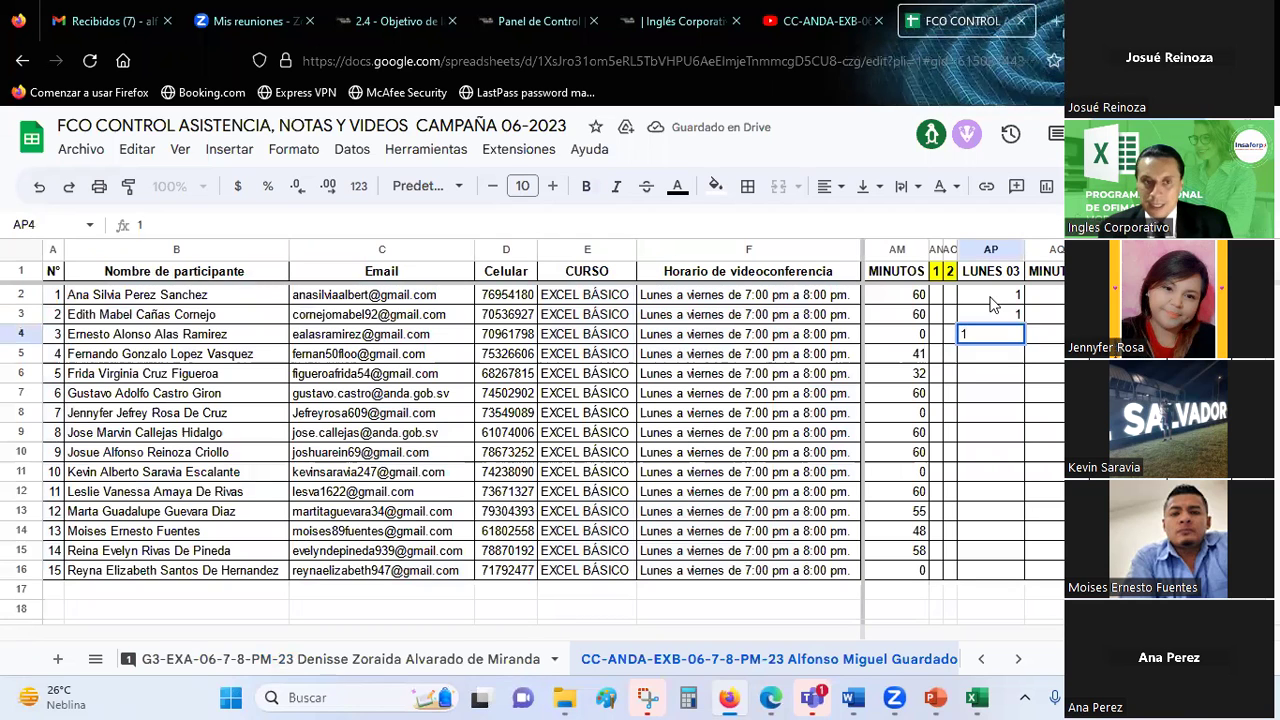
pyautogui.press('Return')
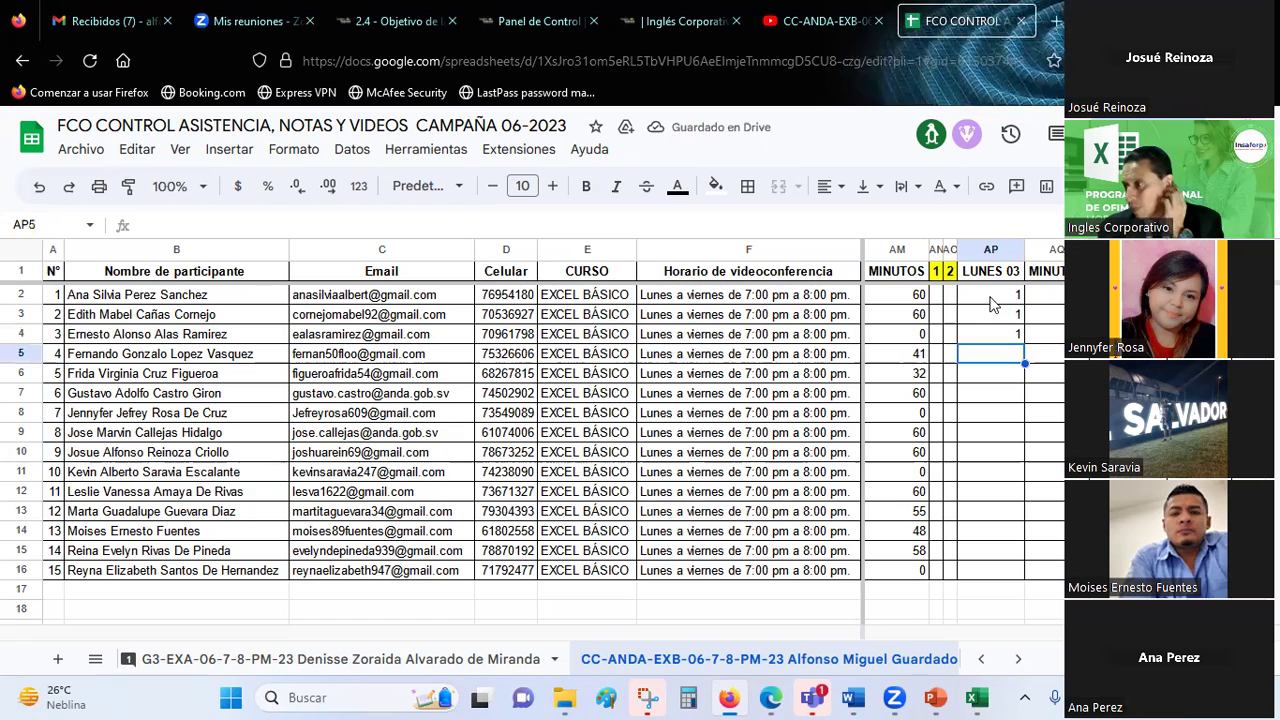
# - Move to the fifth participant and enter 1 for participants five through eight
pyautogui.press('Left')
pyautogui.press('Left')
pyautogui.press('Left')
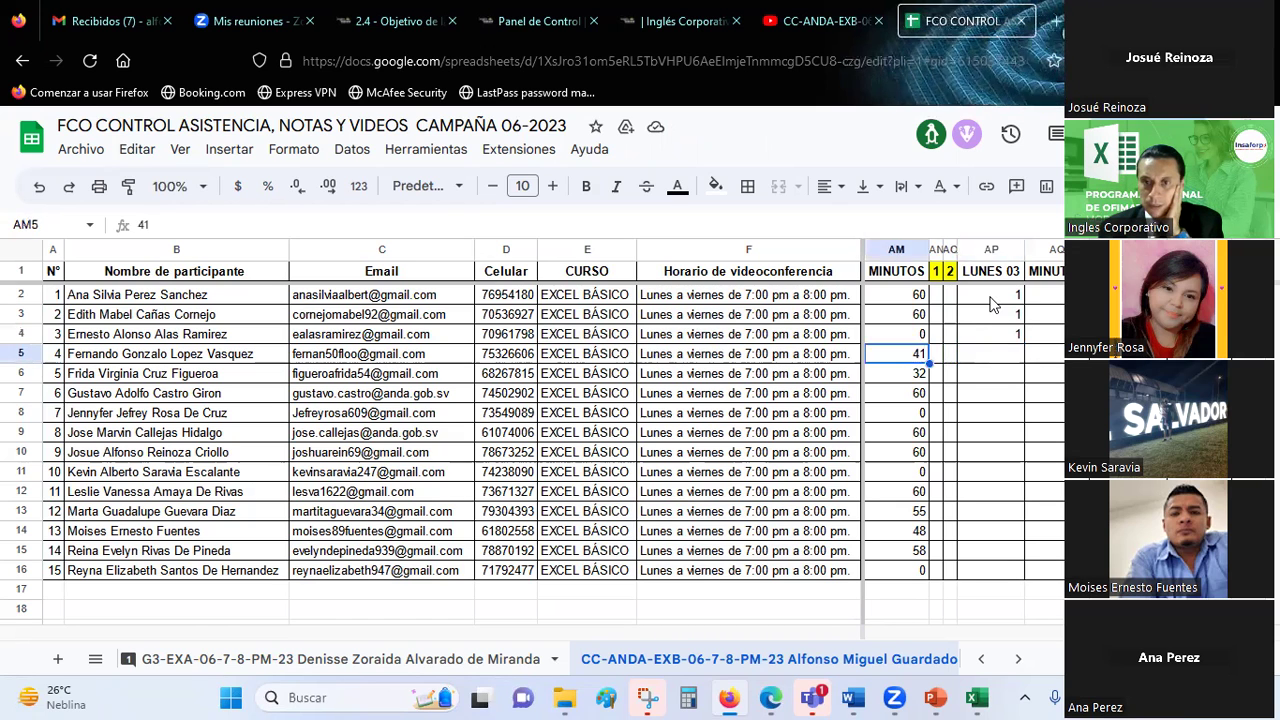
pyautogui.press('Left')
pyautogui.press('Left')
pyautogui.press('Right')
pyautogui.press('Right')
pyautogui.press('Right')
pyautogui.press('Right')
pyautogui.press('Right')
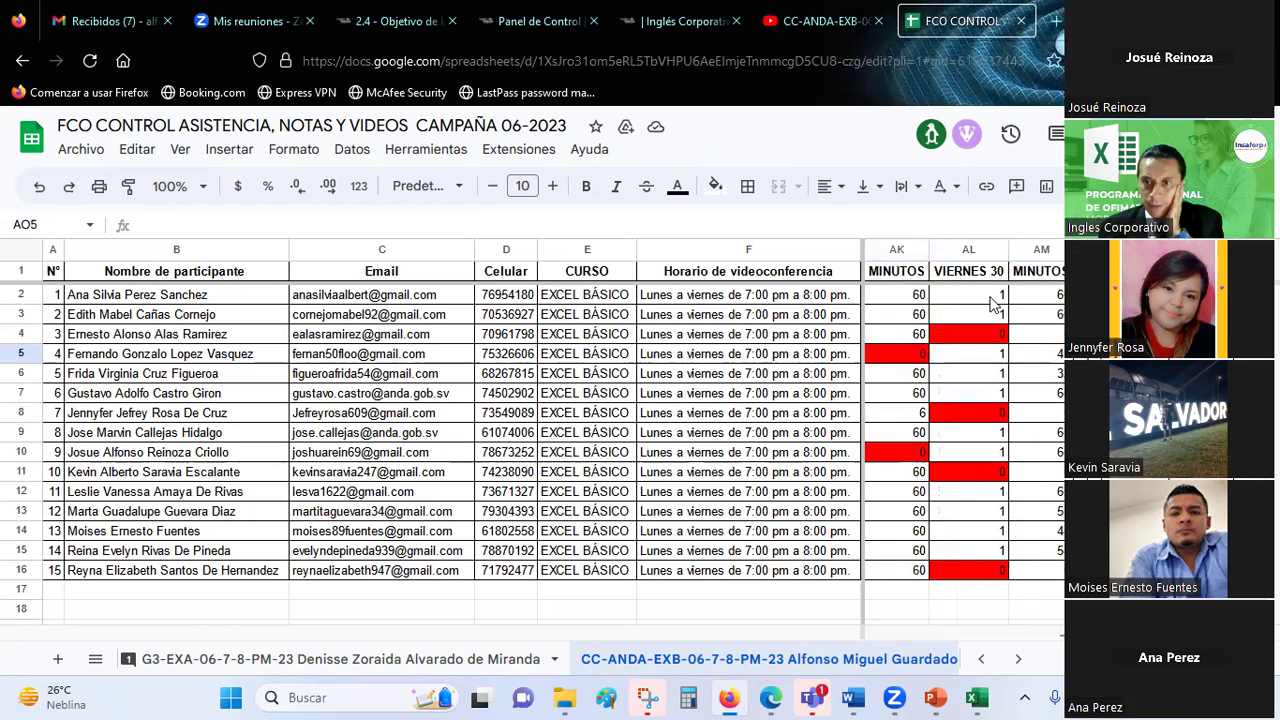
pyautogui.press('Down')
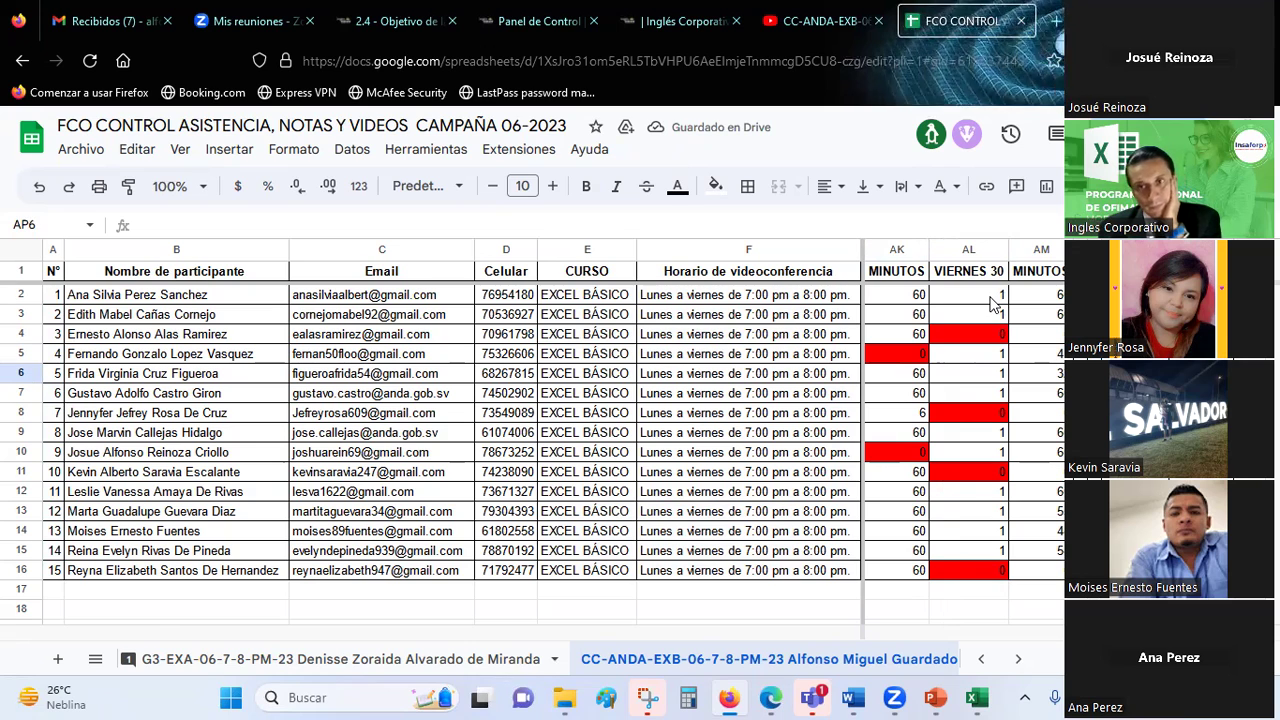
pyautogui.write('1')
pyautogui.press('Return')
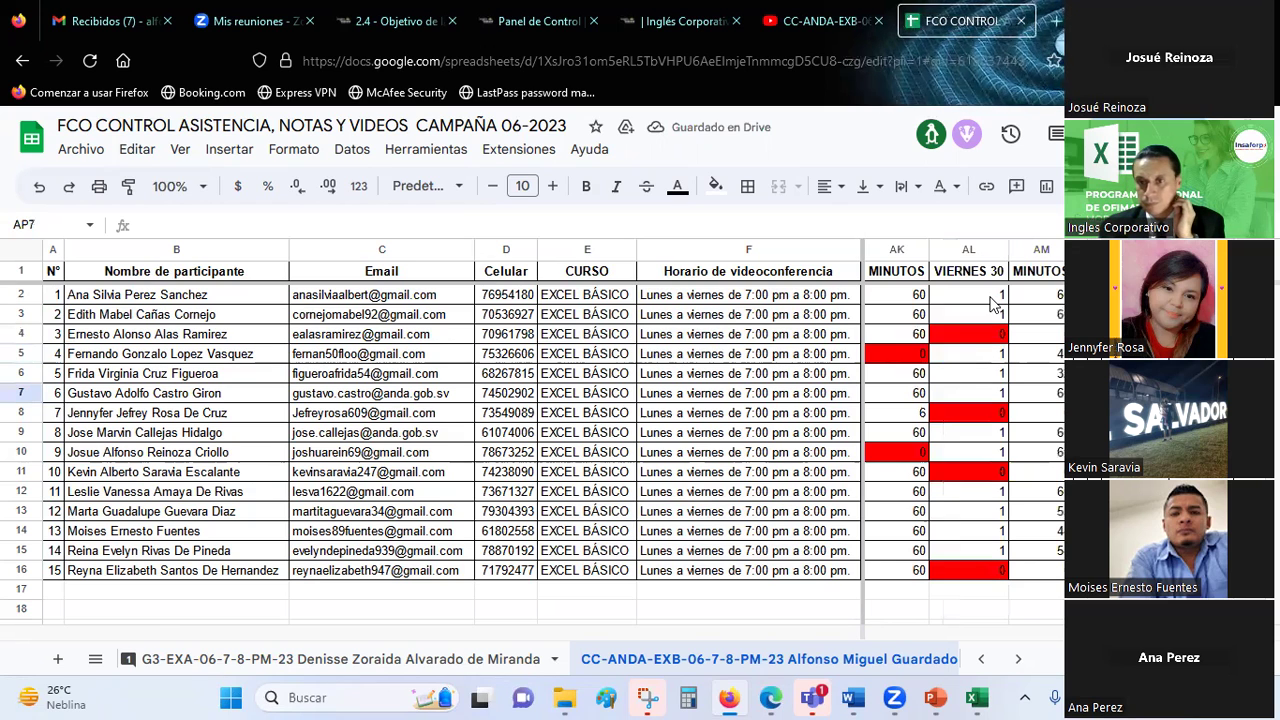
pyautogui.write('1')
pyautogui.press('Return')
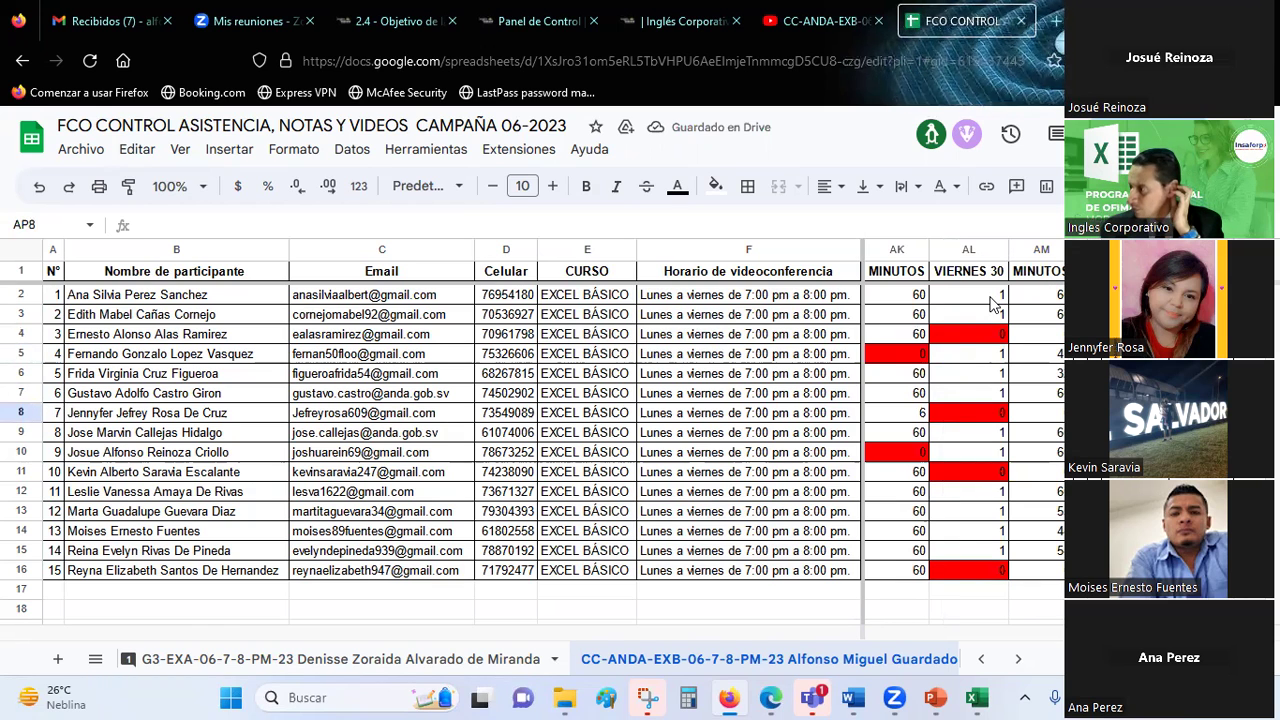
pyautogui.write('1')
pyautogui.press('Return')
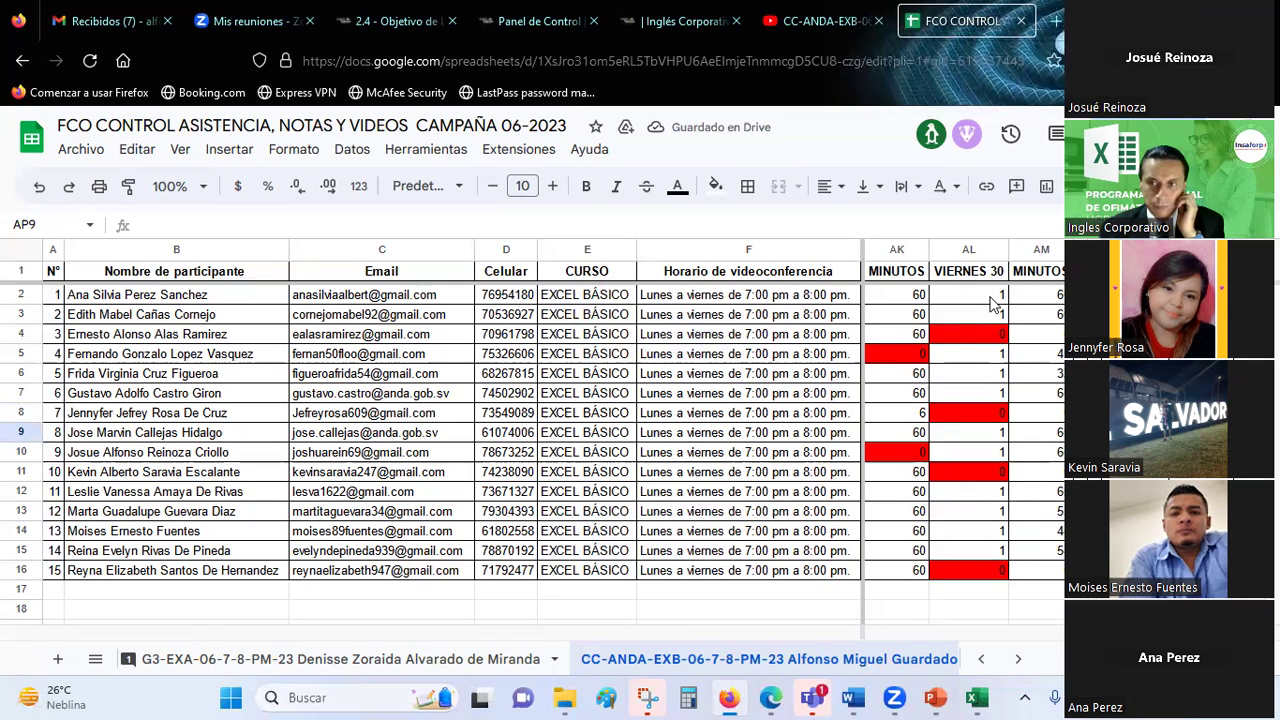
pyautogui.write('1')
pyautogui.press('Return')
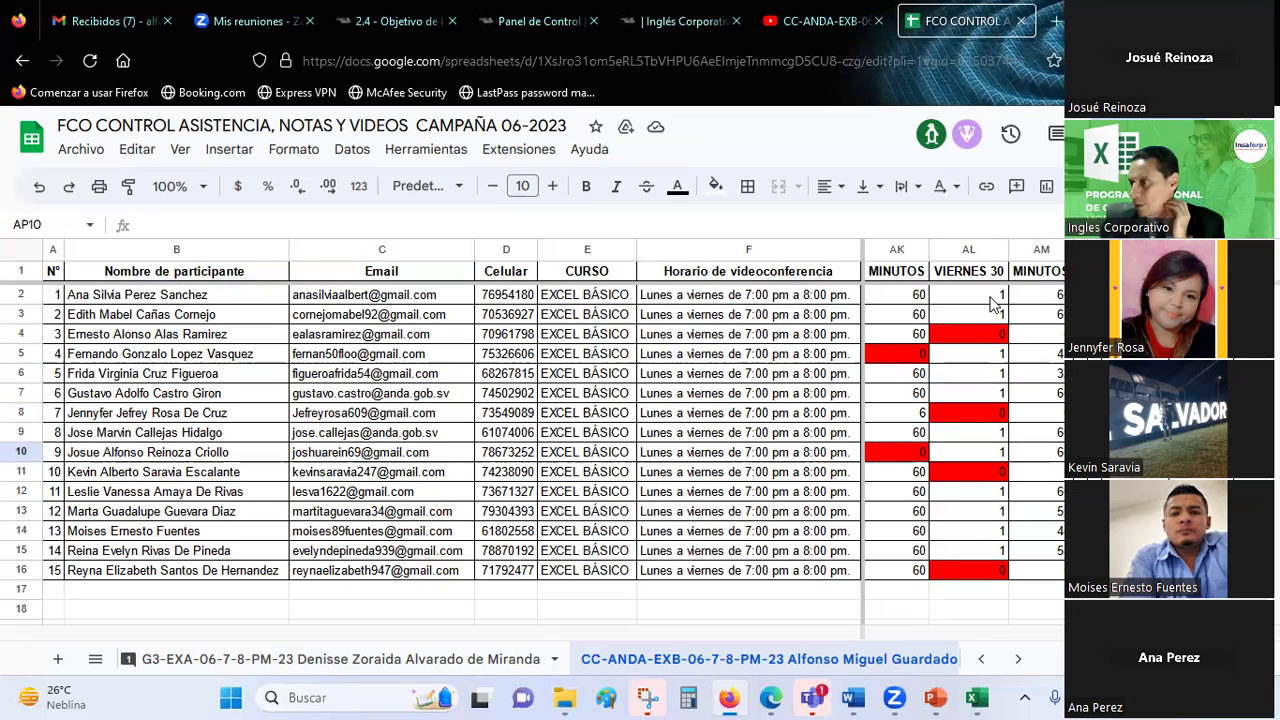
# - Enter 1 in column AP for rows 10 through 15
pyautogui.write('1')
pyautogui.press('Return')
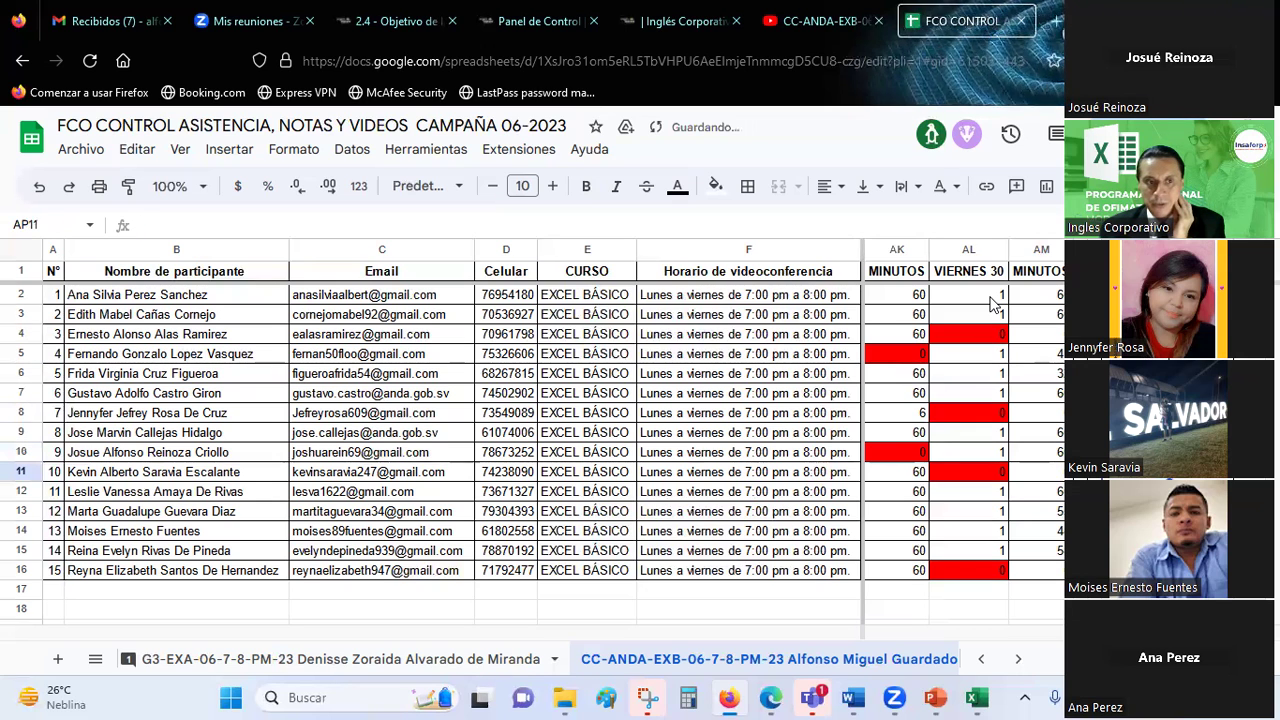
pyautogui.write('1')
pyautogui.press('Return')
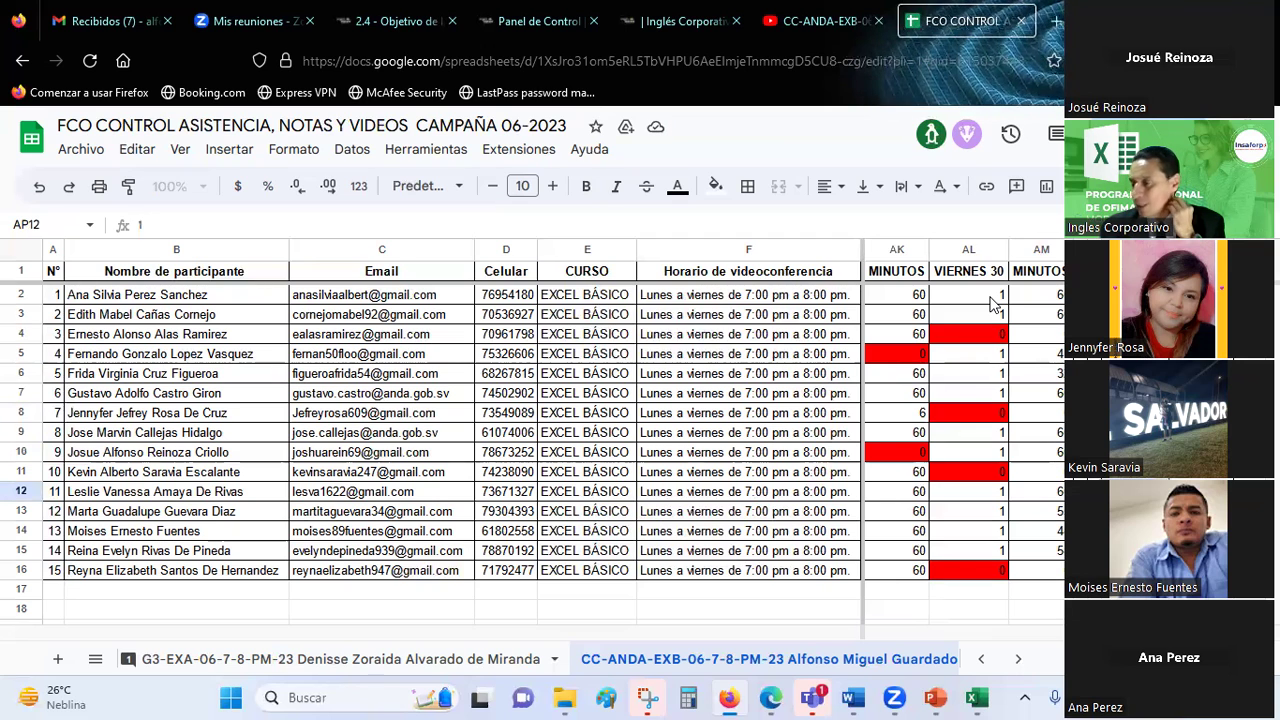
pyautogui.write('1')
pyautogui.press('Return')
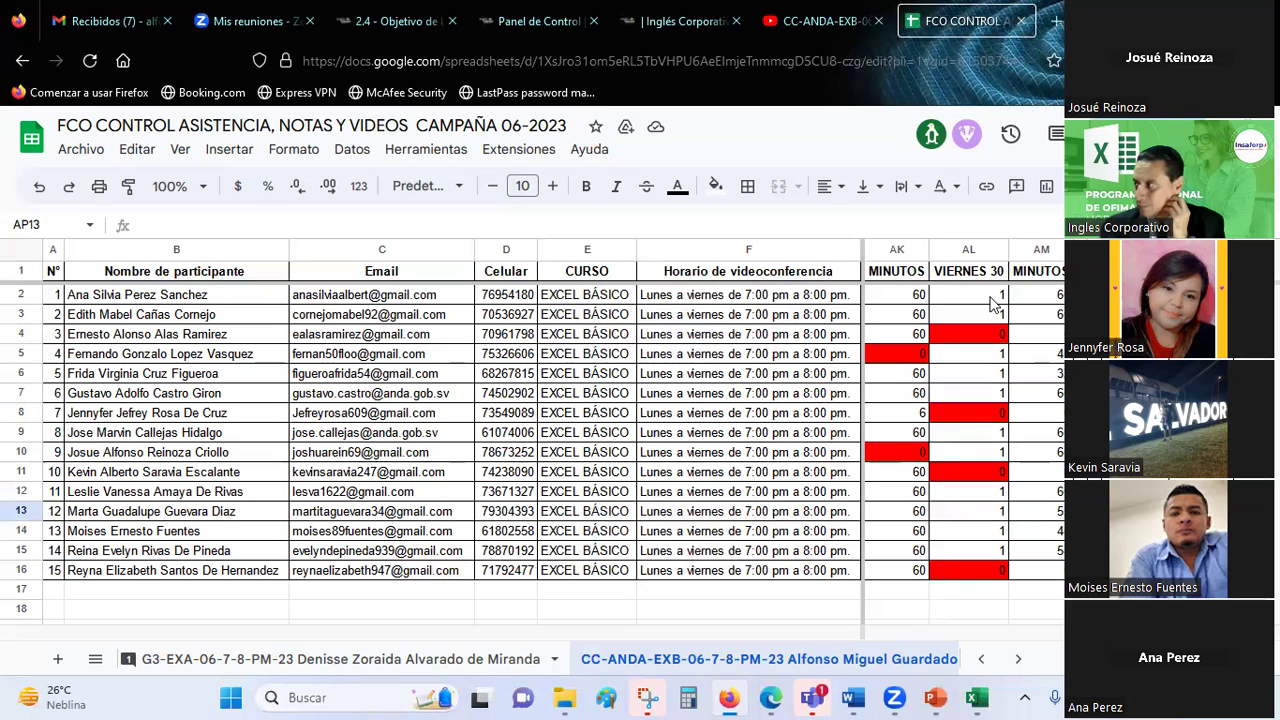
pyautogui.write('1')
pyautogui.press('Return')
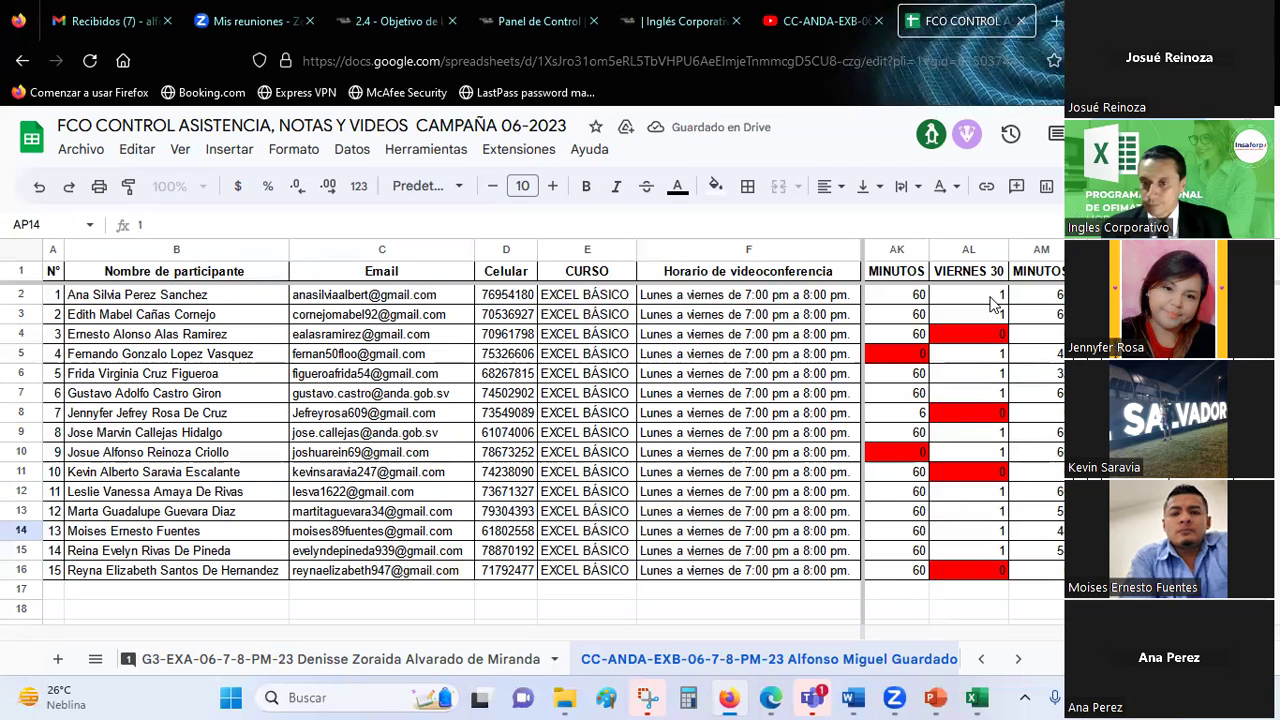
pyautogui.write('1')
pyautogui.press('Return')
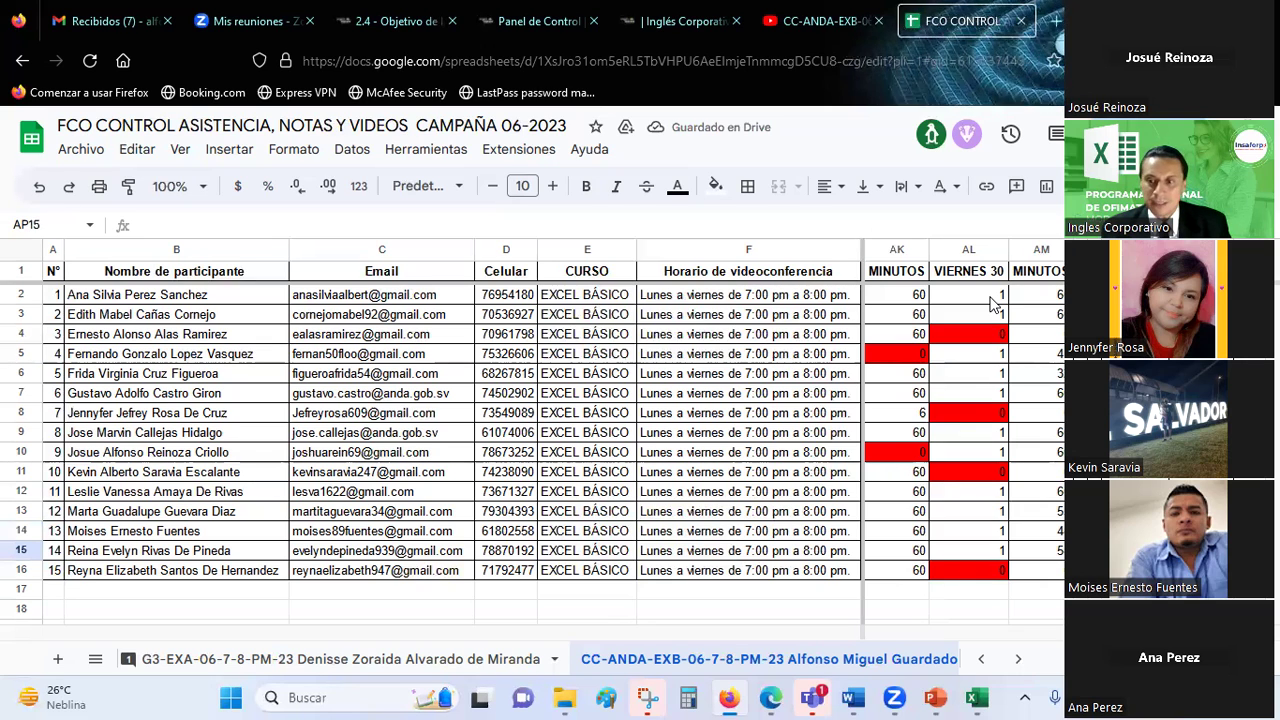
pyautogui.write('1')
pyautogui.press('Return')
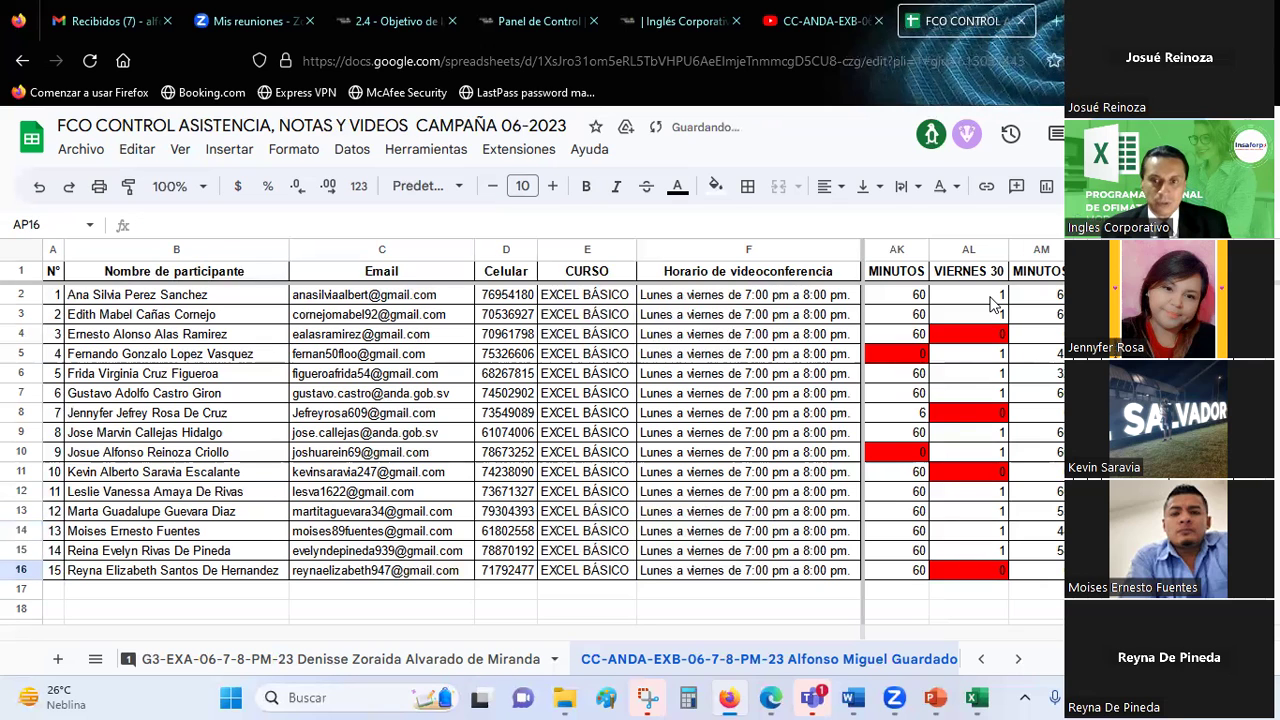
# - Enter 0 for row 16's attendance in AP16
pyautogui.write('0')
pyautogui.press('Return')
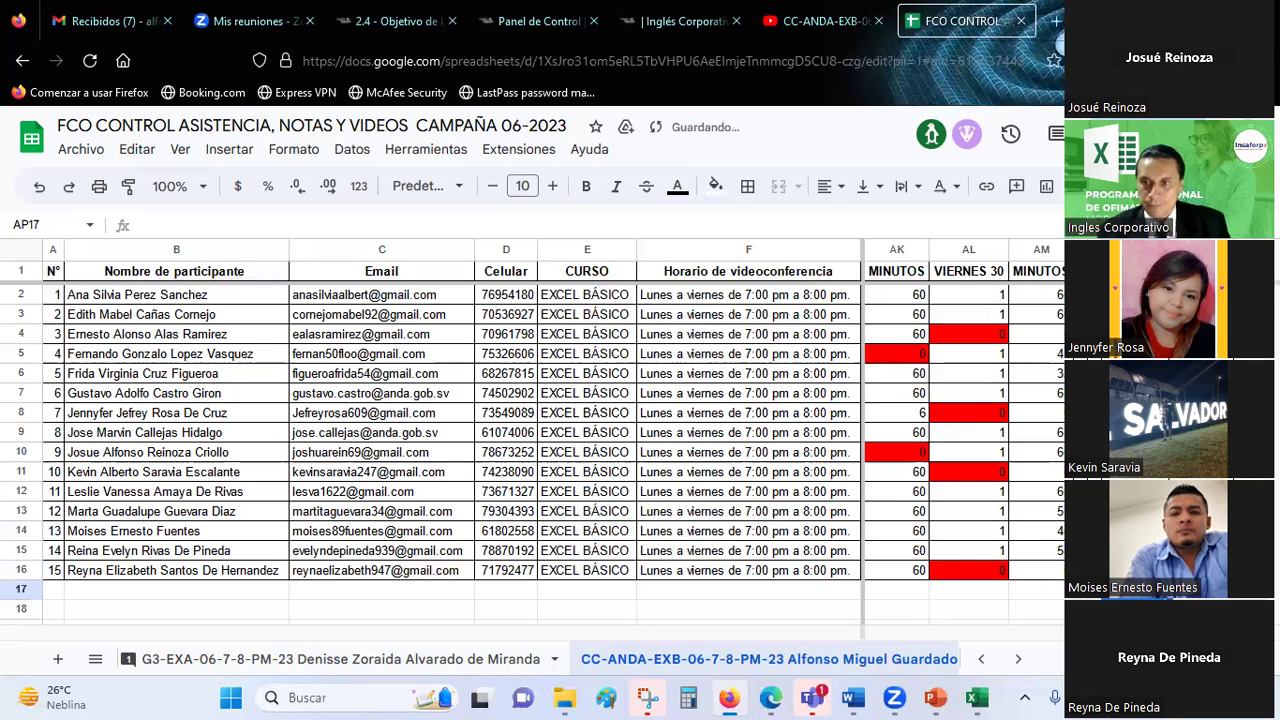
pyautogui.press('Up')
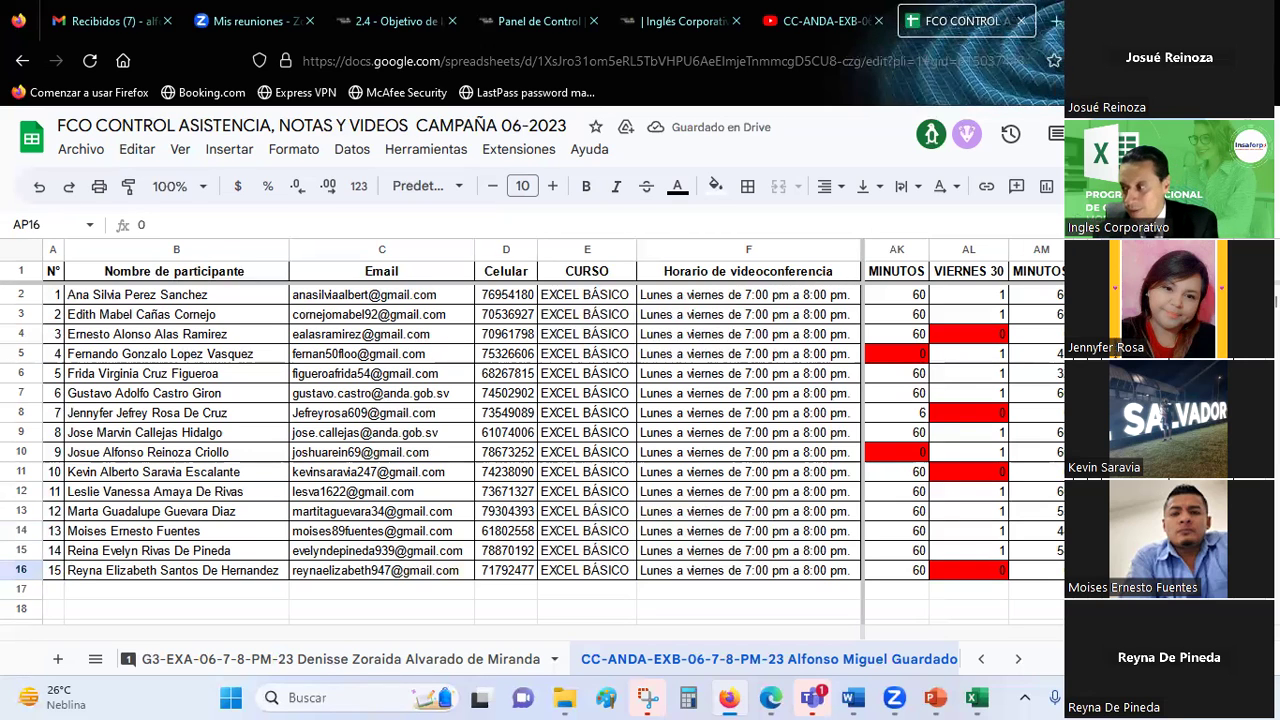
pyautogui.write('0')
pyautogui.press('Return')
pyautogui.press('Up')
pyautogui.press('Up')
pyautogui.press('Up')
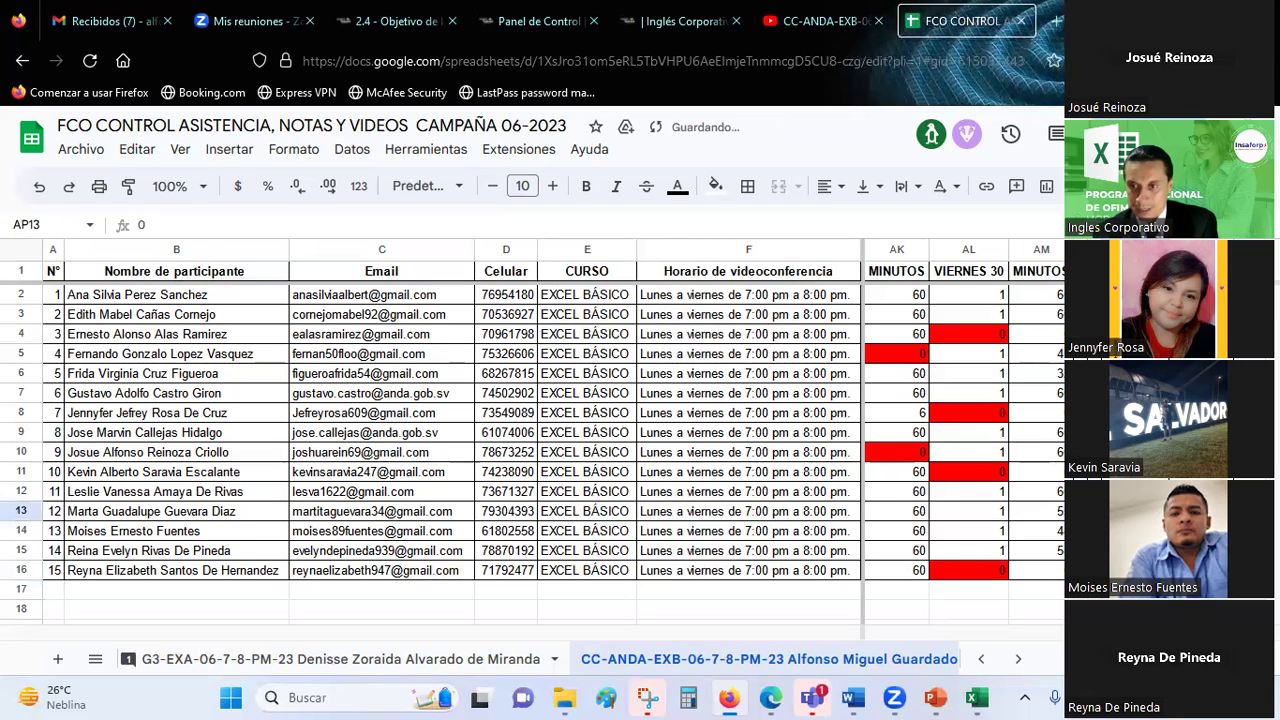
# - Shade the zero entries in AP13 and AP5 with red fill
pyautogui.click(716, 187)
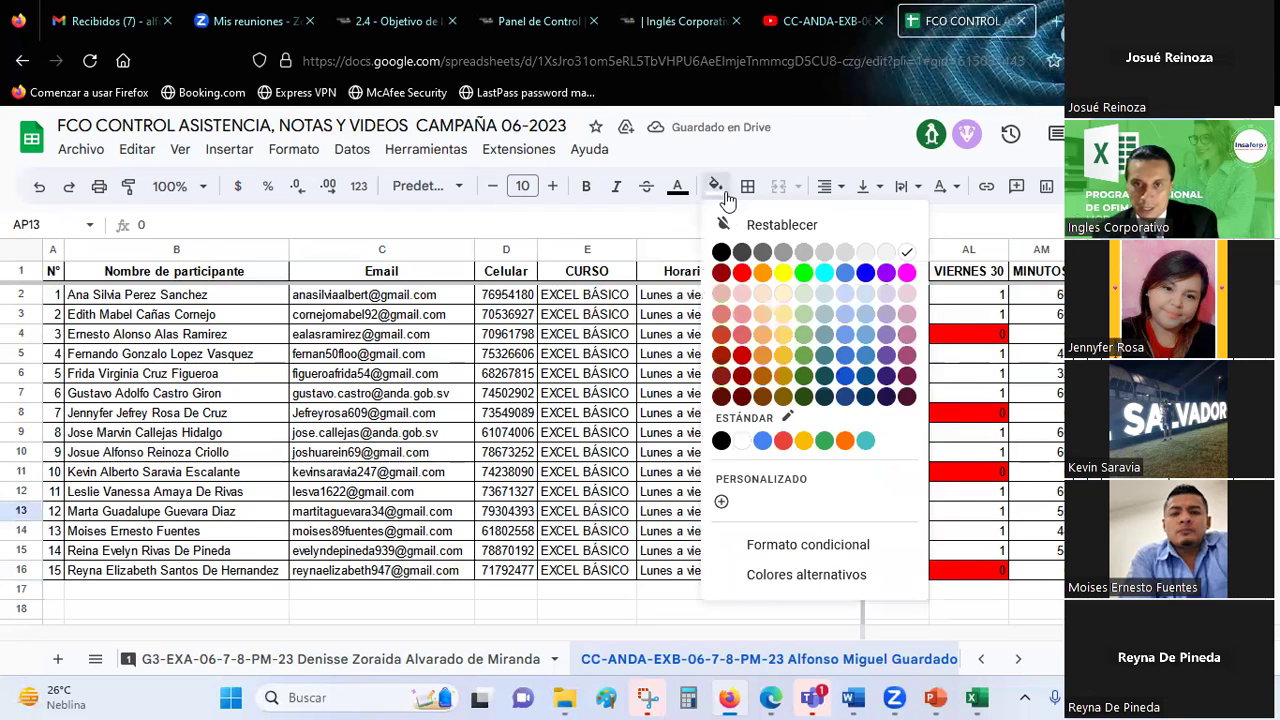
pyautogui.click(752, 280)
pyautogui.press('Up')
pyautogui.press('Up')
pyautogui.press('Up')
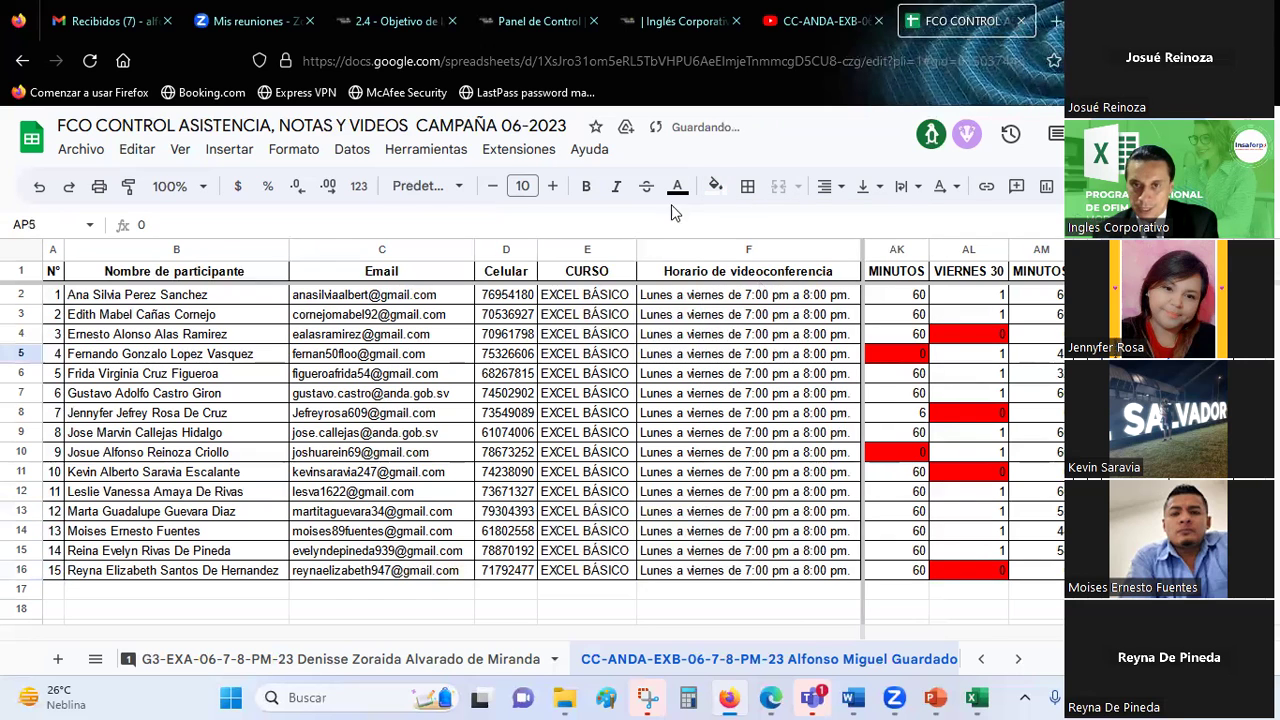
pyautogui.click(716, 187)
pyautogui.click(742, 274)
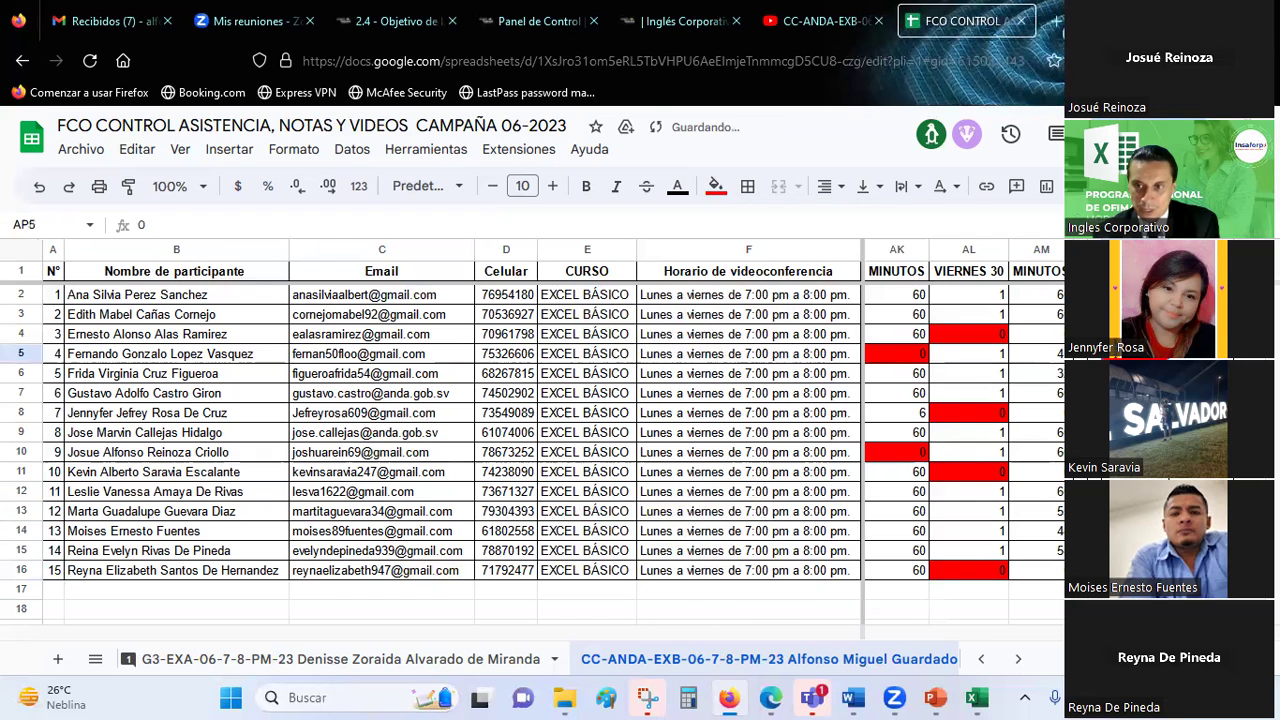
pyautogui.press('Down')
pyautogui.press('Down')
pyautogui.press('Down')
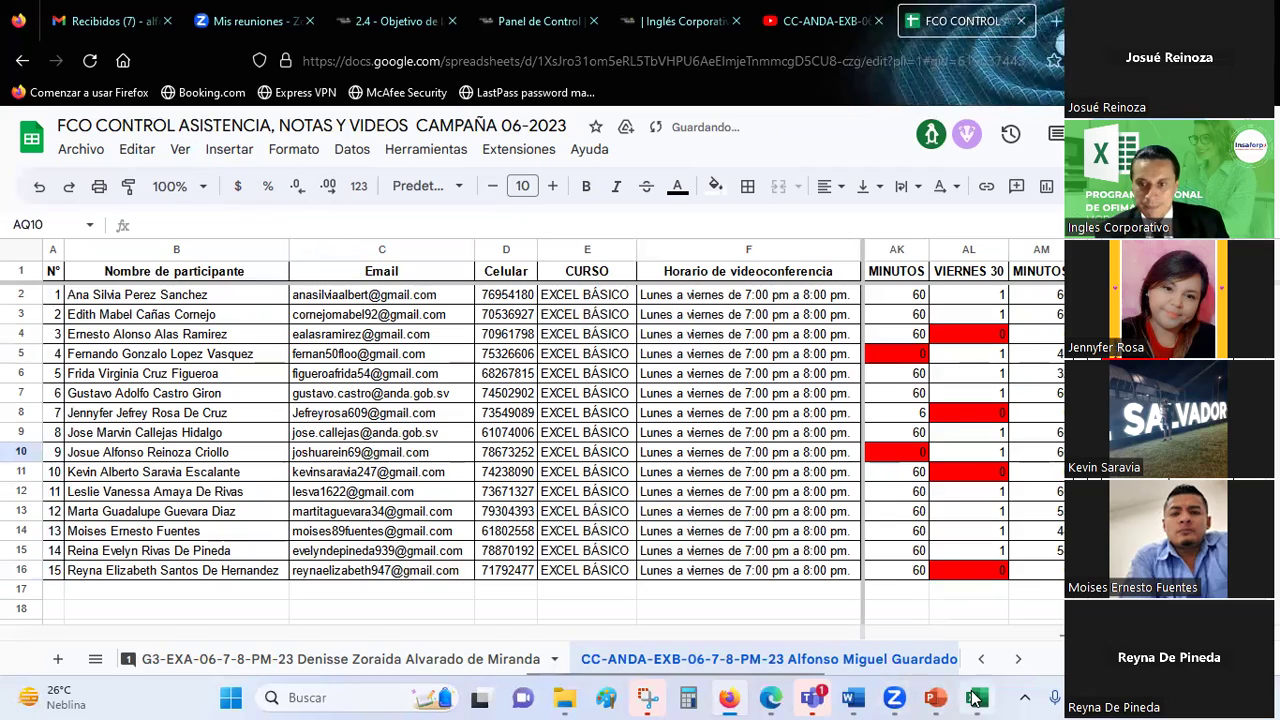
pyautogui.click(977, 697)
pyautogui.click(838, 413)
pyautogui.scroll(-1, 880, 355)
pyautogui.scroll(1, 880, 355)
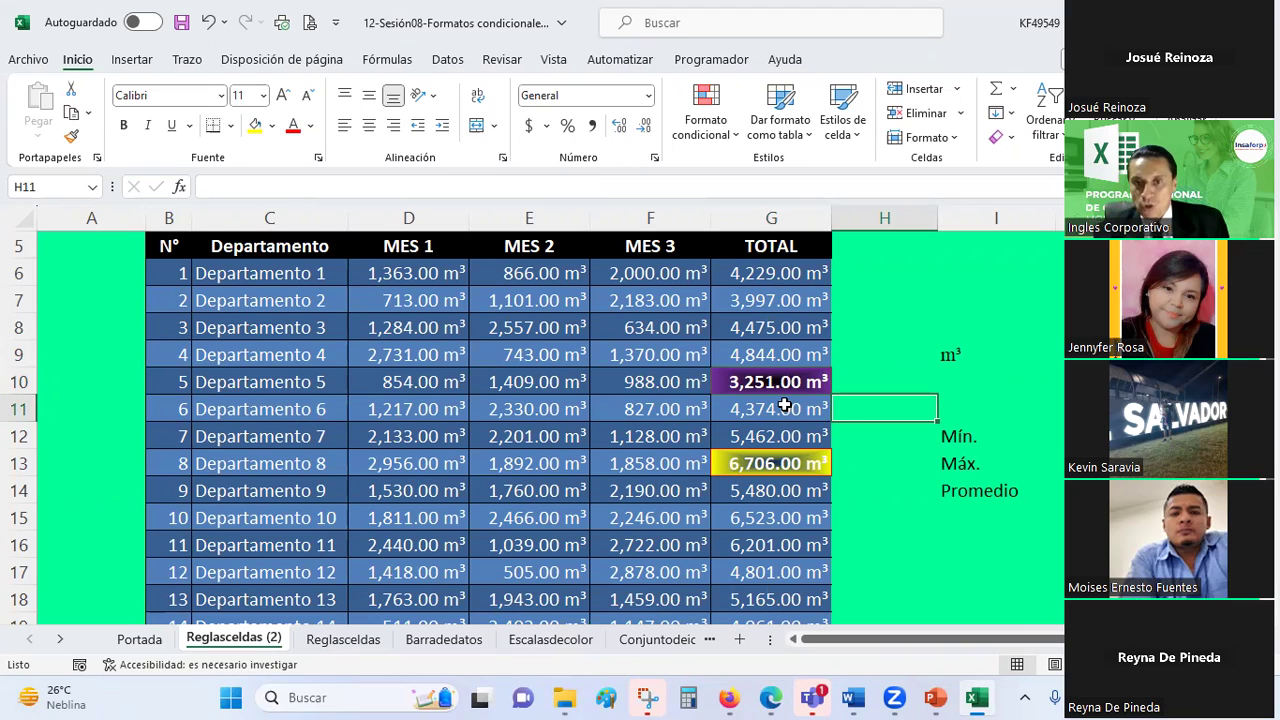
pyautogui.click(1060, 490)
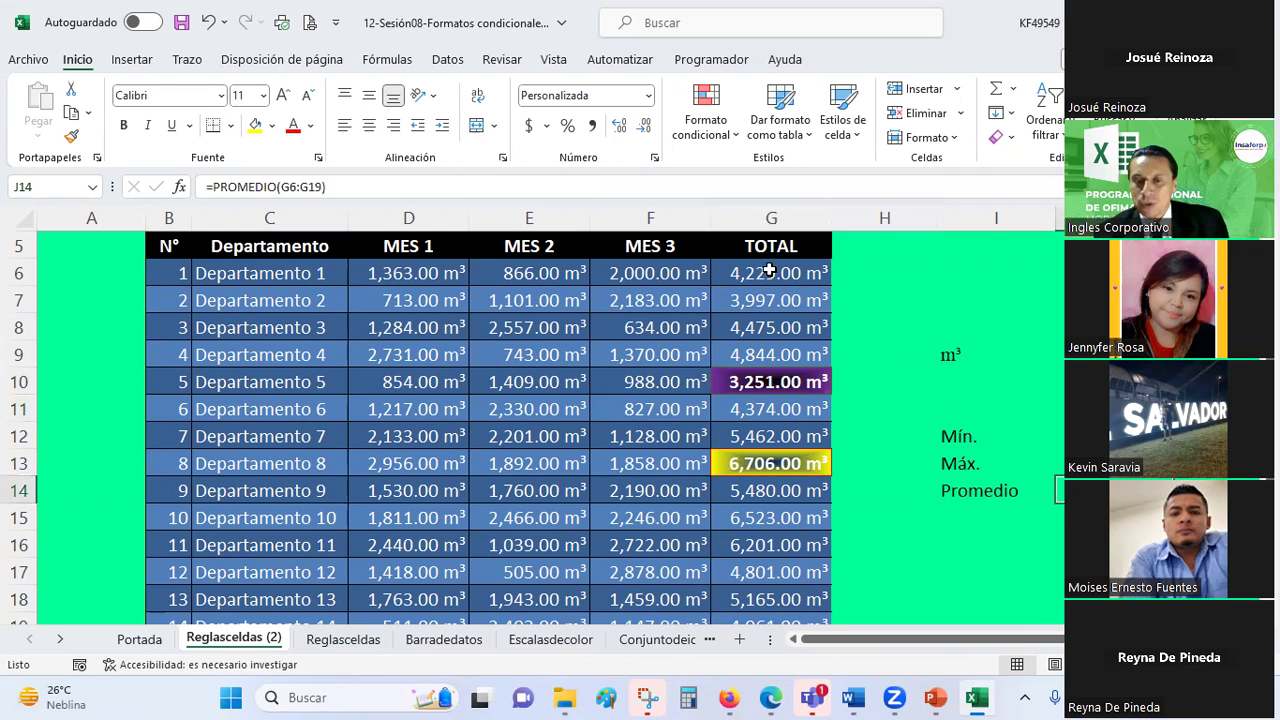
pyautogui.moveTo(767, 277); pyautogui.dragTo(770, 354)
pyautogui.click(1058, 490)
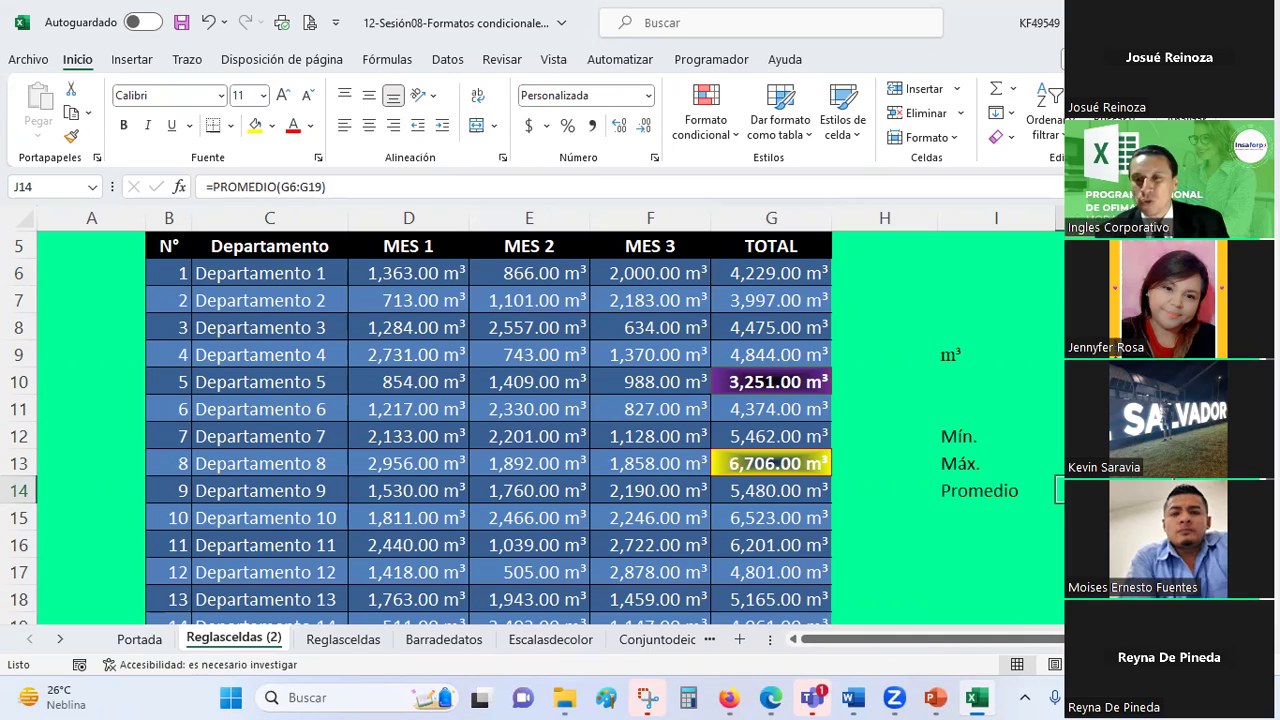
pyautogui.scroll(-1, 488, 427)
pyautogui.scroll(1, 488, 427)
pyautogui.scroll(-1, 488, 427)
pyautogui.scroll(1, 1062, 440)
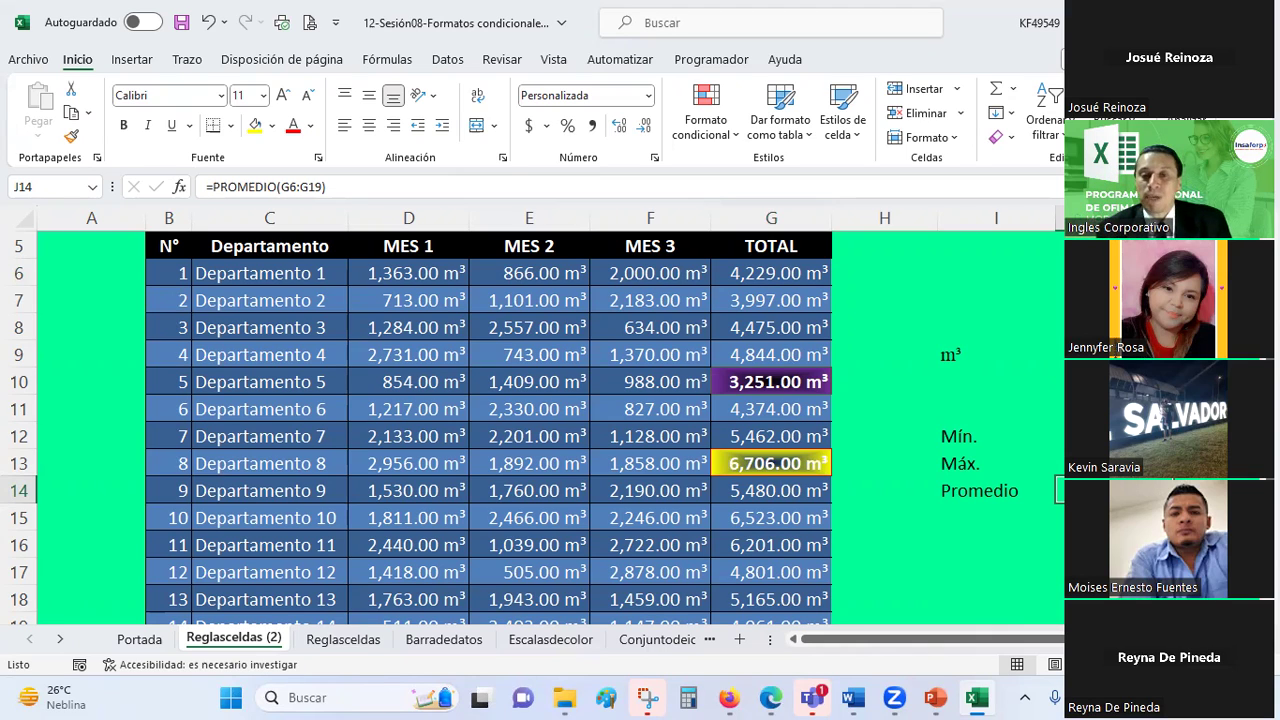
# - Select TOTAL cells G6:G9 together with G11:G12 and G14:G19
pyautogui.click(793, 272)
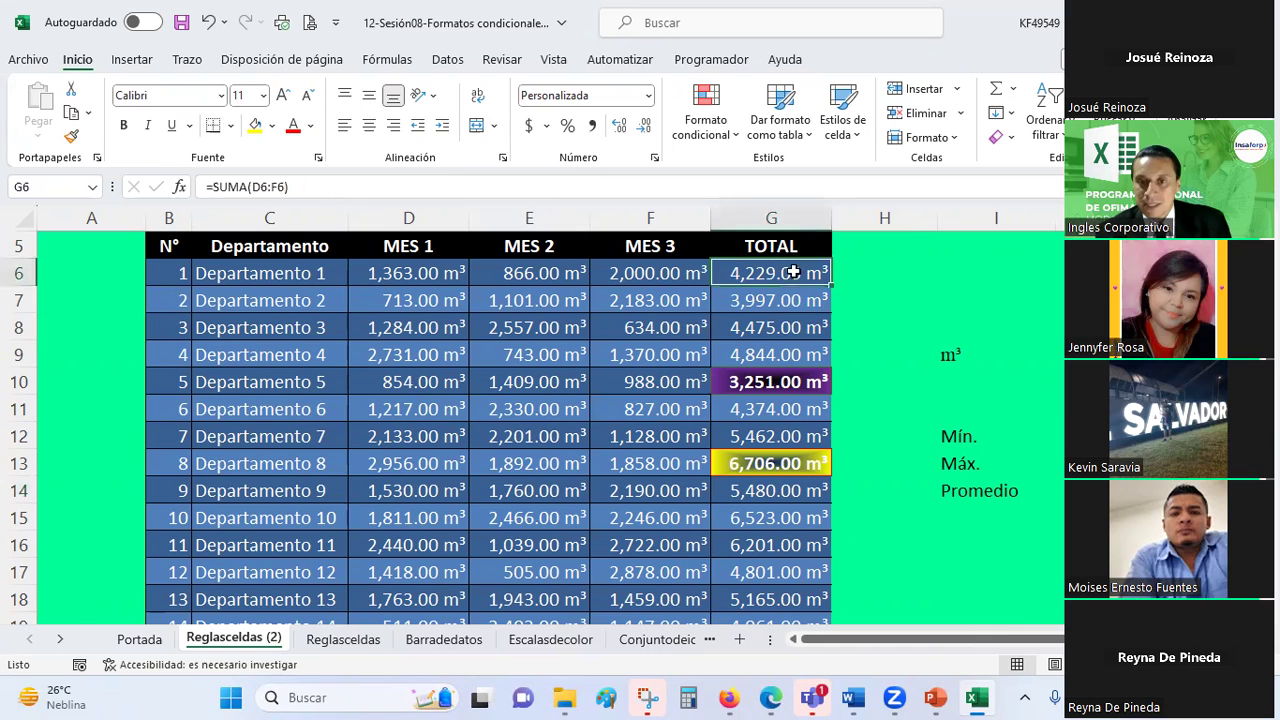
pyautogui.moveTo(793, 272); pyautogui.dragTo(790, 355)
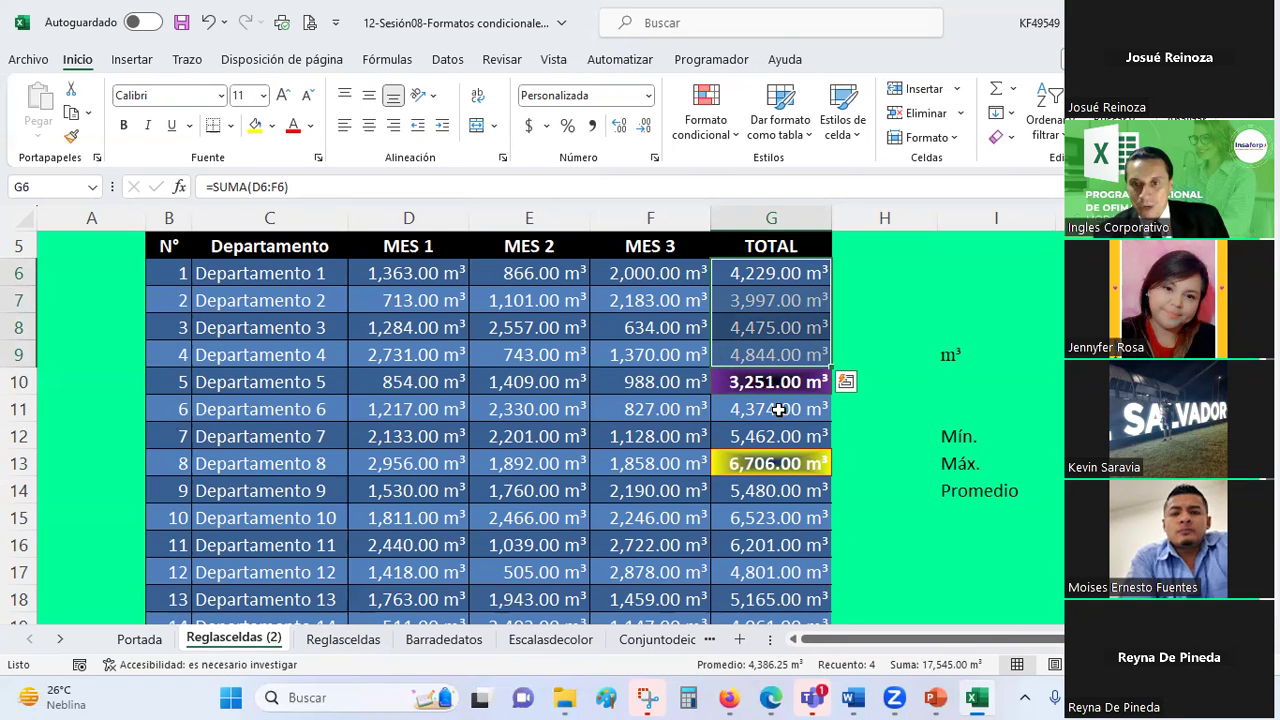
pyautogui.keyDown('ctrl'); pyautogui.moveTo(778, 409); pyautogui.dragTo(772, 434); pyautogui.keyUp('ctrl')
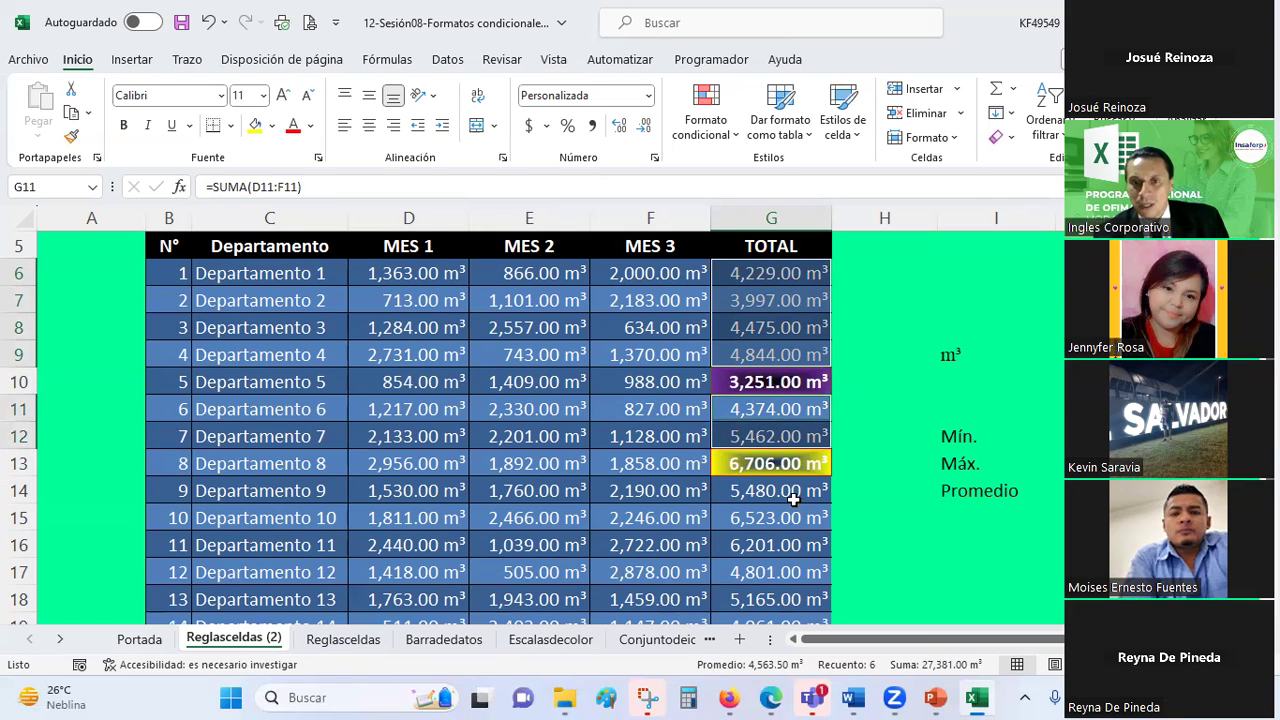
pyautogui.keyDown('ctrl'); pyautogui.moveTo(777, 487); pyautogui.dragTo(775, 550); pyautogui.keyUp('ctrl')
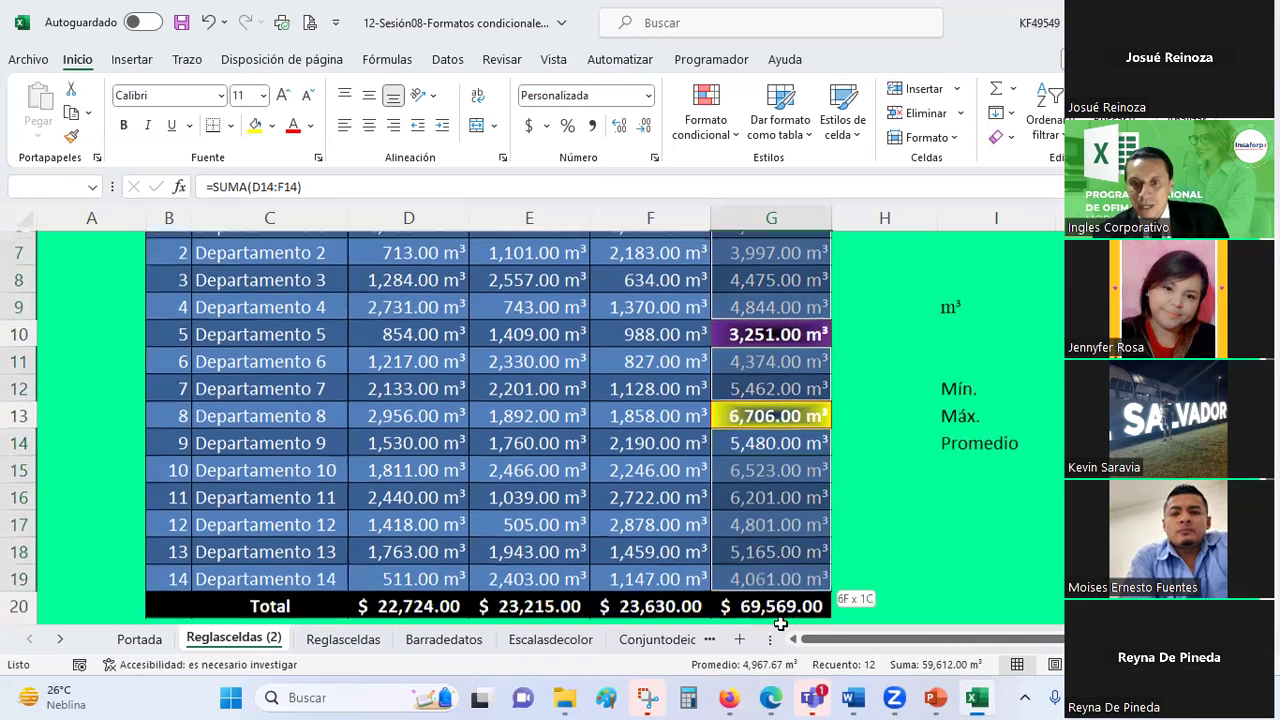
pyautogui.scroll(2, 918, 461)
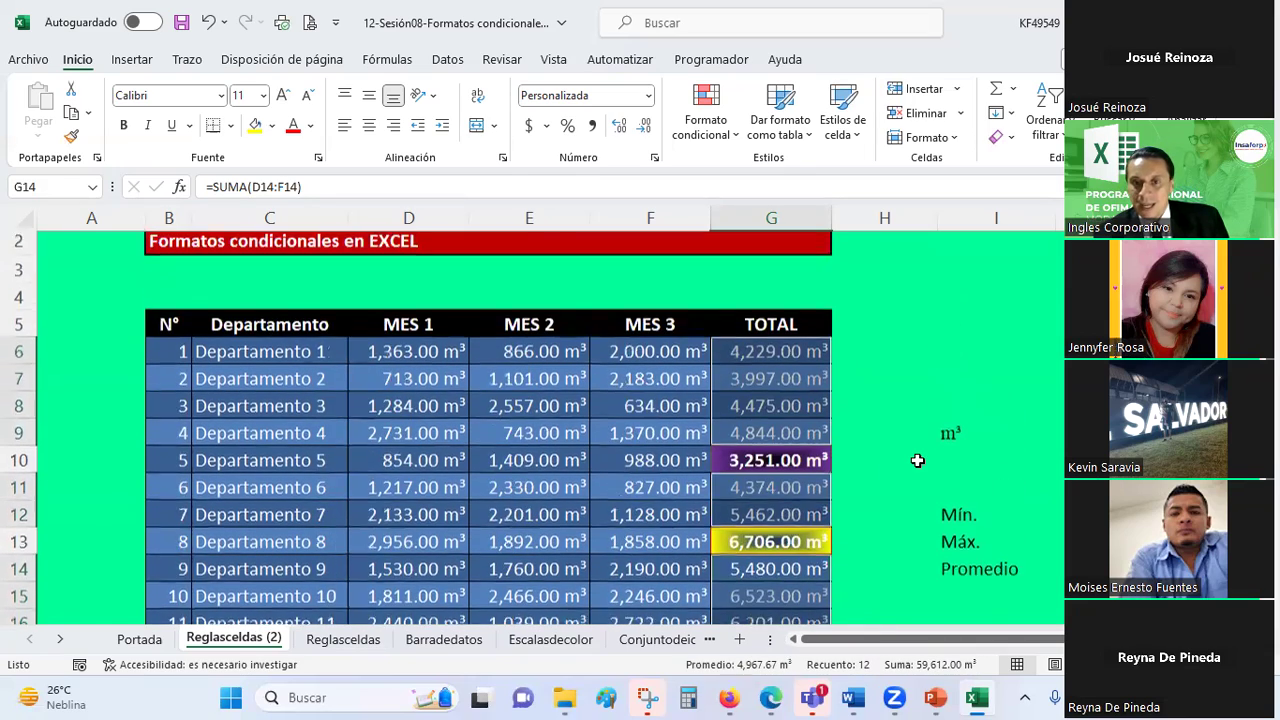
pyautogui.scroll(-1, 918, 461)
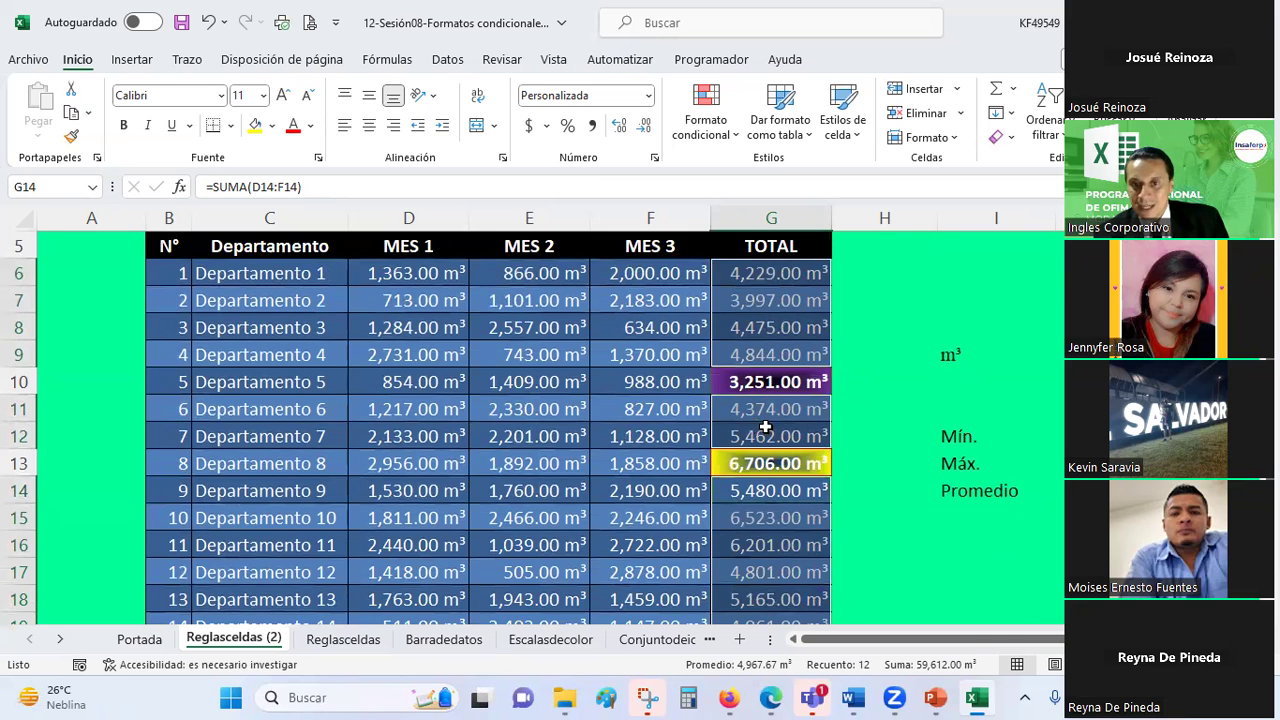
pyautogui.scroll(-2, 760, 425)
pyautogui.scroll(2, 765, 445)
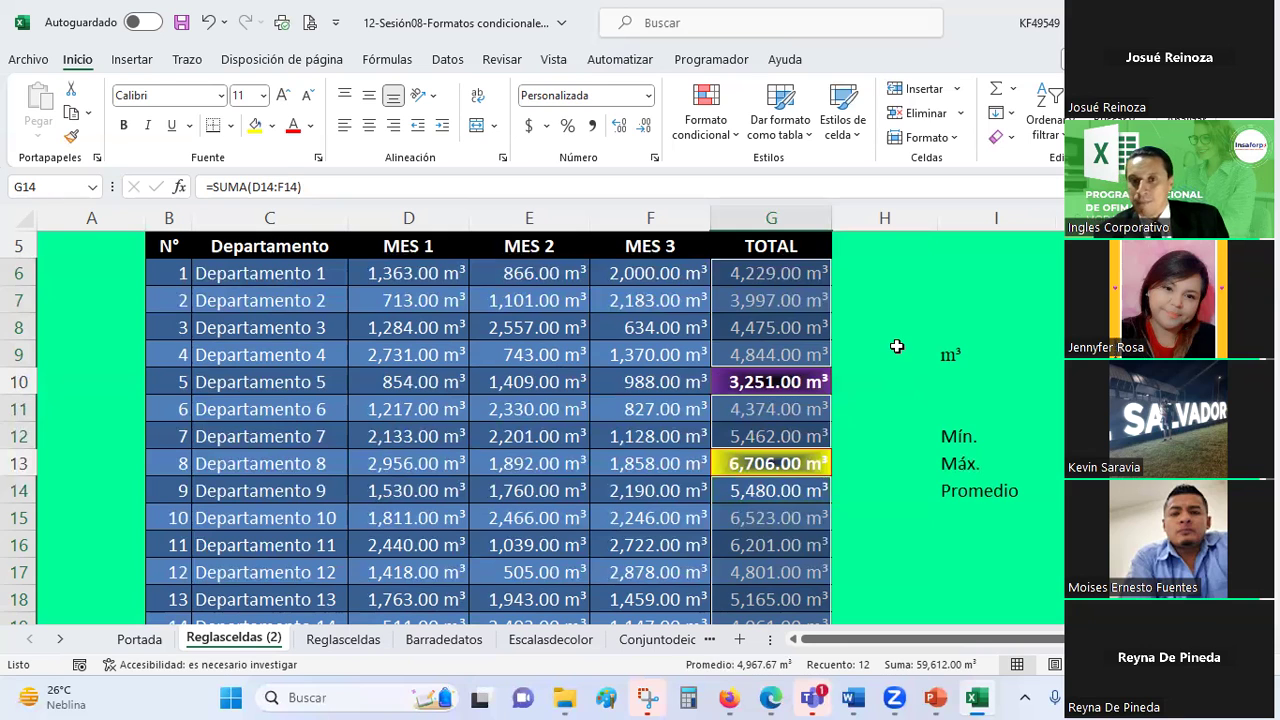
# - Reselect only G6:G9 to read average 4,386.25, count 4 and sum 17,545 m³
pyautogui.click(894, 348)
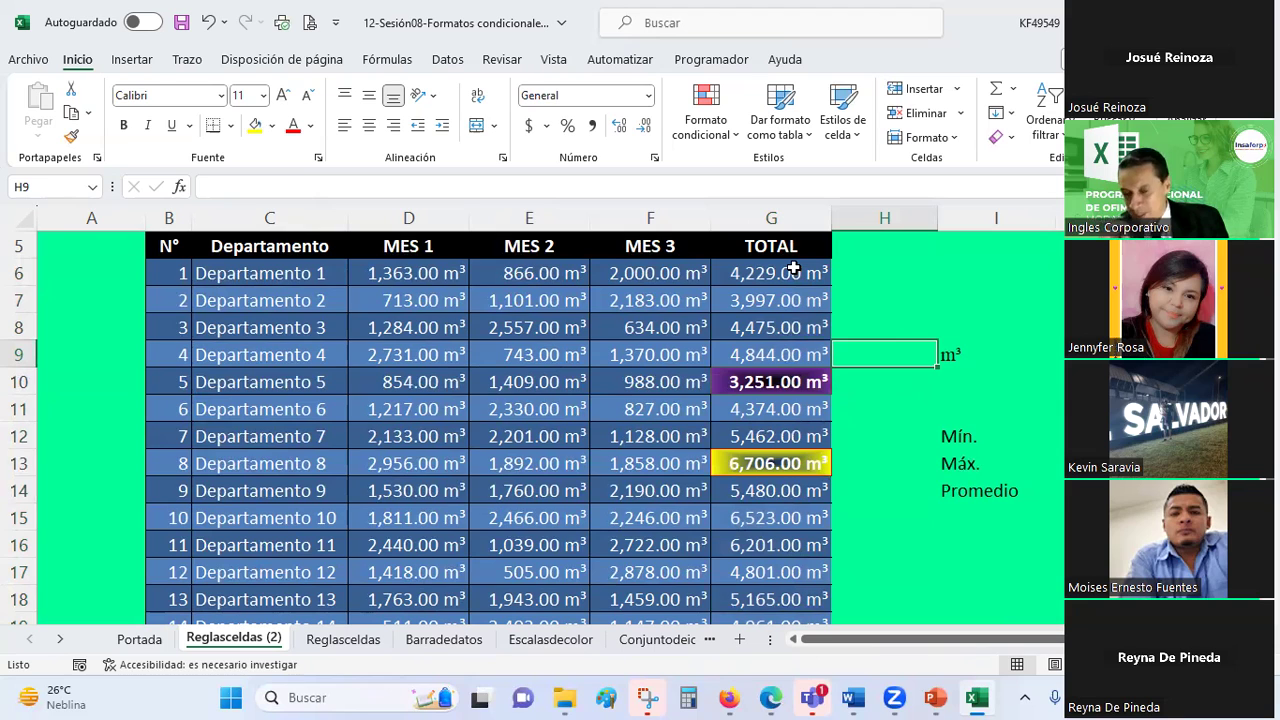
pyautogui.moveTo(793, 268); pyautogui.dragTo(778, 348)
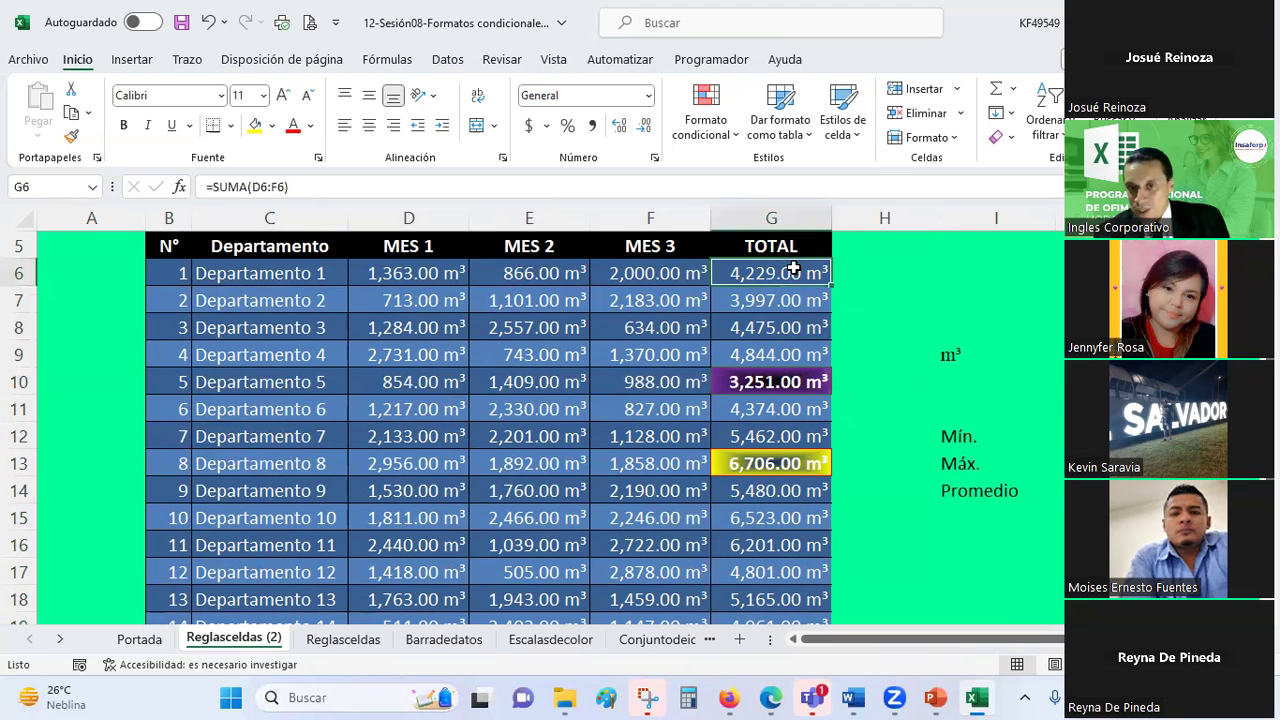
pyautogui.click(980, 271)
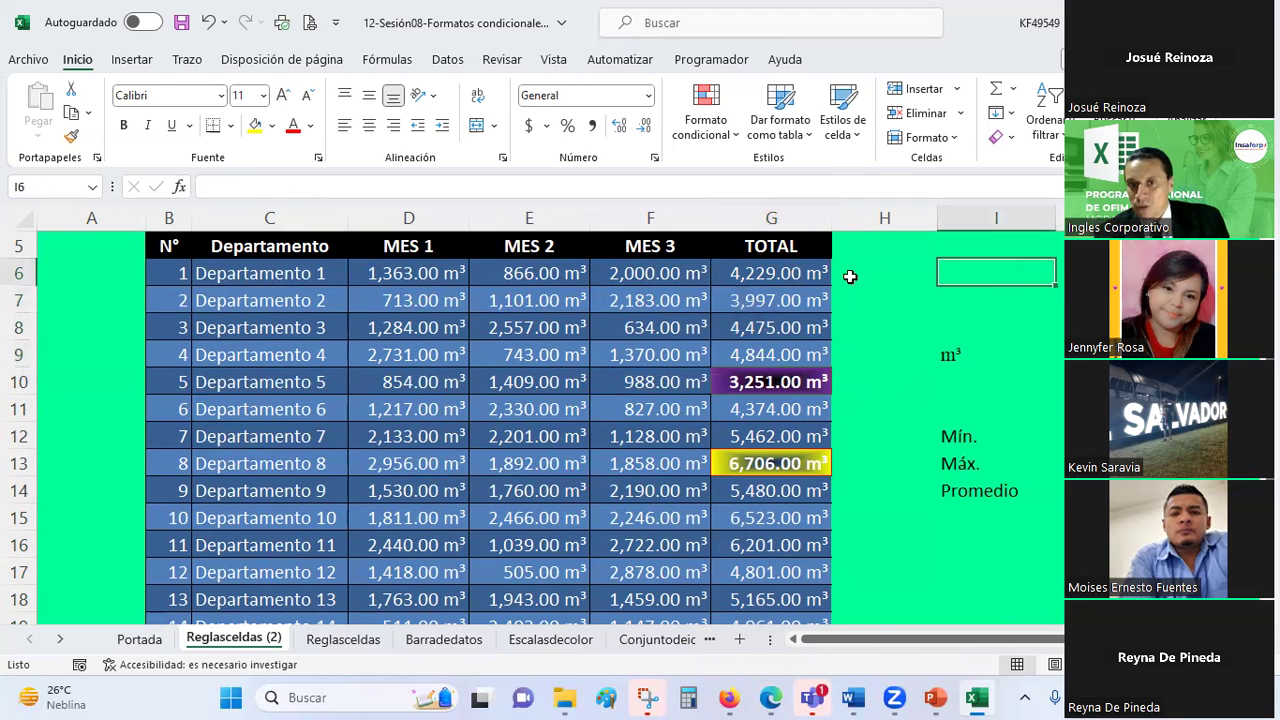
pyautogui.click(787, 273)
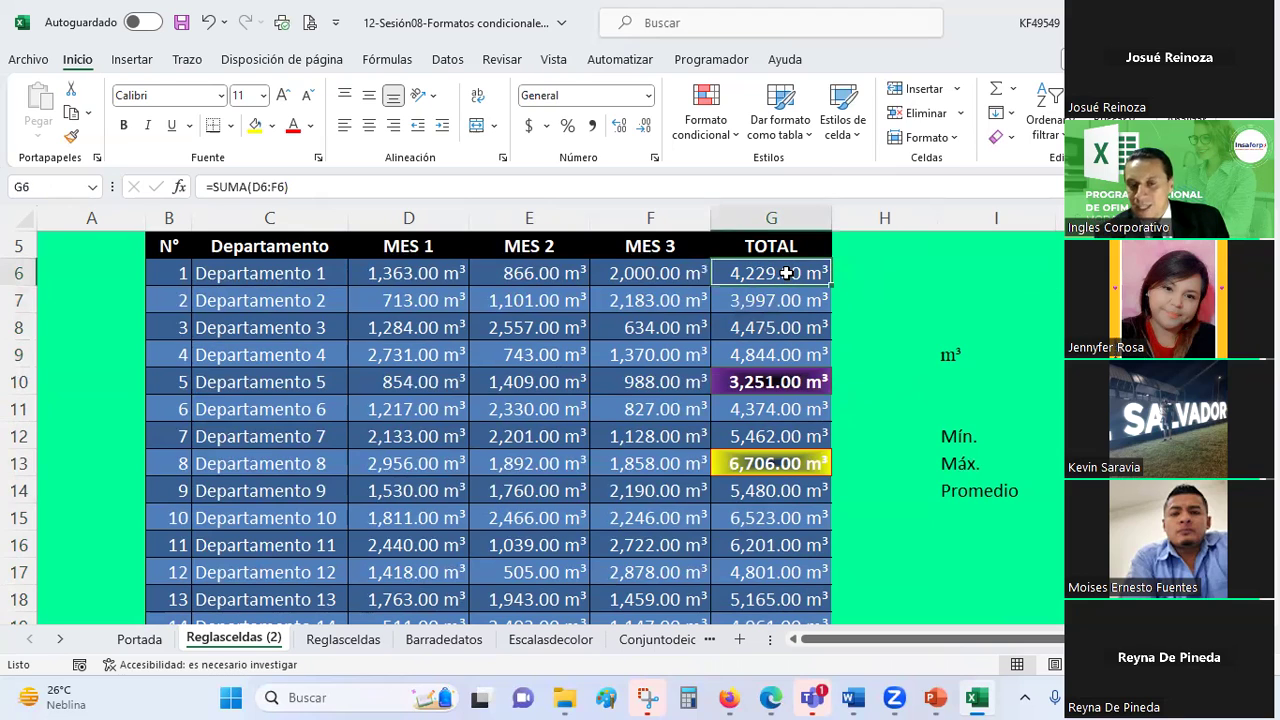
pyautogui.moveTo(787, 273); pyautogui.dragTo(787, 353)
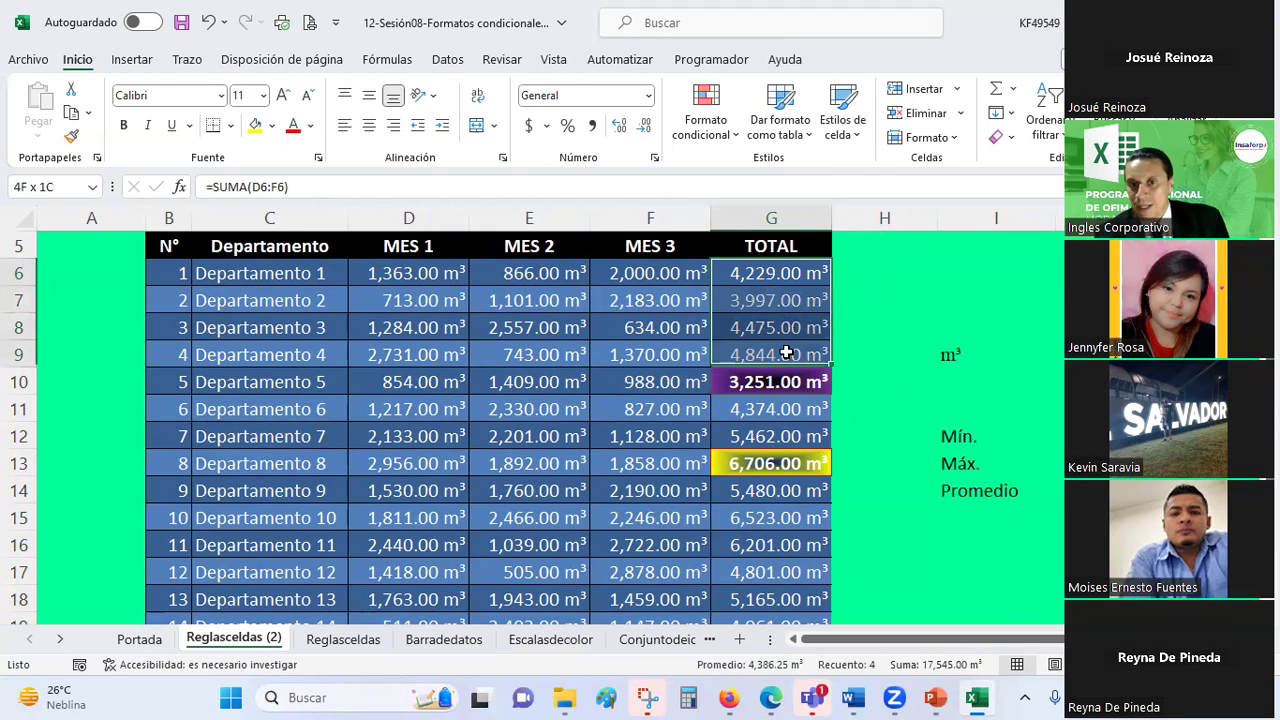
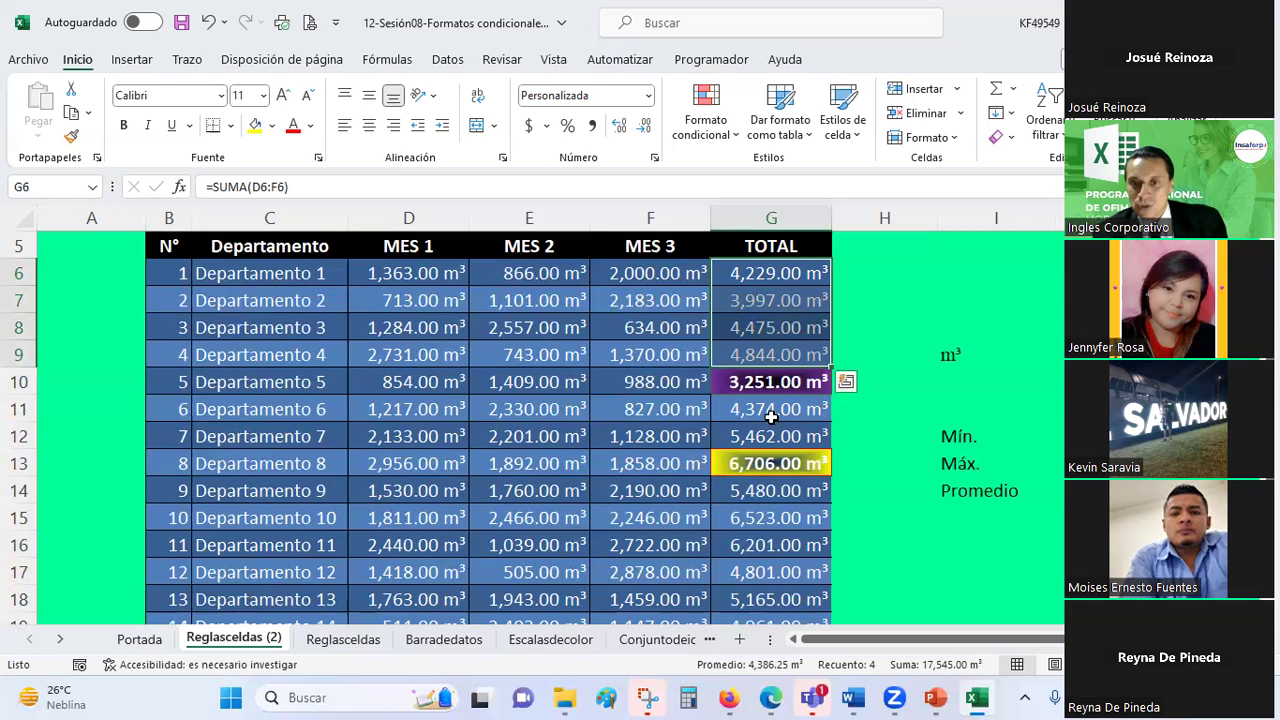
# - Try extending the TOTAL selection through rows 11–19, then clear it
pyautogui.keyDown('ctrl'); pyautogui.moveTo(766, 411); pyautogui.dragTo(764, 435); pyautogui.keyUp('ctrl')
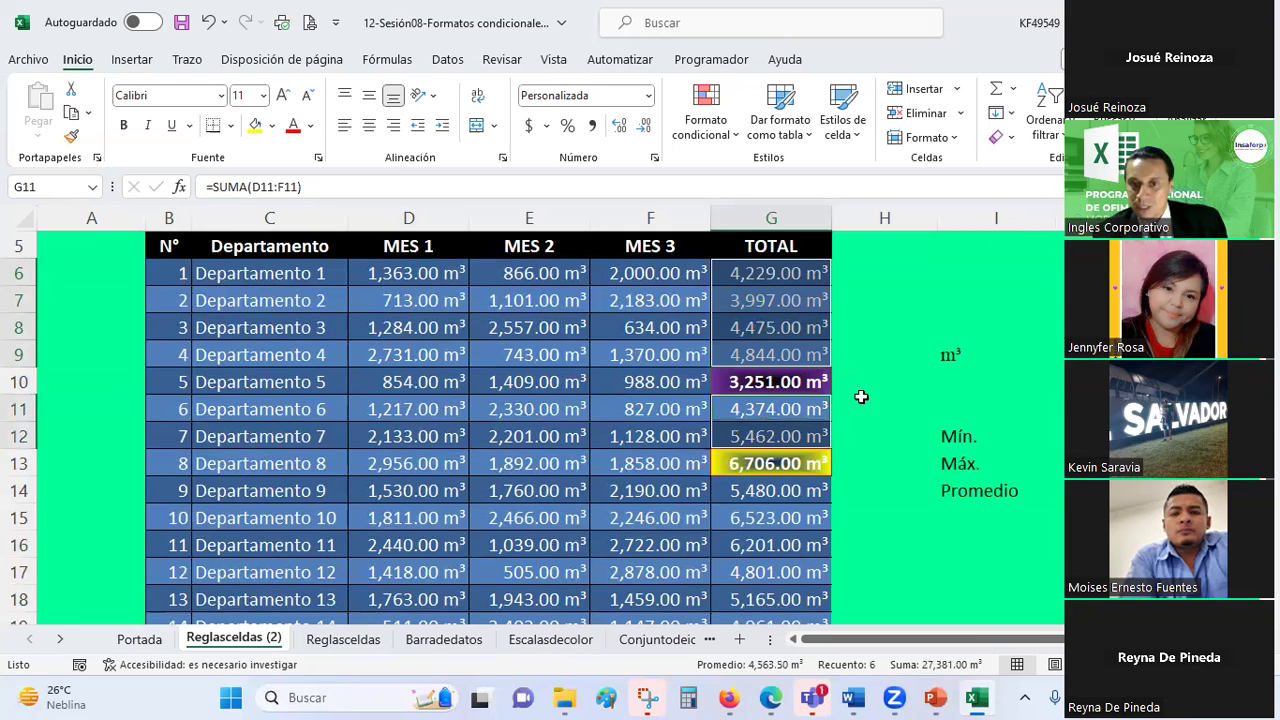
pyautogui.scroll(-3, 900, 375)
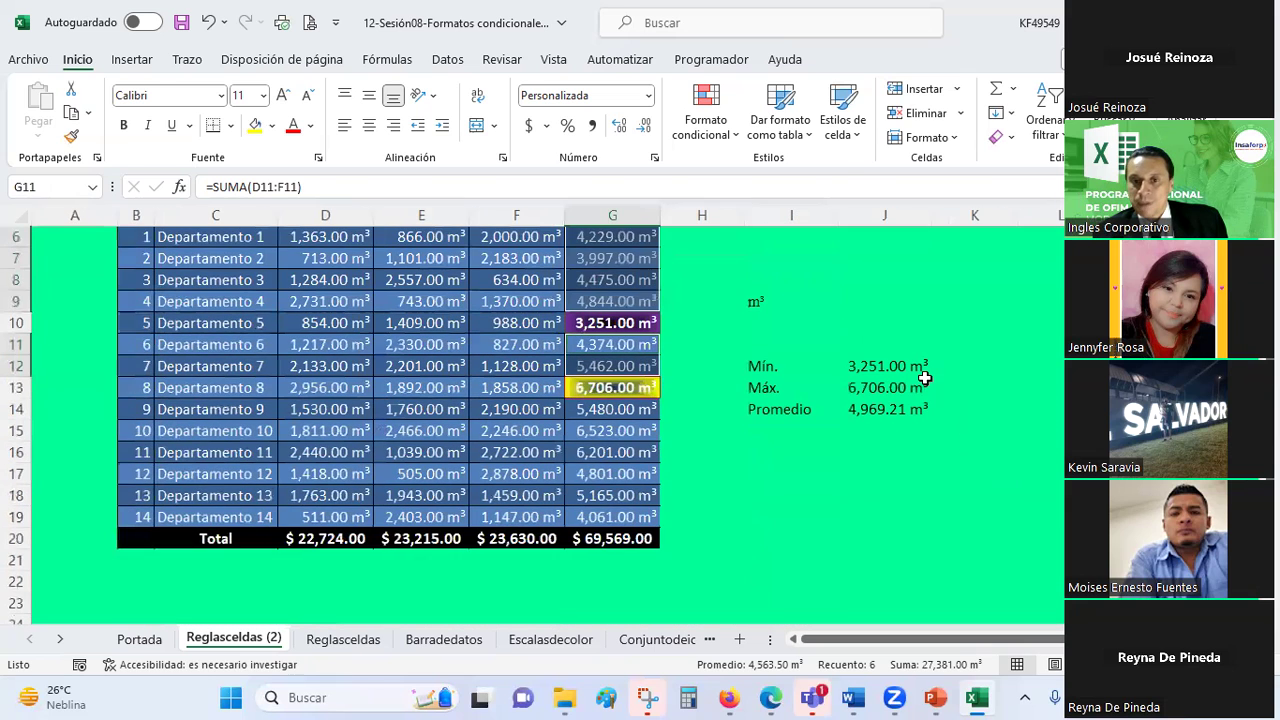
pyautogui.scroll(2, 765, 486)
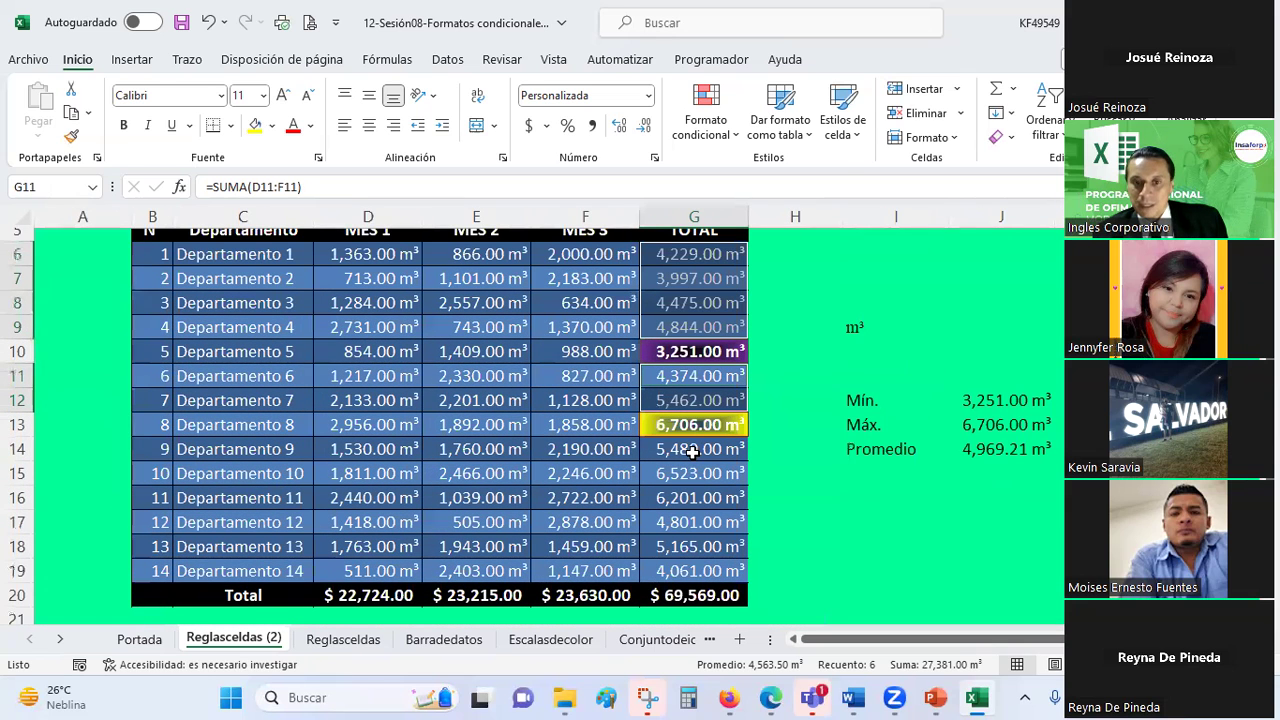
pyautogui.moveTo(693, 462)
pyautogui.mouseDown()
pyautogui.moveTo(697, 570)
pyautogui.moveTo(688, 543)
pyautogui.mouseUp()
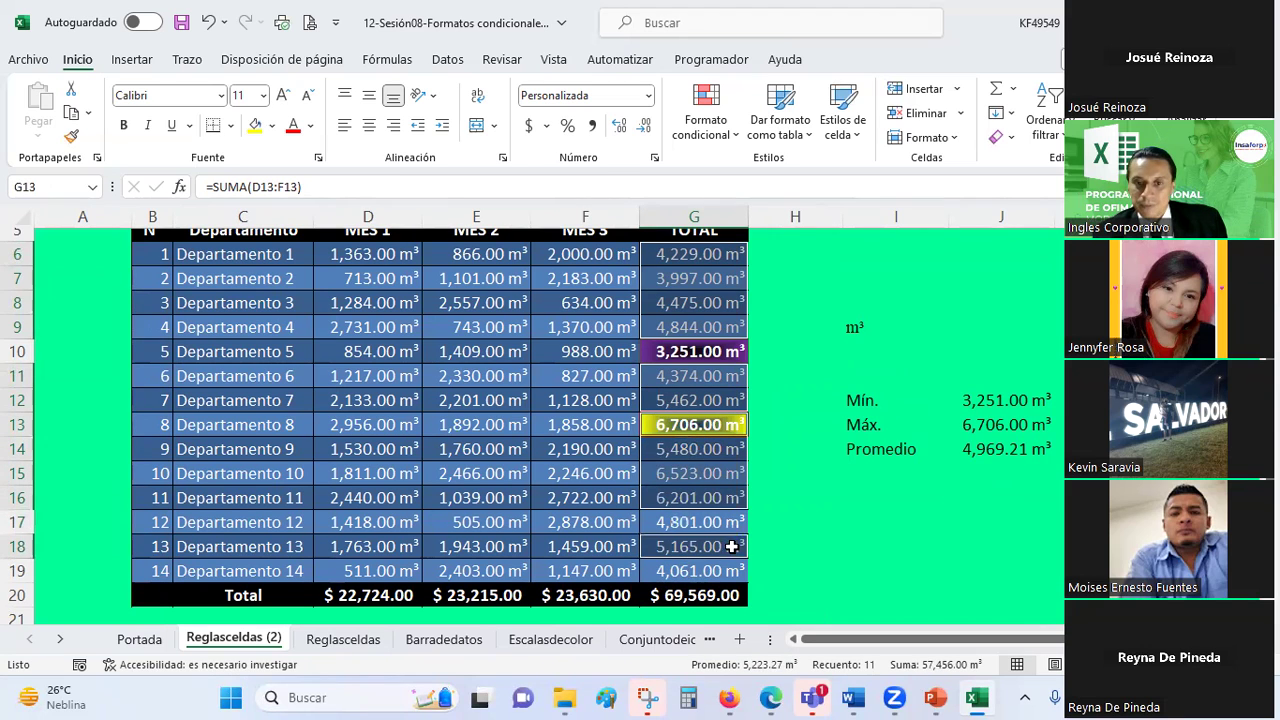
pyautogui.click(796, 459)
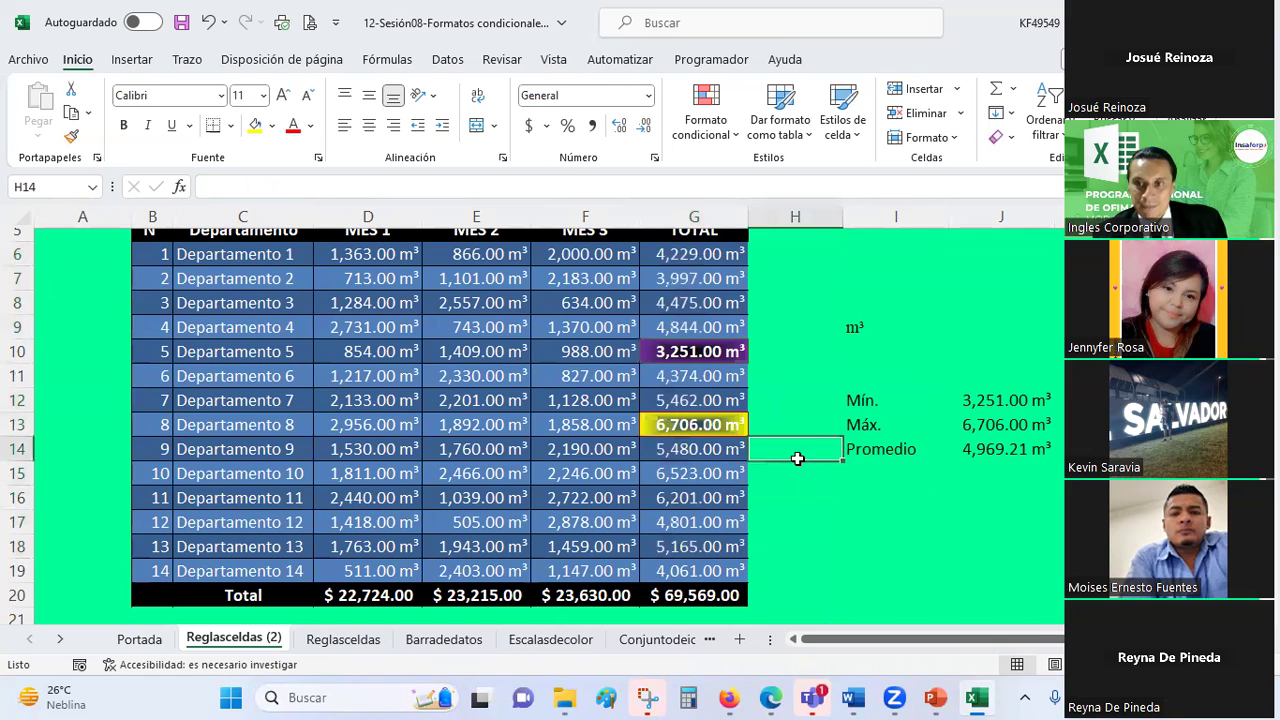
pyautogui.keyDown('ctrl'); pyautogui.scroll(1, 797, 455); pyautogui.keyUp('ctrl')
pyautogui.scroll(-1, 795, 416)
pyautogui.scroll(1, 794, 390)
# - Select totals G6:G9, G11:G12 and G14:G19, skipping the min and max rows 10 and 13
pyautogui.moveTo(775, 270); pyautogui.dragTo(775, 327)
pyautogui.click(884, 327)
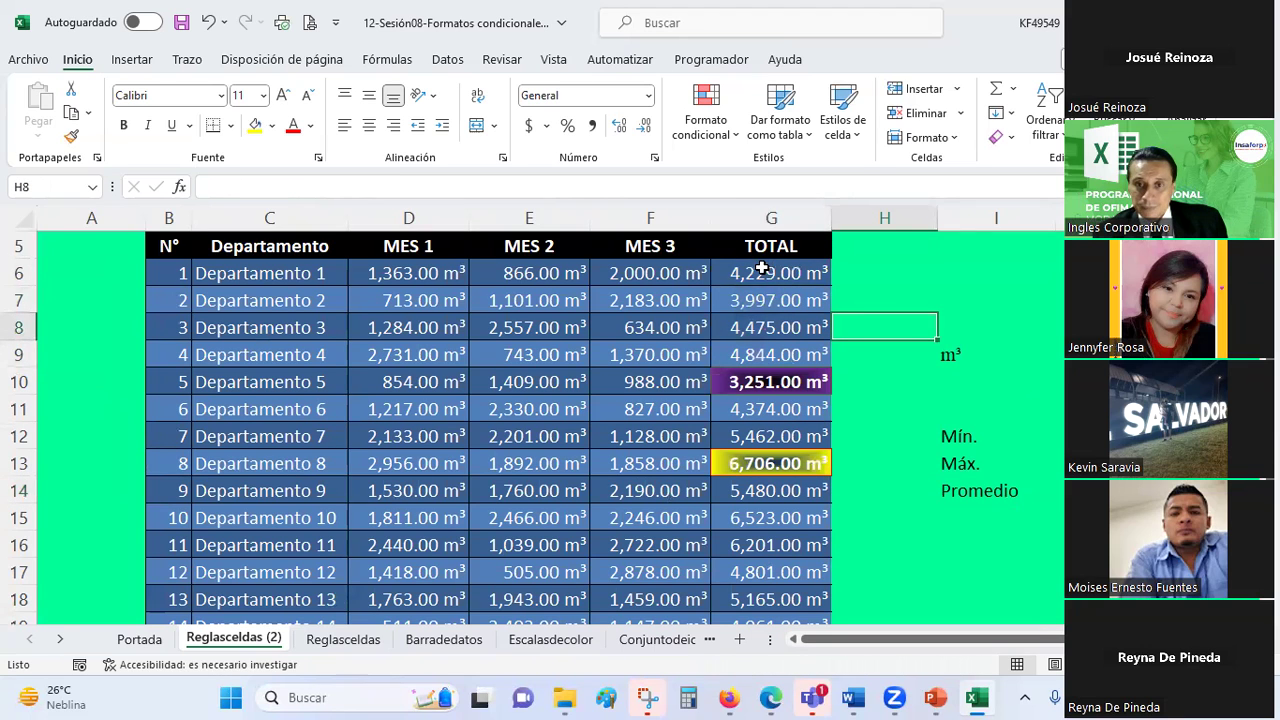
pyautogui.moveTo(762, 268); pyautogui.dragTo(762, 354)
pyautogui.keyDown('ctrl'); pyautogui.click(750, 410); pyautogui.keyUp('ctrl')
pyautogui.moveTo(747, 430); pyautogui.dragTo(765, 545)
pyautogui.scroll(-1, 760, 425)
pyautogui.scroll(1, 870, 457)
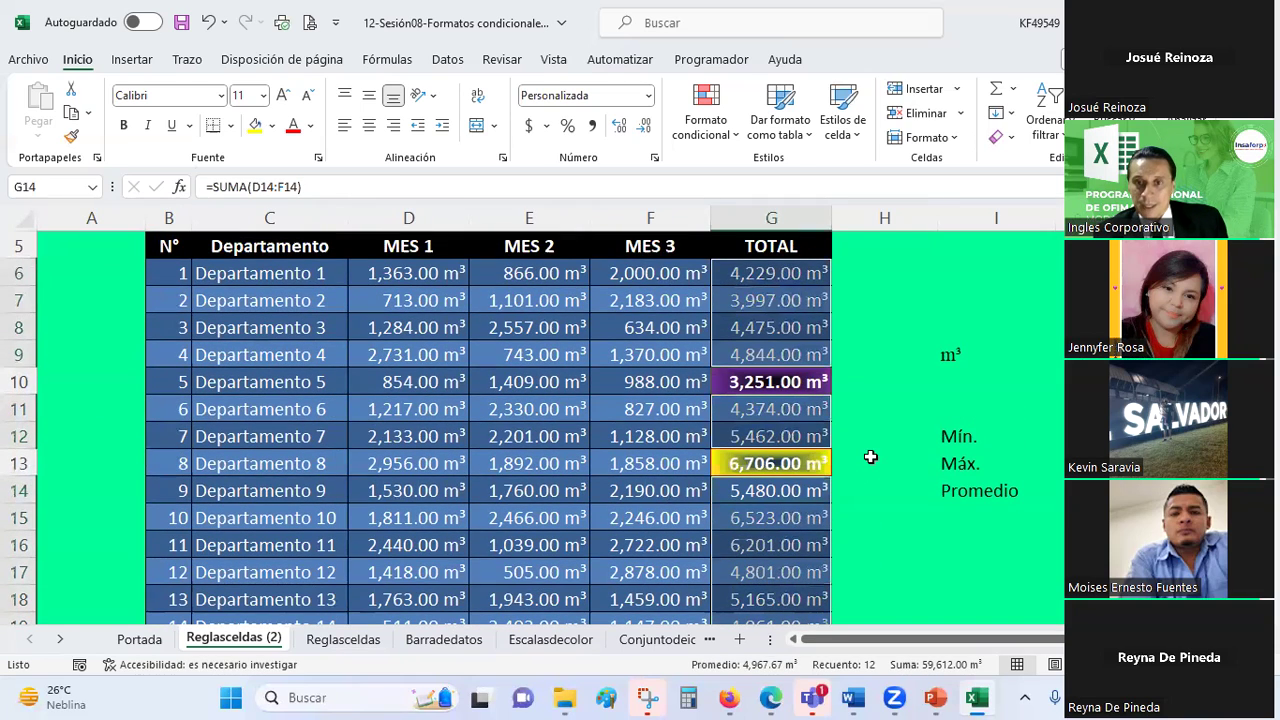
pyautogui.scroll(-1, 778, 375)
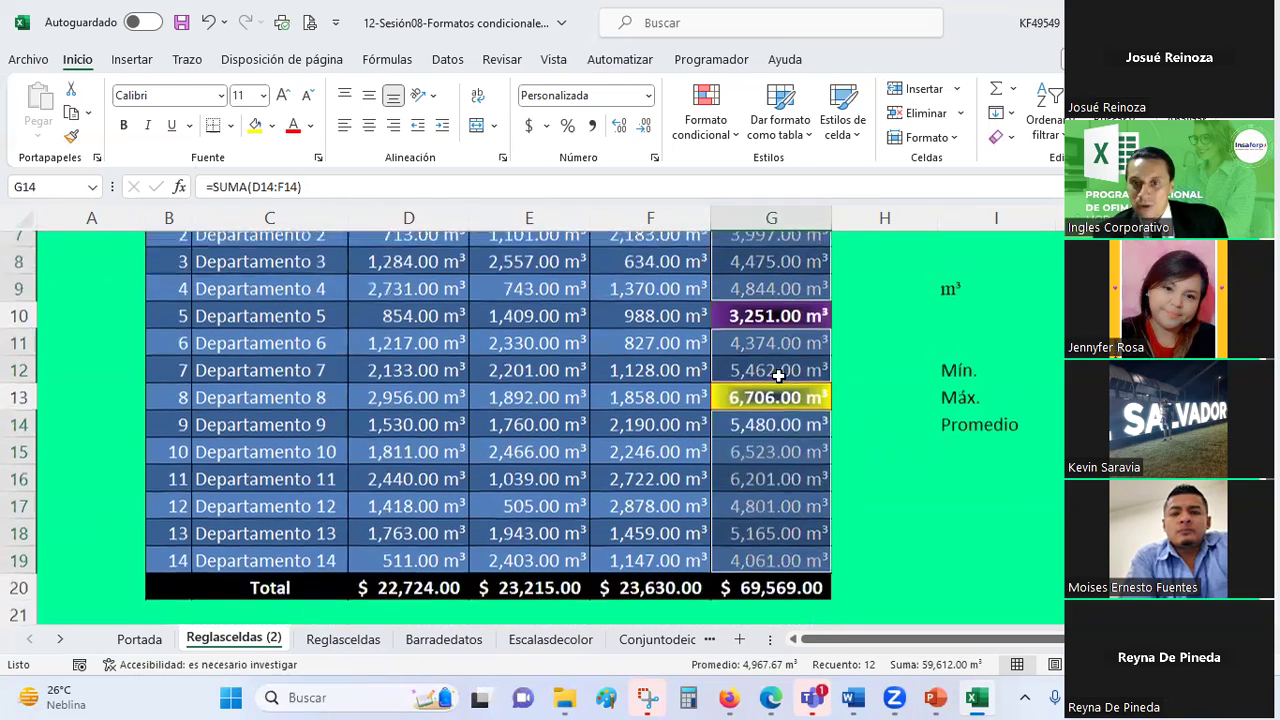
pyautogui.scroll(-1, 778, 375)
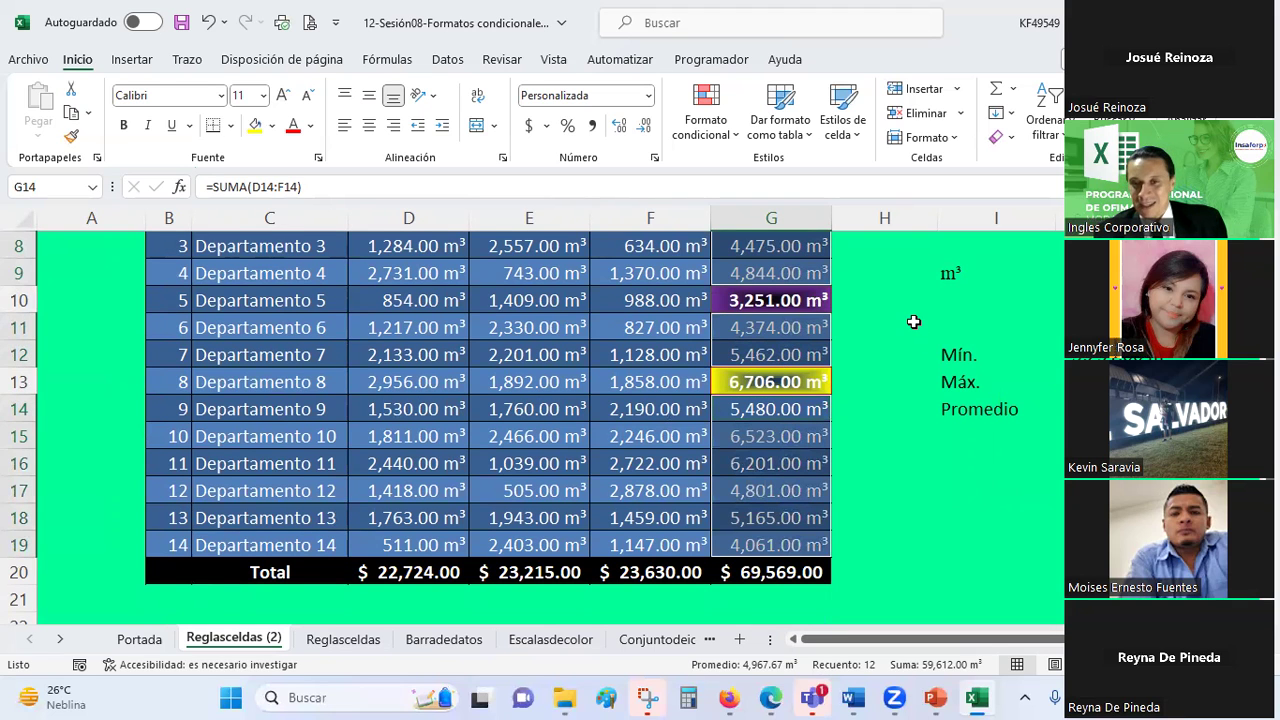
pyautogui.scroll(1, 913, 320)
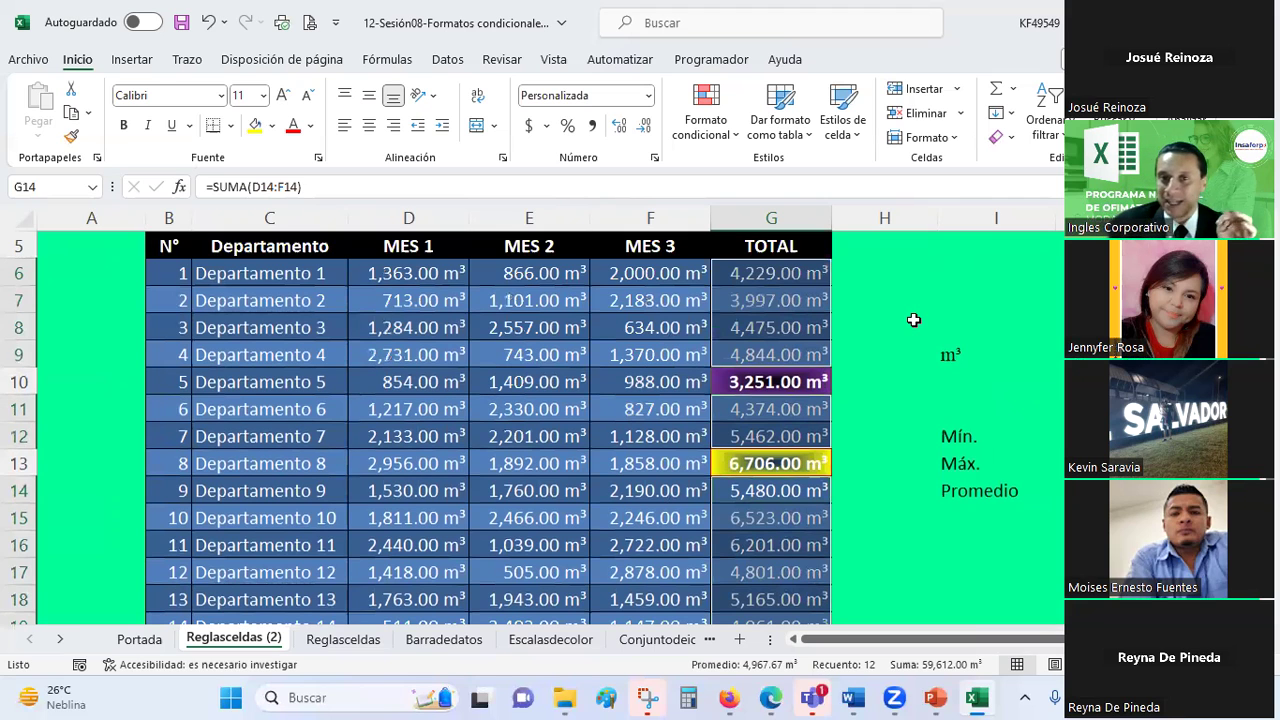
# - Start an 'Es menor que' rule on the totals with threshold =$J$14 and open its format list
pyautogui.click(730, 128)
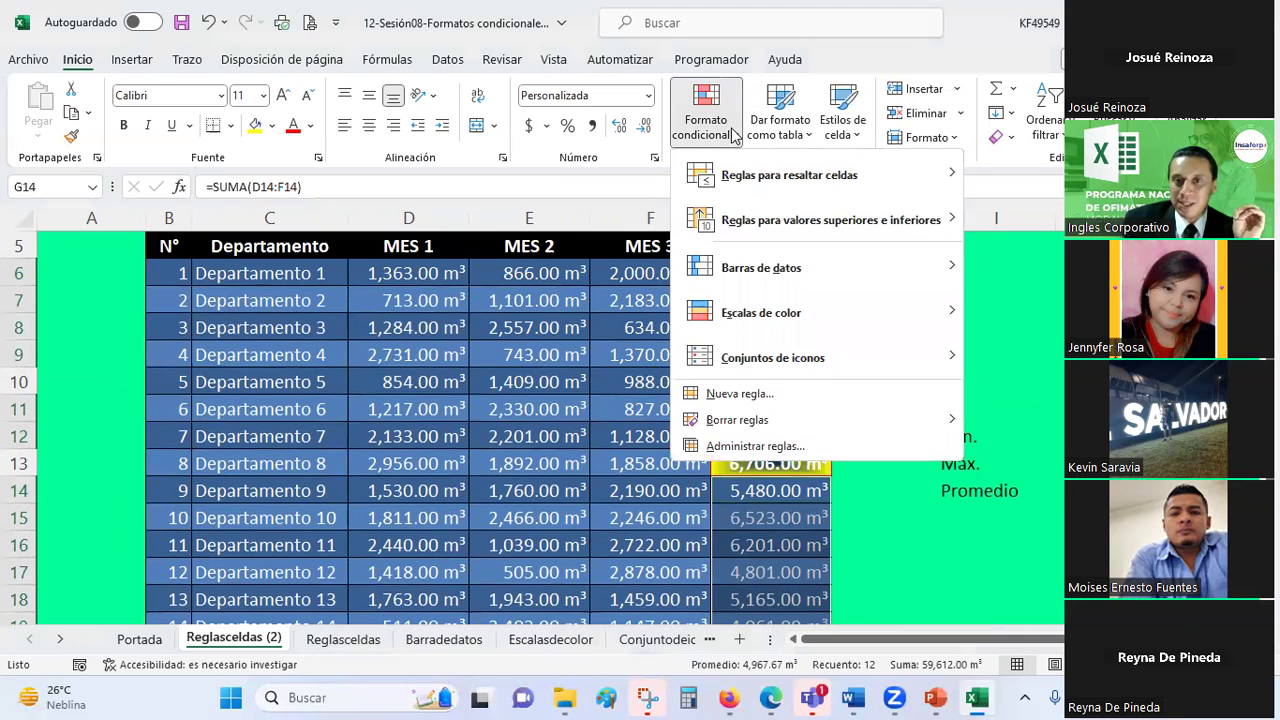
pyautogui.moveTo(755, 182)
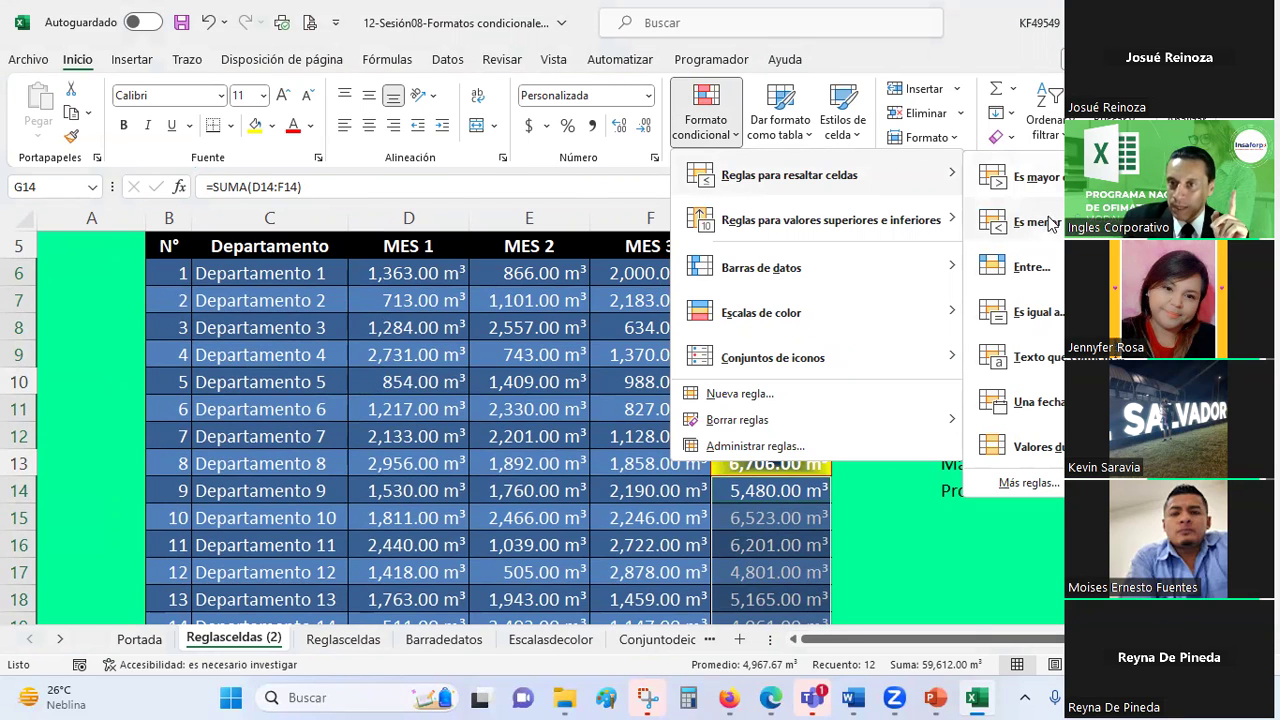
pyautogui.click(1038, 222)
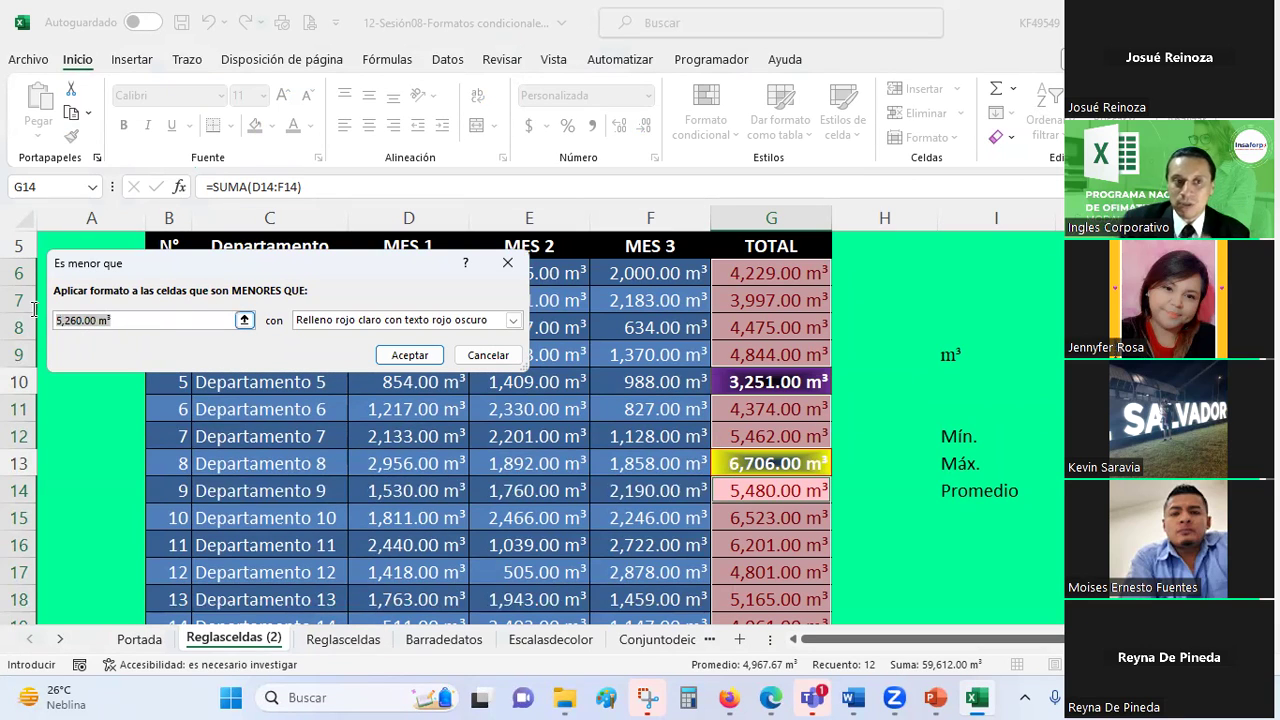
pyautogui.press('BackSpace')
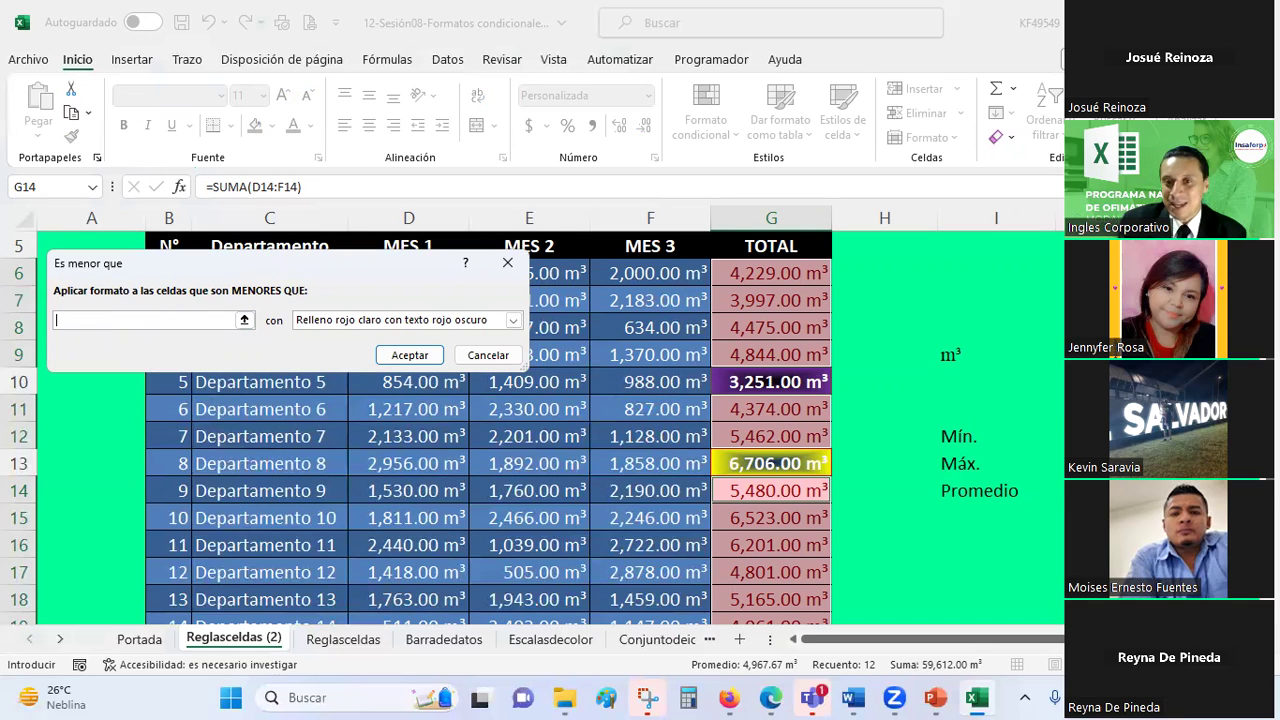
pyautogui.click(1058, 490)
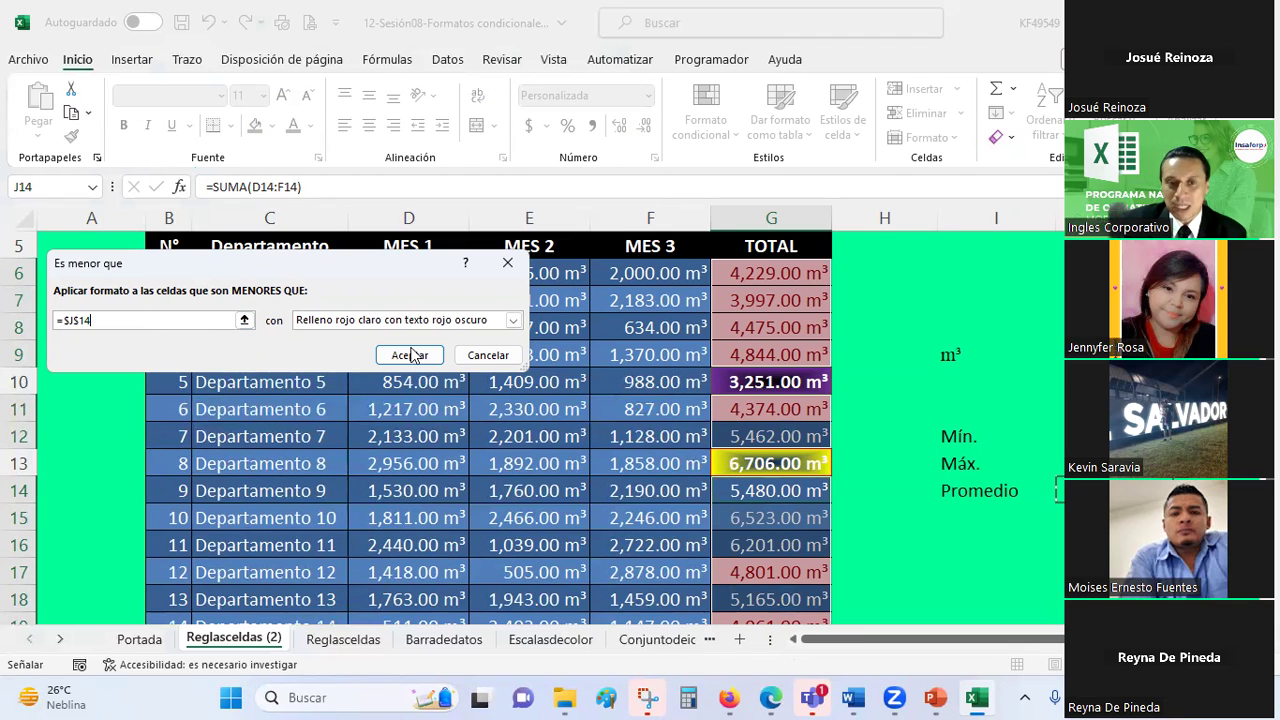
pyautogui.click(512, 320)
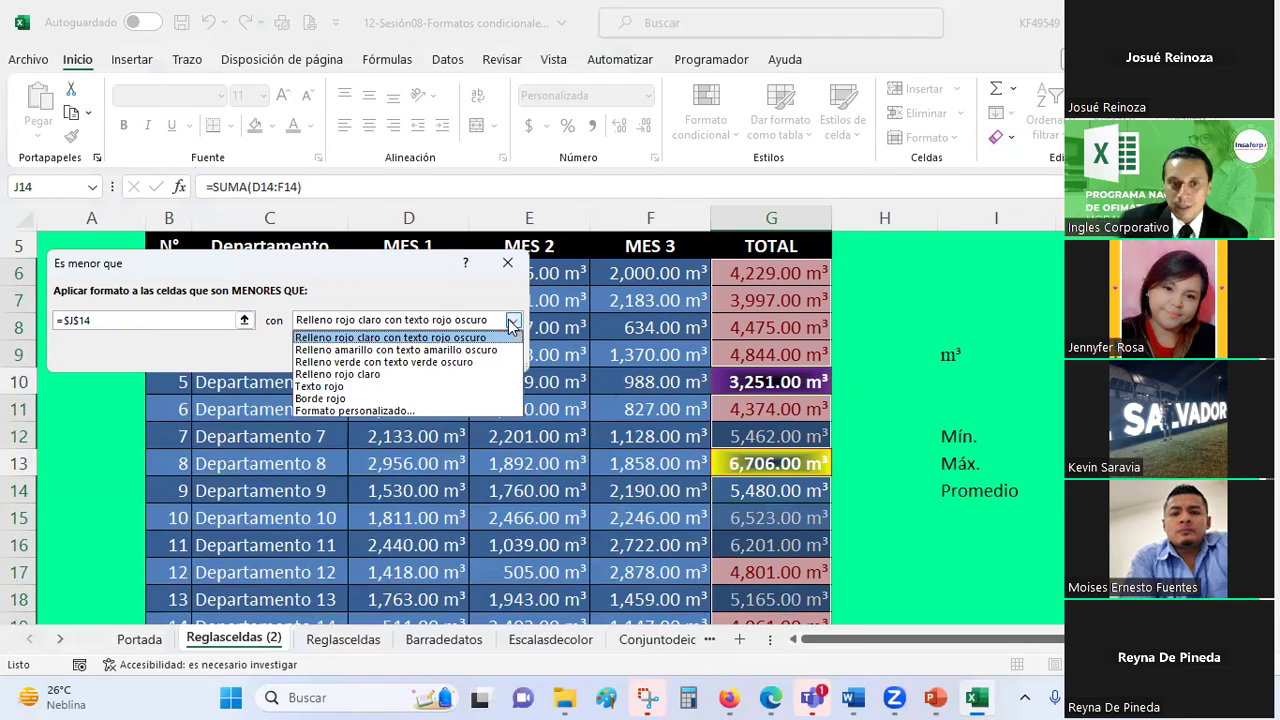
# - Choose a custom format with a dark red border on top, left, bottom and right
pyautogui.click(388, 408)
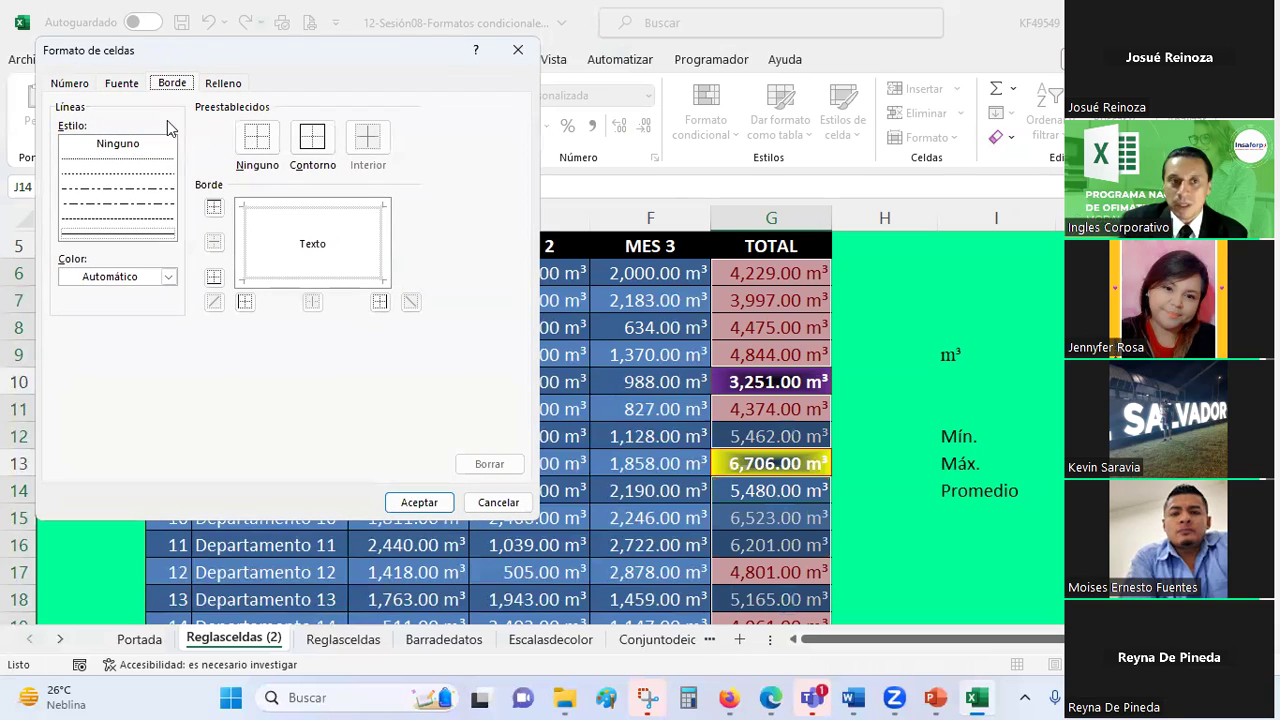
pyautogui.click(172, 278)
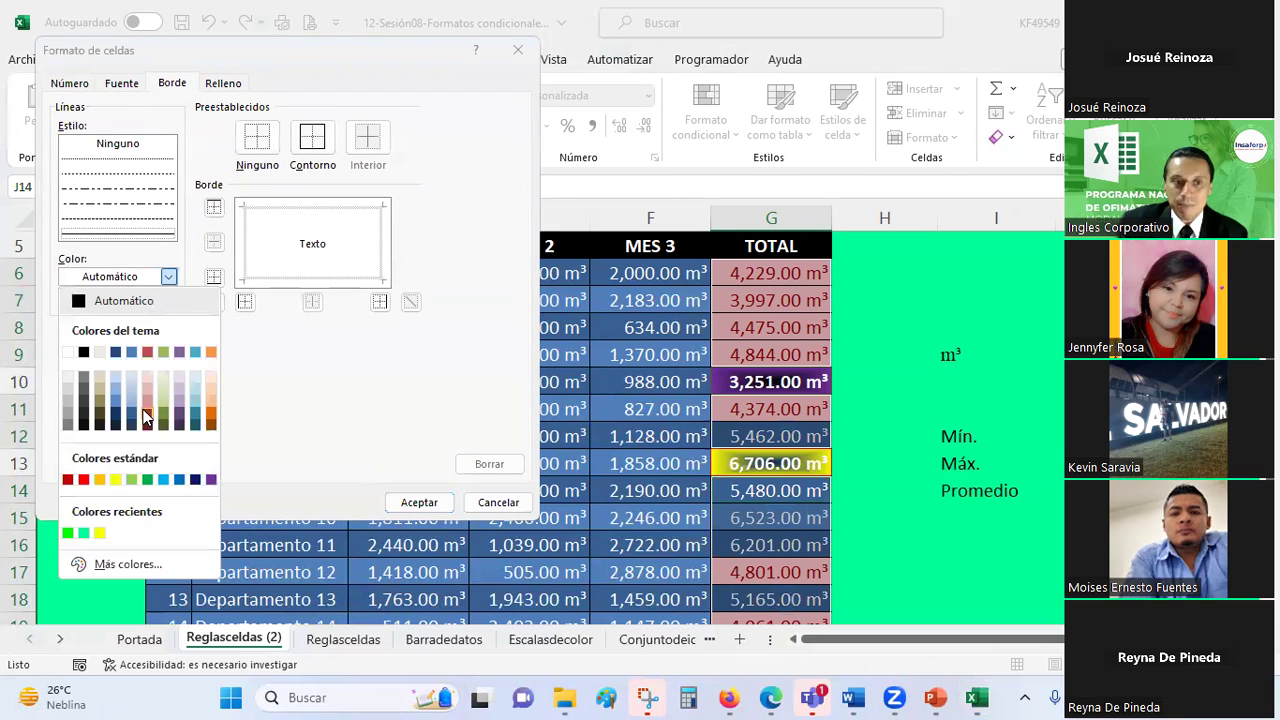
pyautogui.click(146, 420)
pyautogui.click(250, 210)
pyautogui.click(243, 240)
pyautogui.click(300, 282)
pyautogui.click(386, 250)
# - Fill with a bright green-to-black gradient shaded from the centre
pyautogui.click(222, 84)
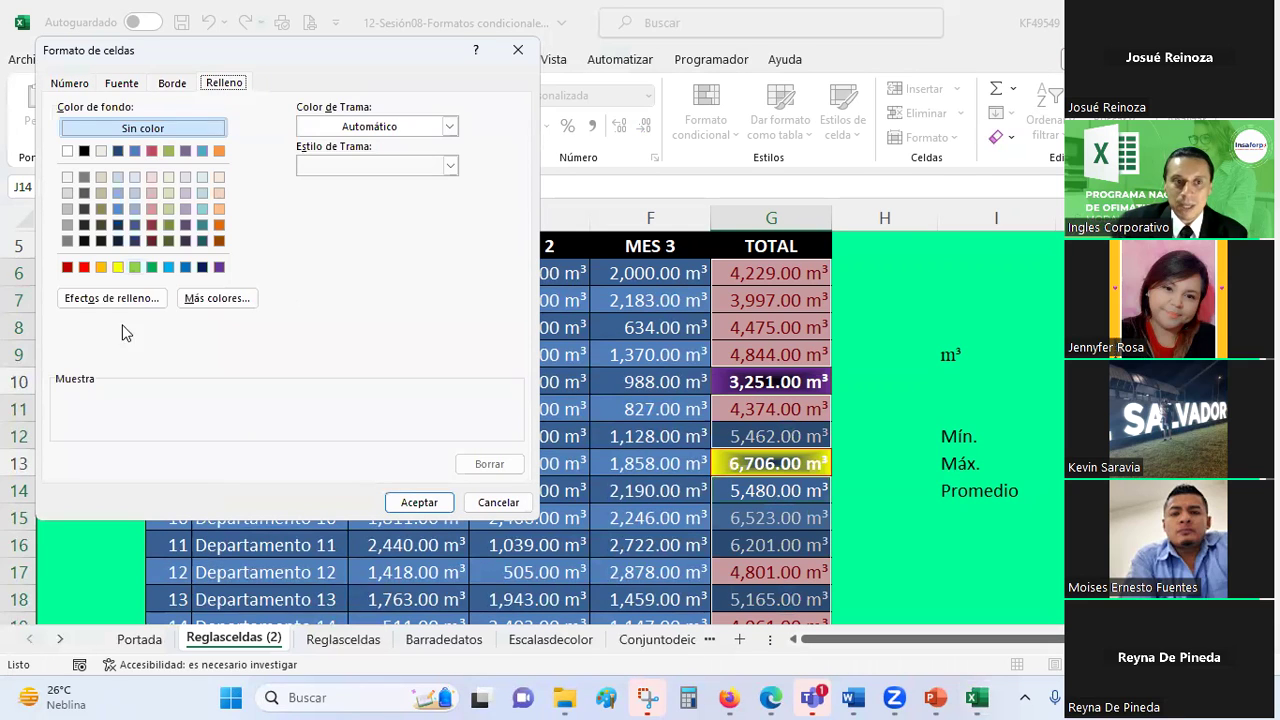
pyautogui.click(124, 300)
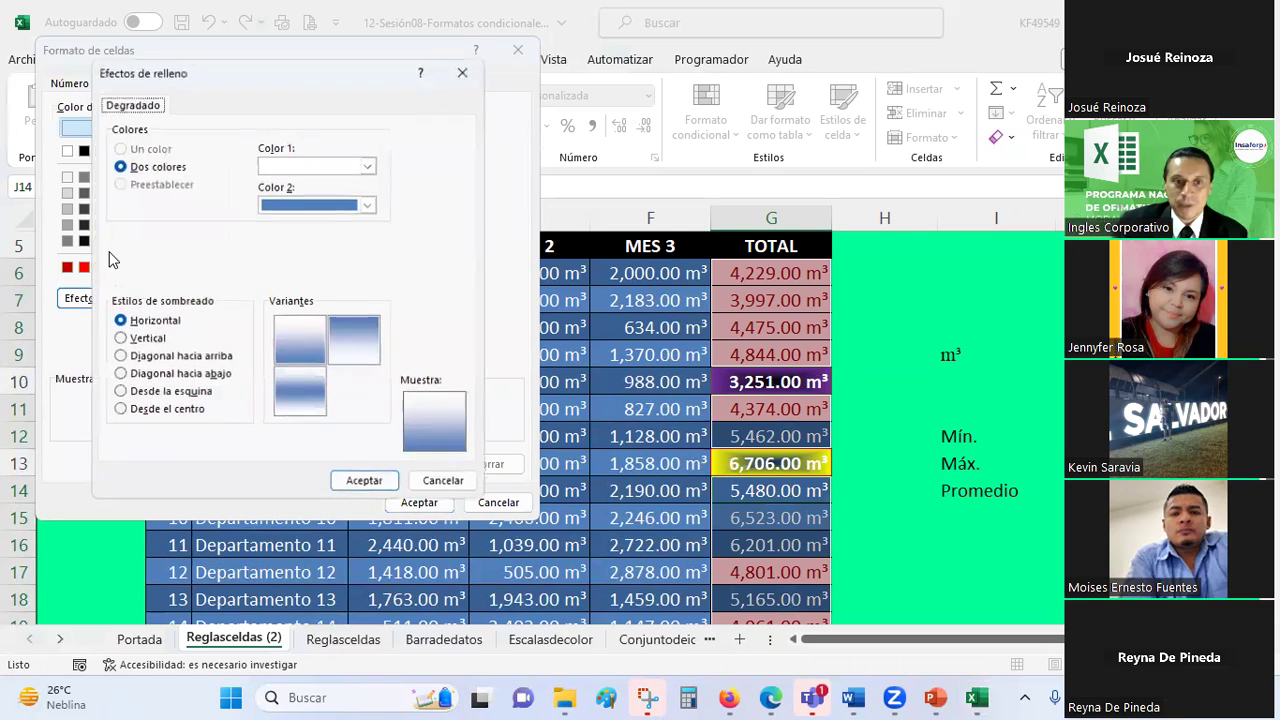
pyautogui.click(368, 166)
pyautogui.click(267, 392)
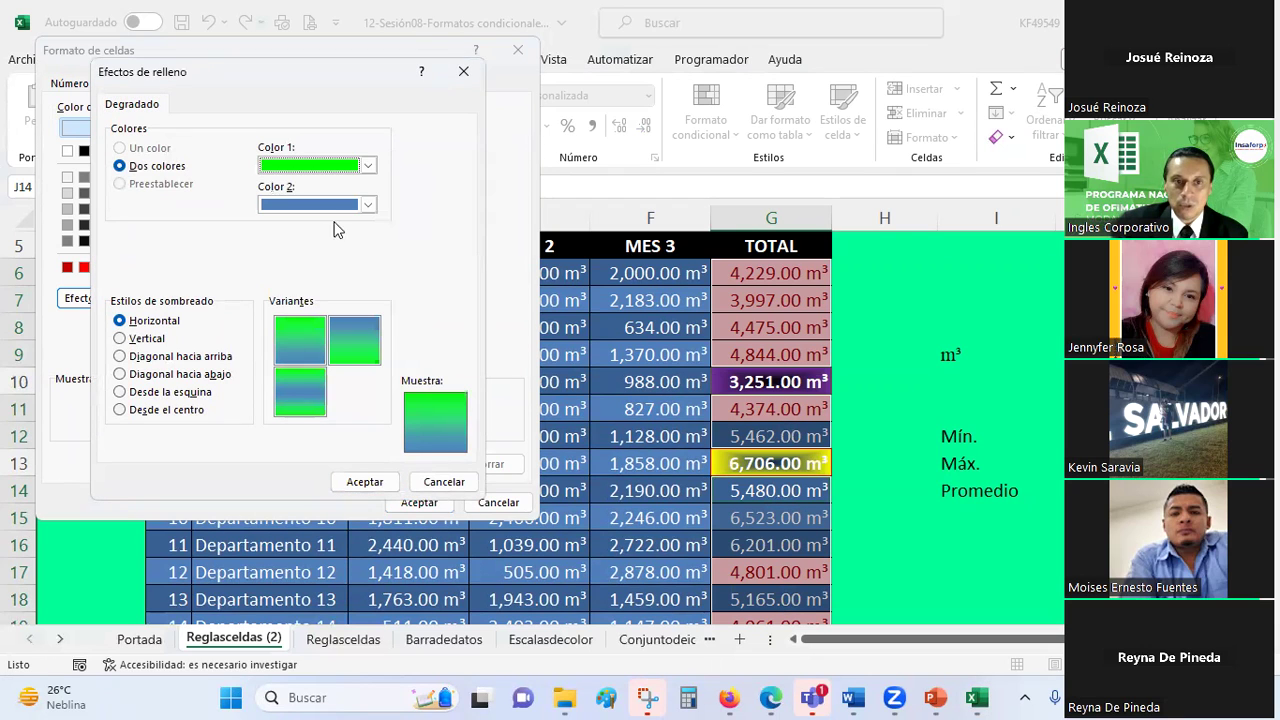
pyautogui.click(368, 204)
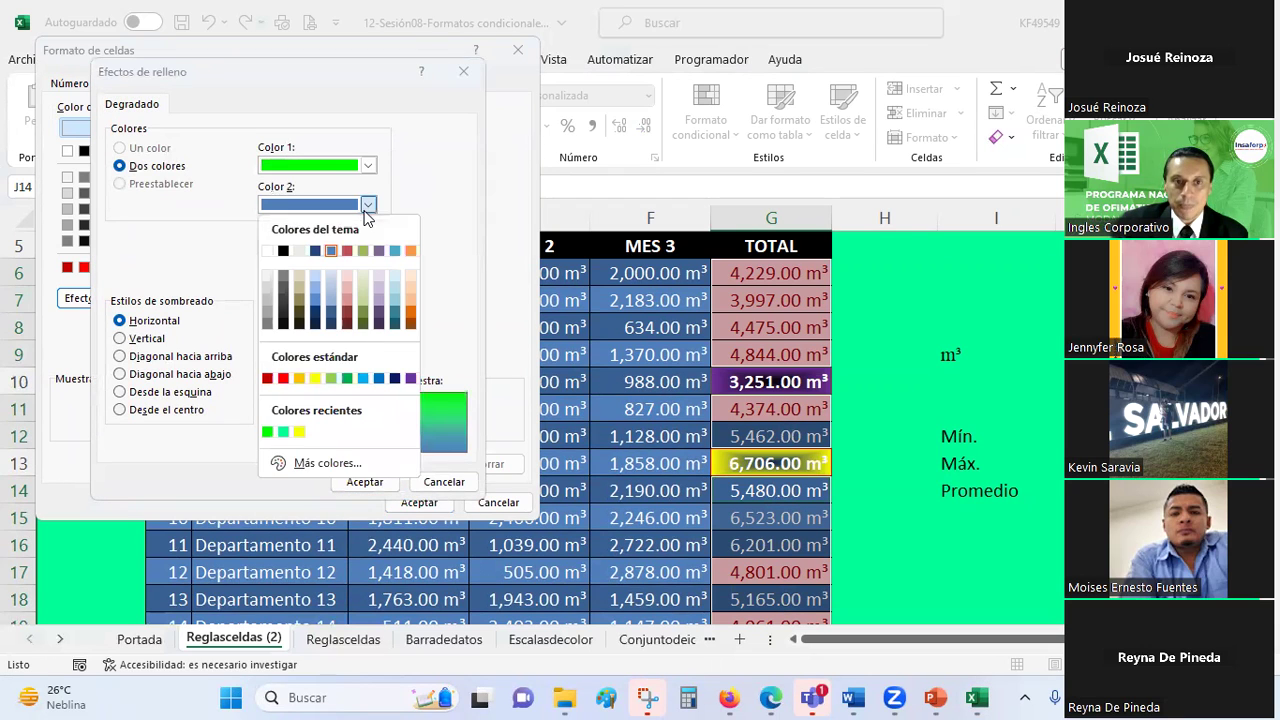
pyautogui.click(282, 251)
pyautogui.click(182, 412)
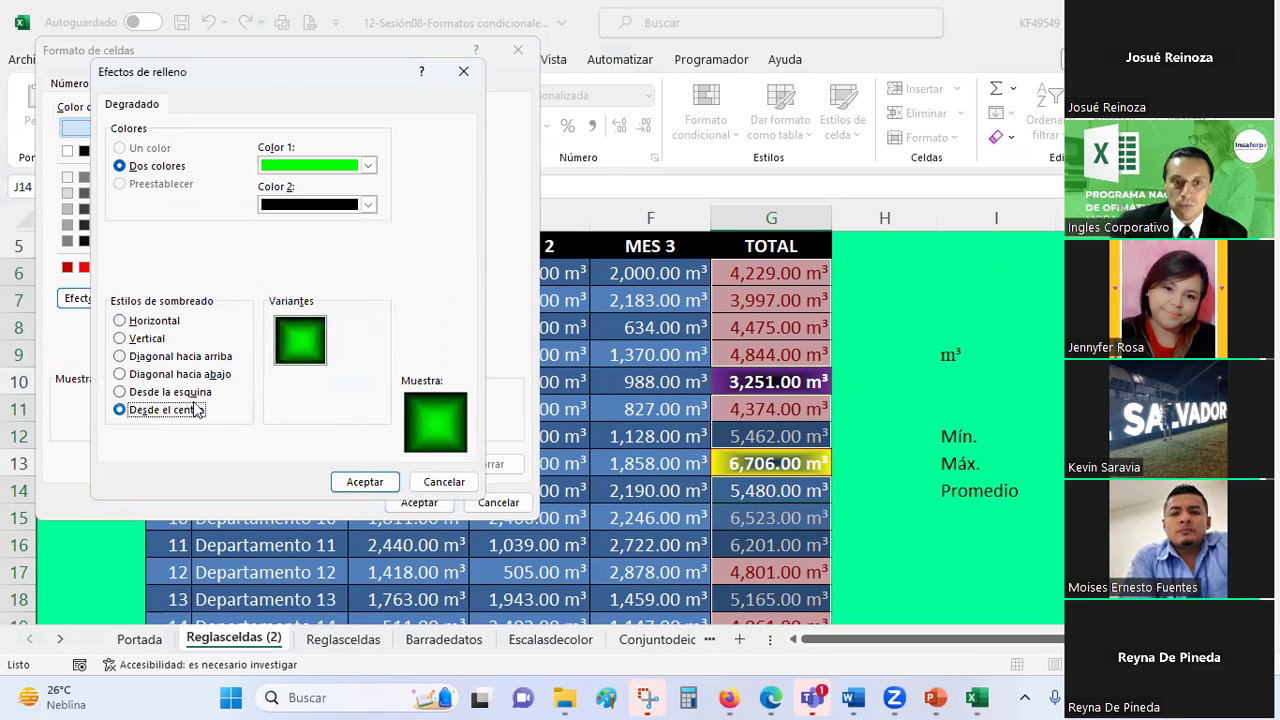
pyautogui.click(365, 481)
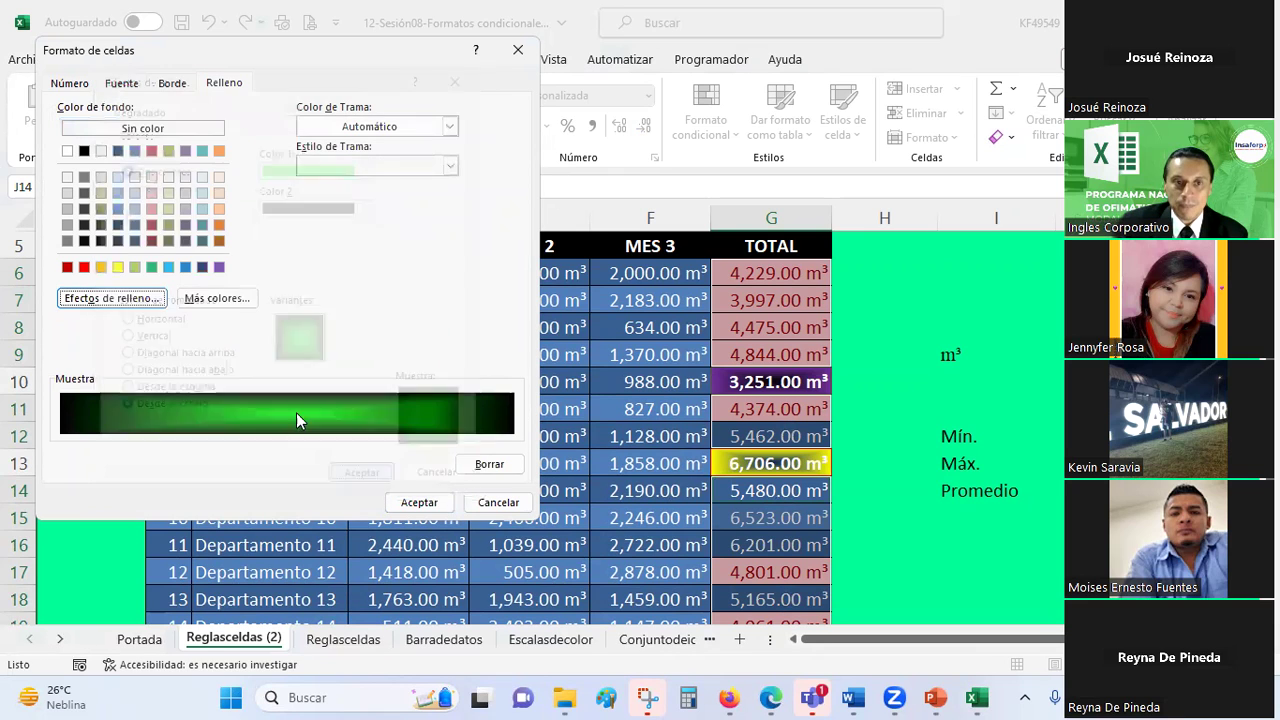
# - Make the text white and bold, and confirm the custom format
pyautogui.click(119, 82)
pyautogui.click(362, 240)
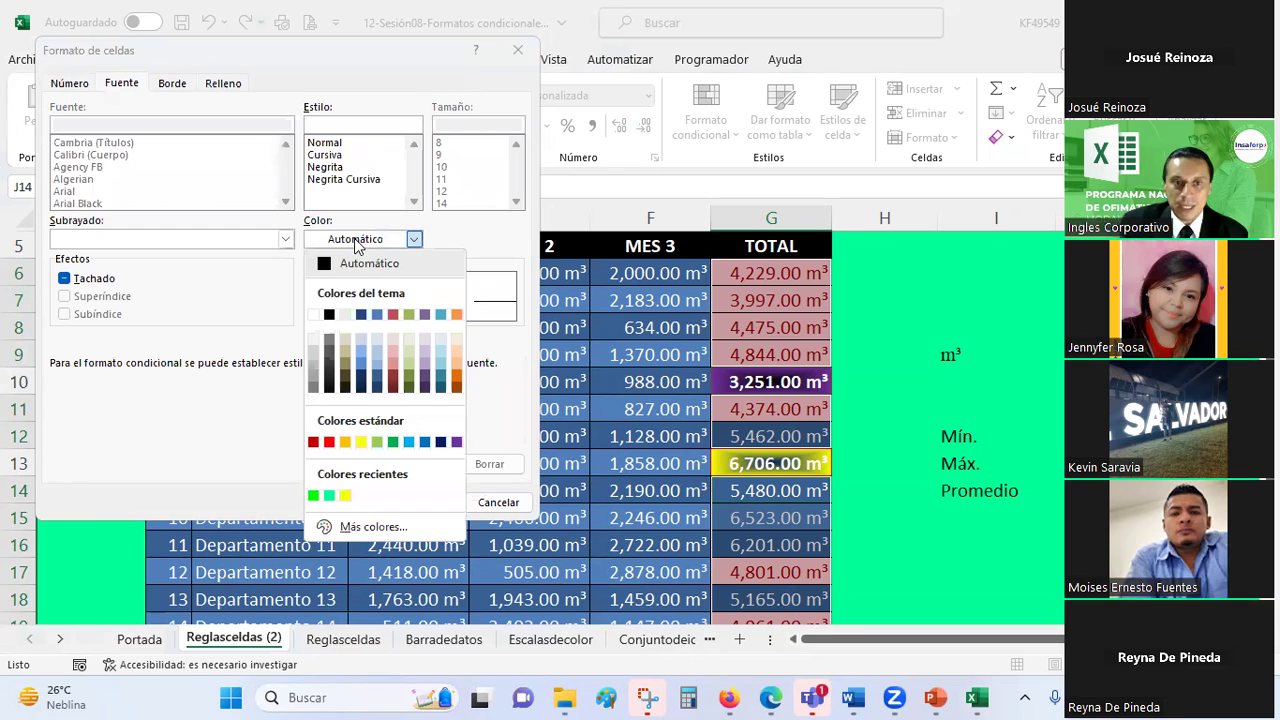
pyautogui.click(322, 312)
pyautogui.click(323, 170)
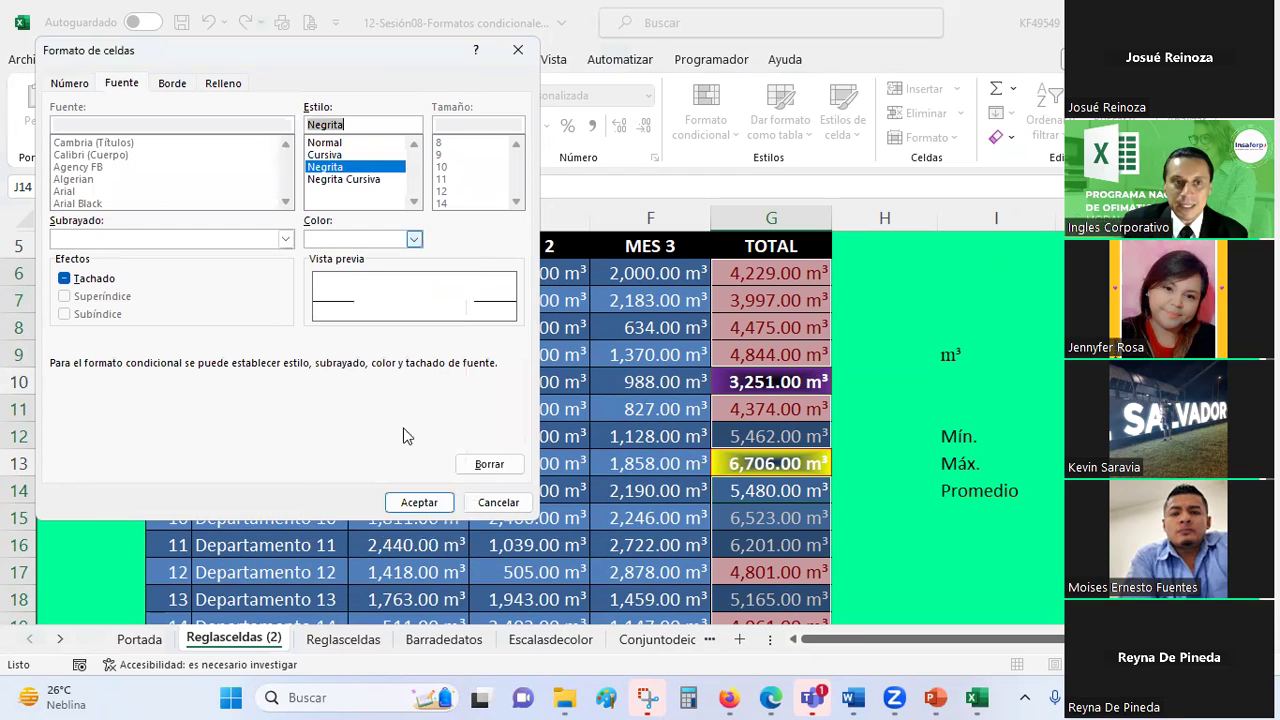
pyautogui.click(418, 503)
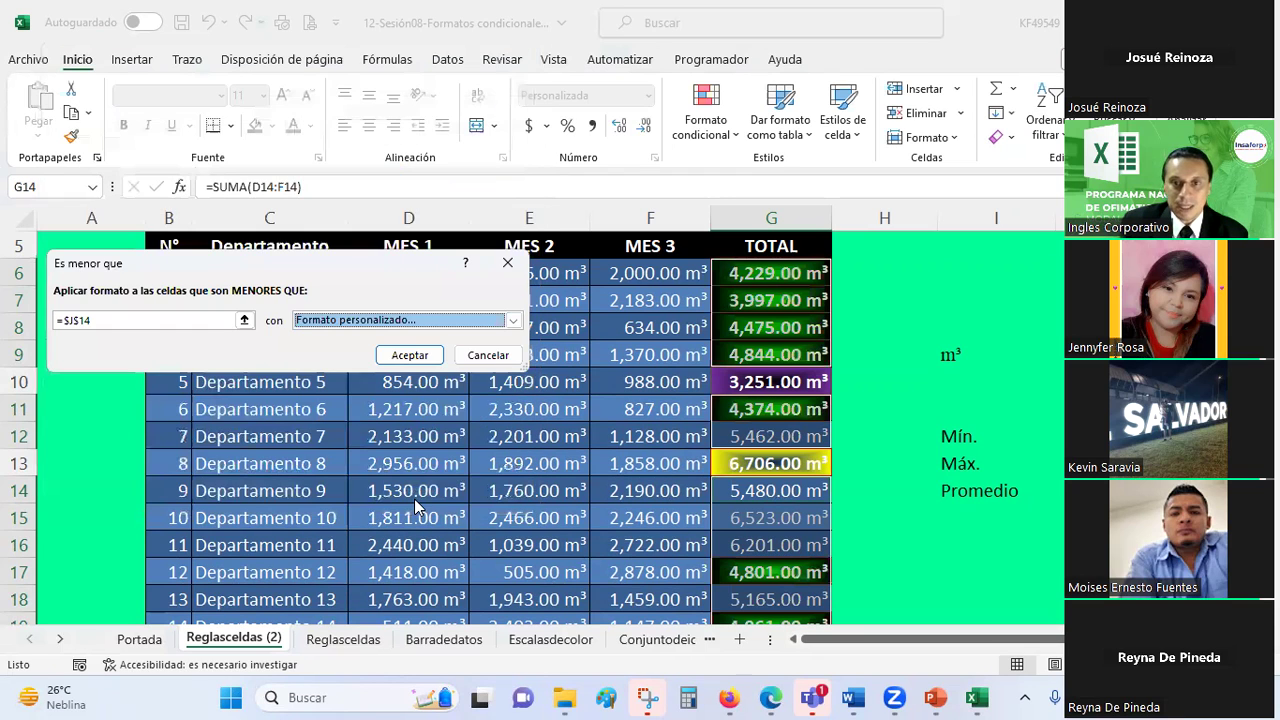
# - Apply the below-average rule and deselect the totals to see the gradient result
pyautogui.click(410, 355)
pyautogui.click(903, 310)
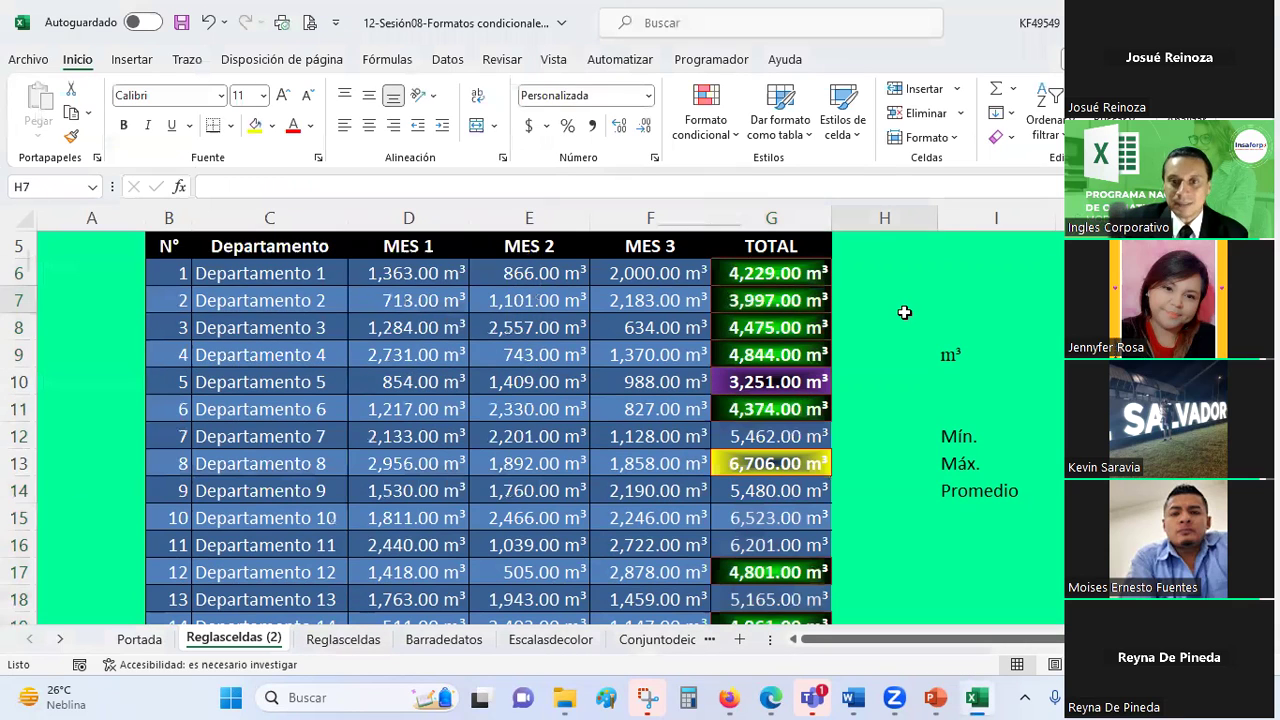
pyautogui.scroll(-1, 904, 316)
pyautogui.scroll(1, 904, 316)
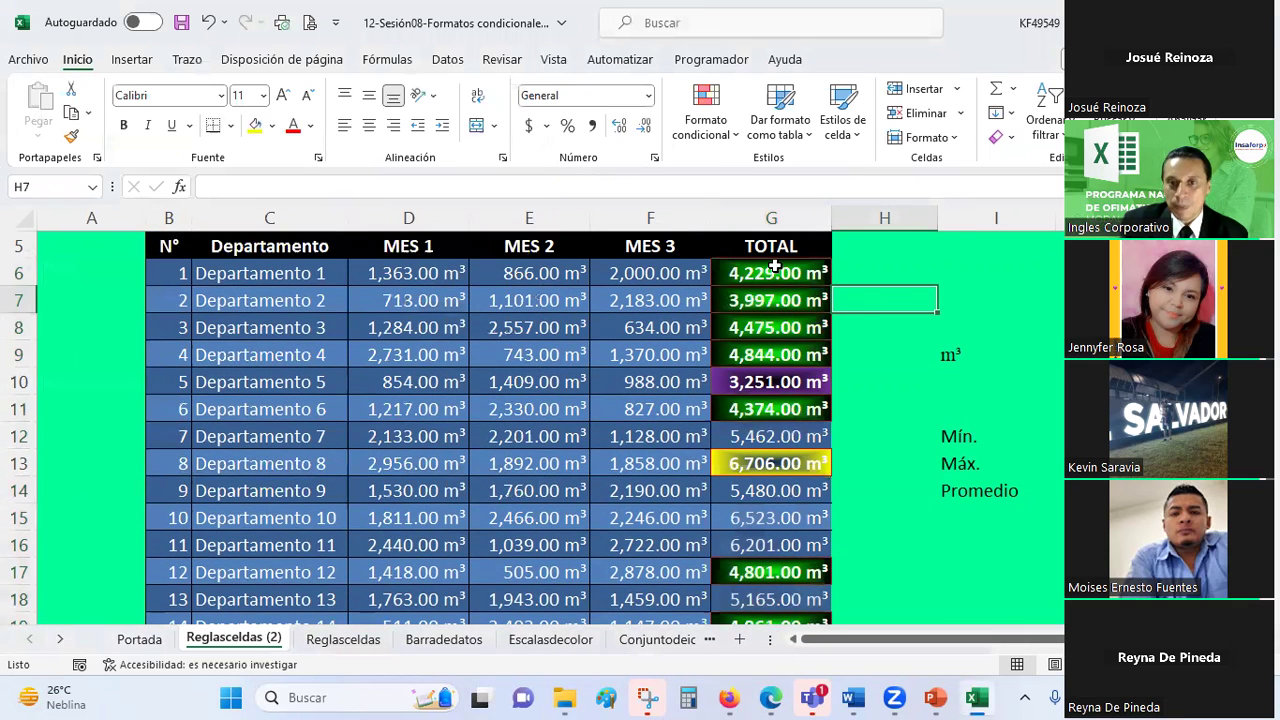
# - Check the coloured totals G6:G9, G11, G17, G19, G12, G14, G16 and G18
pyautogui.moveTo(775, 265); pyautogui.dragTo(770, 355)
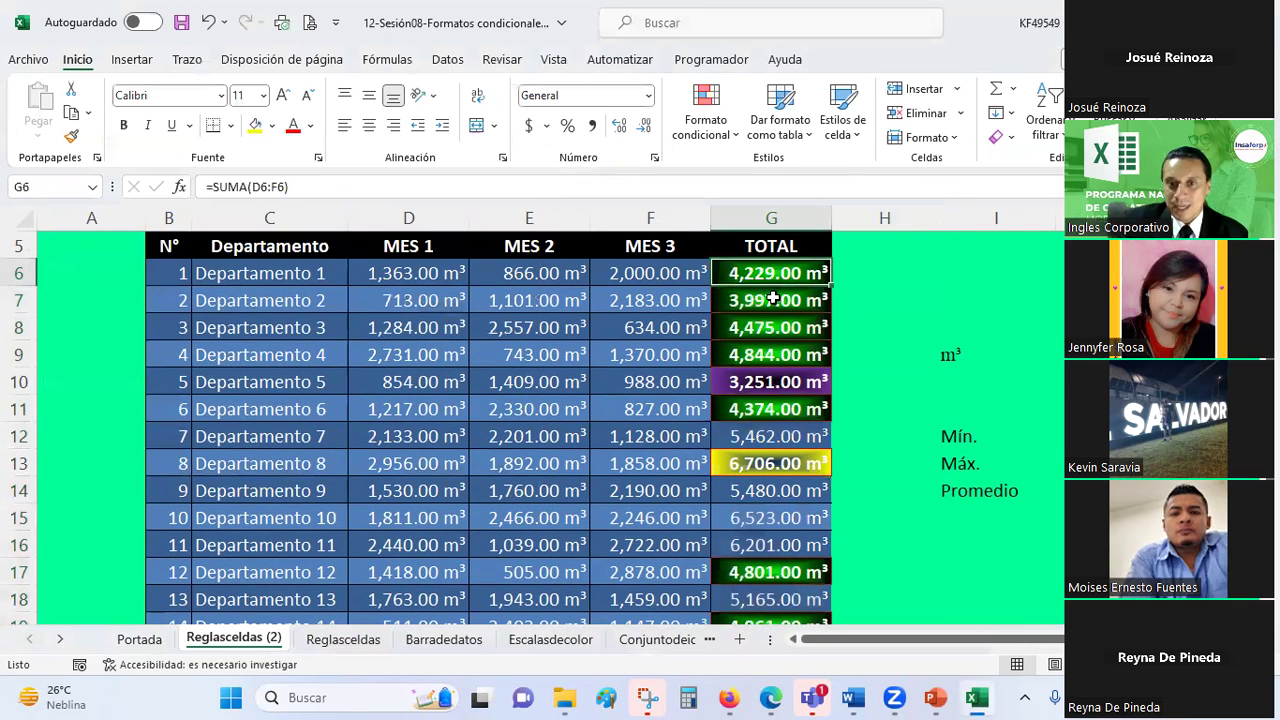
pyautogui.click(757, 415)
pyautogui.scroll(-1, 757, 415)
pyautogui.click(762, 492)
pyautogui.click(755, 546)
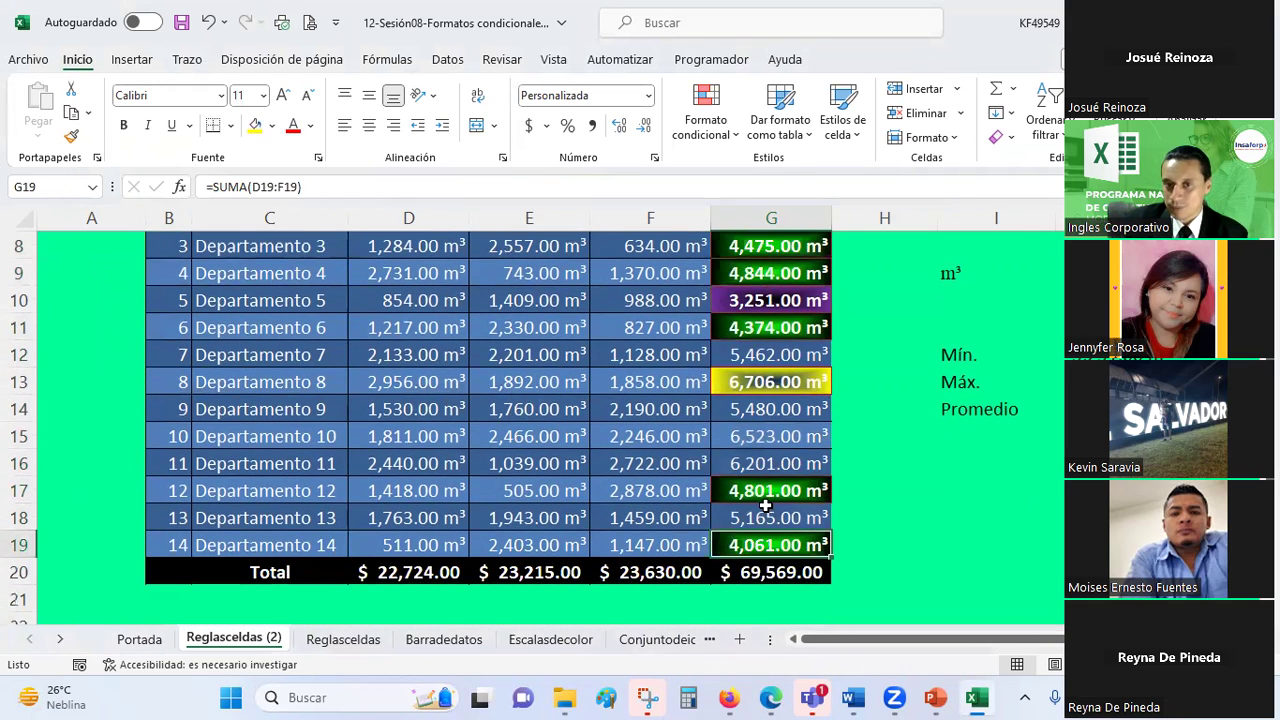
pyautogui.scroll(1, 765, 507)
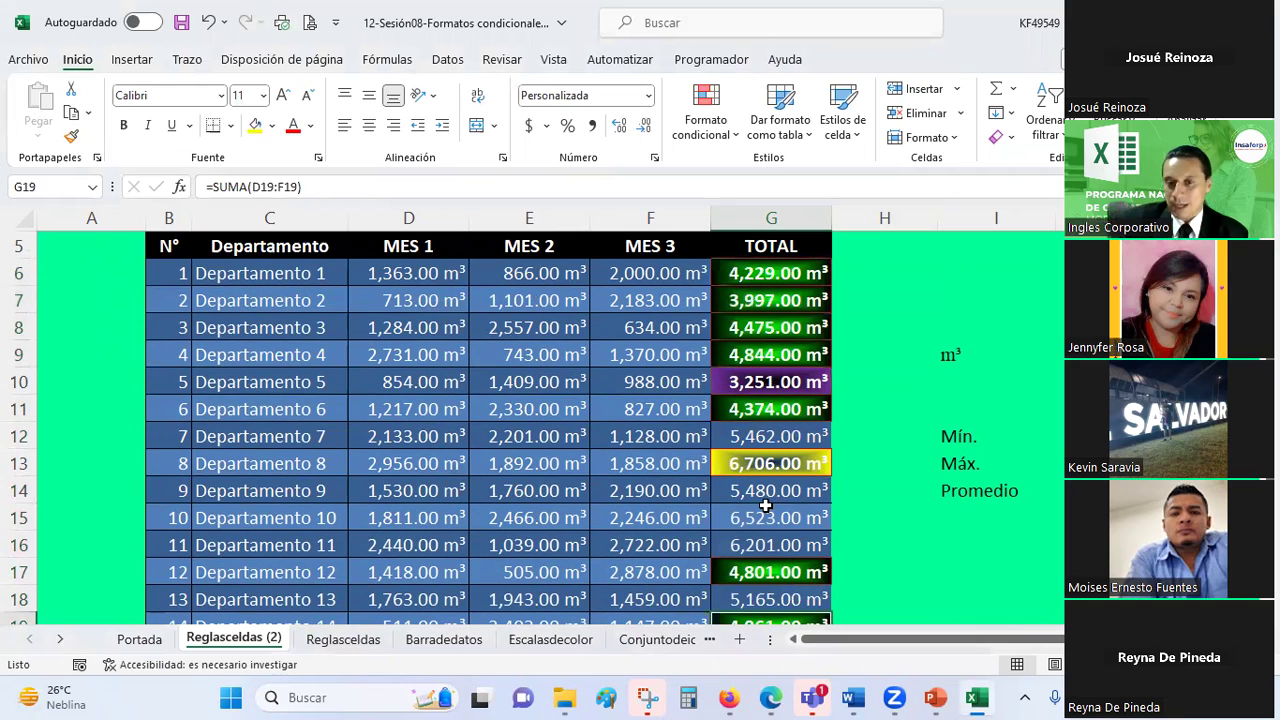
pyautogui.click(792, 436)
pyautogui.click(786, 488)
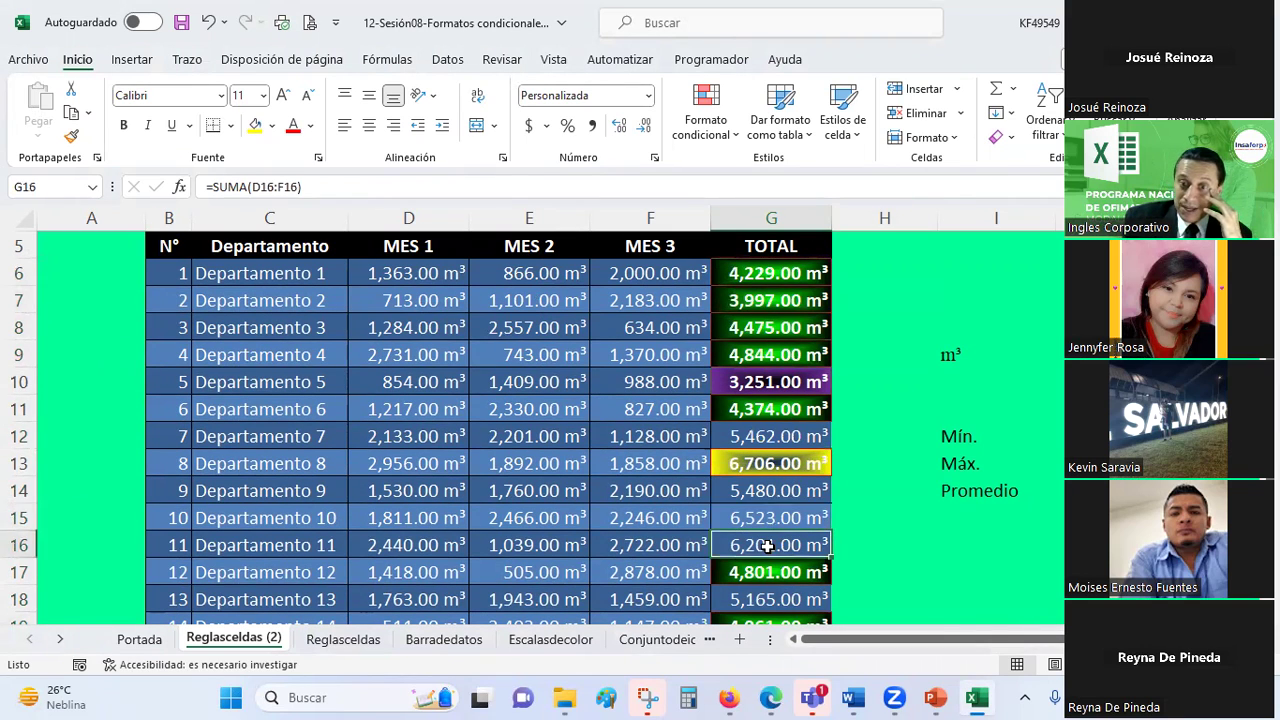
pyautogui.click(757, 543)
pyautogui.scroll(-1, 760, 538)
pyautogui.click(760, 530)
pyautogui.scroll(1, 763, 520)
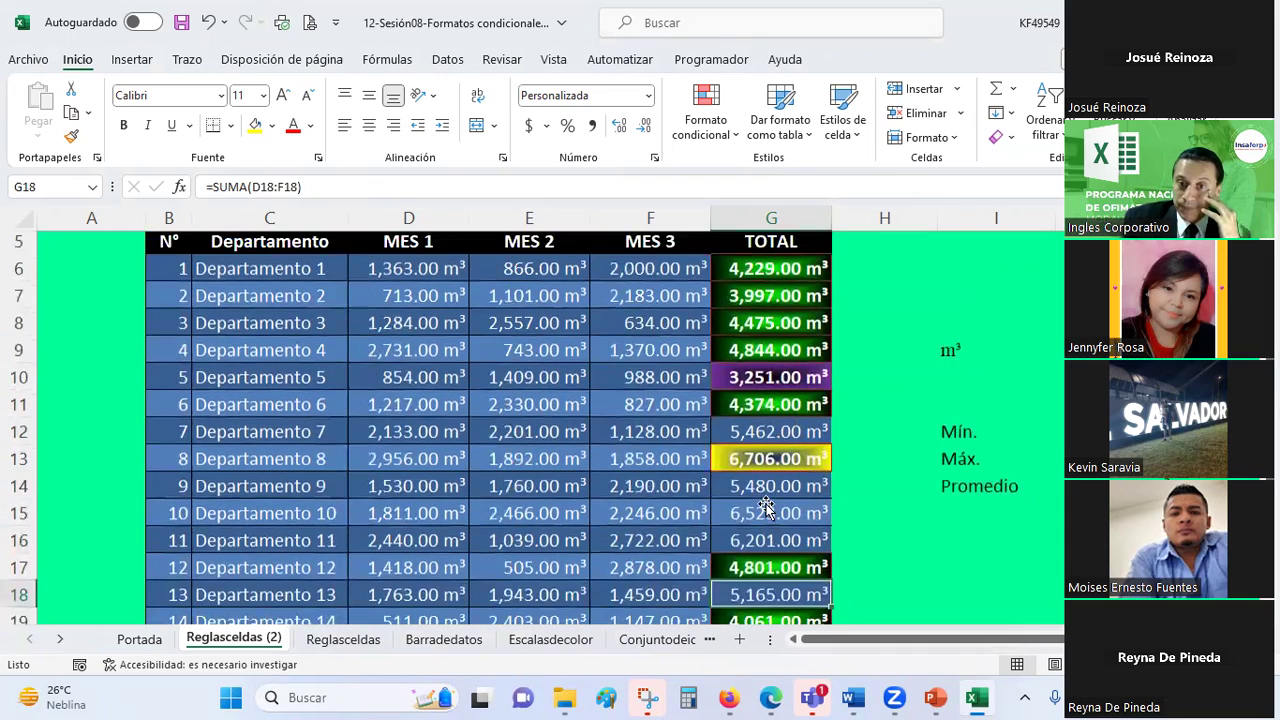
pyautogui.scroll(1, 766, 504)
pyautogui.scroll(-1, 766, 504)
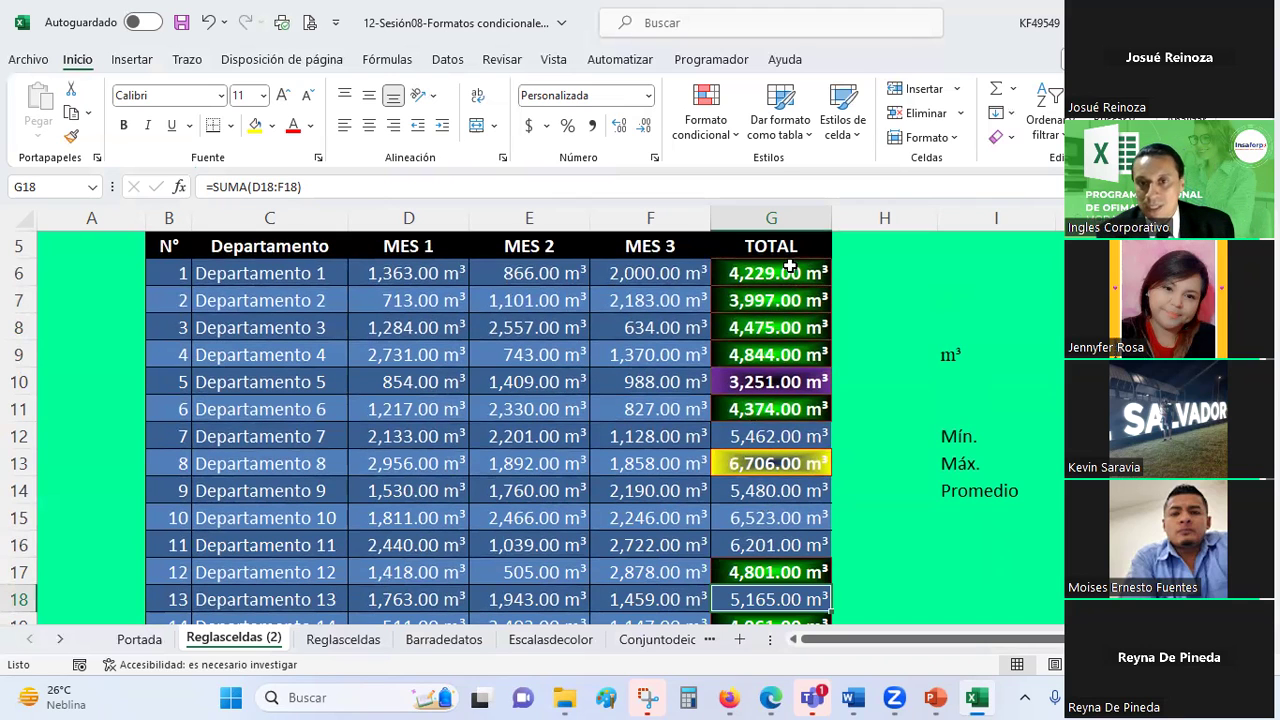
# - Recheck totals G12, G14, G15, G16, G18 and G6, then bring up Formato condicional
pyautogui.click(765, 437)
pyautogui.click(757, 491)
pyautogui.click(763, 516)
pyautogui.click(760, 543)
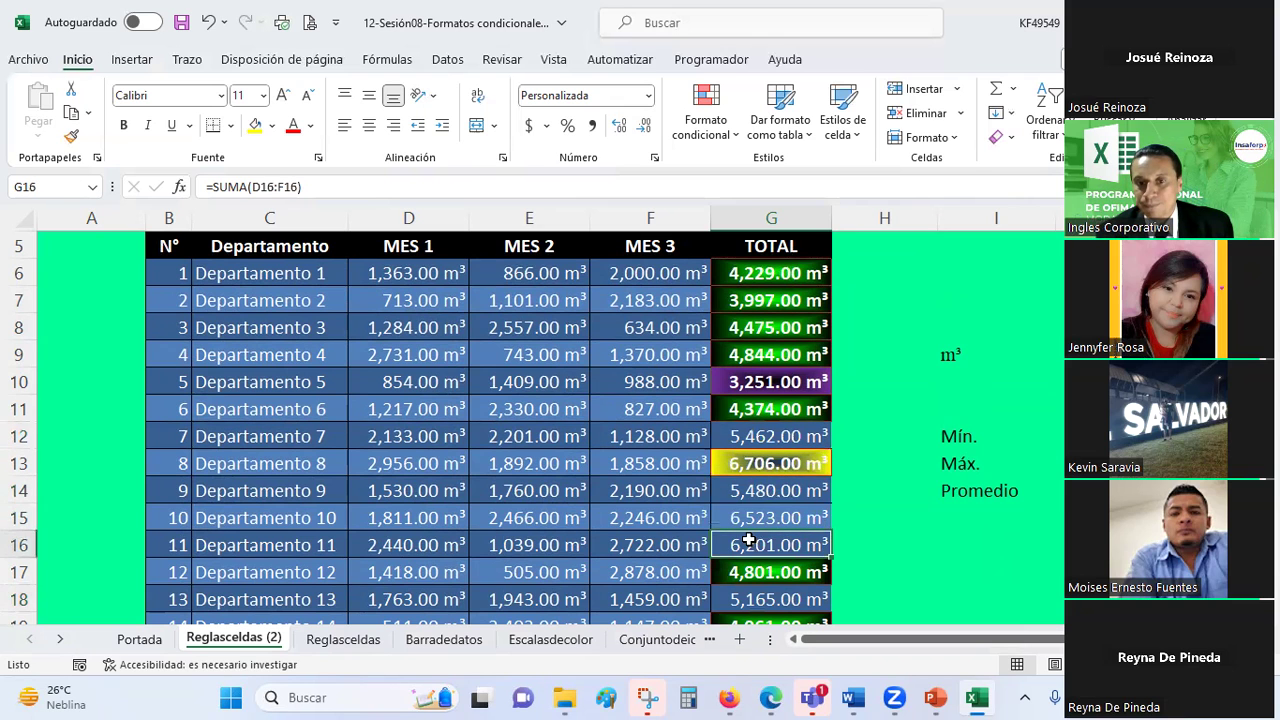
pyautogui.scroll(-2, 752, 540)
pyautogui.click(760, 436)
pyautogui.scroll(1, 760, 436)
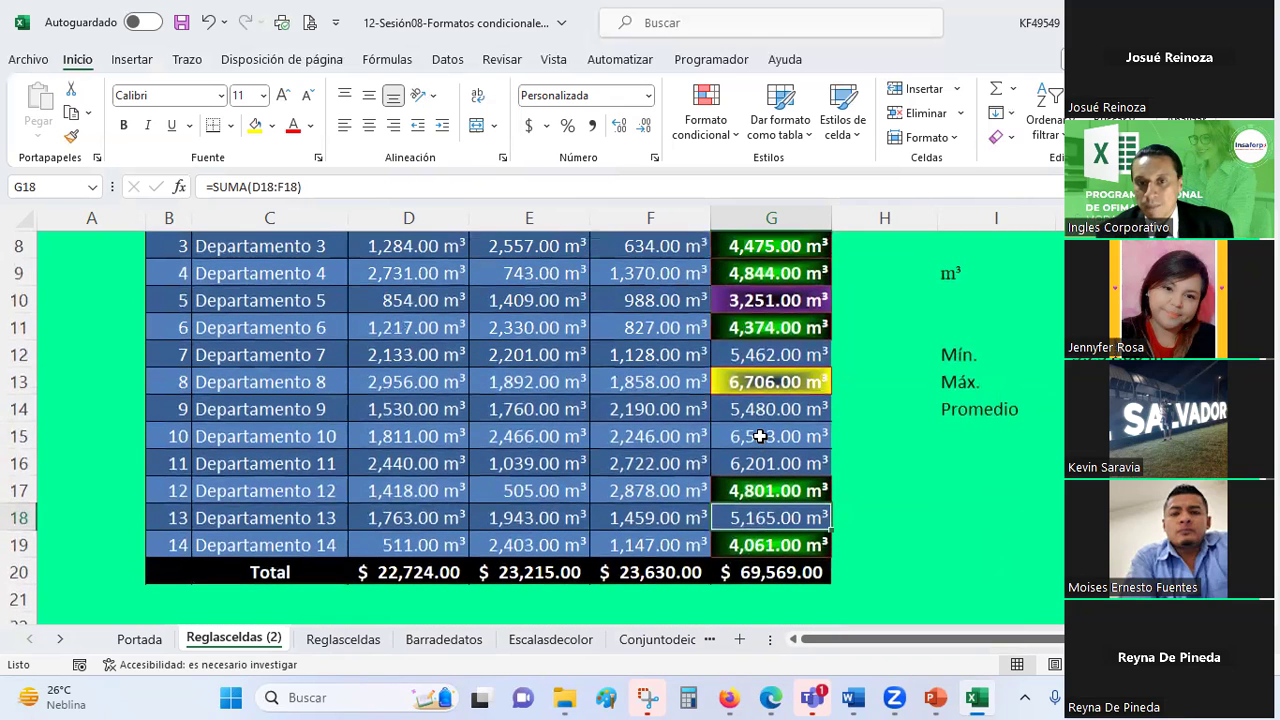
pyautogui.scroll(1, 763, 436)
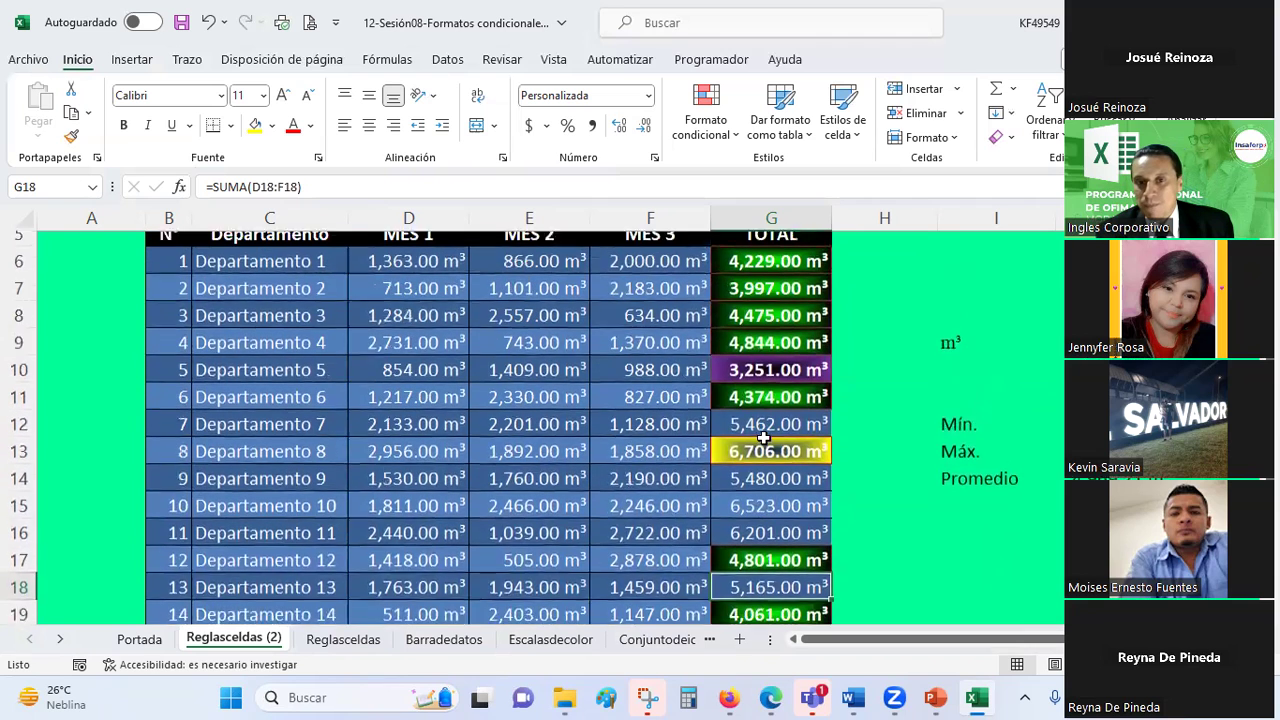
pyautogui.click(772, 278)
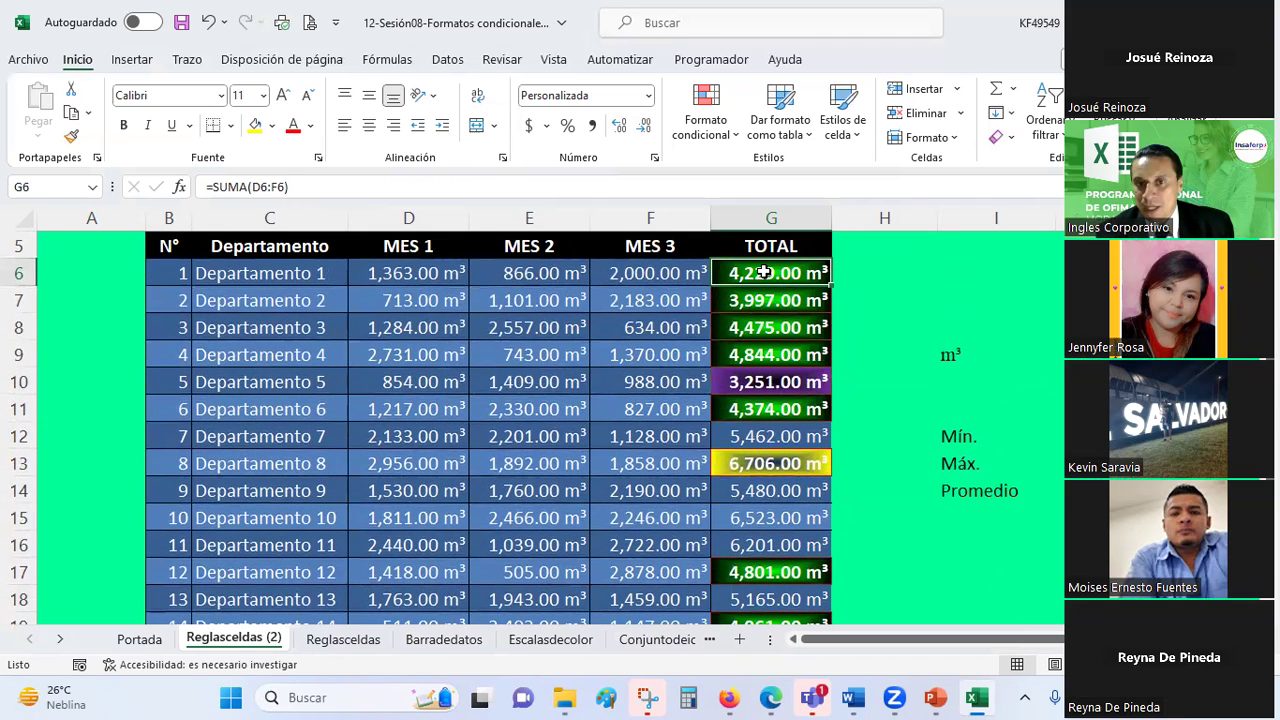
pyautogui.click(706, 118)
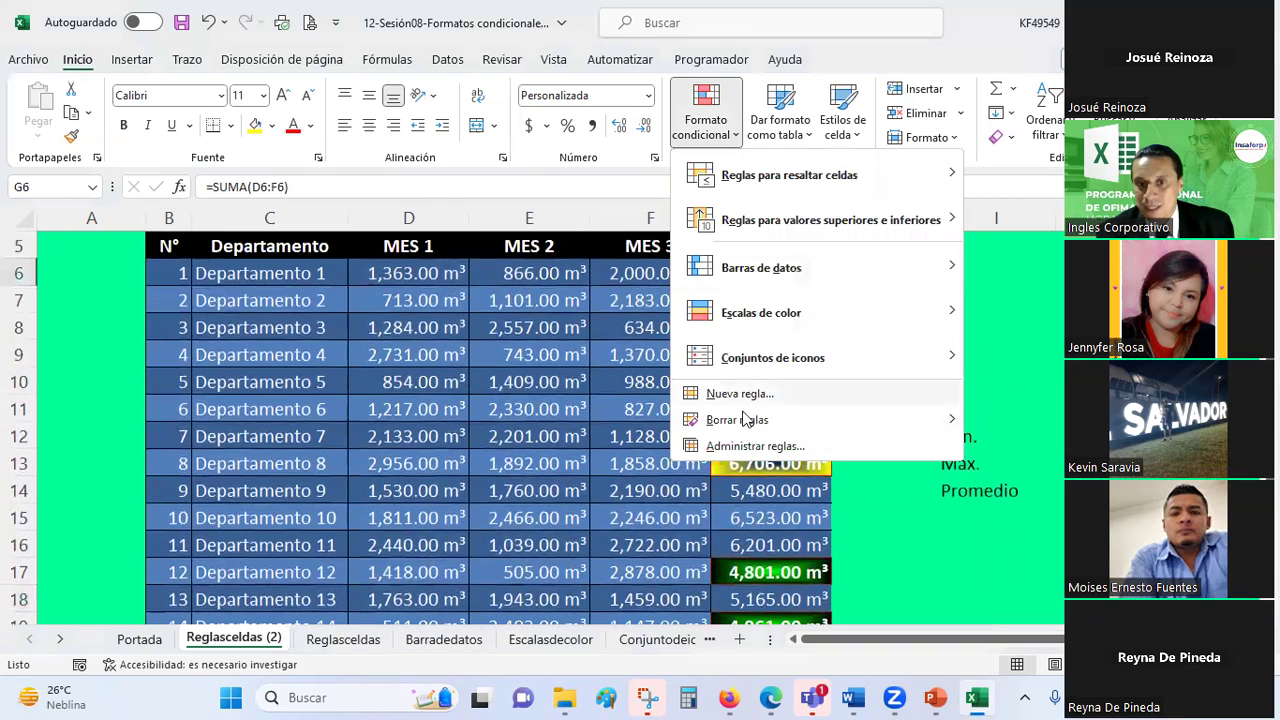
# - Review the existing TOTAL rules in Administrar reglas and close it unchanged
pyautogui.click(751, 447)
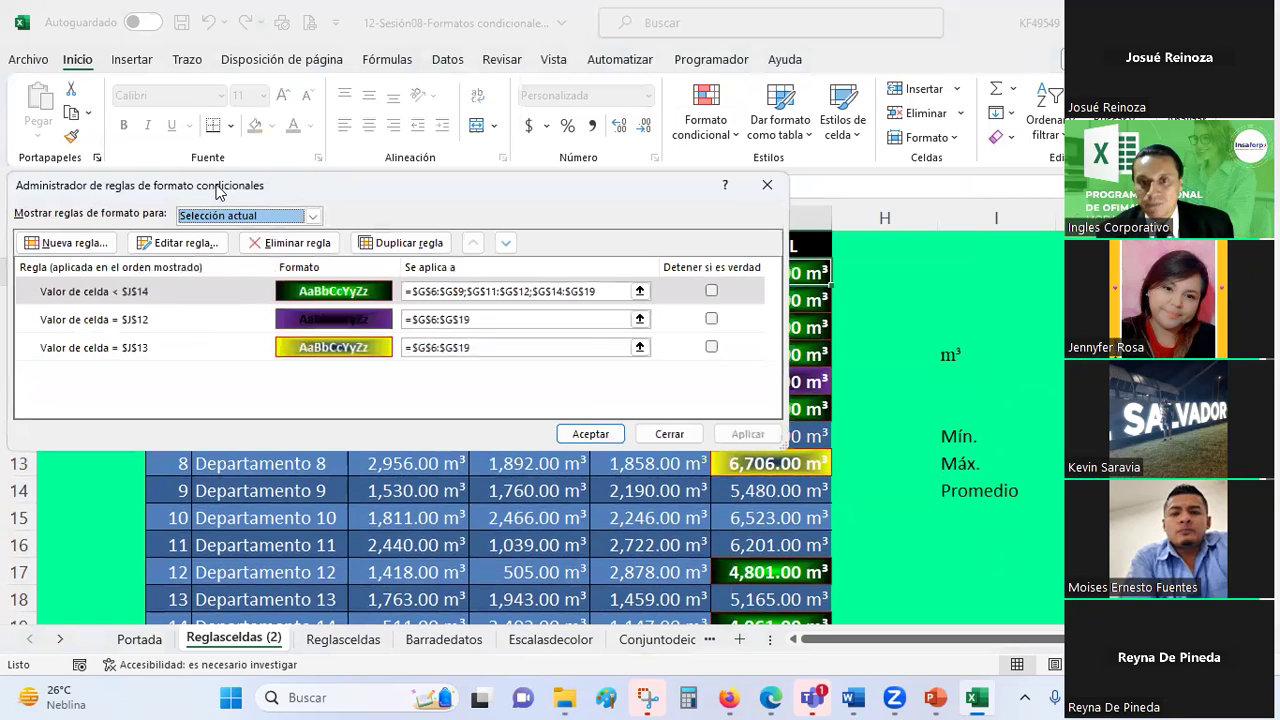
pyautogui.moveTo(218, 192); pyautogui.dragTo(658, 505)
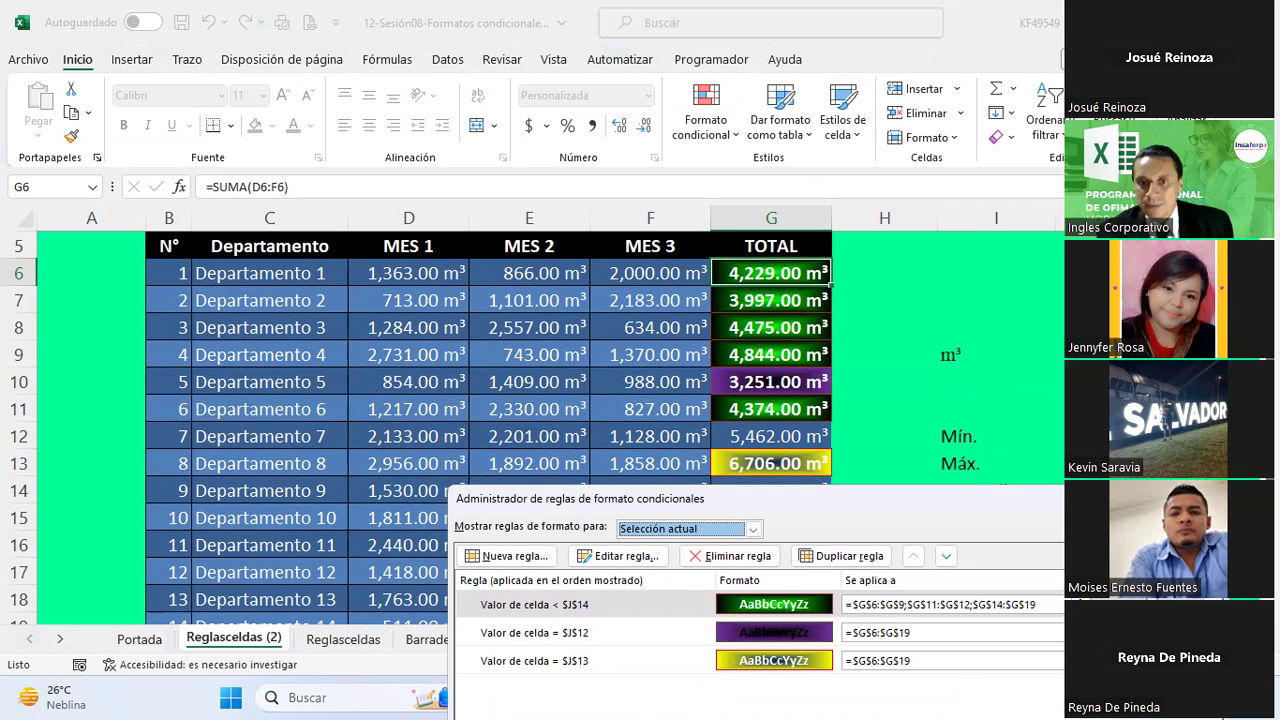
pyautogui.press('Return')
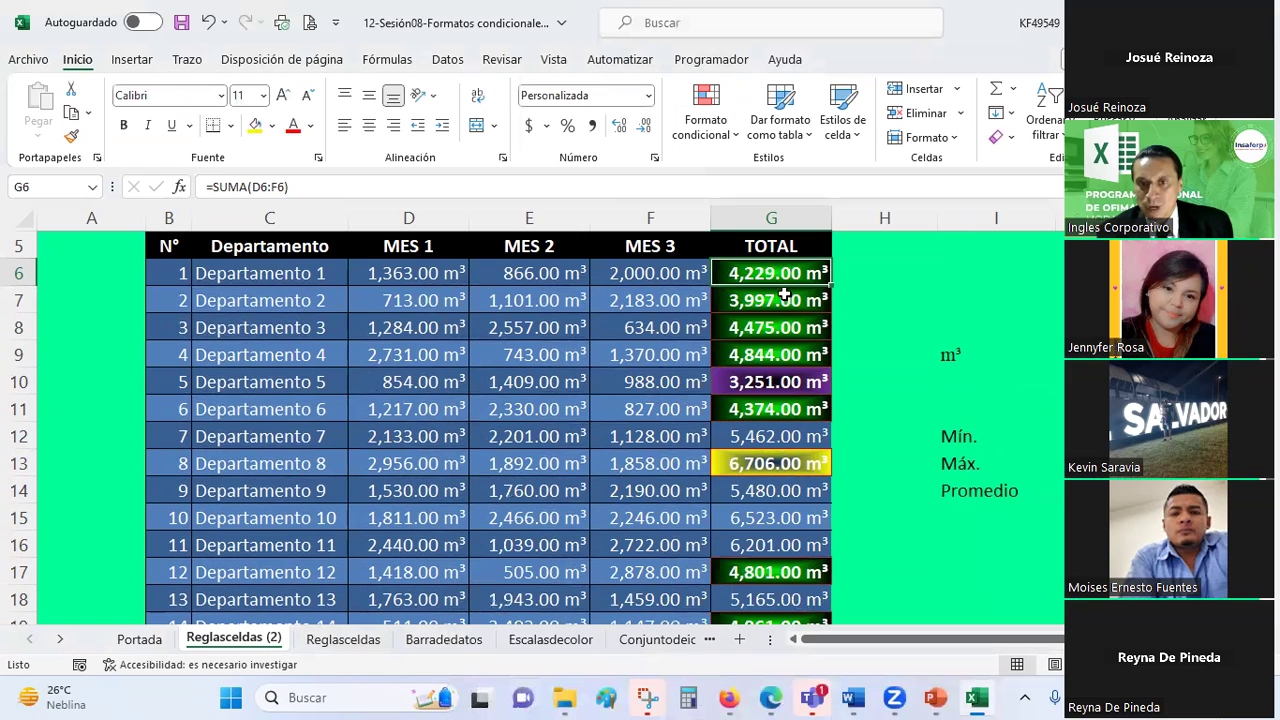
# - Ctrl-select totals G6:G9, G11:G12 and G14:G19
pyautogui.moveTo(785, 283); pyautogui.dragTo(775, 355)
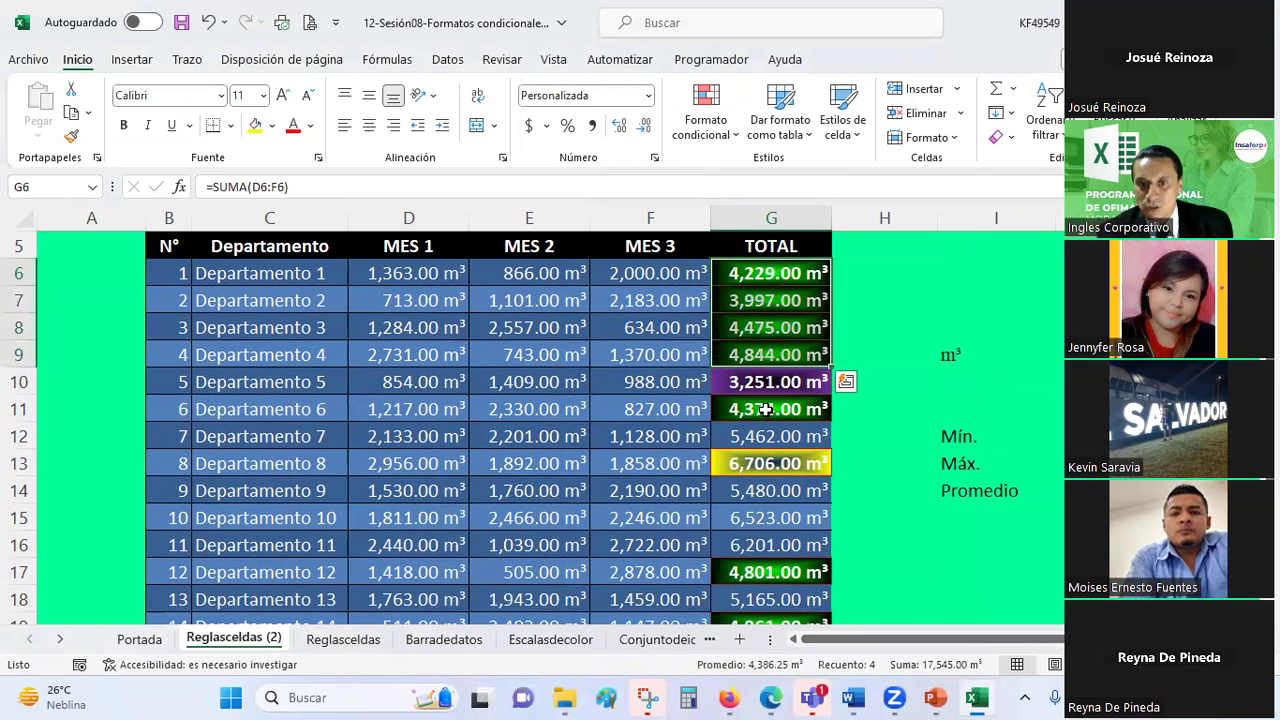
pyautogui.keyDown('ctrl'); pyautogui.moveTo(765, 409); pyautogui.dragTo(760, 437); pyautogui.keyUp('ctrl')
pyautogui.scroll(-2, 770, 382)
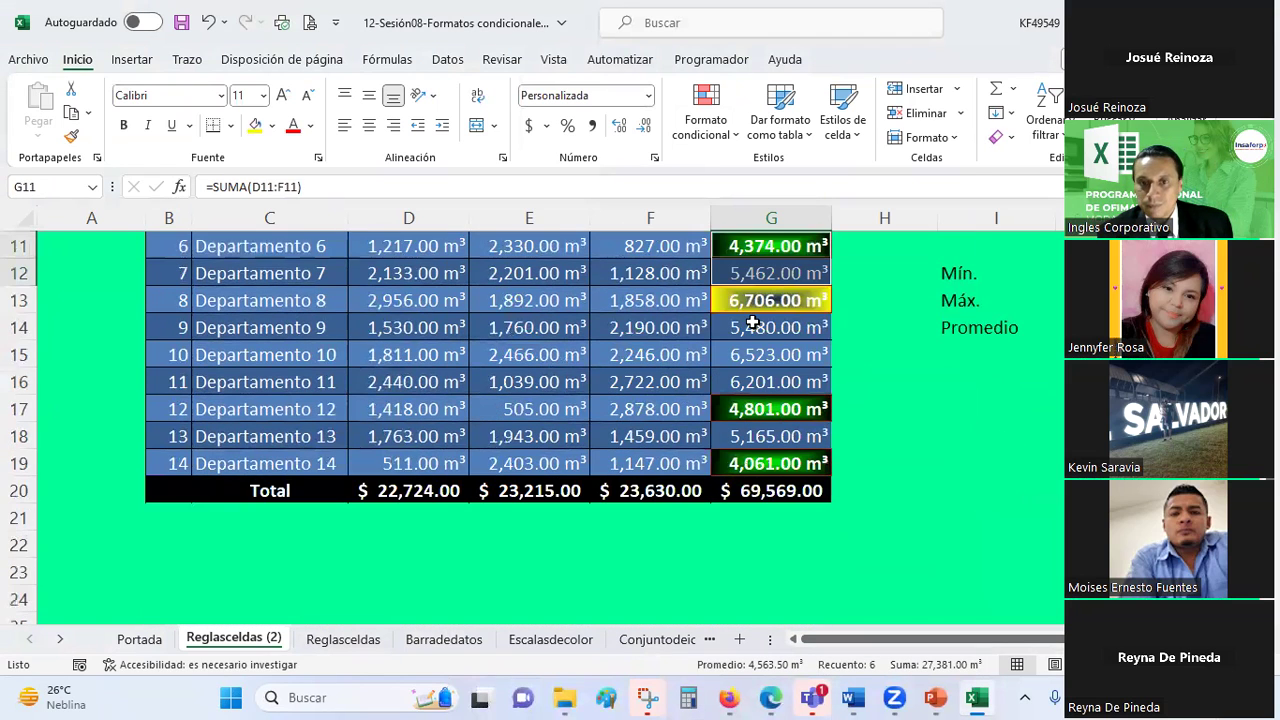
pyautogui.keyDown('ctrl'); pyautogui.moveTo(752, 322); pyautogui.dragTo(768, 463); pyautogui.keyUp('ctrl')
pyautogui.scroll(2, 790, 440)
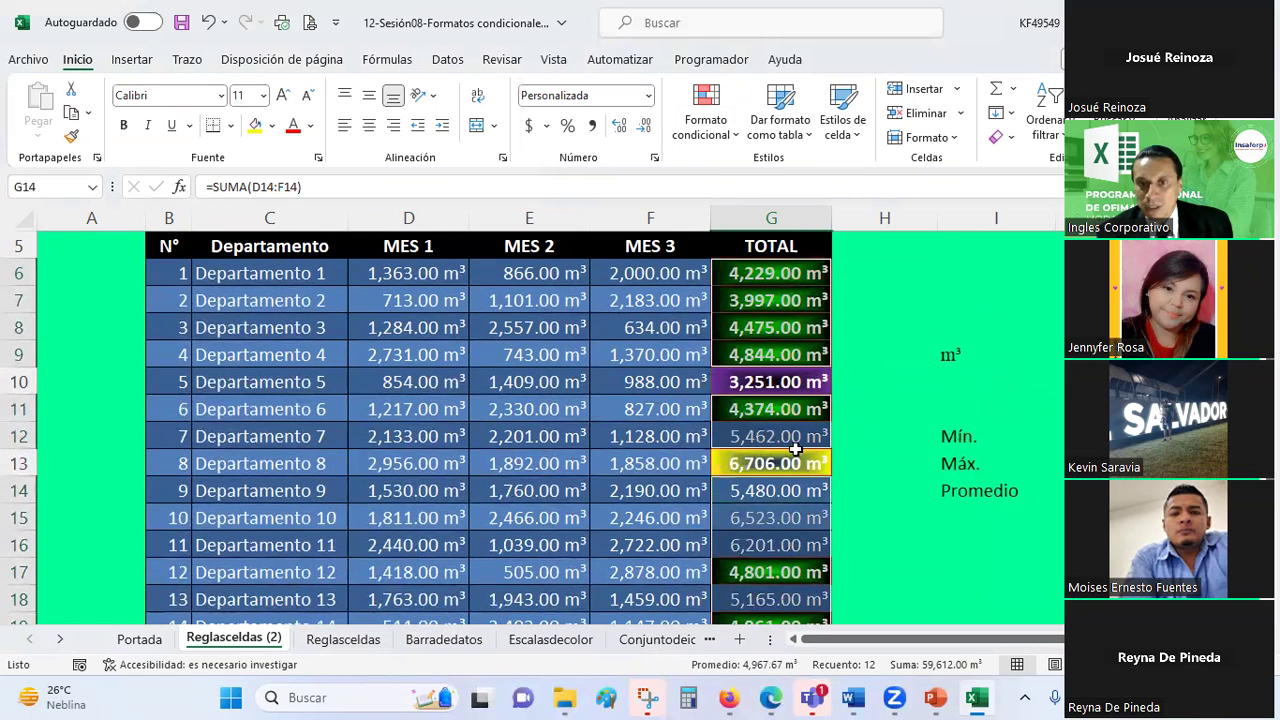
# - Start an 'Es mayor que' rule with threshold =$J$14 using a custom format
pyautogui.click(726, 128)
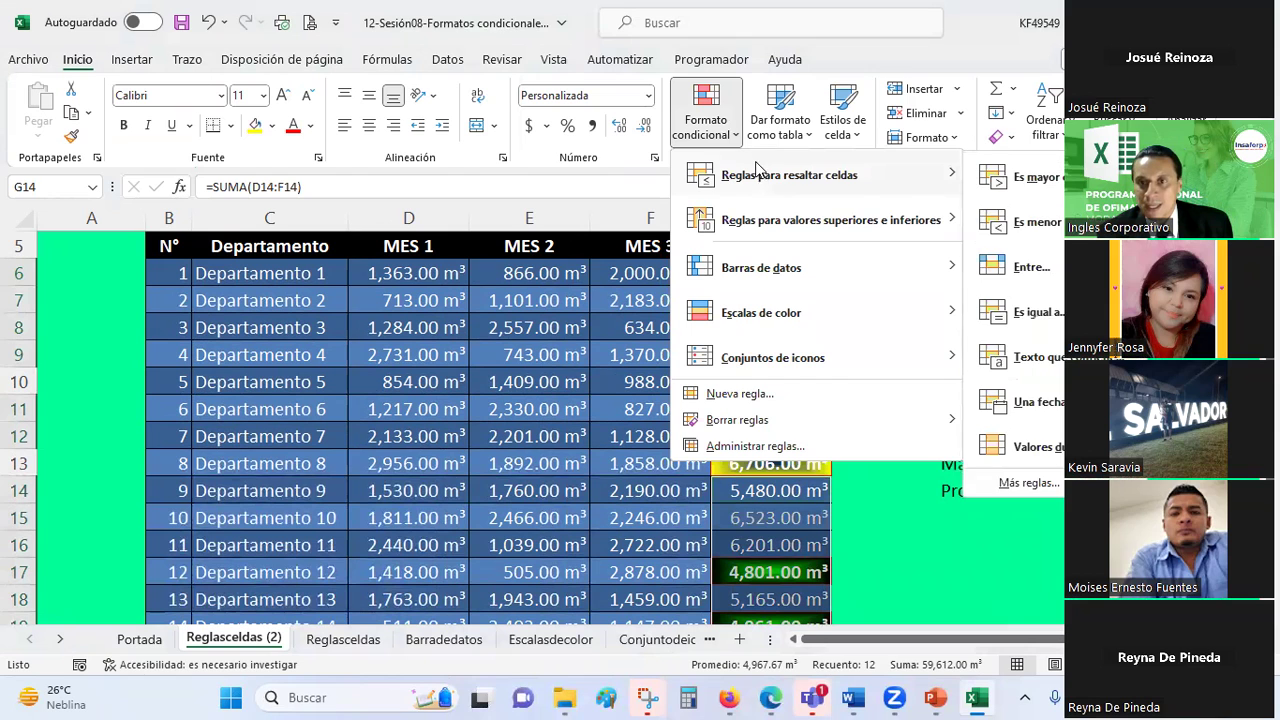
pyautogui.click(1053, 186)
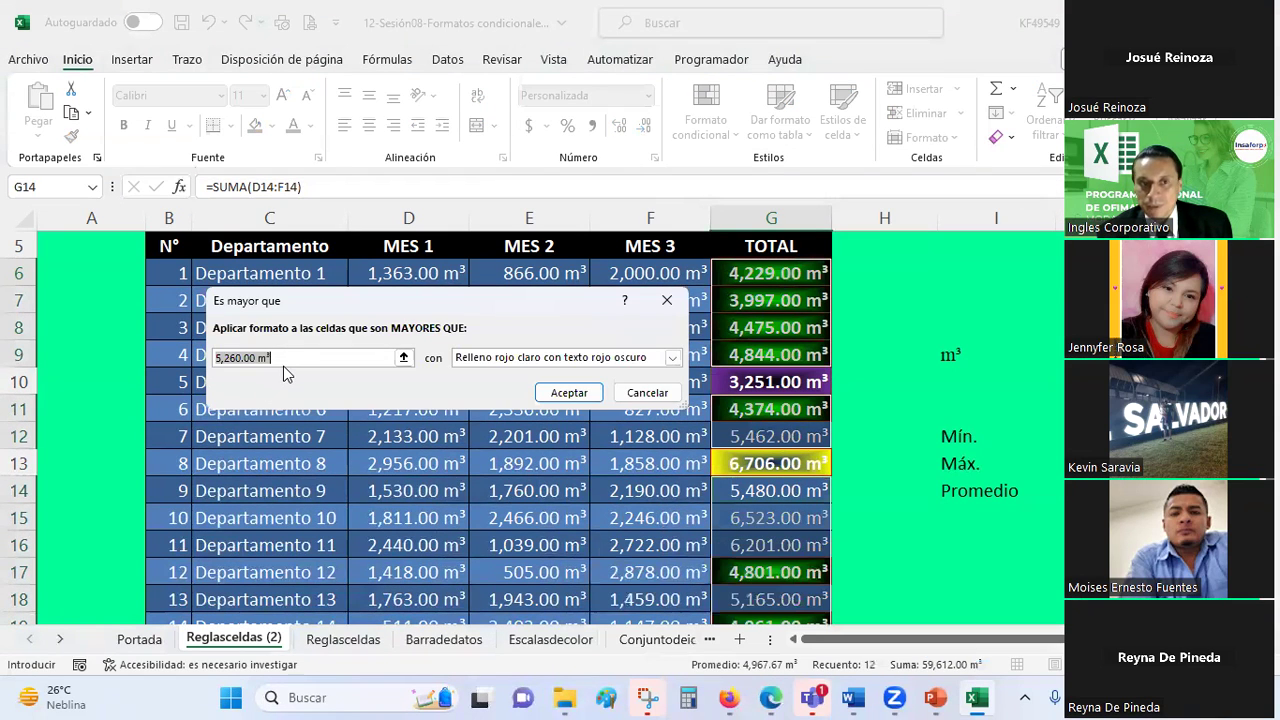
pyautogui.press('BackSpace')
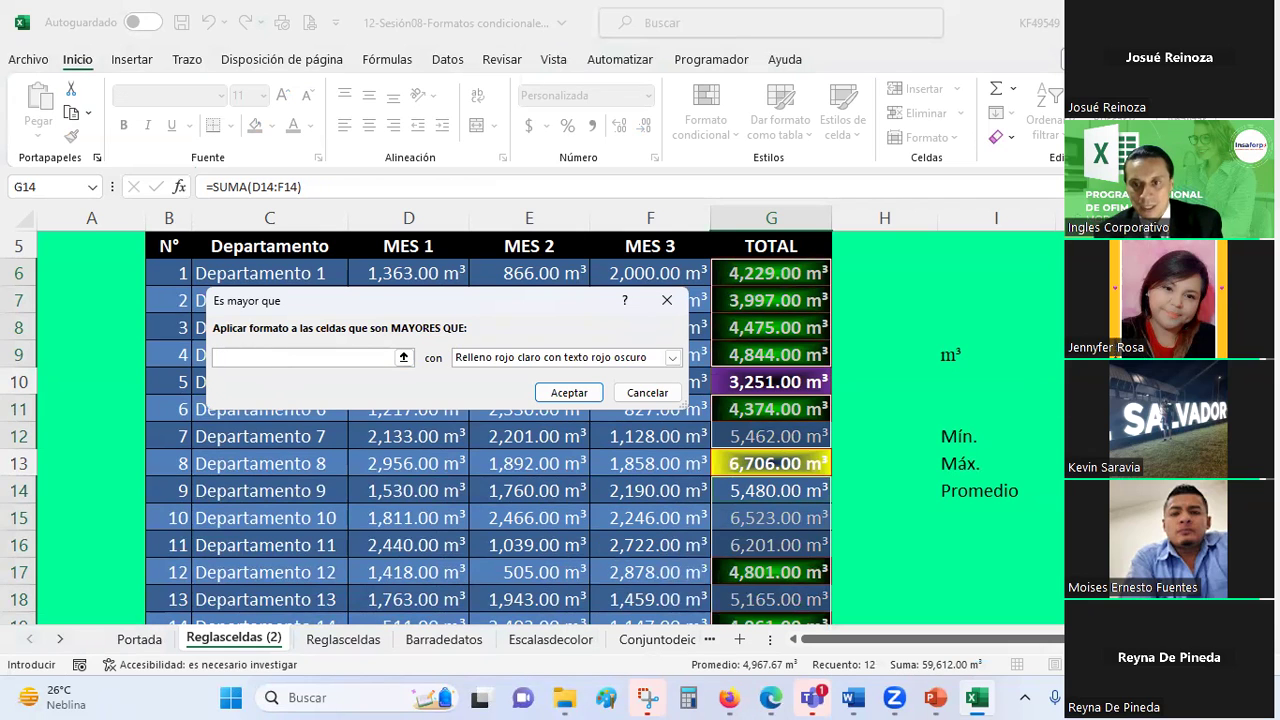
pyautogui.click(1058, 490)
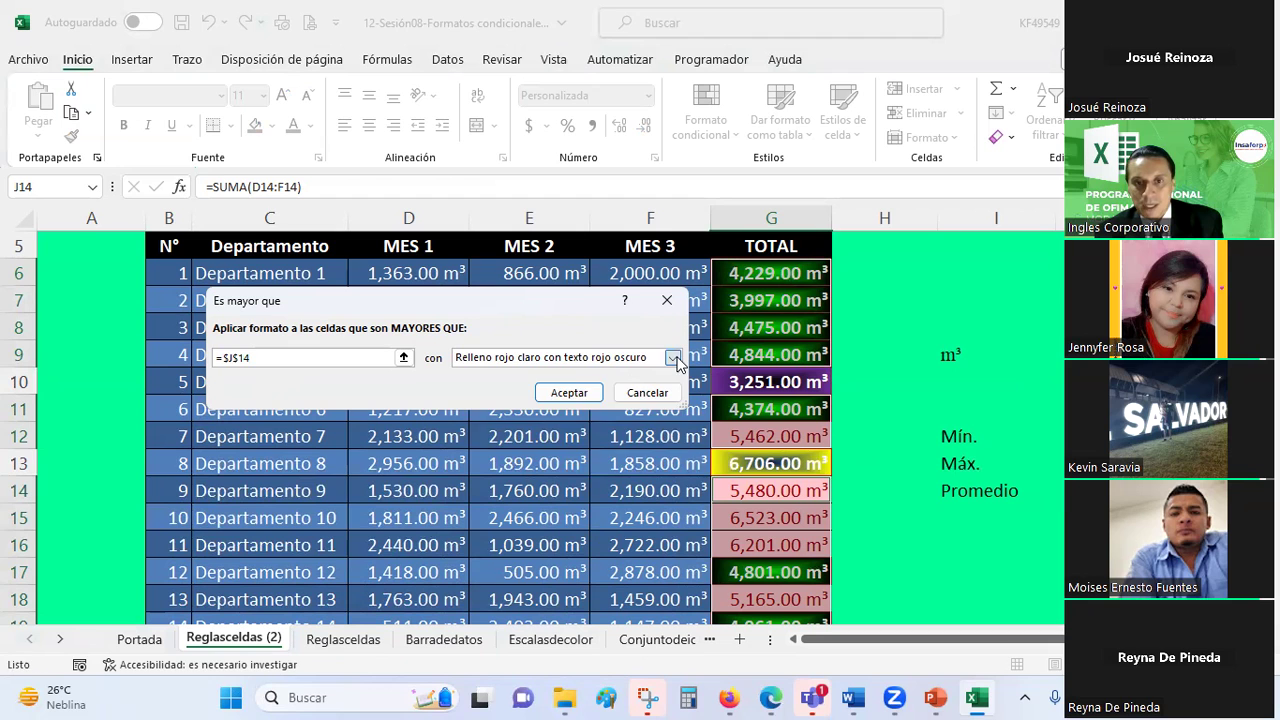
pyautogui.click(673, 358)
pyautogui.click(527, 446)
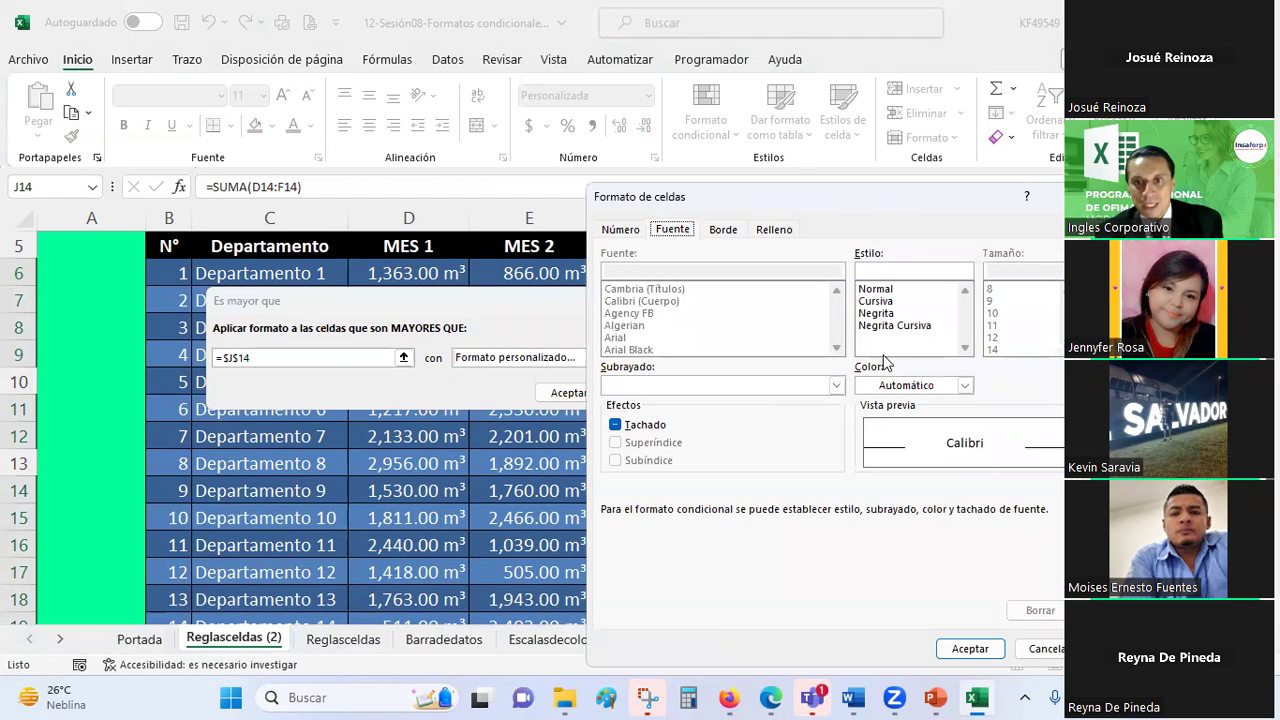
# - Make the highlighted text bold with a red outline border
pyautogui.click(893, 314)
pyautogui.click(775, 231)
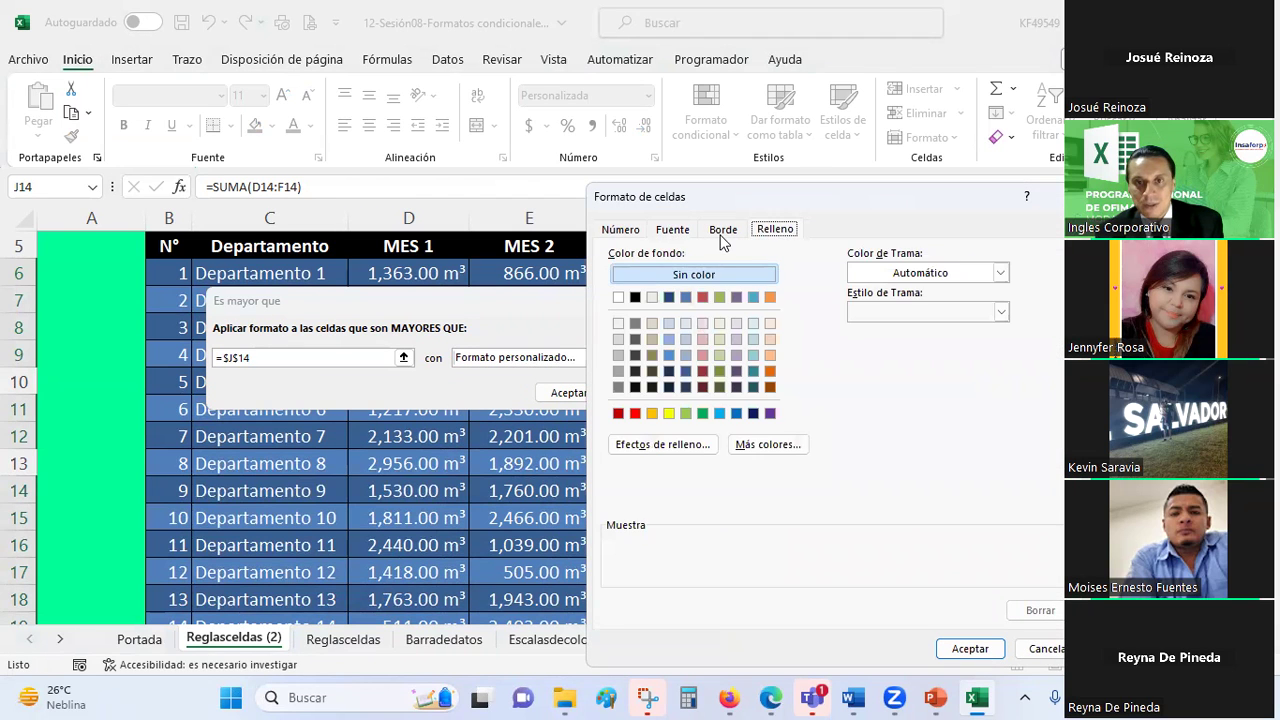
pyautogui.click(723, 232)
pyautogui.click(719, 424)
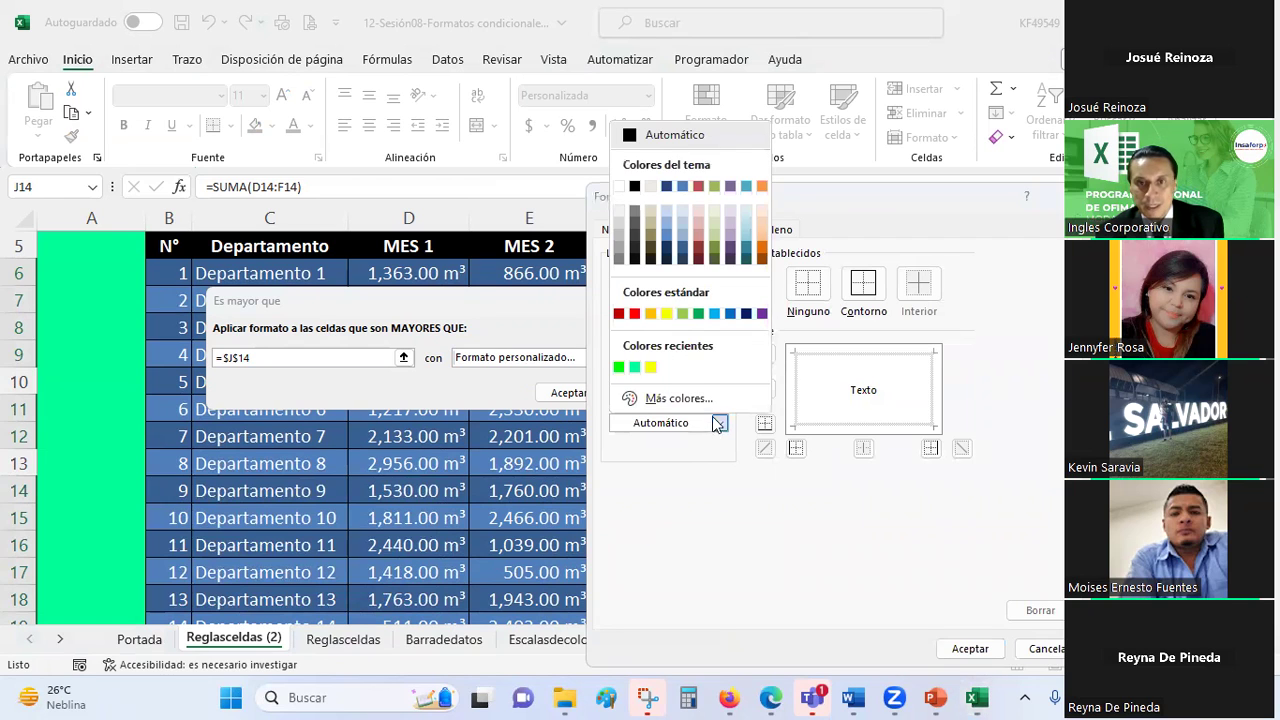
pyautogui.click(634, 313)
pyautogui.click(874, 287)
# - Set a red-to-black gradient fill radiating from the centre
pyautogui.click(773, 231)
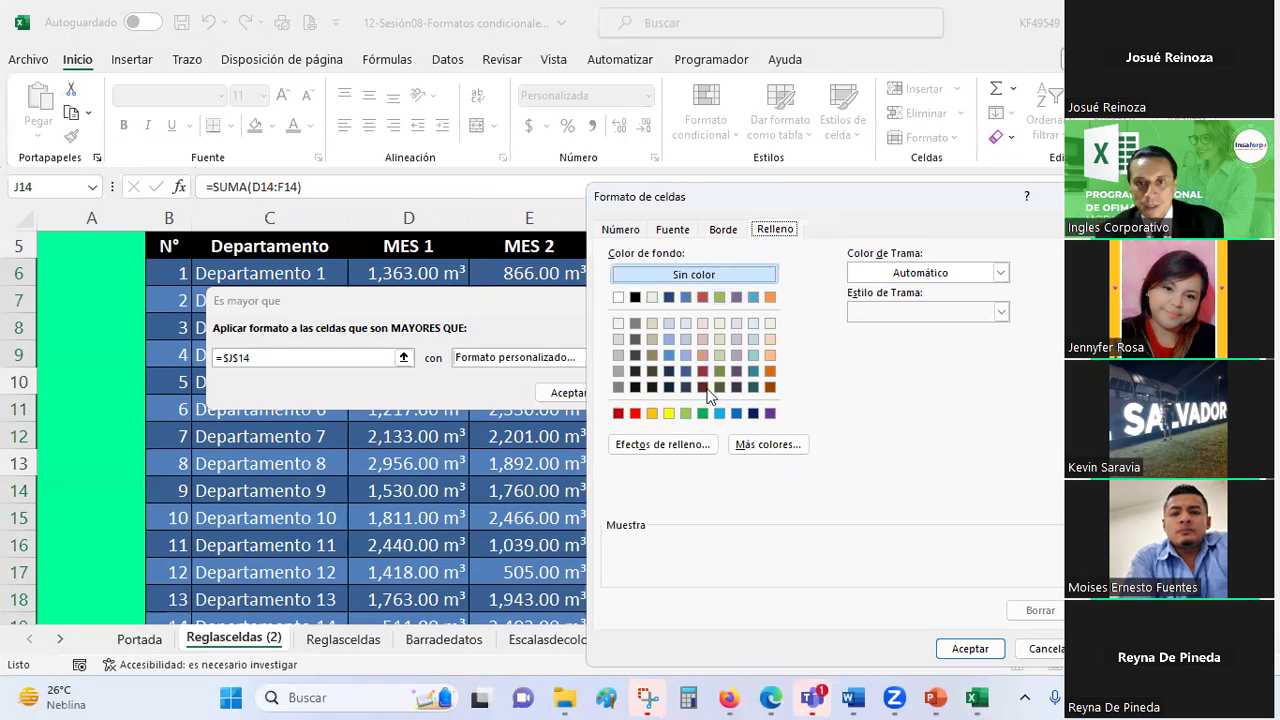
pyautogui.click(684, 441)
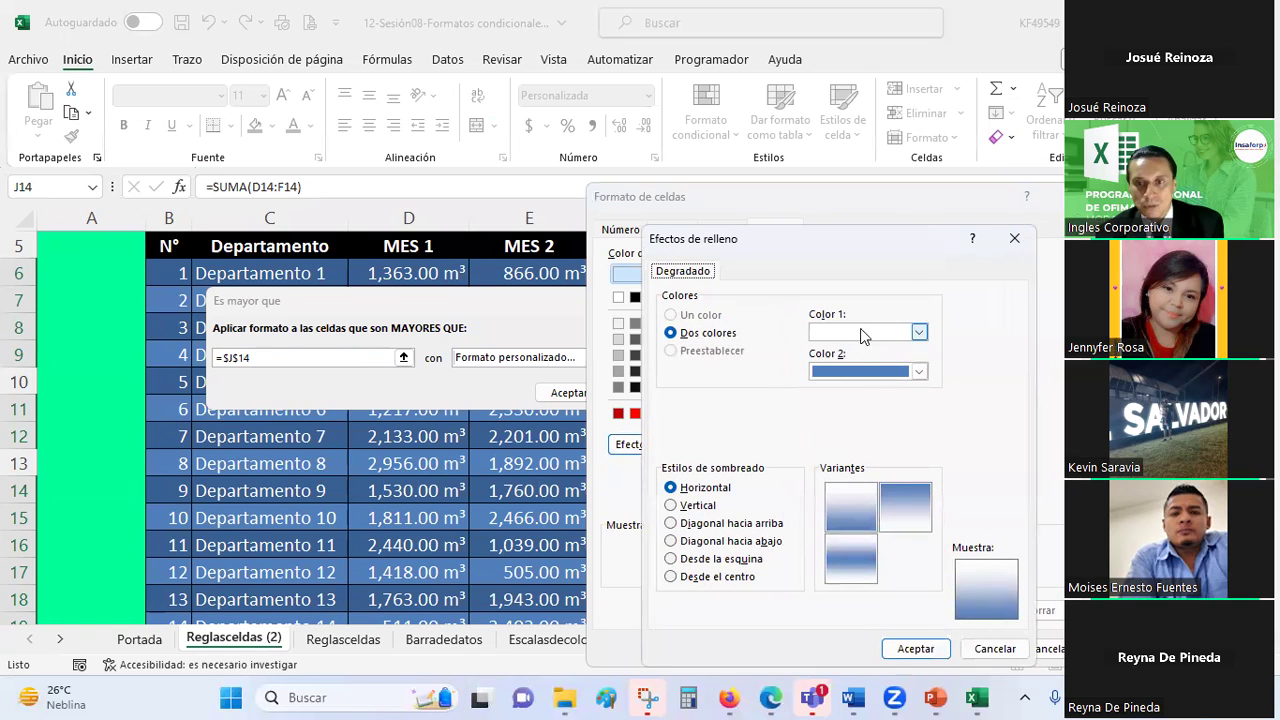
pyautogui.click(866, 377)
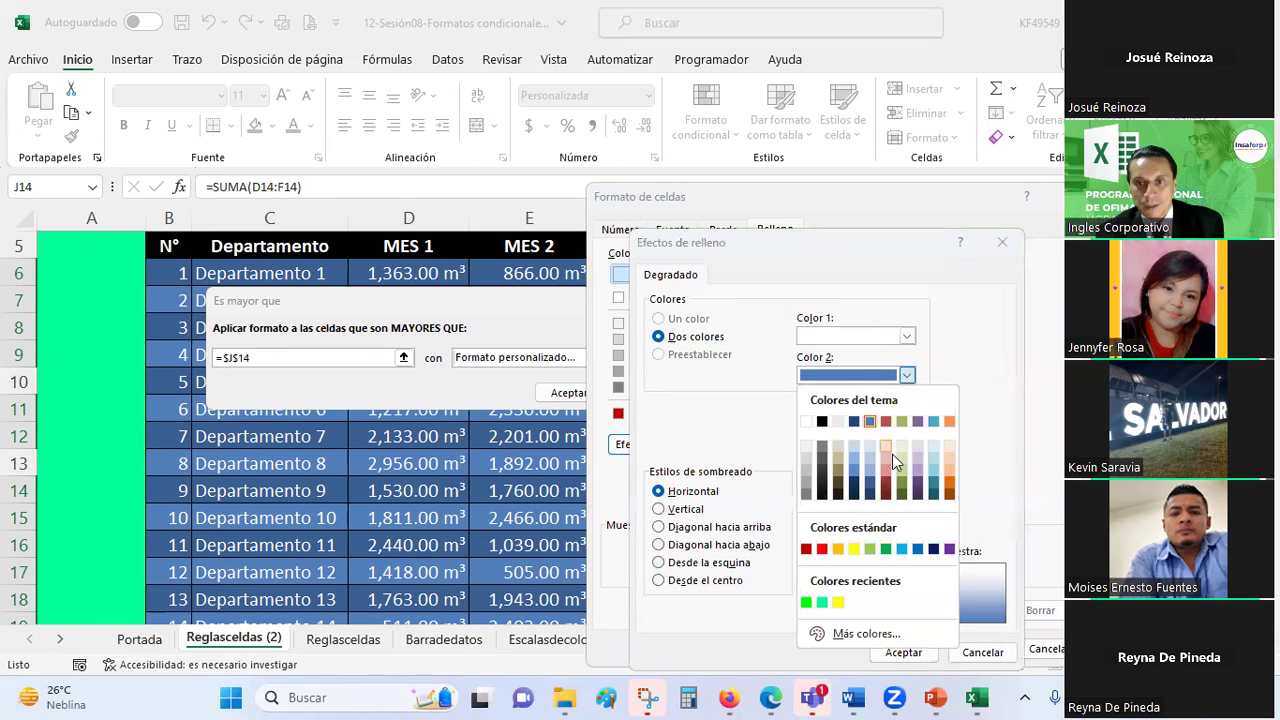
pyautogui.click(822, 548)
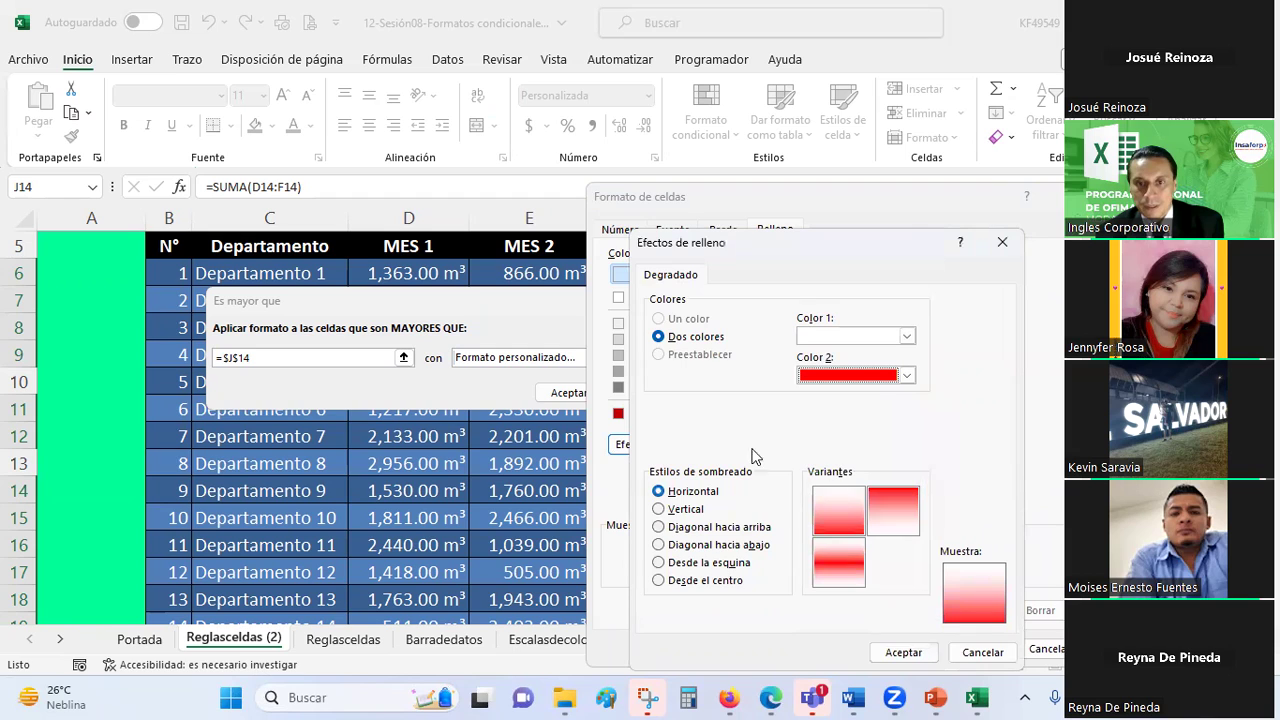
pyautogui.click(821, 333)
pyautogui.click(823, 388)
pyautogui.click(668, 582)
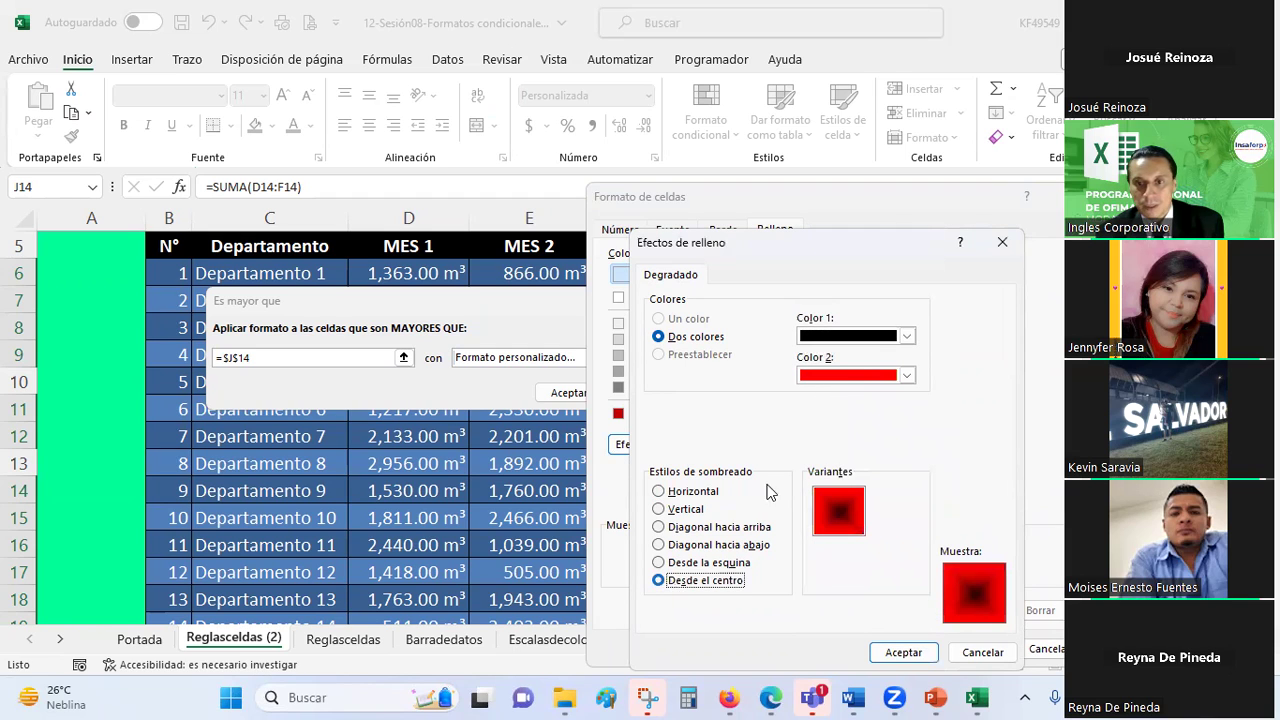
pyautogui.click(906, 336)
pyautogui.click(812, 510)
pyautogui.click(830, 378)
pyautogui.click(823, 416)
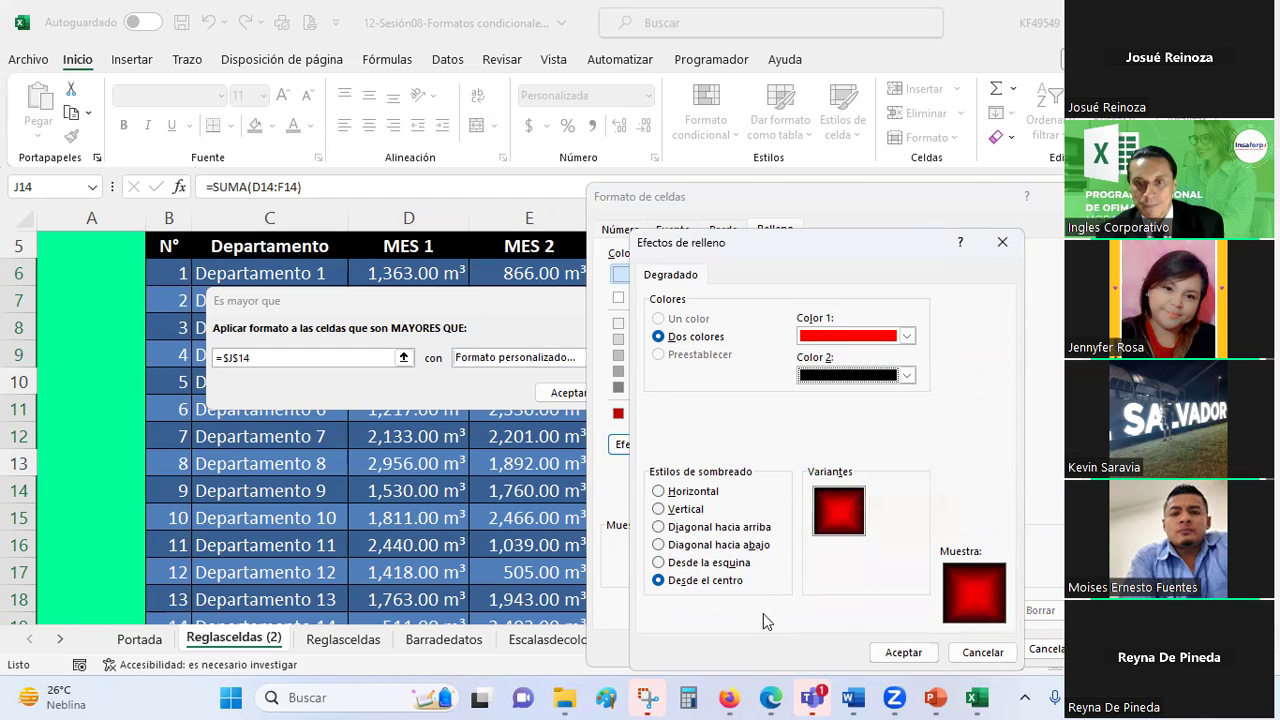
pyautogui.click(903, 653)
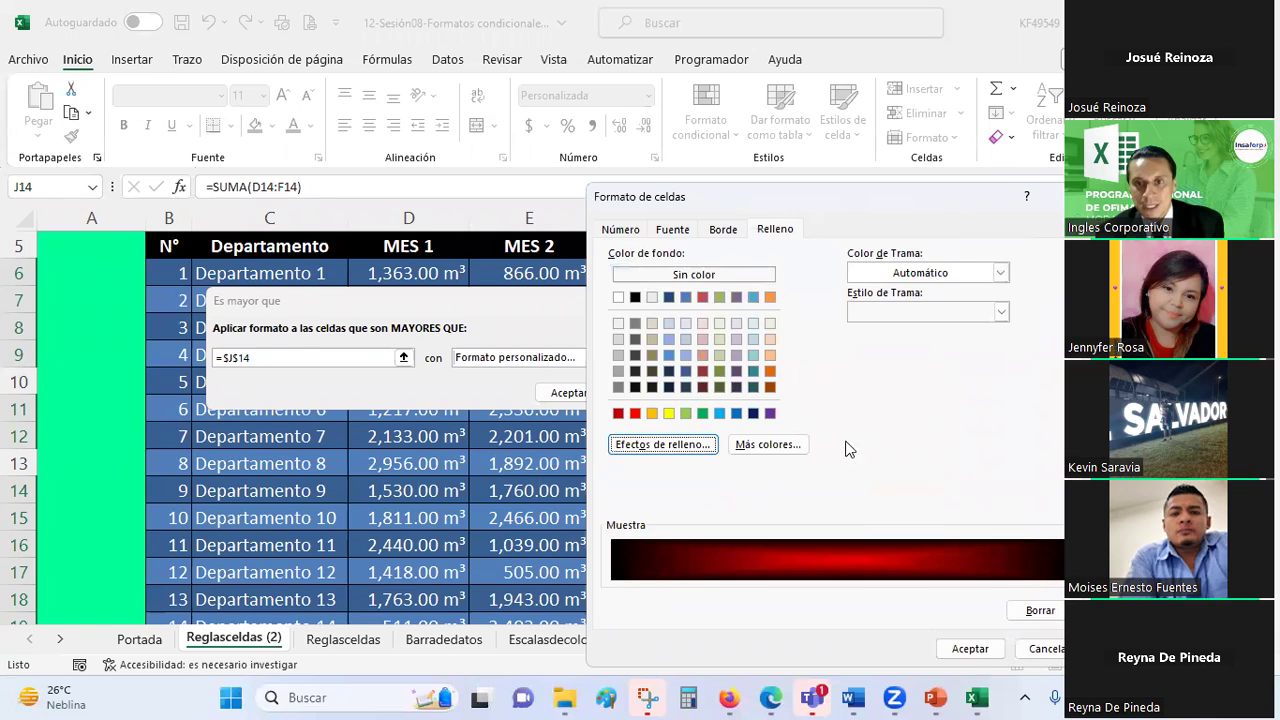
# - Make the text white and confirm the custom format
pyautogui.click(673, 230)
pyautogui.click(888, 385)
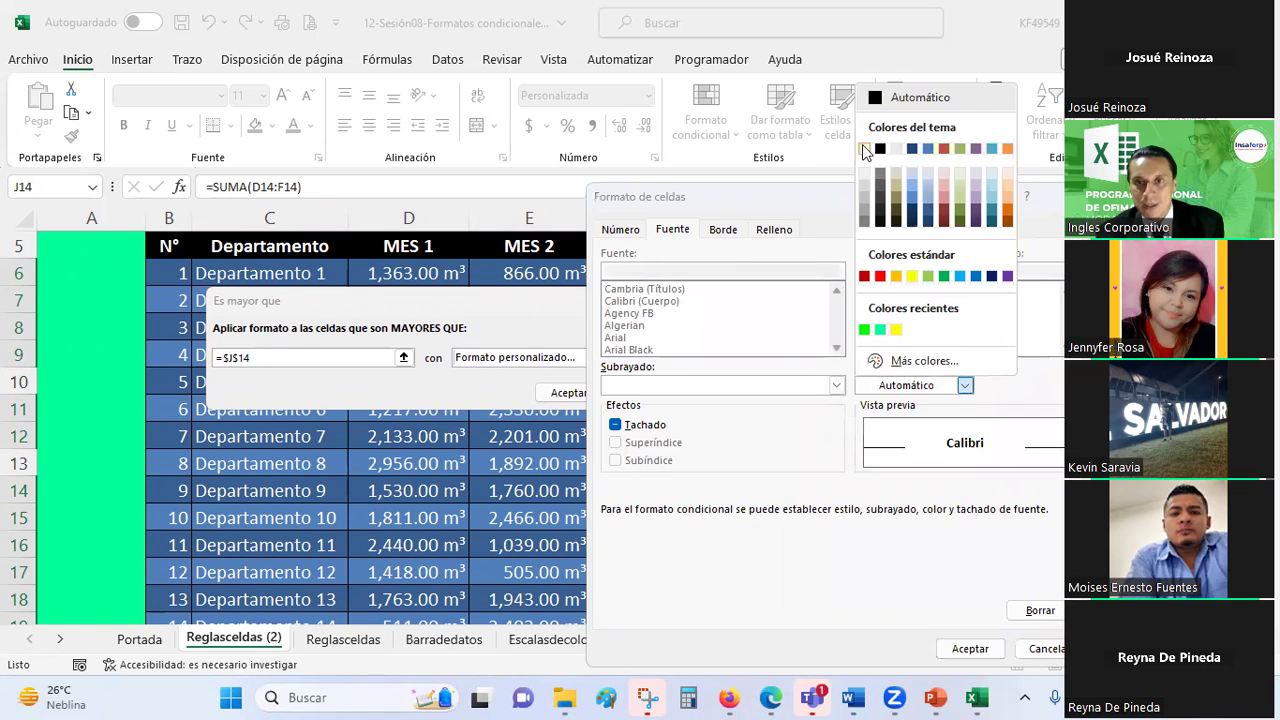
pyautogui.click(865, 149)
pyautogui.click(968, 648)
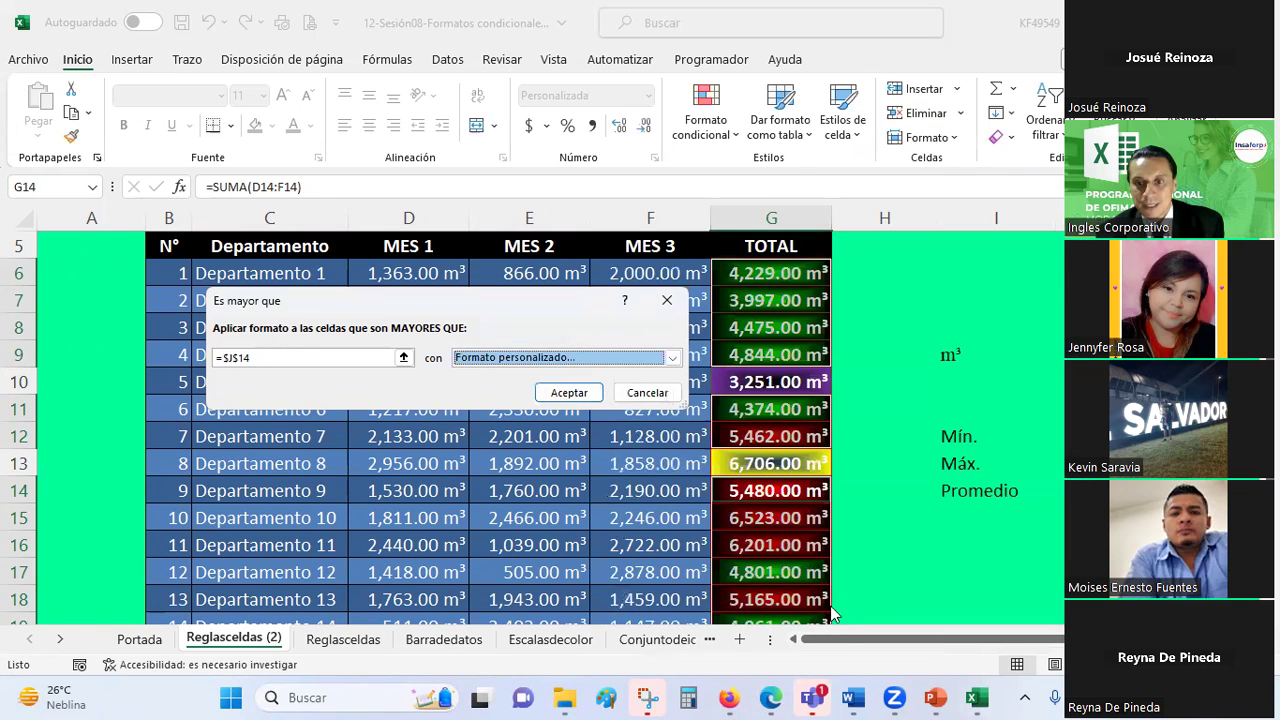
pyautogui.click(569, 393)
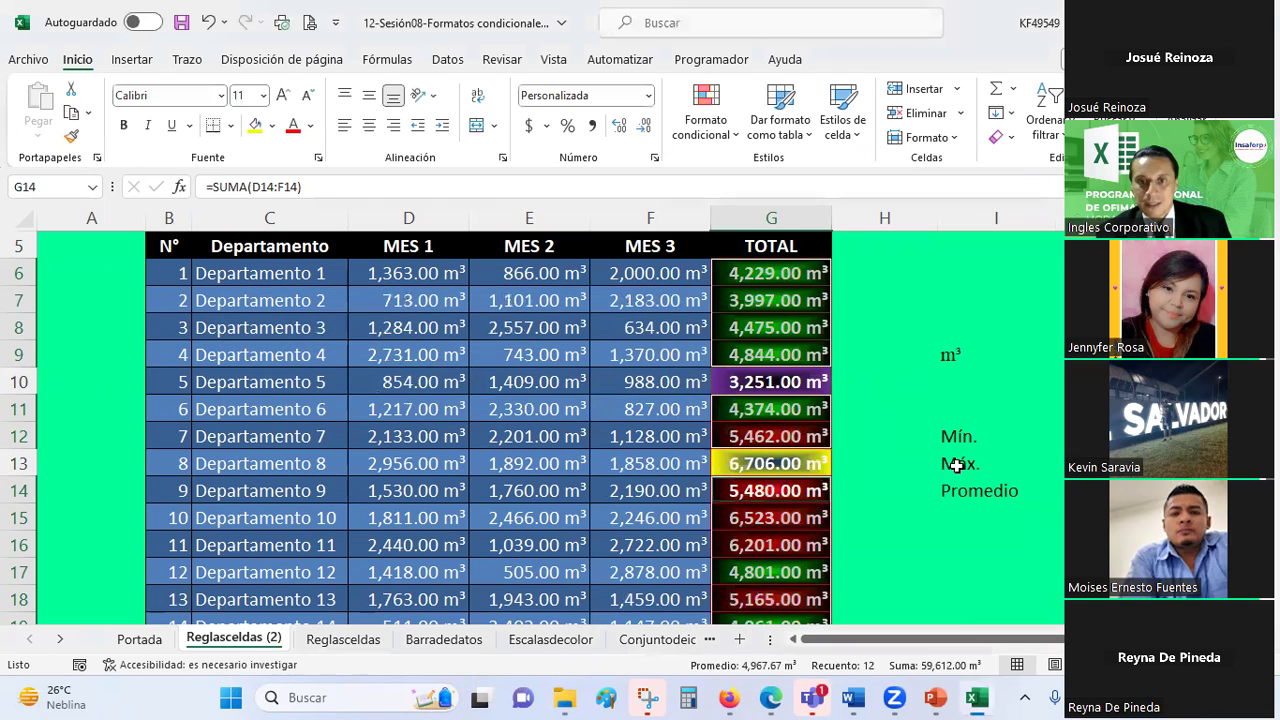
pyautogui.moveTo(950, 463); pyautogui.dragTo(884, 463)
pyautogui.scroll(-1, 957, 380)
pyautogui.scroll(1, 934, 371)
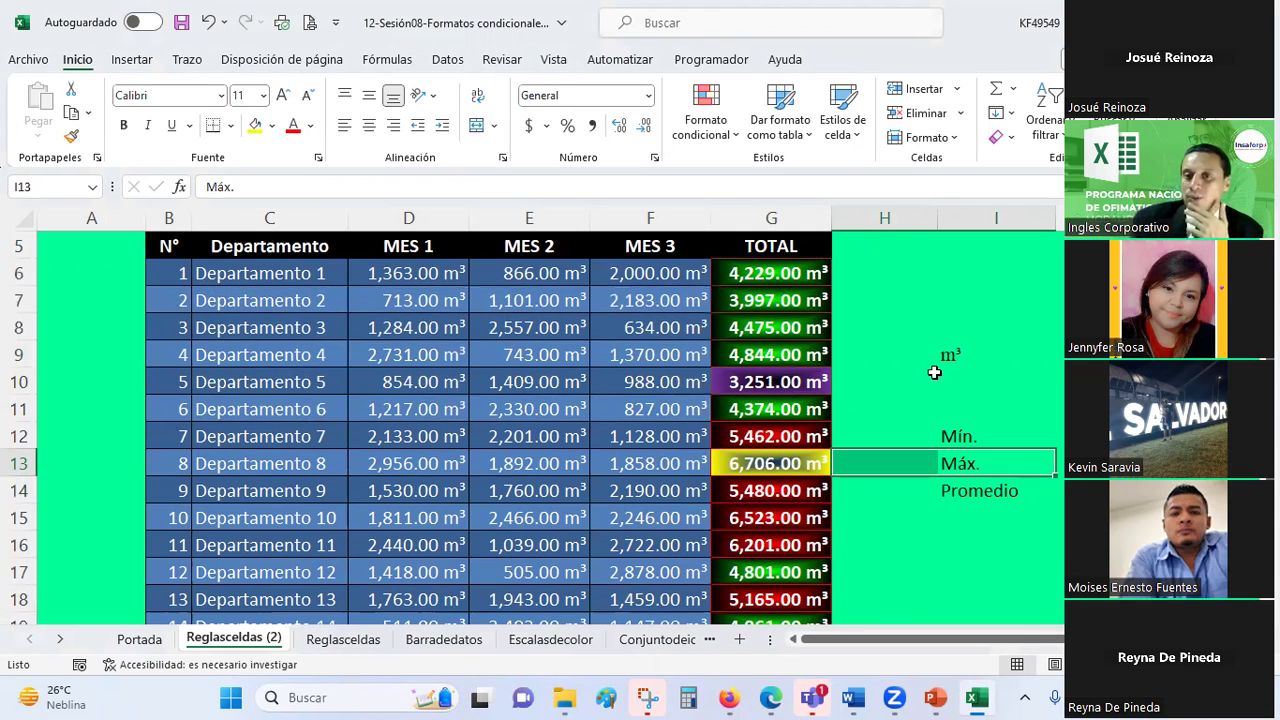
pyautogui.click(912, 308)
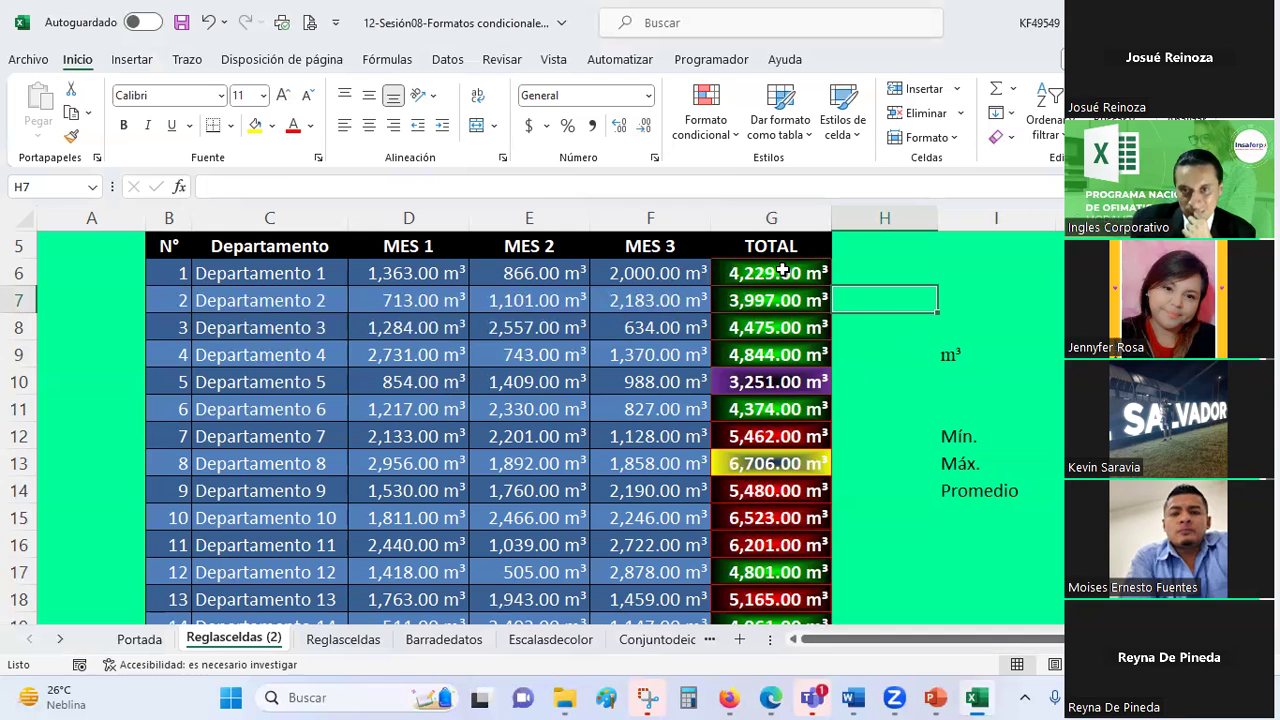
pyautogui.moveTo(783, 271); pyautogui.dragTo(767, 354)
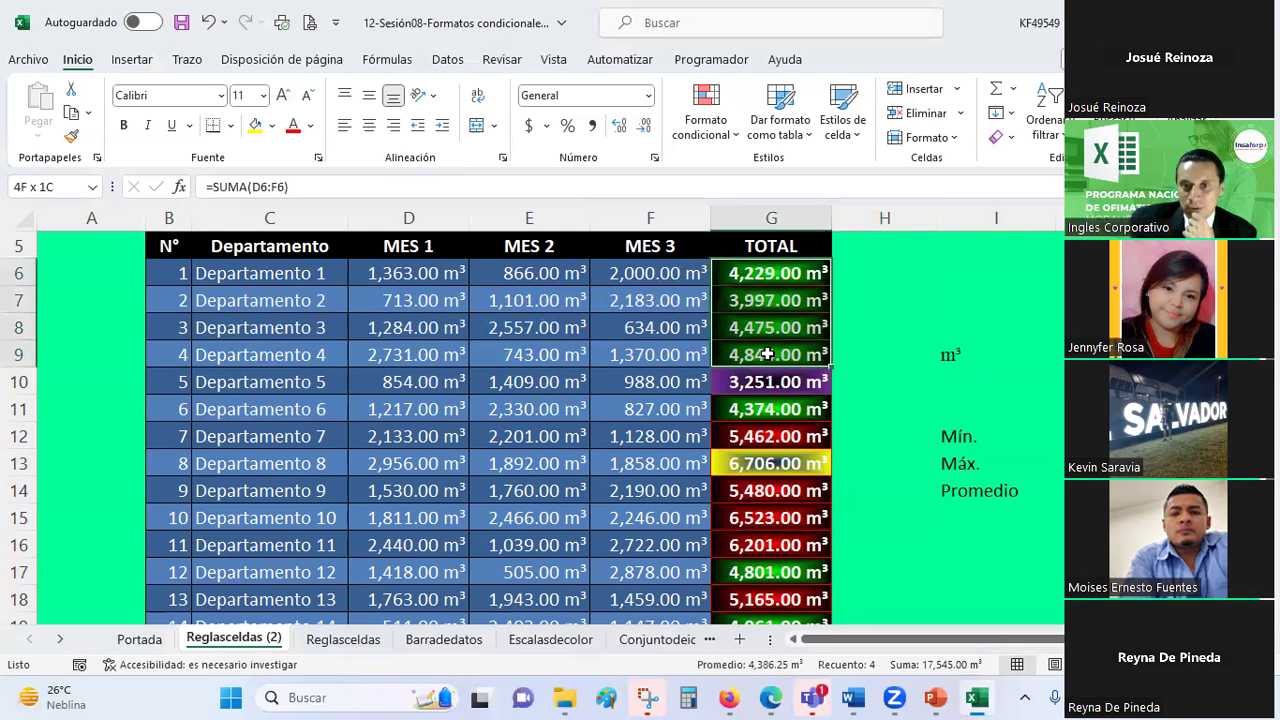
pyautogui.scroll(-1, 767, 354)
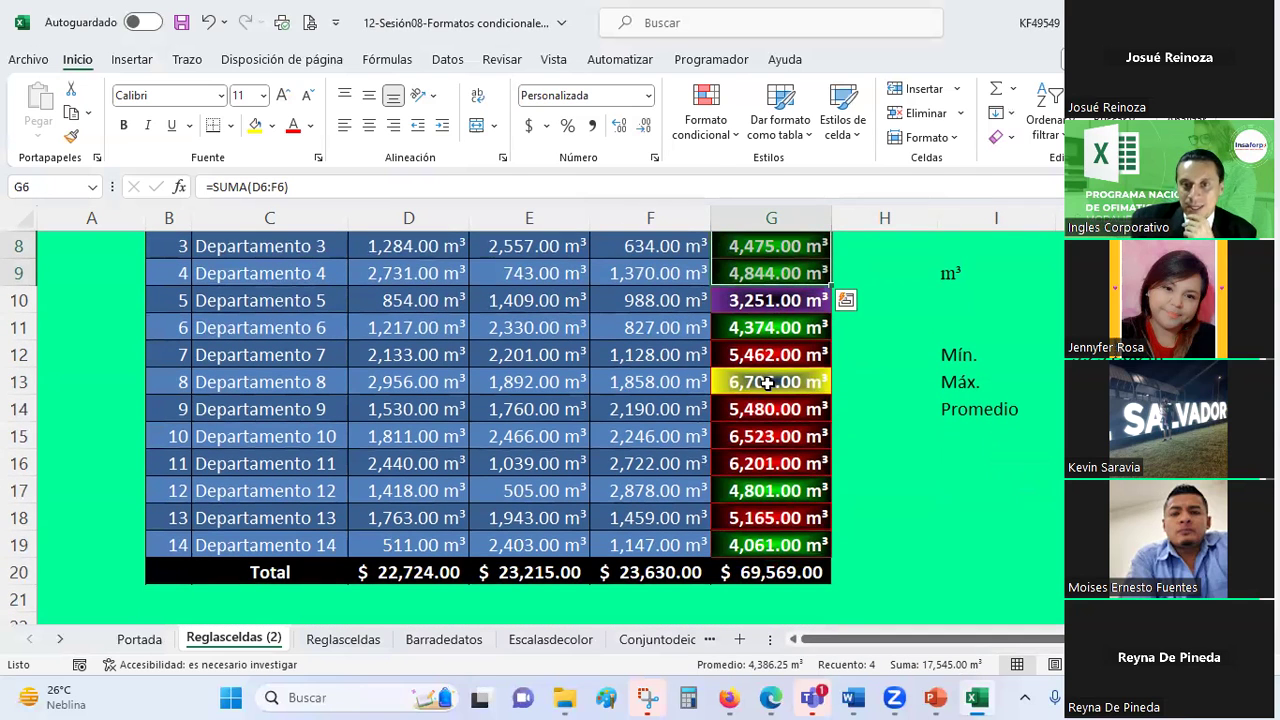
pyautogui.click(767, 382)
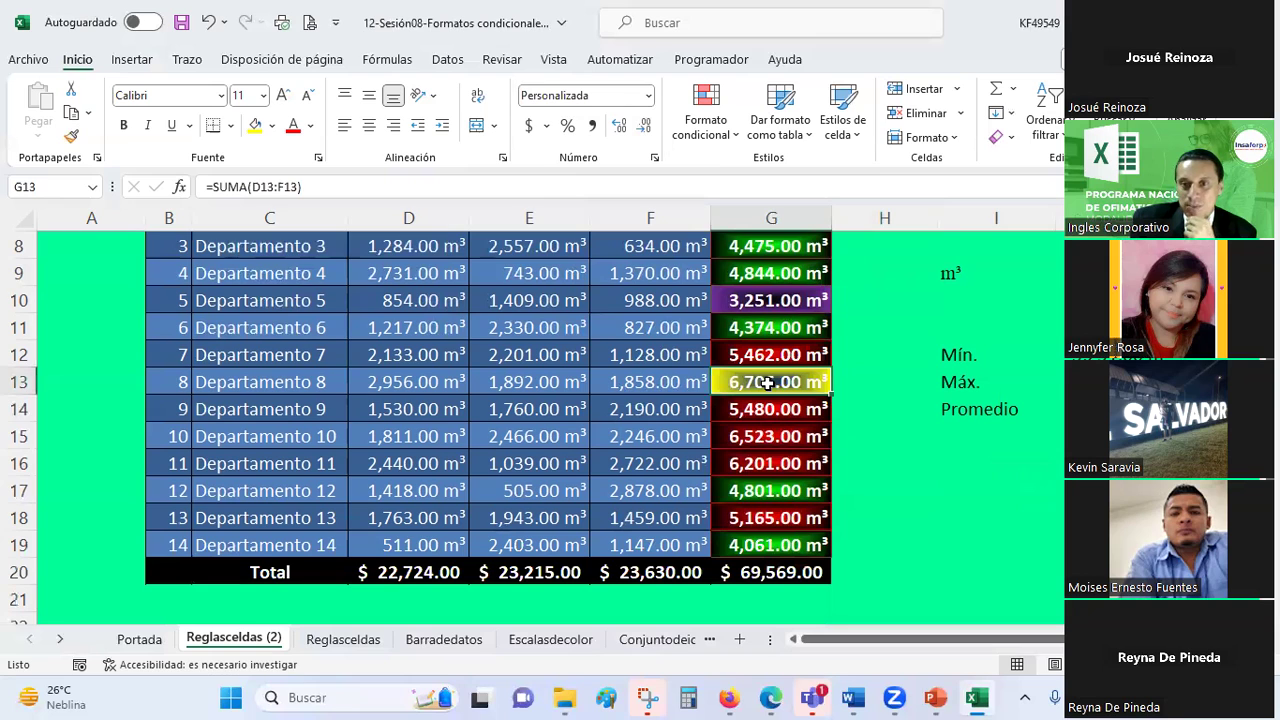
pyautogui.click(772, 299)
pyautogui.click(766, 350)
pyautogui.click(757, 405)
pyautogui.click(766, 436)
pyautogui.click(768, 463)
pyautogui.click(774, 518)
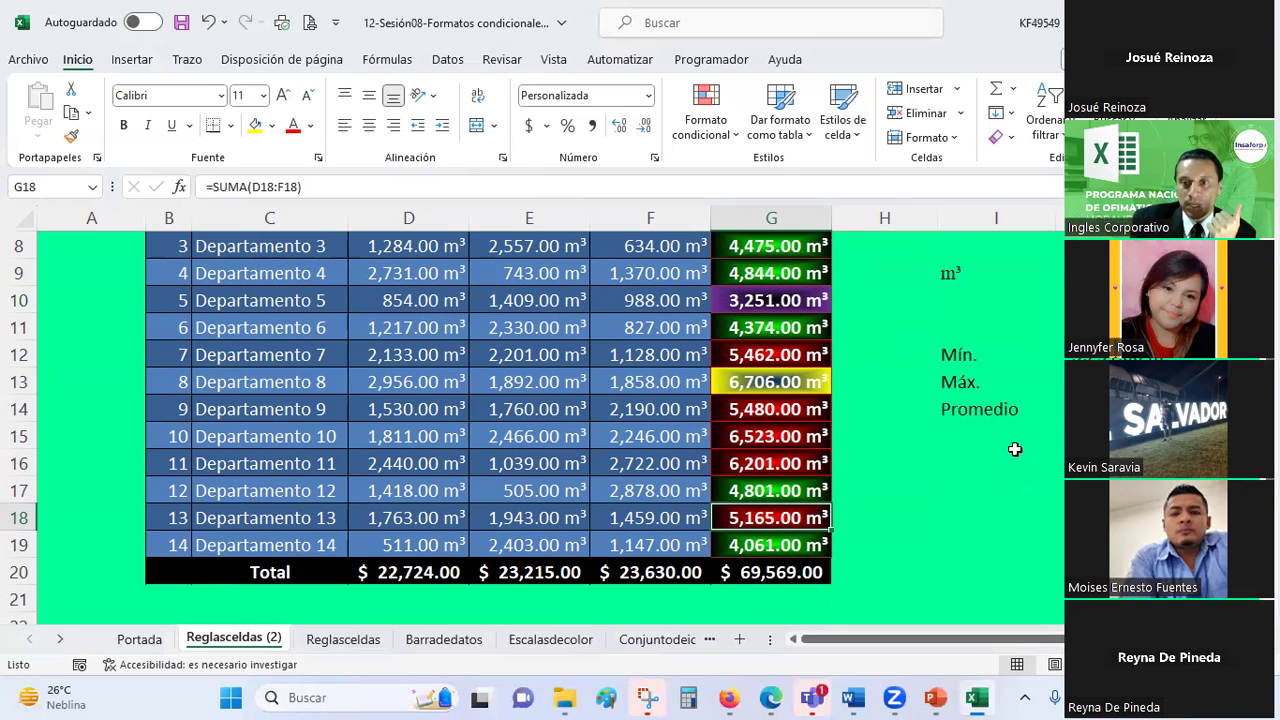
pyautogui.click(981, 466)
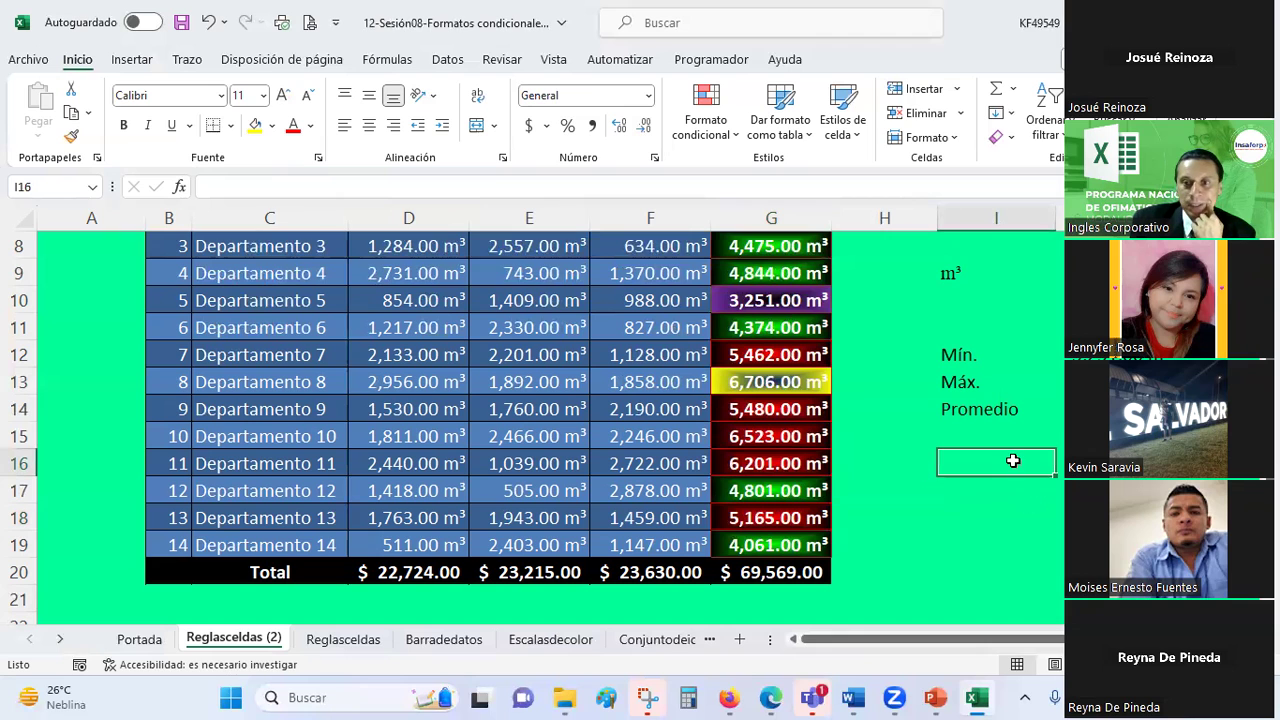
# - Fill cell I16 with a red-to-black gradient shaded from the centre
pyautogui.rightClick(1015, 462)
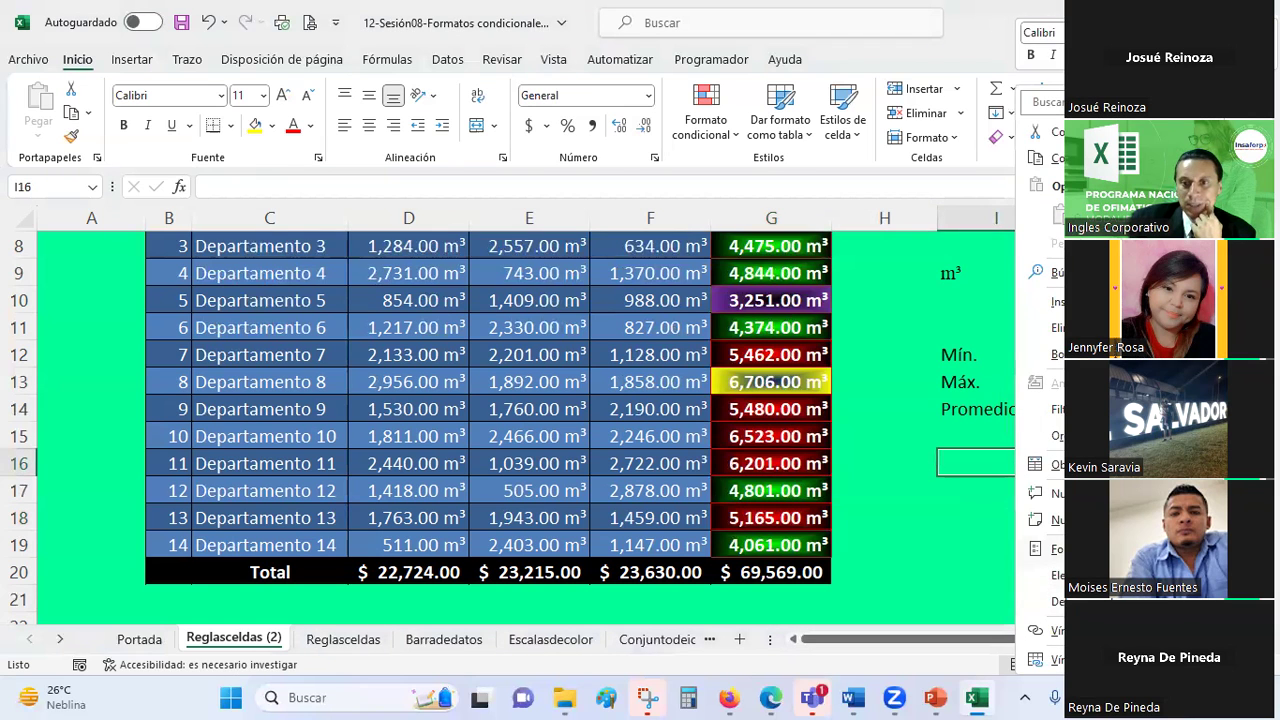
pyautogui.click(1056, 549)
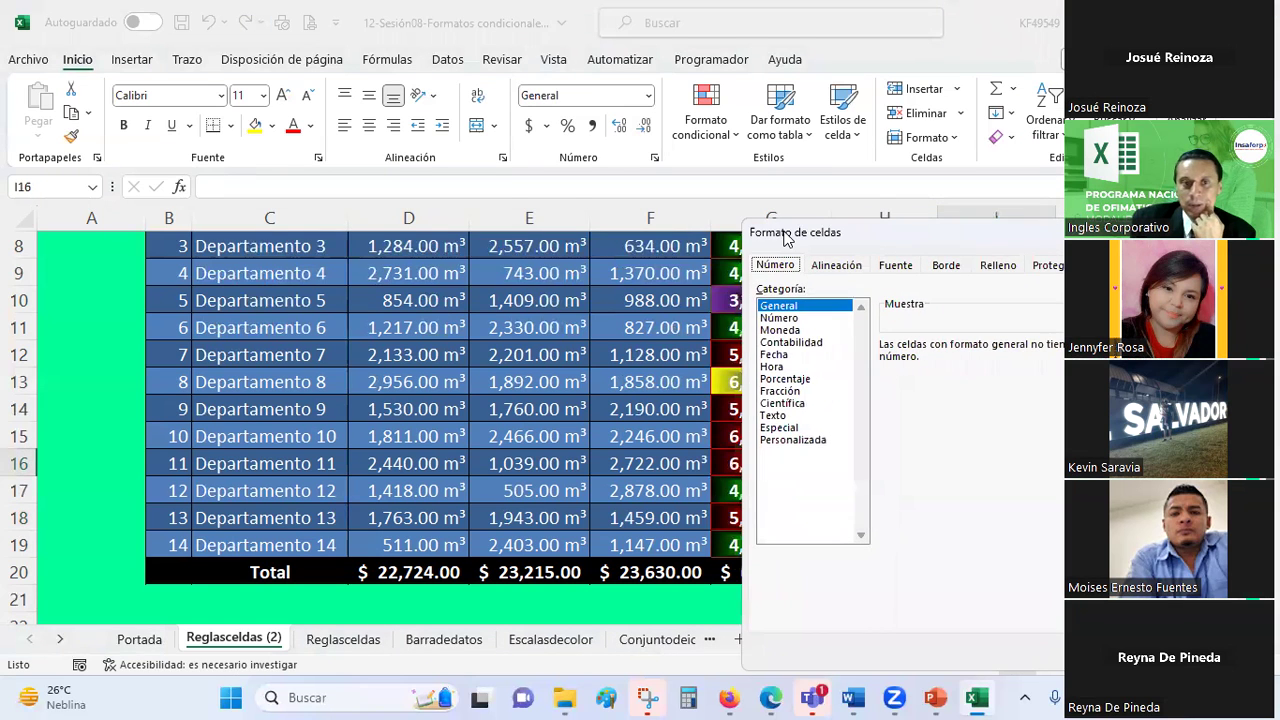
pyautogui.moveTo(957, 228); pyautogui.dragTo(257, 207)
pyautogui.click(337, 244)
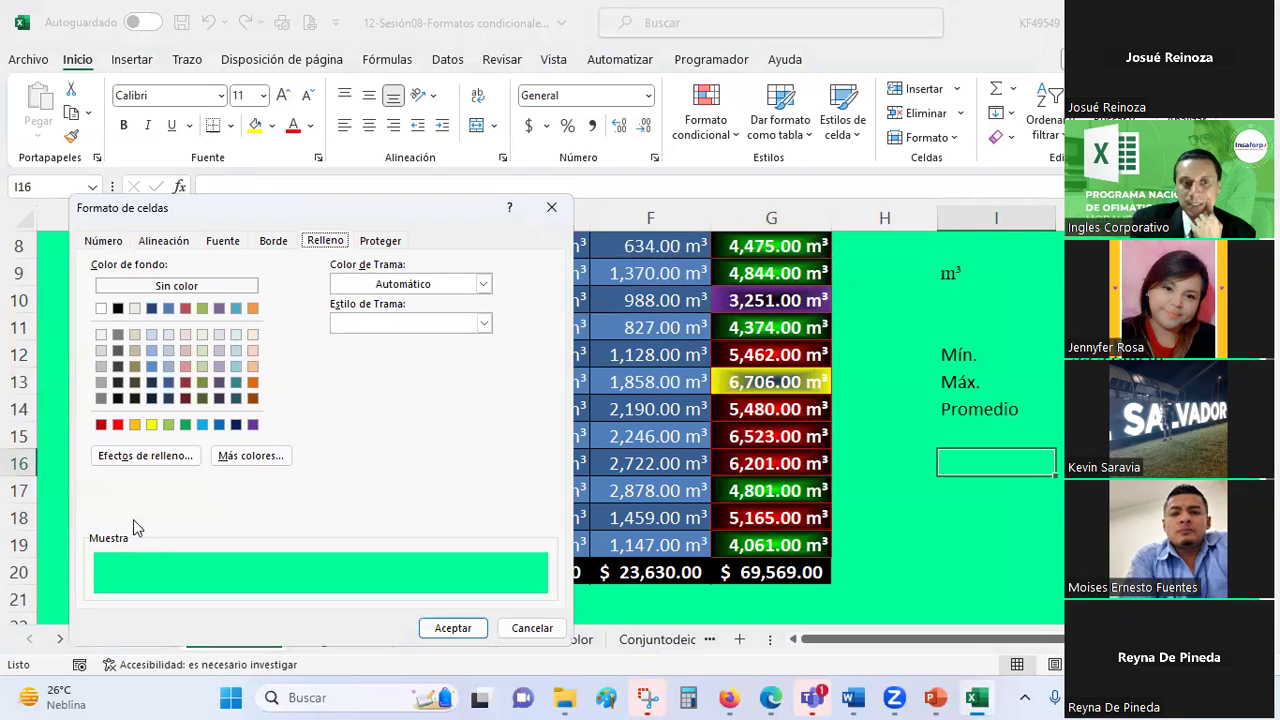
pyautogui.click(146, 458)
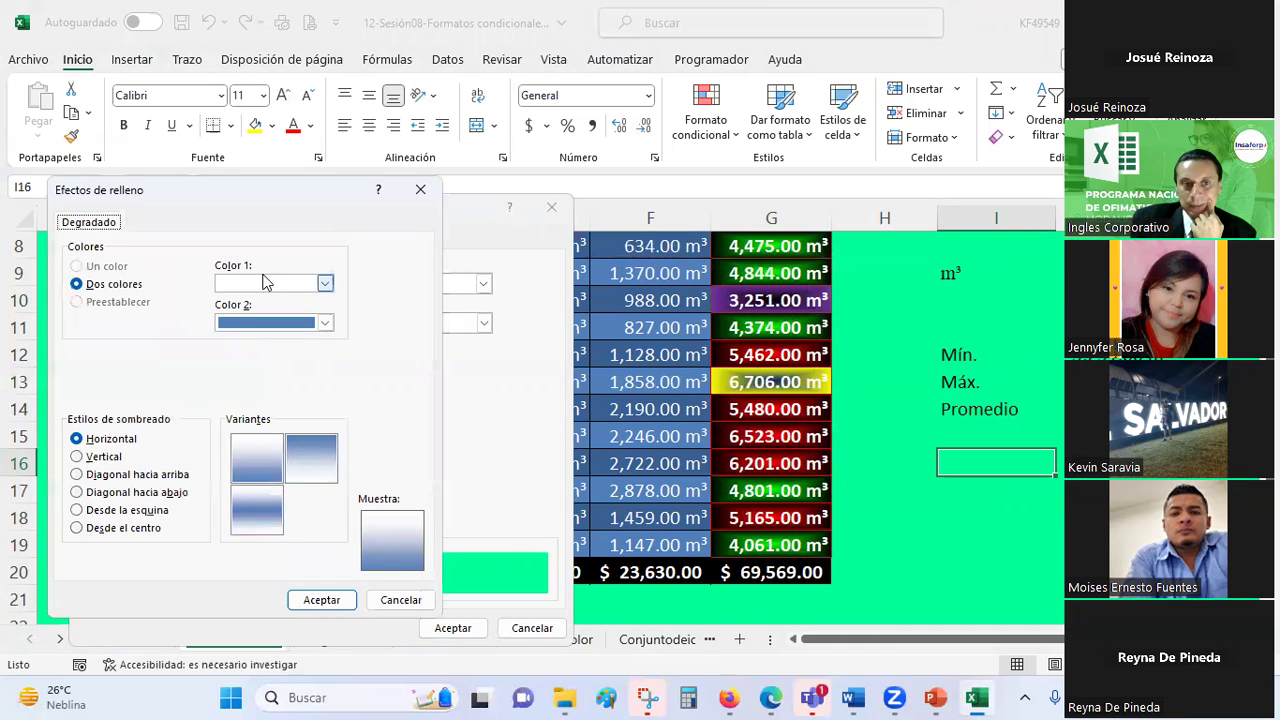
pyautogui.click(265, 283)
pyautogui.click(244, 458)
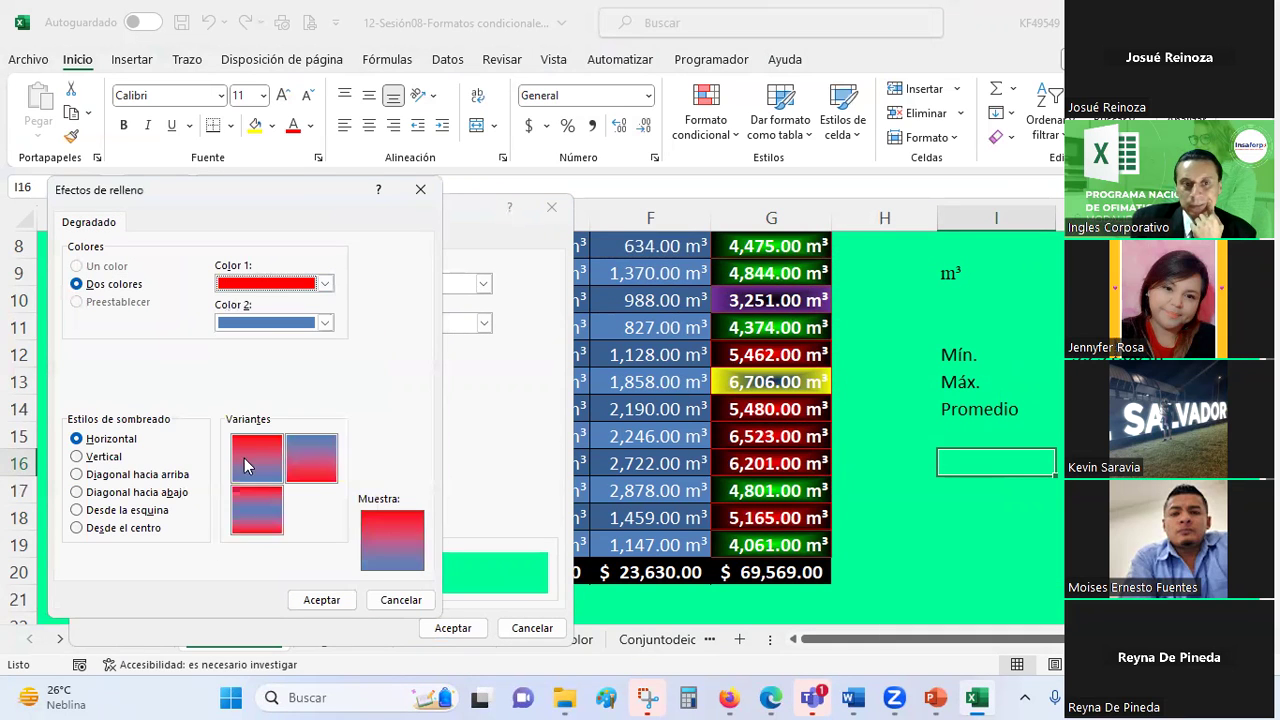
pyautogui.click(273, 324)
pyautogui.click(240, 369)
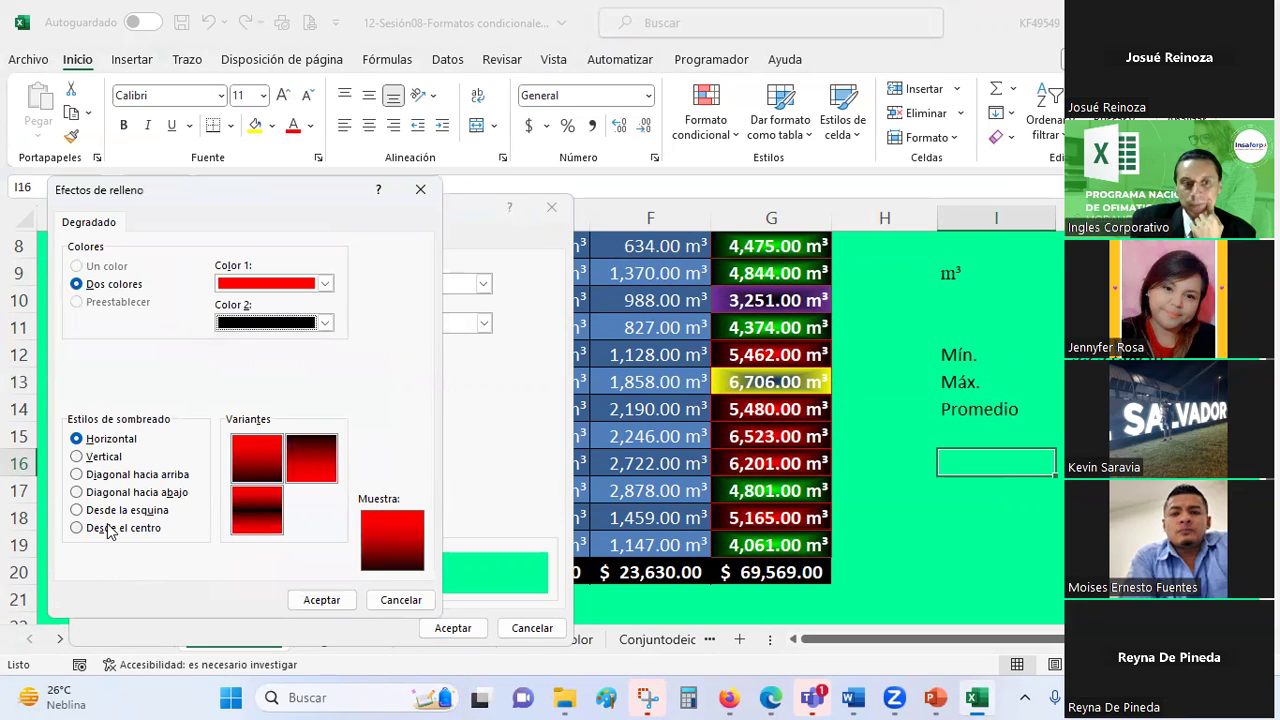
pyautogui.click(111, 529)
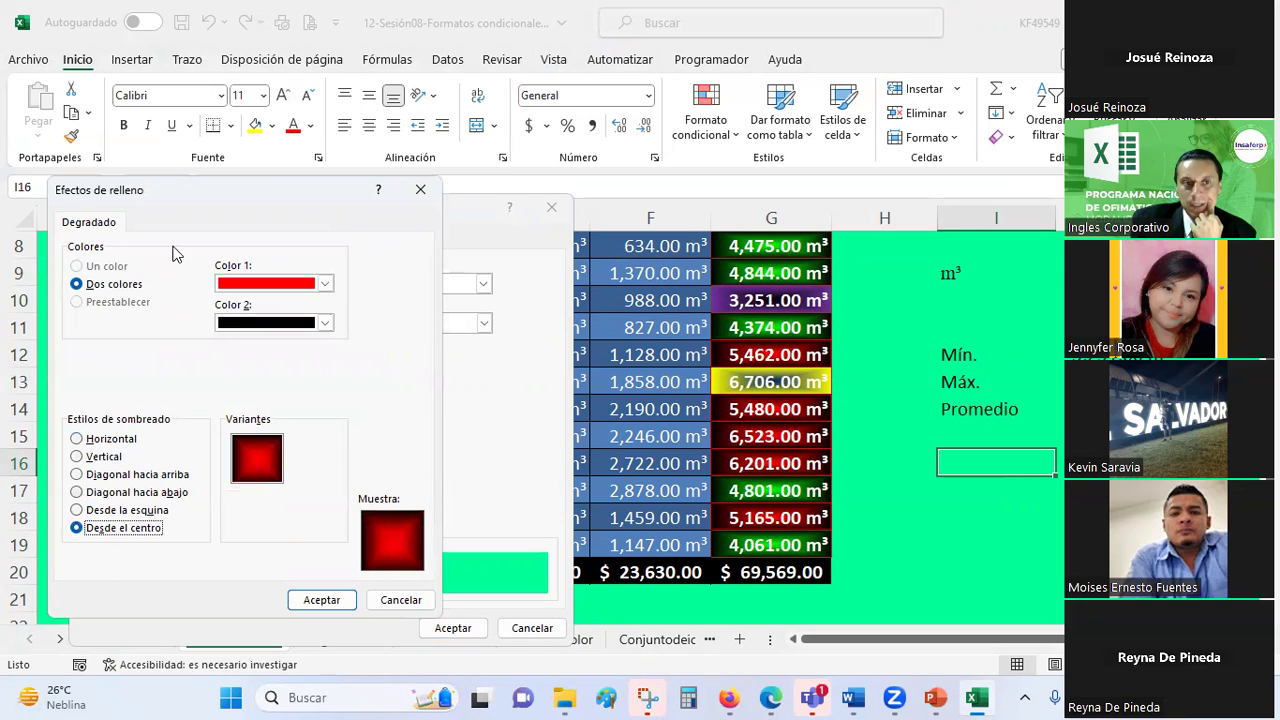
pyautogui.click(294, 599)
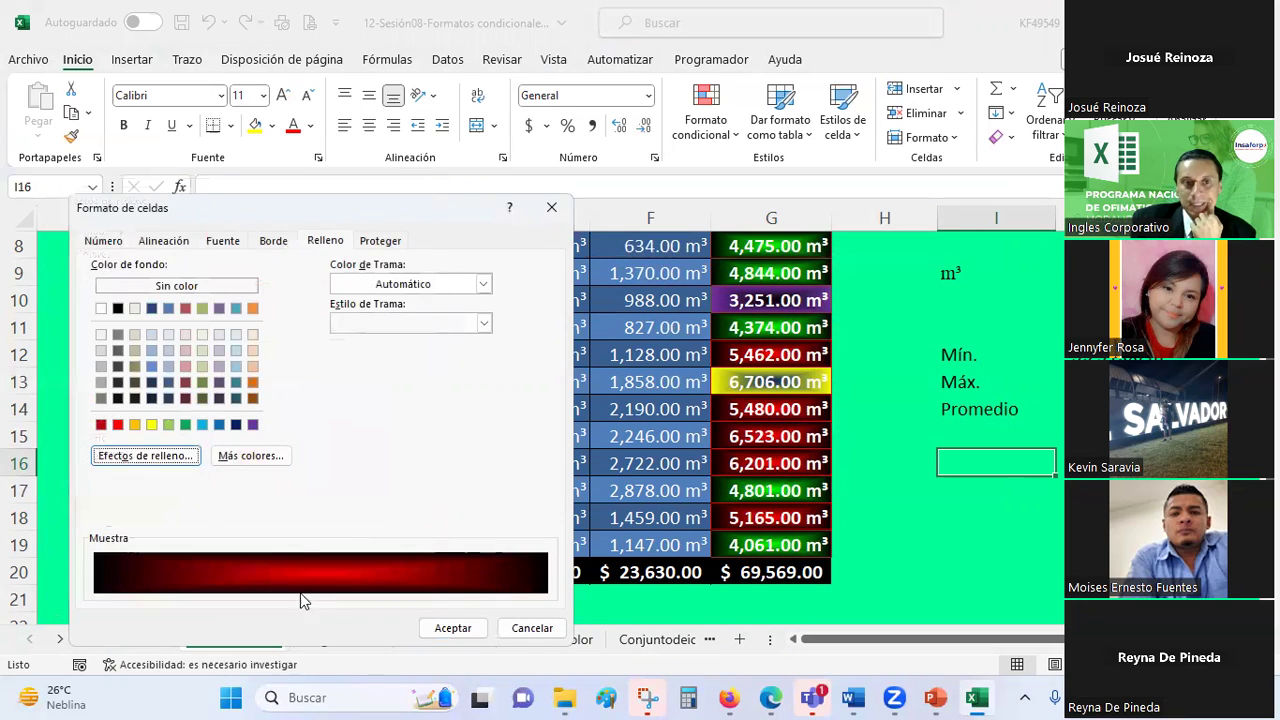
# - Outline I16 with a red border and apply the formatting
pyautogui.click(276, 242)
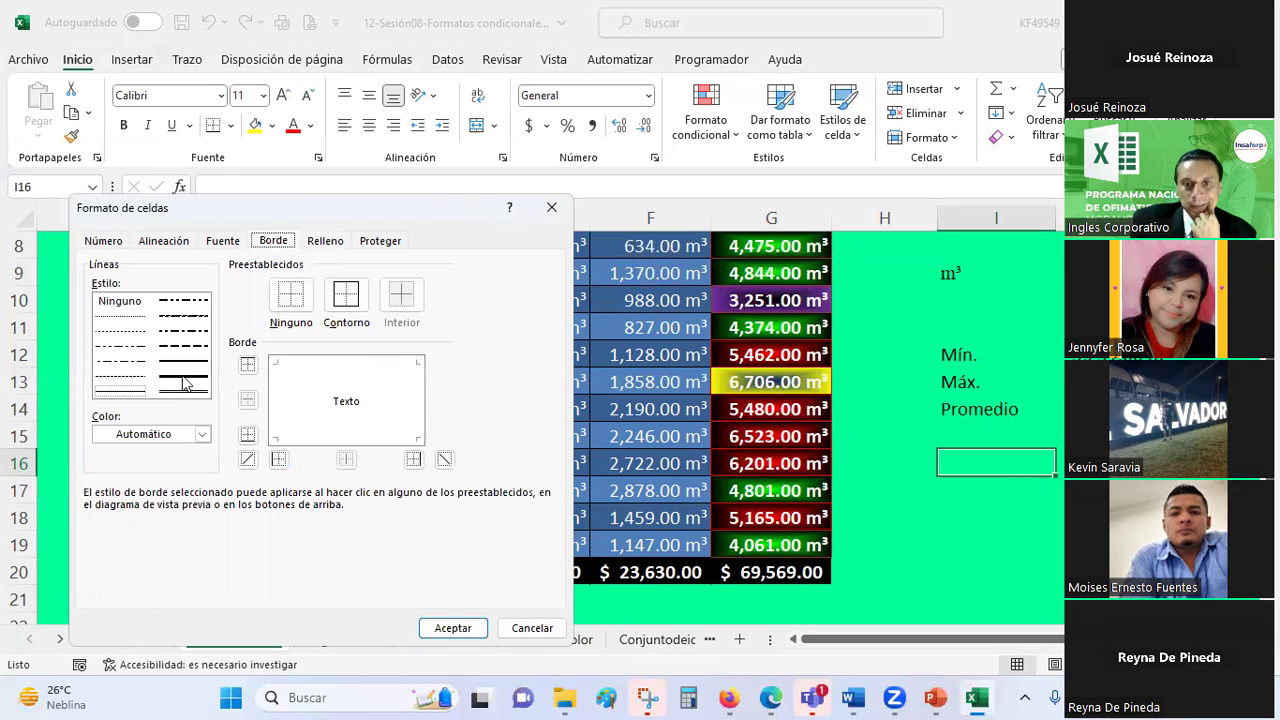
pyautogui.click(202, 434)
pyautogui.click(117, 325)
pyautogui.click(346, 295)
pyautogui.click(452, 628)
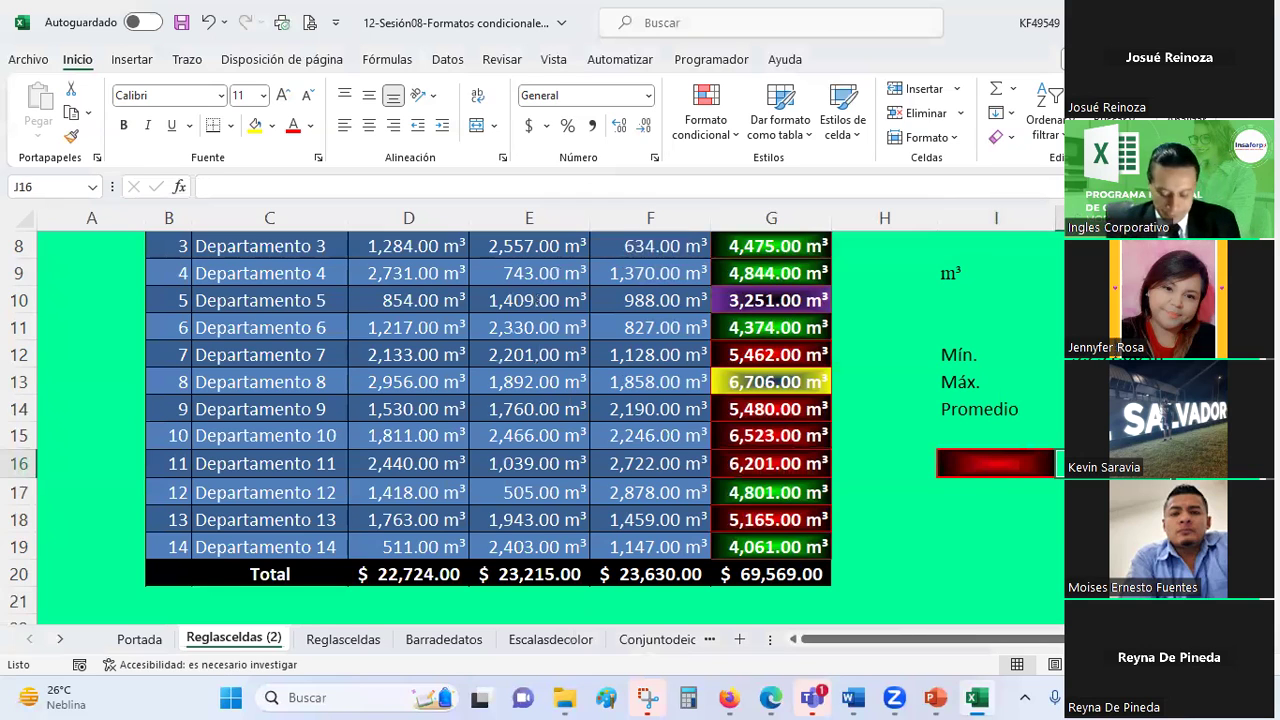
# - Enter the label 'Consumos arriba del promedio' in J16 beside the red swatch
pyautogui.write('Consum')
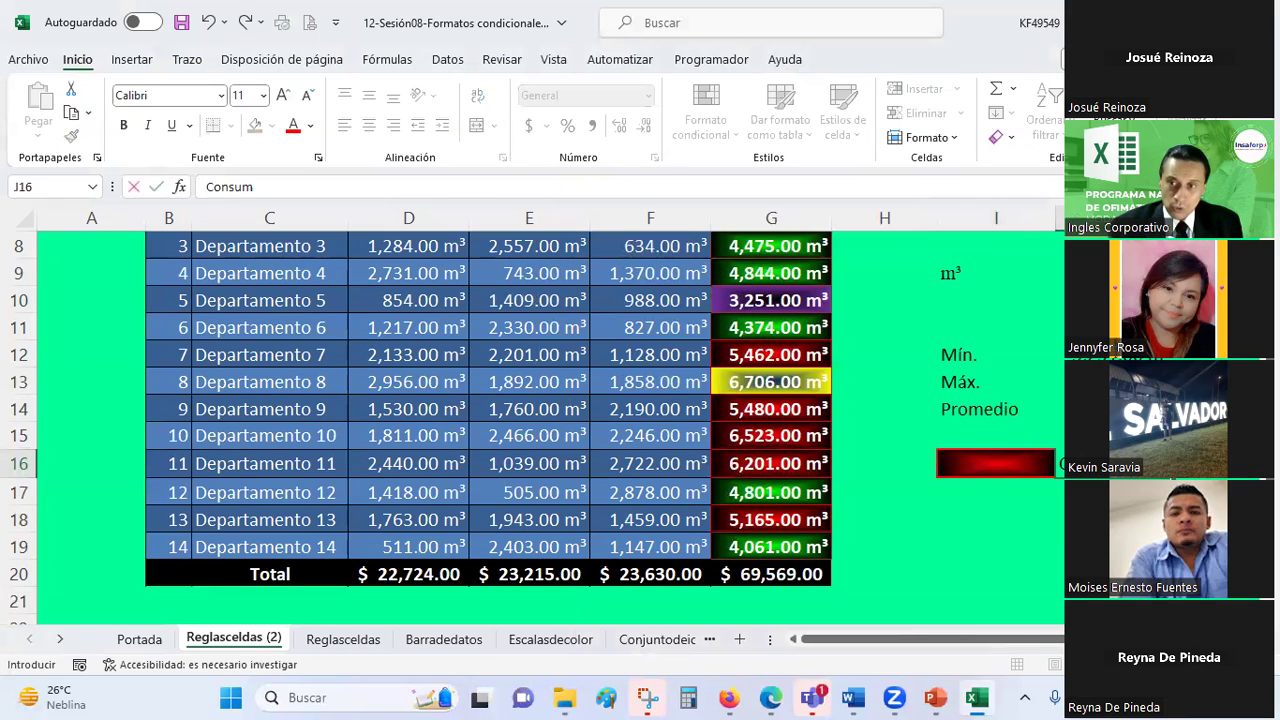
pyautogui.write('bi')
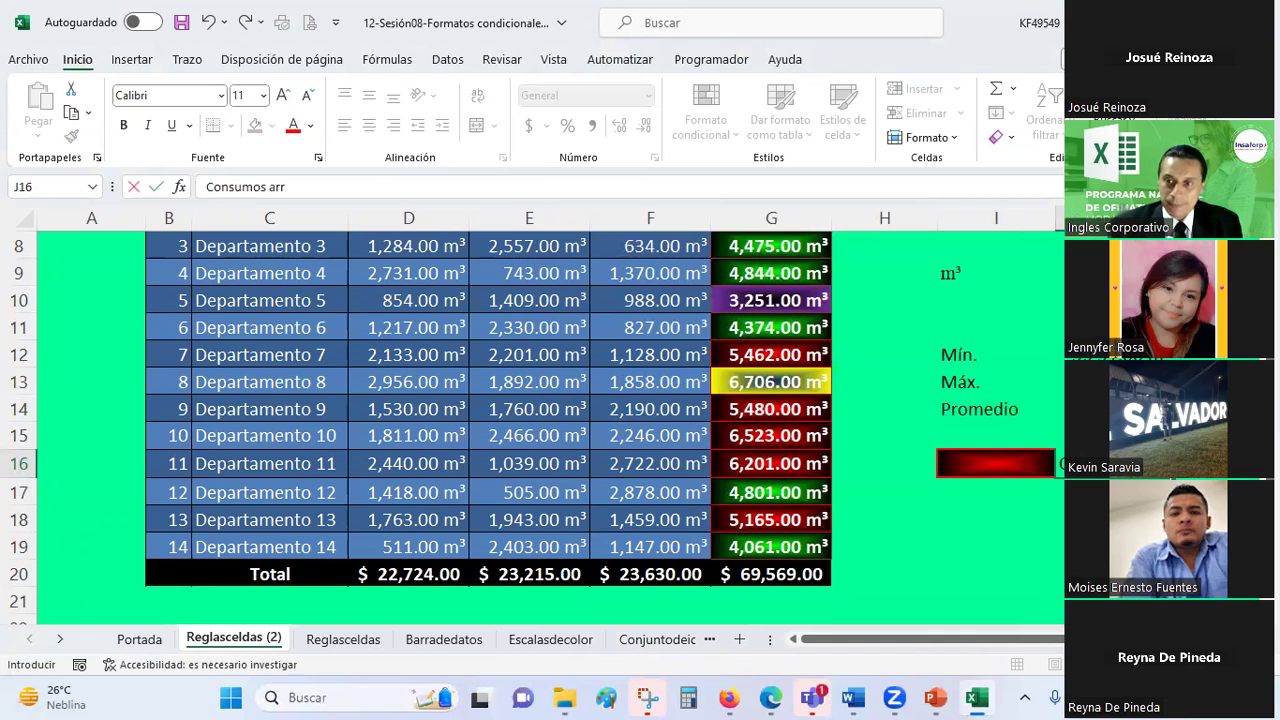
pyautogui.write('a demedio')
pyautogui.press('Return')
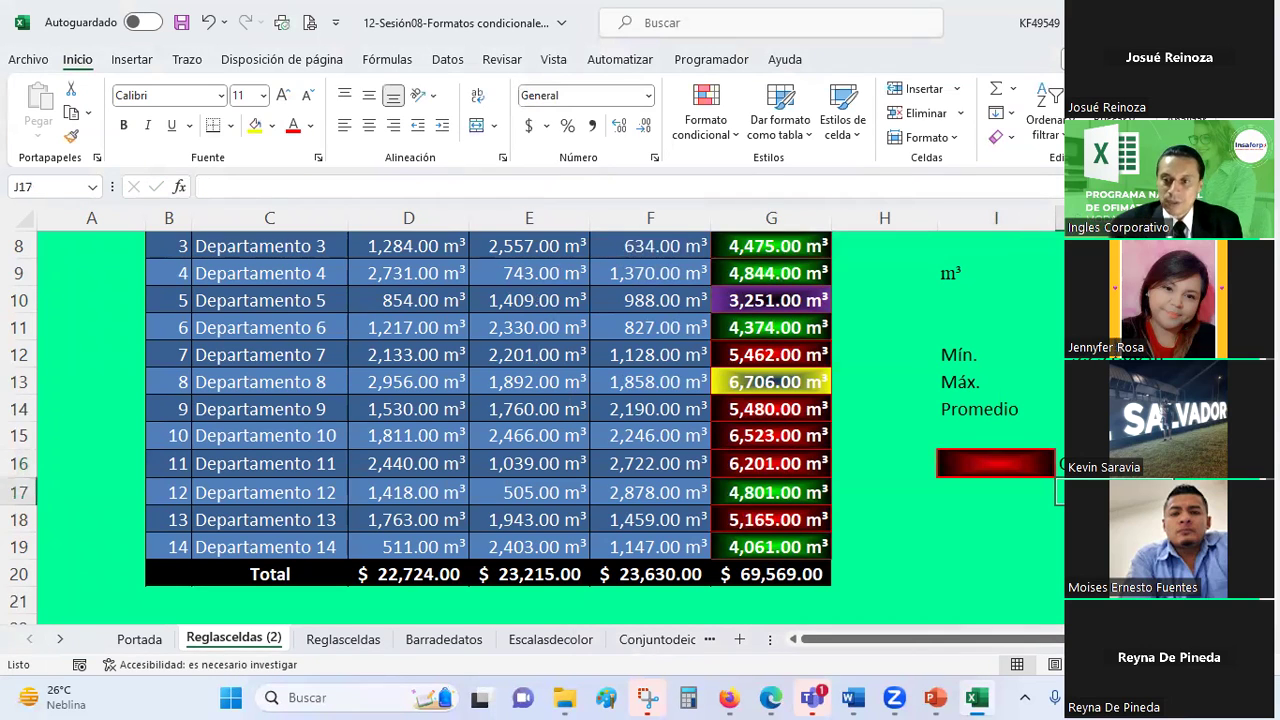
pyautogui.hscroll(1, 960, 470)
pyautogui.click(962, 463)
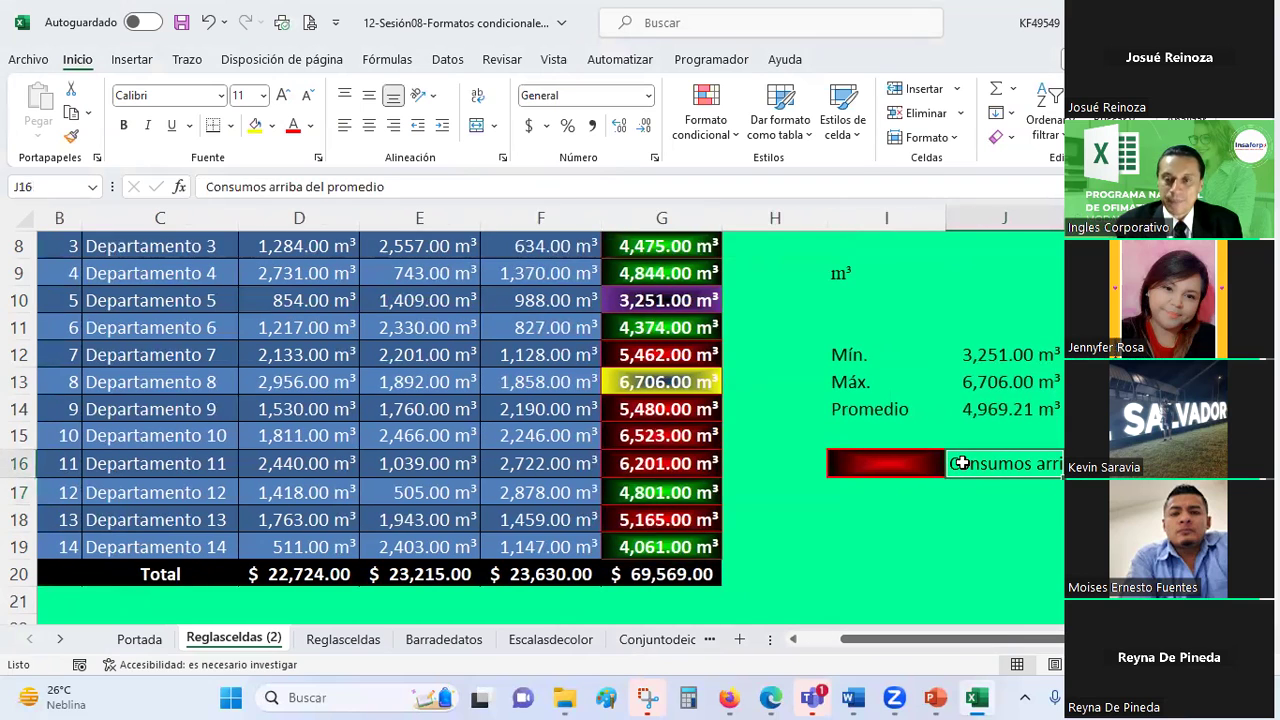
# - Move the red swatch and its label down to G22:H22
pyautogui.click(861, 440)
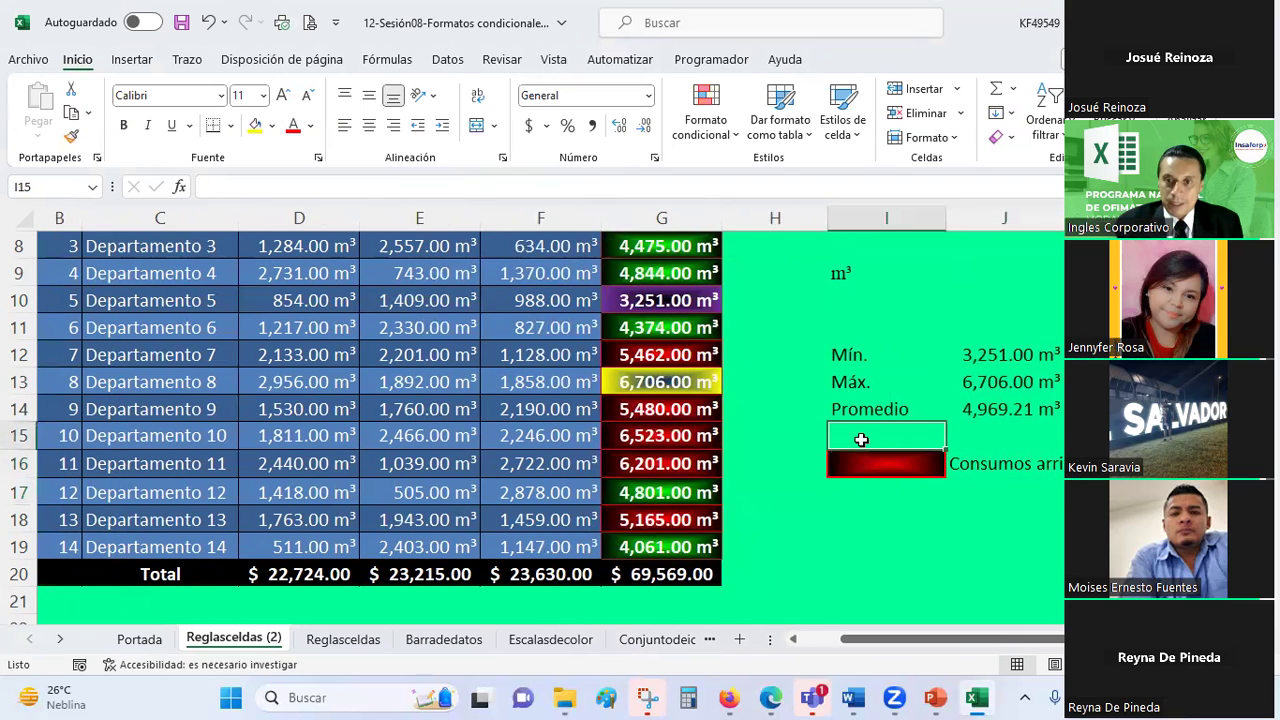
pyautogui.moveTo(863, 460)
pyautogui.mouseDown()
pyautogui.moveTo(1045, 460)
pyautogui.moveTo(1040, 493)
pyautogui.moveTo(480, 620)
pyautogui.moveTo(480, 606)
pyautogui.moveTo(820, 606)
pyautogui.mouseUp()
pyautogui.scroll(-2, 830, 480)
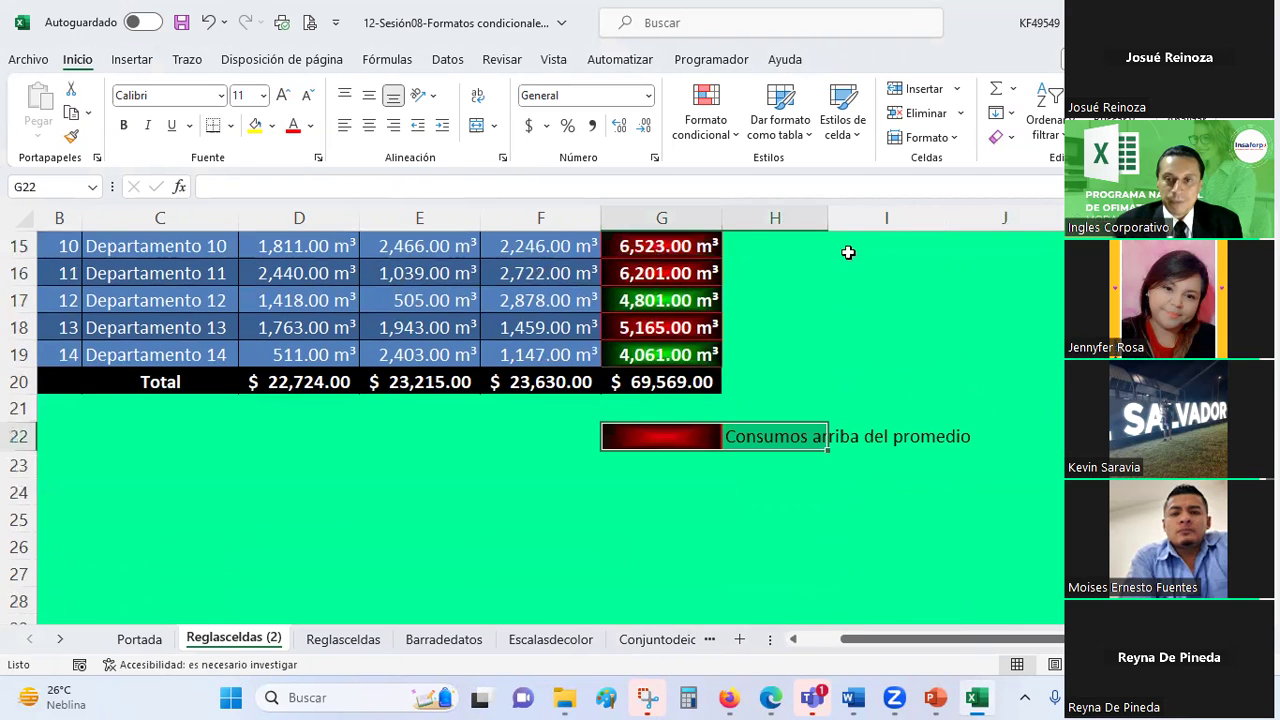
pyautogui.scroll(2, 850, 262)
pyautogui.scroll(-1, 840, 230)
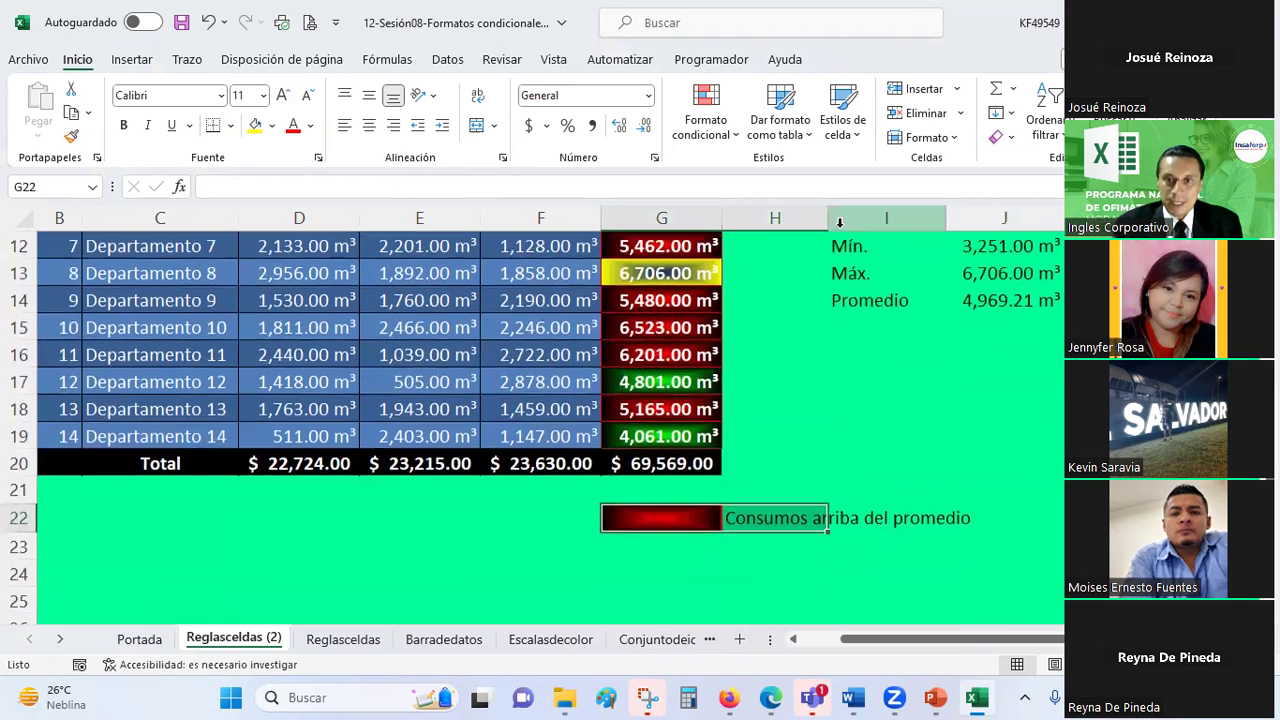
# - Wrap the H22 label, widen column H, shorten row 22 and center the label both ways
pyautogui.click(788, 517)
pyautogui.click(477, 100)
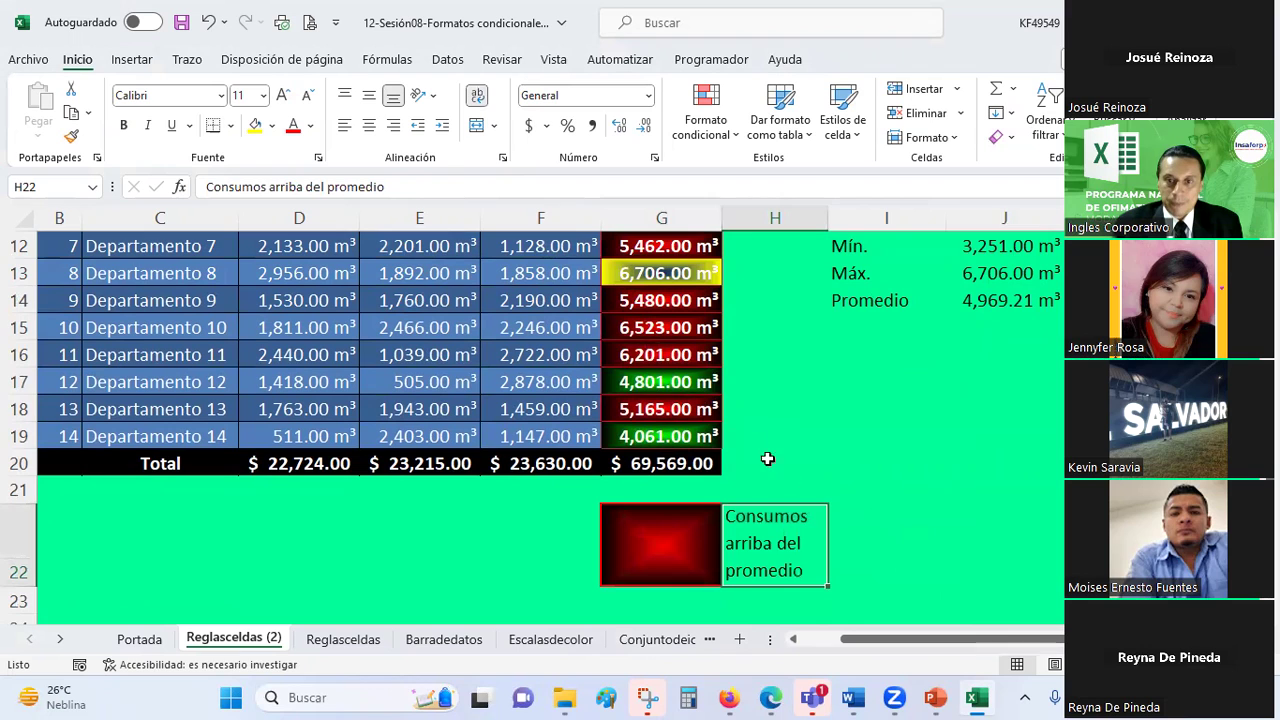
pyautogui.moveTo(829, 218); pyautogui.dragTo(886, 220)
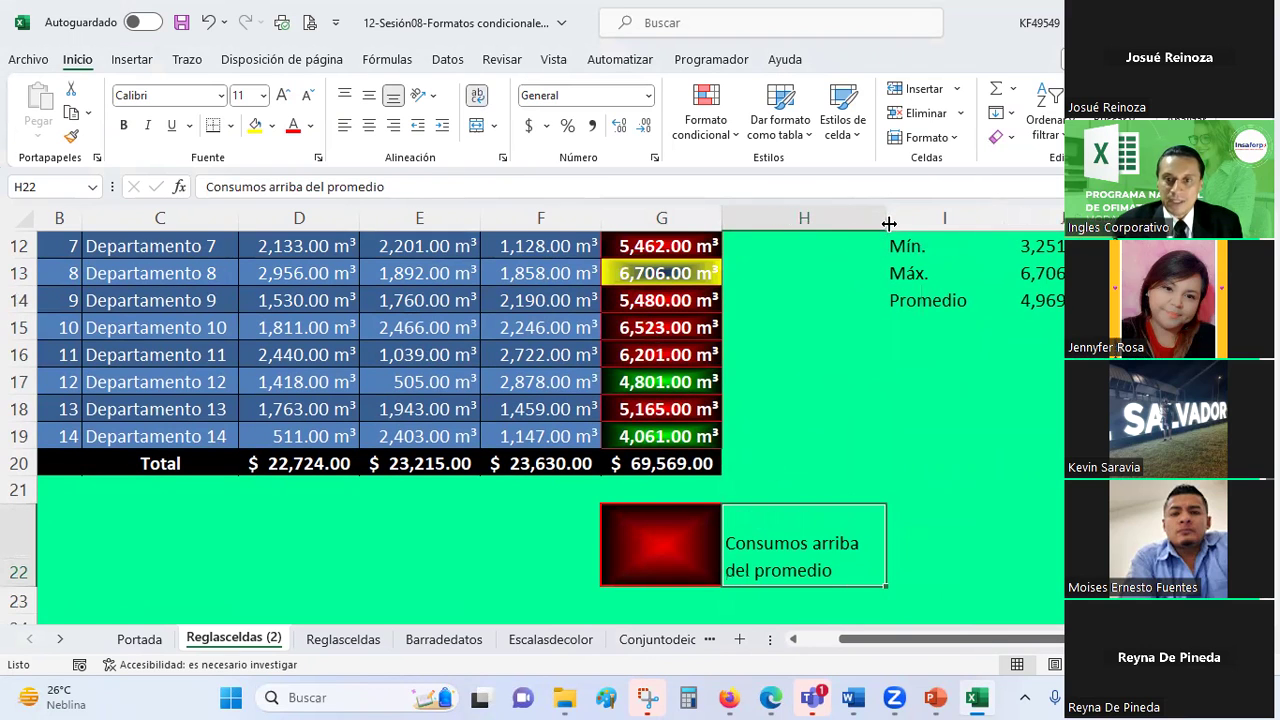
pyautogui.moveTo(34, 592); pyautogui.dragTo(34, 560)
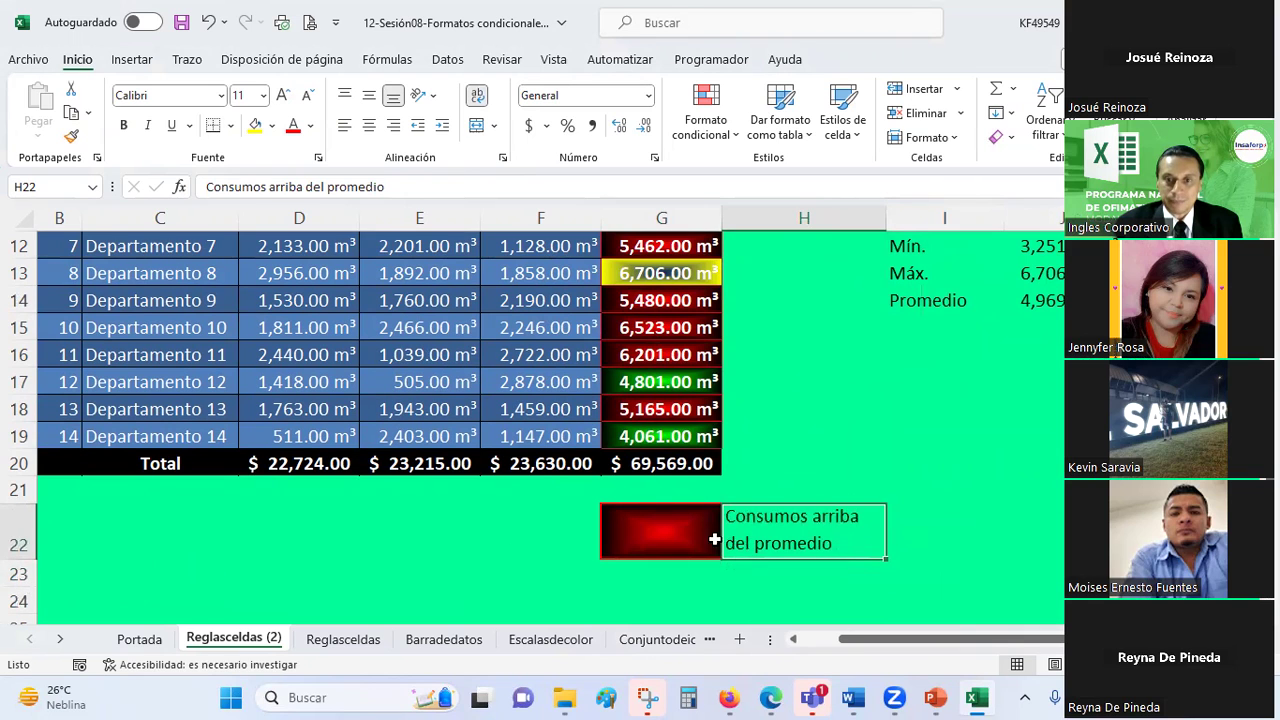
pyautogui.click(369, 95)
pyautogui.click(369, 125)
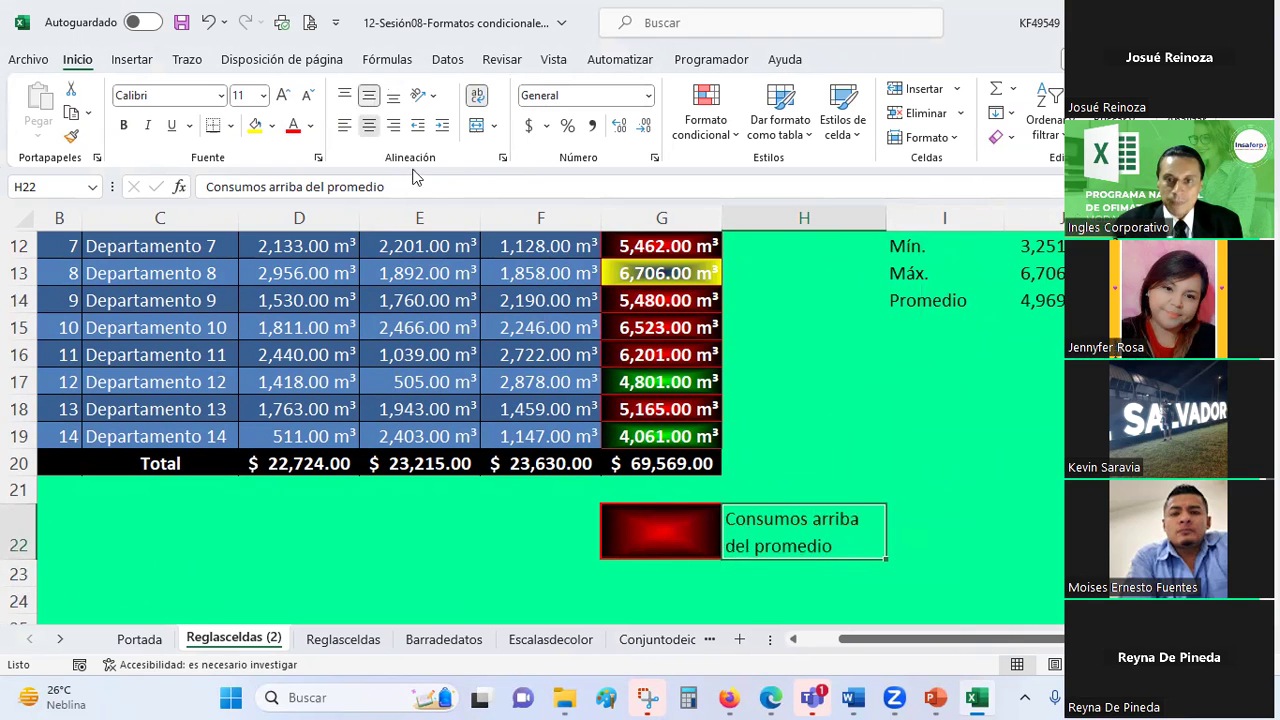
pyautogui.scroll(-2, 846, 423)
pyautogui.click(655, 436)
pyautogui.scroll(1, 654, 428)
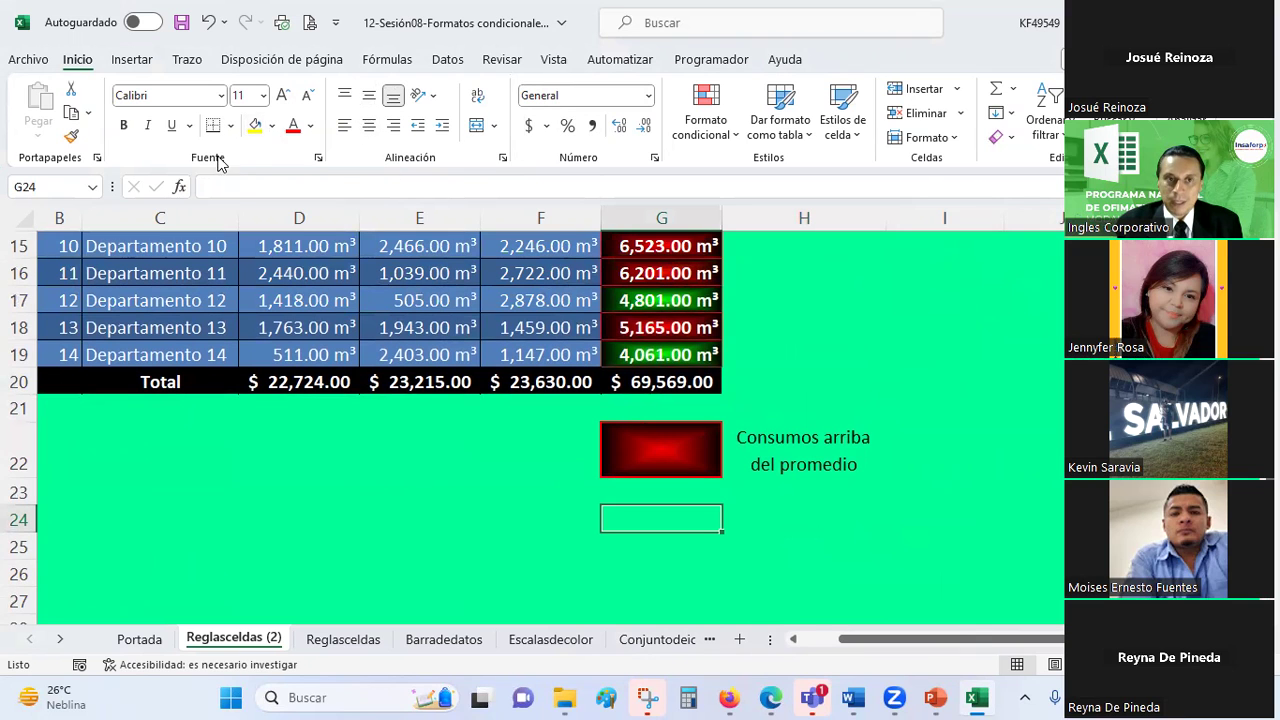
# - Give cell G24 a thick dark-red outline border
pyautogui.rightClick(659, 520)
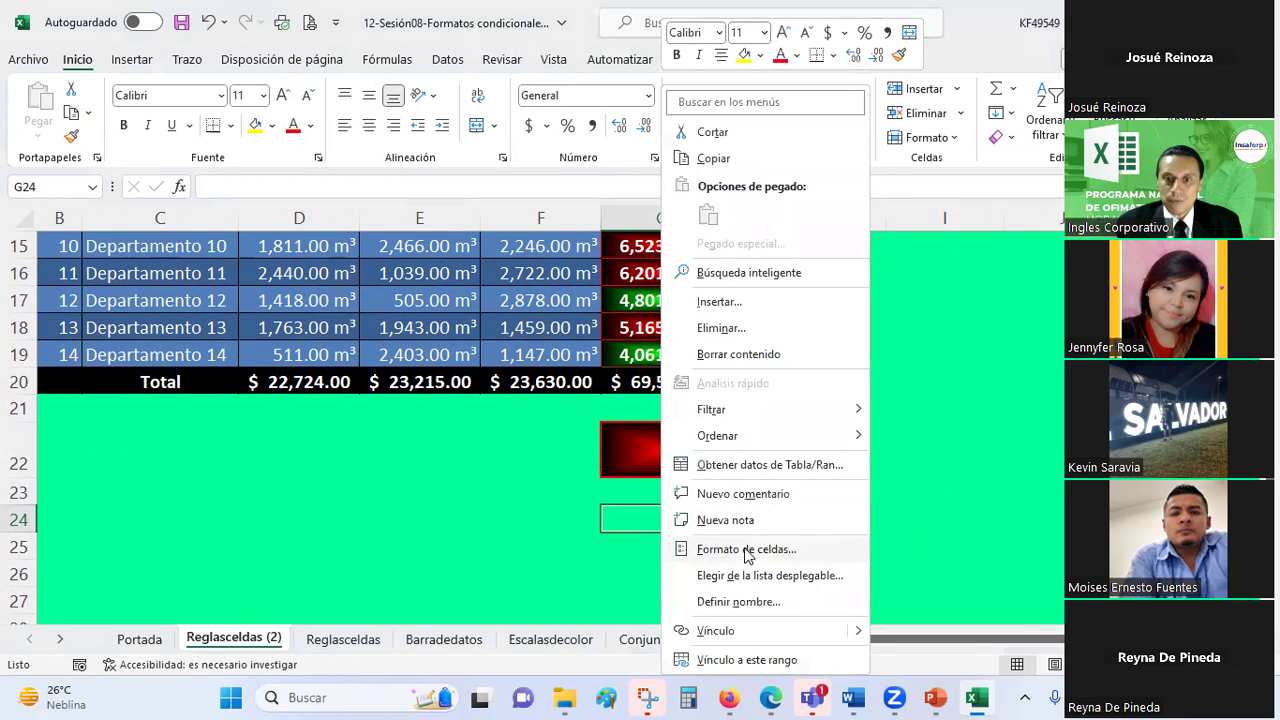
pyautogui.click(750, 548)
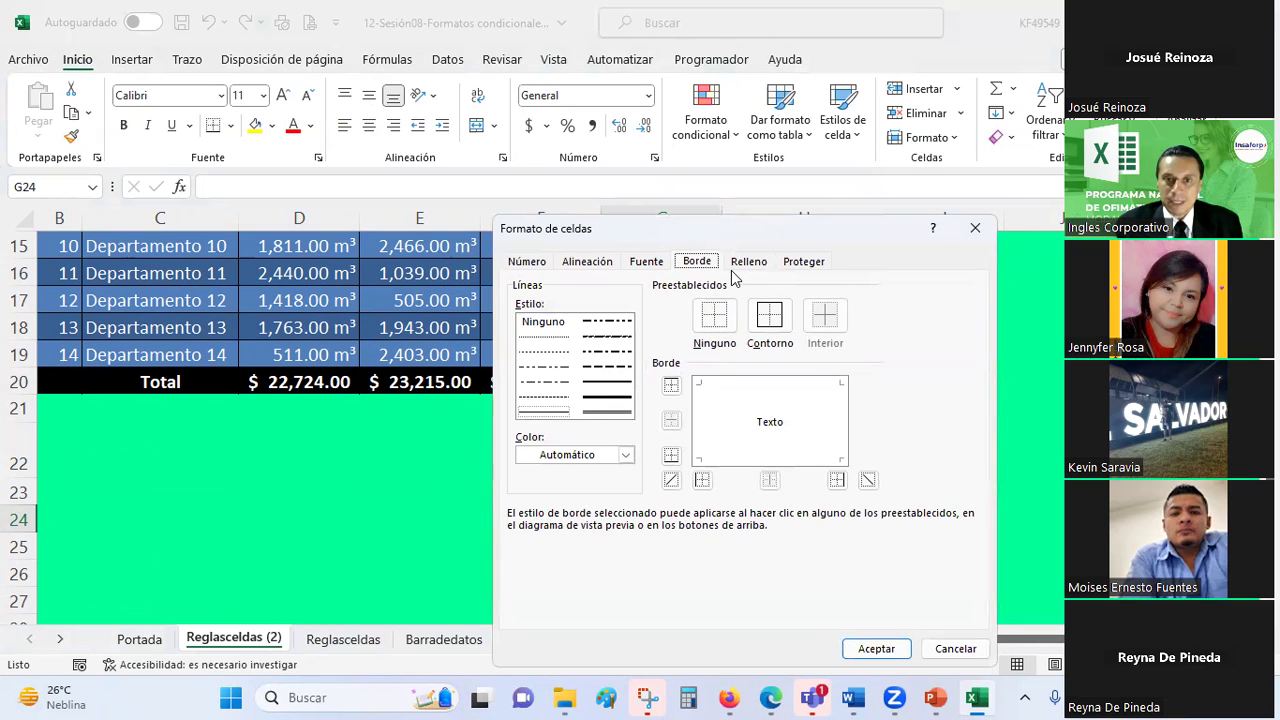
pyautogui.moveTo(709, 229); pyautogui.dragTo(269, 257)
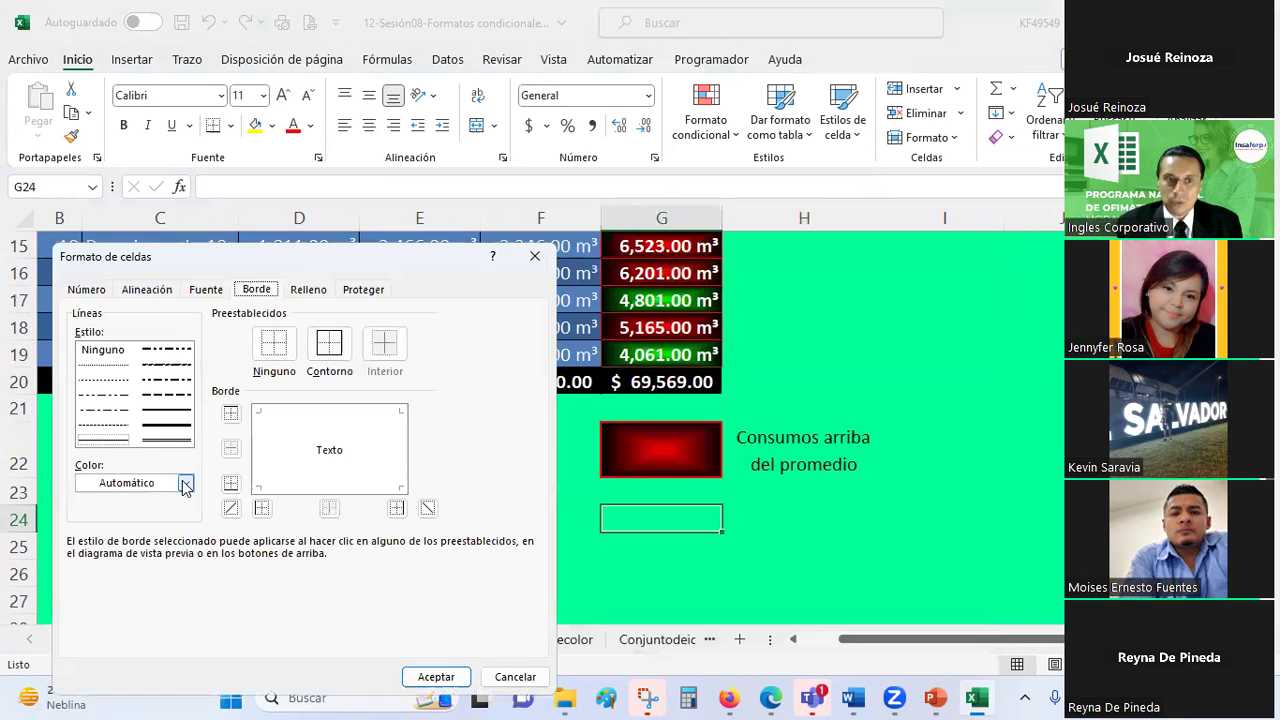
pyautogui.click(185, 483)
pyautogui.click(85, 374)
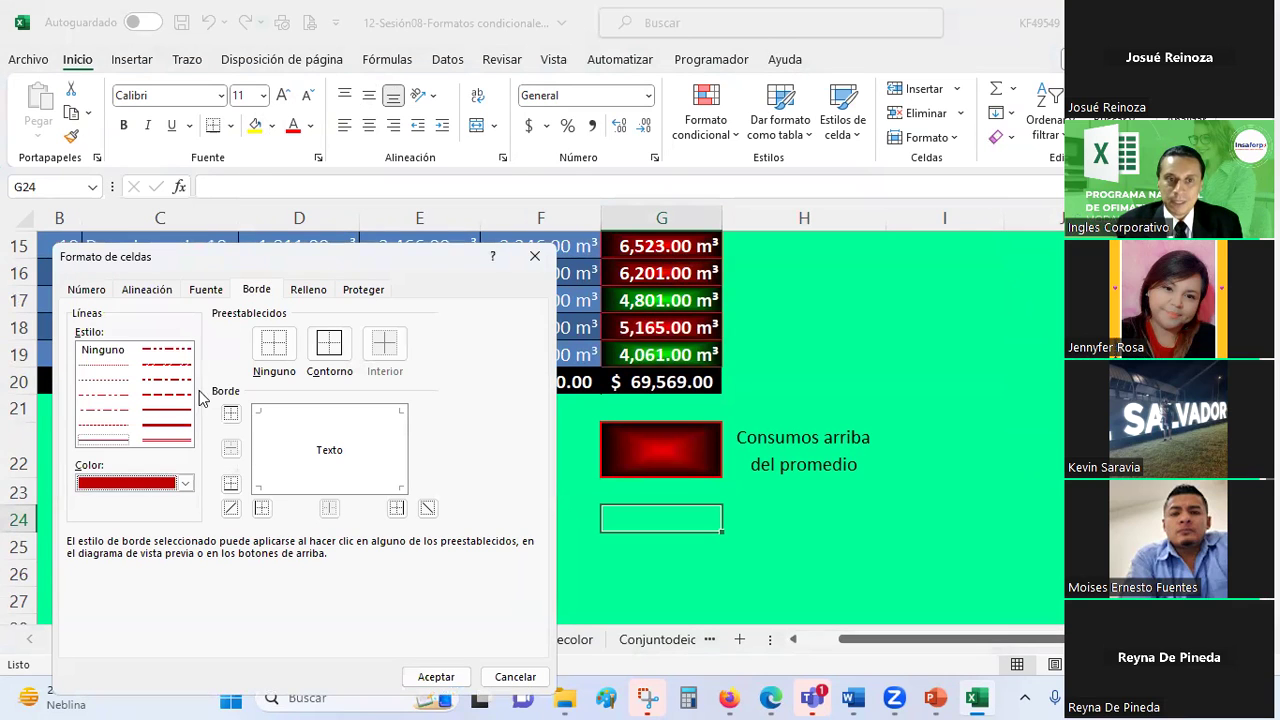
pyautogui.click(175, 411)
pyautogui.click(329, 343)
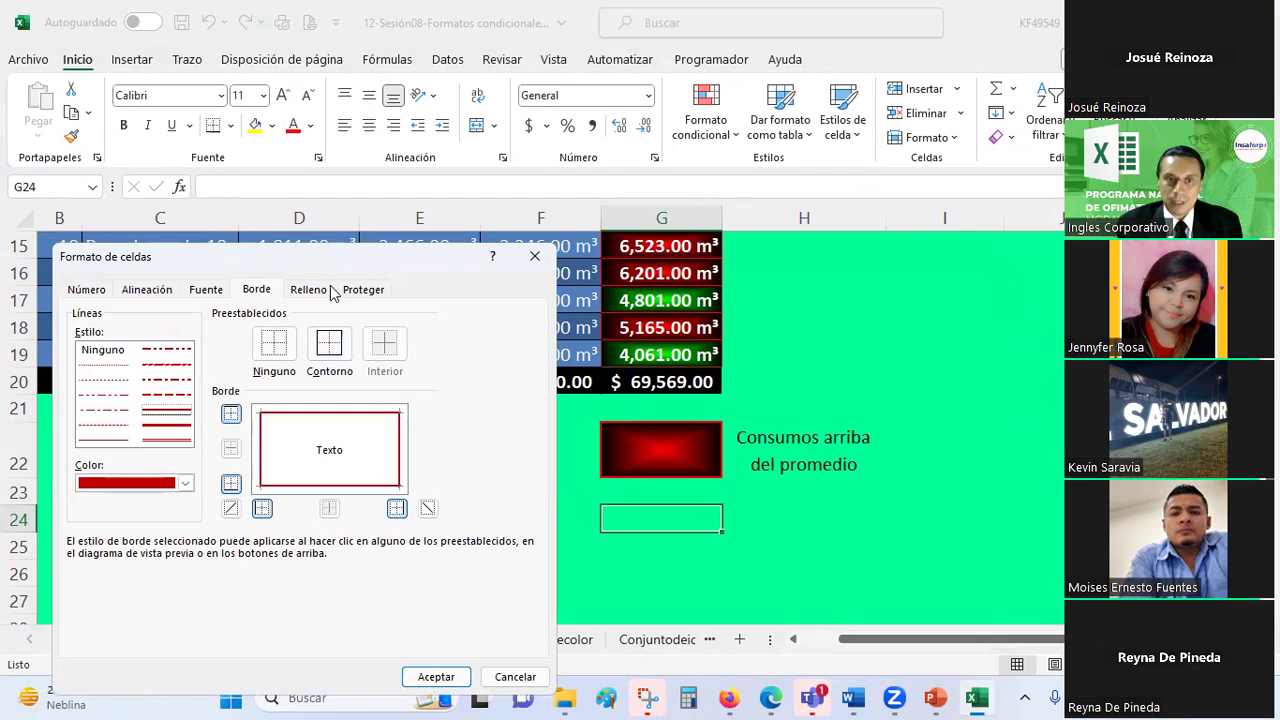
# - Fill G24 with a green-to-black gradient radiating from the centre
pyautogui.click(312, 290)
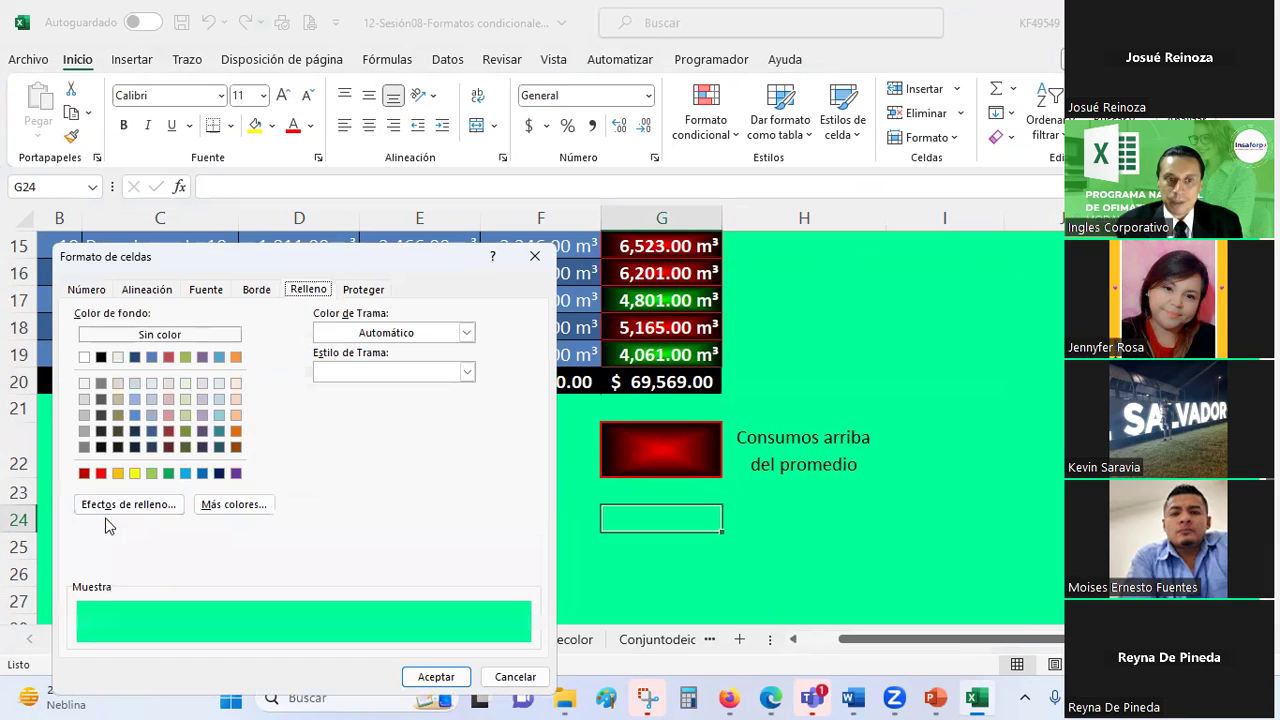
pyautogui.click(128, 504)
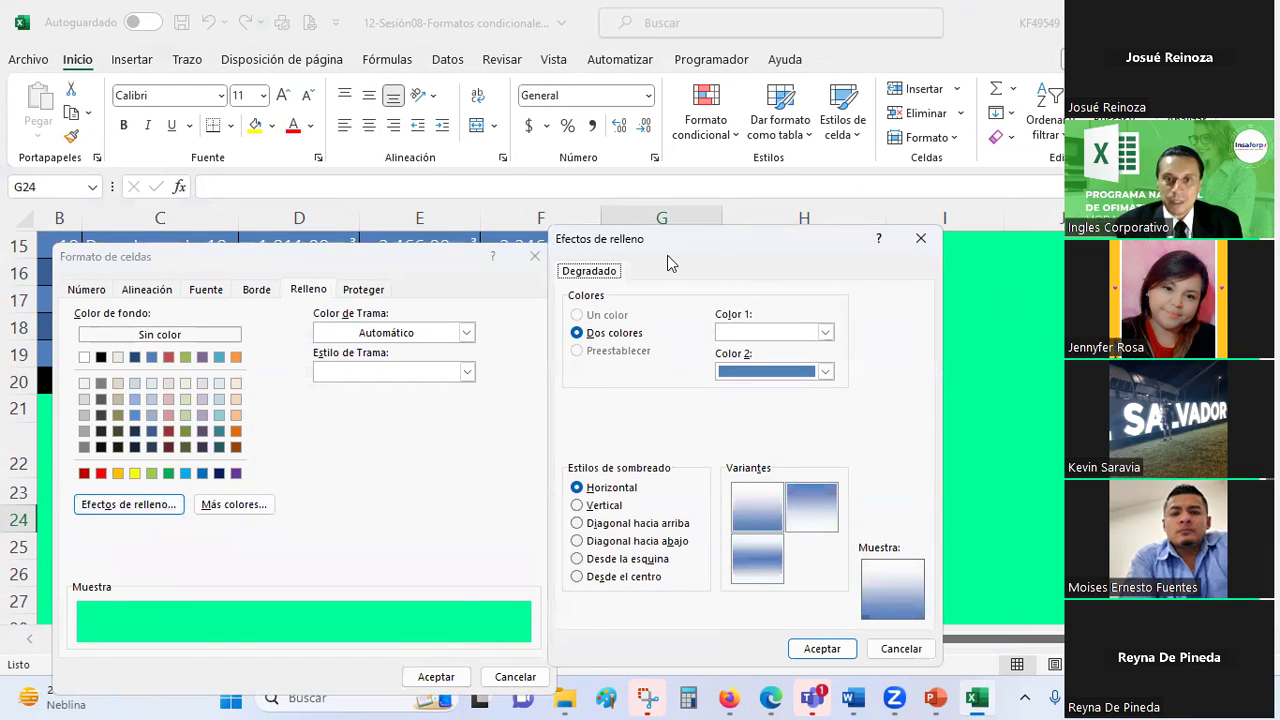
pyautogui.moveTo(670, 262); pyautogui.dragTo(188, 287)
pyautogui.click(293, 398)
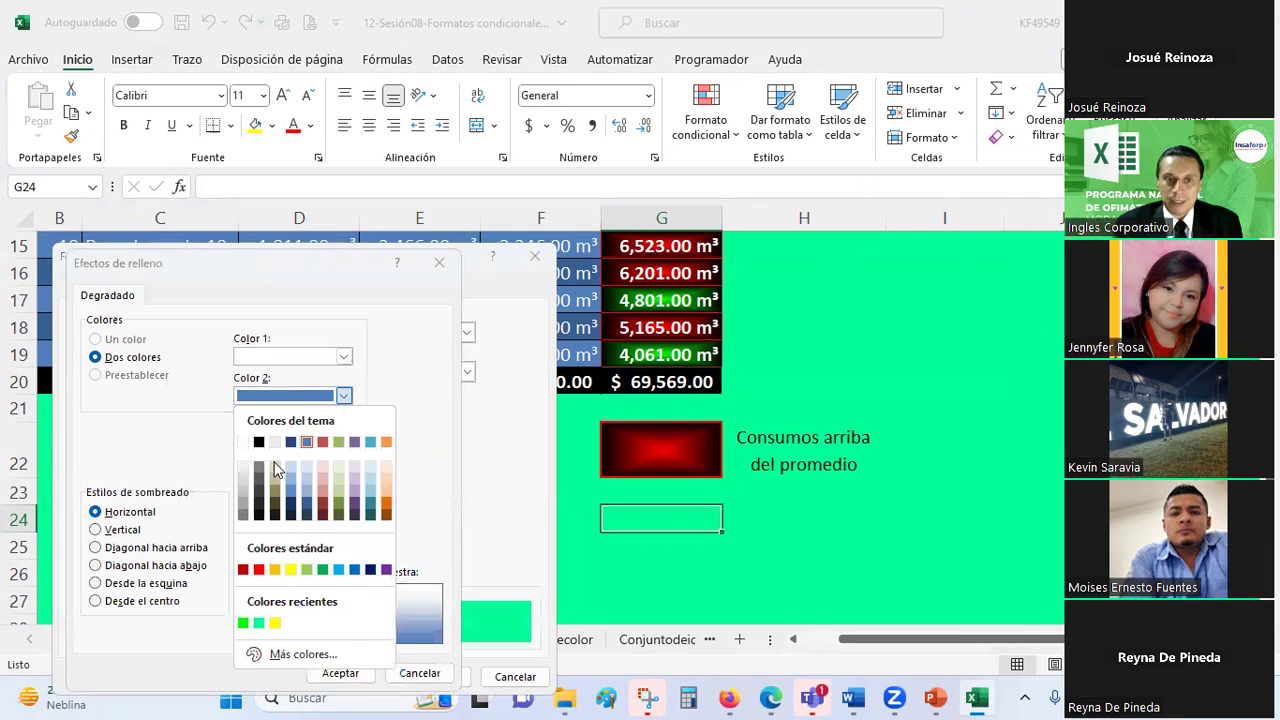
pyautogui.click(246, 620)
pyautogui.click(277, 357)
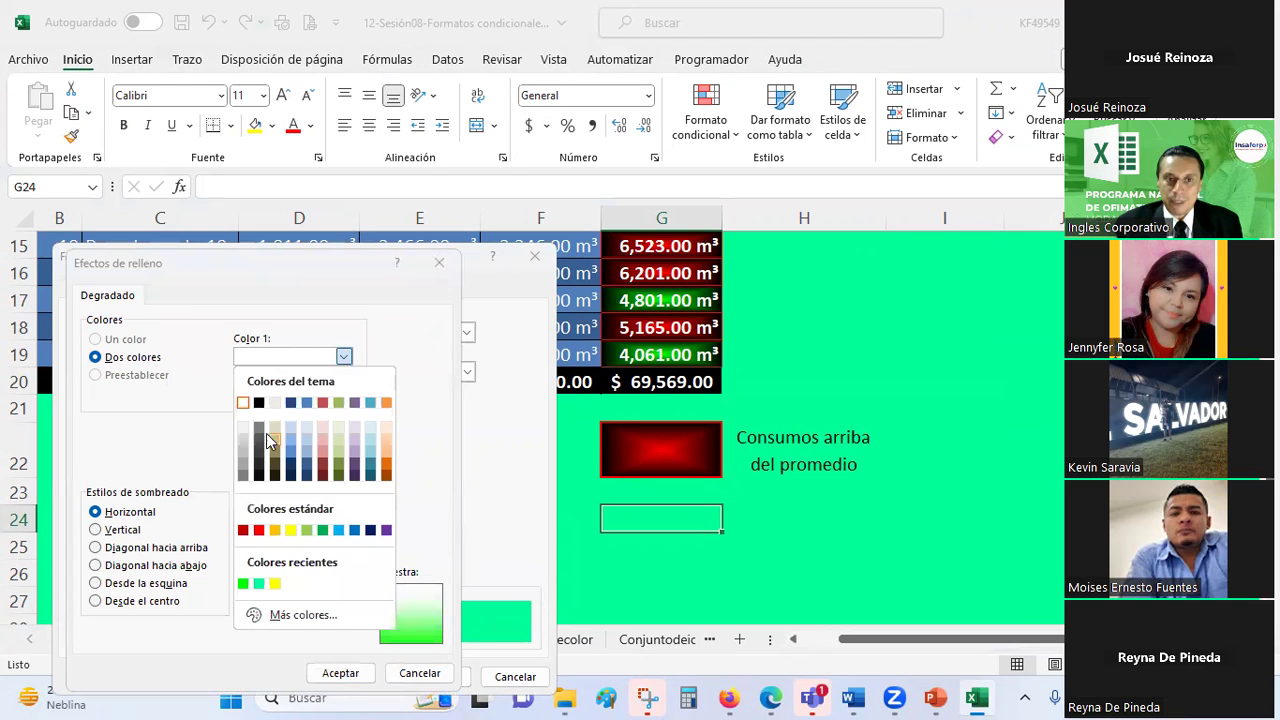
pyautogui.click(259, 403)
pyautogui.click(111, 602)
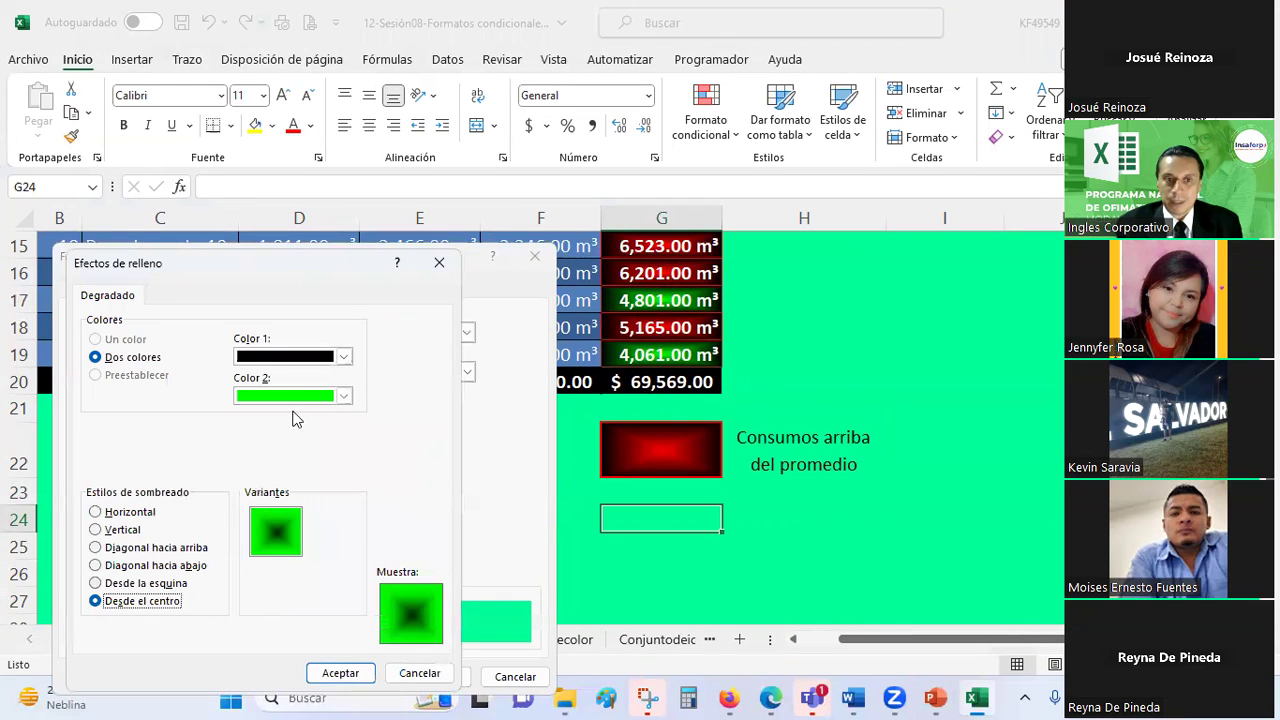
pyautogui.click(300, 357)
pyautogui.click(243, 584)
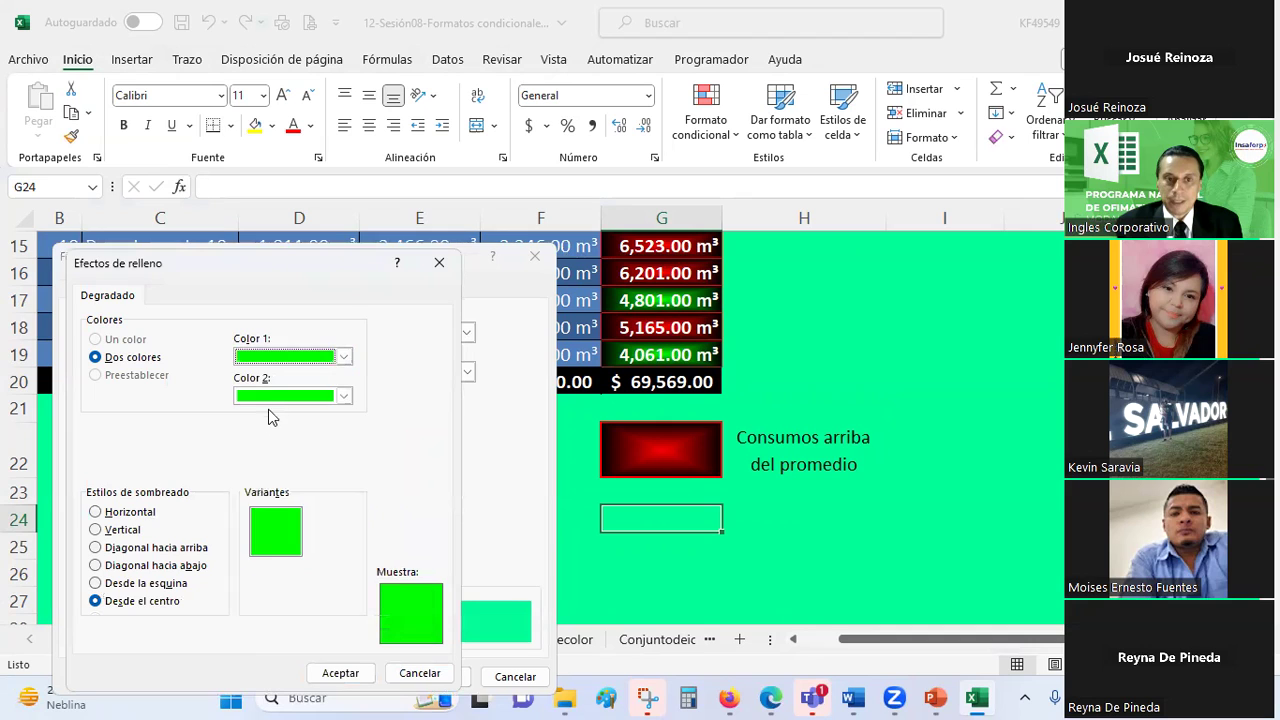
pyautogui.click(343, 396)
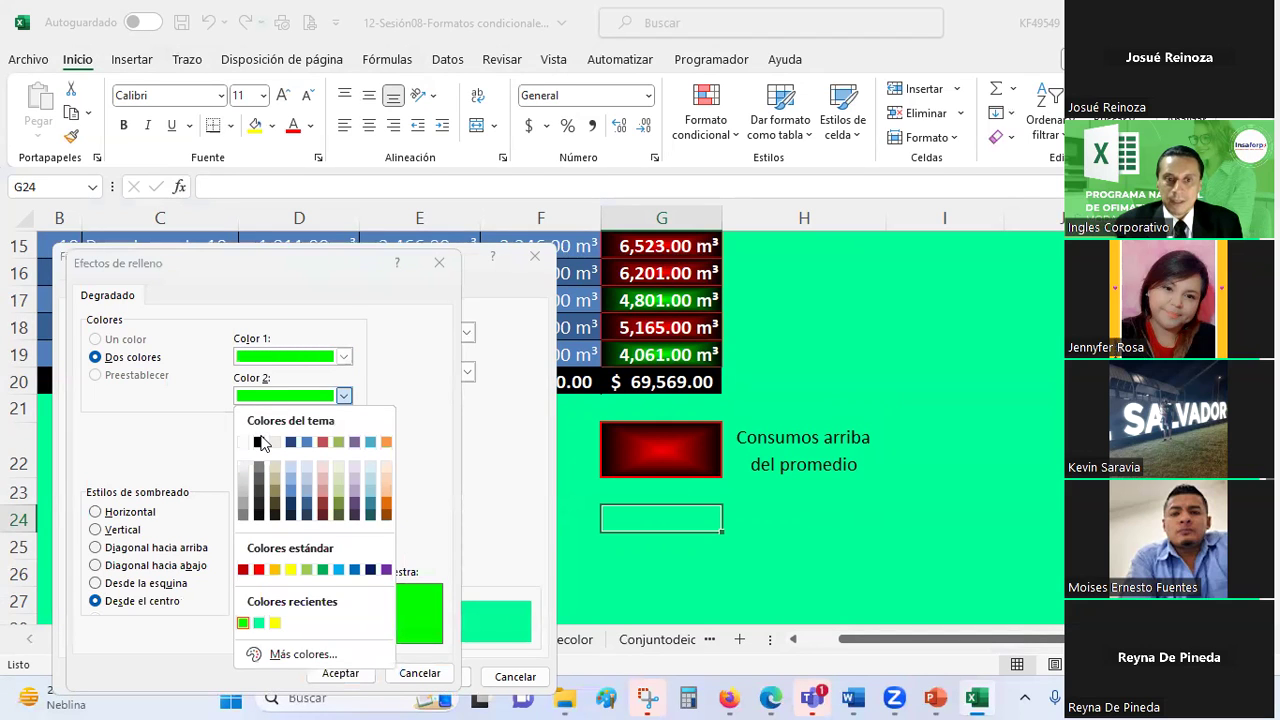
pyautogui.click(259, 443)
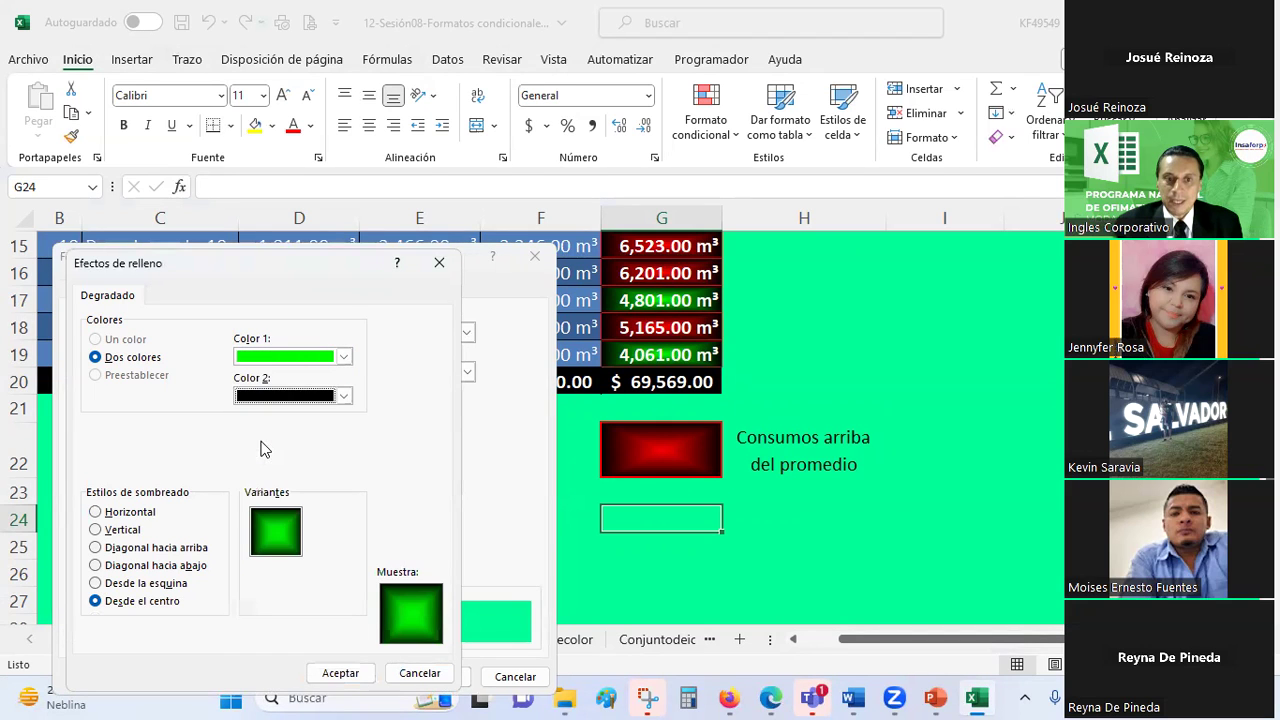
pyautogui.click(340, 673)
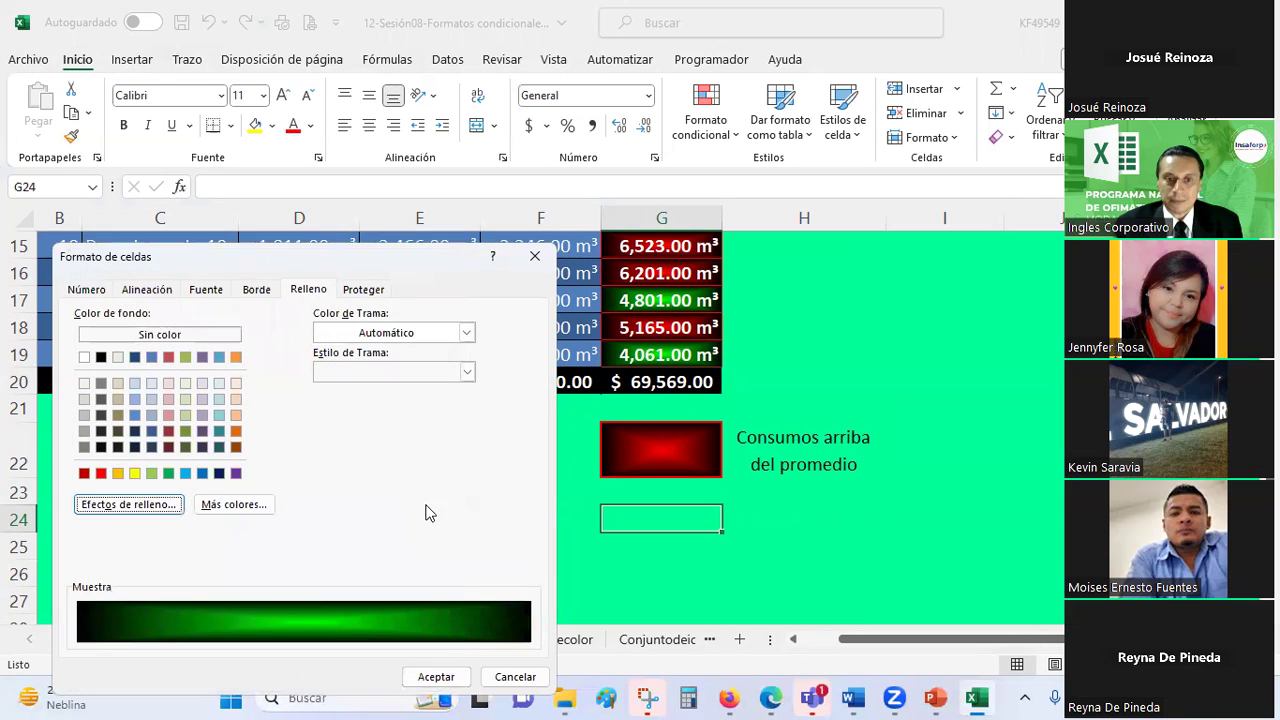
pyautogui.click(436, 676)
# - Copy the H22 label into H24 and change 'arriba' to 'abajo'
pyautogui.click(778, 440)
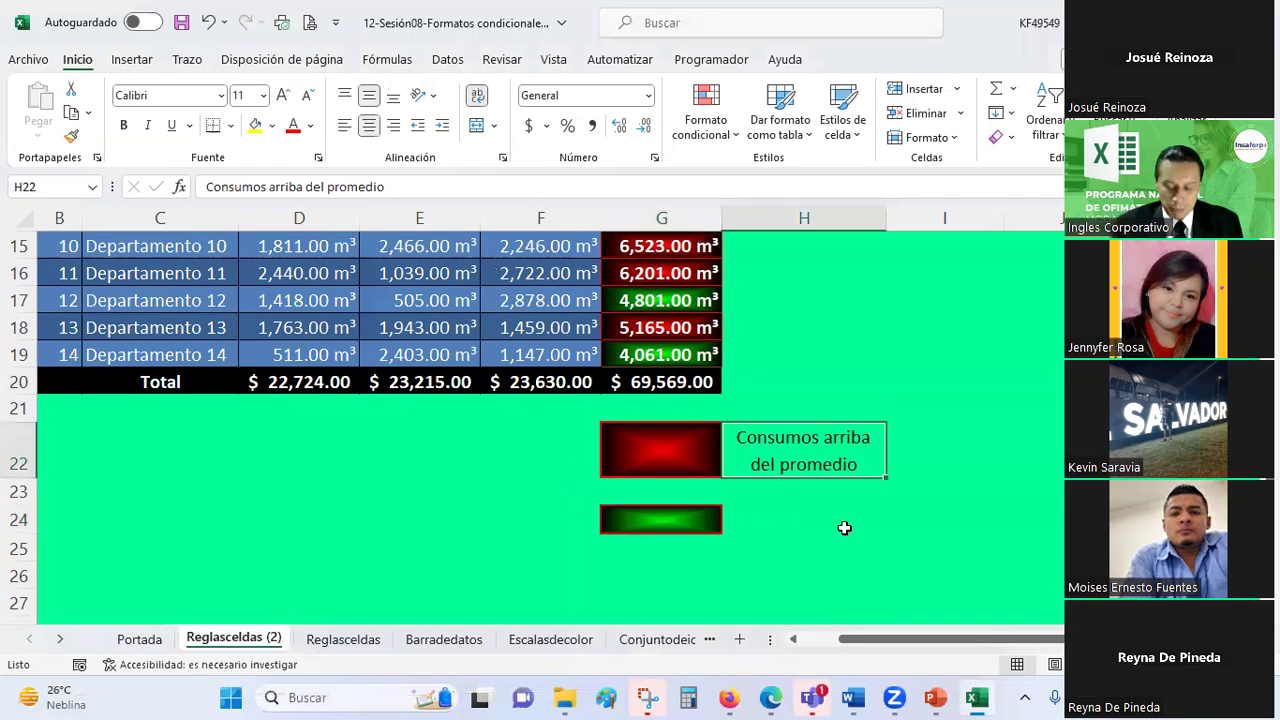
pyautogui.hotkey('ctrl', 'c')
pyautogui.click(794, 518)
pyautogui.hotkey('ctrl', 'v')
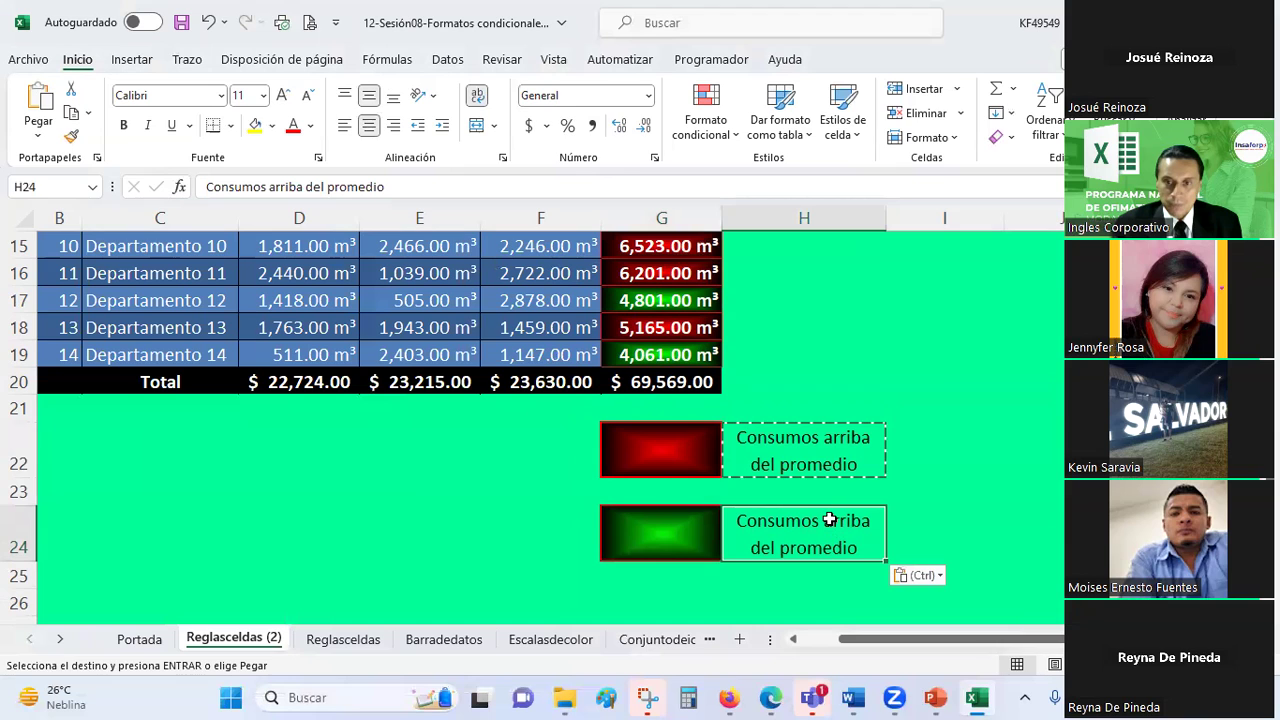
pyautogui.doubleClick(829, 519)
pyautogui.moveTo(810, 520); pyautogui.dragTo(851, 516)
pyautogui.write('abajo')
pyautogui.press('Return')
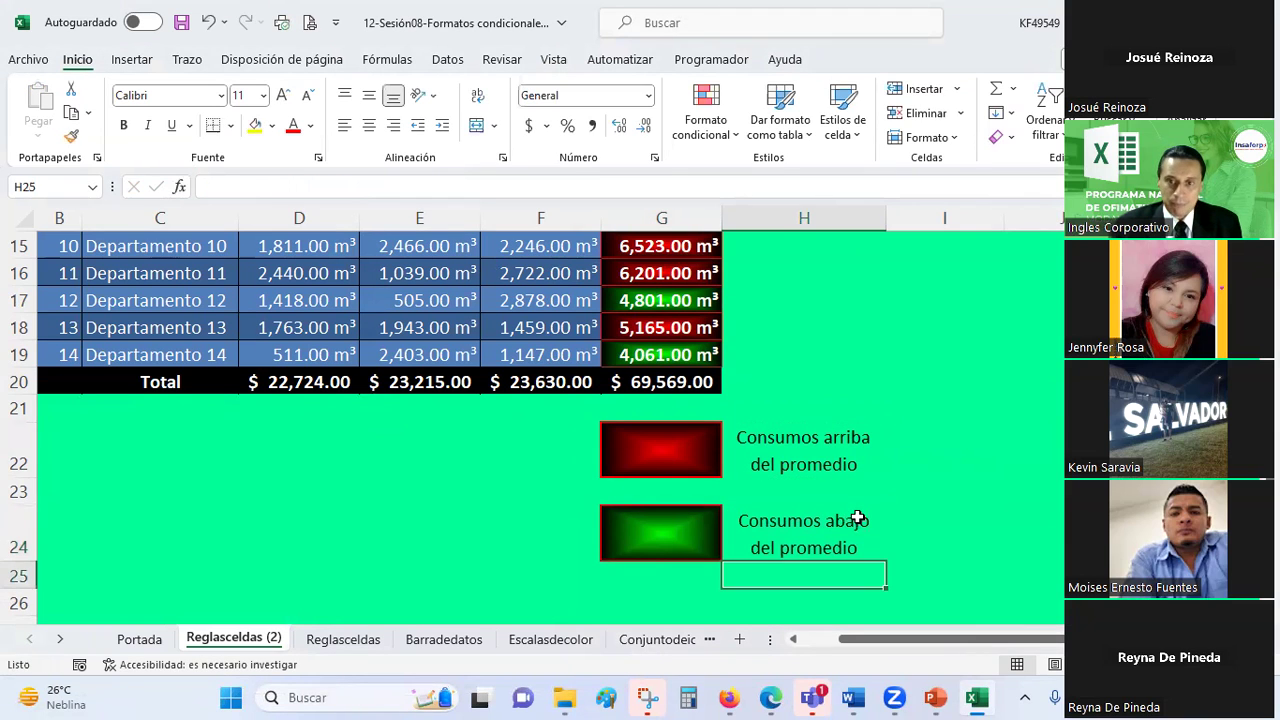
# - Insert a blank row above the legend at row 22
pyautogui.scroll(3, 815, 500)
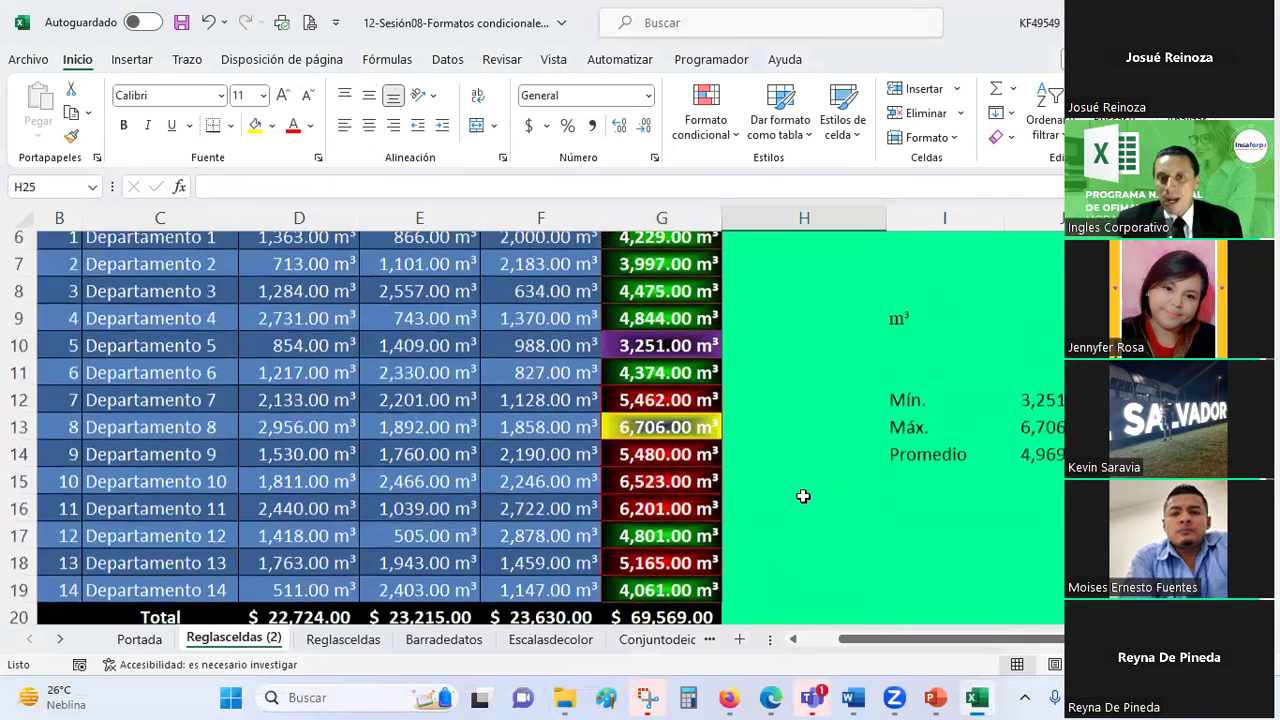
pyautogui.scroll(-3, 803, 494)
pyautogui.scroll(-1, 780, 470)
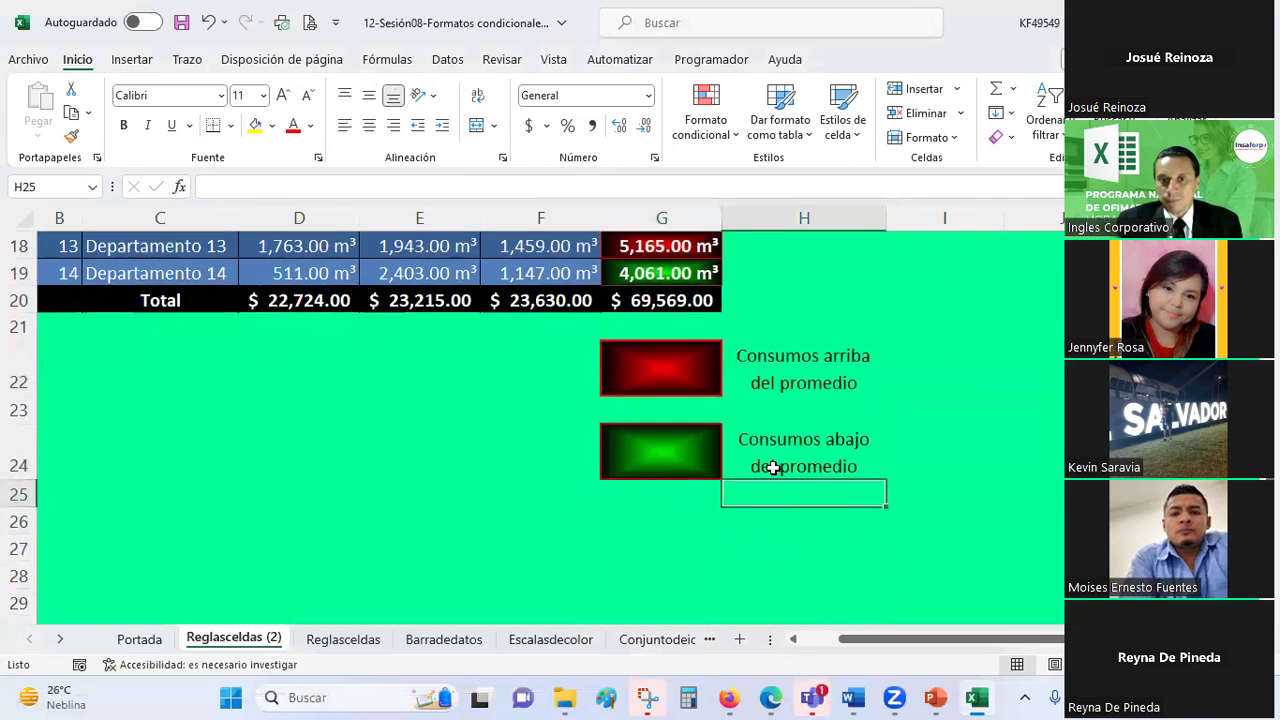
pyautogui.click(30, 365)
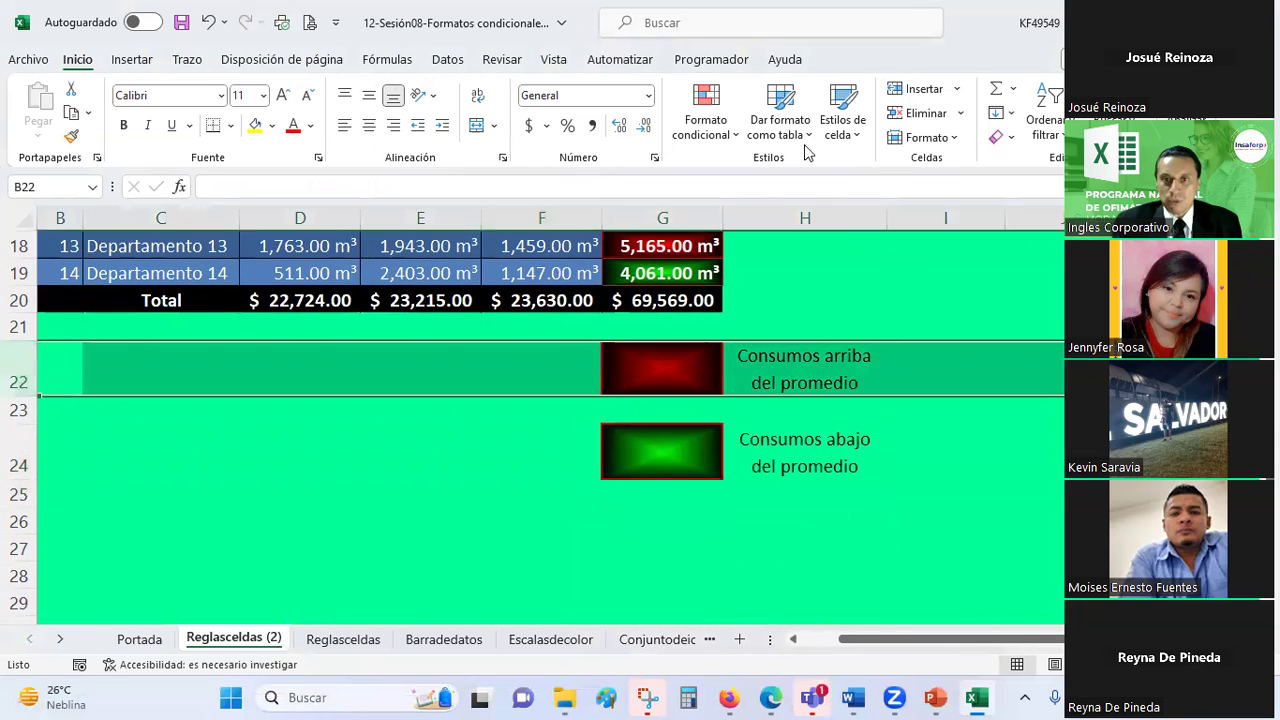
pyautogui.click(903, 90)
# - Put a thick outline around F22:I27 and fill the area white
pyautogui.click(648, 350)
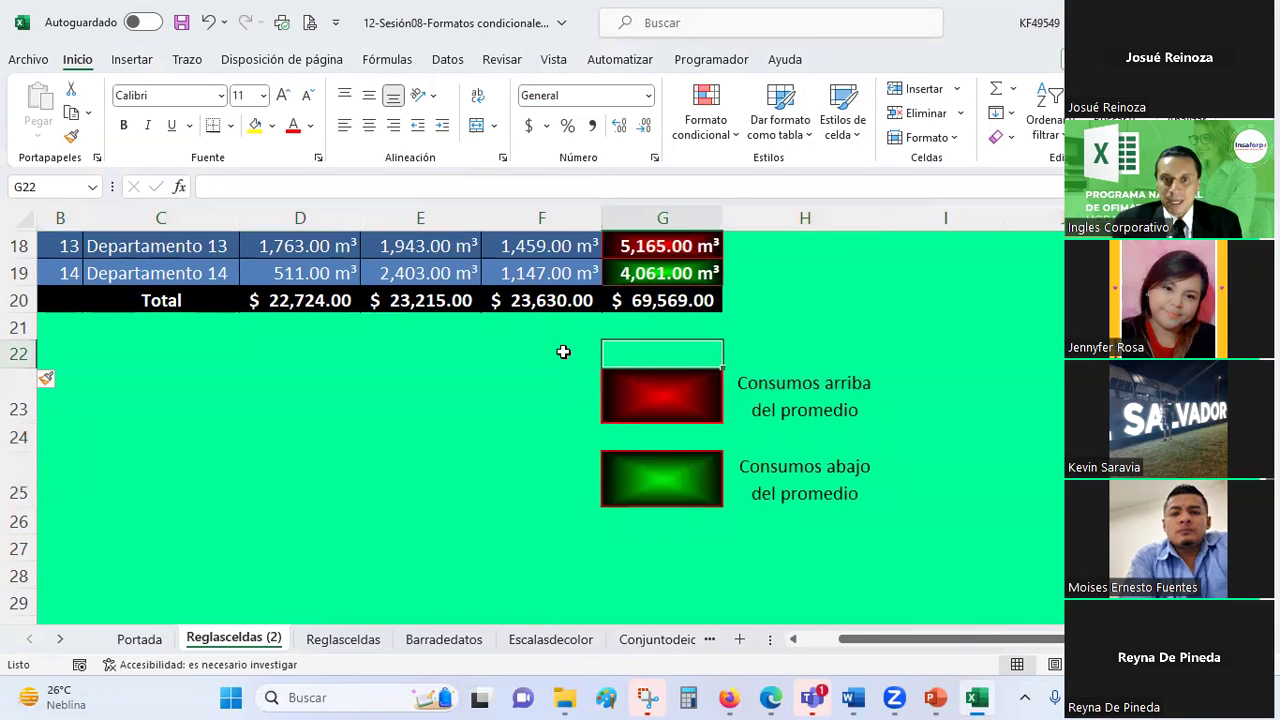
pyautogui.moveTo(563, 351); pyautogui.dragTo(910, 545)
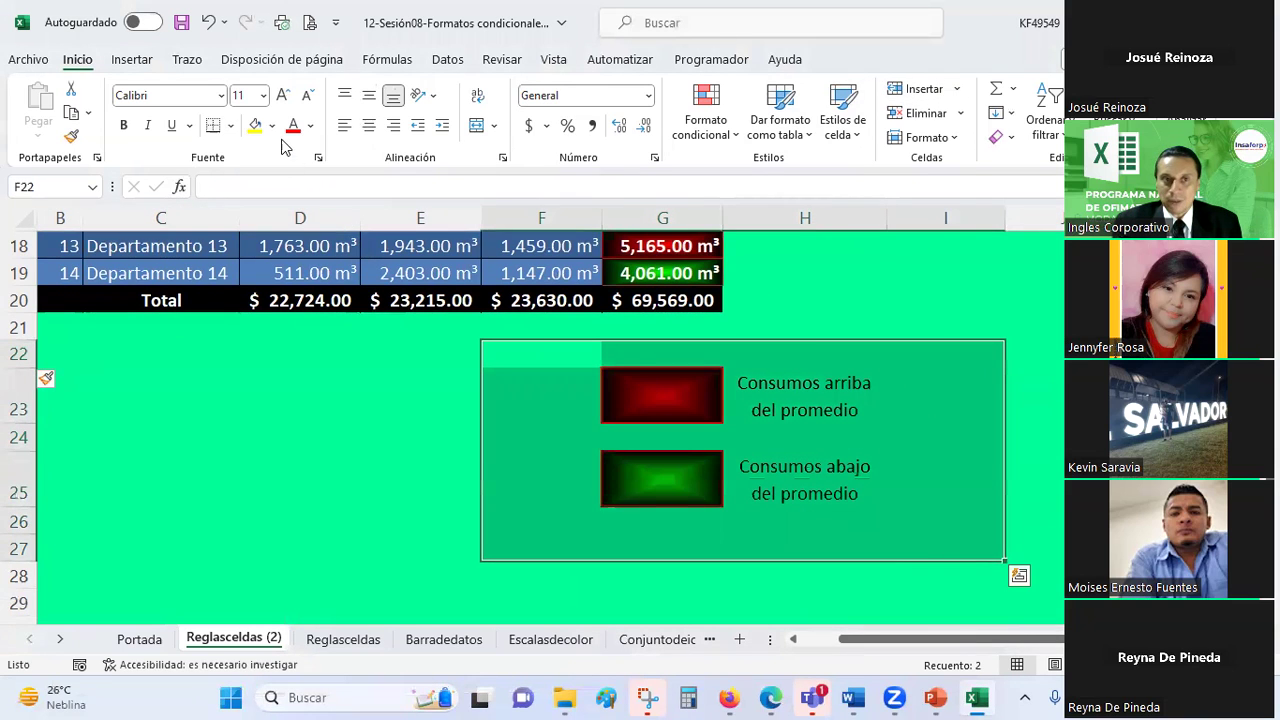
pyautogui.click(230, 125)
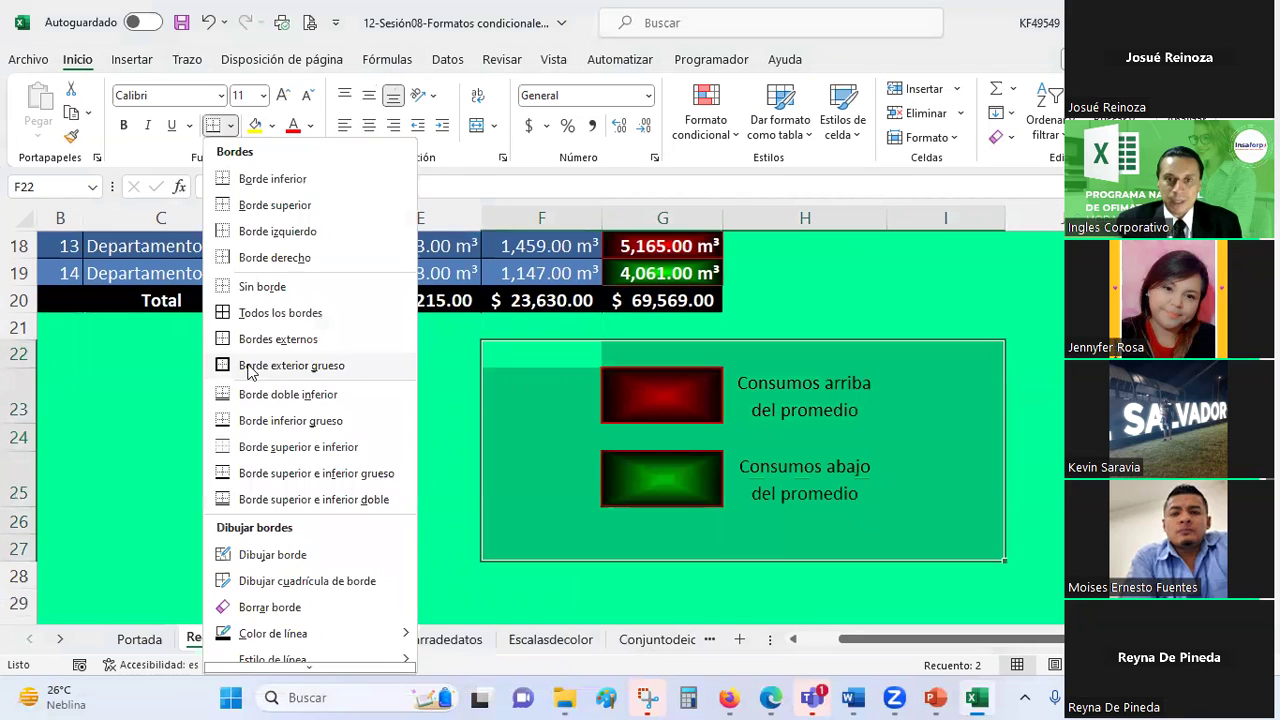
pyautogui.click(250, 366)
pyautogui.click(230, 125)
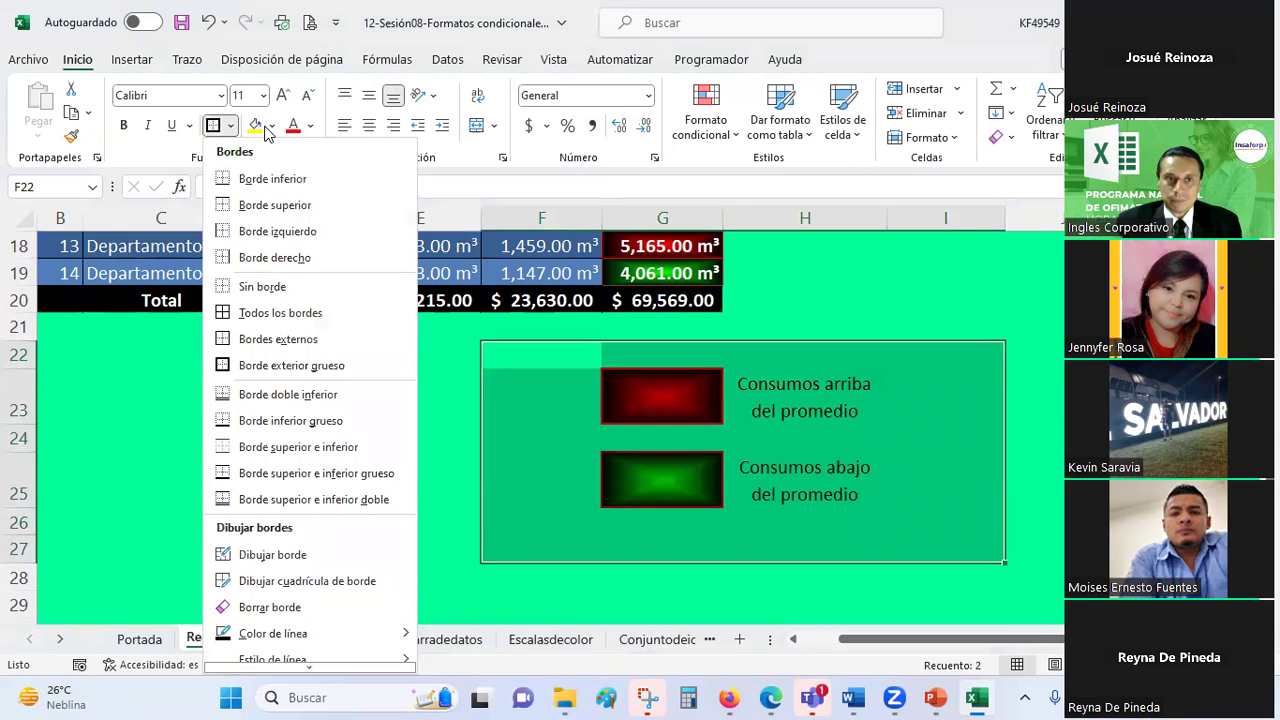
pyautogui.click(271, 125)
pyautogui.click(253, 174)
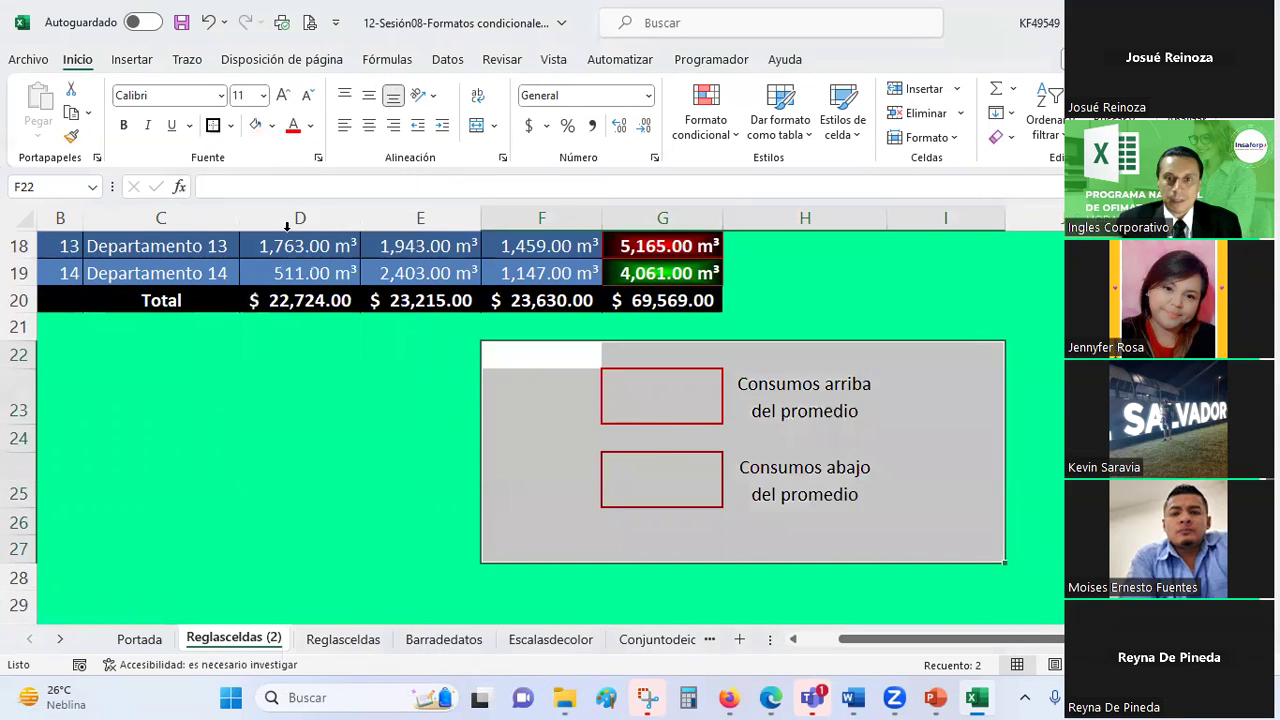
# - Undo the white fill so the red and green swatches keep their gradients
pyautogui.click(685, 406)
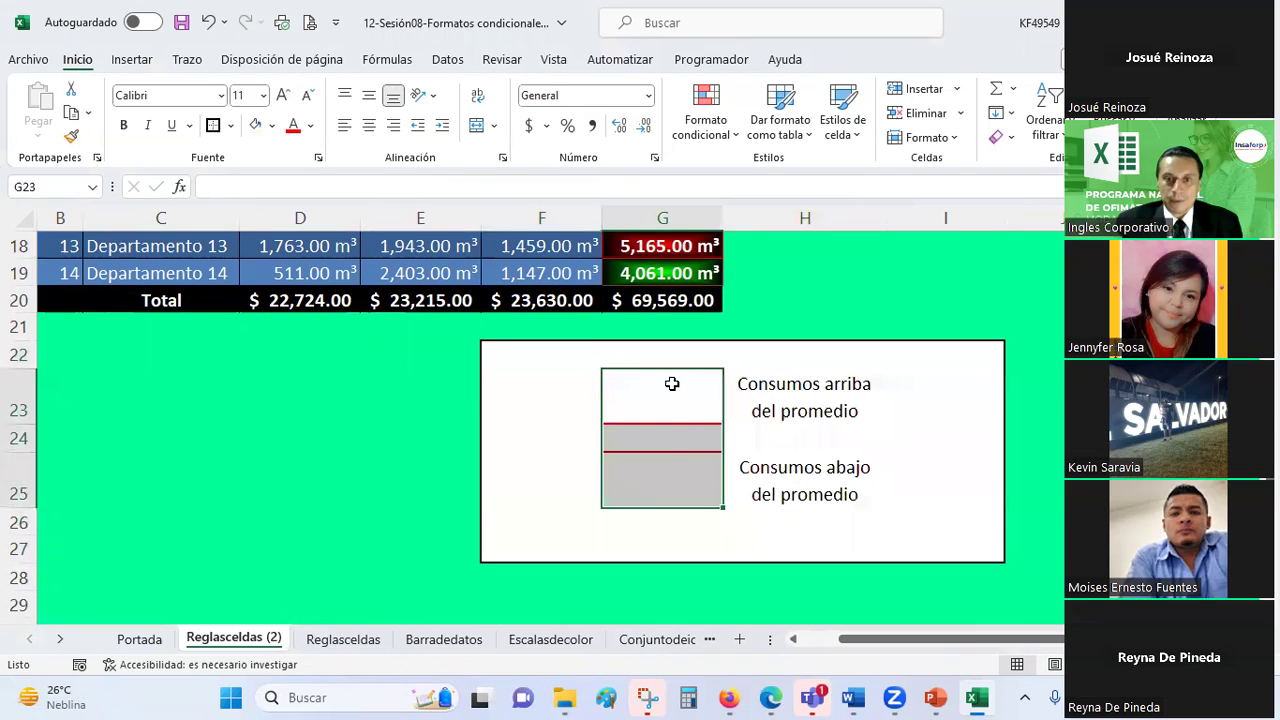
pyautogui.keyDown('ctrl'); pyautogui.click(660, 486); pyautogui.keyUp('ctrl')
pyautogui.click(271, 125)
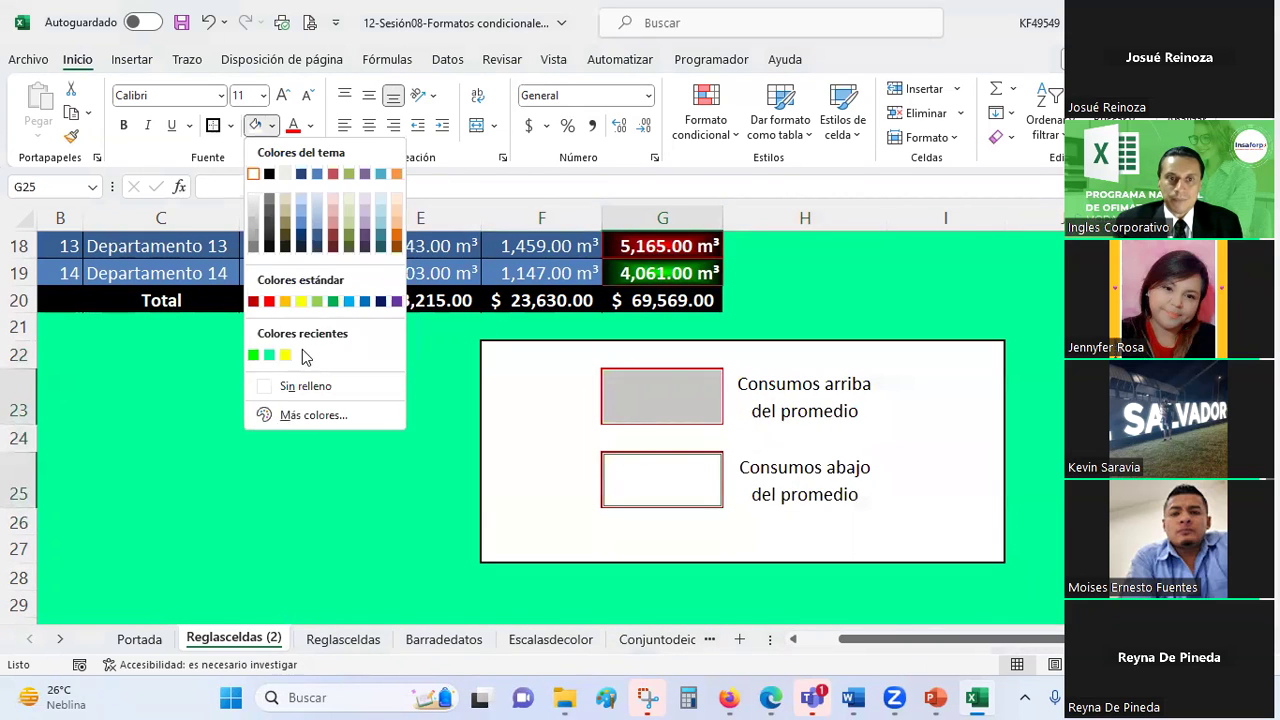
pyautogui.click(290, 383)
pyautogui.hotkey('ctrl', 'z')
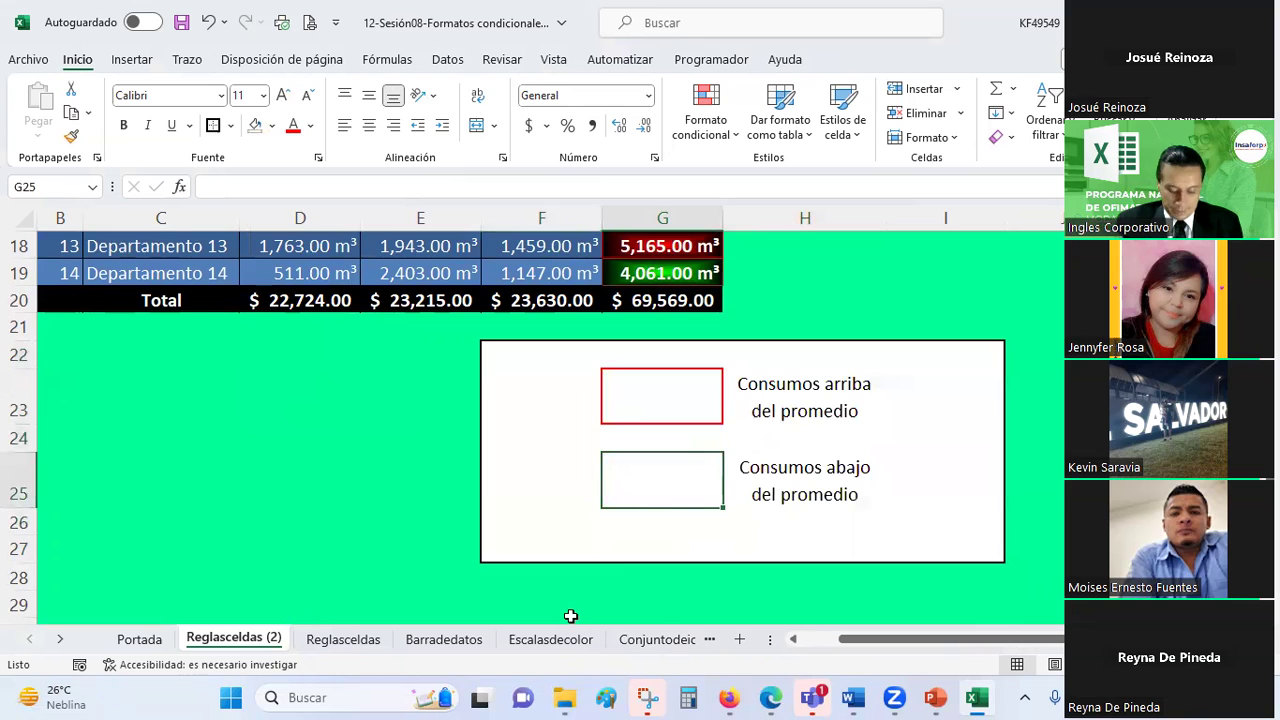
pyautogui.hotkey('ctrl', 'z')
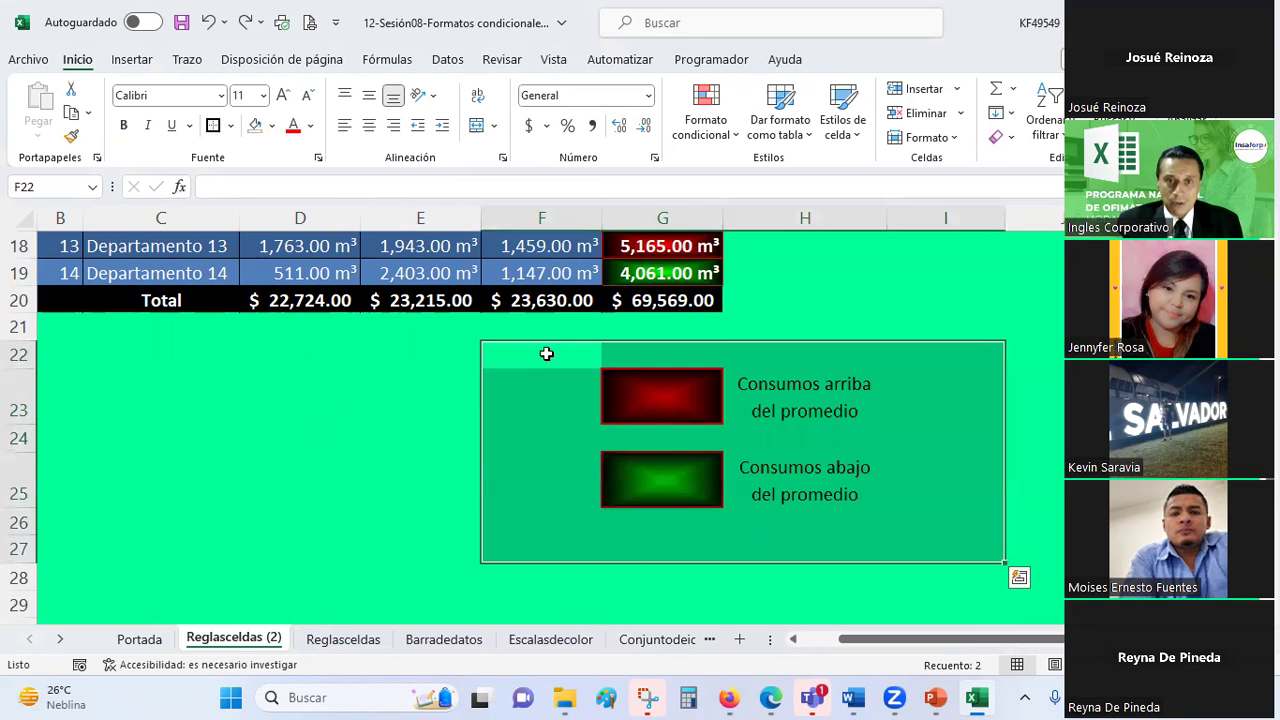
# - Fill F22:F27, G22:I22, G24:I24, H23:I27 and G26:G27 white
pyautogui.moveTo(523, 357); pyautogui.dragTo(526, 557)
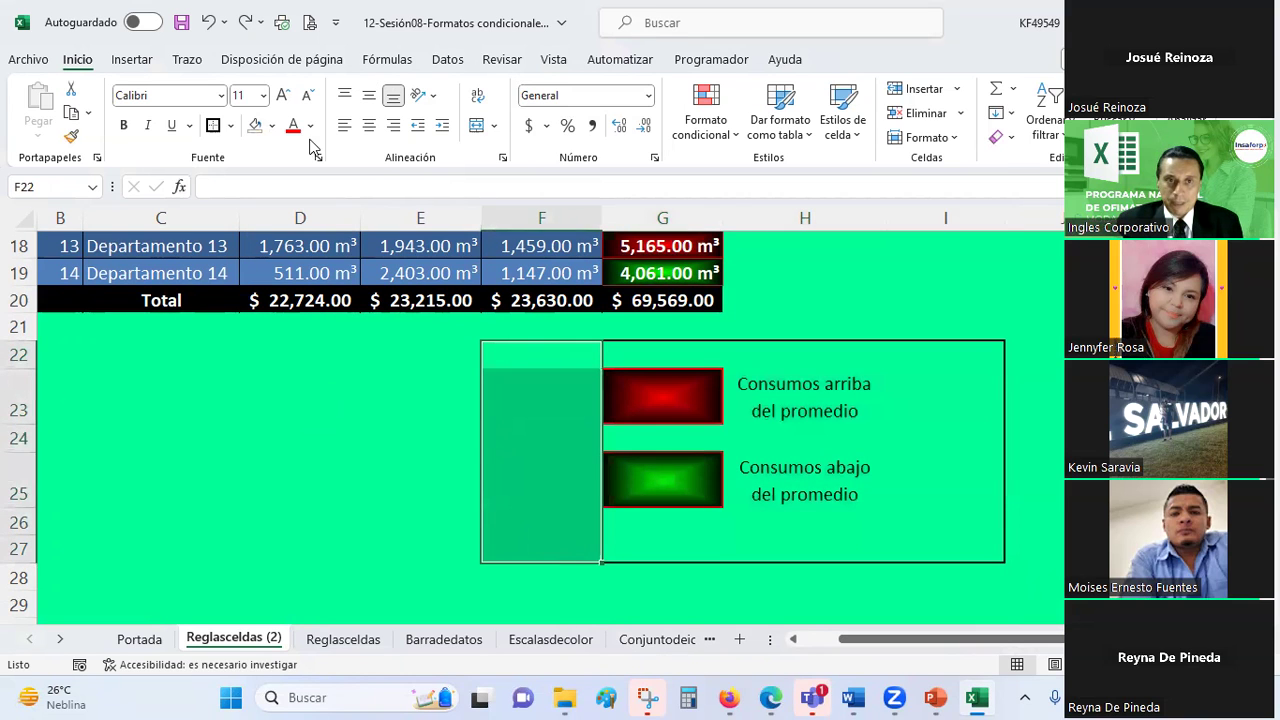
pyautogui.click(271, 125)
pyautogui.click(253, 175)
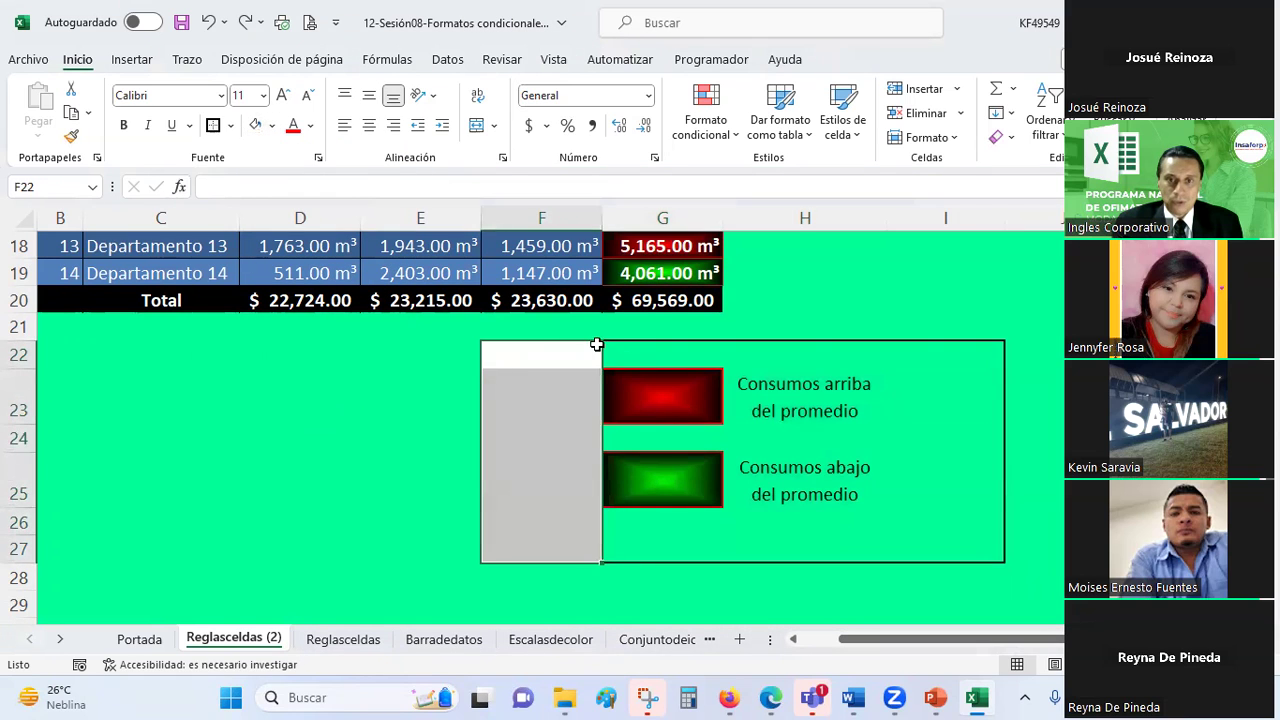
pyautogui.moveTo(606, 350); pyautogui.dragTo(943, 345)
pyautogui.click(257, 127)
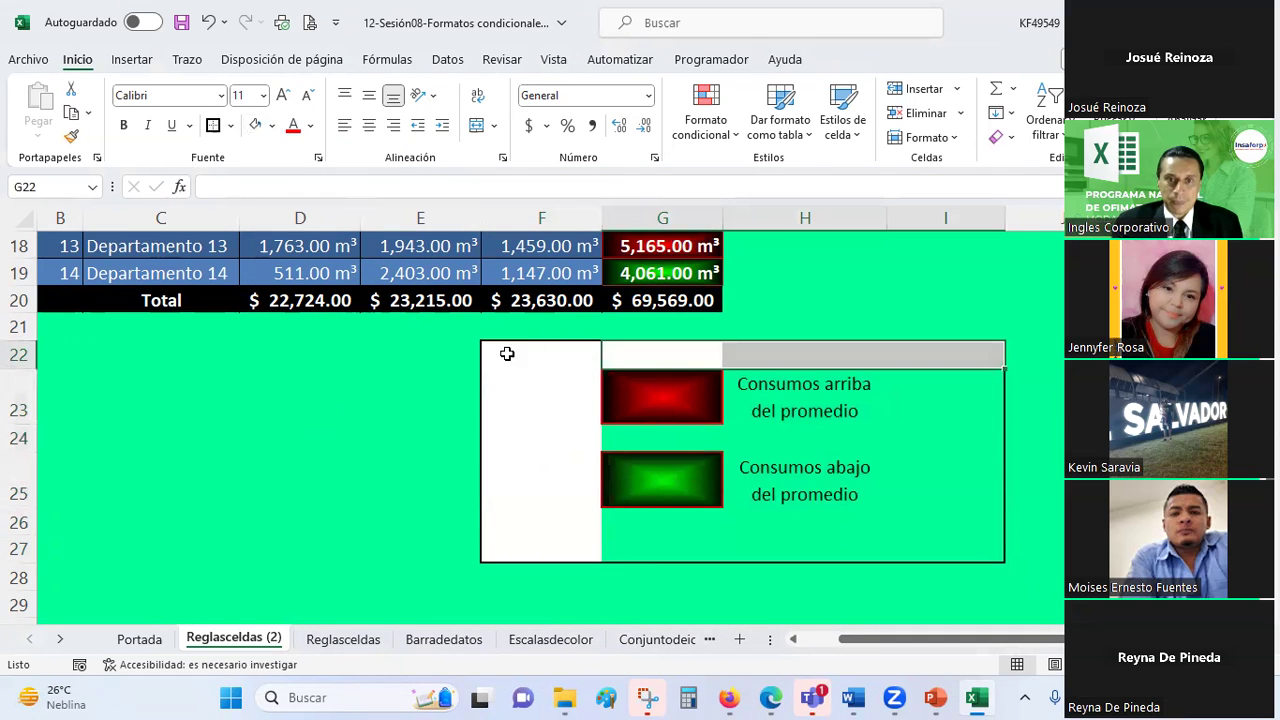
pyautogui.moveTo(608, 434); pyautogui.dragTo(937, 447)
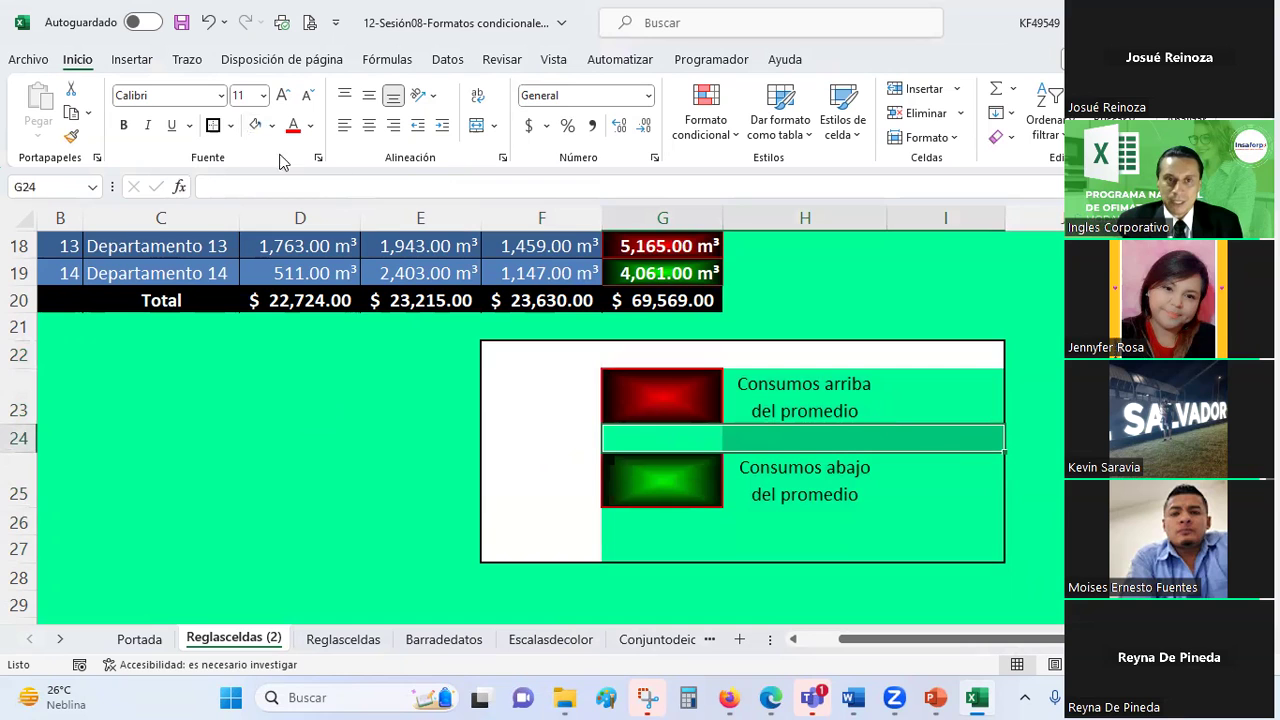
pyautogui.click(257, 125)
pyautogui.moveTo(746, 376); pyautogui.dragTo(960, 546)
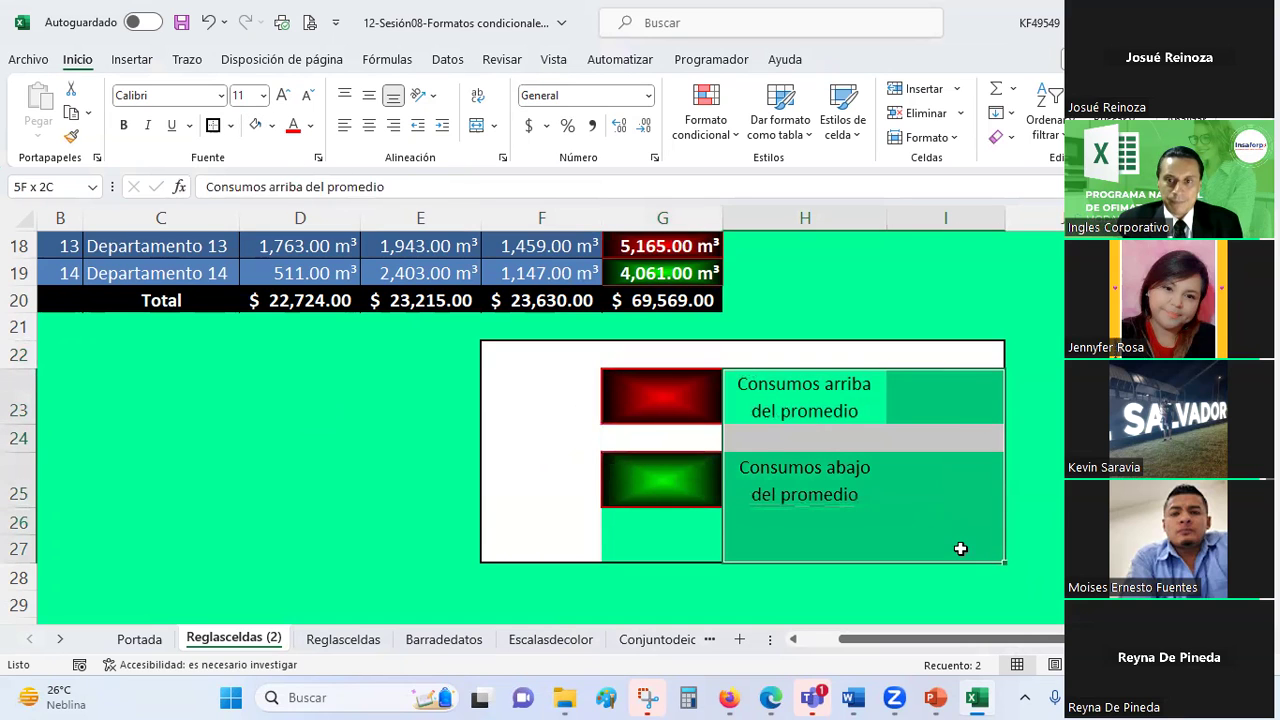
pyautogui.click(258, 125)
pyautogui.moveTo(613, 529); pyautogui.dragTo(614, 545)
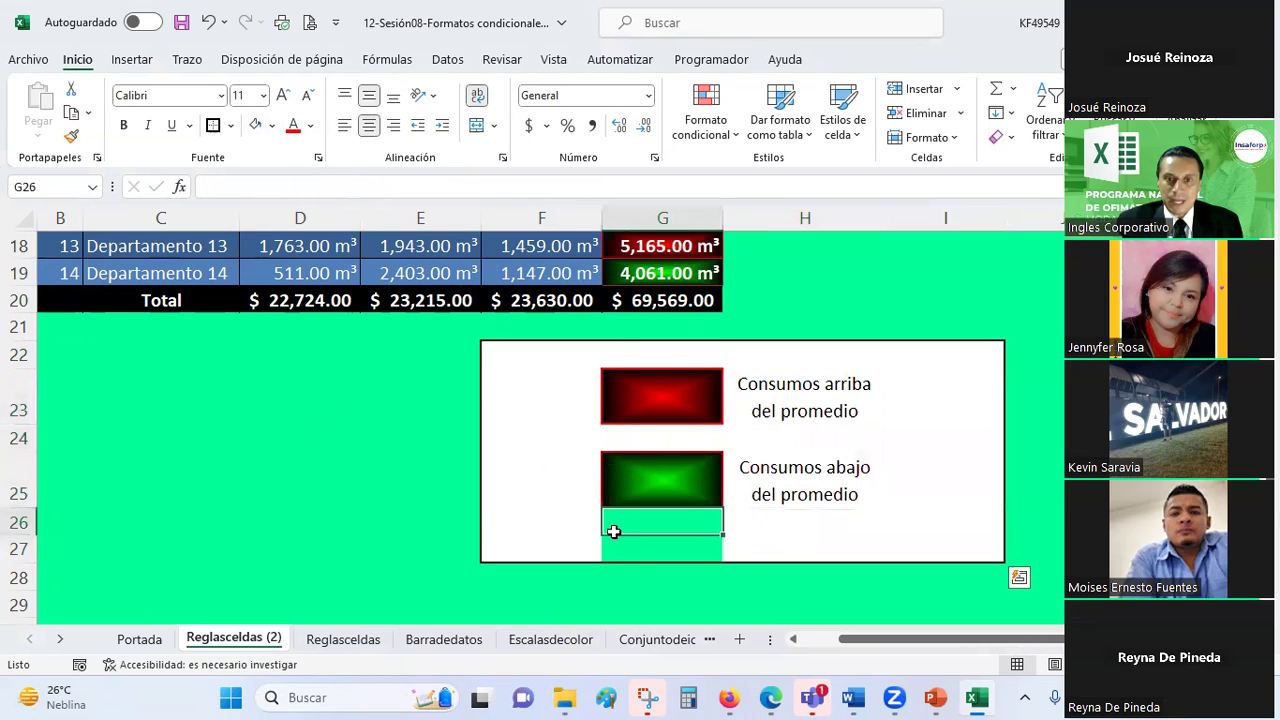
pyautogui.click(256, 125)
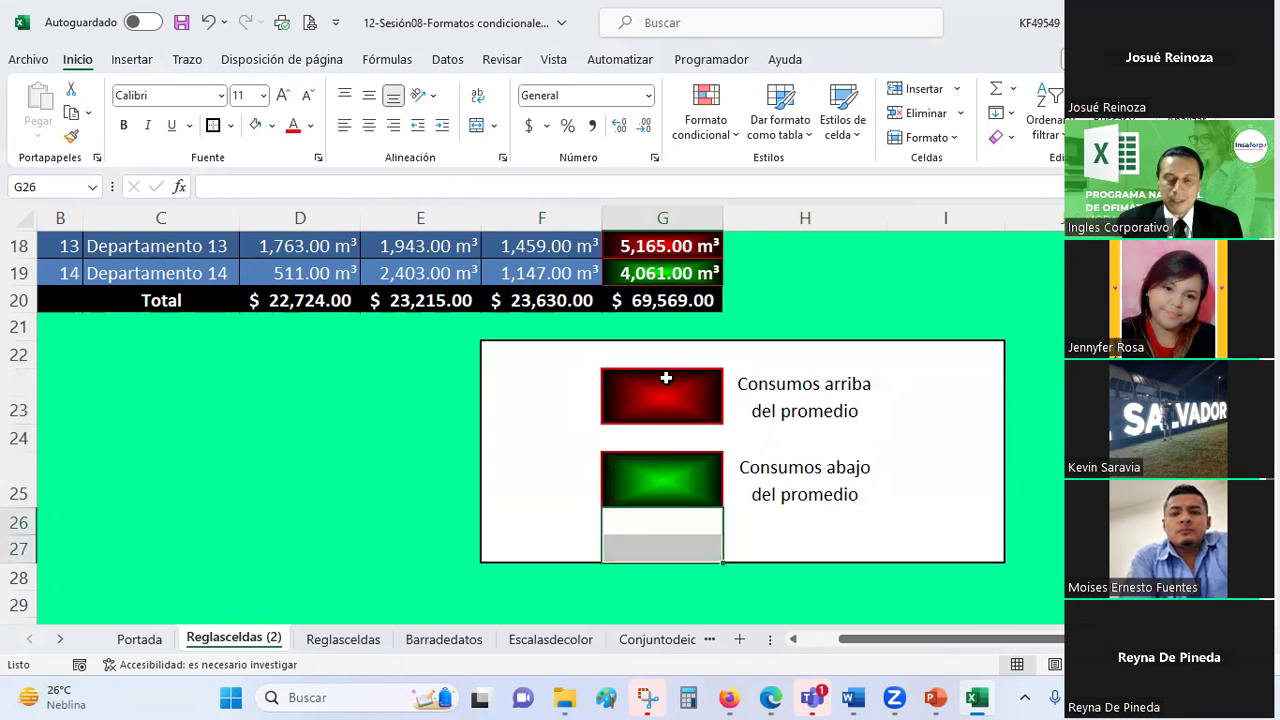
# - Check the cell above the red swatch and both legend label cells
pyautogui.scroll(1, 666, 380)
pyautogui.click(670, 441)
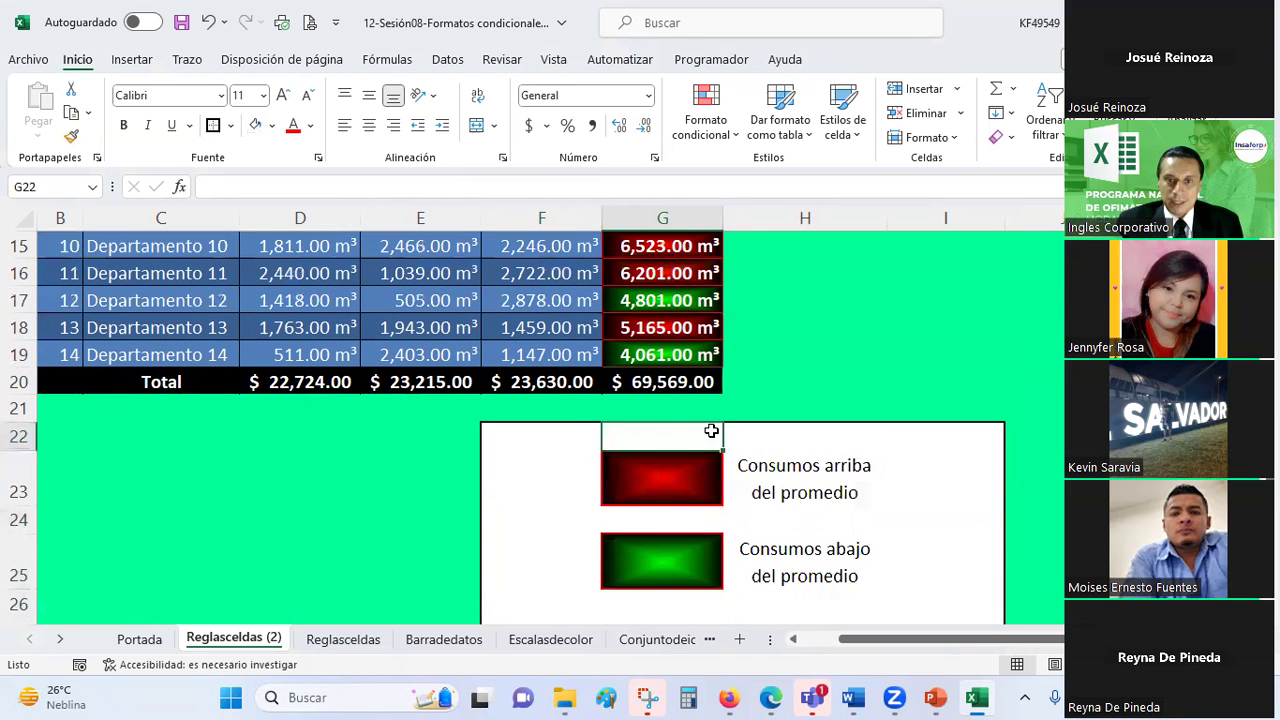
pyautogui.click(684, 488)
pyautogui.click(820, 487)
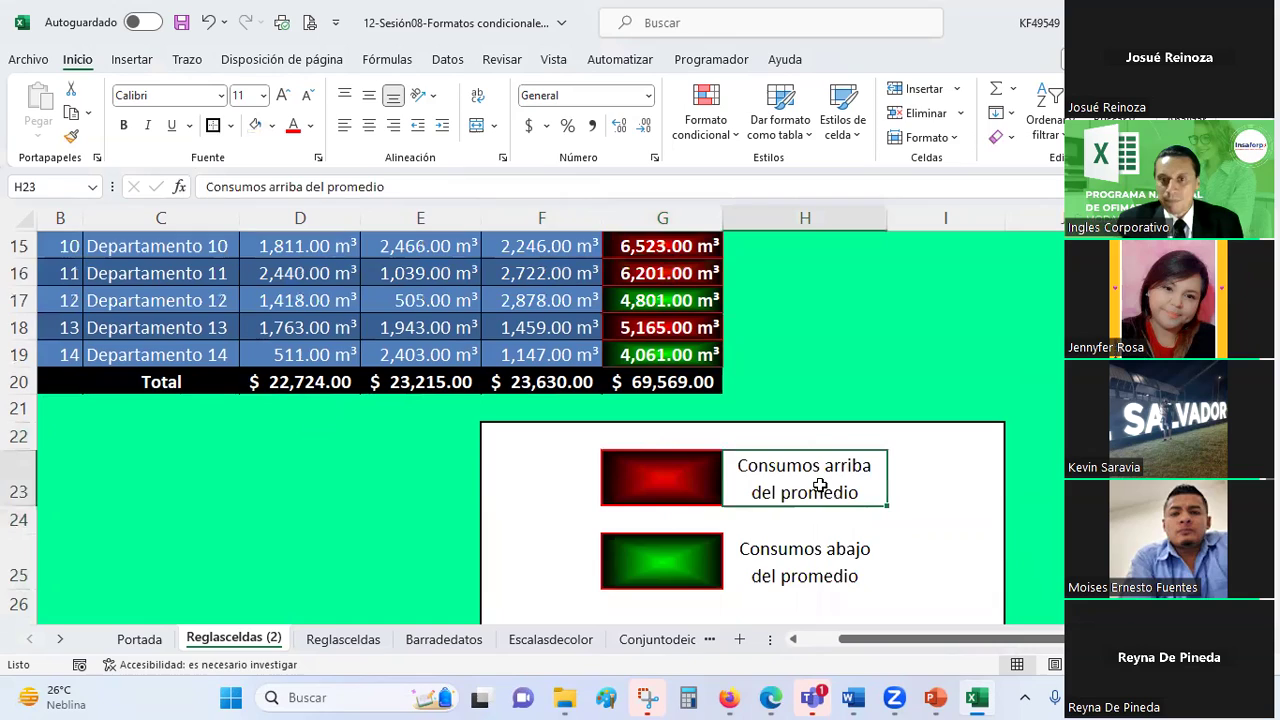
pyautogui.click(797, 566)
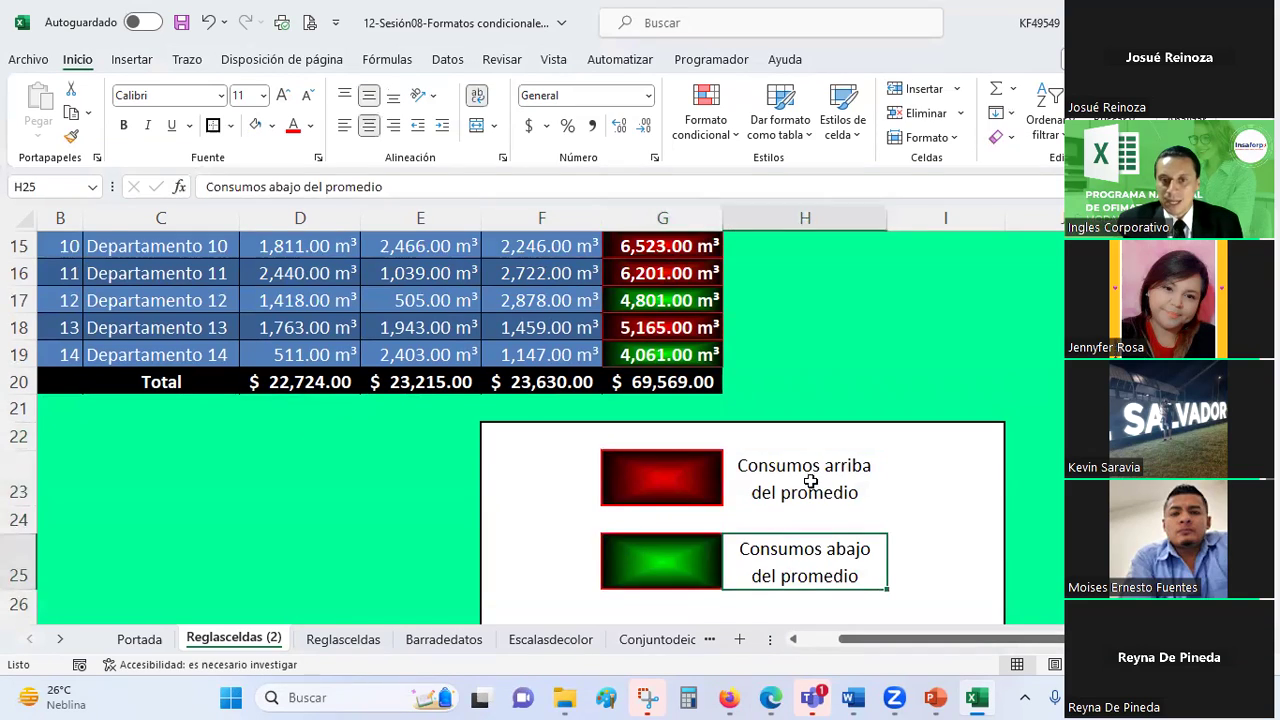
pyautogui.scroll(1, 810, 481)
pyautogui.scroll(1, 810, 481)
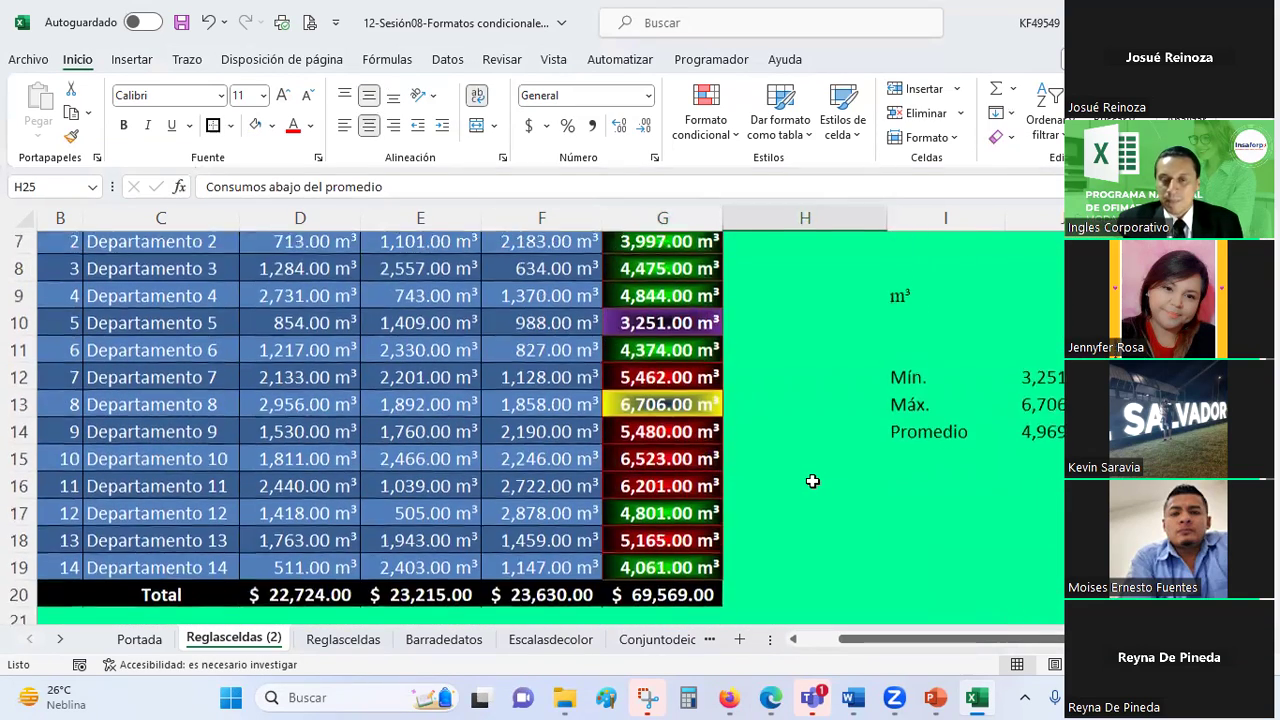
pyautogui.scroll(1, 810, 481)
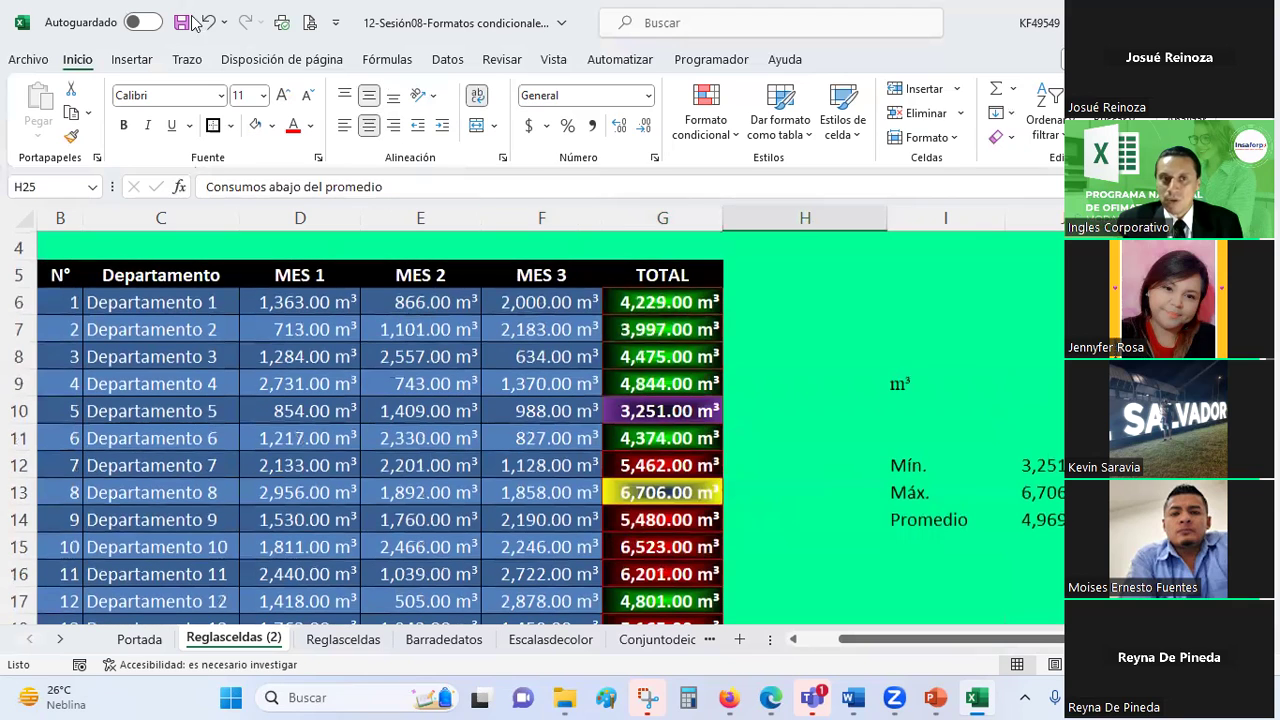
# - Save the workbook, then bring up the Google Sheets attendance sheet in Firefox
pyautogui.click(182, 21)
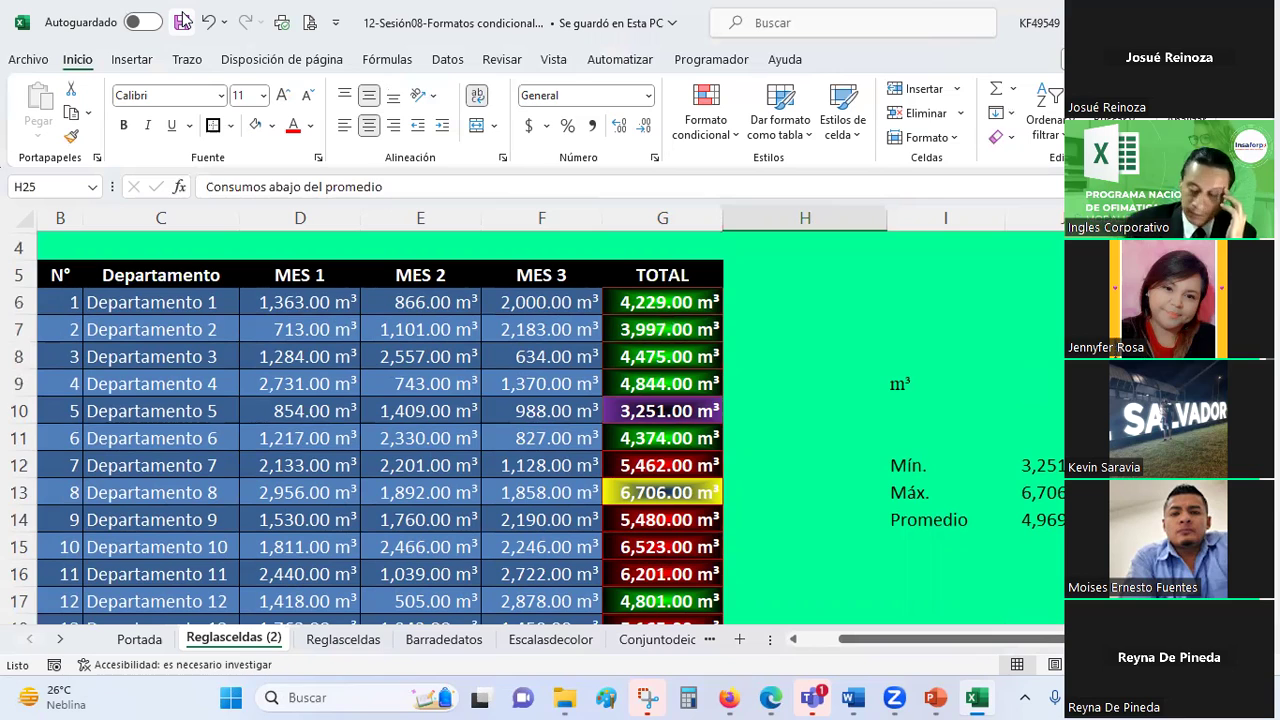
pyautogui.click(832, 360)
pyautogui.scroll(-1, 814, 571)
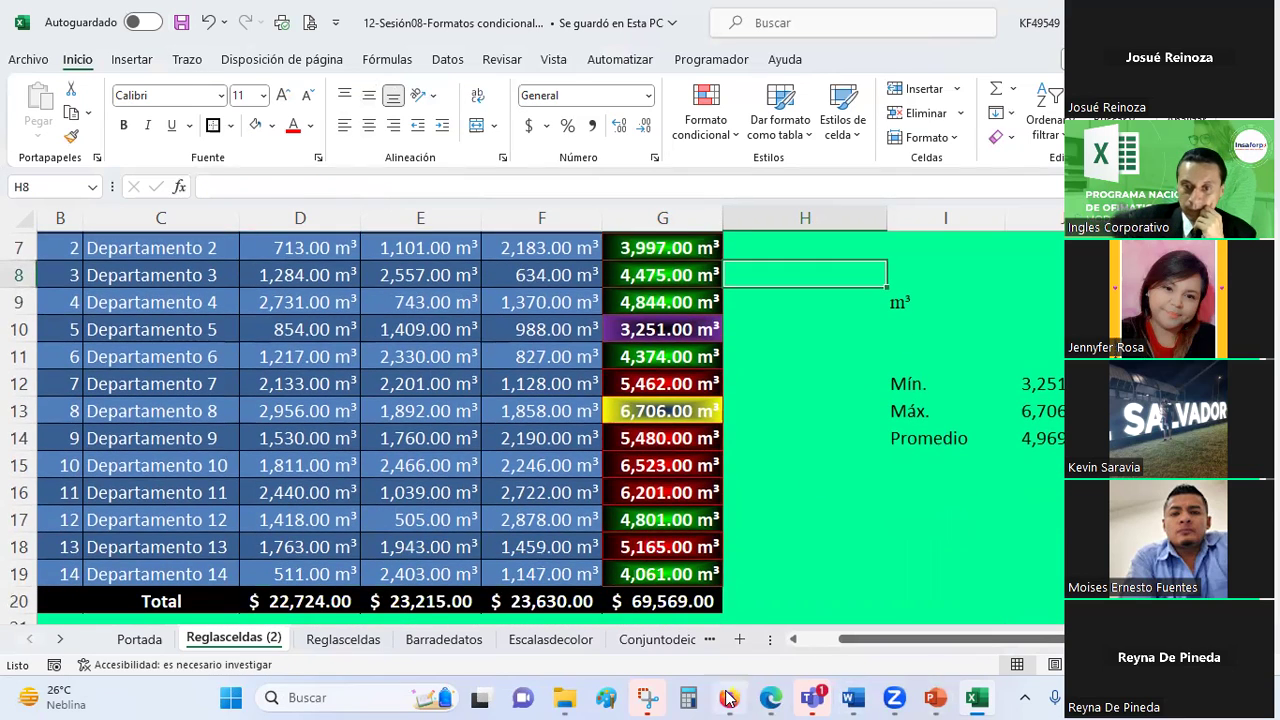
pyautogui.click(727, 697)
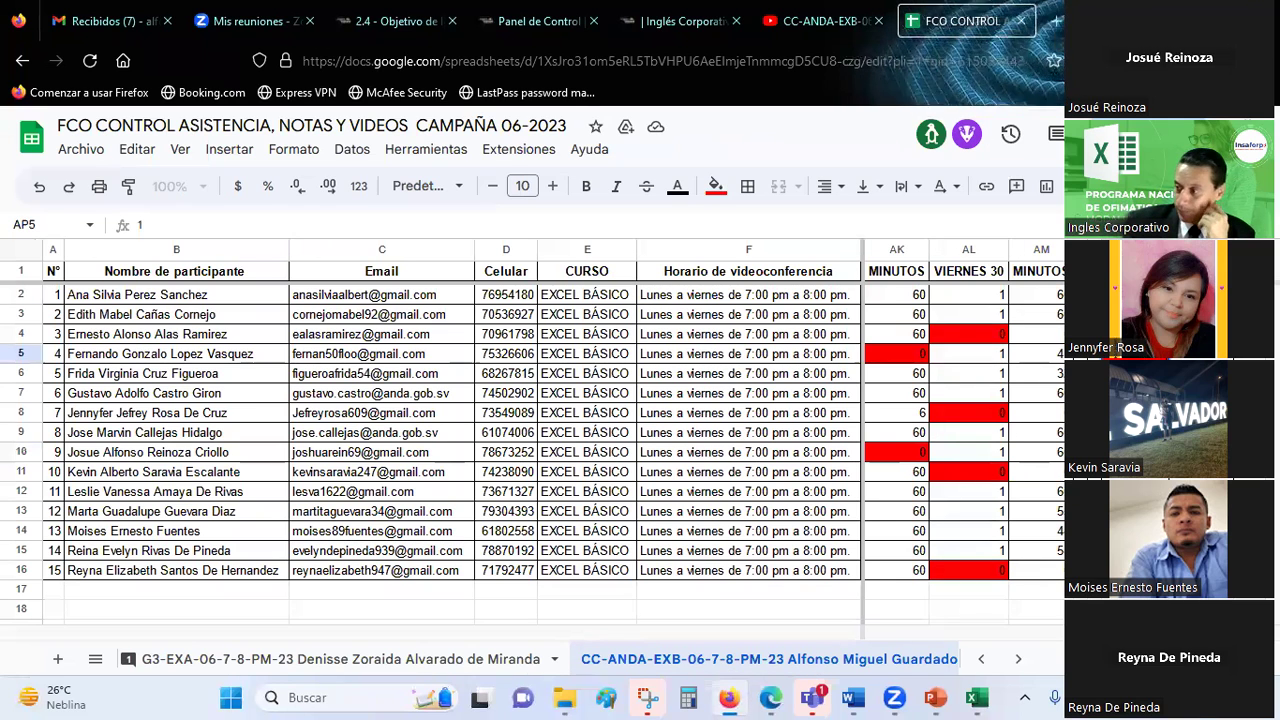
# - Fill cell AP5 of the attendance sheet white, then select cell AM15
pyautogui.press('Up')
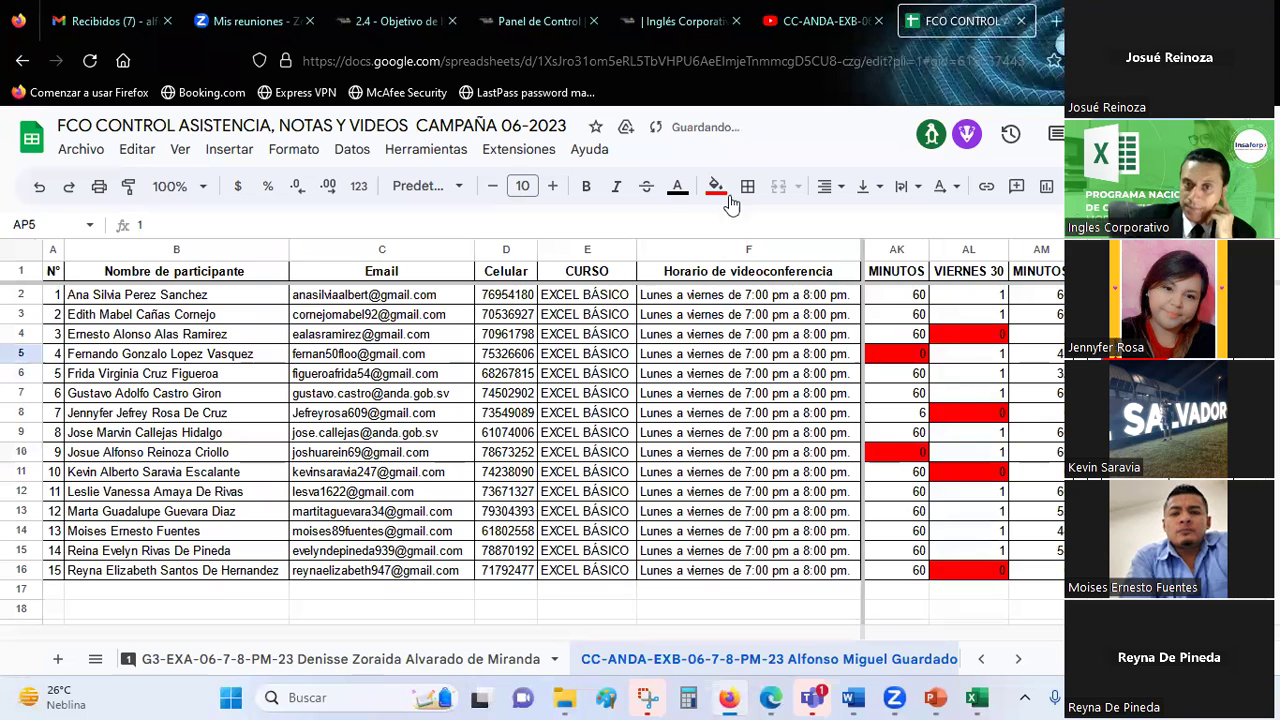
pyautogui.click(725, 188)
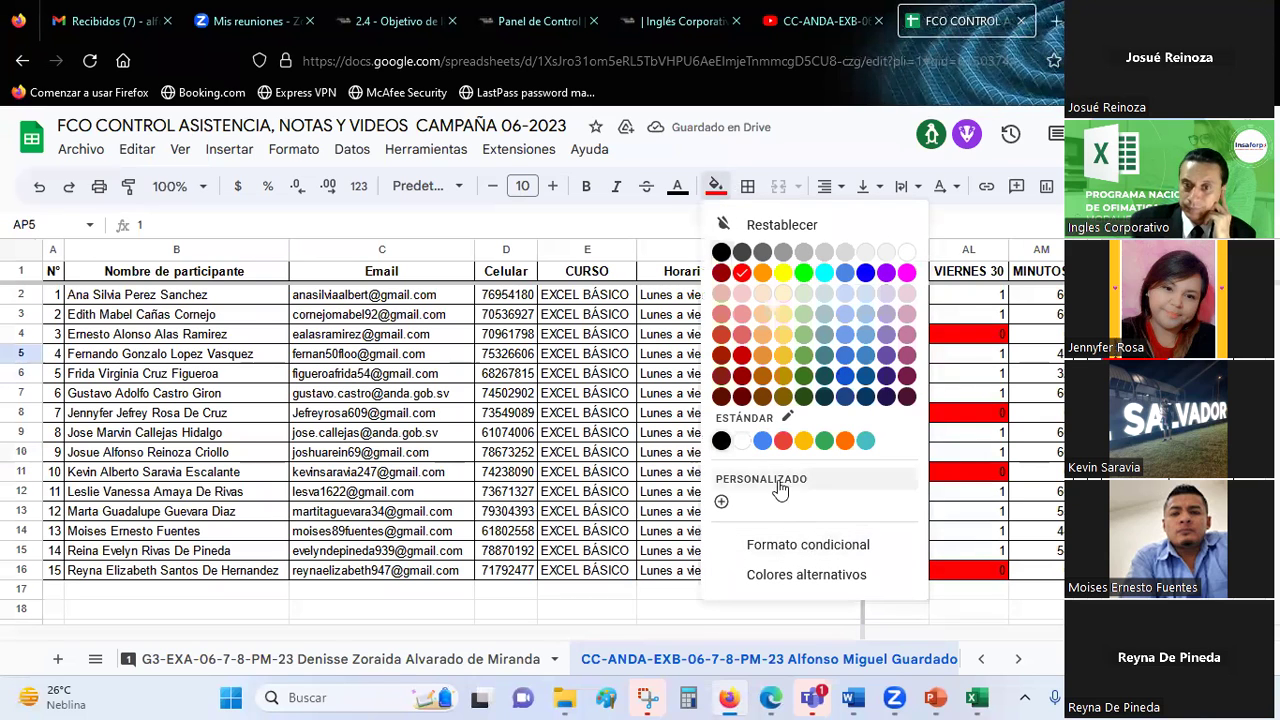
pyautogui.click(745, 441)
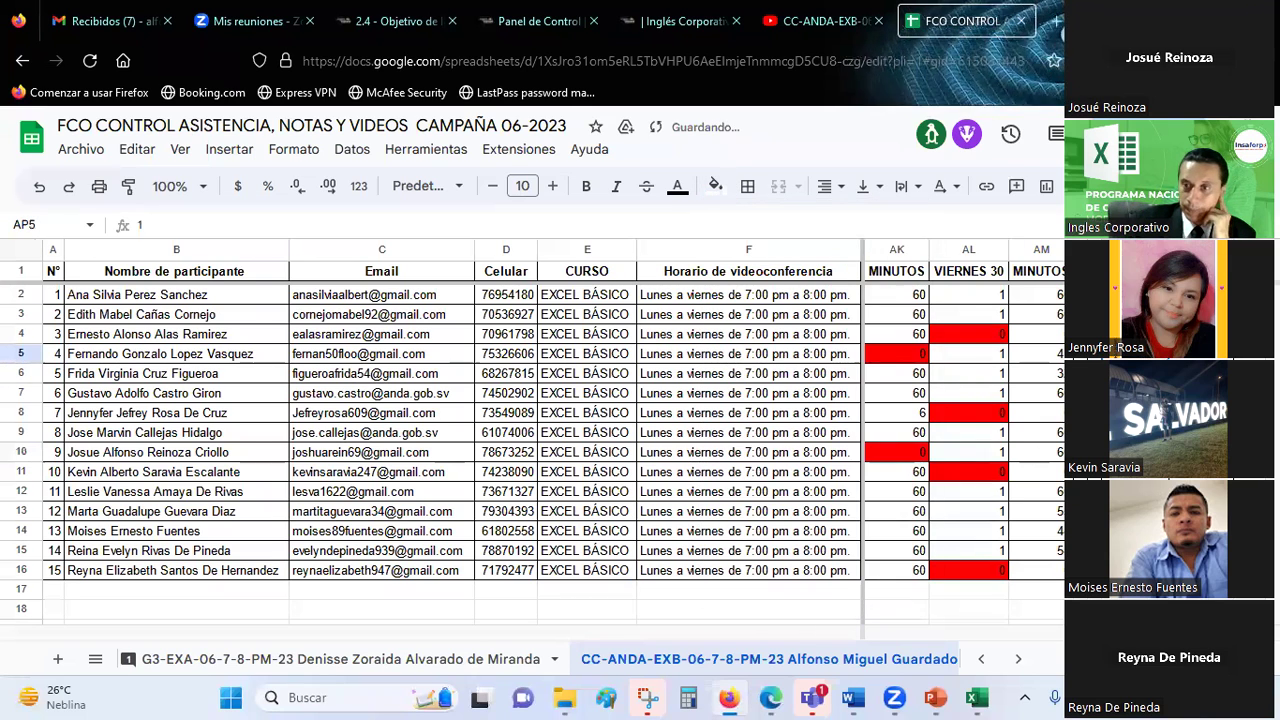
pyautogui.click(1105, 432)
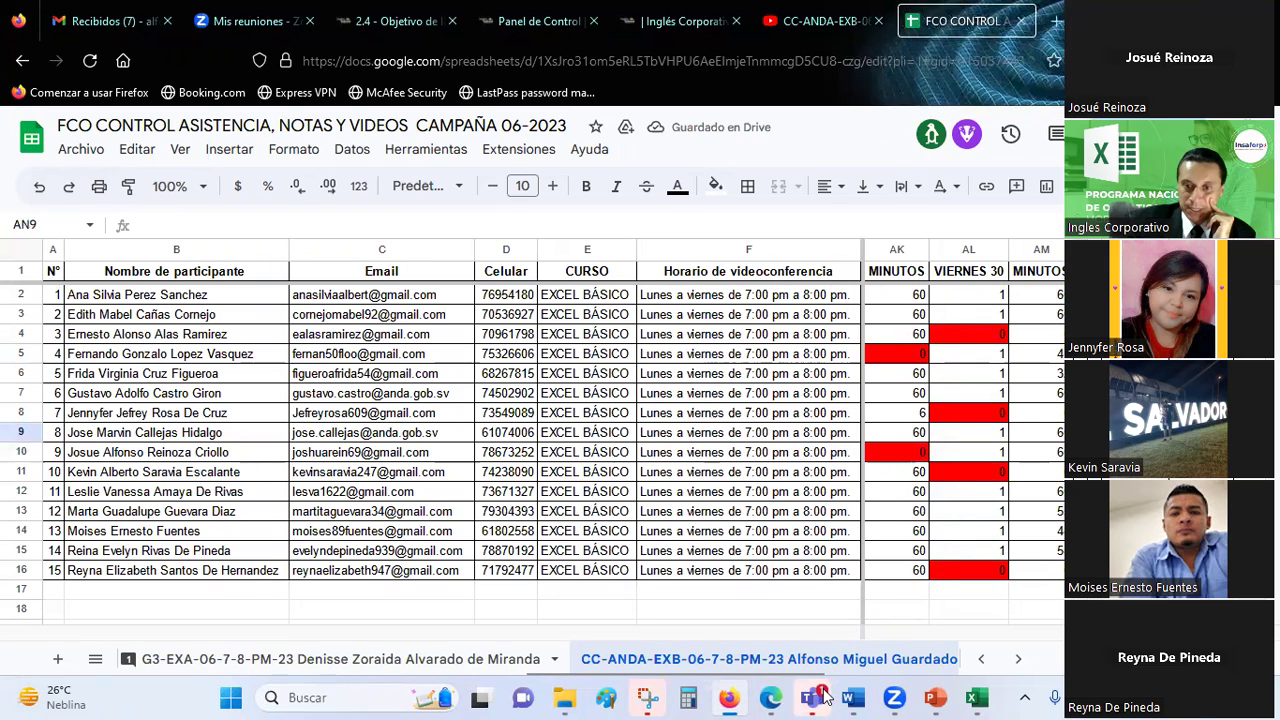
pyautogui.moveTo(825, 697)
pyautogui.click(1016, 550)
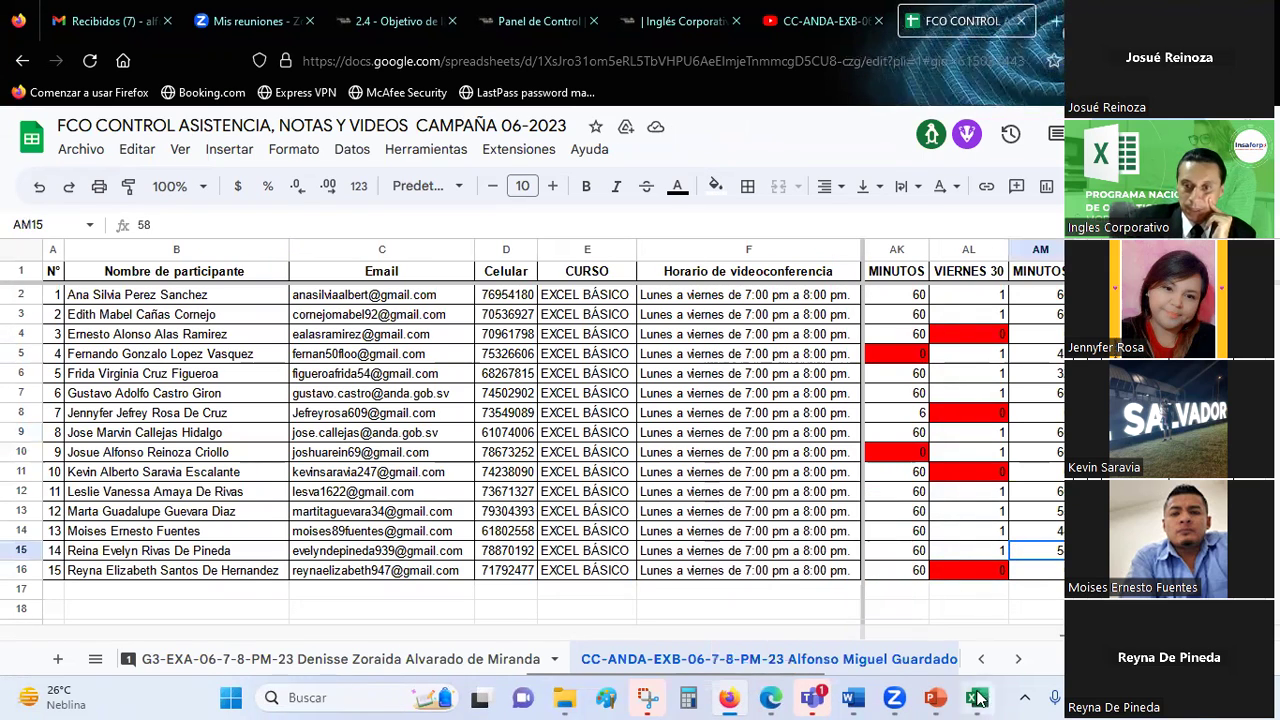
# - Return to Excel and look at the conditional formatting options for TOTAL cell G7
pyautogui.click(978, 697)
pyautogui.click(860, 462)
pyautogui.scroll(2, 602, 364)
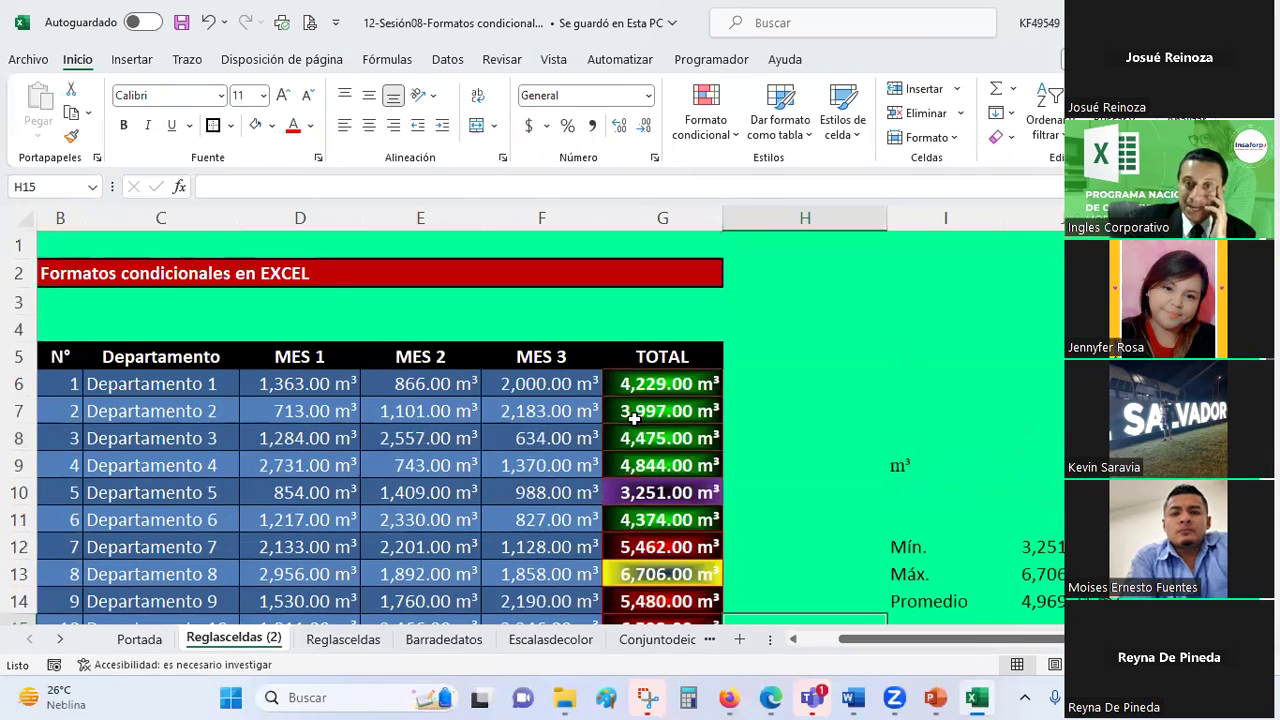
pyautogui.click(655, 411)
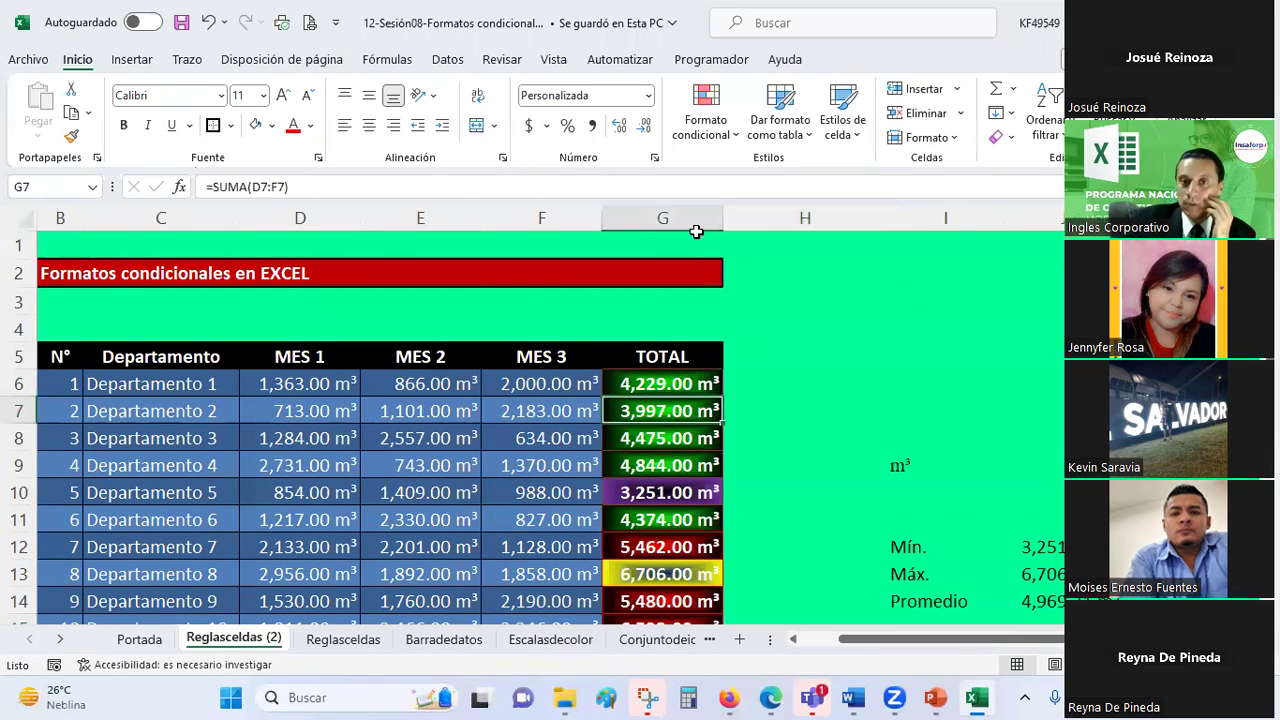
pyautogui.click(706, 118)
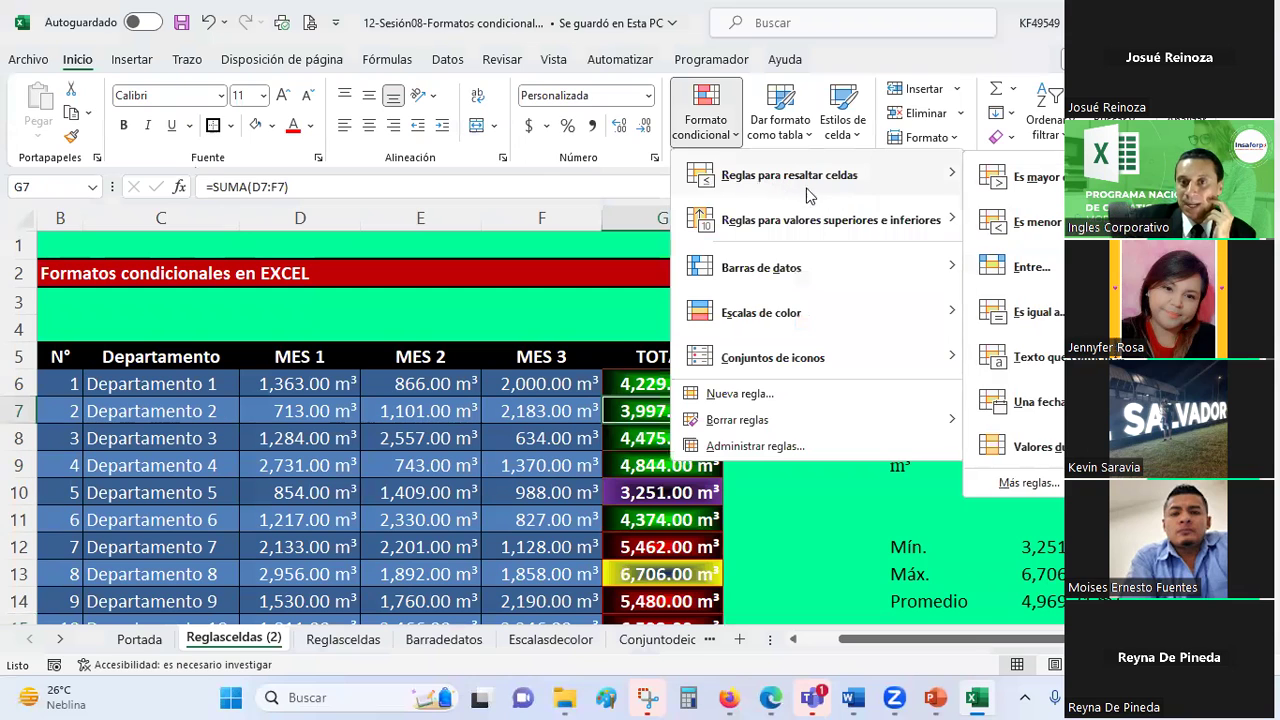
pyautogui.click(822, 550)
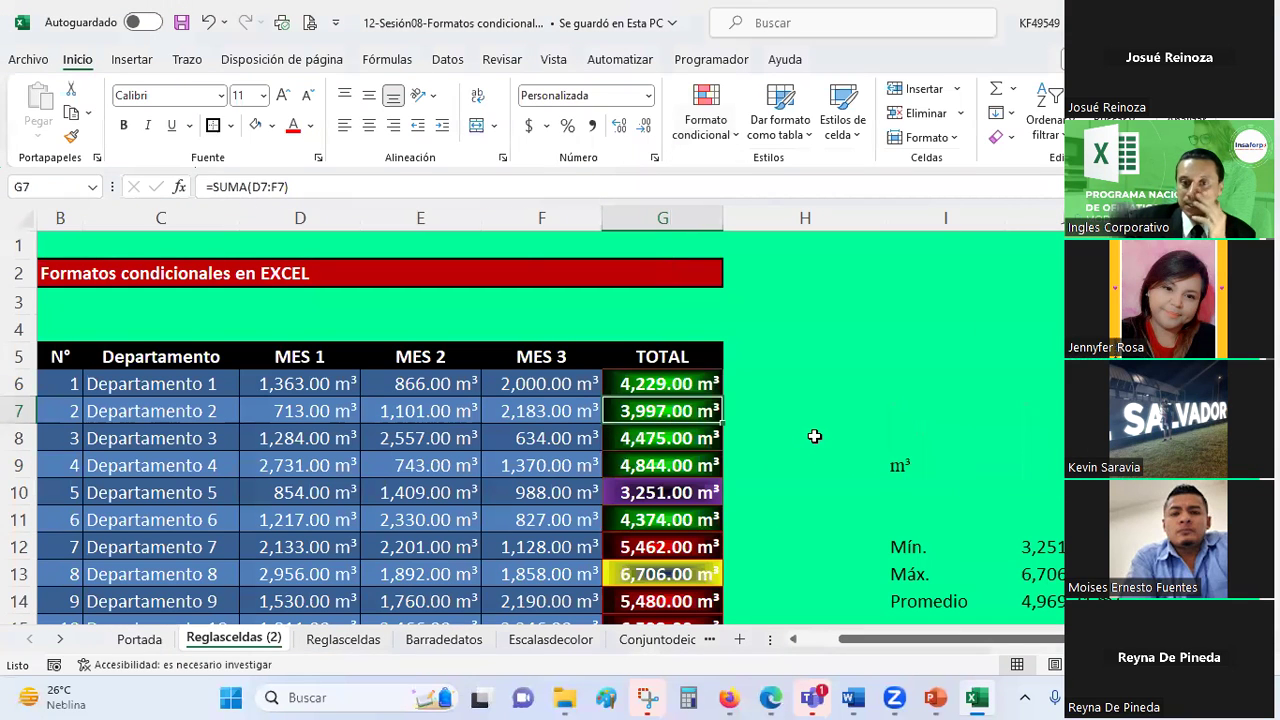
# - Check TOTAL cells G6 and G7, then open the Barradedatos sheet
pyautogui.scroll(-2, 814, 436)
pyautogui.scroll(1, 797, 464)
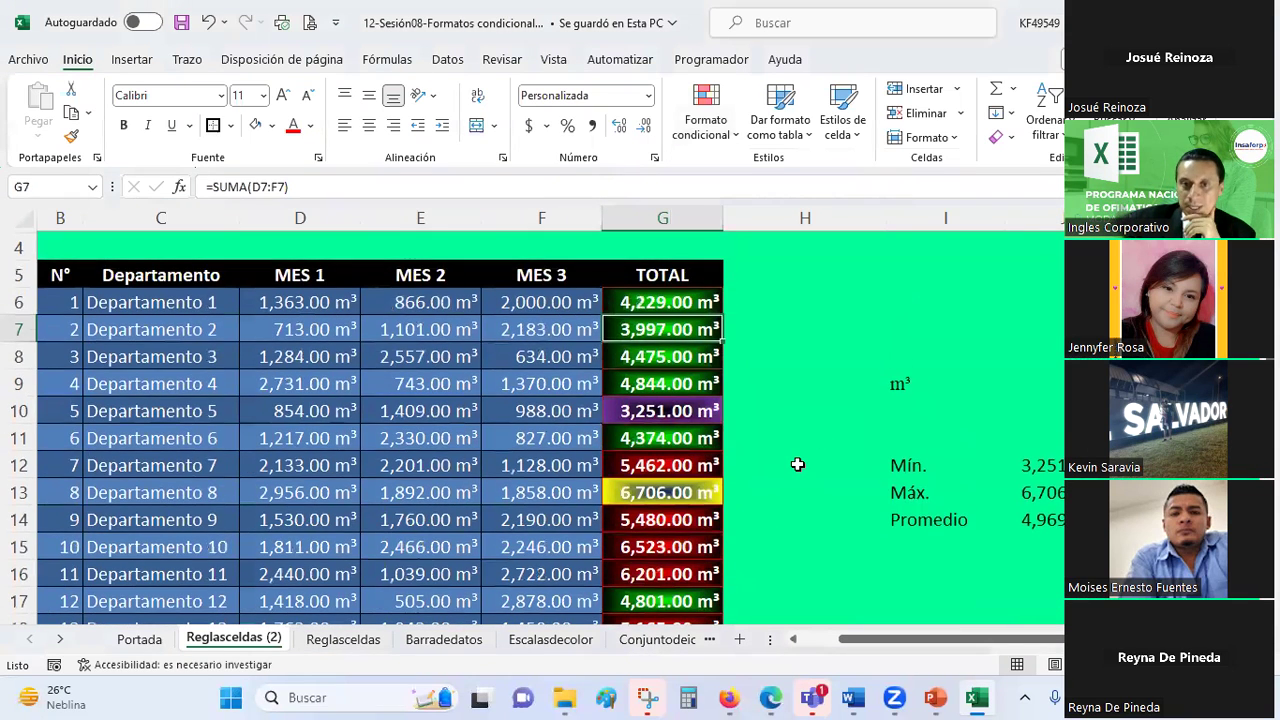
pyautogui.click(655, 305)
pyautogui.click(662, 332)
pyautogui.scroll(-1, 710, 462)
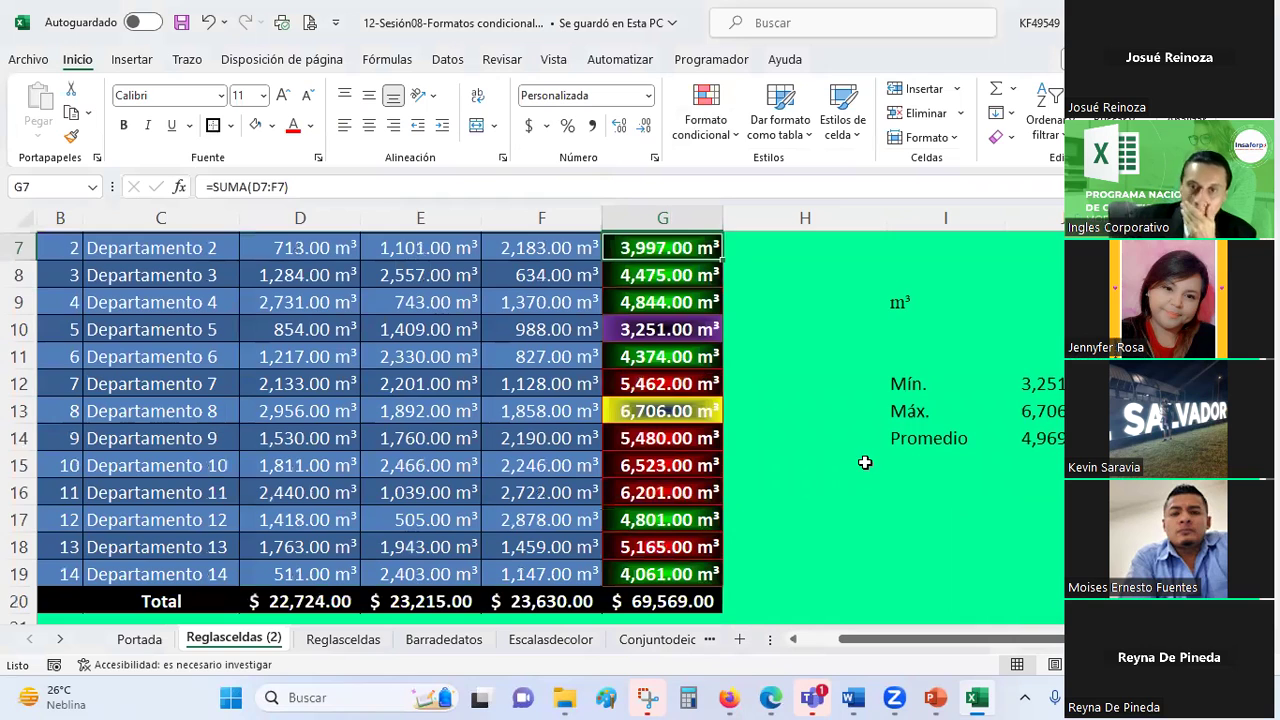
pyautogui.scroll(-2, 723, 471)
pyautogui.scroll(-1, 724, 474)
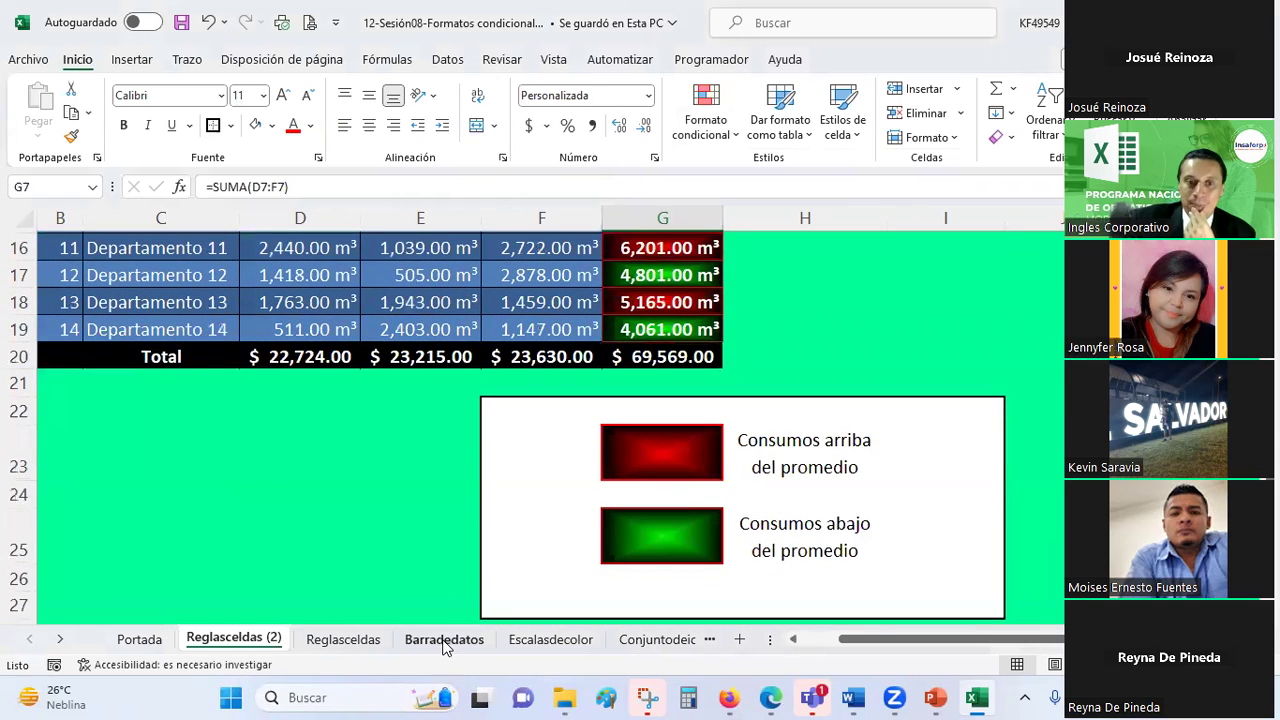
pyautogui.click(444, 639)
# - Browse the Conditional Formatting menu, then select the Nota final grades P6:P29
pyautogui.press('Right')
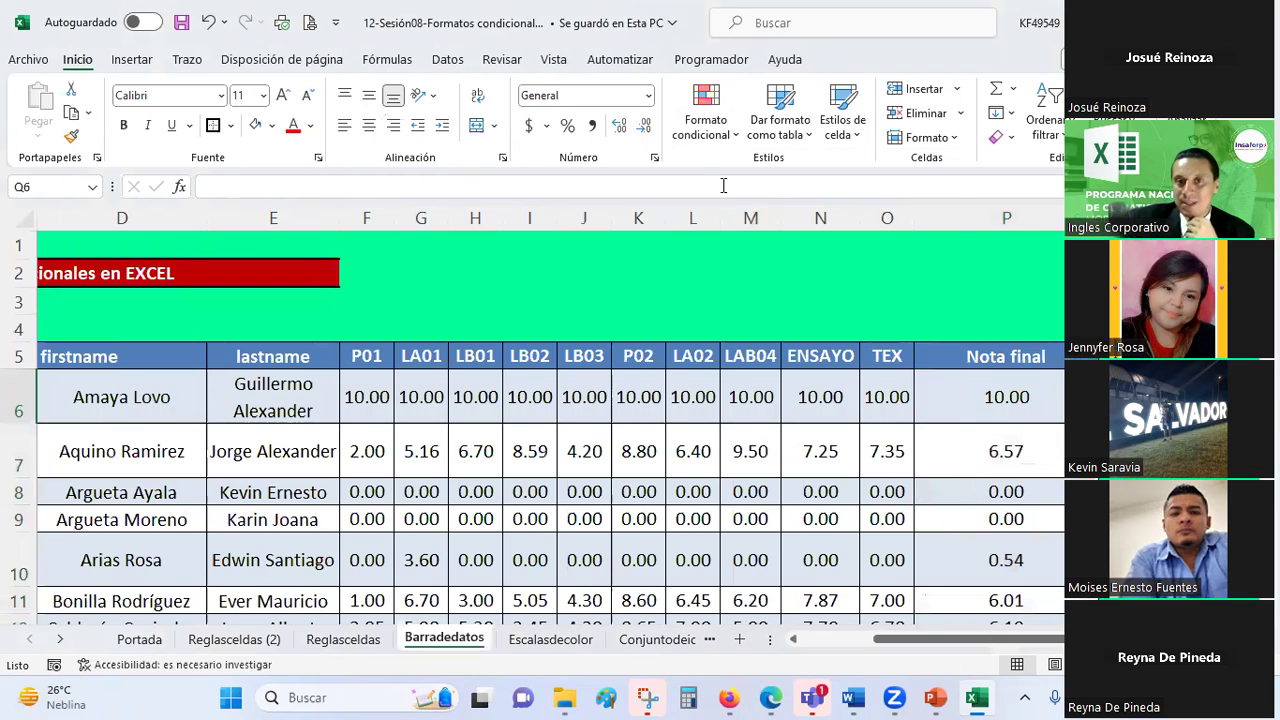
pyautogui.click(706, 110)
pyautogui.moveTo(946, 280)
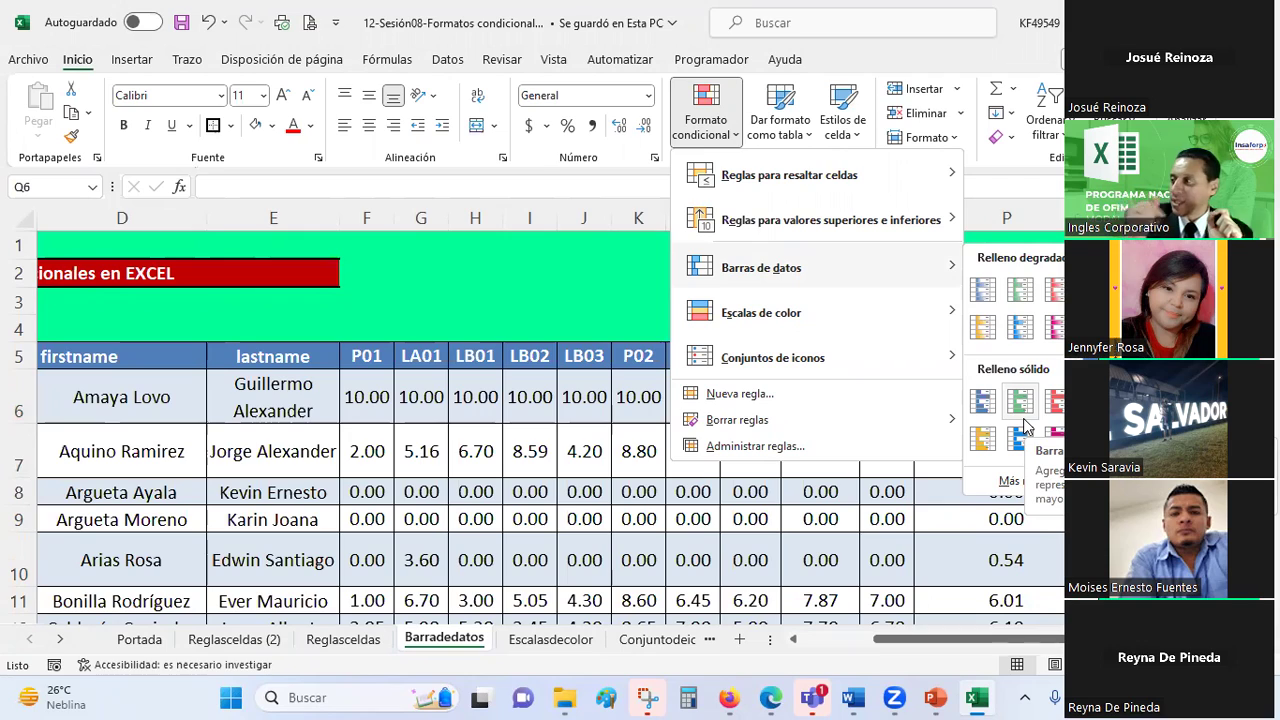
pyautogui.click(1021, 401)
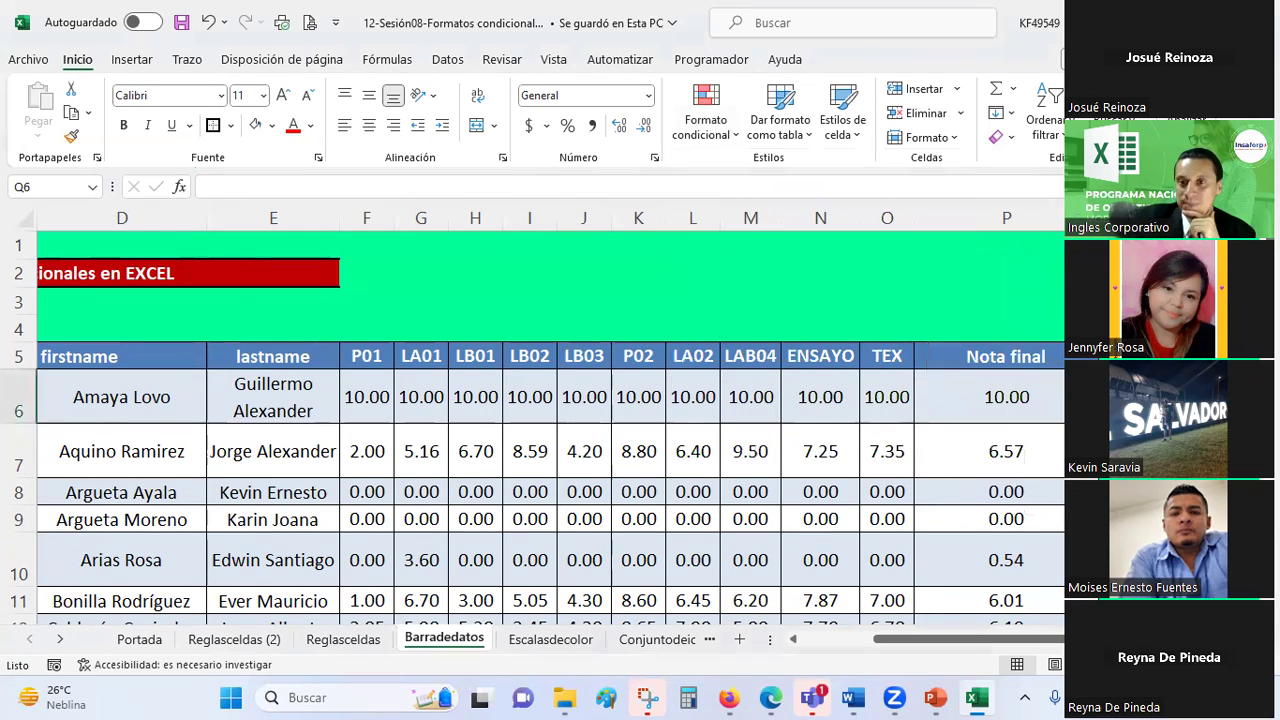
pyautogui.scroll(-1, 550, 430)
pyautogui.moveTo(1003, 315); pyautogui.dragTo(987, 662)
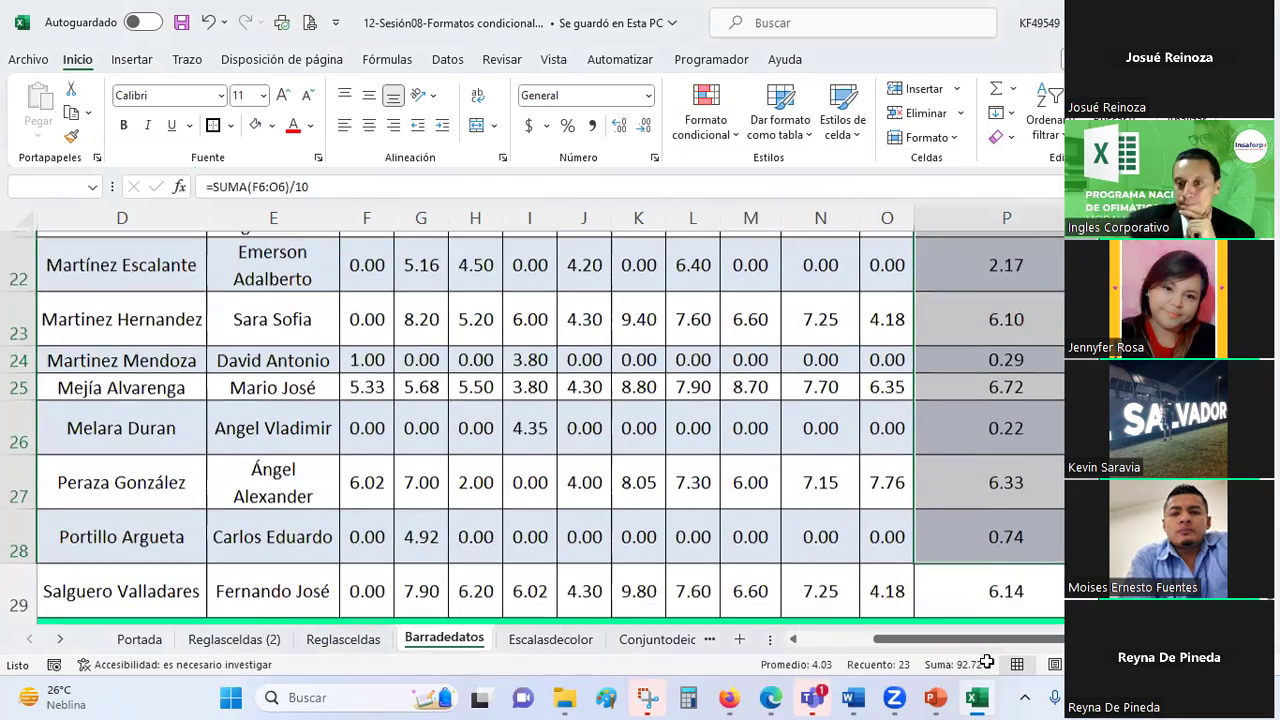
pyautogui.moveTo(986, 662); pyautogui.dragTo(997, 540)
# - Apply magenta solid-fill data bars to the Nota final grades P6:P29
pyautogui.click(733, 140)
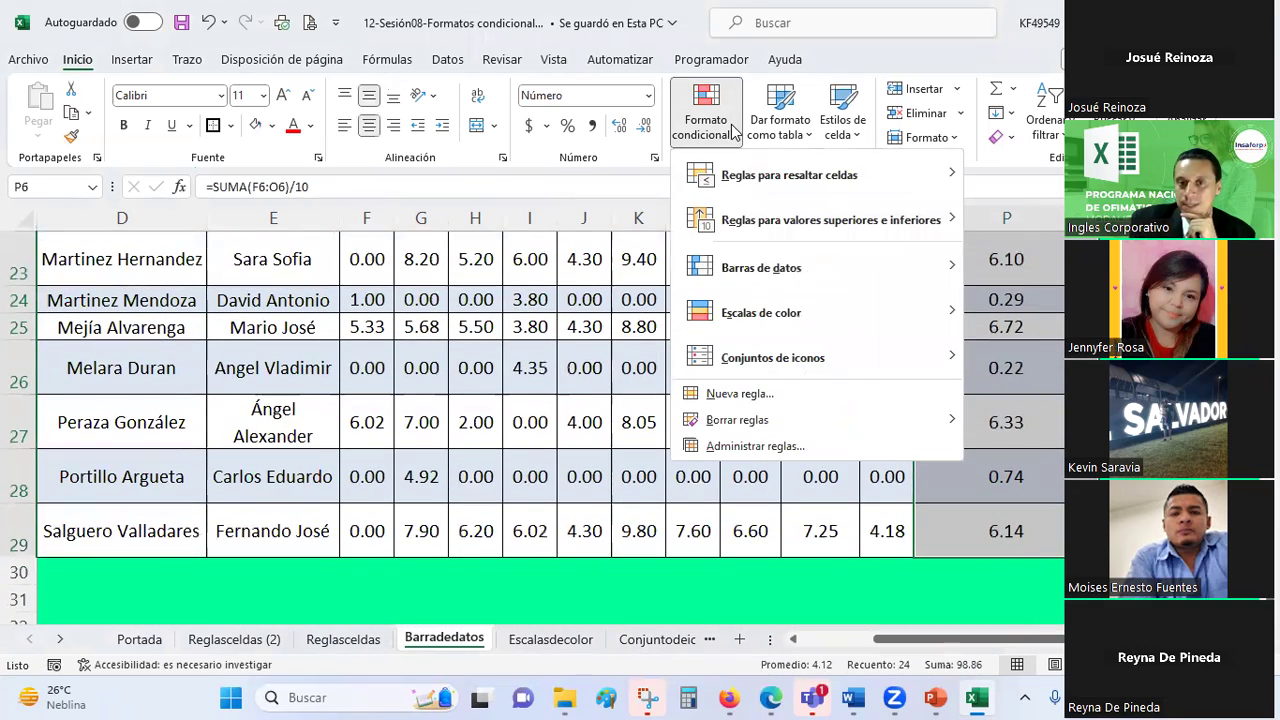
pyautogui.moveTo(785, 280)
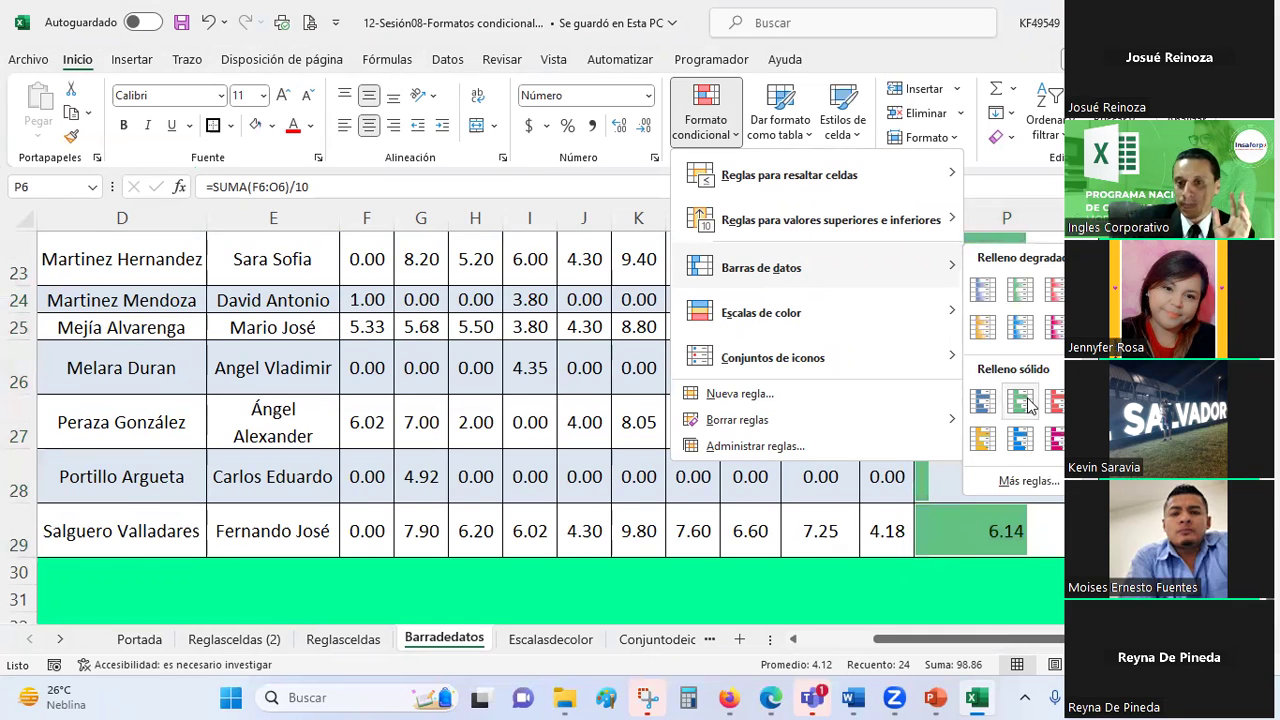
pyautogui.click(1057, 438)
pyautogui.scroll(2, 550, 425)
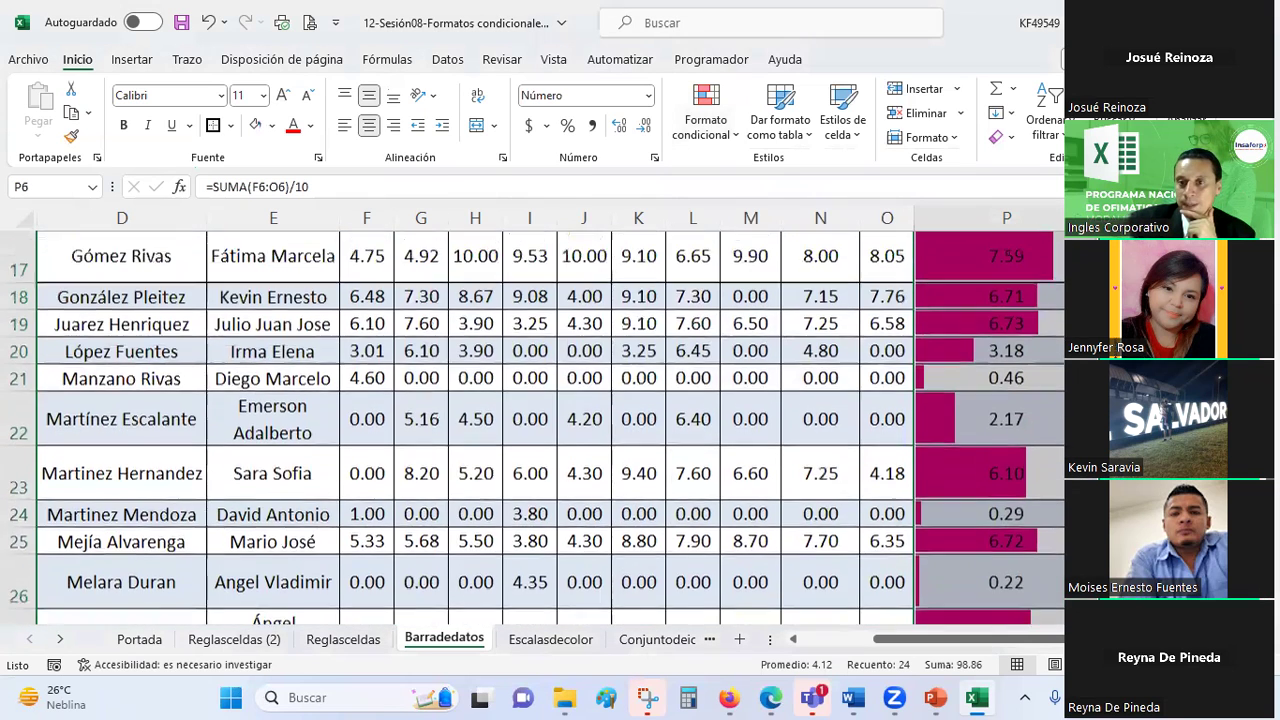
pyautogui.scroll(1, 550, 425)
pyautogui.scroll(1, 550, 425)
pyautogui.scroll(1, 550, 425)
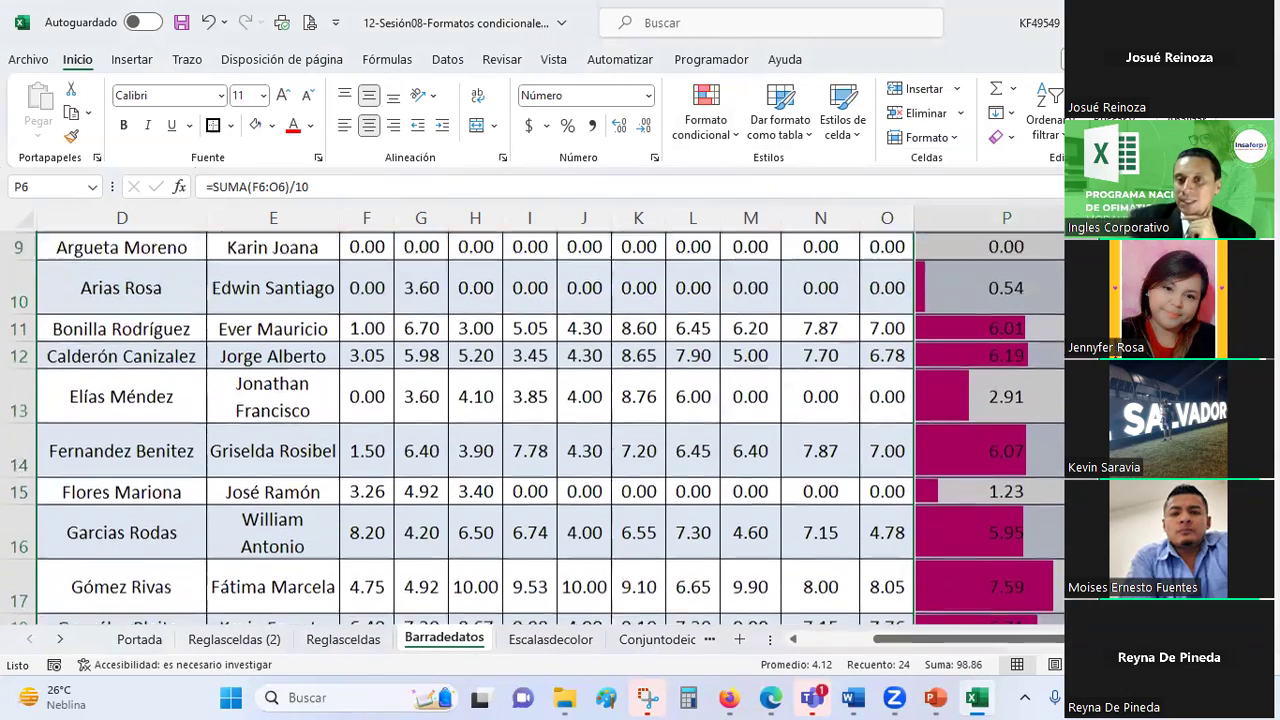
pyautogui.scroll(1, 550, 425)
pyautogui.scroll(1, 550, 425)
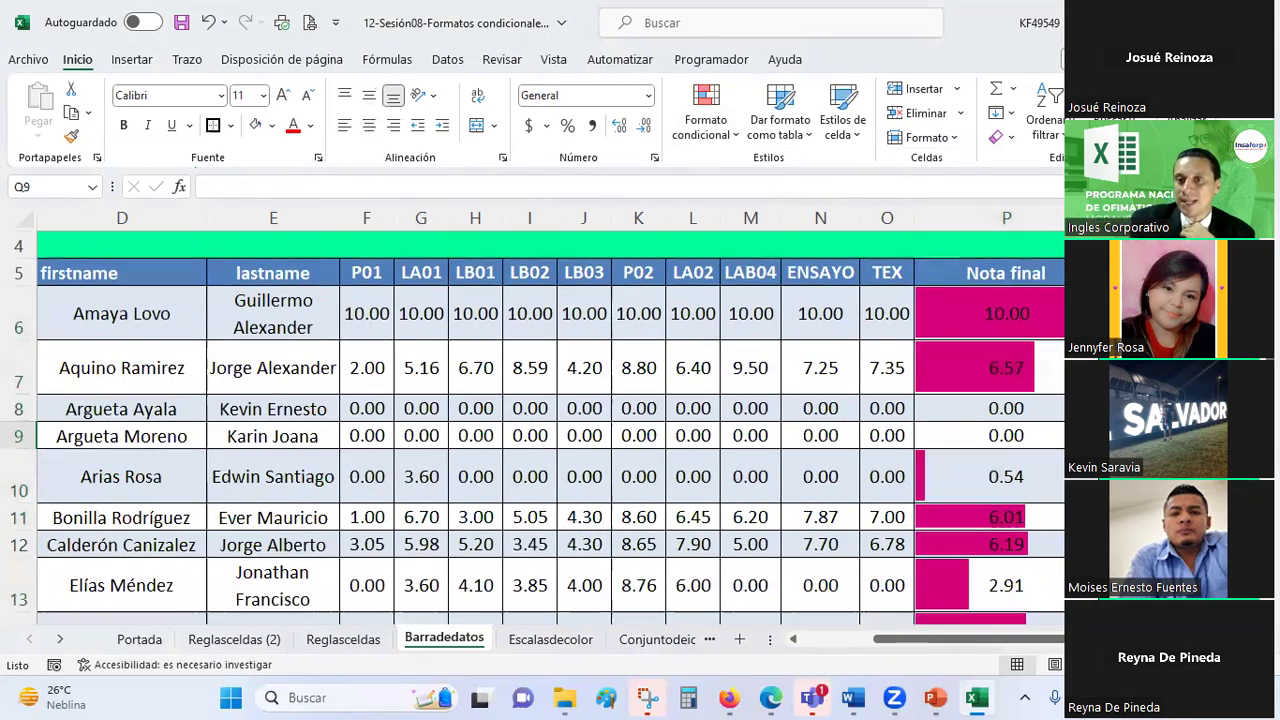
# - Inspect the formulas and values behind the final grades in P6, P7, P8 and P11 and the TEX grade in O11
pyautogui.click(979, 377)
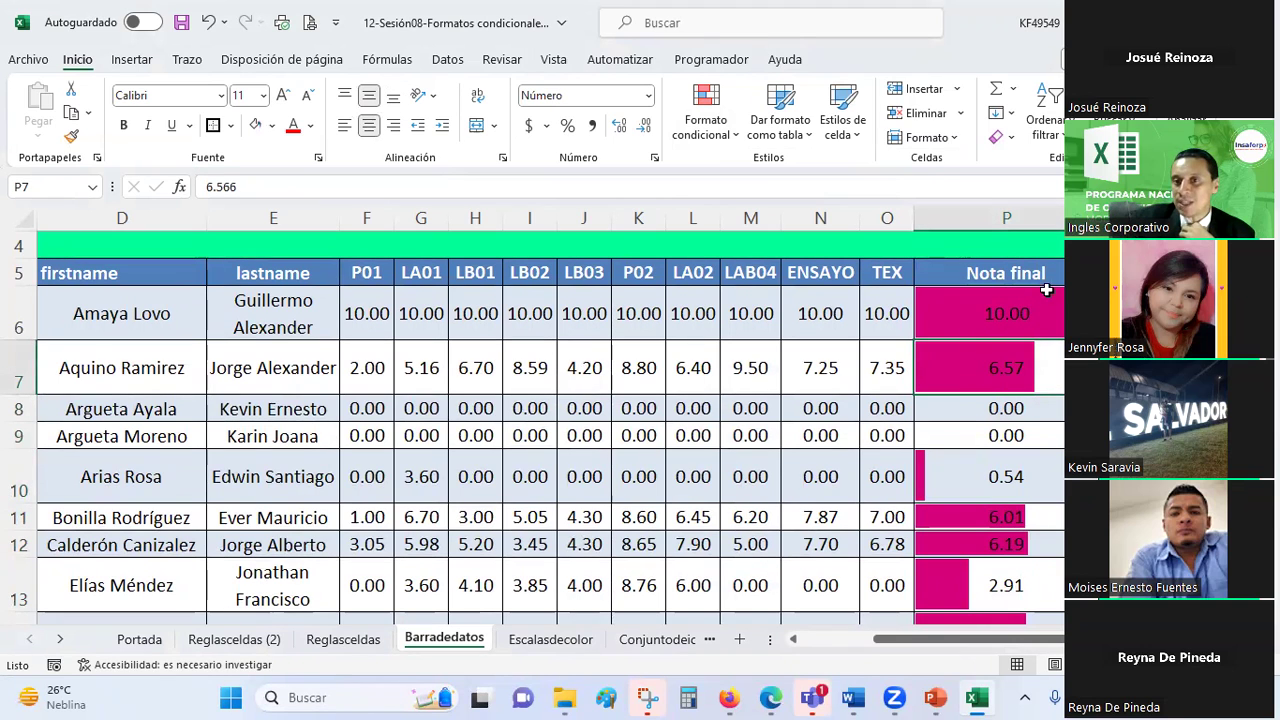
pyautogui.click(1130, 408)
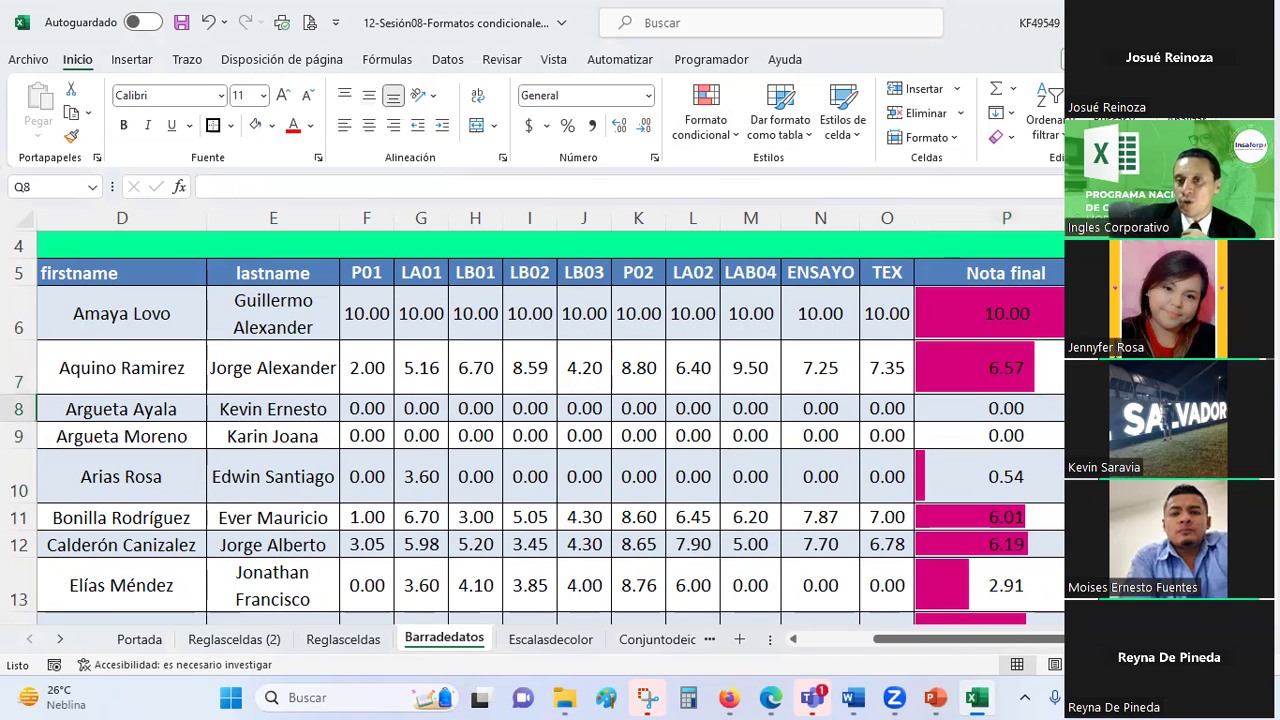
pyautogui.click(1039, 315)
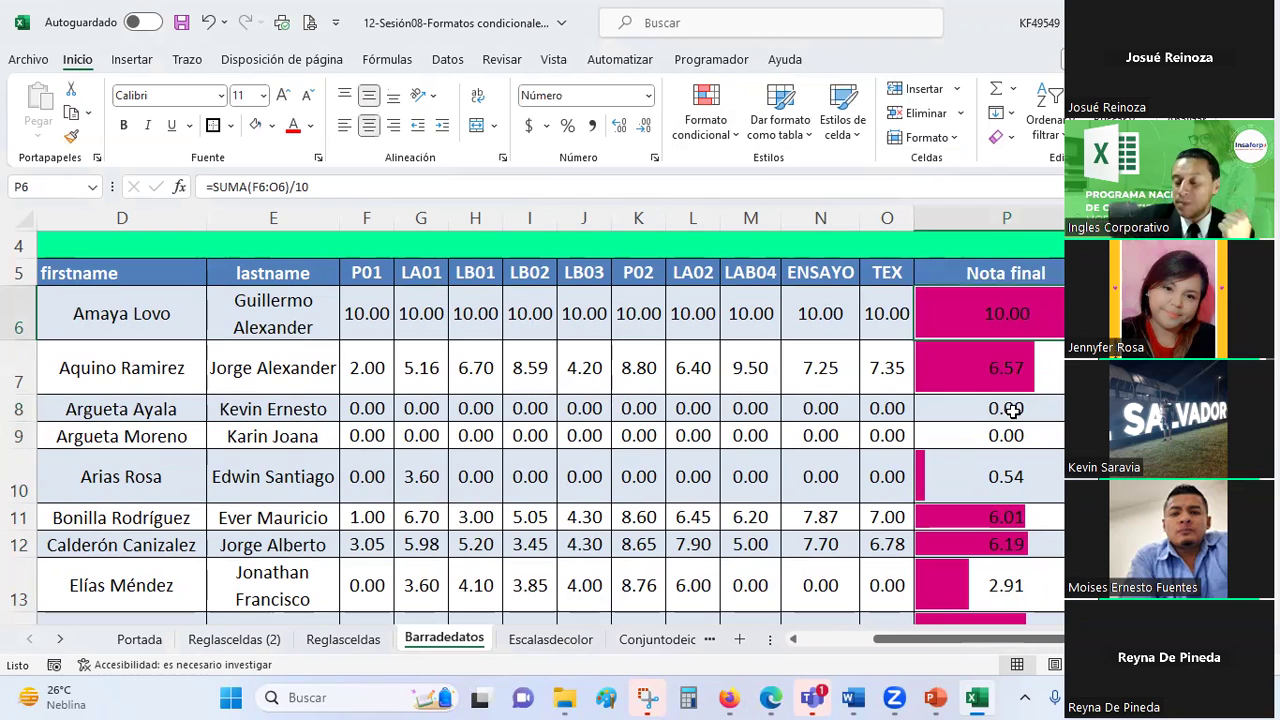
pyautogui.click(1013, 410)
pyautogui.scroll(-1, 1010, 403)
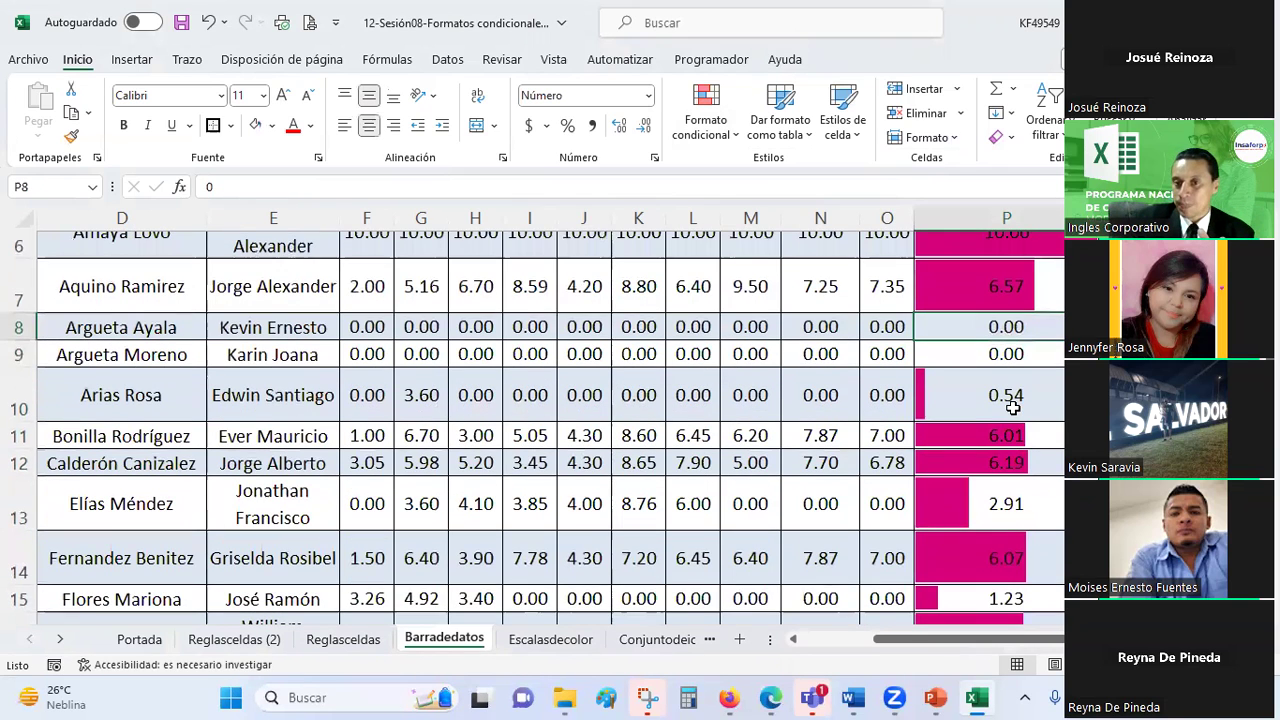
pyautogui.click(968, 445)
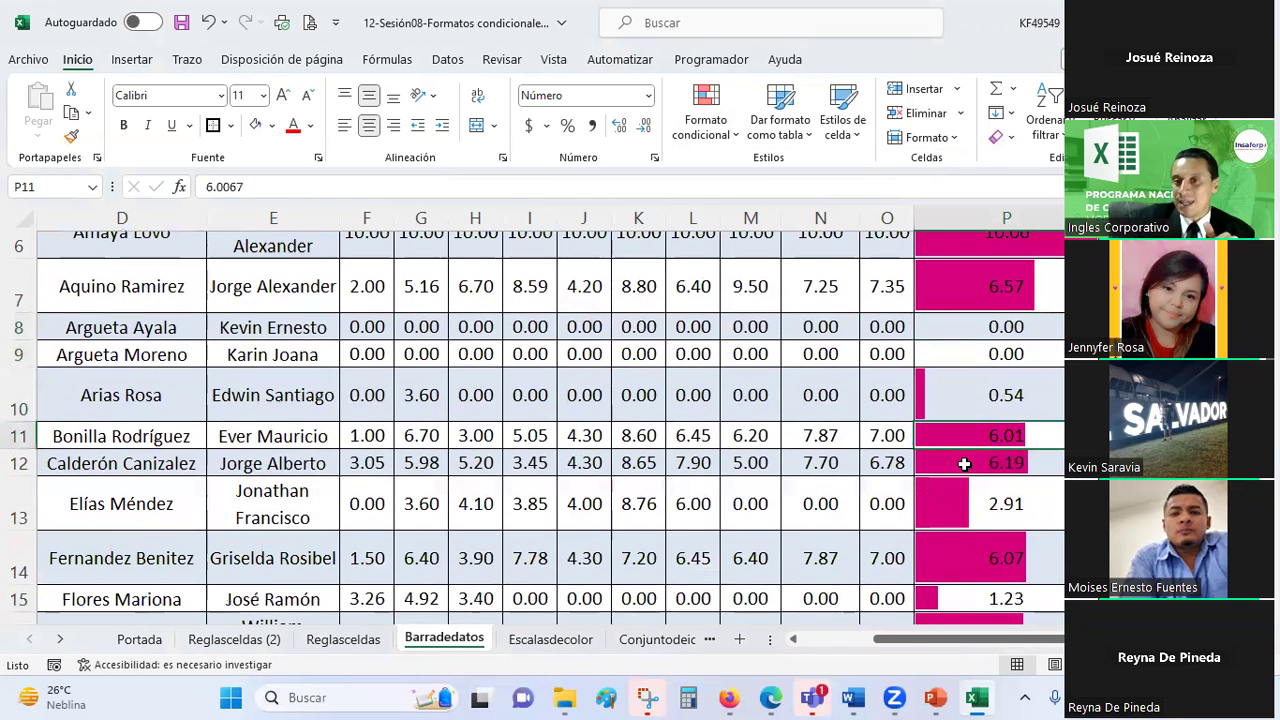
pyautogui.click(900, 439)
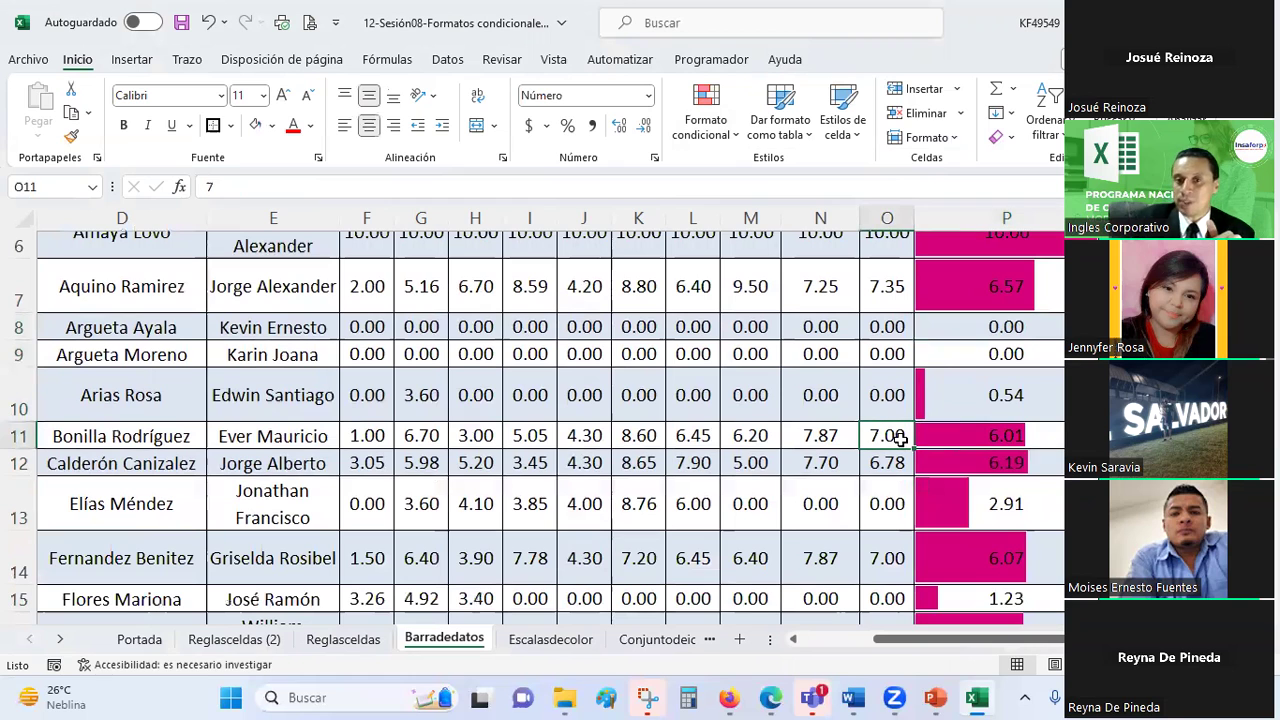
pyautogui.scroll(1, 900, 439)
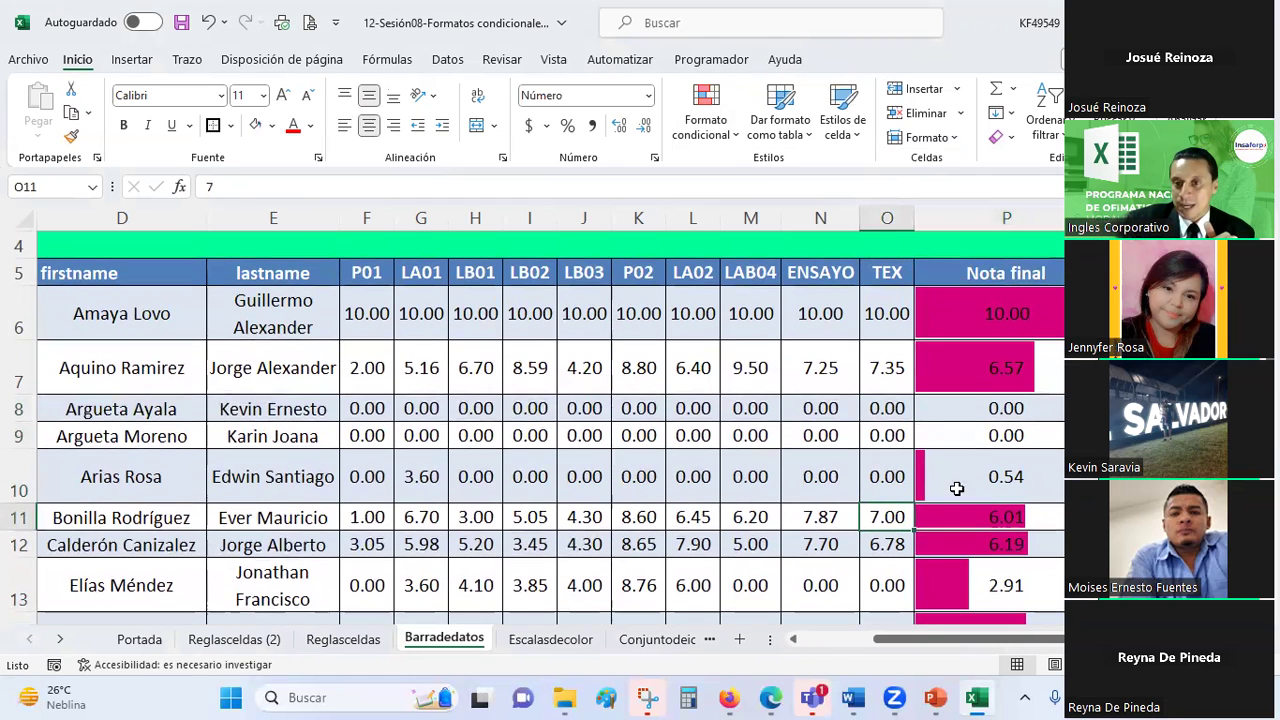
pyautogui.click(972, 518)
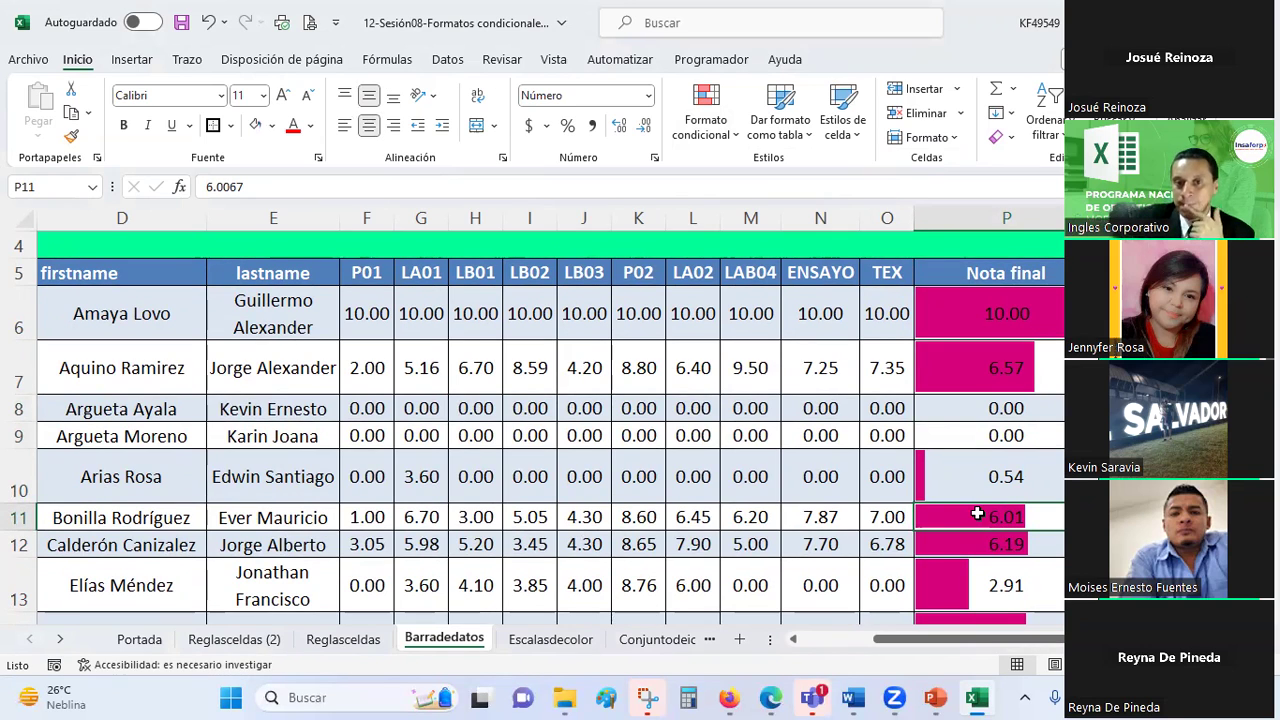
# - Enter trial grades 1 through 7 in P6, undoing an accidental overwrite of the Nota final header
pyautogui.click(1015, 326)
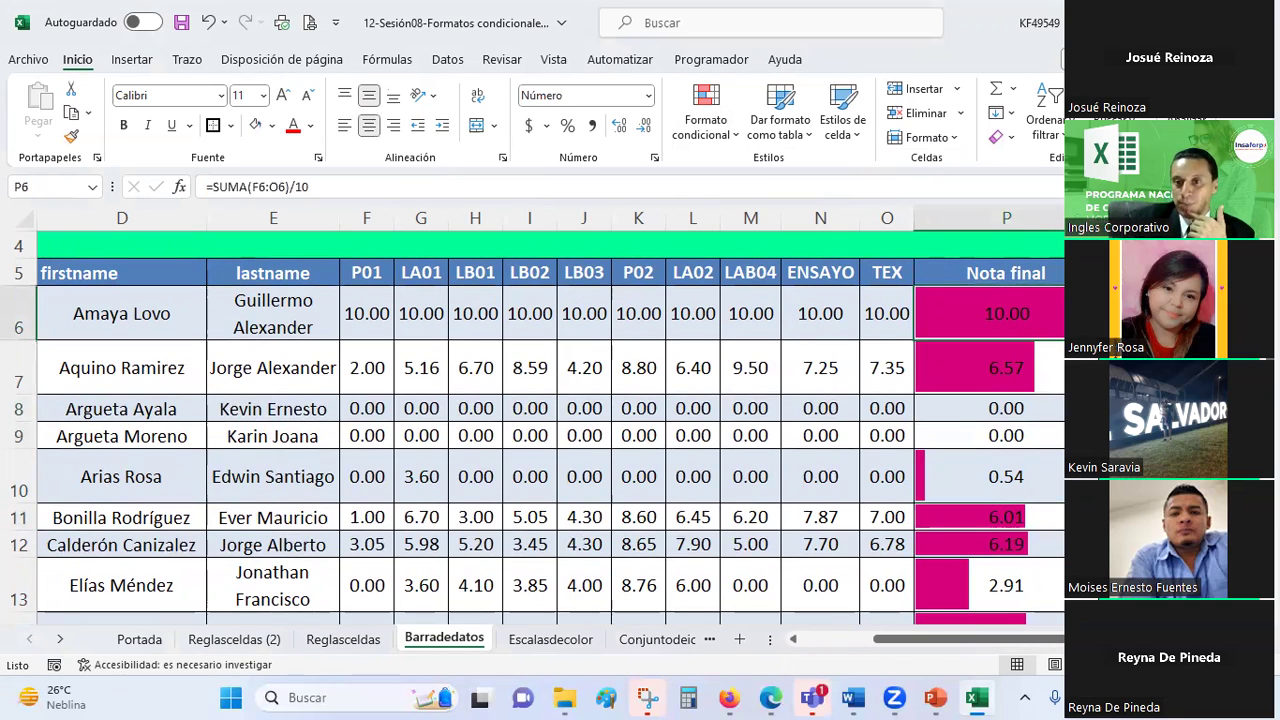
pyautogui.write('1')
pyautogui.press('Return')
pyautogui.press('Up')
pyautogui.write('2')
pyautogui.press('Return')
pyautogui.press('Up')
pyautogui.write('3')
pyautogui.press('Return')
pyautogui.press('Up')
pyautogui.write('4')
pyautogui.press('Return')
pyautogui.press('Up')
pyautogui.write('5')
pyautogui.press('Return')
pyautogui.press('Up')
pyautogui.write('6')
pyautogui.press('Return')
pyautogui.press('Up')
pyautogui.write('6')
pyautogui.press('Return')
pyautogui.press('Up')
pyautogui.write('7')
pyautogui.press('Up')
pyautogui.write('8')
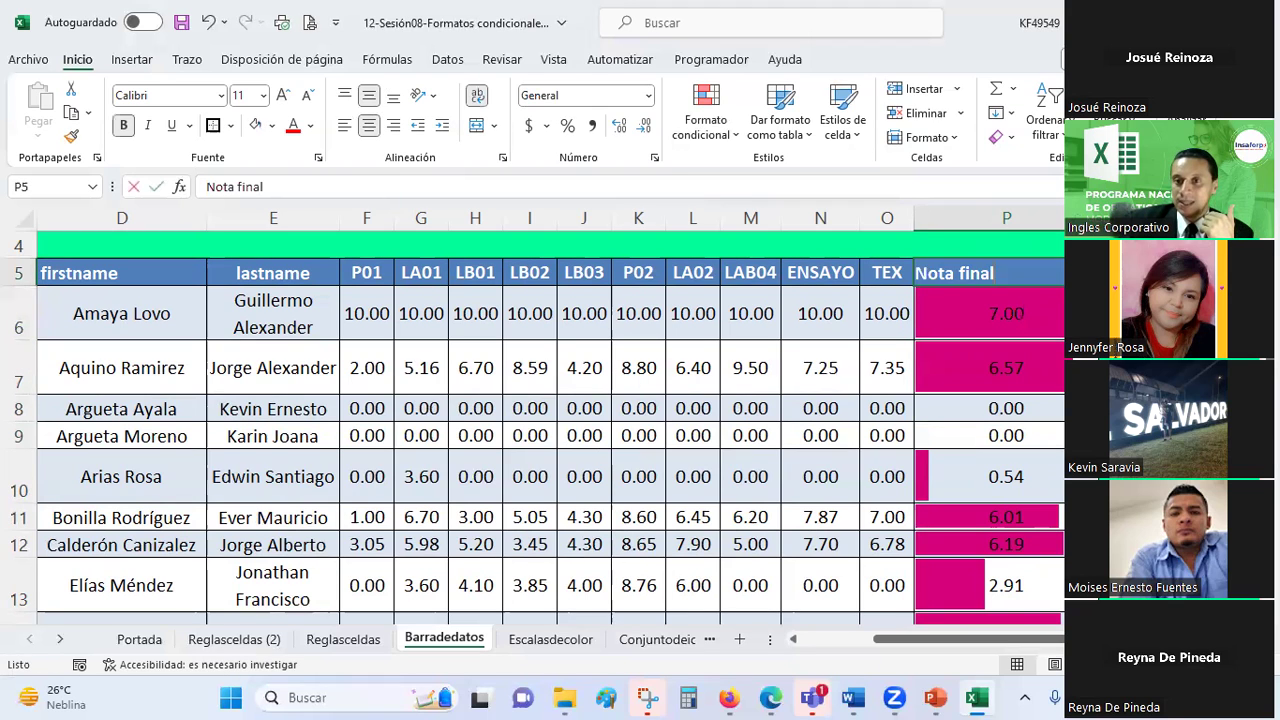
pyautogui.press('Return')
pyautogui.hotkey('ctrl', 'z')
pyautogui.press('Down')
# - Try 8 and 9 as trial grades in P6, leaving it at 8.00
pyautogui.write('8')
pyautogui.press('Return')
pyautogui.click(1006, 313)
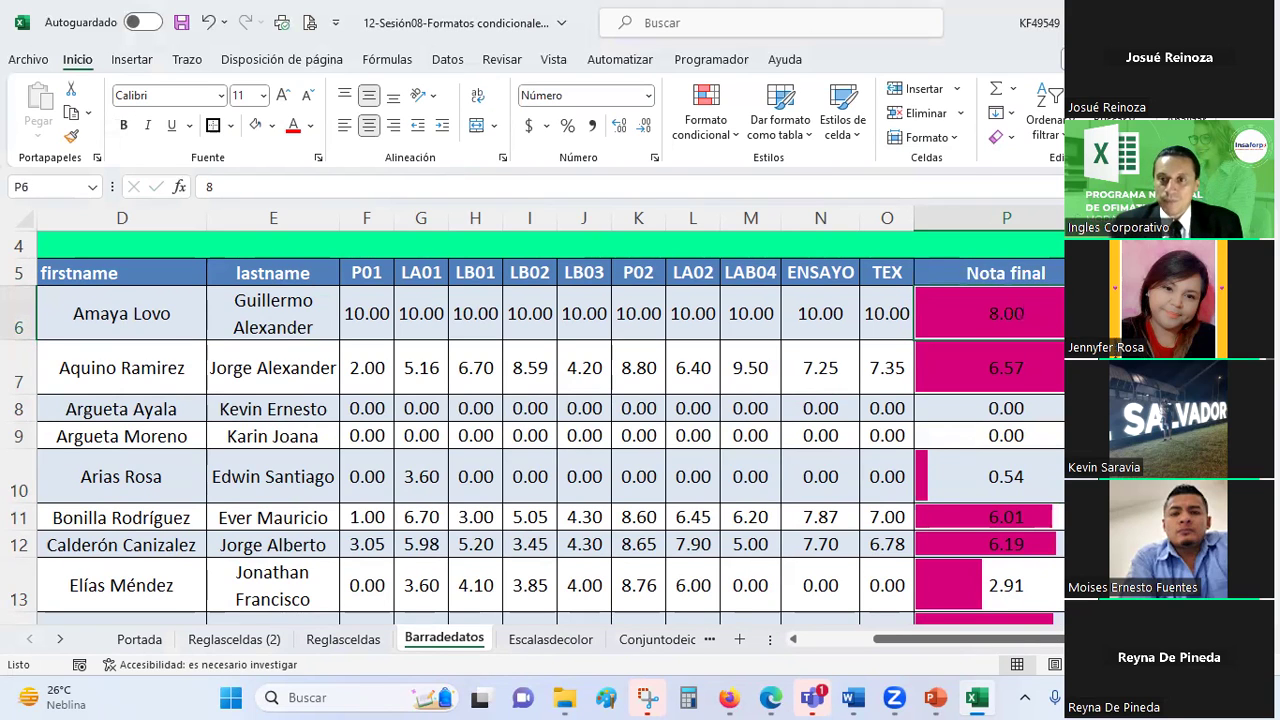
pyautogui.write('9')
pyautogui.press('Return')
pyautogui.write('10')
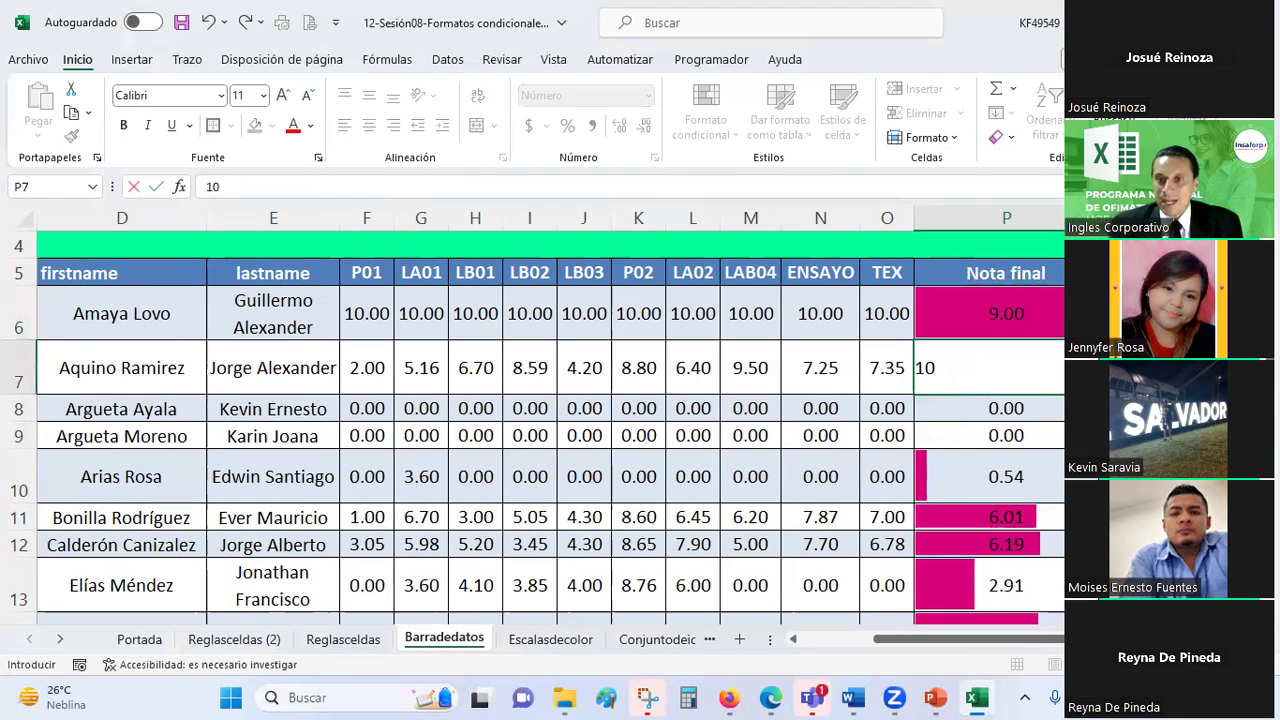
pyautogui.press('Escape')
pyautogui.click(1006, 313)
pyautogui.write('8')
pyautogui.press('Escape')
pyautogui.write('8')
pyautogui.press('Return')
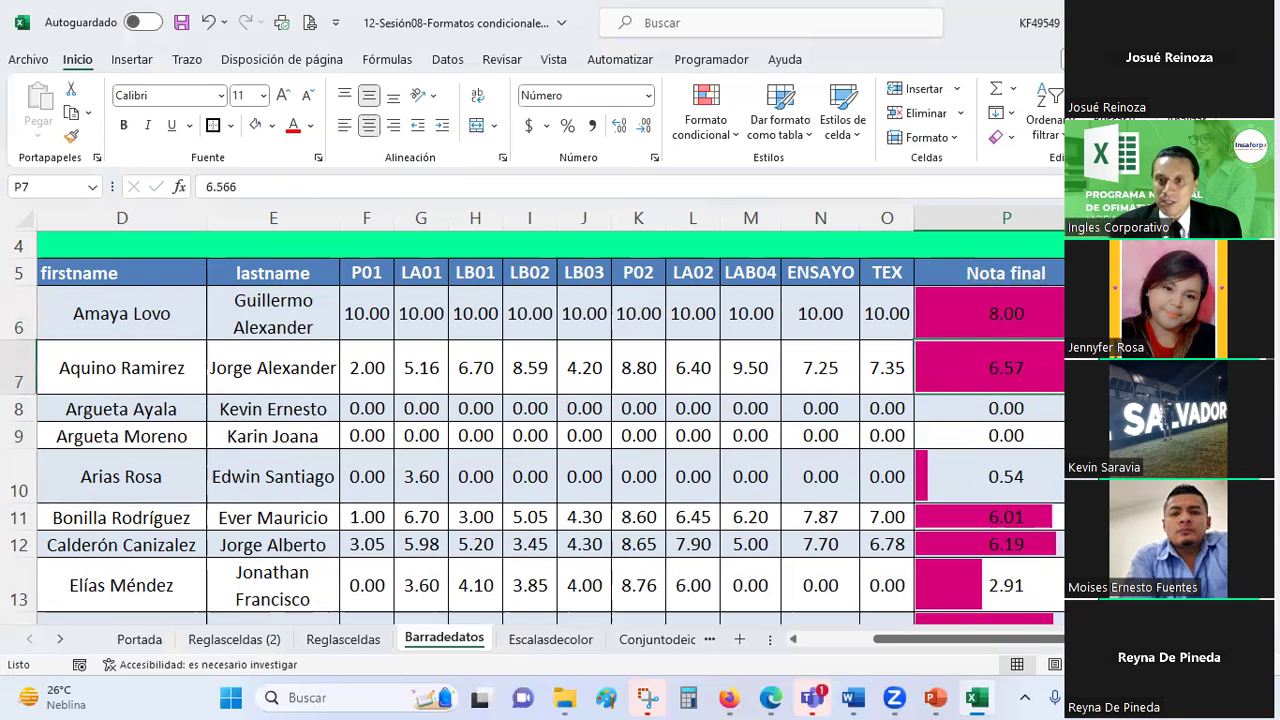
pyautogui.click(1006, 313)
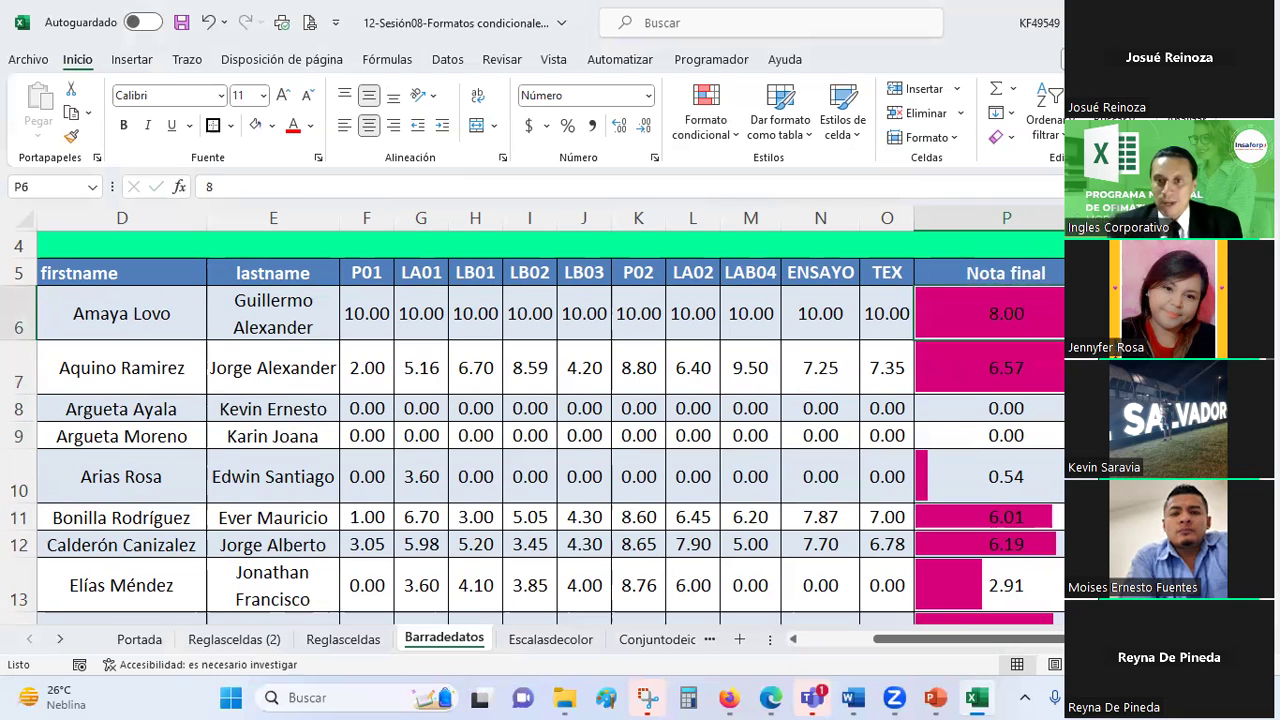
# - Set P6 to =+O6 and fill the formula down the Nota final column to P29
pyautogui.write('+')
pyautogui.click(887, 313)
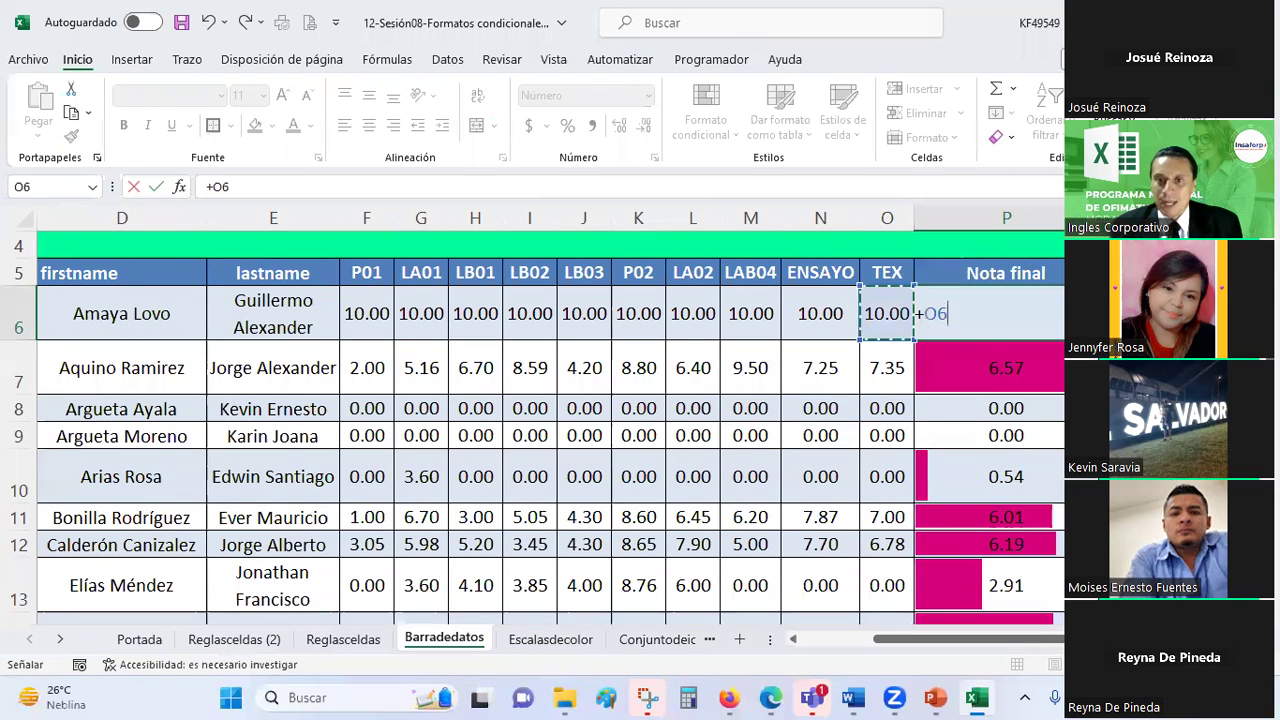
pyautogui.press('Return')
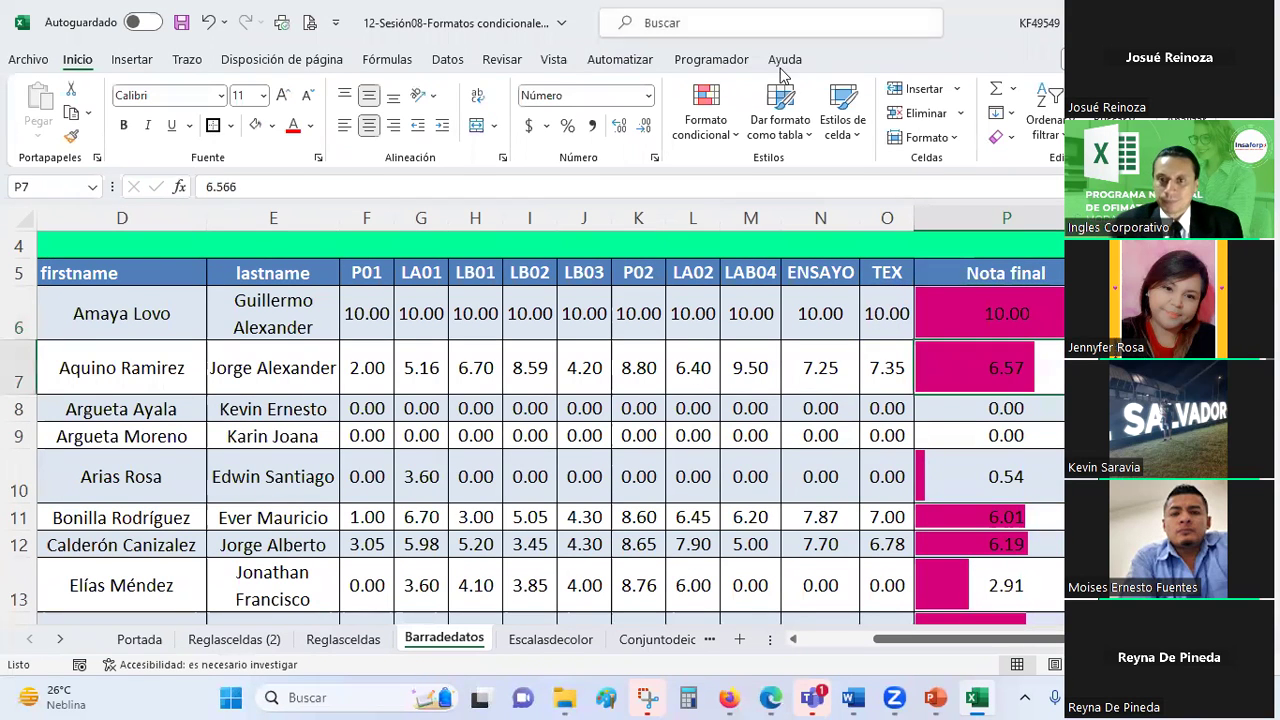
pyautogui.click(1050, 320)
pyautogui.moveTo(1062, 340); pyautogui.dragTo(1062, 625)
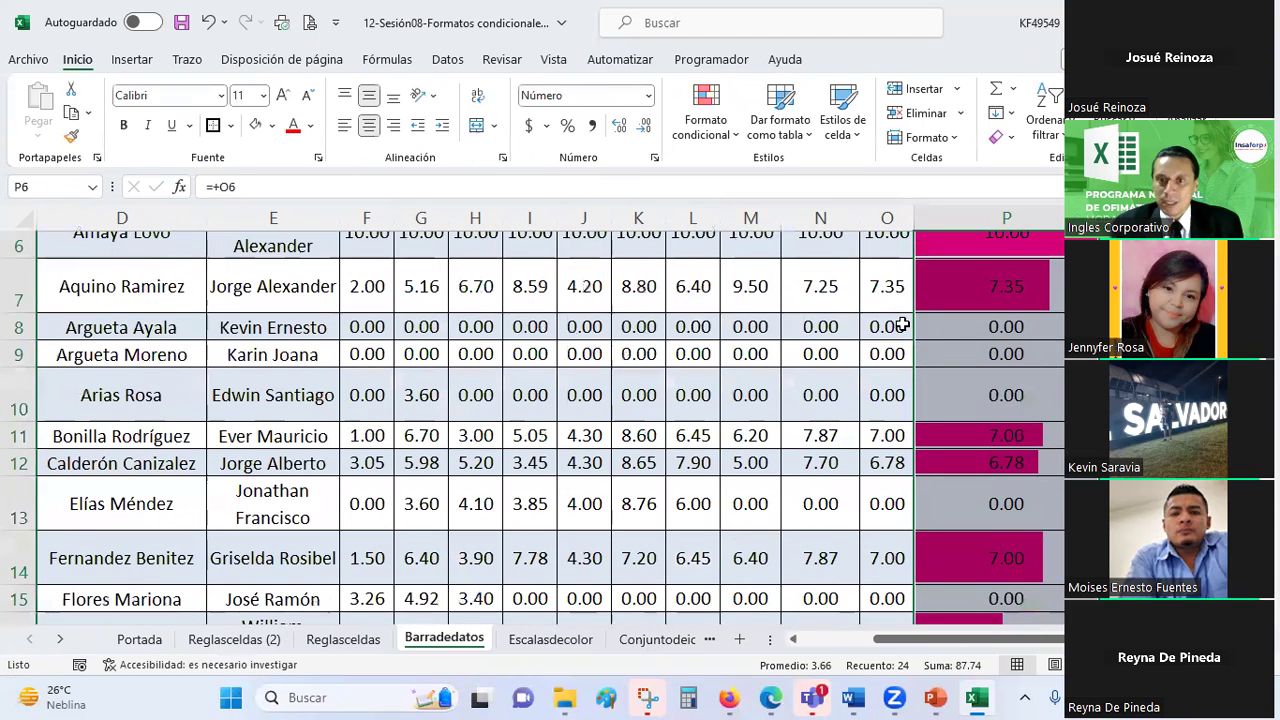
# - Try TEX grades 1 to 4 in O8 and 2 in O9, ending with 4.00 in O8
pyautogui.click(900, 326)
pyautogui.write('1')
pyautogui.press('Return')
pyautogui.write('2')
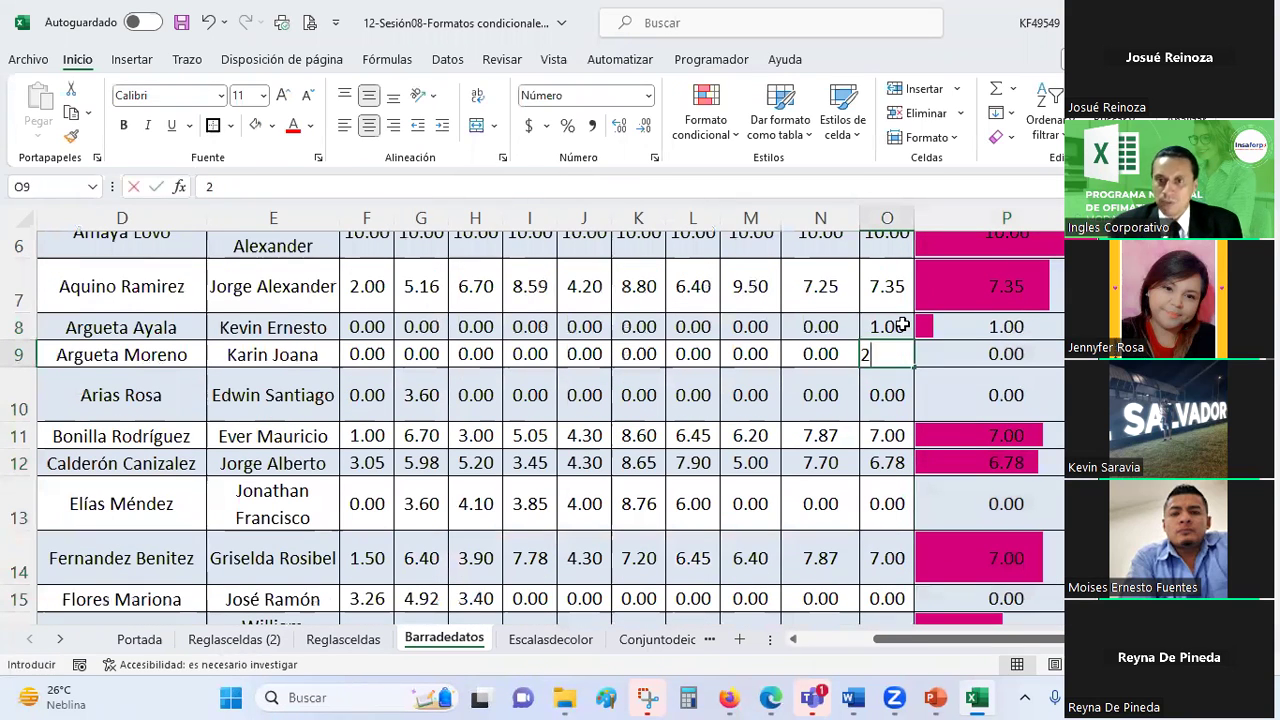
pyautogui.press('Return')
pyautogui.press('Up')
pyautogui.click(902, 325)
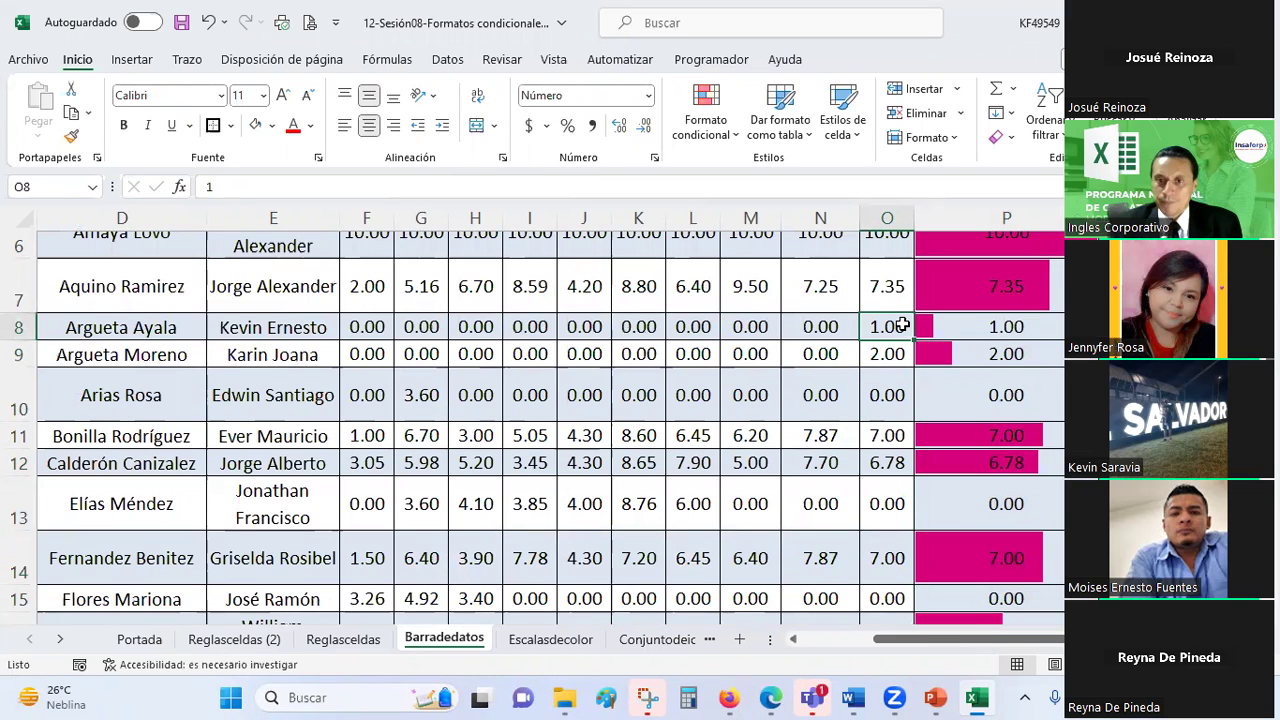
pyautogui.write('2')
pyautogui.press('Return')
pyautogui.click(902, 325)
pyautogui.write('3')
pyautogui.press('Return')
pyautogui.click(902, 325)
pyautogui.write('4')
pyautogui.press('Return')
pyautogui.click(902, 325)
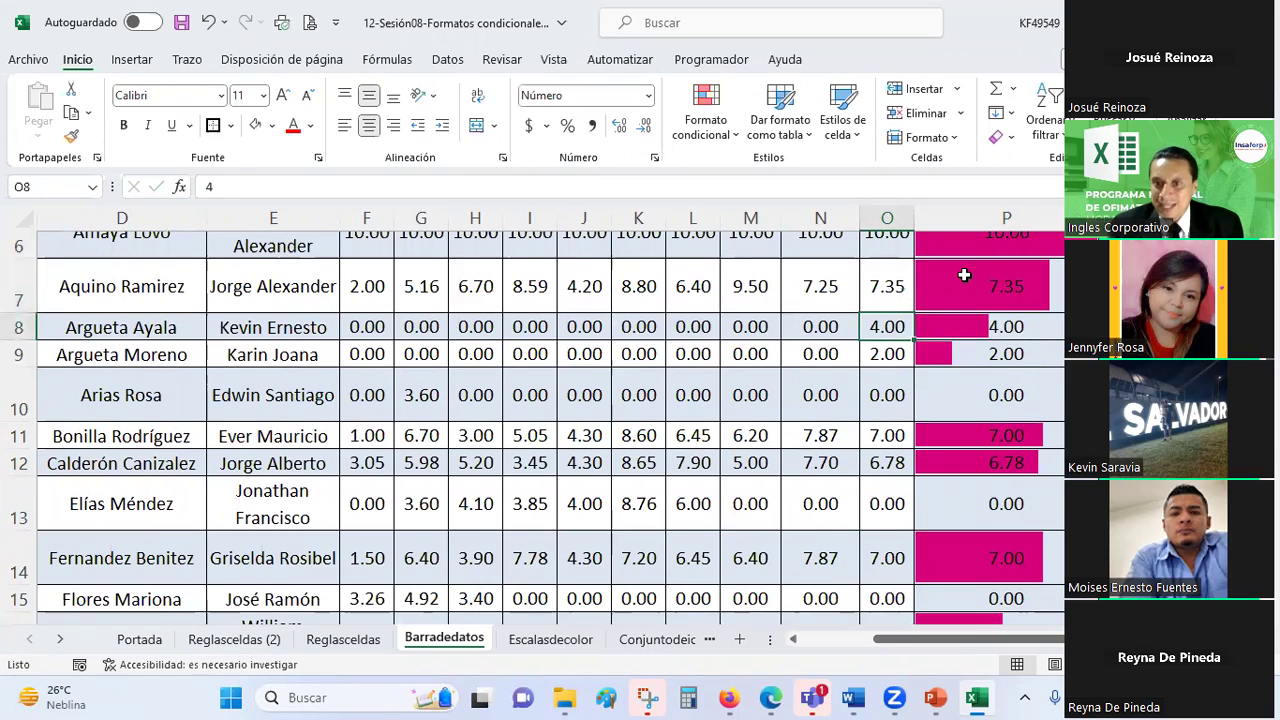
# - Select the Nota final grade cells and open Conditional Formatting
pyautogui.scroll(1, 963, 274)
pyautogui.moveTo(964, 312)
pyautogui.mouseDown()
pyautogui.moveTo(966, 697)
pyautogui.moveTo(1003, 497)
pyautogui.mouseUp()
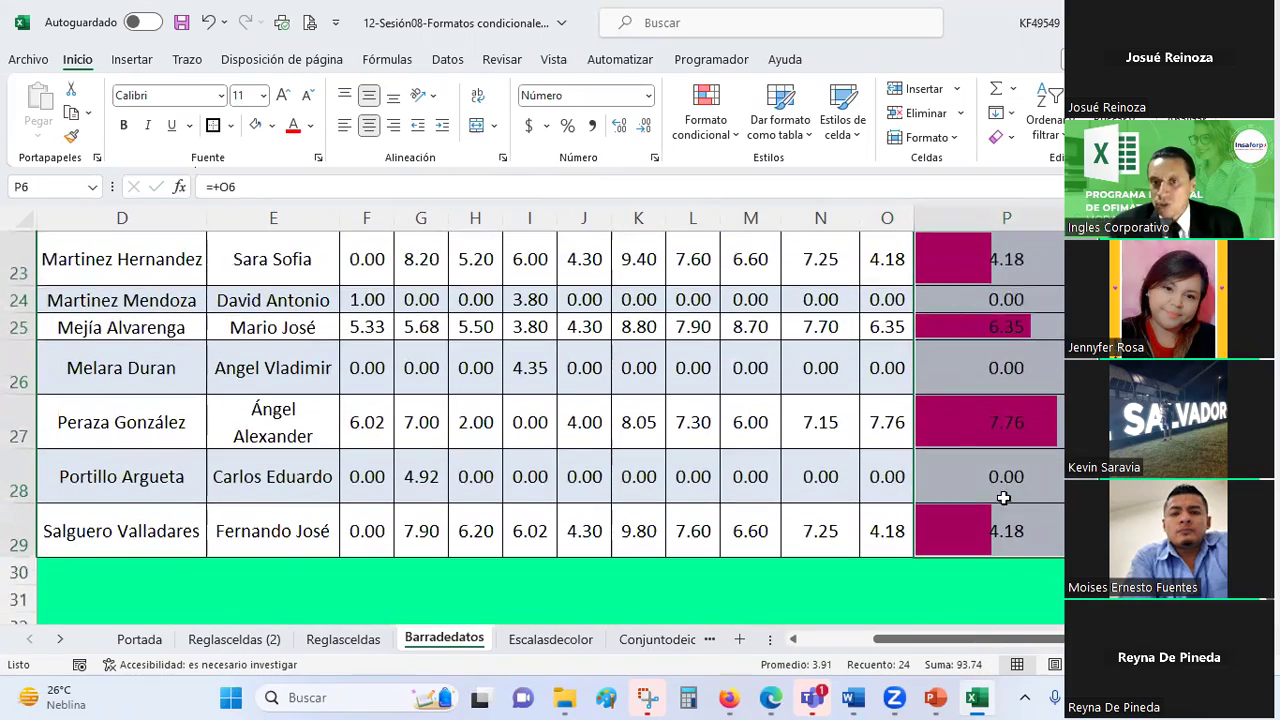
pyautogui.scroll(3, 768, 232)
pyautogui.scroll(1, 768, 230)
pyautogui.scroll(2, 770, 228)
pyautogui.scroll(2, 775, 226)
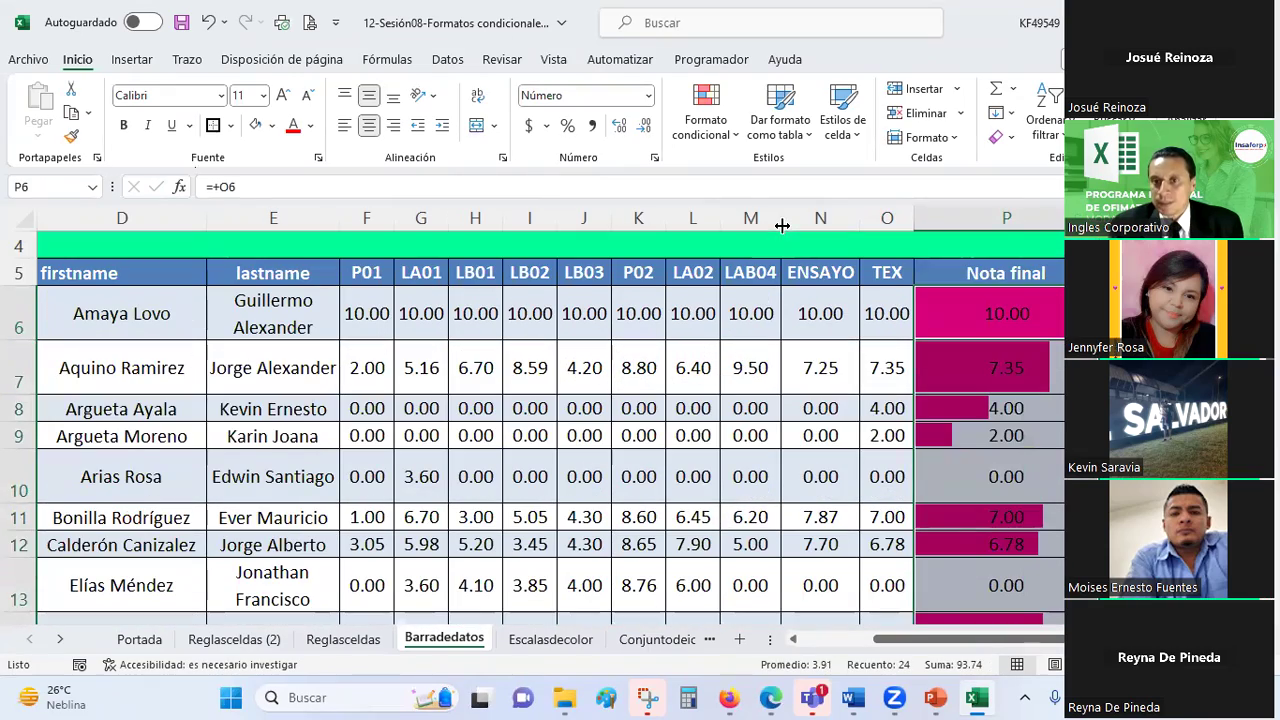
pyautogui.click(720, 112)
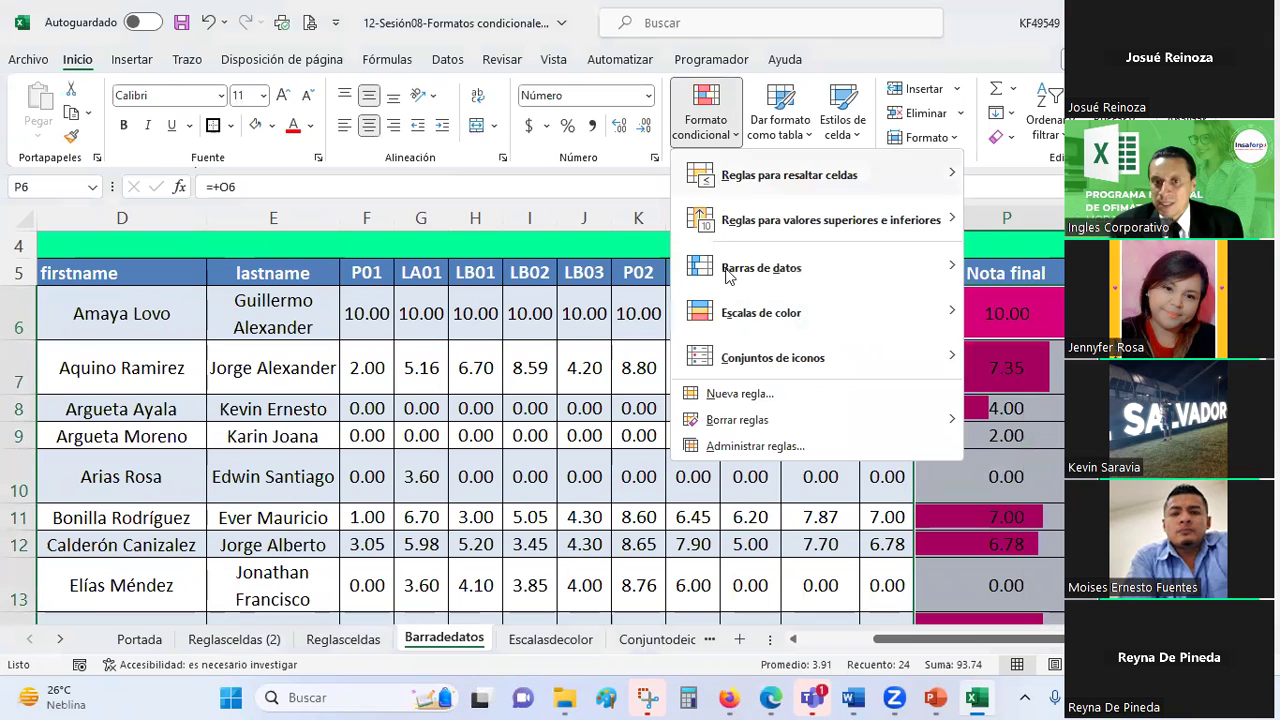
# - In the data bar rule, set shortest bar to Number 0 and longest bar to Number 10
pyautogui.click(753, 447)
pyautogui.doubleClick(124, 336)
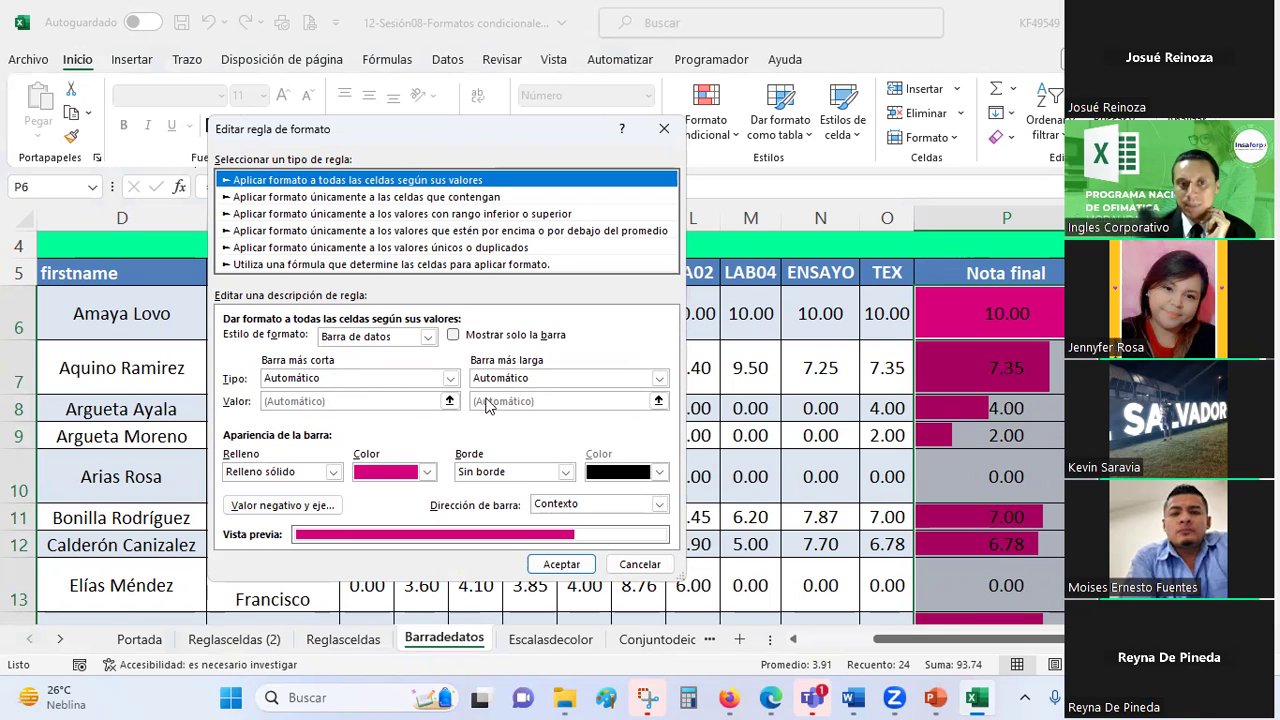
pyautogui.click(449, 380)
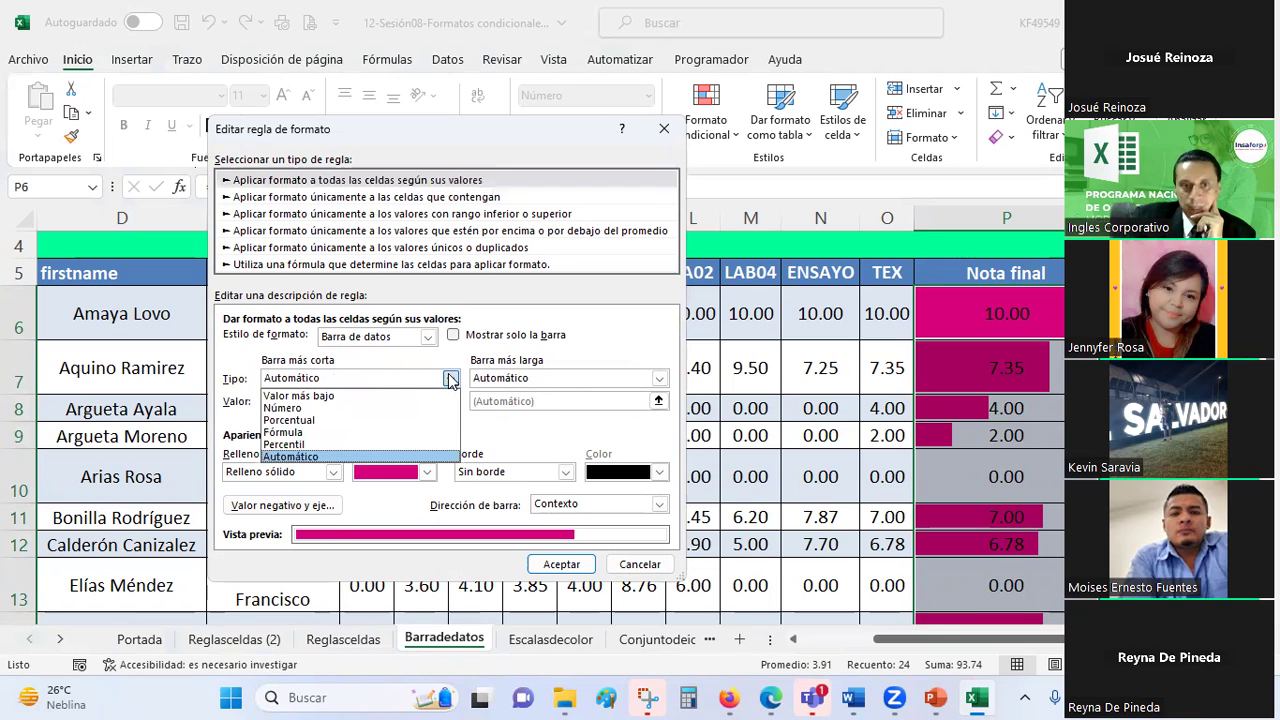
pyautogui.click(301, 410)
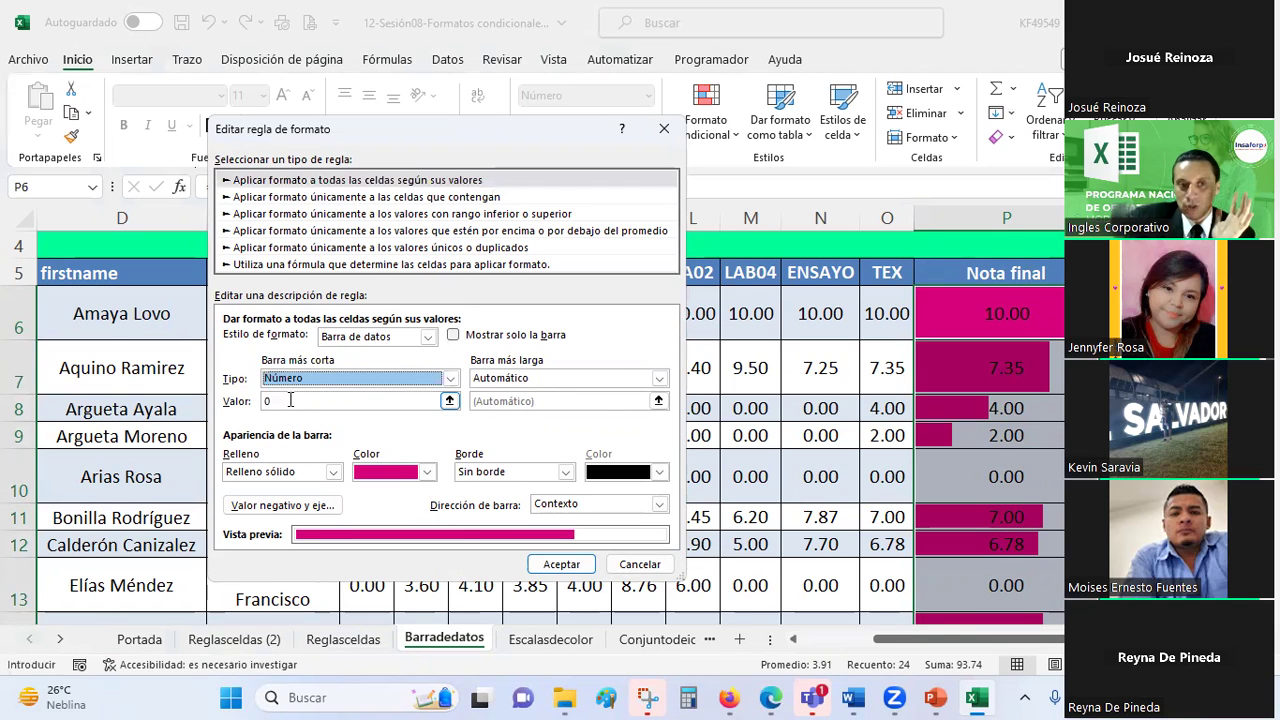
pyautogui.click(659, 378)
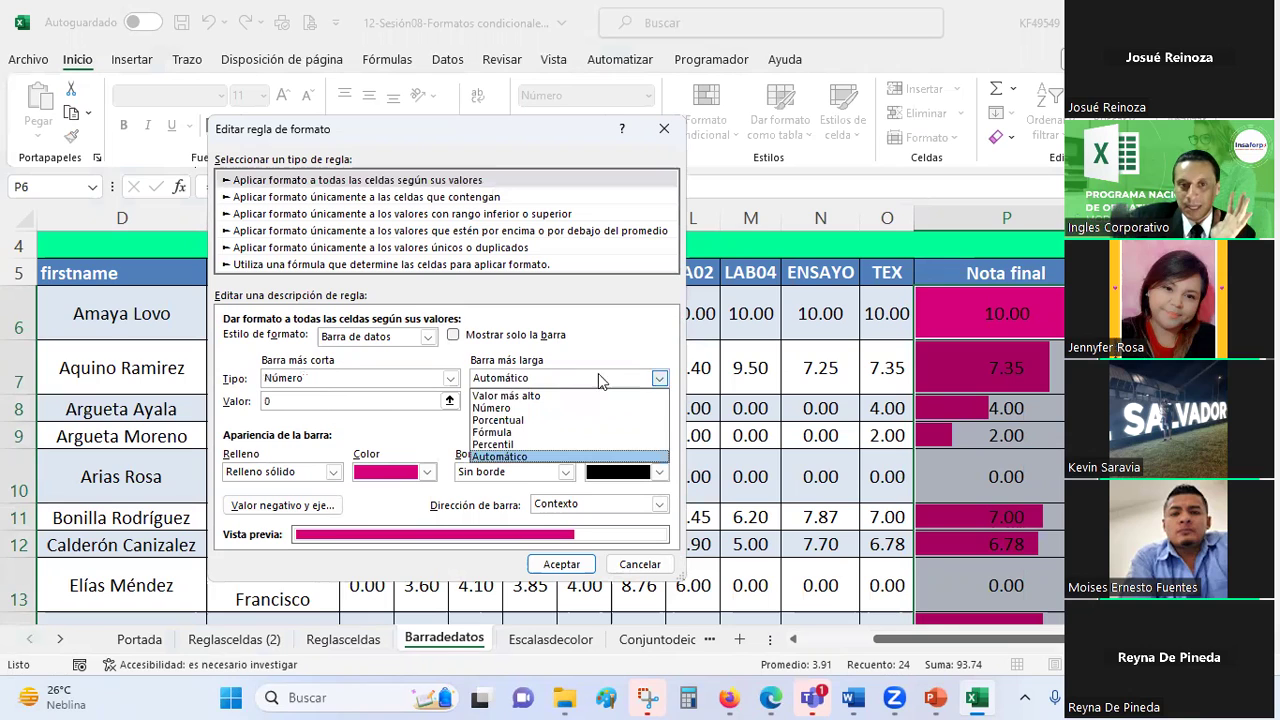
pyautogui.click(516, 412)
pyautogui.click(519, 401)
pyautogui.press('BackSpace')
pyautogui.write('10')
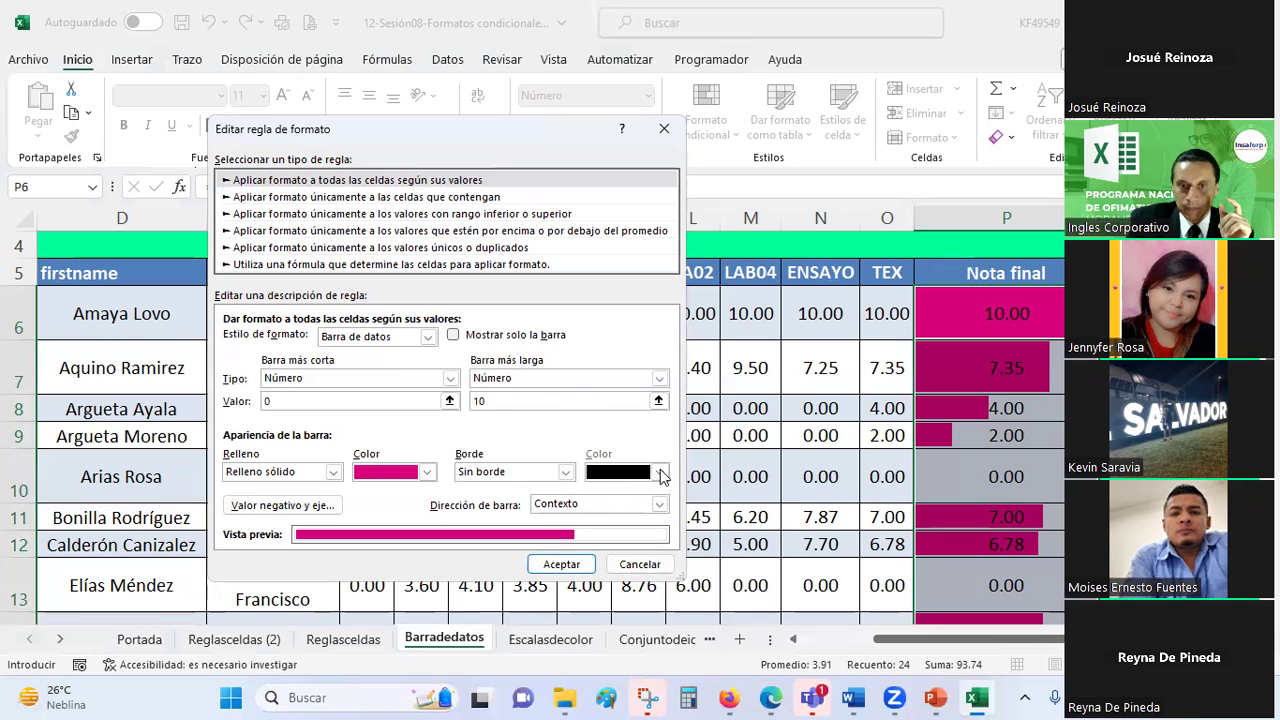
# - Give the bars a solid purple border, keep Contexto direction, and apply the rule
pyautogui.click(566, 473)
pyautogui.click(522, 504)
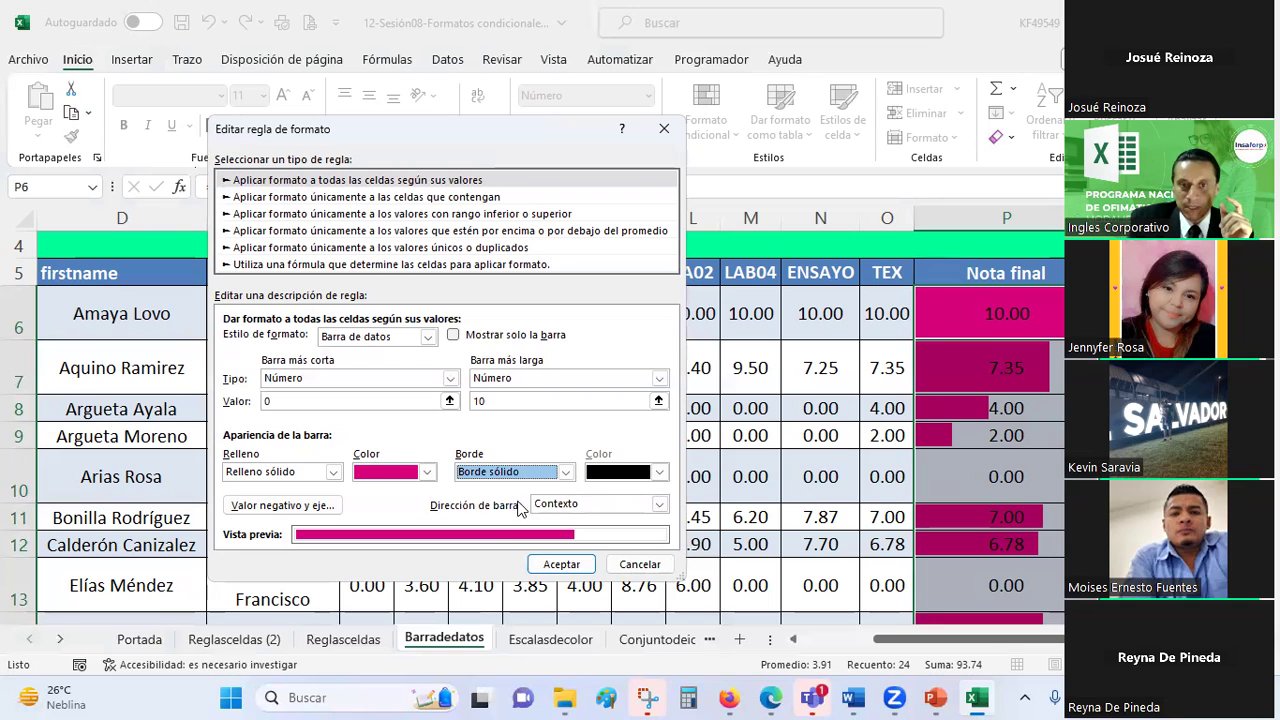
pyautogui.click(660, 473)
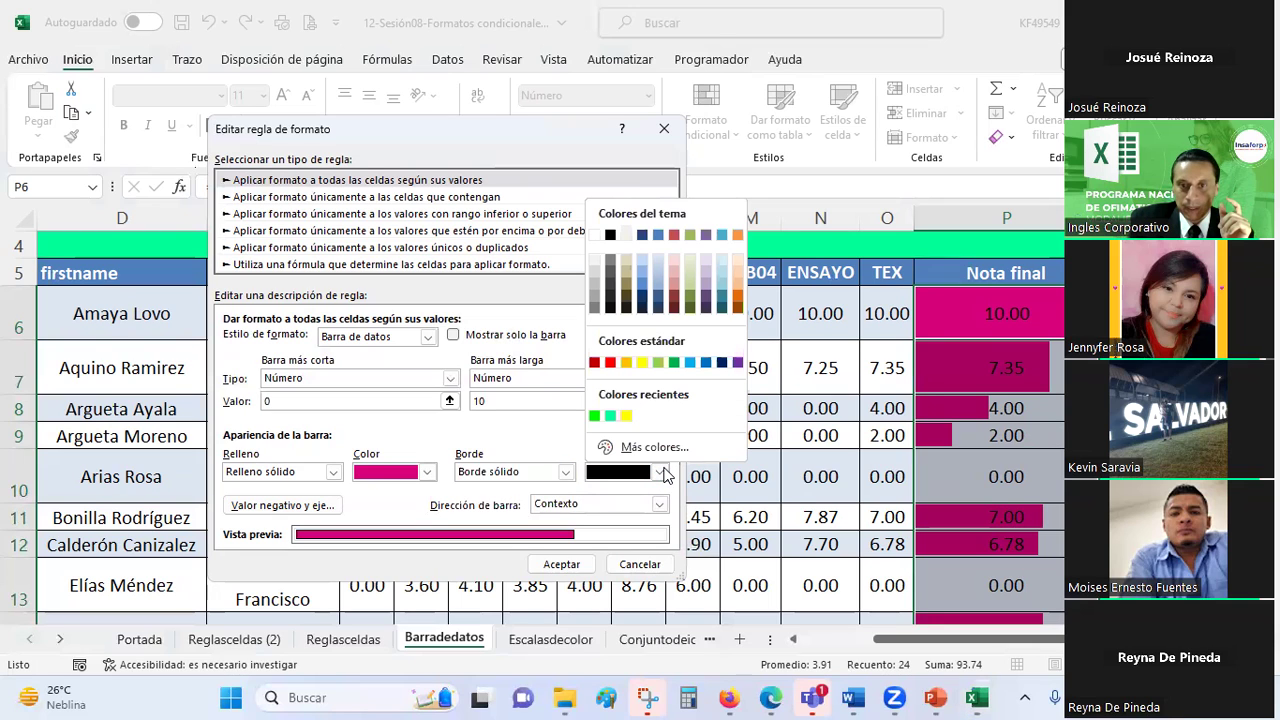
pyautogui.click(642, 362)
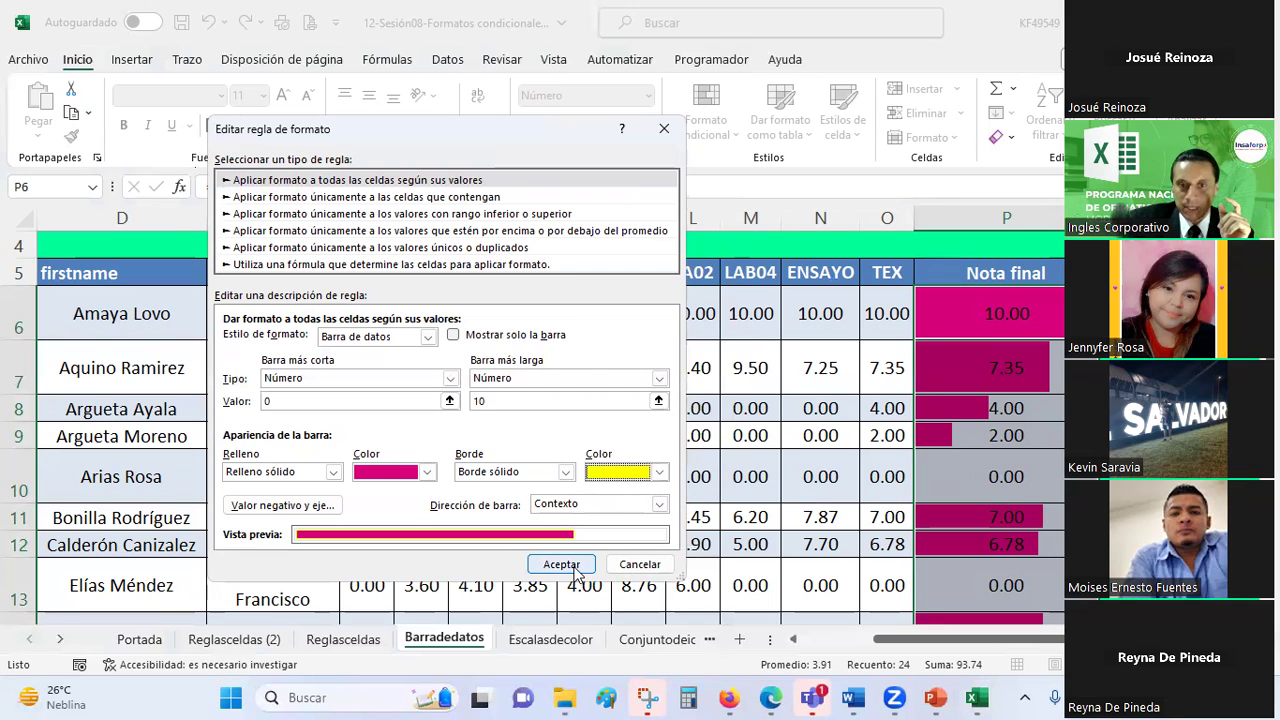
pyautogui.click(660, 473)
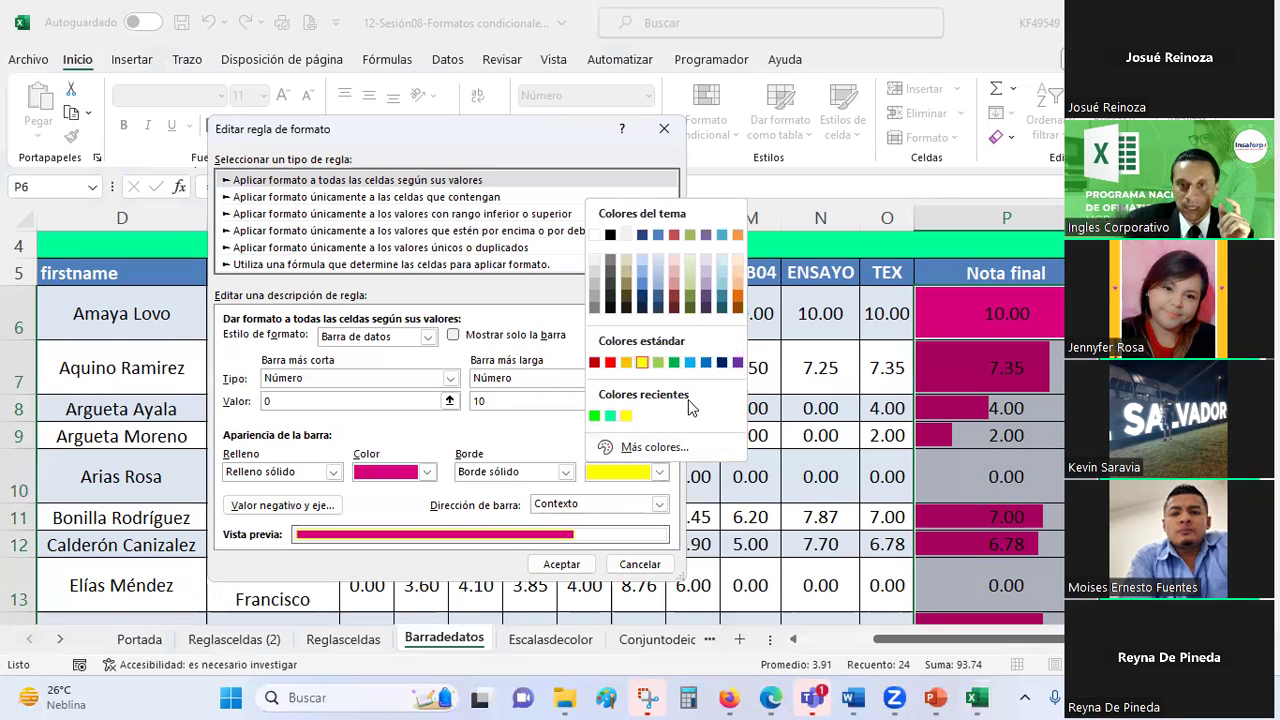
pyautogui.click(738, 363)
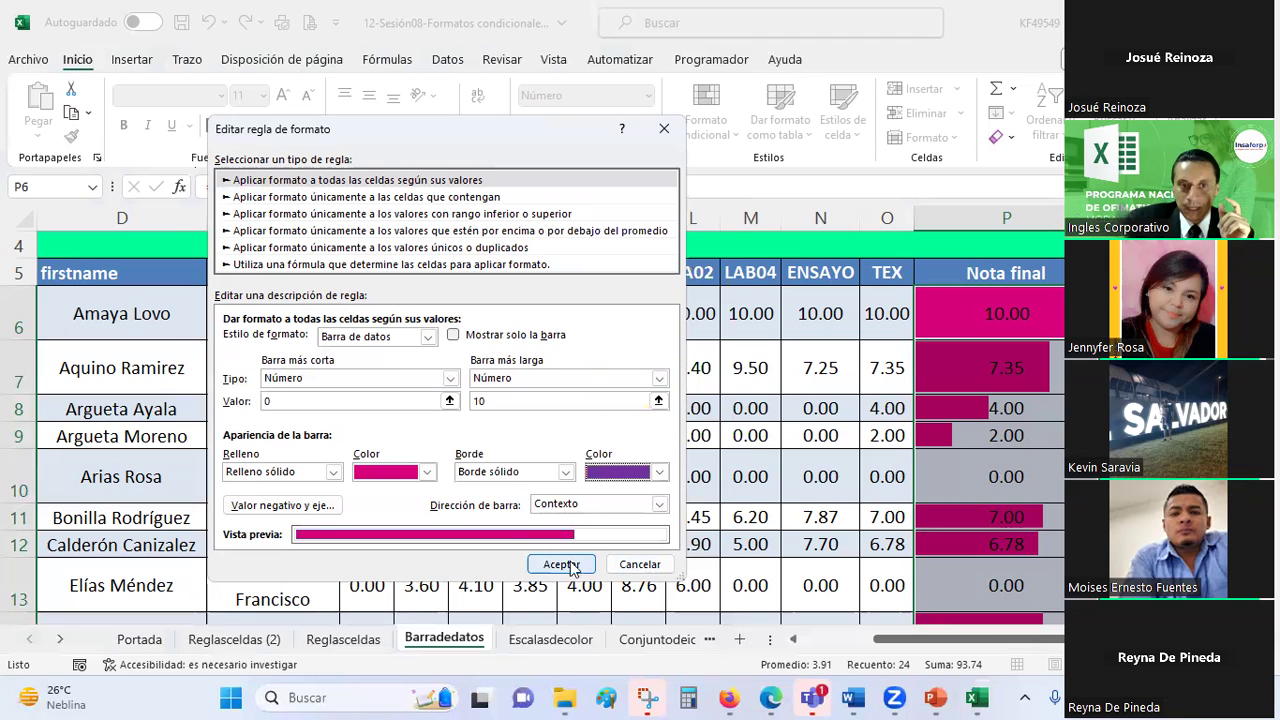
pyautogui.click(655, 504)
pyautogui.click(566, 518)
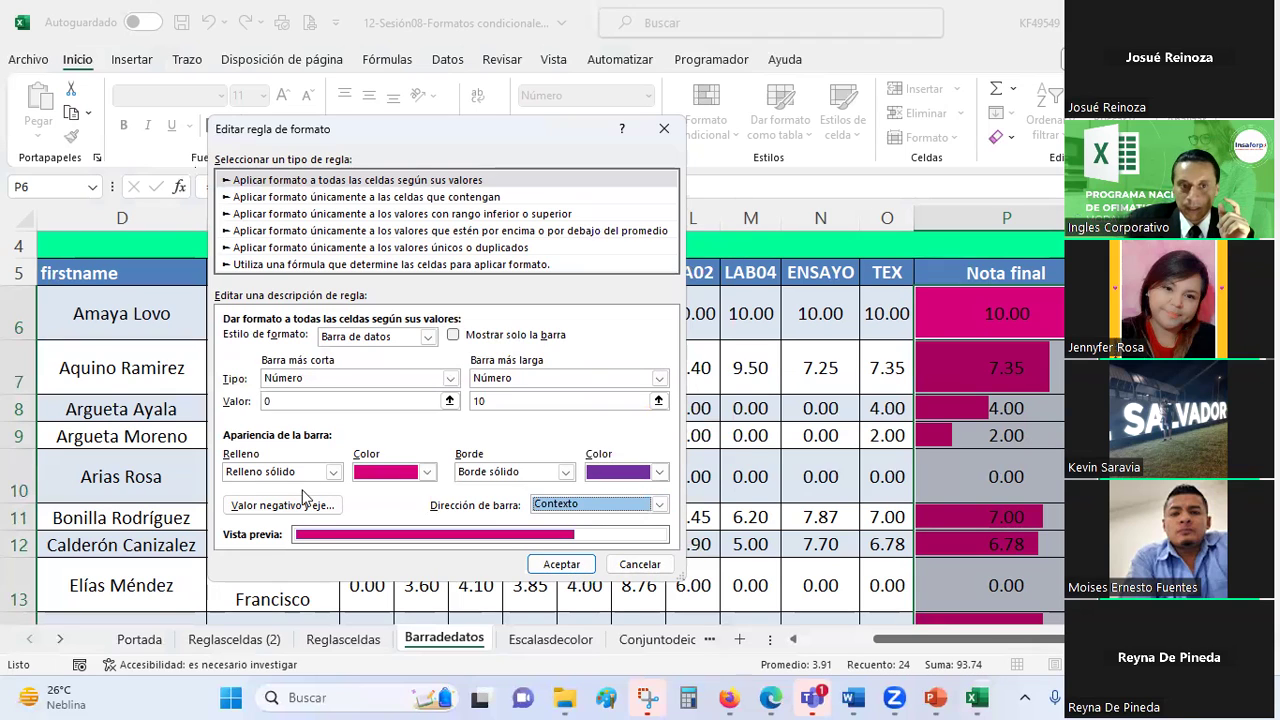
pyautogui.click(659, 504)
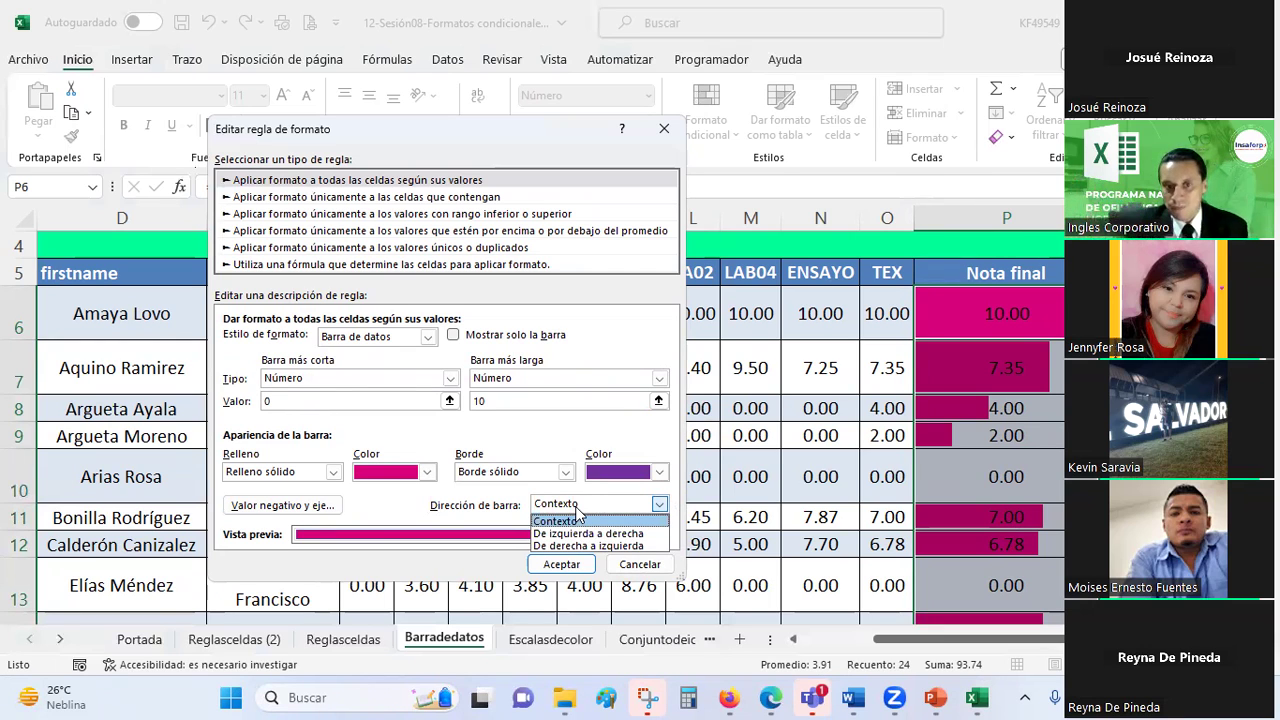
pyautogui.click(577, 449)
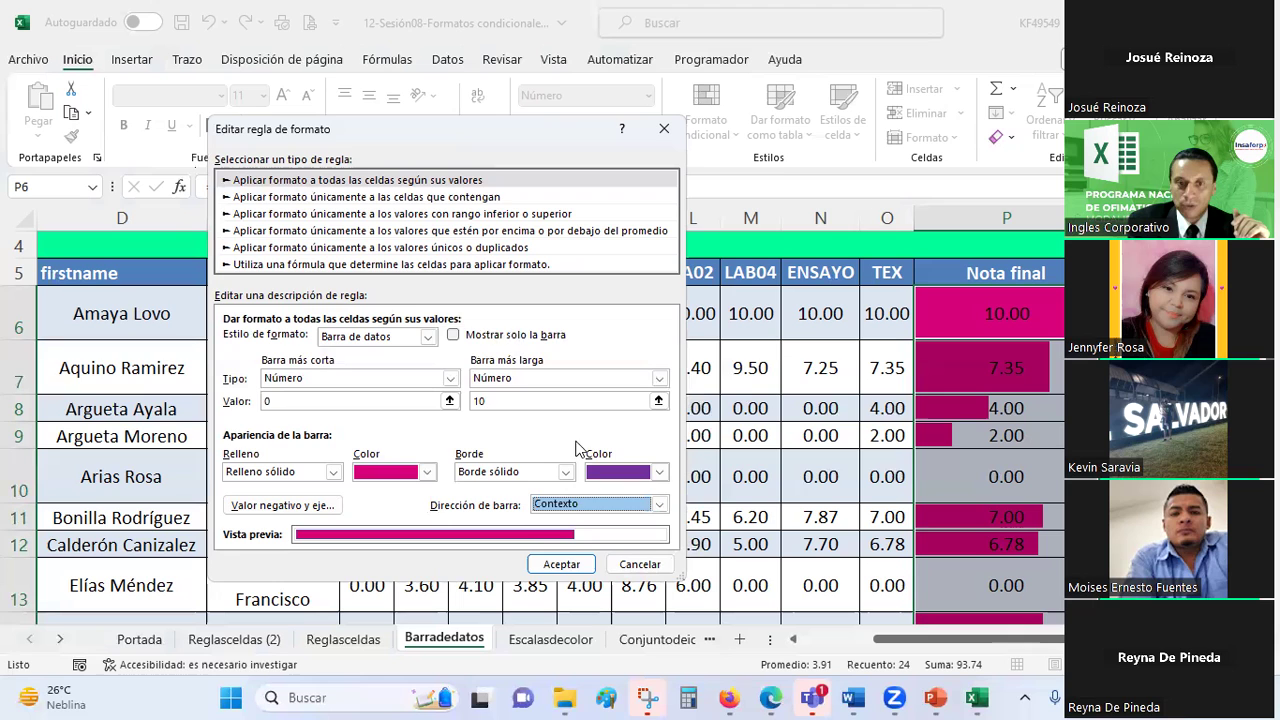
pyautogui.click(561, 564)
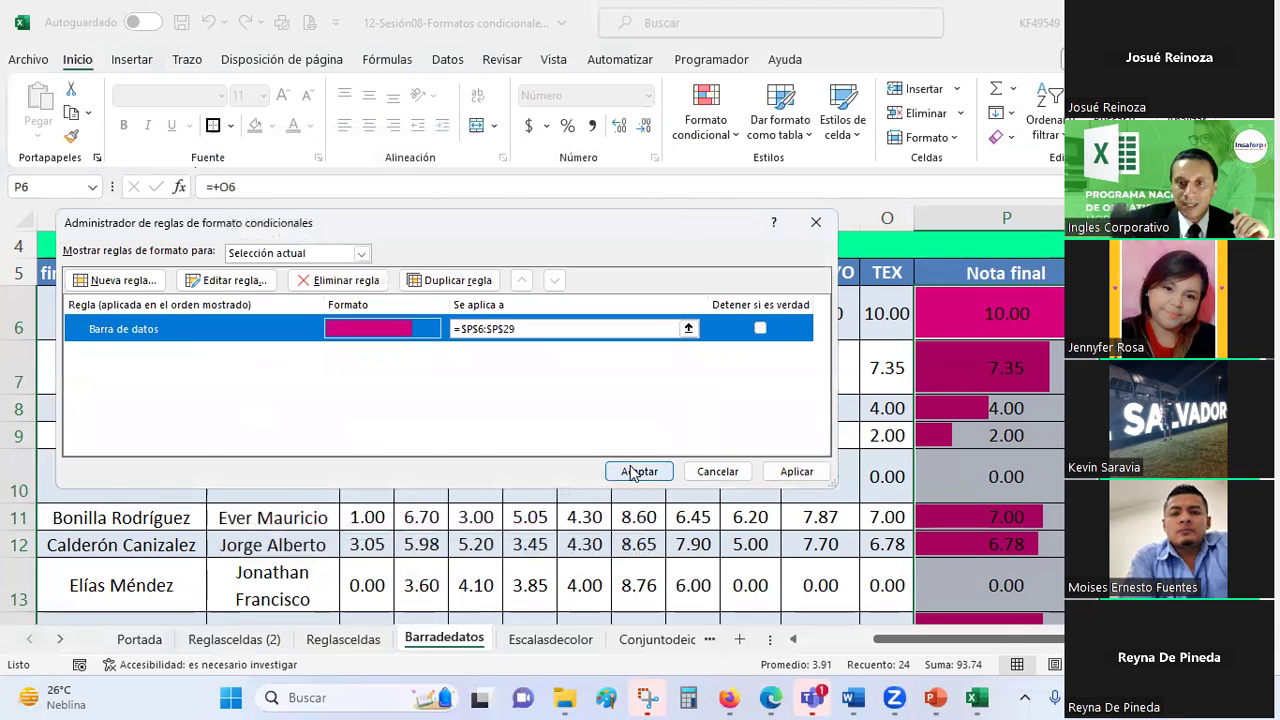
pyautogui.click(632, 472)
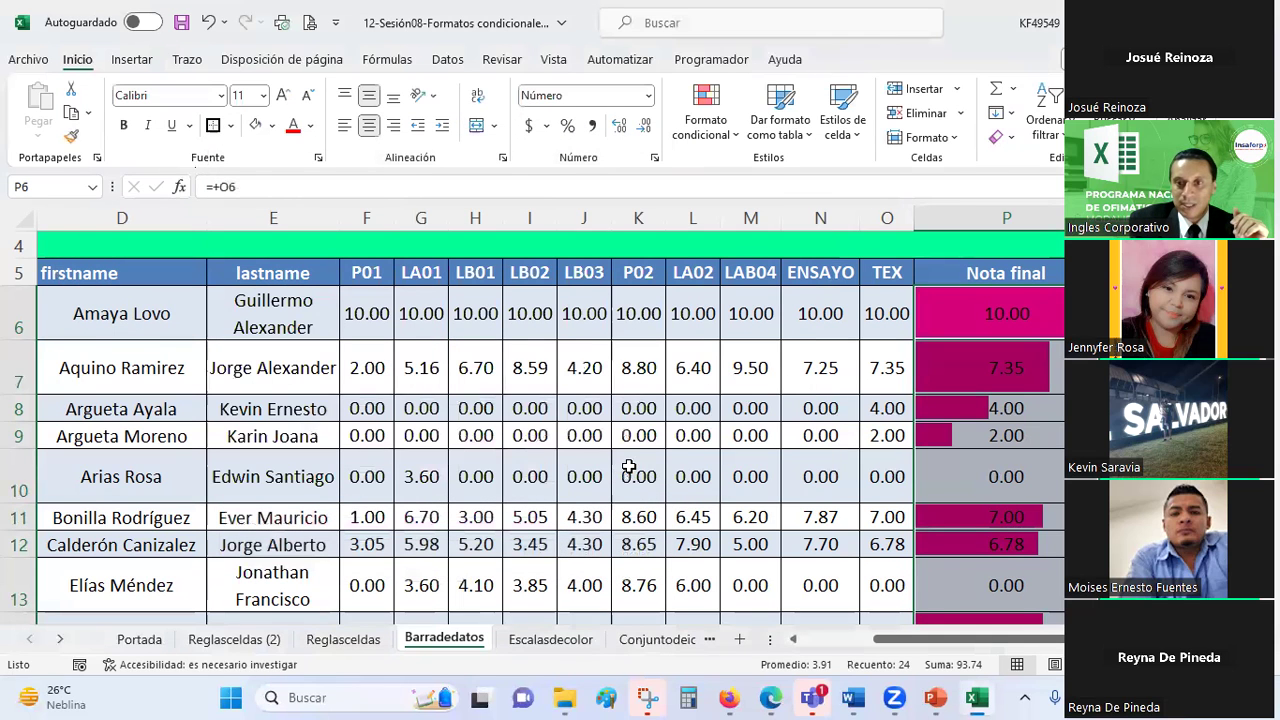
# - Try TEX grades 0, 1, 2, 3, 5, 6 and 7 in O8
pyautogui.click(889, 408)
pyautogui.write('0')
pyautogui.press('Return')
pyautogui.click(889, 408)
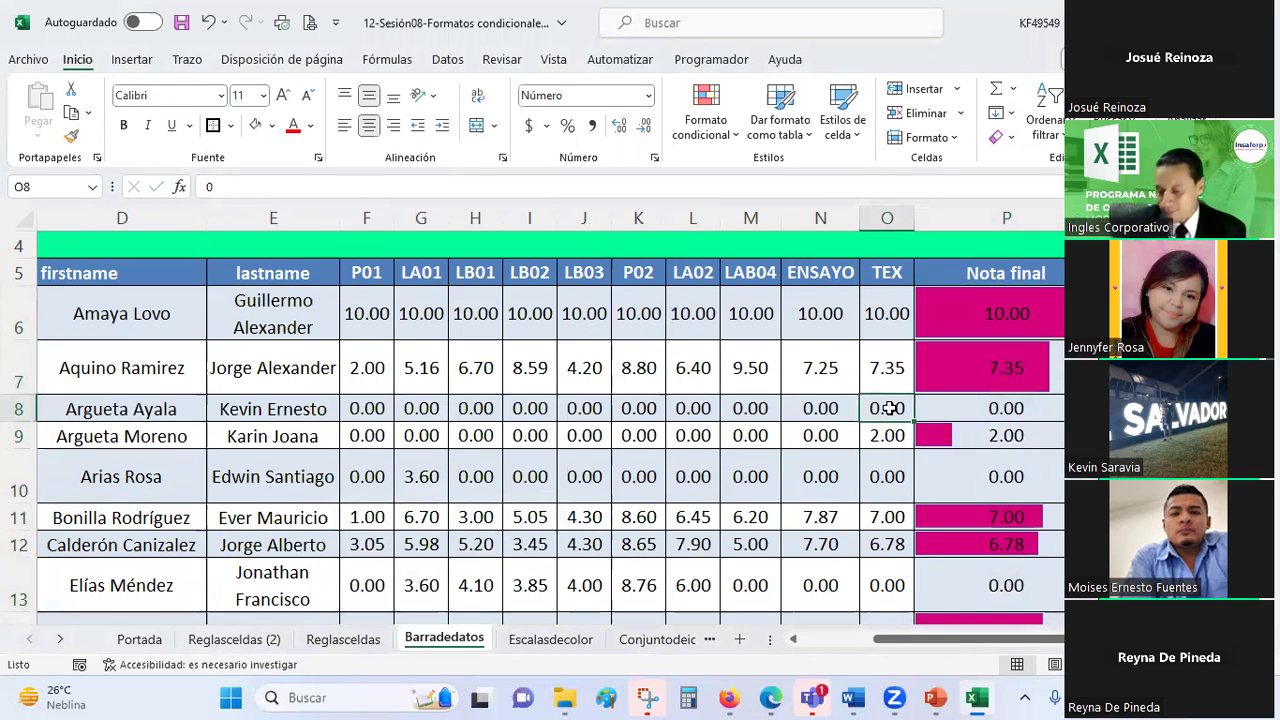
pyautogui.write('1')
pyautogui.press('Up')
pyautogui.click(889, 408)
pyautogui.write('2')
pyautogui.press('Up')
pyautogui.click(889, 408)
pyautogui.write('3')
pyautogui.press('Up')
pyautogui.click(889, 408)
pyautogui.write('5')
pyautogui.press('Return')
pyautogui.click(889, 408)
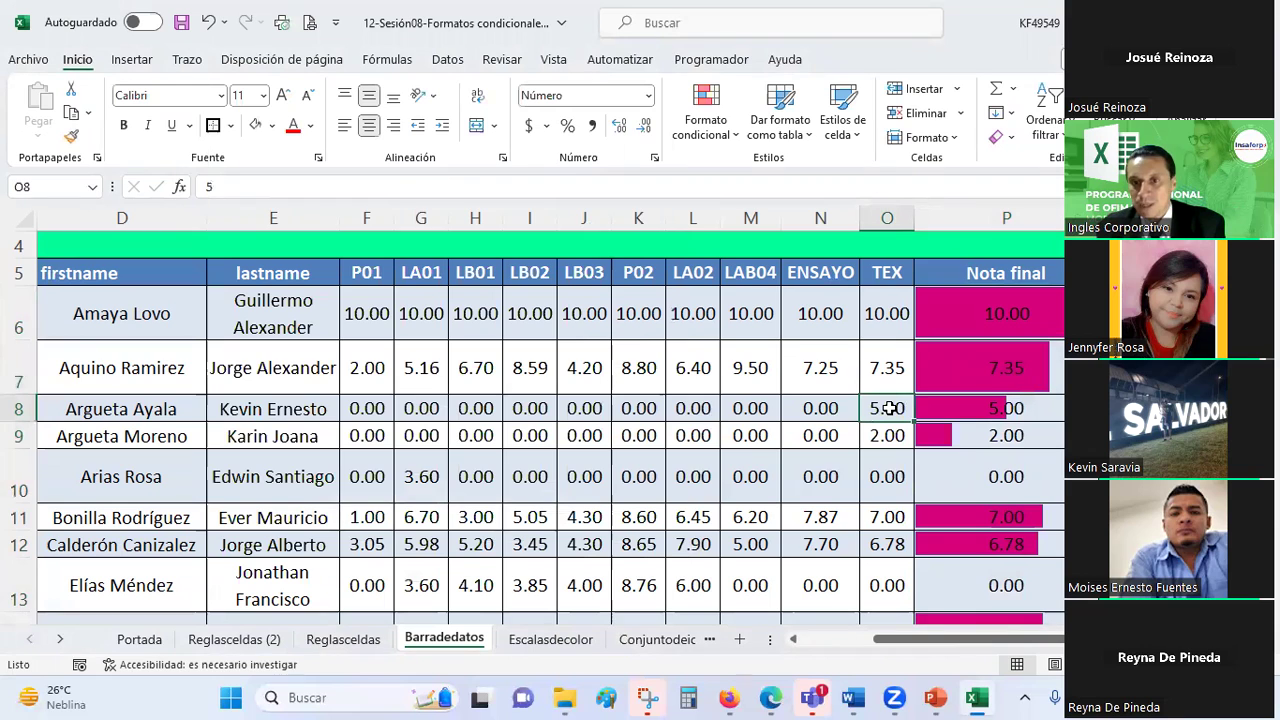
pyautogui.write('6')
pyautogui.press('Up')
pyautogui.click(889, 408)
pyautogui.write('7')
pyautogui.press('Up')
# - Try 8, 9 and 10 in O8, leave it at 9.00, then select P6:P29
pyautogui.click(889, 408)
pyautogui.write('8')
pyautogui.press('Up')
pyautogui.write('9')
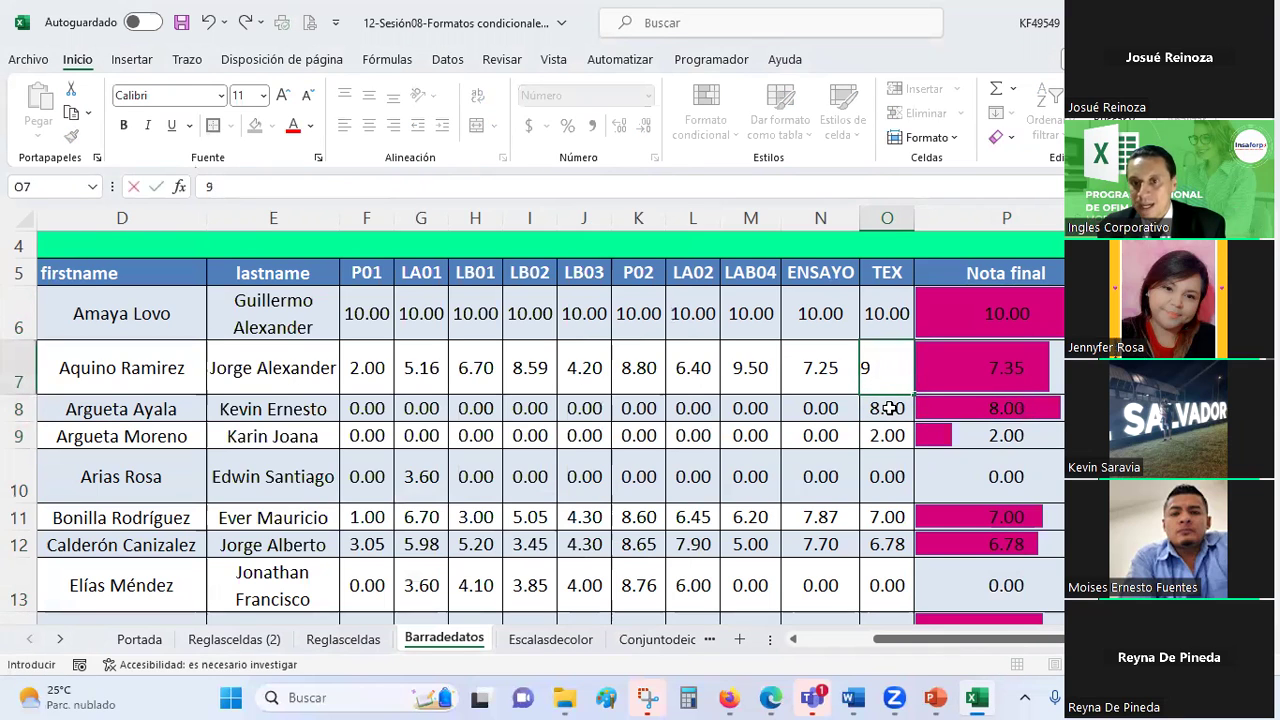
pyautogui.press('Escape')
pyautogui.click(889, 408)
pyautogui.write('9')
pyautogui.press('Return')
pyautogui.click(889, 408)
pyautogui.write('10')
pyautogui.press('Return')
pyautogui.click(889, 408)
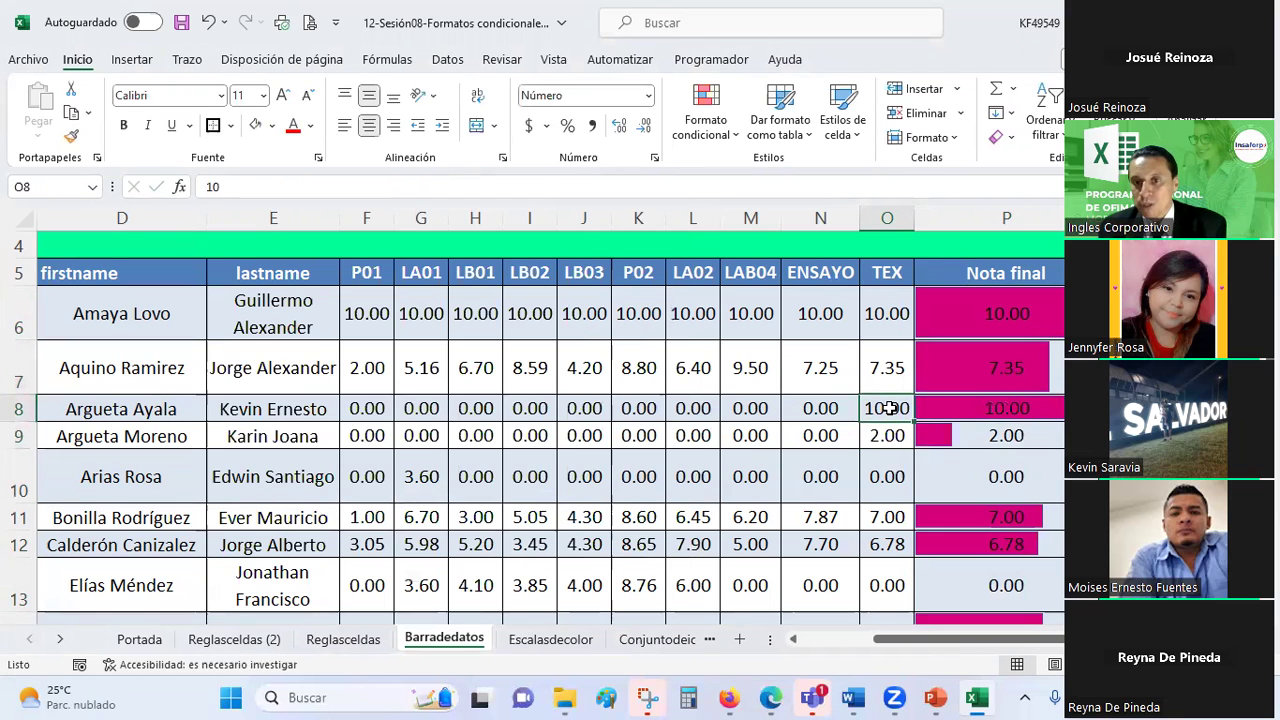
pyautogui.write('9')
pyautogui.press('Return')
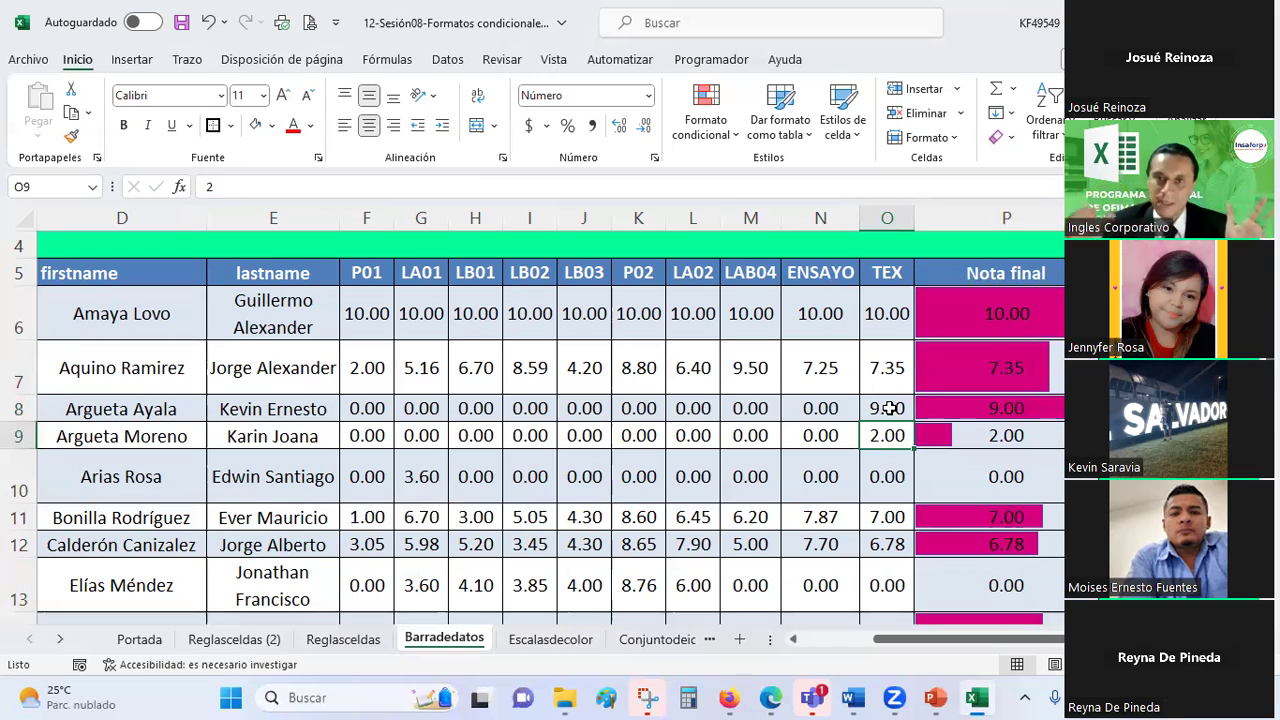
pyautogui.moveTo(1006, 313)
pyautogui.mouseDown()
pyautogui.moveTo(1000, 675)
pyautogui.moveTo(977, 537)
pyautogui.mouseUp()
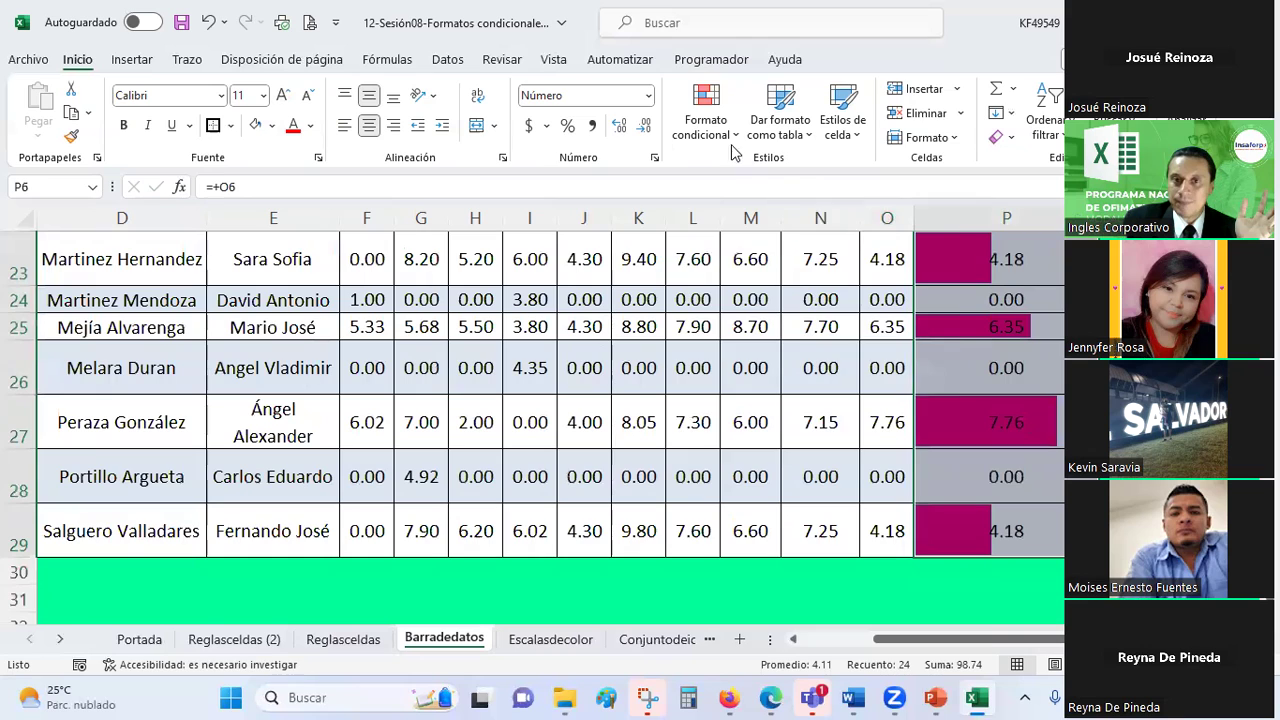
pyautogui.click(705, 120)
pyautogui.click(760, 445)
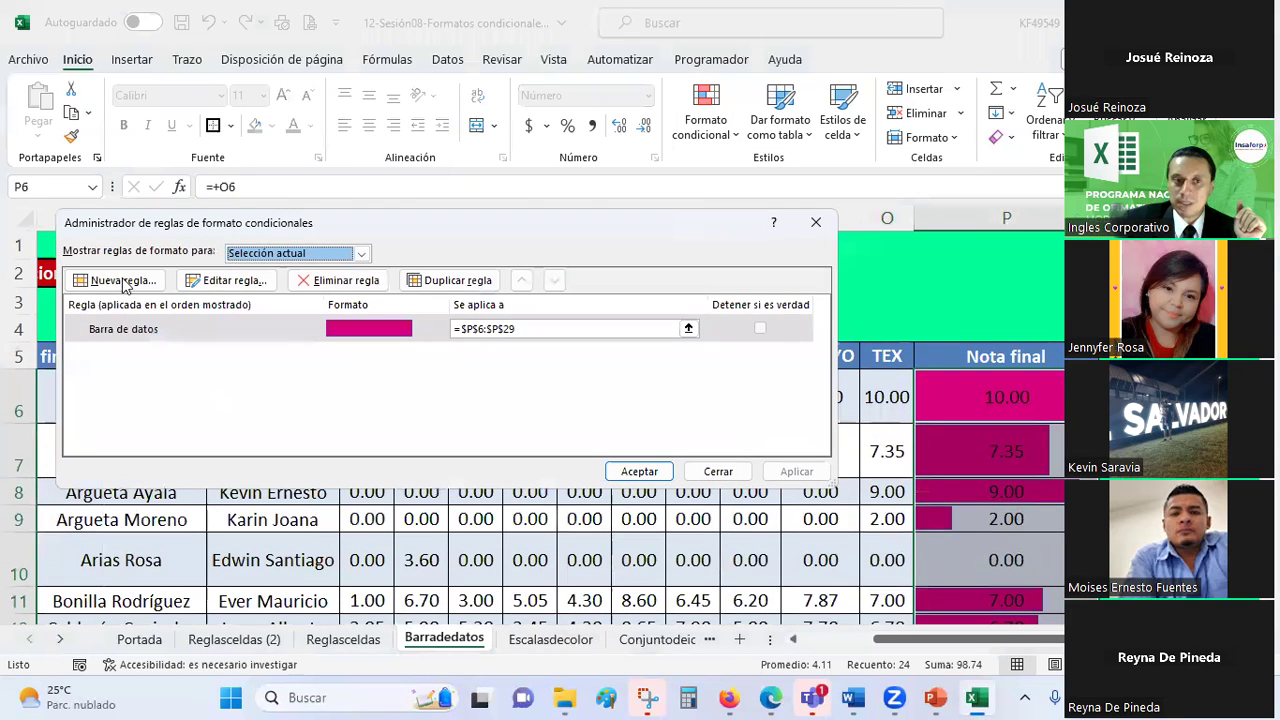
pyautogui.click(135, 329)
pyautogui.doubleClick(135, 329)
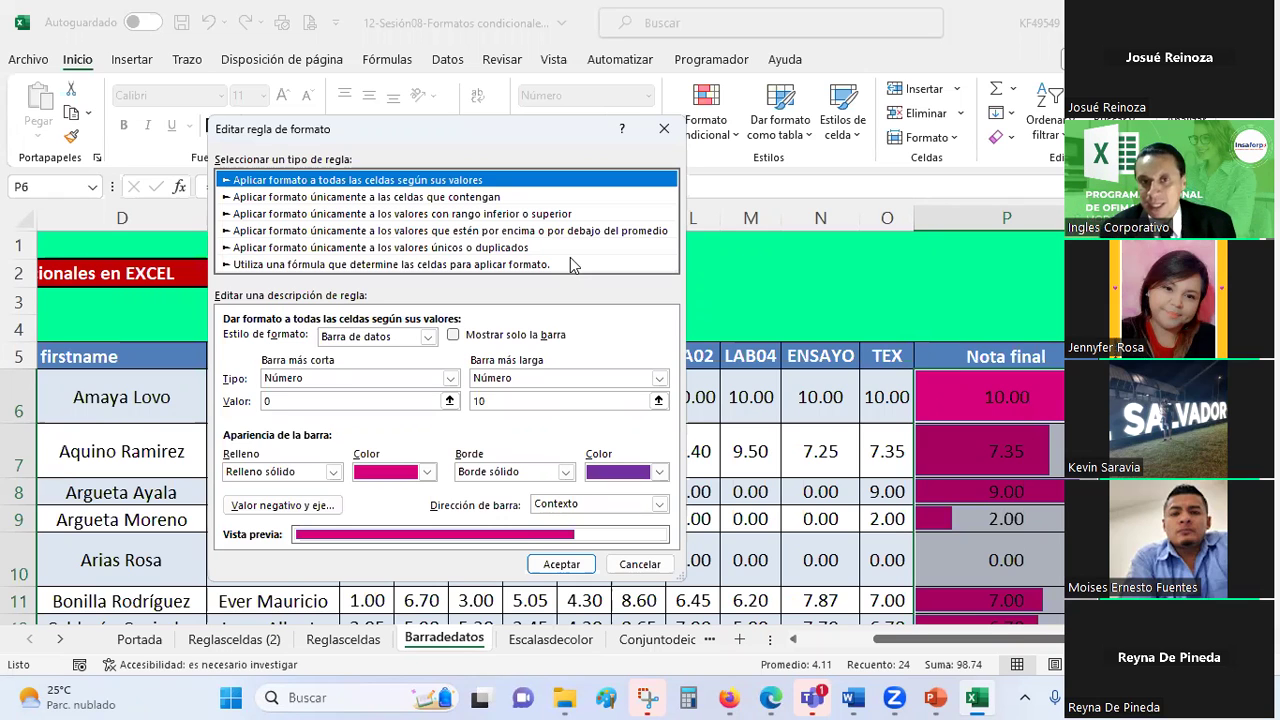
pyautogui.click(663, 128)
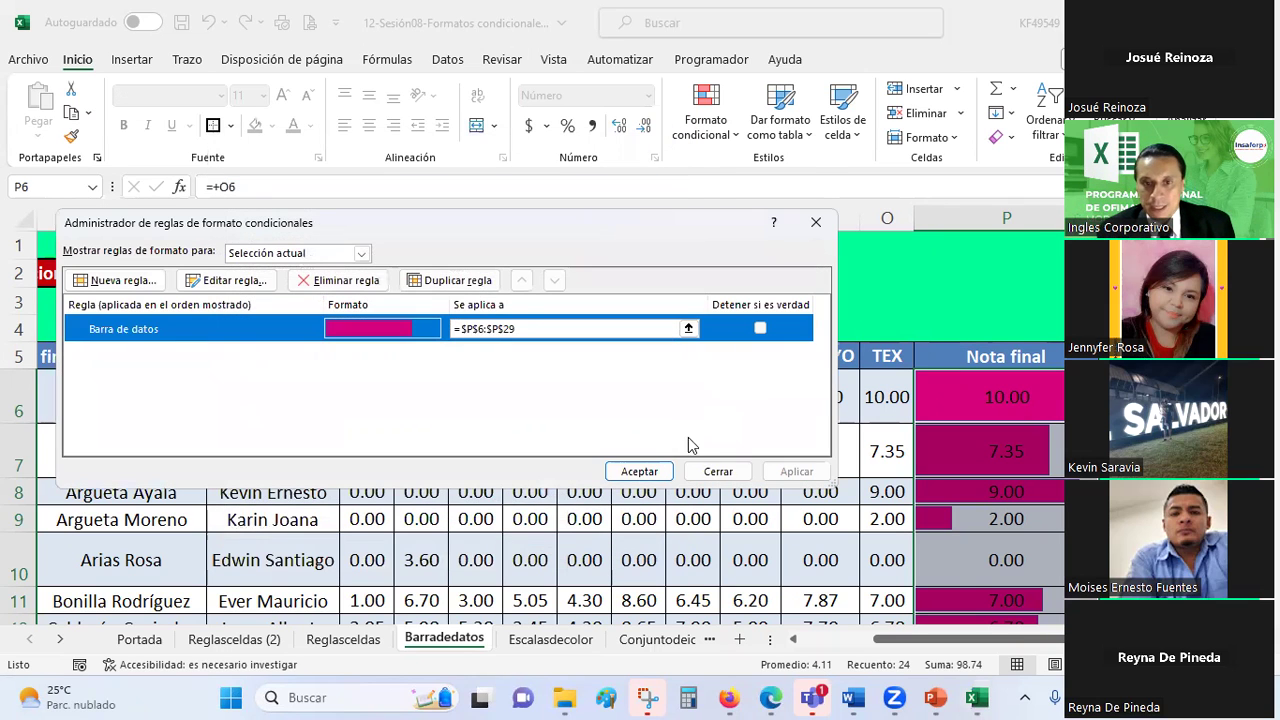
pyautogui.click(718, 471)
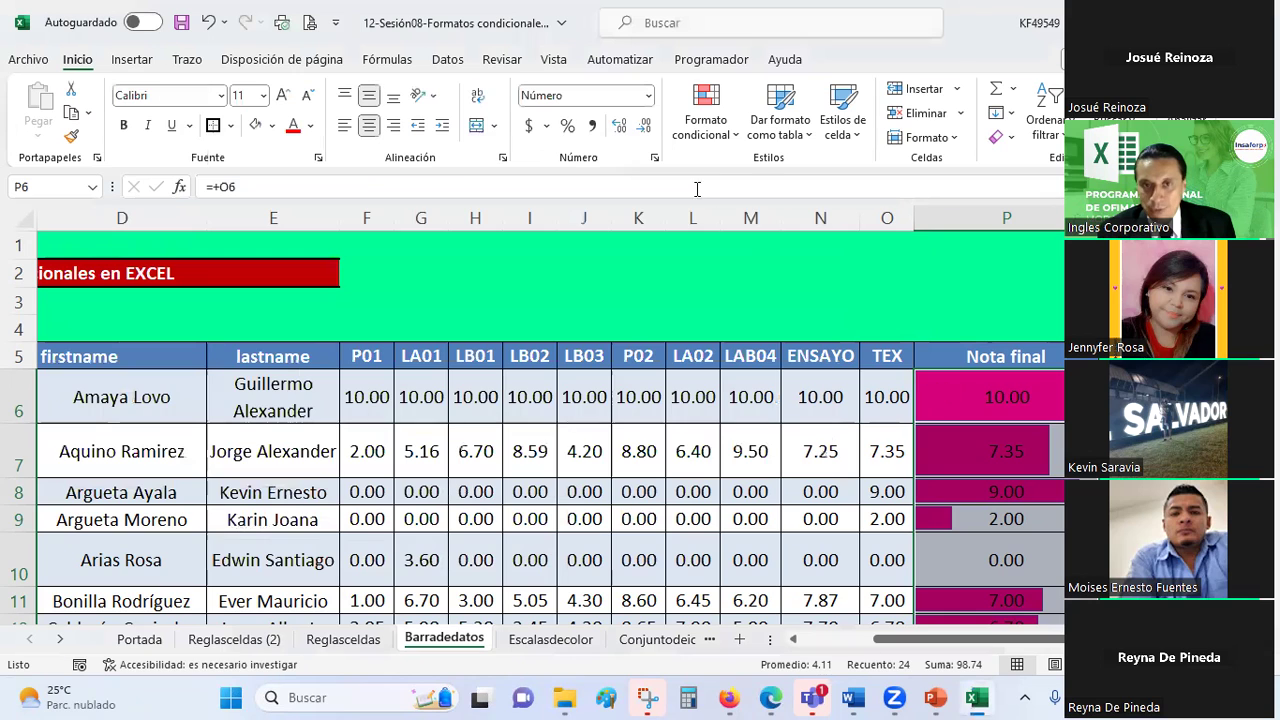
# - Clear the conditional formatting rules from the selected Nota final cells, removing the data bars
pyautogui.click(701, 148)
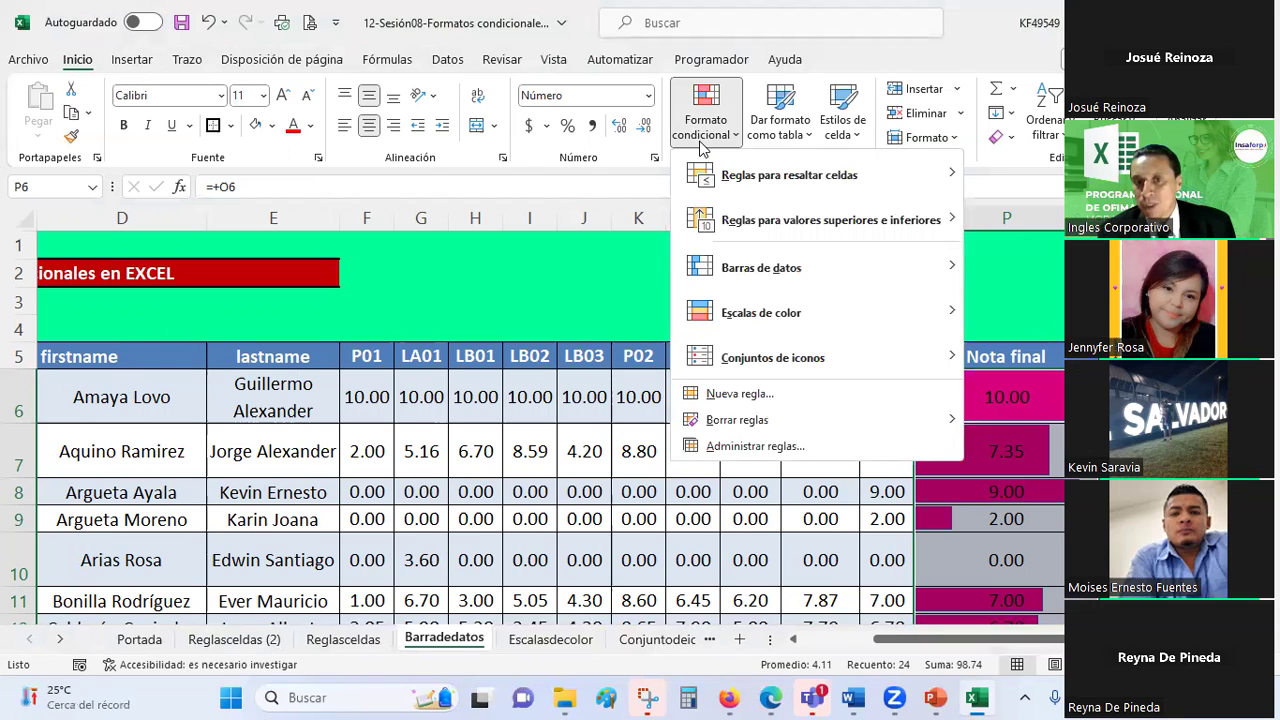
pyautogui.moveTo(755, 430)
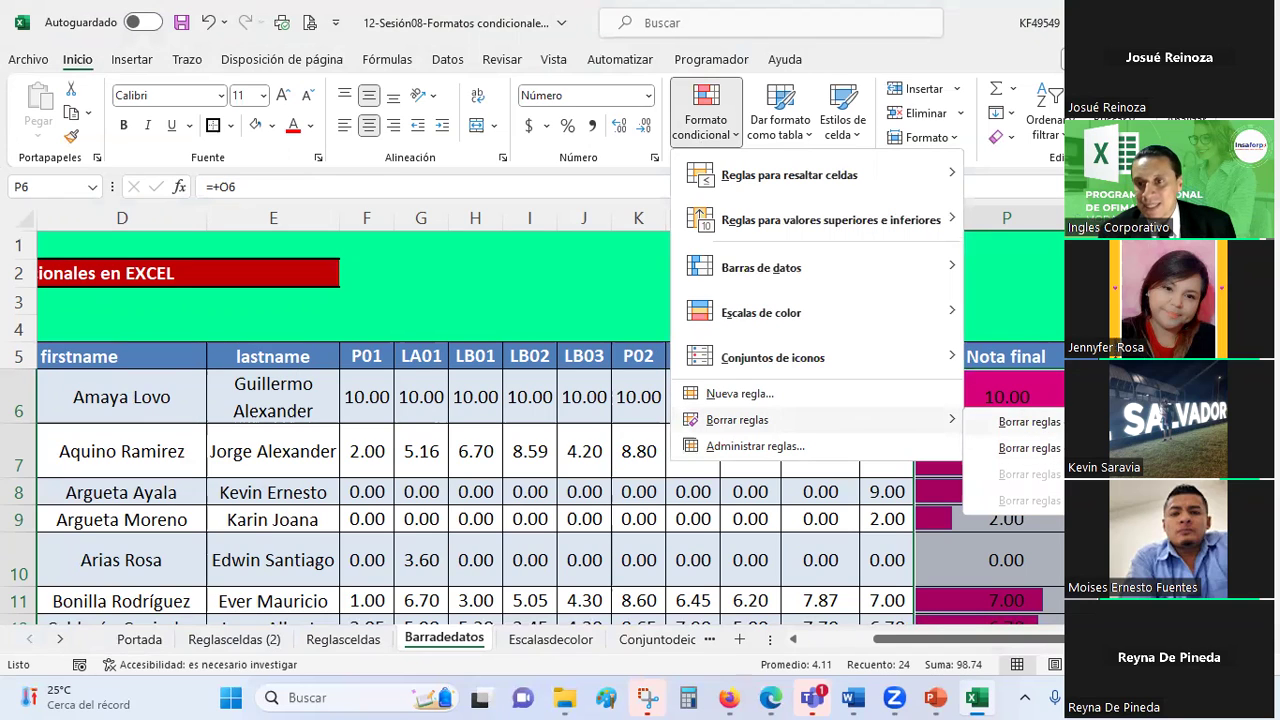
pyautogui.click(1060, 424)
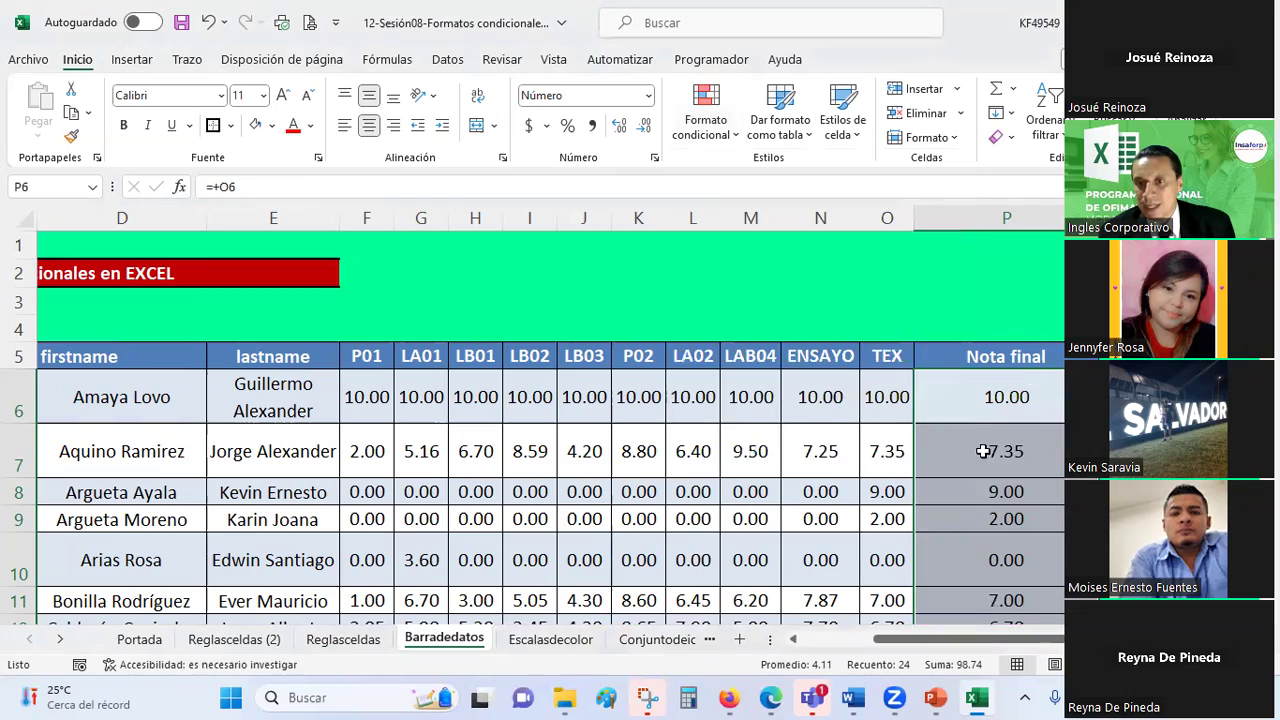
pyautogui.scroll(-1, 980, 443)
pyautogui.scroll(-2, 977, 434)
pyautogui.scroll(-3, 977, 434)
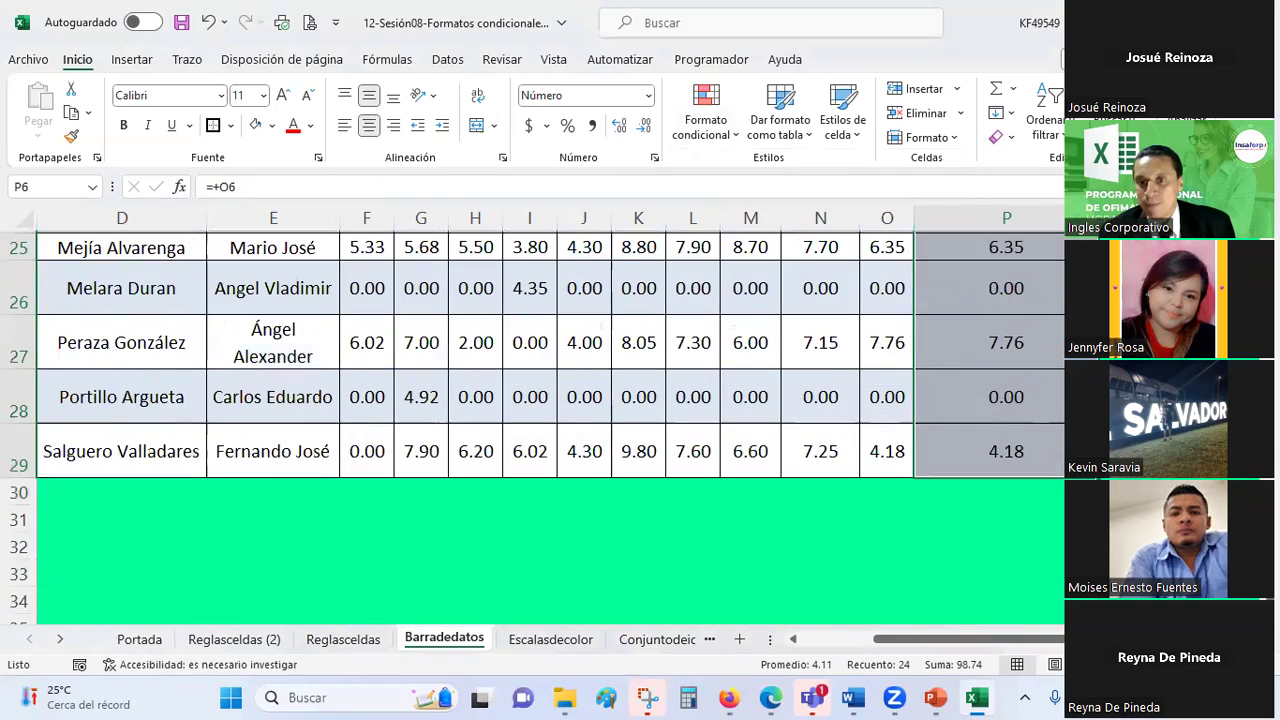
pyautogui.click(1080, 451)
pyautogui.scroll(4, 953, 299)
pyautogui.scroll(3, 953, 299)
pyautogui.moveTo(953, 299)
pyautogui.mouseDown()
pyautogui.moveTo(988, 684)
pyautogui.moveTo(979, 531)
pyautogui.mouseUp()
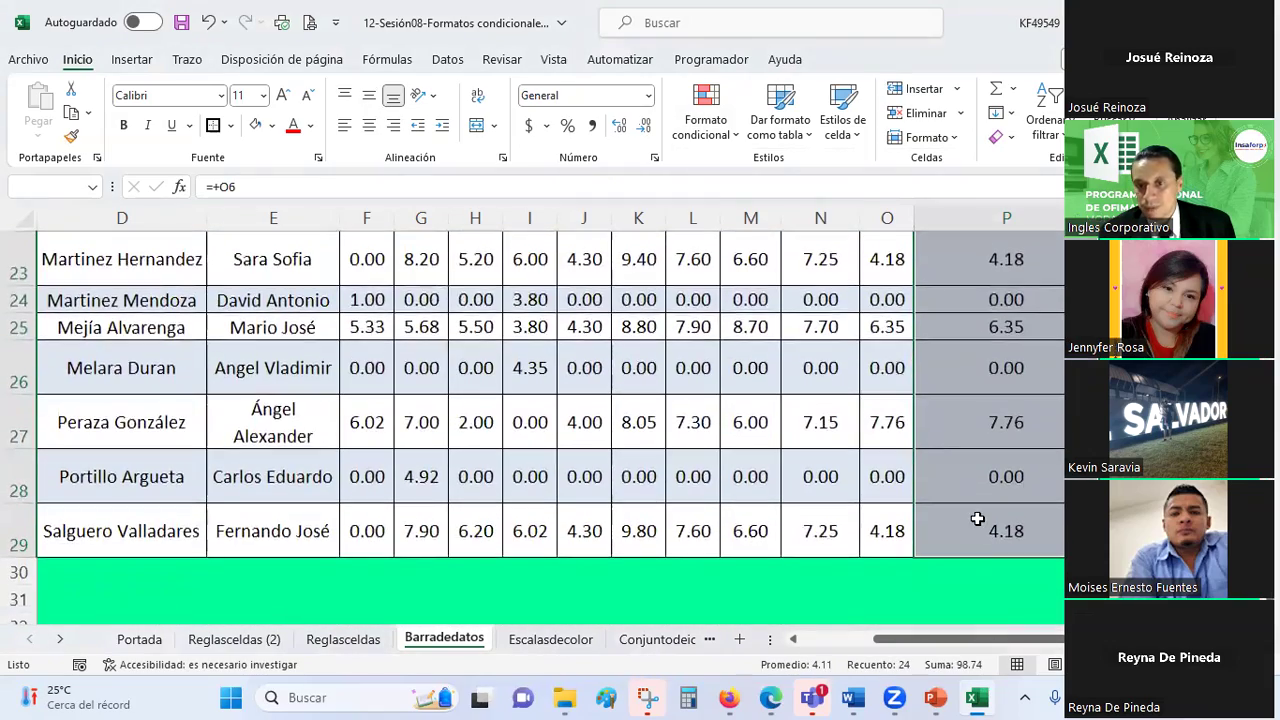
# - Apply solid-fill magenta data bars to the Nota final grades in P6:P29
pyautogui.click(706, 128)
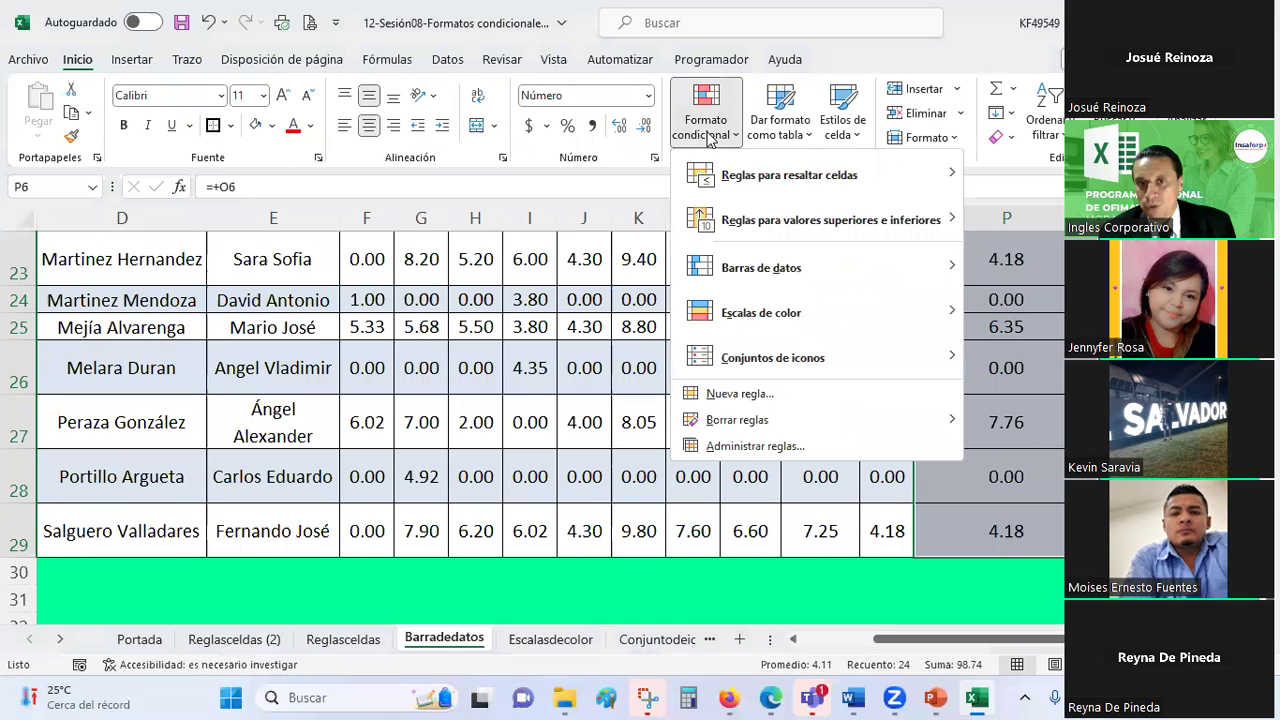
pyautogui.moveTo(764, 275)
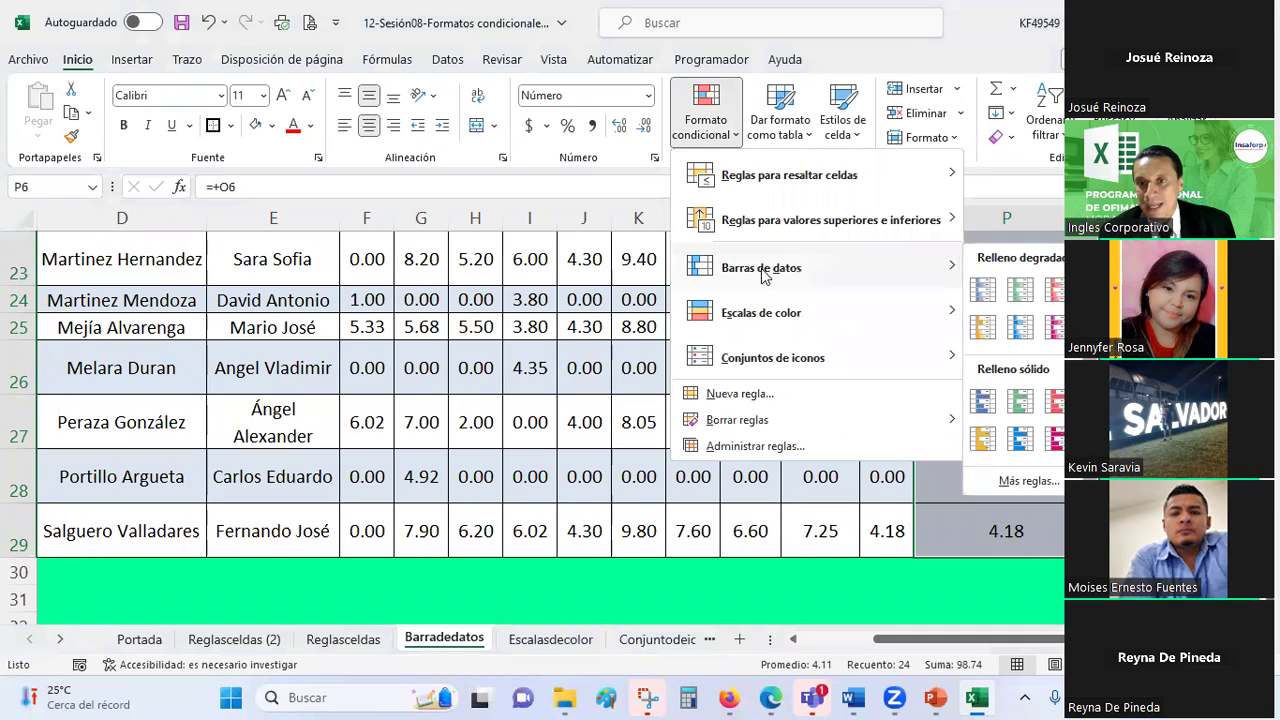
pyautogui.click(1057, 445)
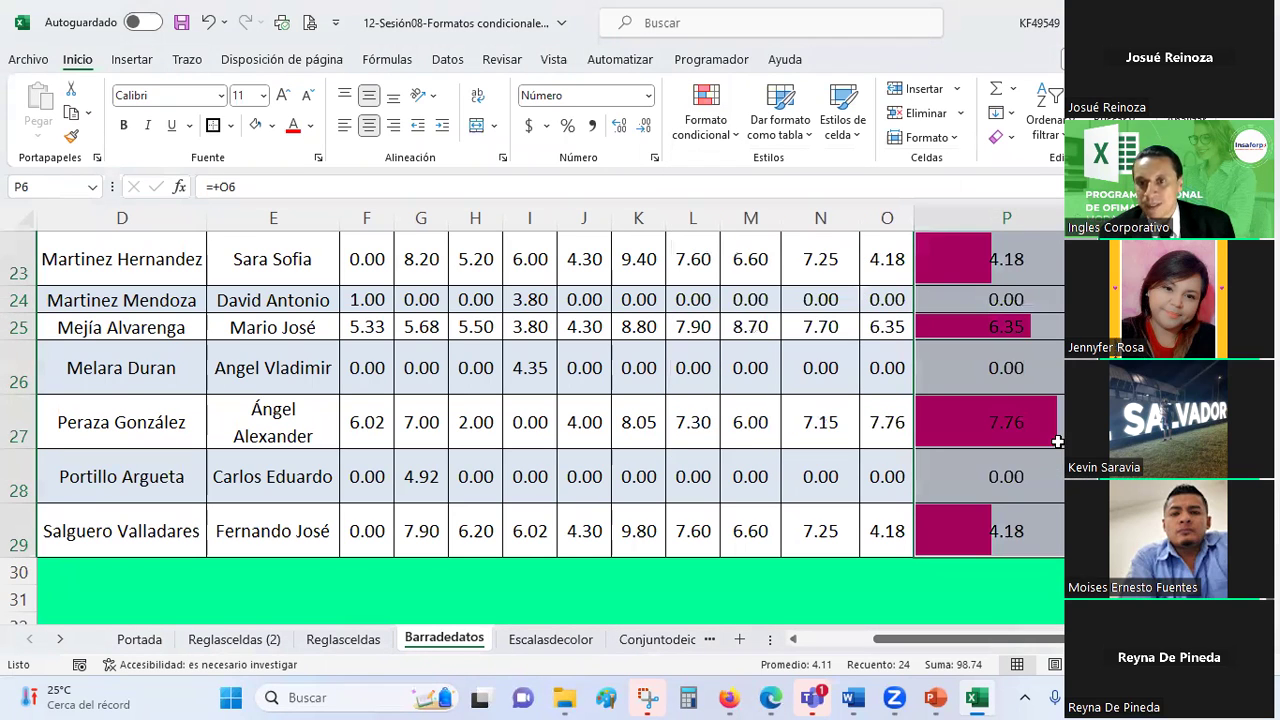
pyautogui.scroll(4, 1052, 395)
pyautogui.scroll(2, 1052, 395)
pyautogui.scroll(1, 980, 403)
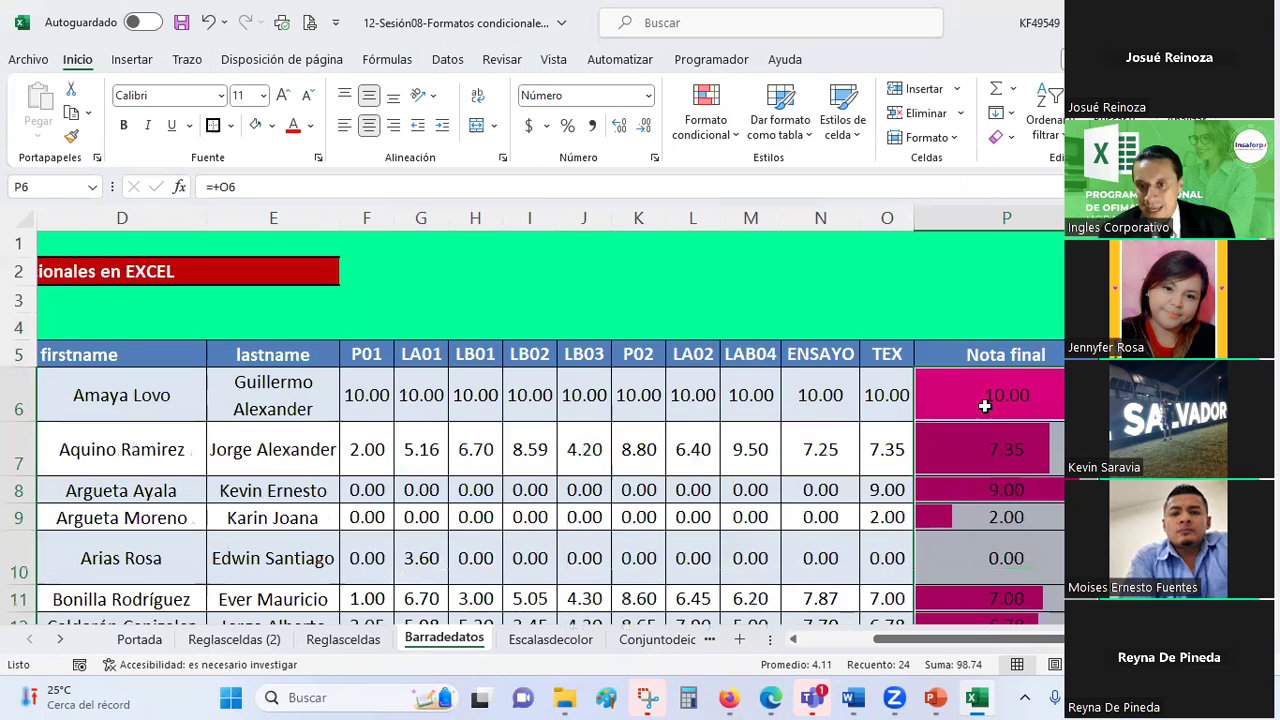
pyautogui.scroll(-2, 971, 404)
pyautogui.scroll(-3, 971, 404)
pyautogui.scroll(-2, 971, 371)
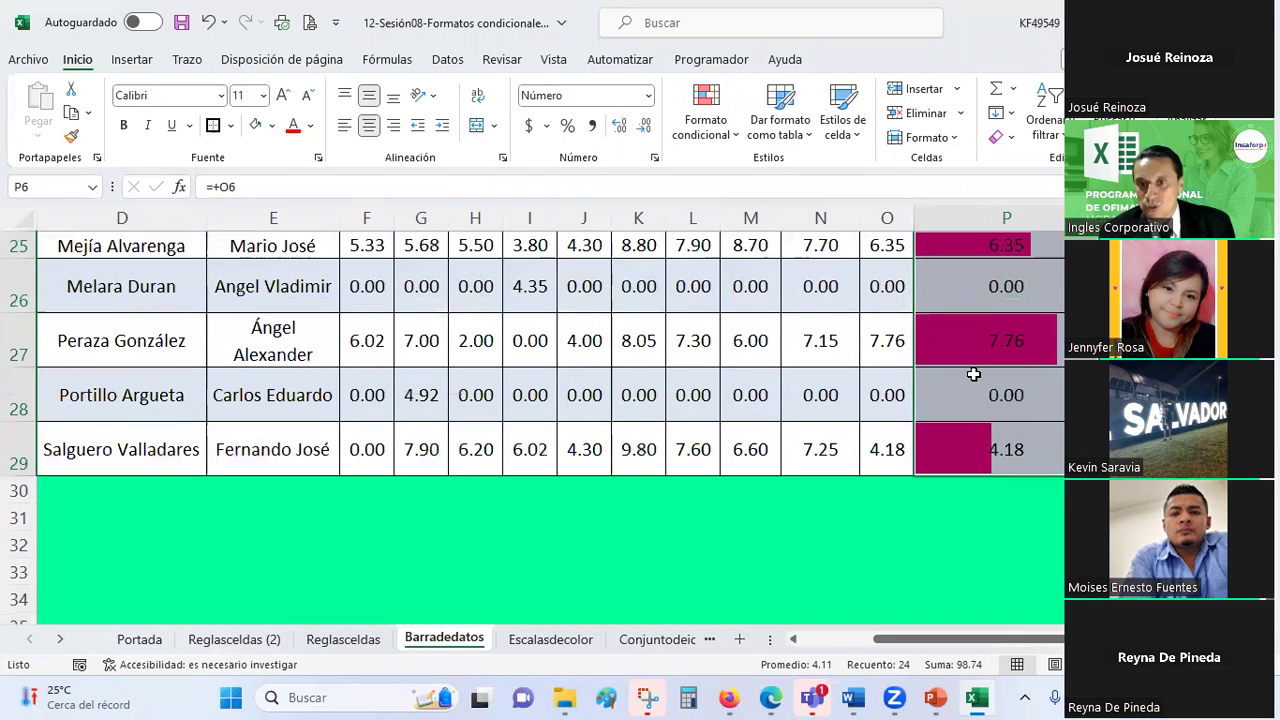
pyautogui.click(710, 125)
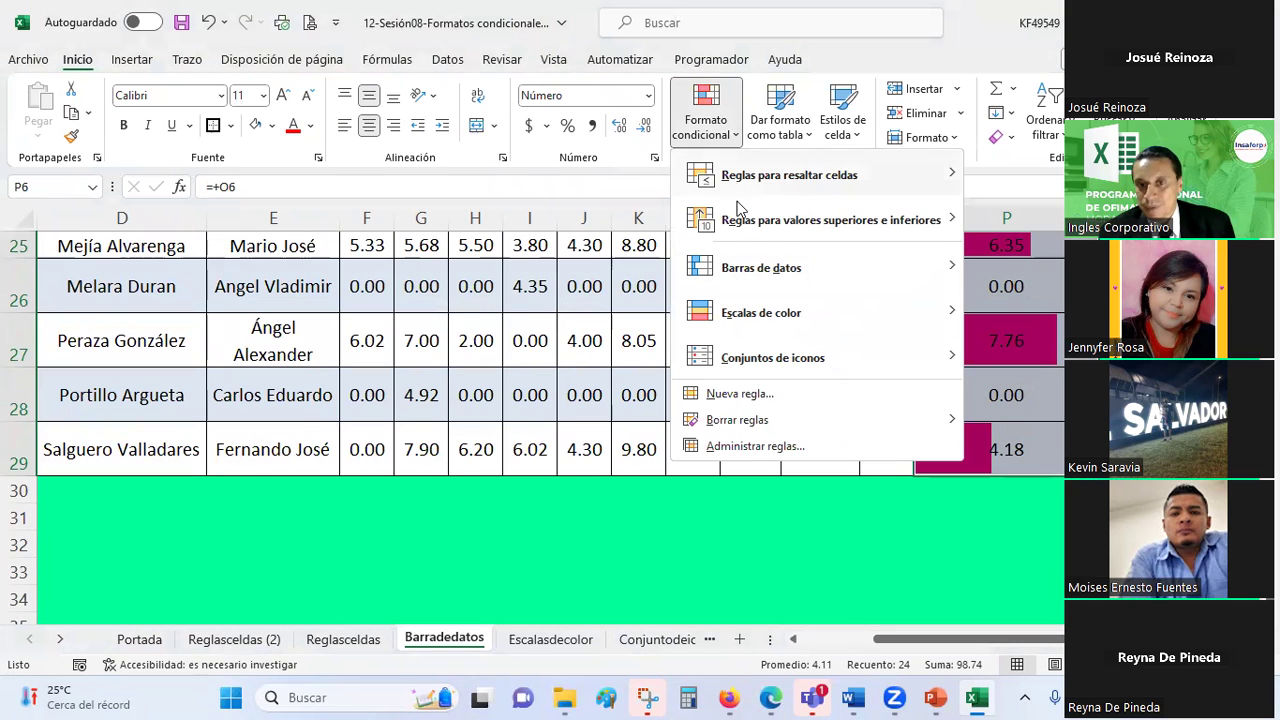
# - Edit the data bar rule so the shortest bar is Number 0 and the longest Number 10
pyautogui.click(722, 448)
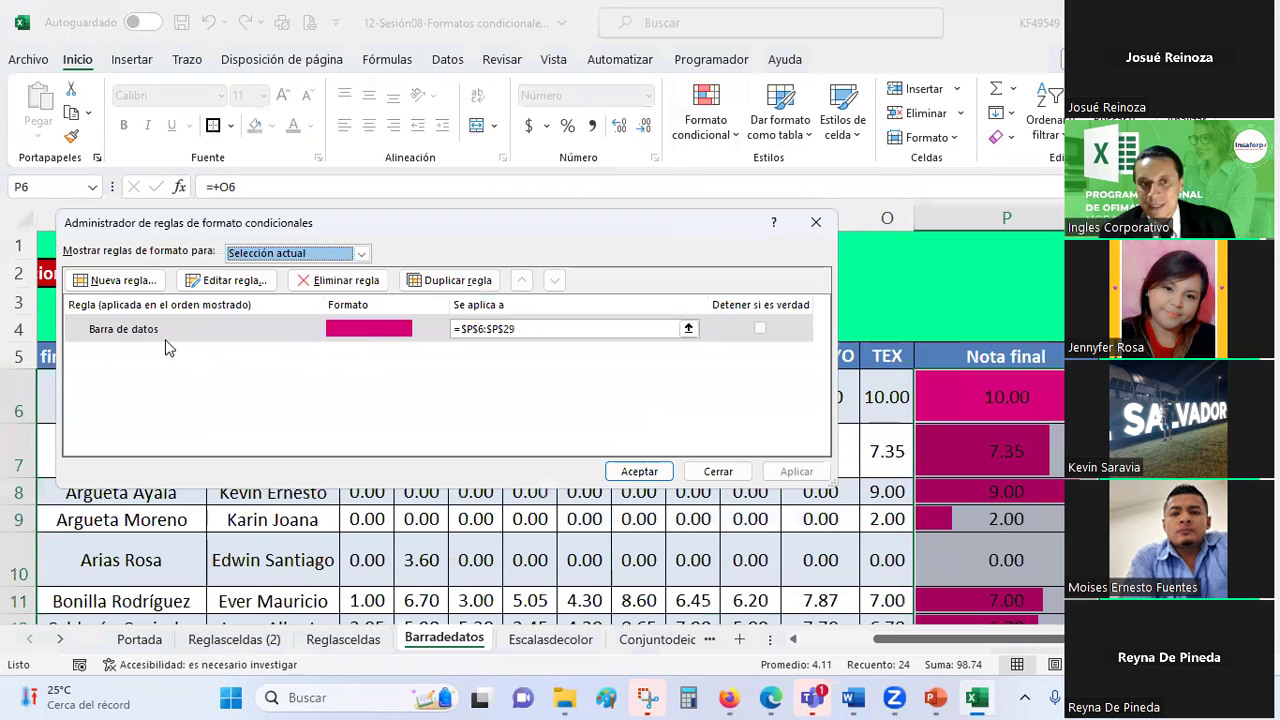
pyautogui.click(238, 281)
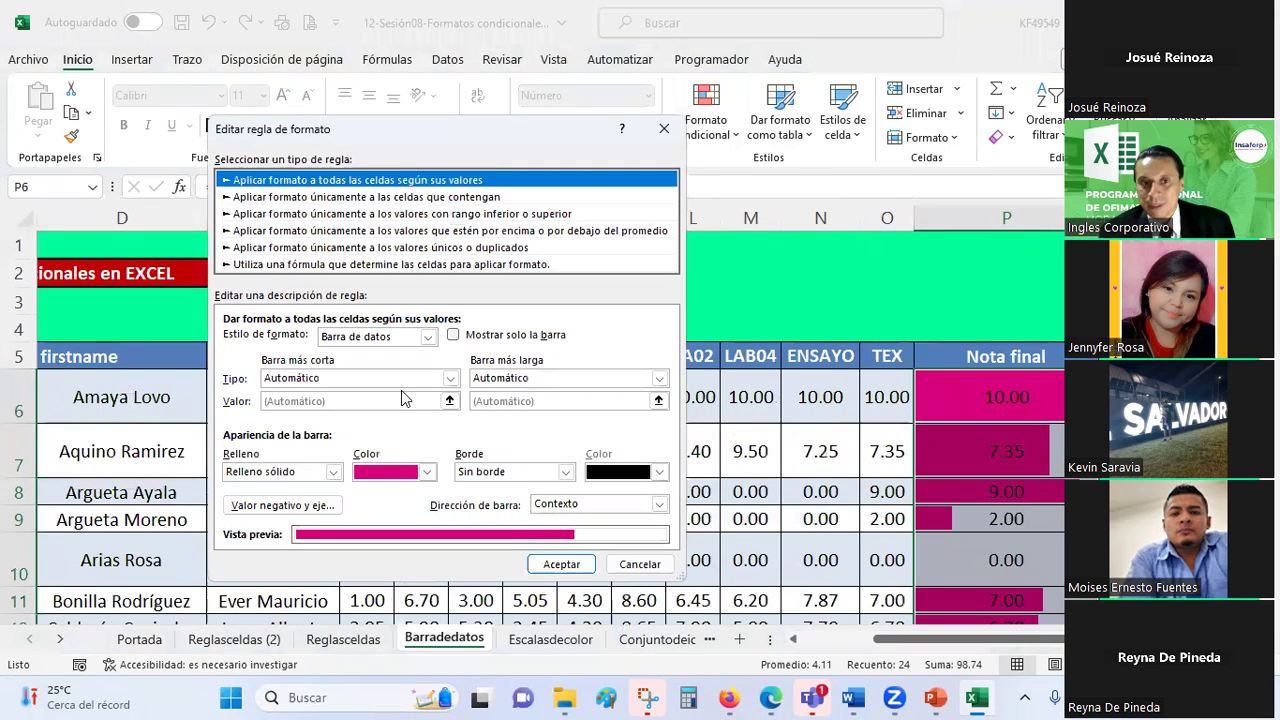
pyautogui.click(450, 379)
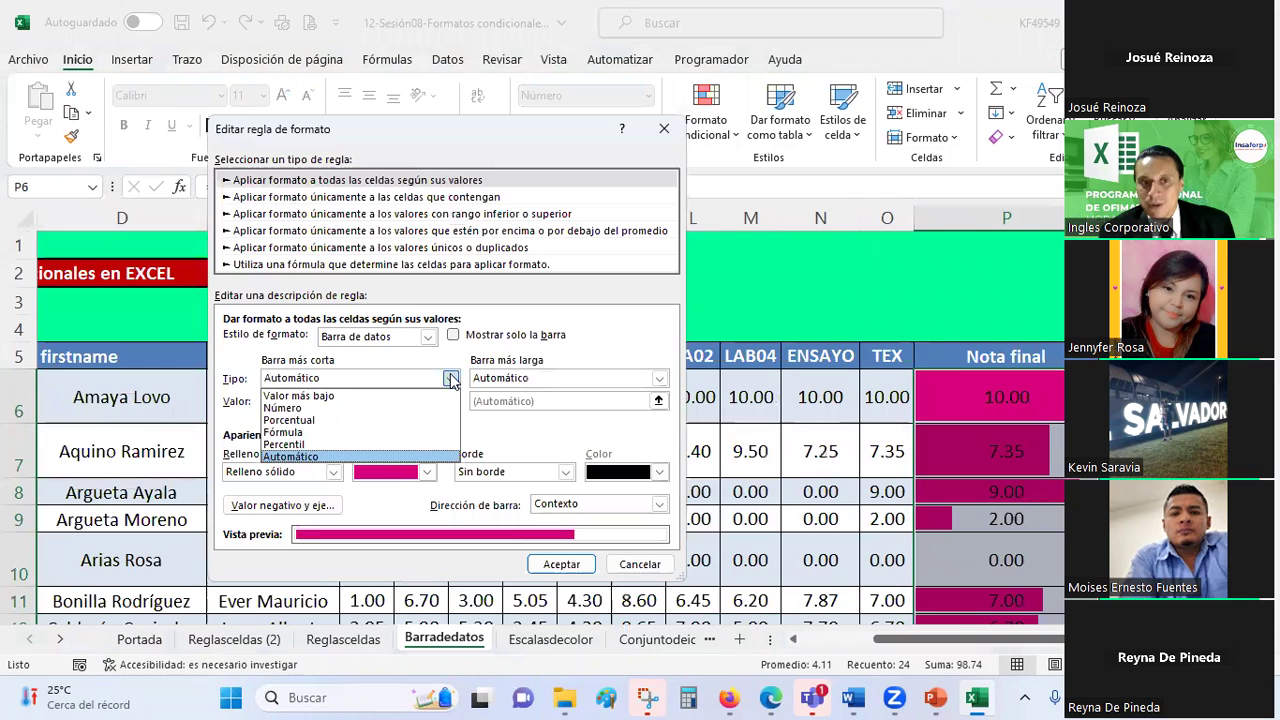
pyautogui.click(287, 409)
pyautogui.click(285, 400)
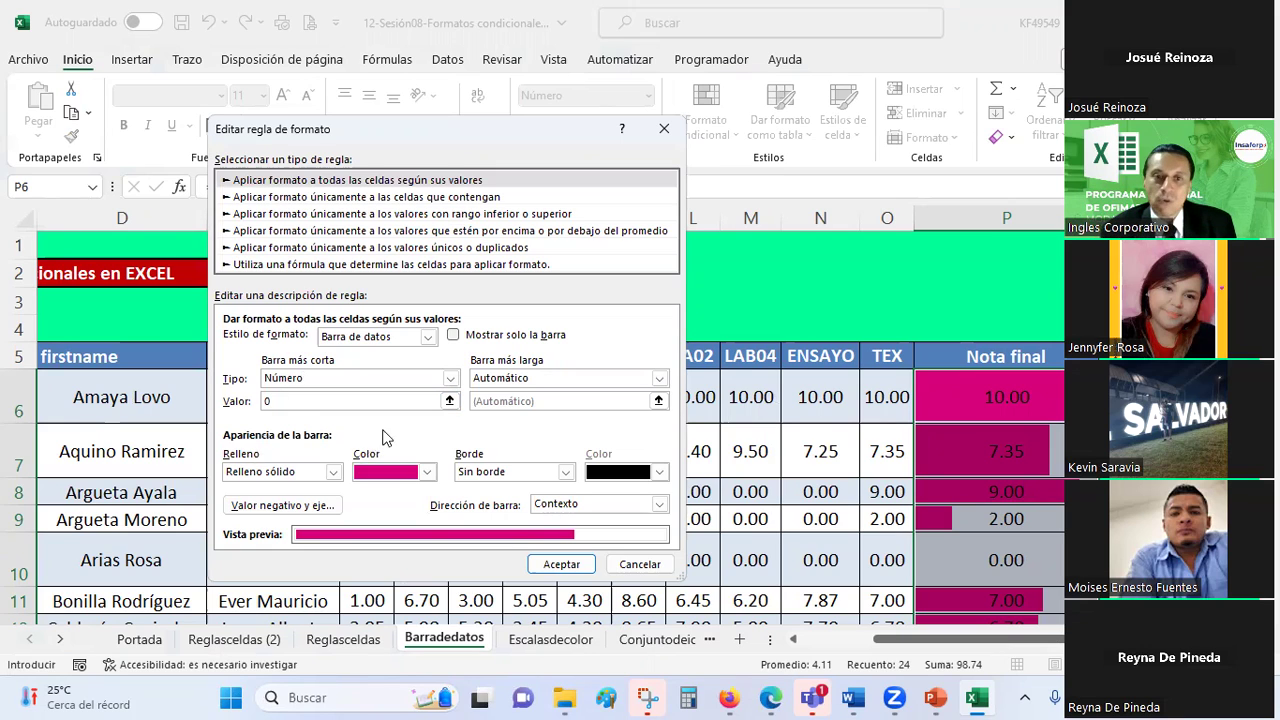
pyautogui.click(660, 380)
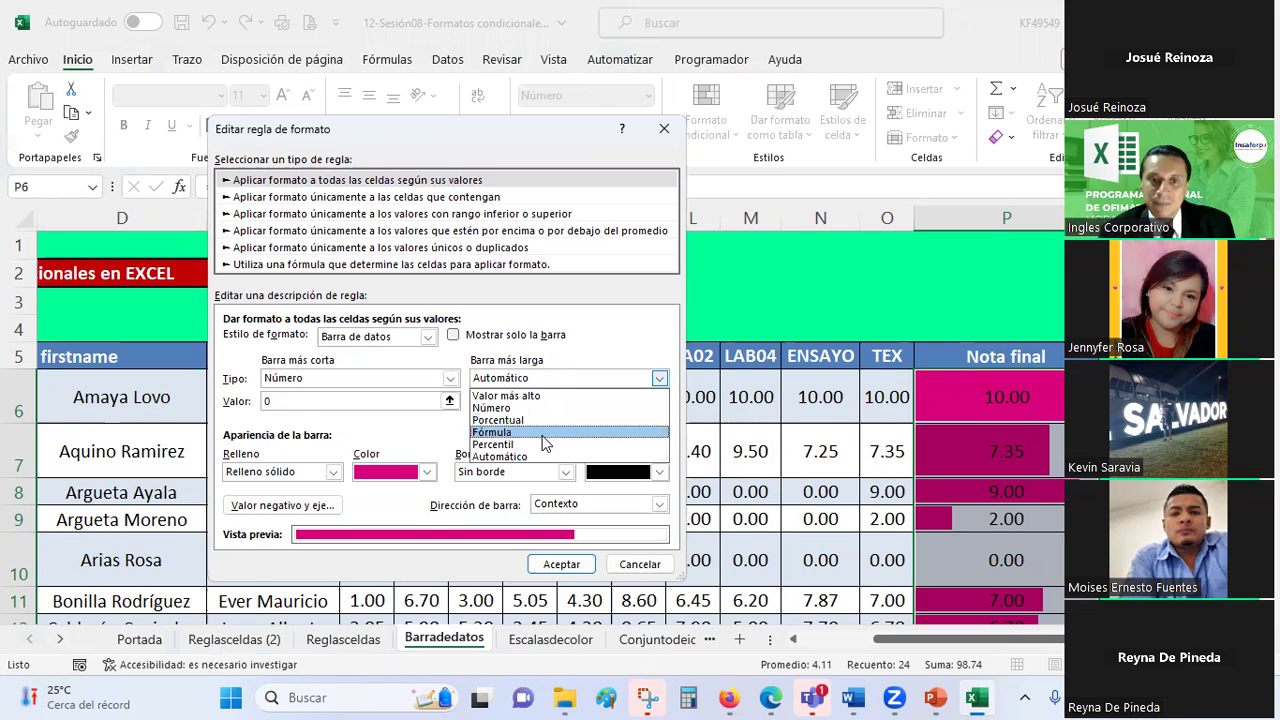
pyautogui.click(508, 408)
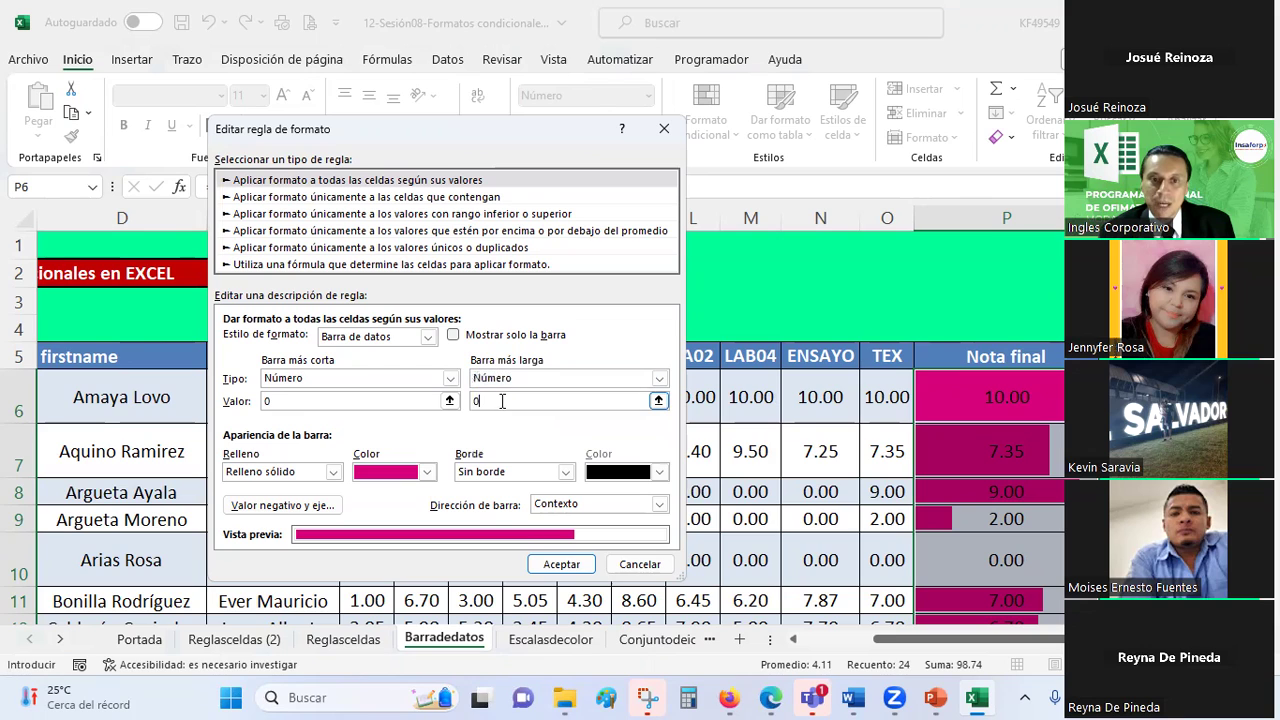
pyautogui.write('0')
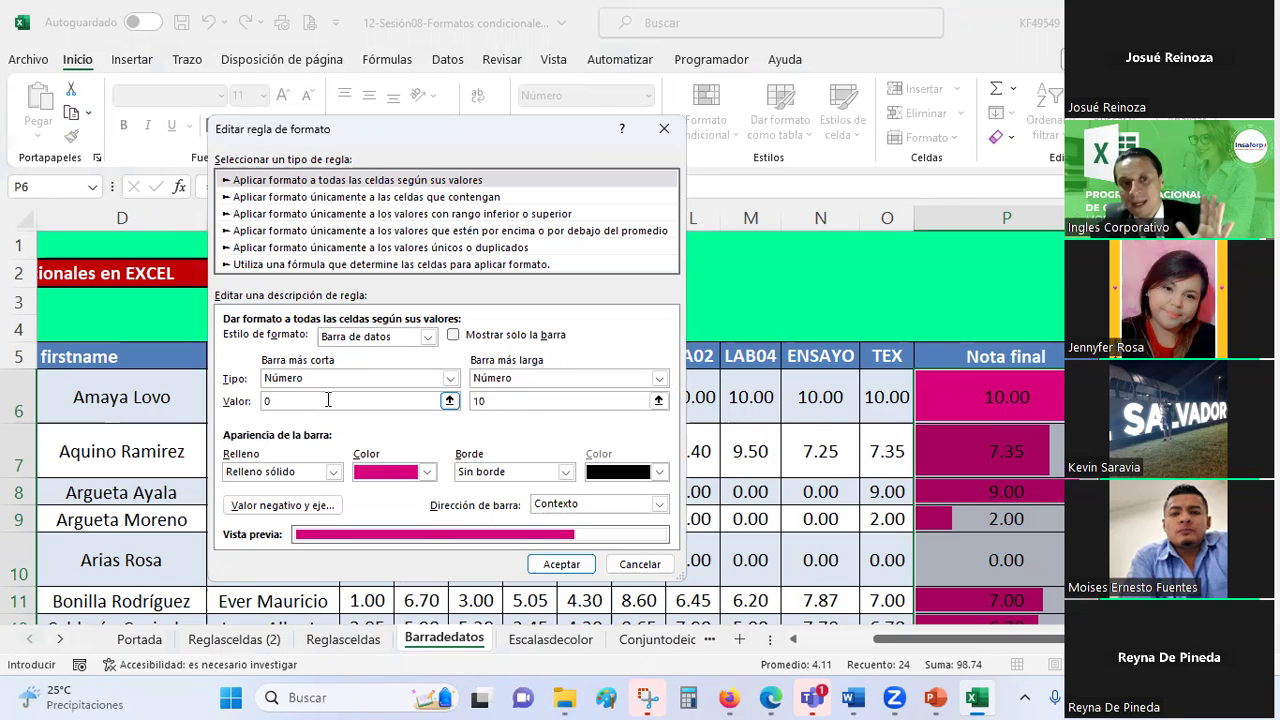
pyautogui.click(482, 401)
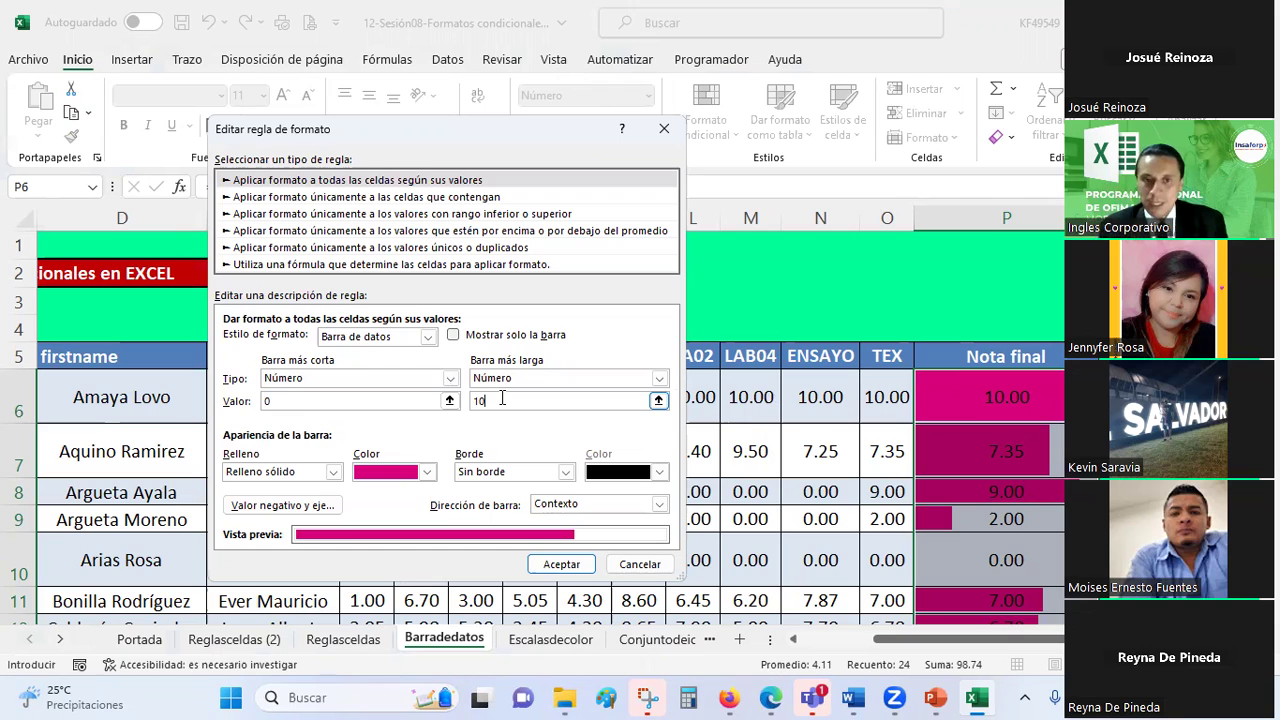
# - Give the data bars a solid purple border and apply the edited rule
pyautogui.click(565, 472)
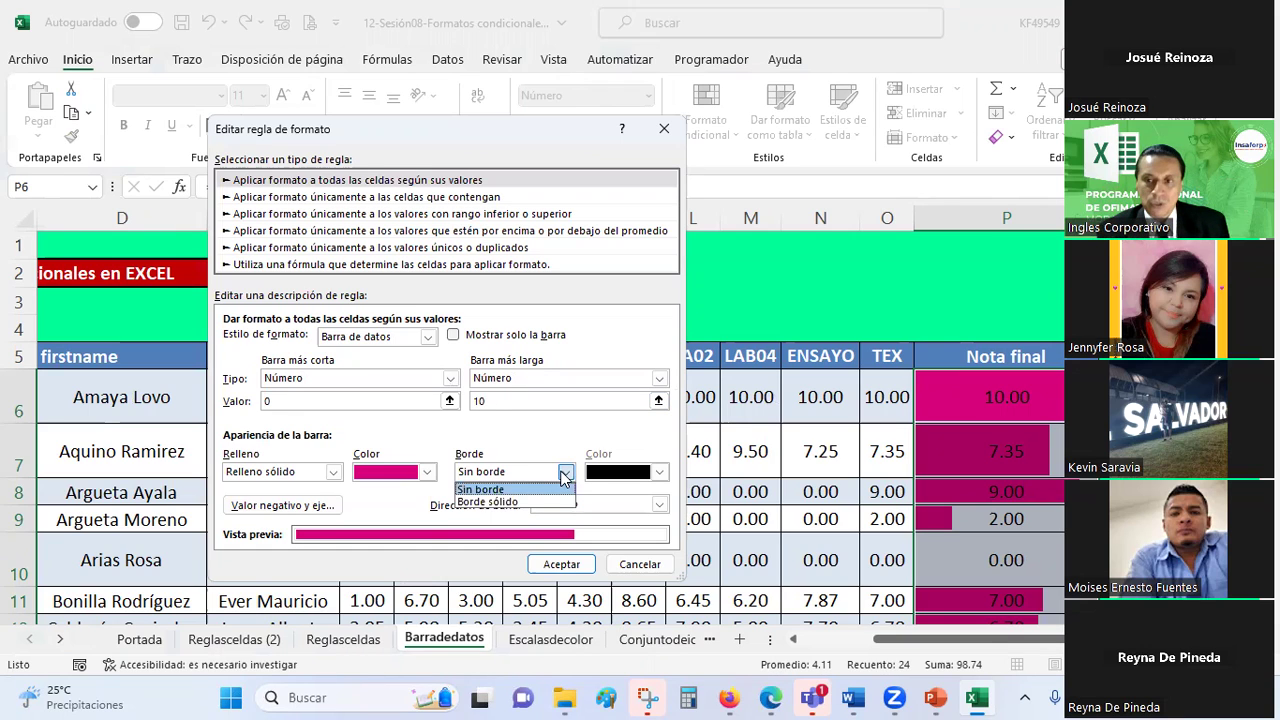
pyautogui.click(492, 504)
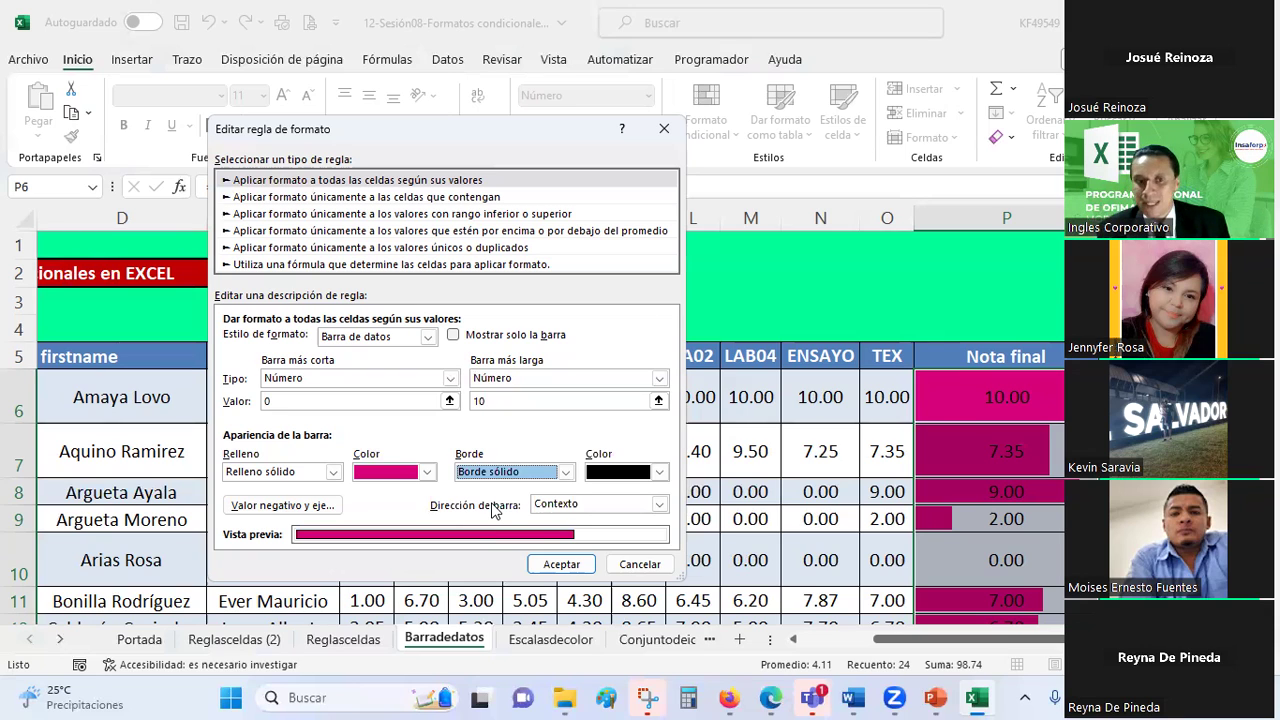
pyautogui.click(660, 473)
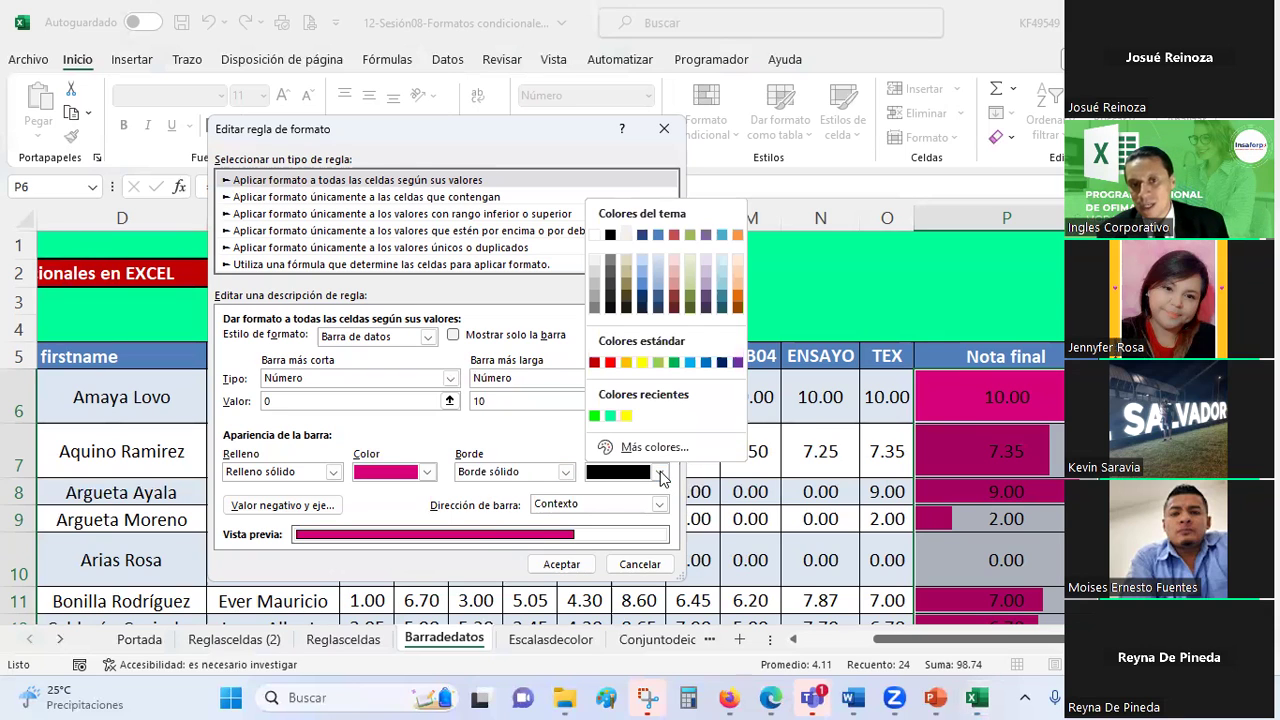
pyautogui.click(738, 366)
pyautogui.click(561, 566)
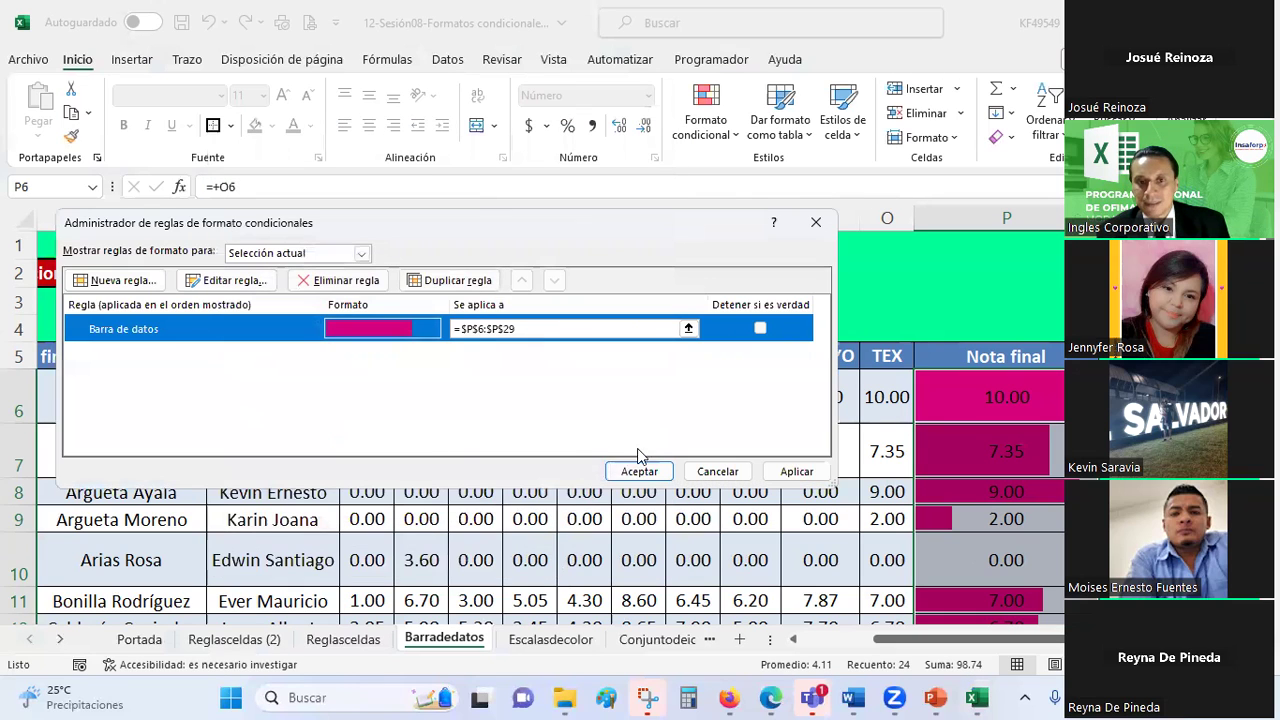
pyautogui.click(640, 467)
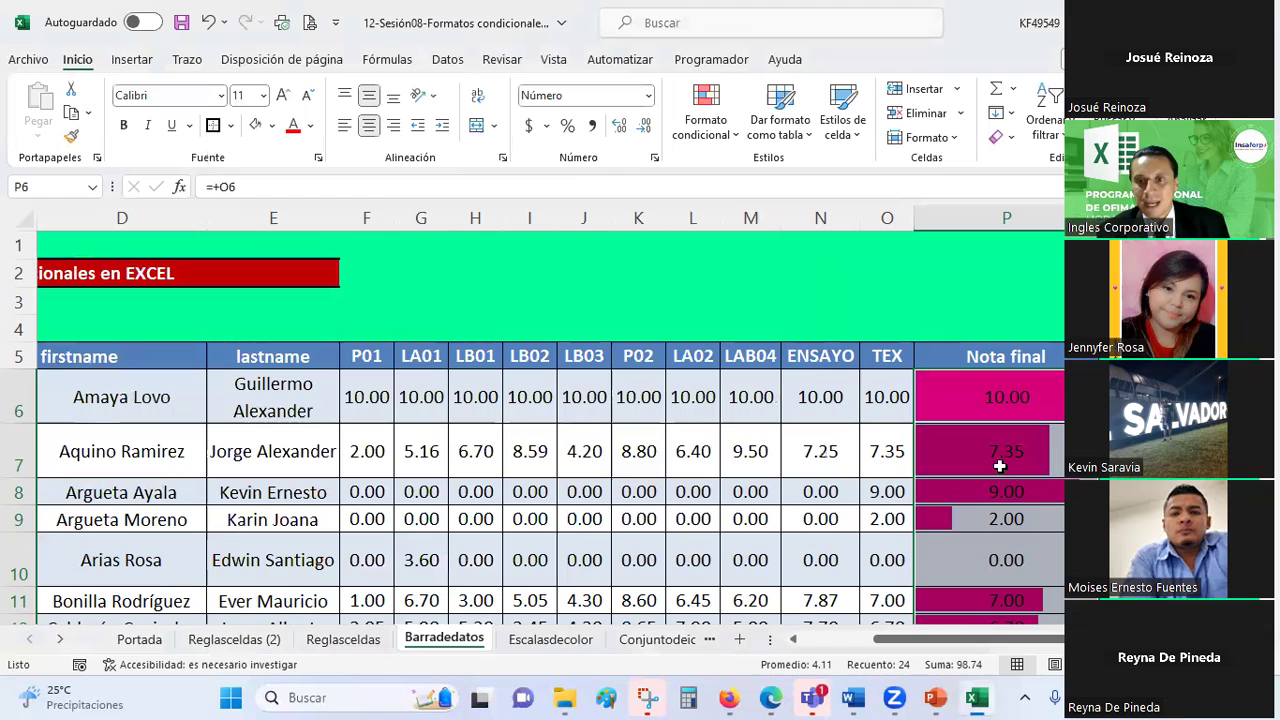
# - Enter 9, then 7, then 5 as the TEX grade in O7, ending at 5
pyautogui.click(878, 450)
pyautogui.write('9')
pyautogui.press('Return')
pyautogui.click(878, 450)
pyautogui.write('7')
pyautogui.press('Return')
pyautogui.click(879, 450)
pyautogui.write('5')
pyautogui.press('Return')
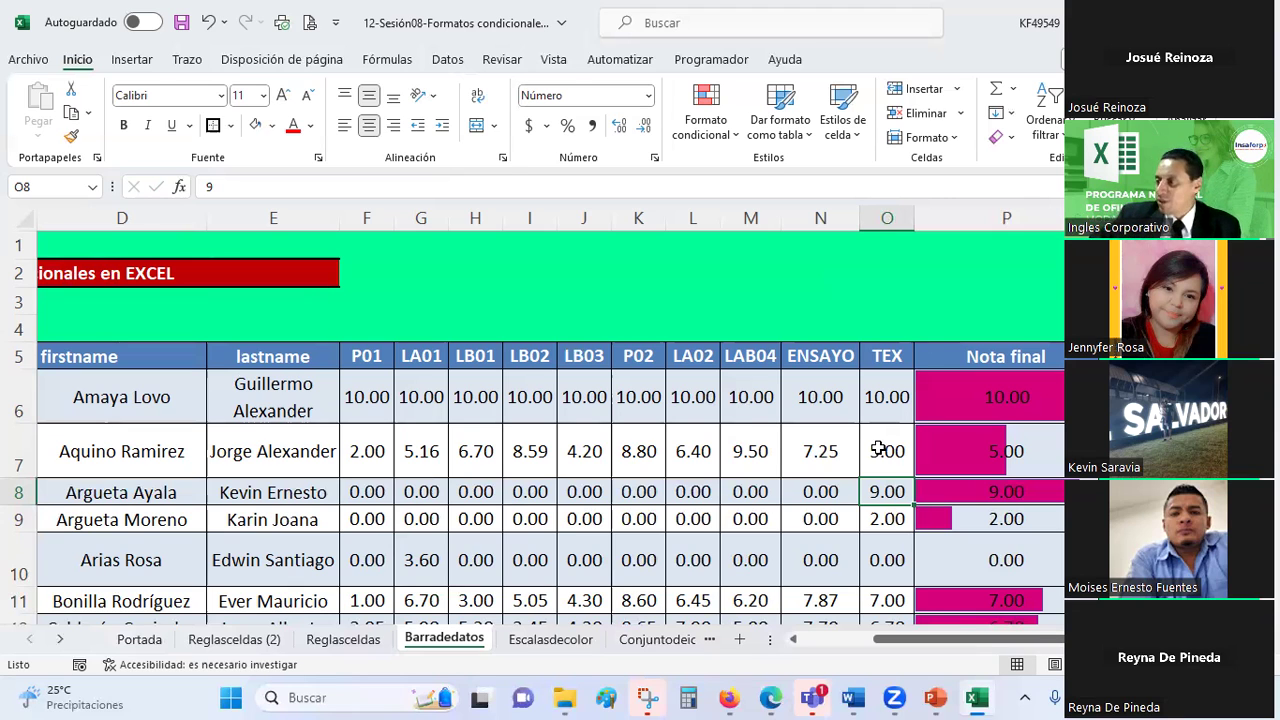
pyautogui.moveTo(964, 391); pyautogui.dragTo(957, 594)
# - Open the Reglasceldas (2) sheet and select G6:G19 to review its totals
pyautogui.click(343, 639)
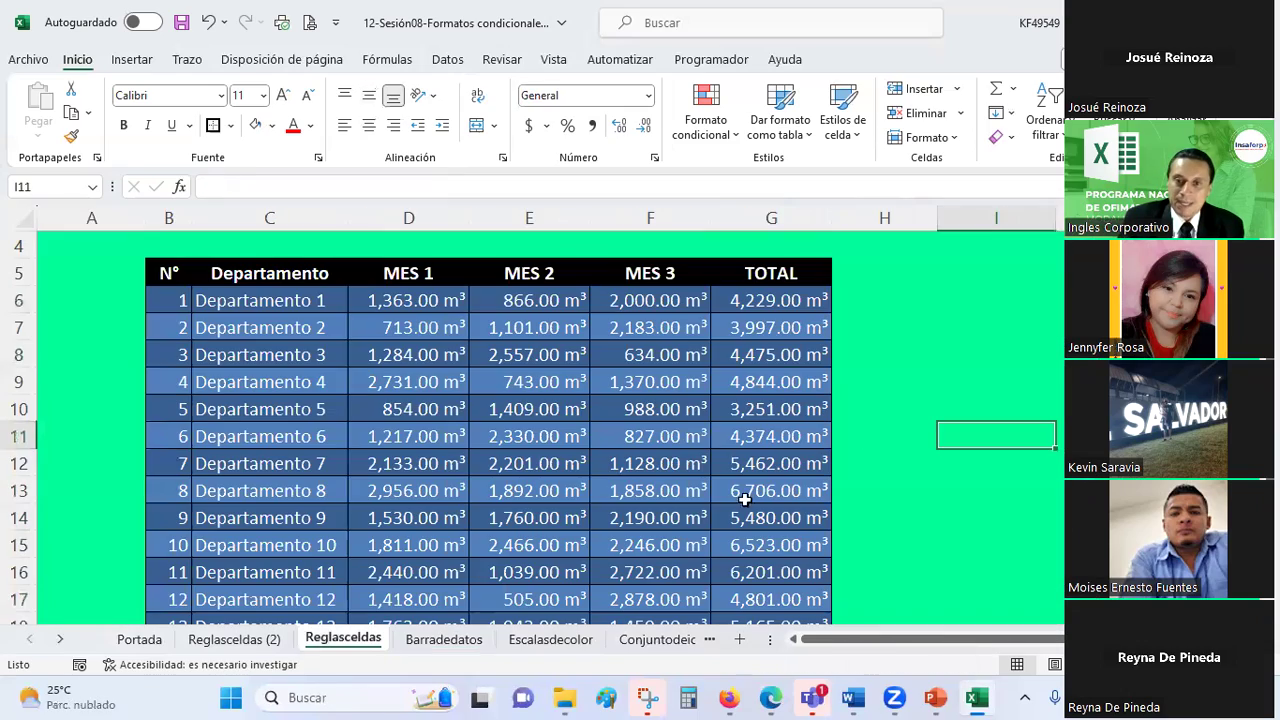
pyautogui.click(234, 639)
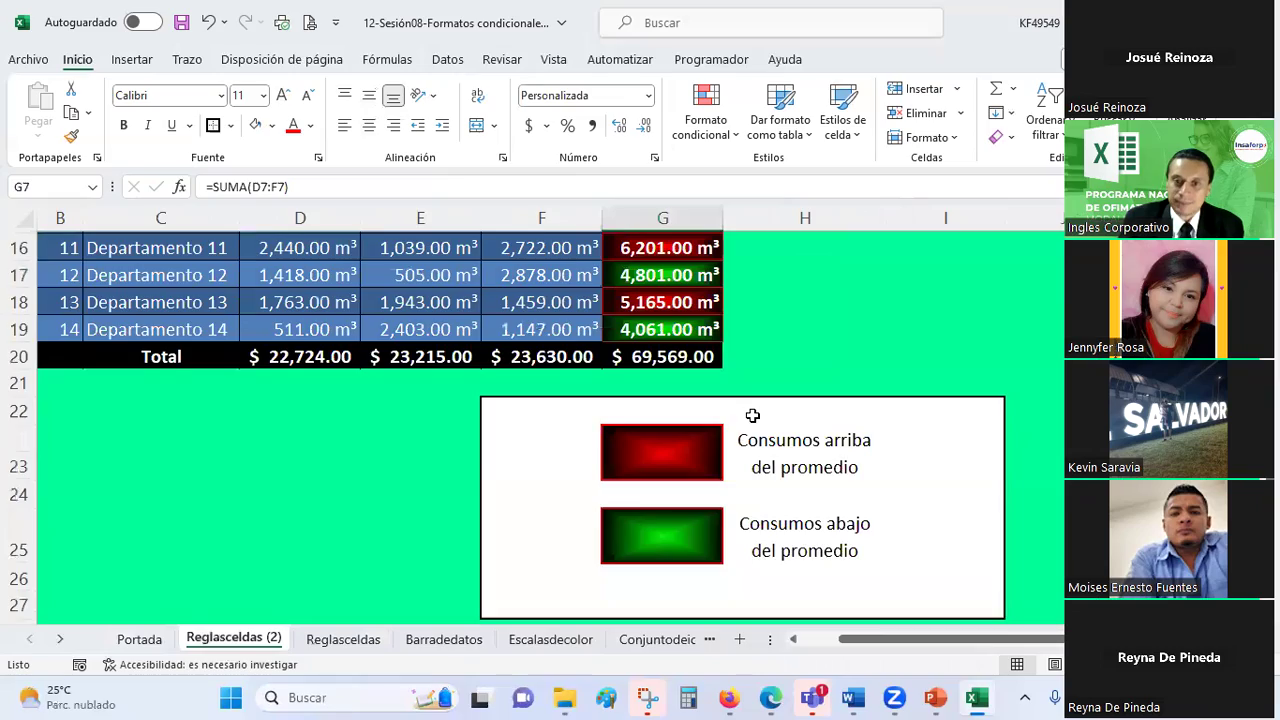
pyautogui.scroll(3, 752, 415)
pyautogui.scroll(2, 752, 415)
pyautogui.scroll(-1, 752, 415)
pyautogui.scroll(-1, 752, 415)
pyautogui.scroll(1, 752, 415)
pyautogui.moveTo(663, 271); pyautogui.dragTo(688, 570)
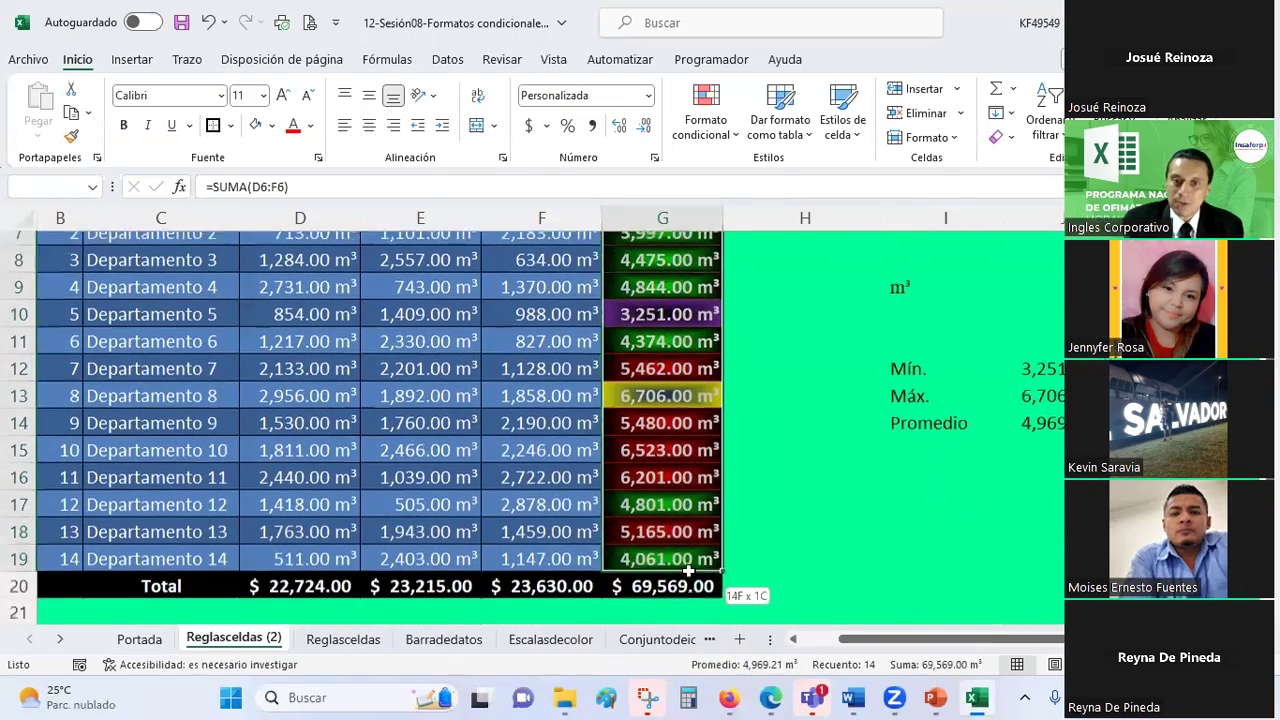
pyautogui.scroll(2, 680, 505)
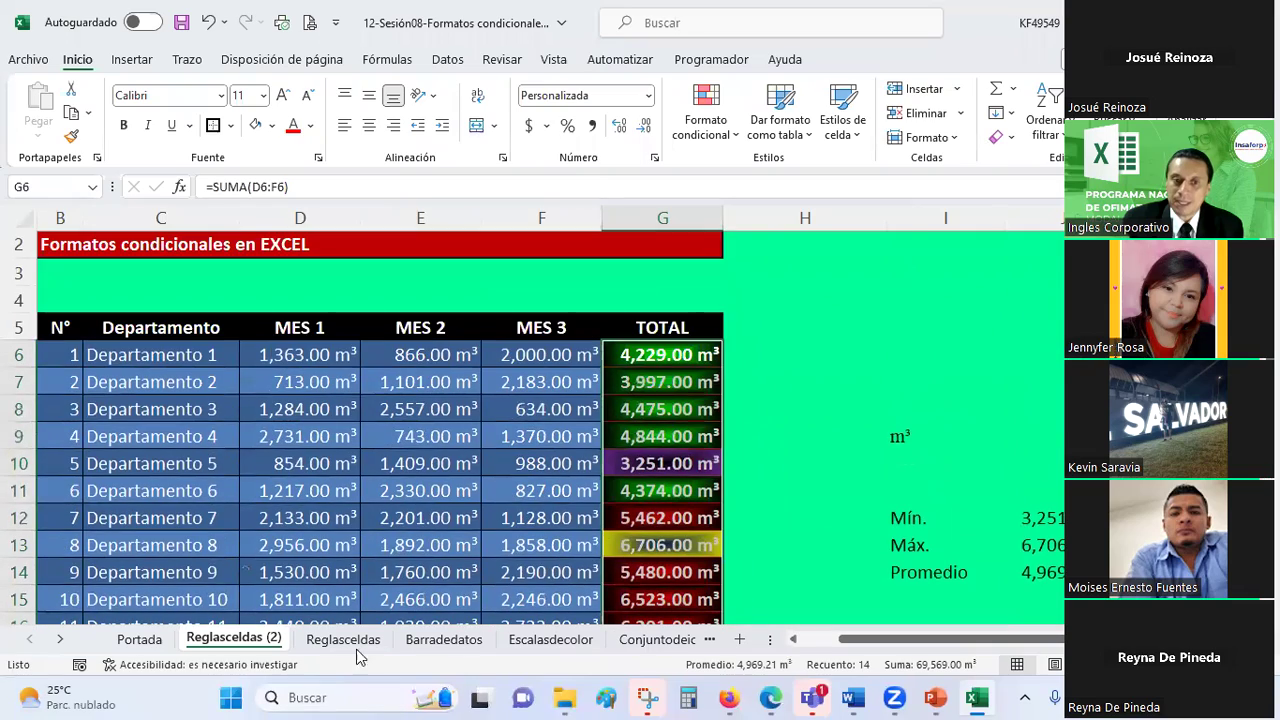
# - Return to the Barradedatos sheet and select cell L10
pyautogui.click(444, 639)
pyautogui.scroll(1, 698, 437)
pyautogui.scroll(2, 698, 437)
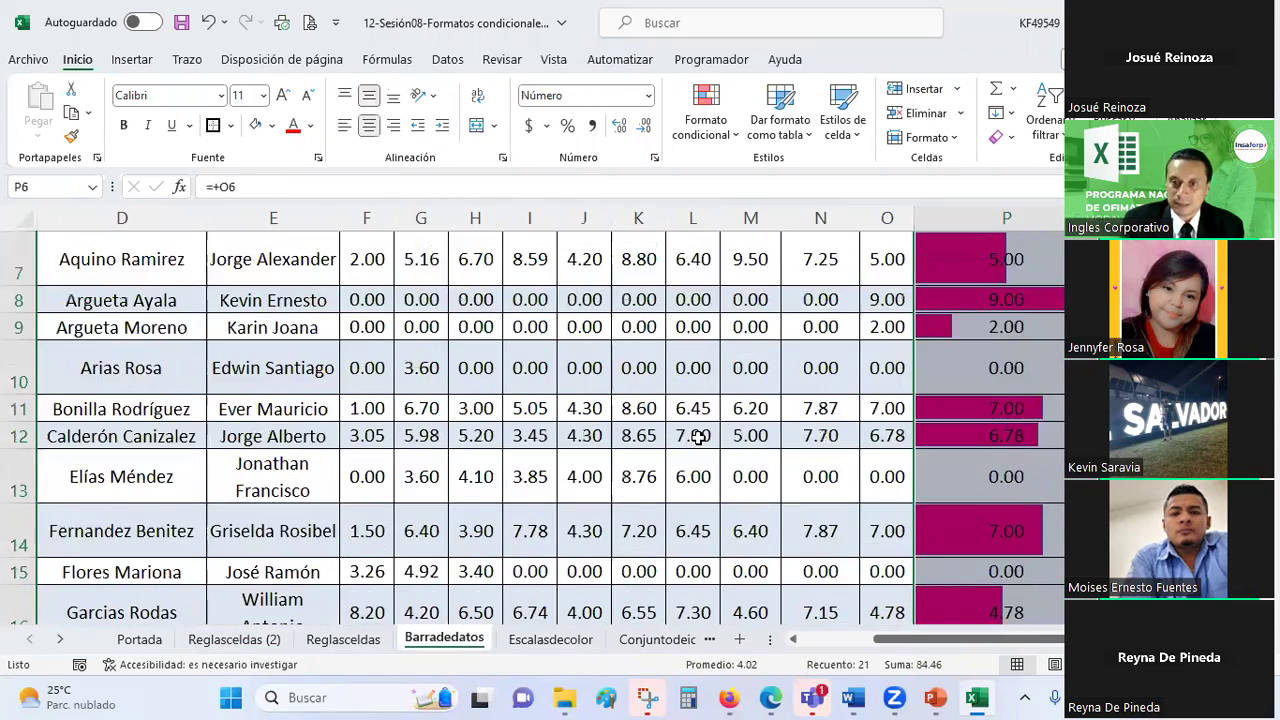
pyautogui.scroll(1, 698, 437)
pyautogui.click(698, 437)
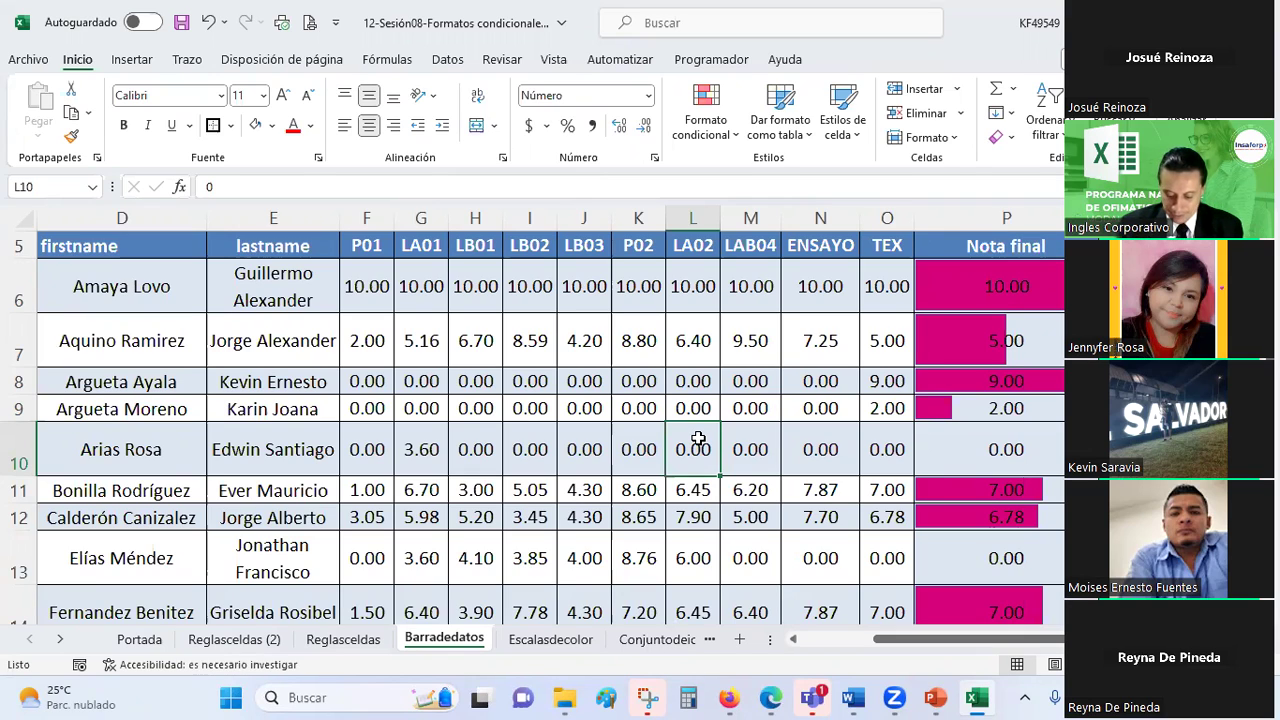
# - In Firefox, view the Panel de Control's Mis cursos list of Excel courses, then return to Excel
pyautogui.click(720, 697)
pyautogui.click(418, 10)
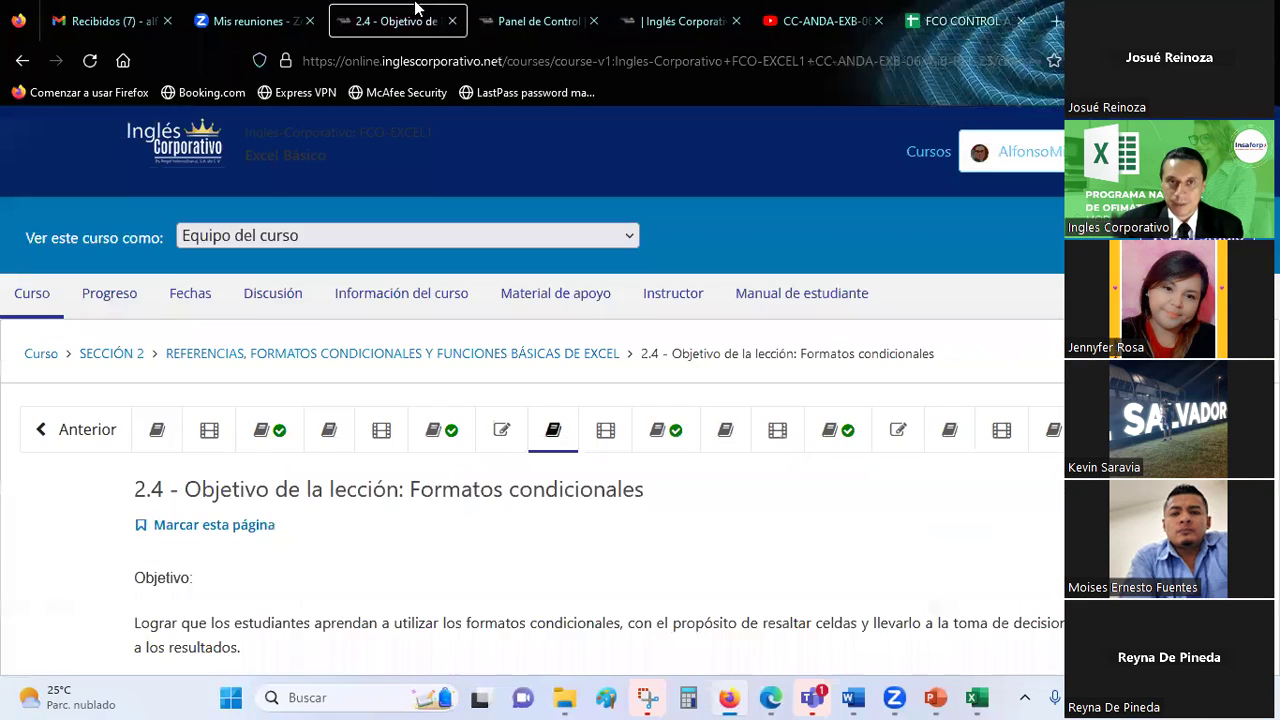
pyautogui.click(538, 20)
pyautogui.scroll(-2, 518, 440)
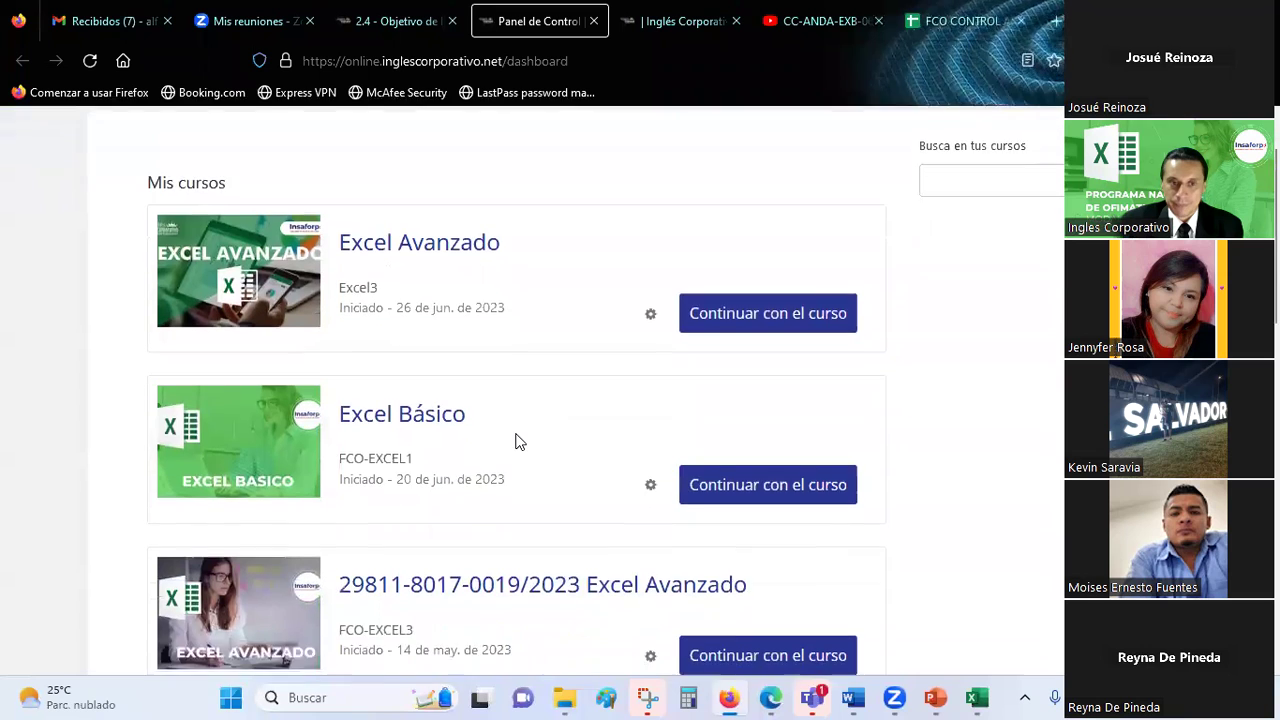
pyautogui.scroll(-2, 518, 442)
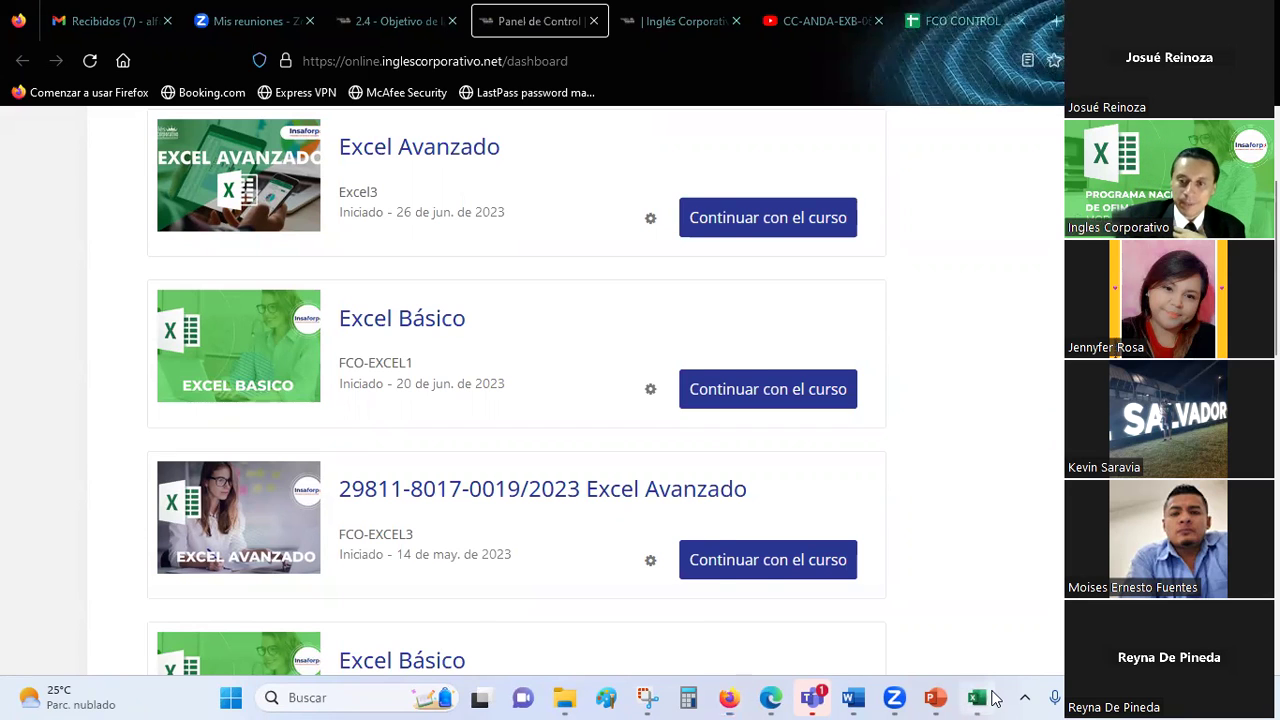
pyautogui.click(977, 697)
# - Show the Escalasdecolor sheet with its plain Nota final grades
pyautogui.click(1160, 381)
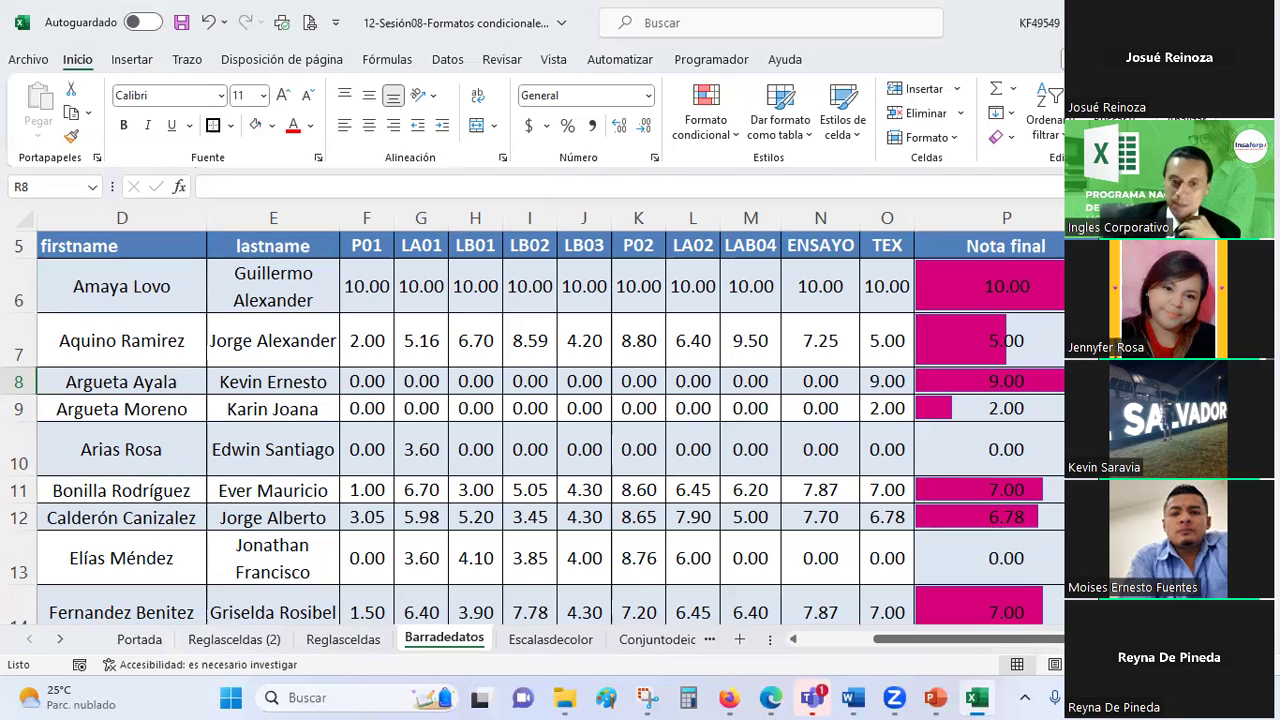
pyautogui.click(563, 642)
# - Enter the formula =+O6 in P6 so it takes the TEX grade
pyautogui.moveTo(936, 640); pyautogui.dragTo(904, 640)
pyautogui.scroll(-2, 845, 466)
pyautogui.scroll(3, 845, 466)
pyautogui.scroll(-1, 905, 460)
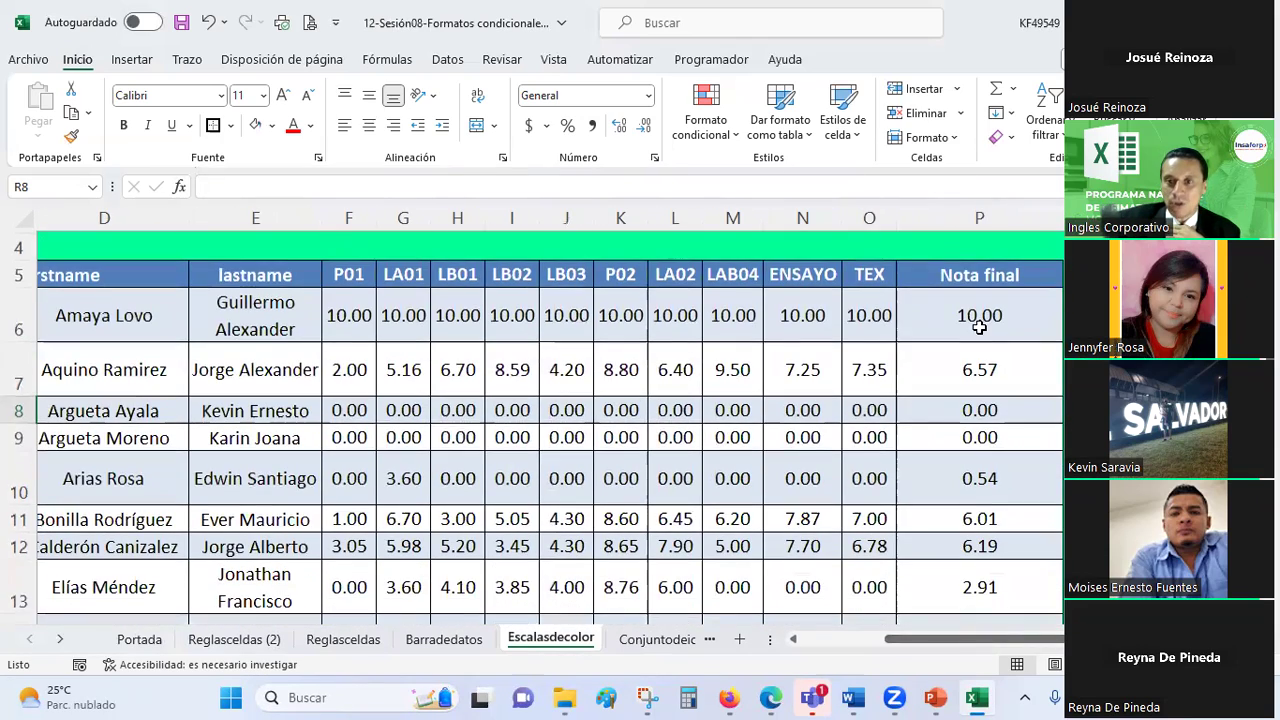
pyautogui.click(981, 322)
pyautogui.write('=+')
pyautogui.press('Left')
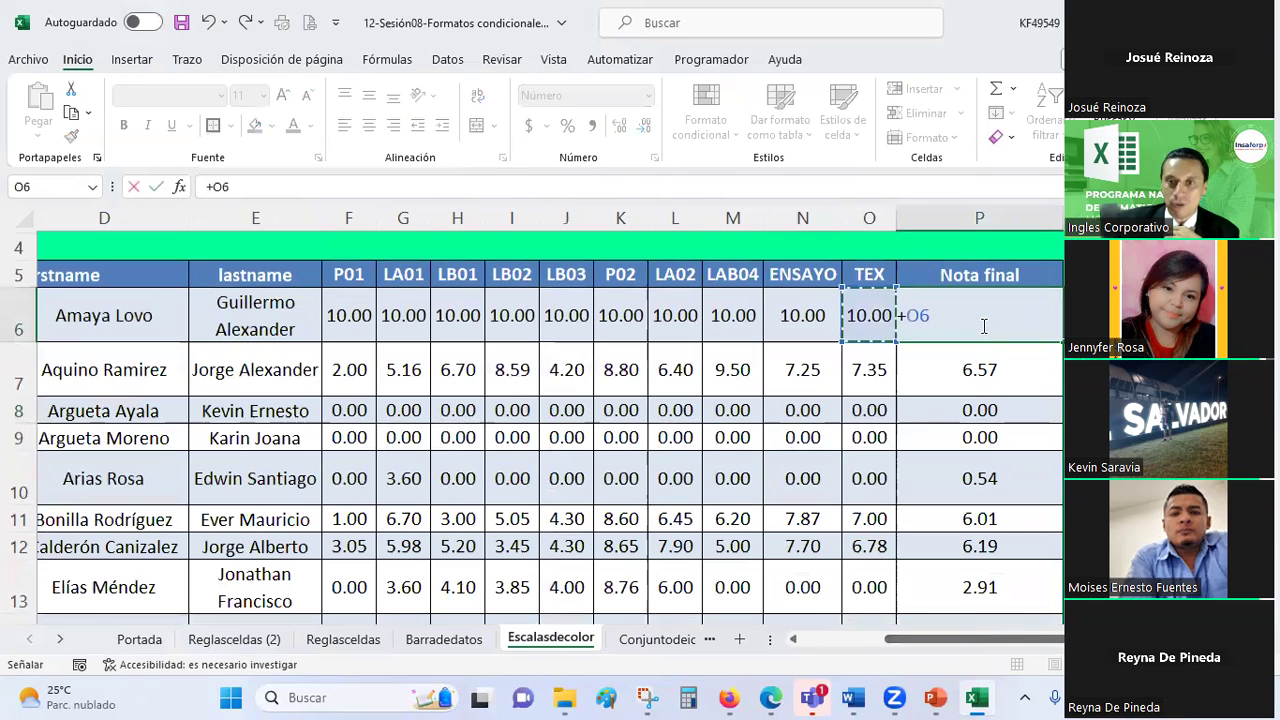
pyautogui.press('Return')
# - Copy the P6 formula down into P7:P29
pyautogui.click(981, 322)
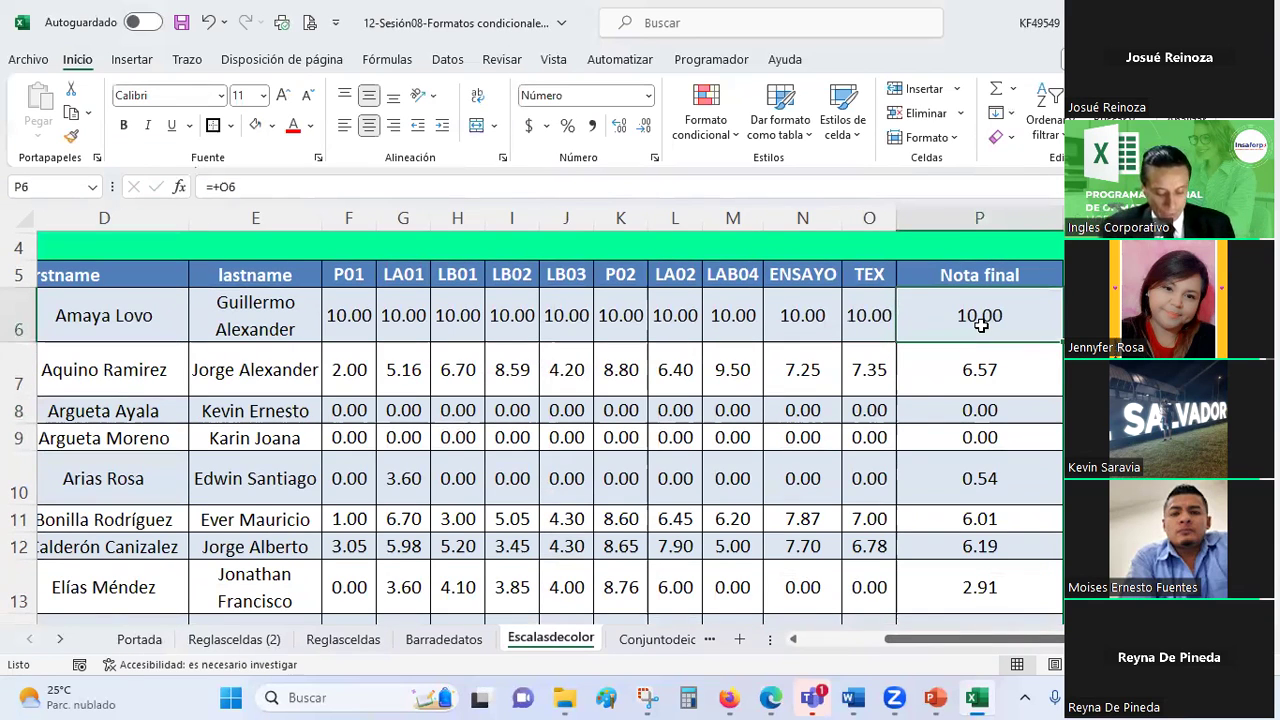
pyautogui.hotkey('ctrl', 'c')
pyautogui.moveTo(930, 410)
pyautogui.mouseDown()
pyautogui.moveTo(936, 697)
pyautogui.moveTo(943, 537)
pyautogui.mouseUp()
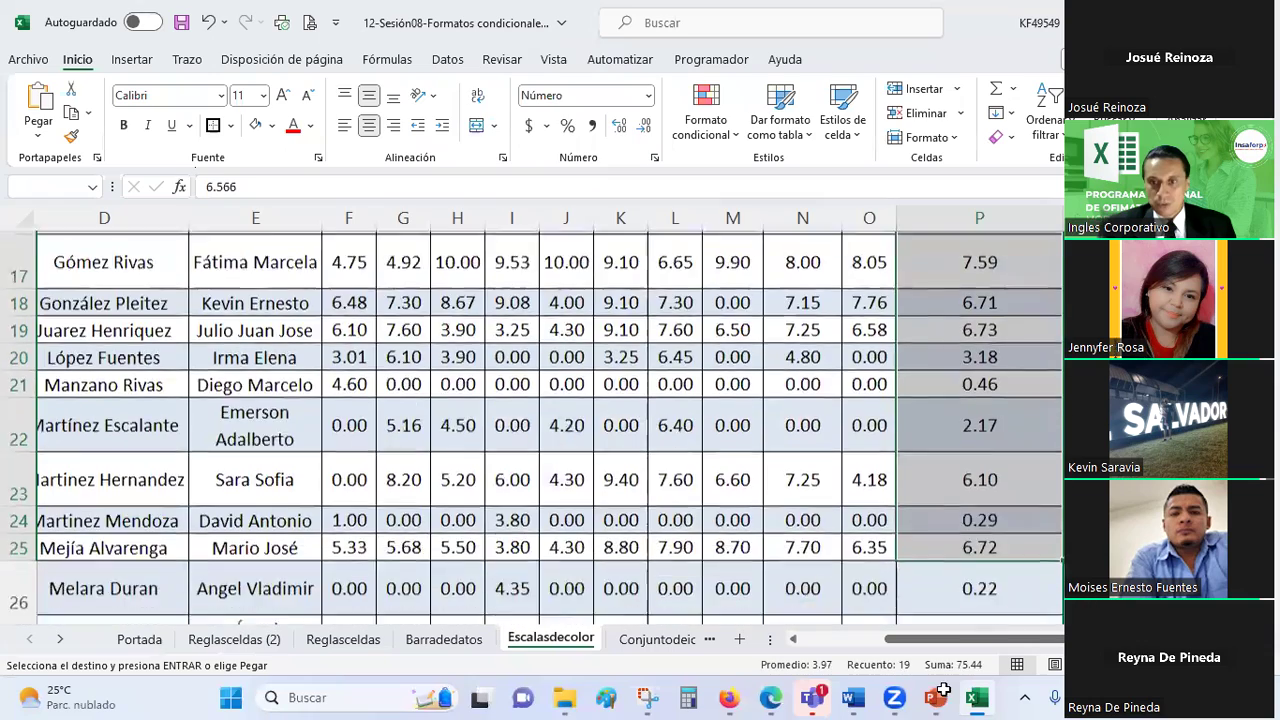
pyautogui.rightClick(943, 537)
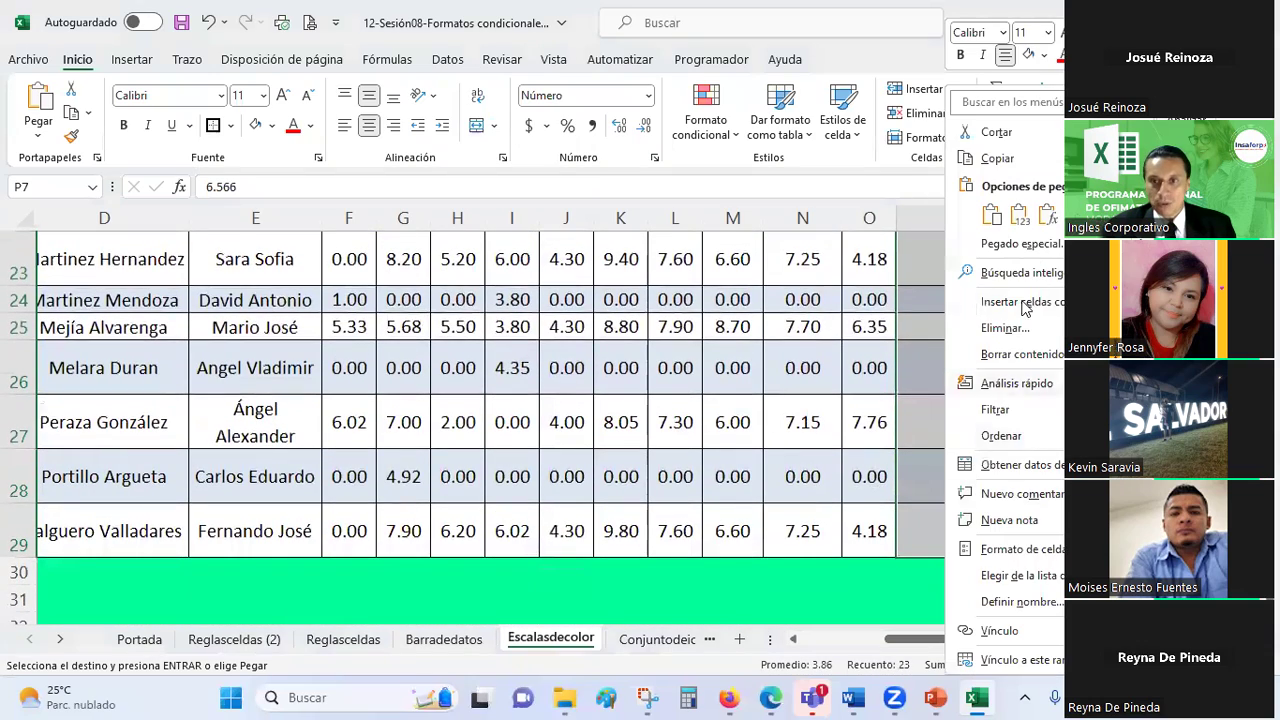
pyautogui.click(1050, 215)
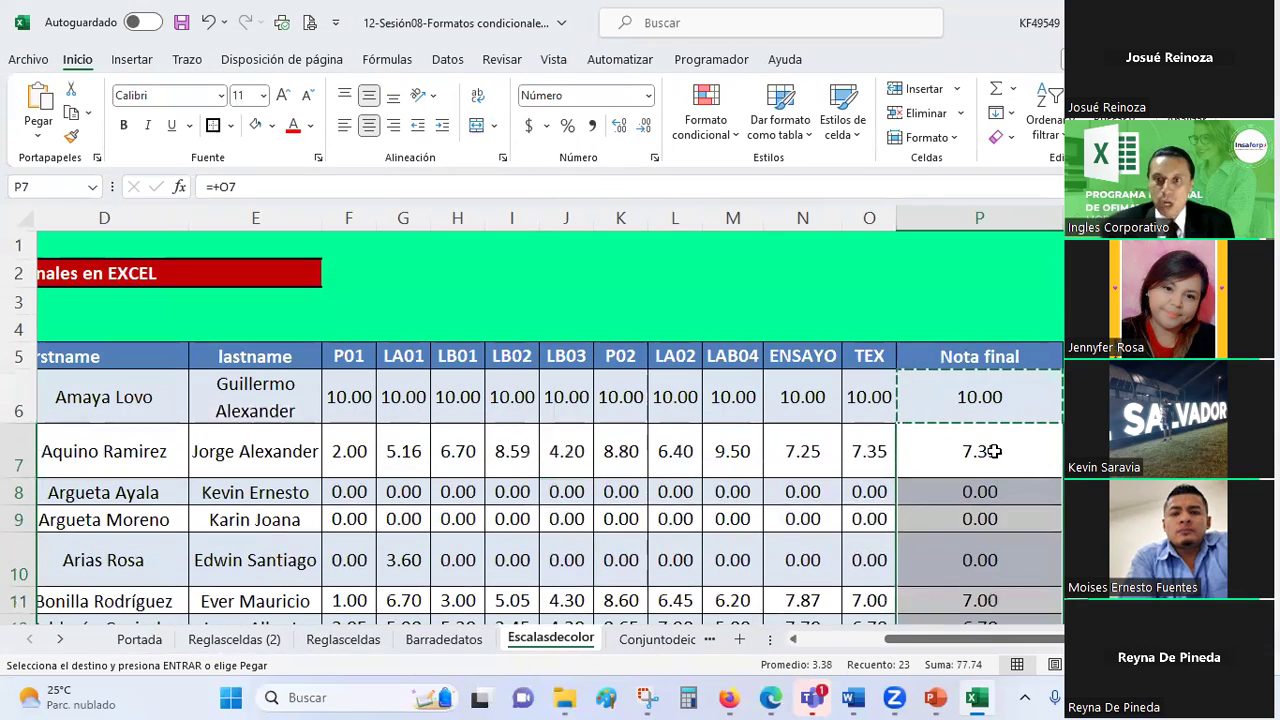
pyautogui.click(917, 262)
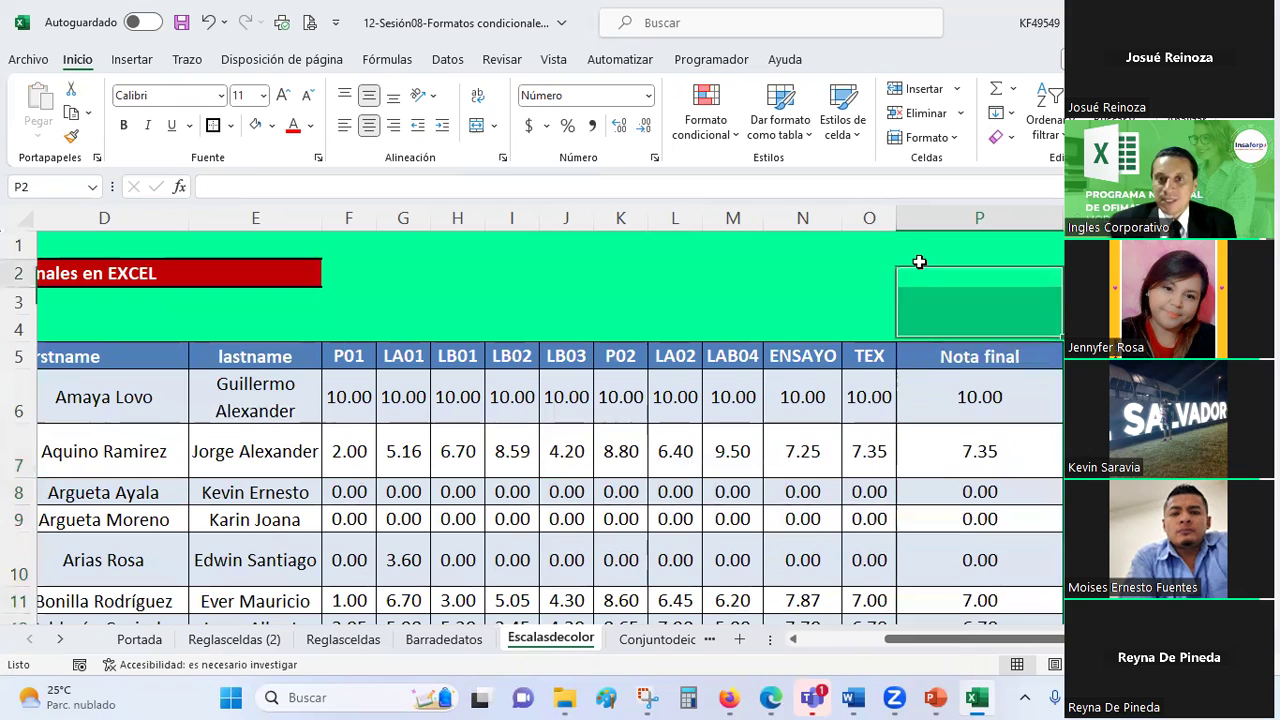
# - Apply the blue-white-red colour scale preset to P6:P29
pyautogui.click(706, 115)
pyautogui.moveTo(788, 322)
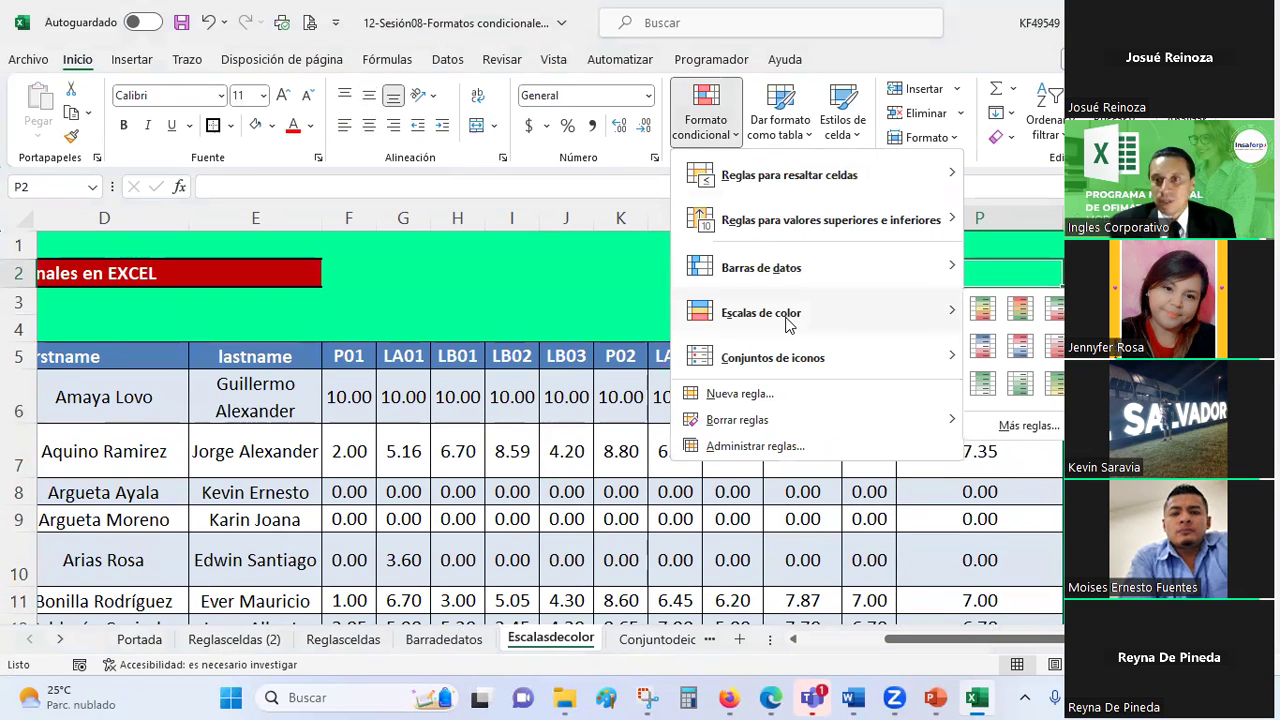
pyautogui.click(600, 308)
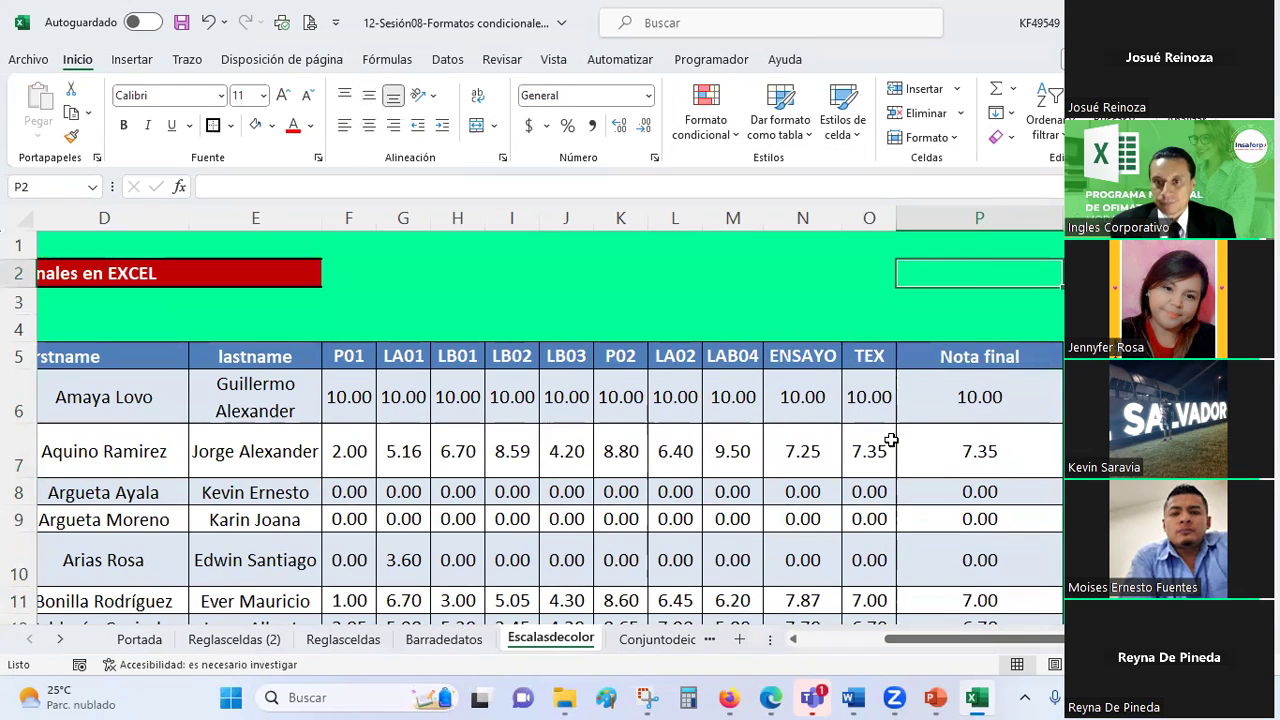
pyautogui.click(995, 400)
pyautogui.moveTo(996, 412)
pyautogui.mouseDown()
pyautogui.moveTo(996, 664)
pyautogui.moveTo(977, 547)
pyautogui.mouseUp()
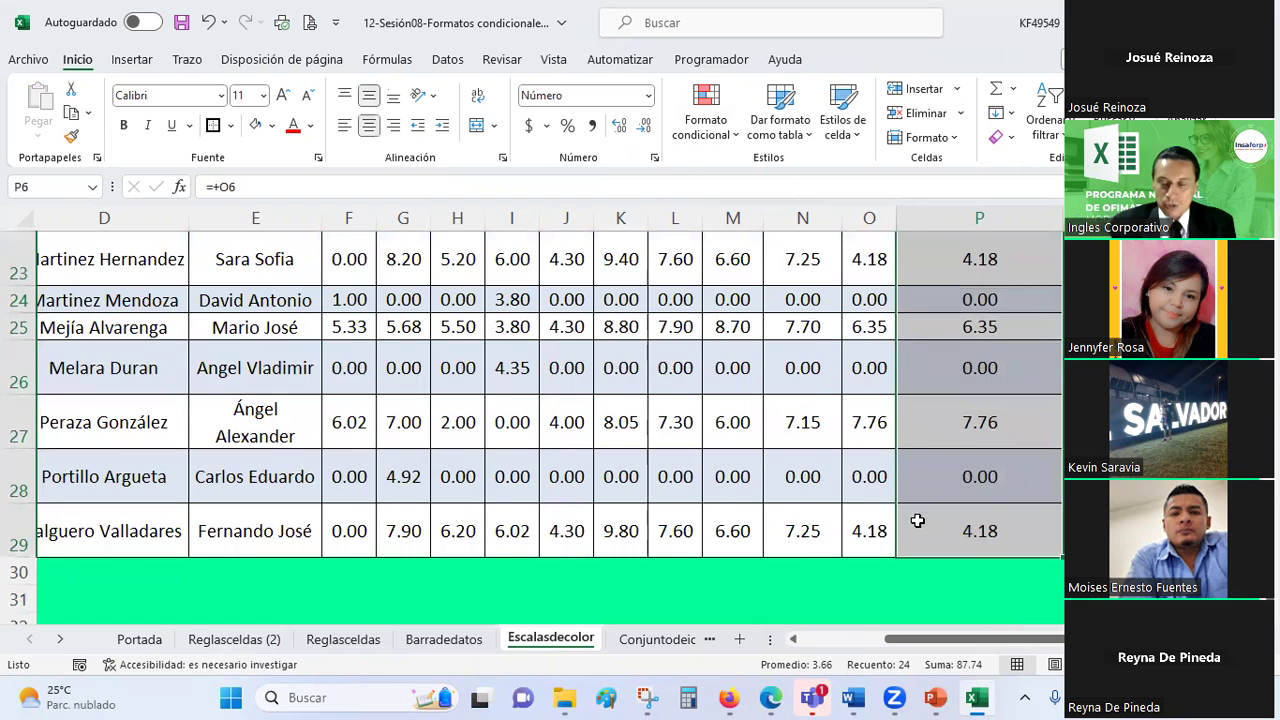
pyautogui.scroll(5, 834, 466)
pyautogui.scroll(3, 833, 464)
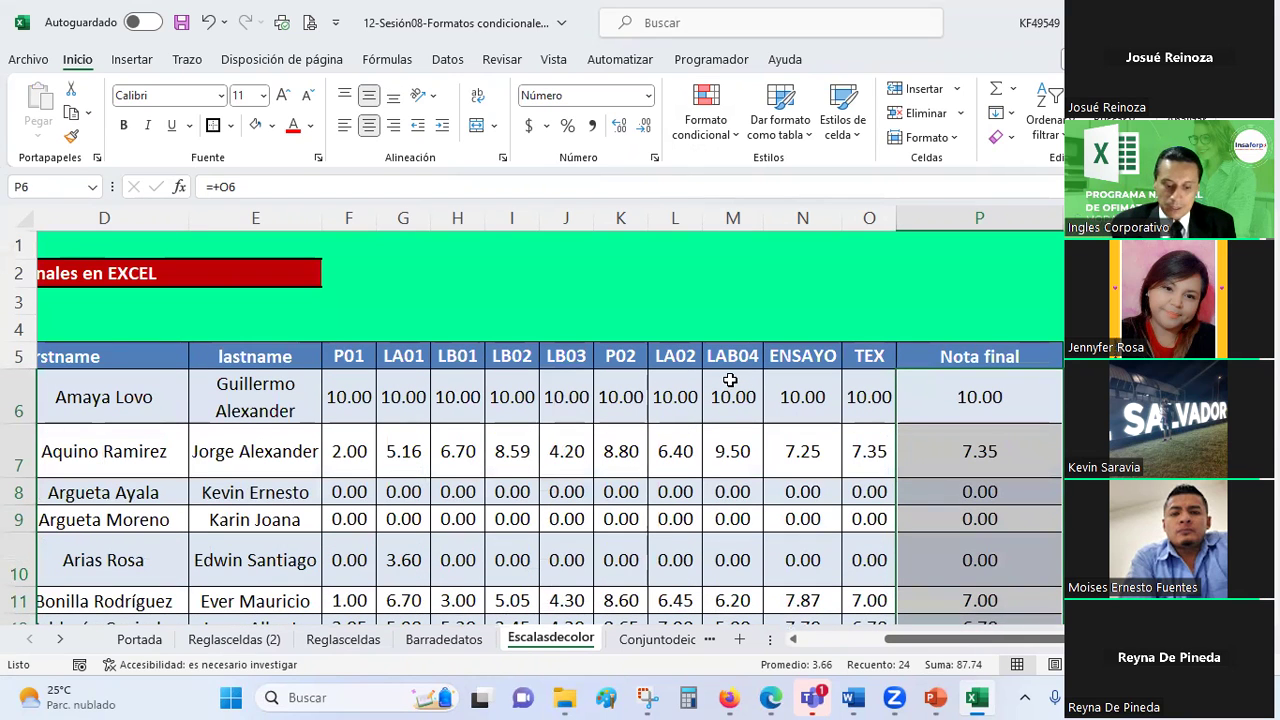
pyautogui.click(734, 138)
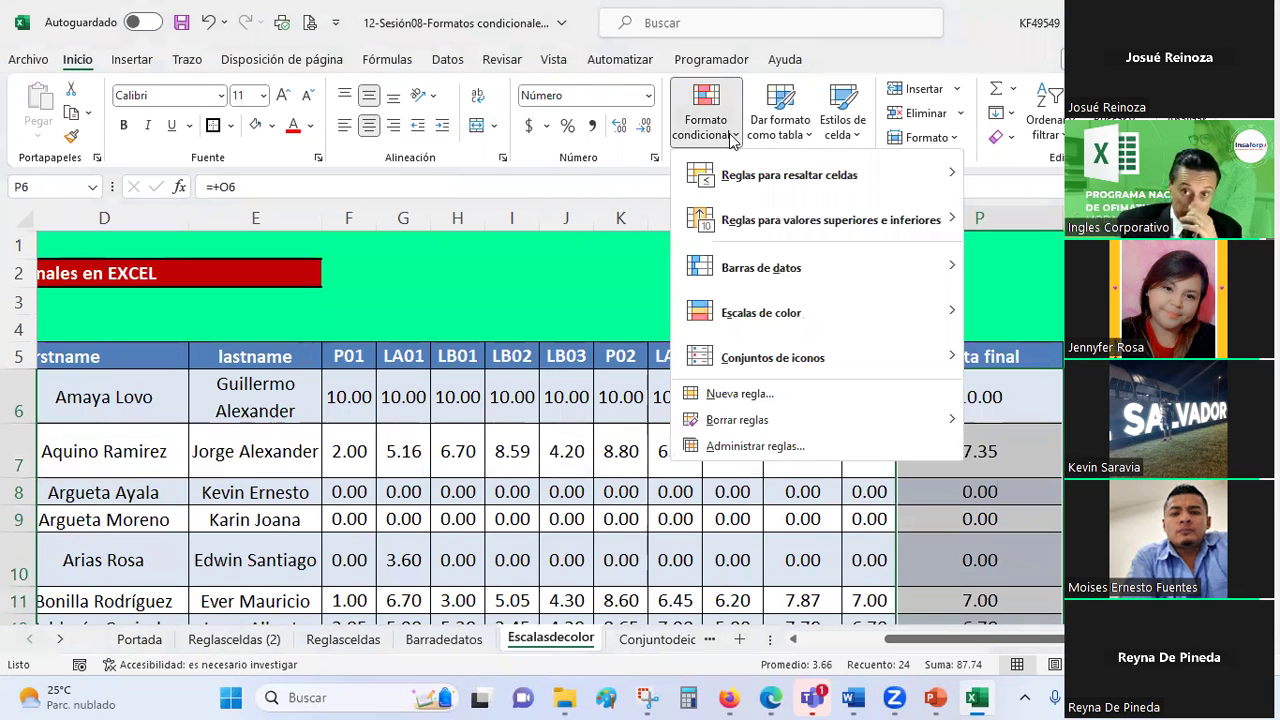
pyautogui.moveTo(772, 318)
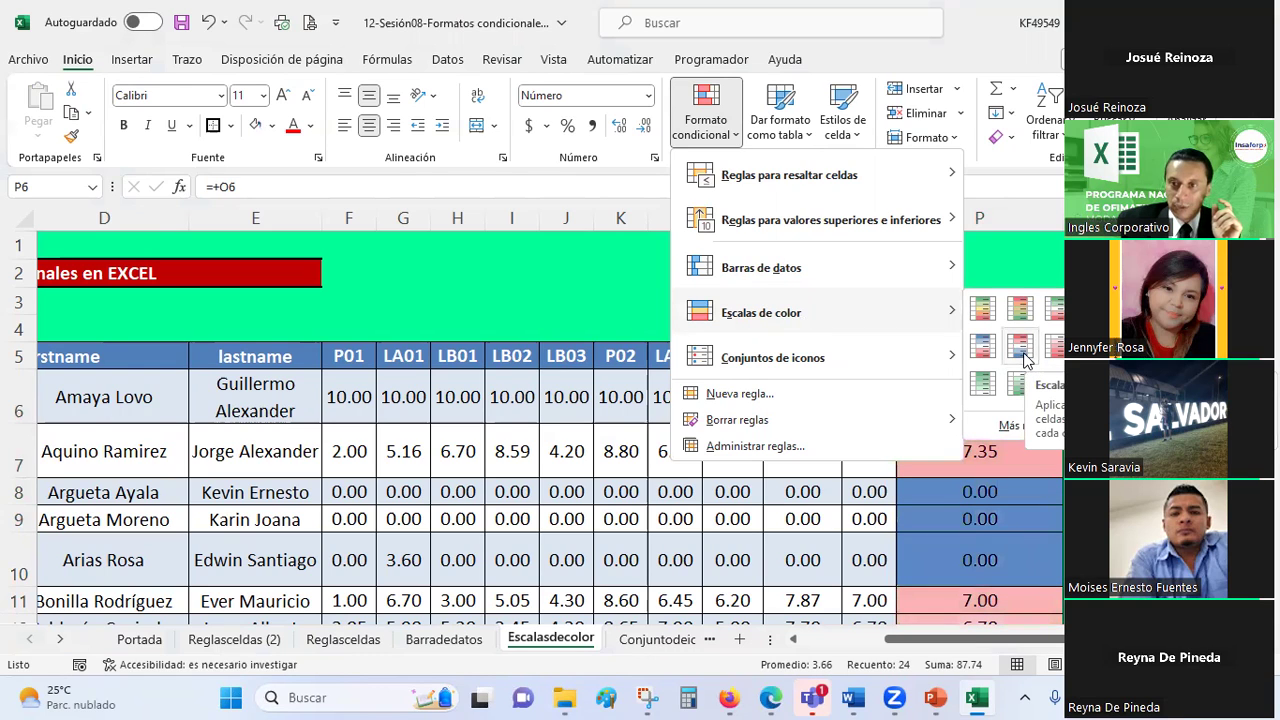
pyautogui.click(1024, 358)
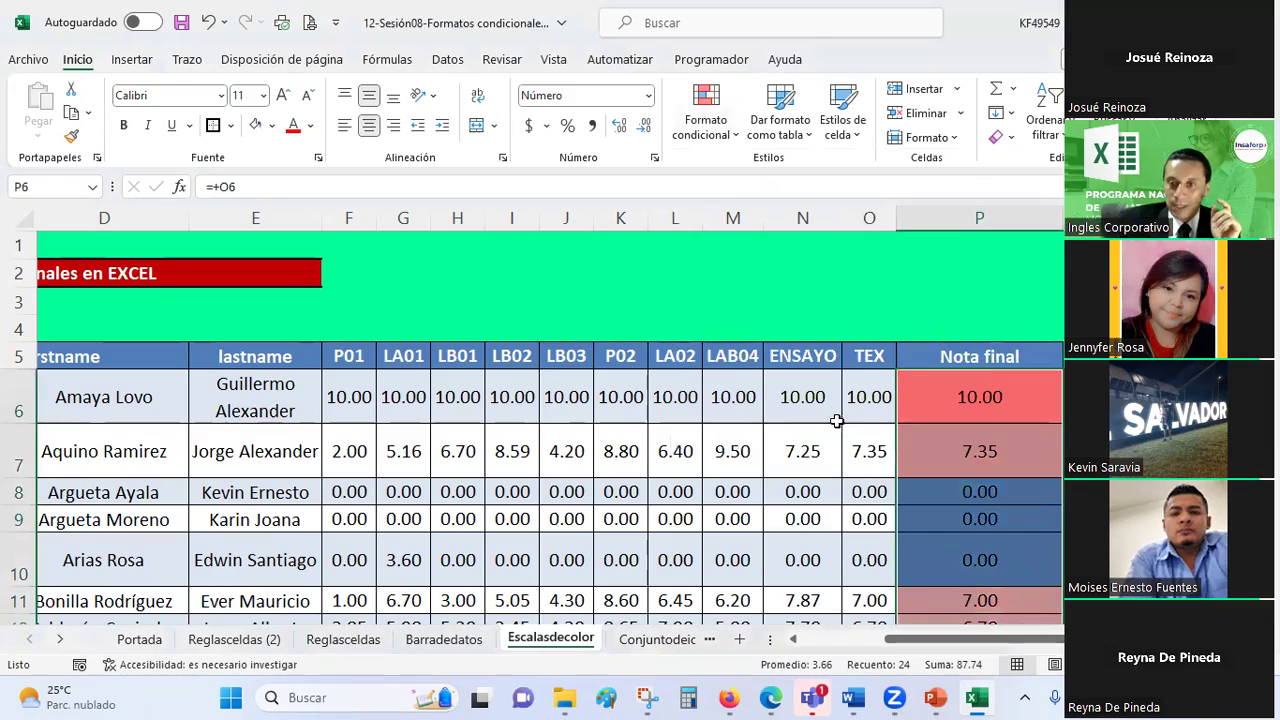
pyautogui.scroll(-1, 750, 410)
pyautogui.scroll(-1, 750, 410)
pyautogui.scroll(-1, 750, 410)
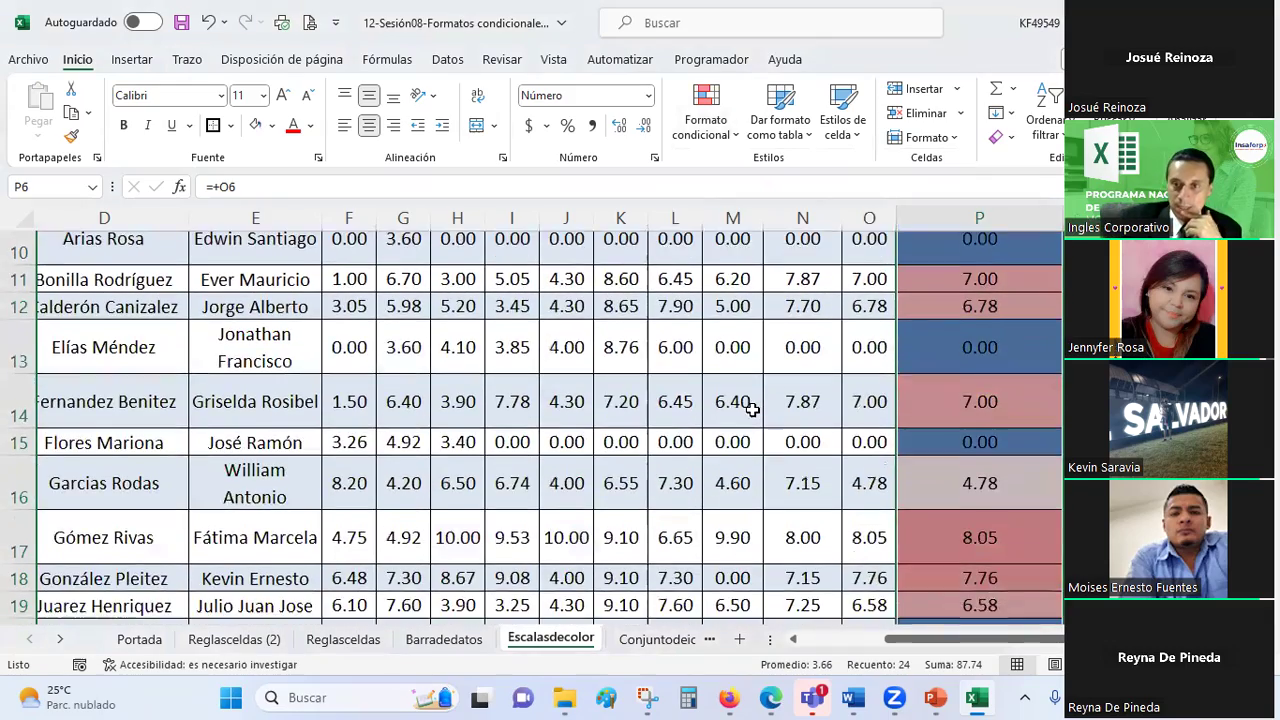
pyautogui.scroll(-1, 750, 410)
pyautogui.scroll(-1, 752, 410)
pyautogui.scroll(-1, 752, 410)
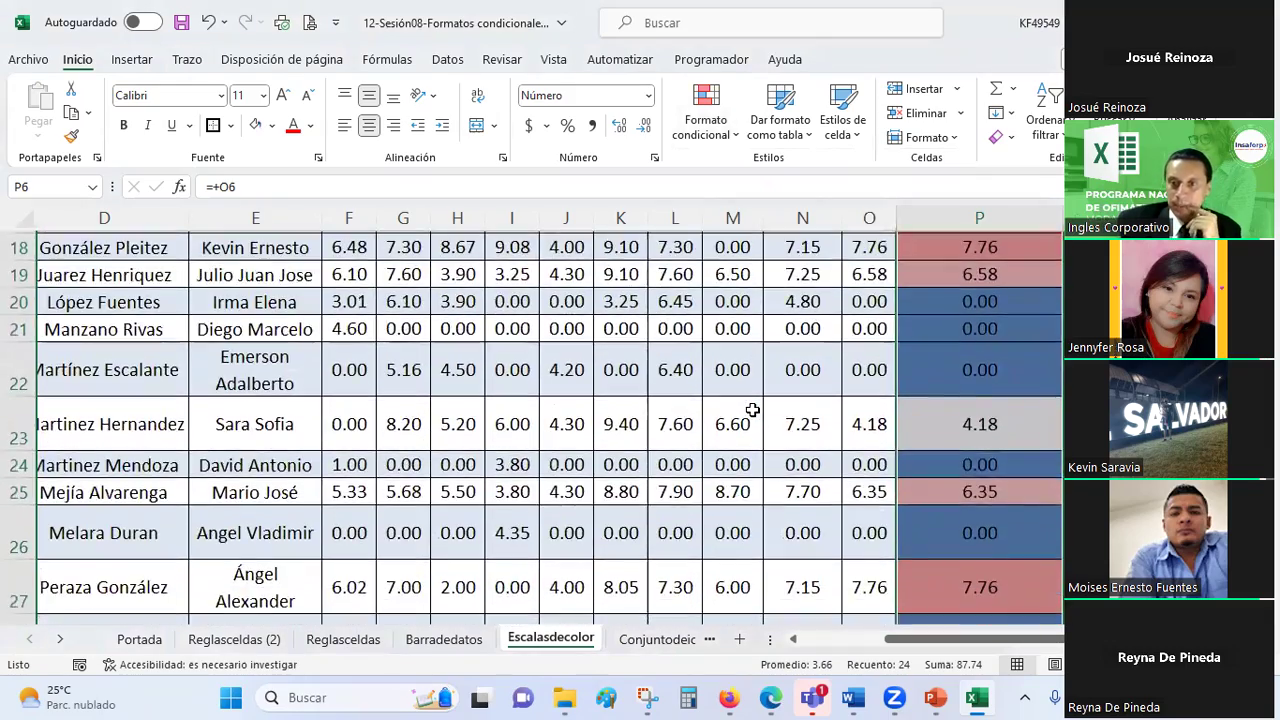
pyautogui.scroll(-2, 752, 410)
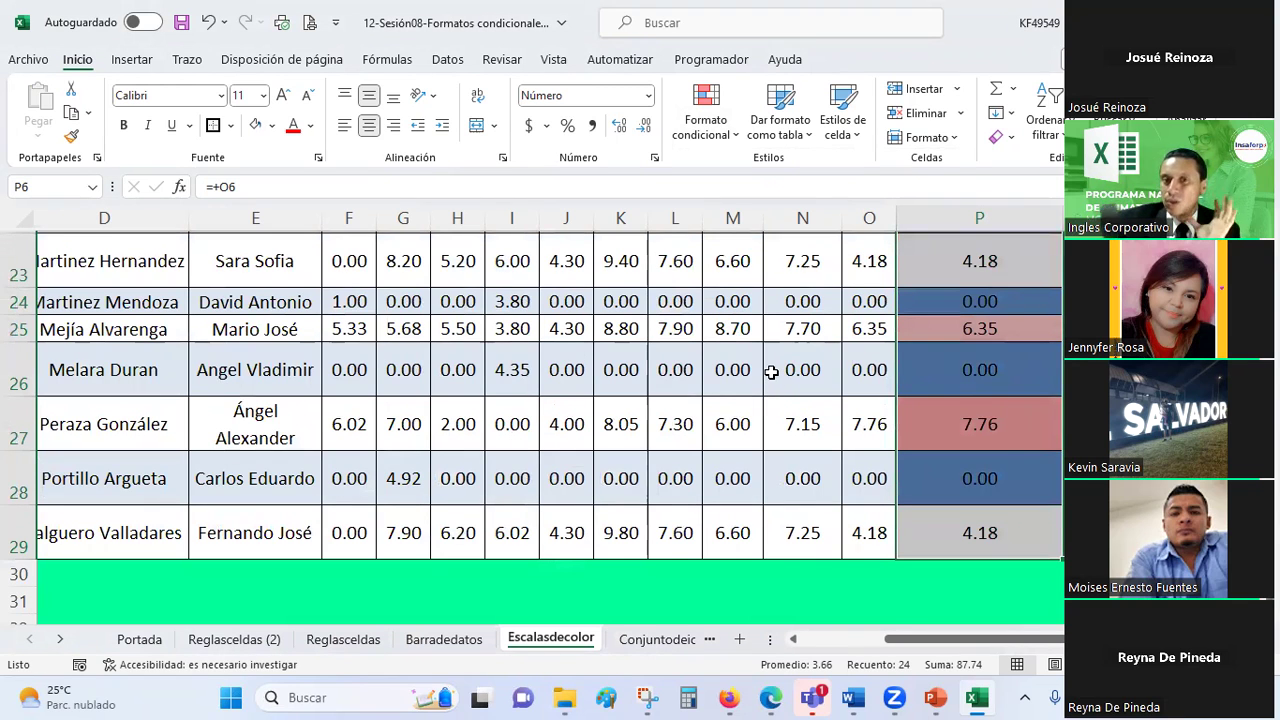
pyautogui.scroll(6, 771, 372)
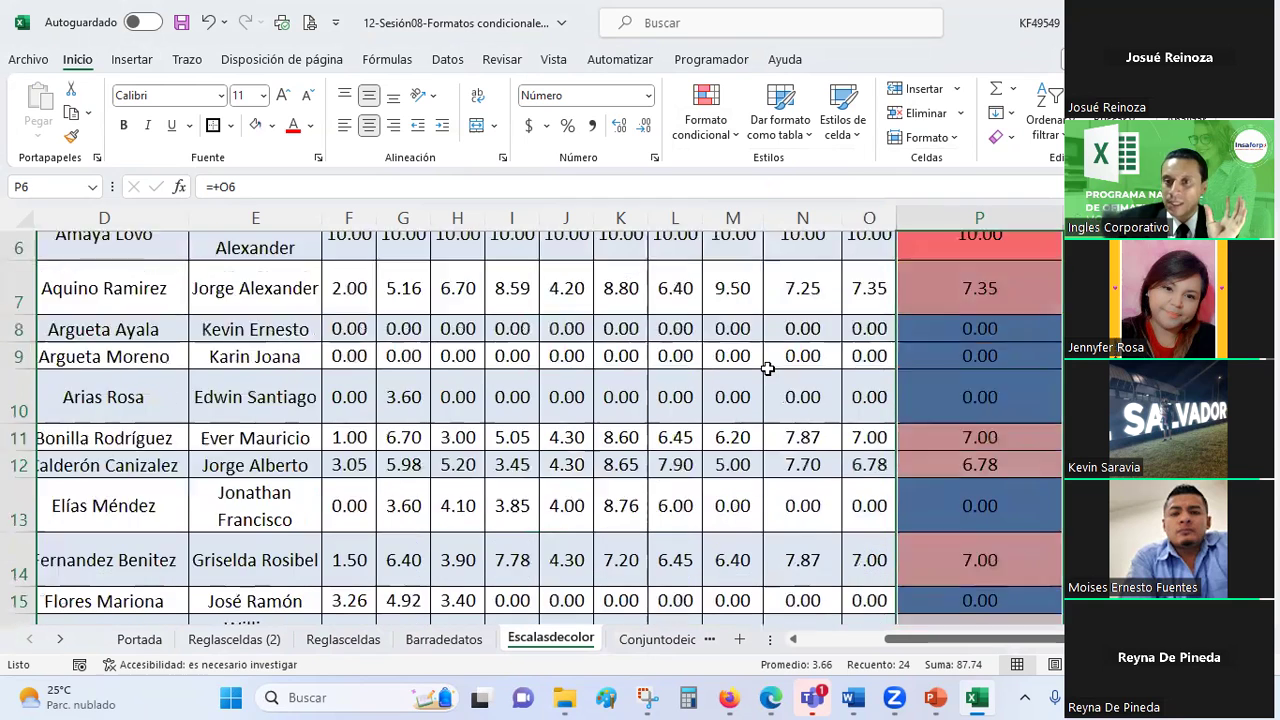
pyautogui.scroll(2, 771, 372)
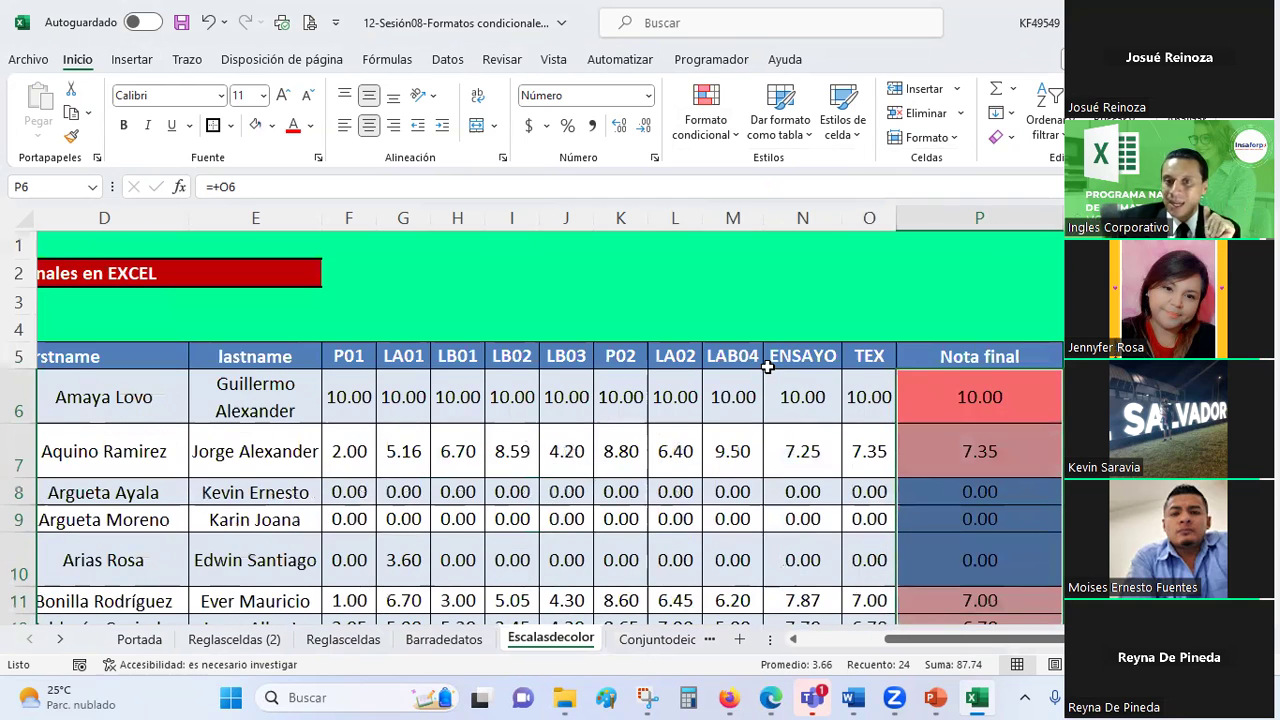
# - Open the rules manager and start editing the P6:P29 colour-scale rule
pyautogui.click(736, 138)
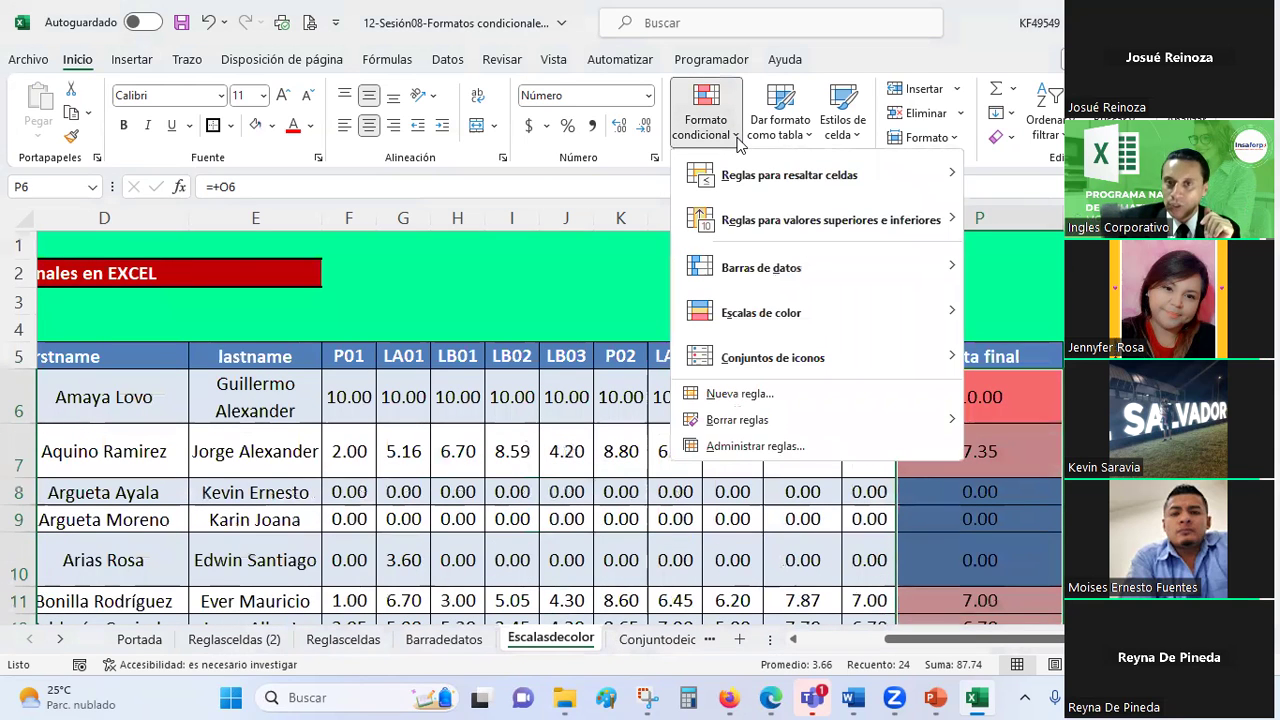
pyautogui.click(744, 450)
pyautogui.click(146, 330)
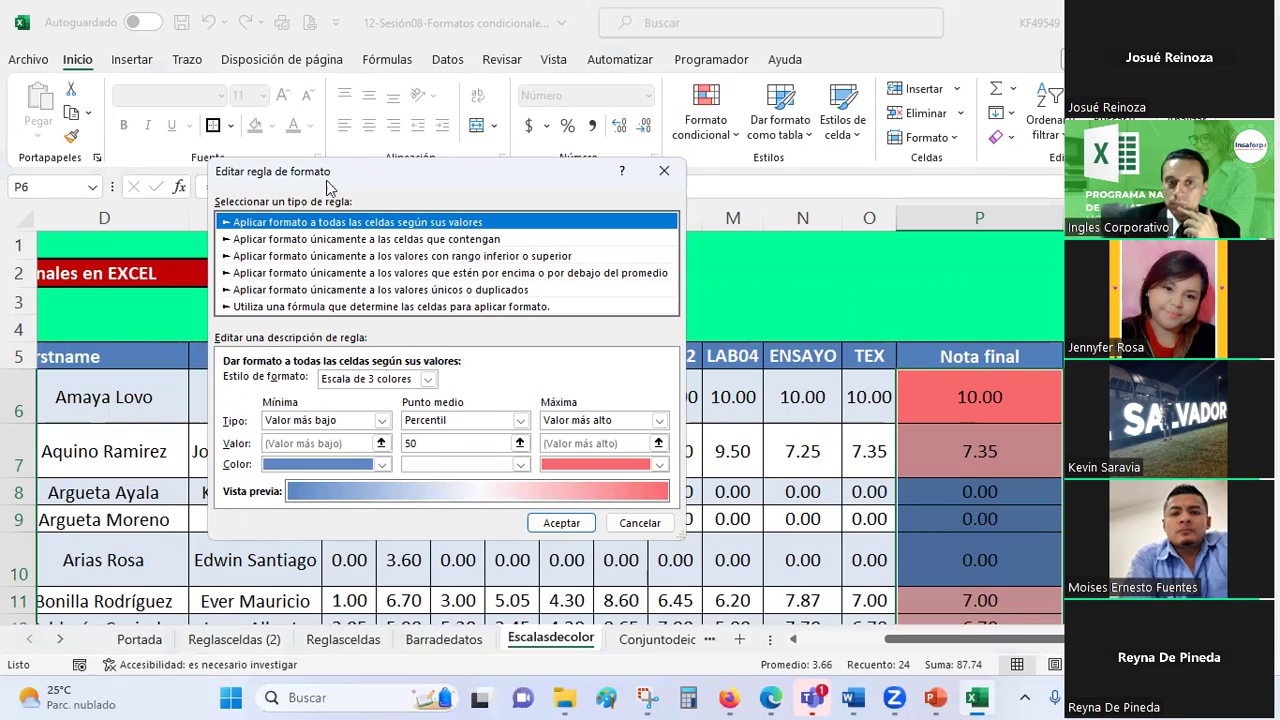
pyautogui.moveTo(350, 166)
pyautogui.mouseDown()
pyautogui.moveTo(458, 150)
pyautogui.moveTo(686, 3)
pyautogui.mouseUp()
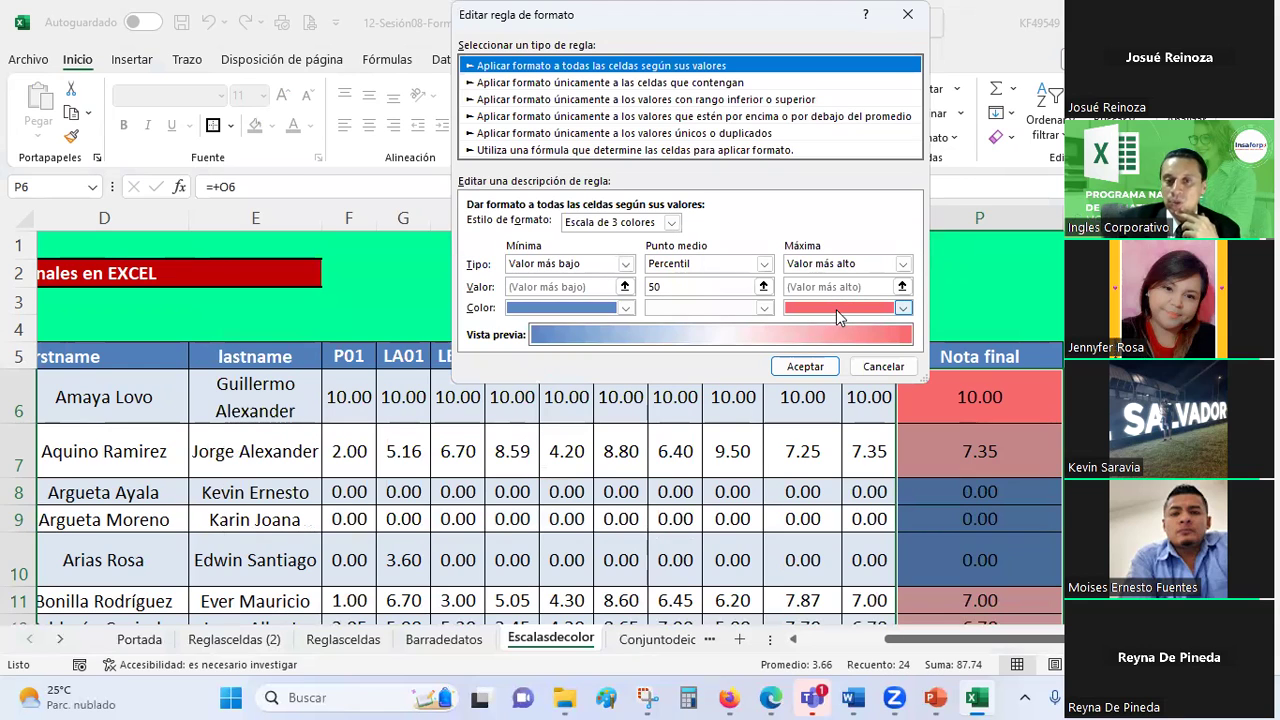
# - Make the maximum colour bright green, the minimum Number 0 and the midpoint Number 5
pyautogui.click(904, 308)
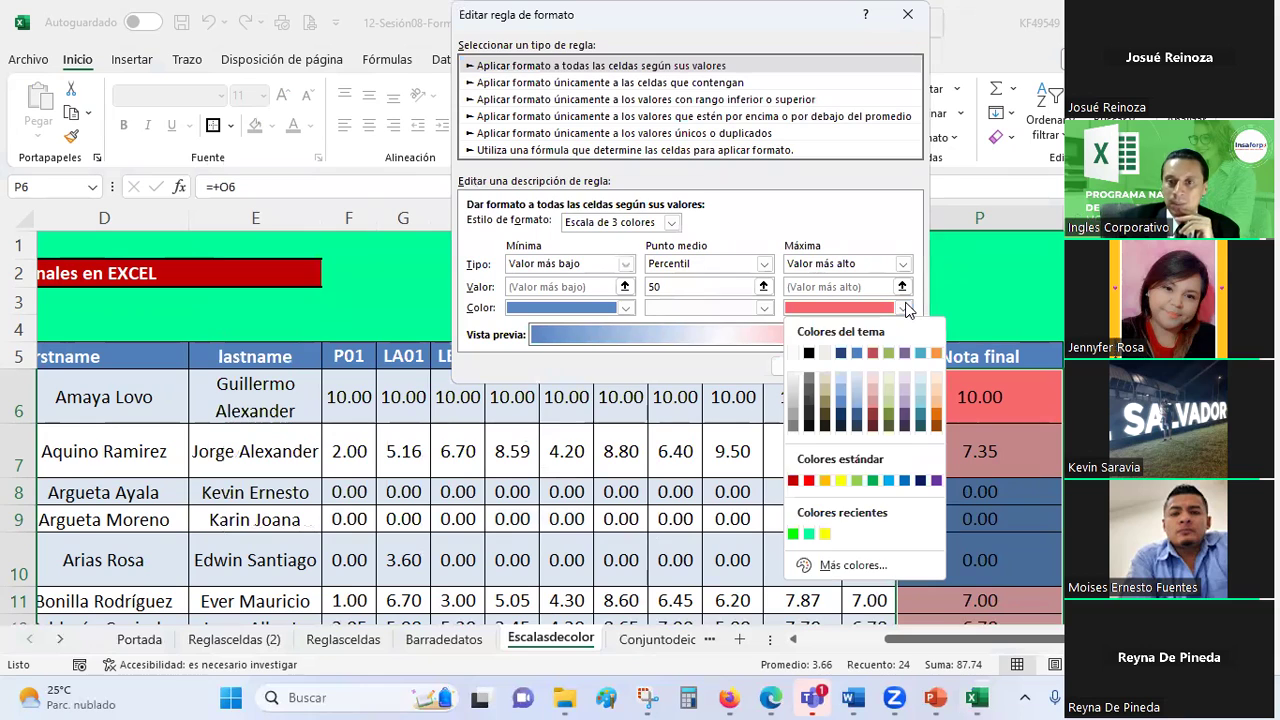
pyautogui.click(794, 535)
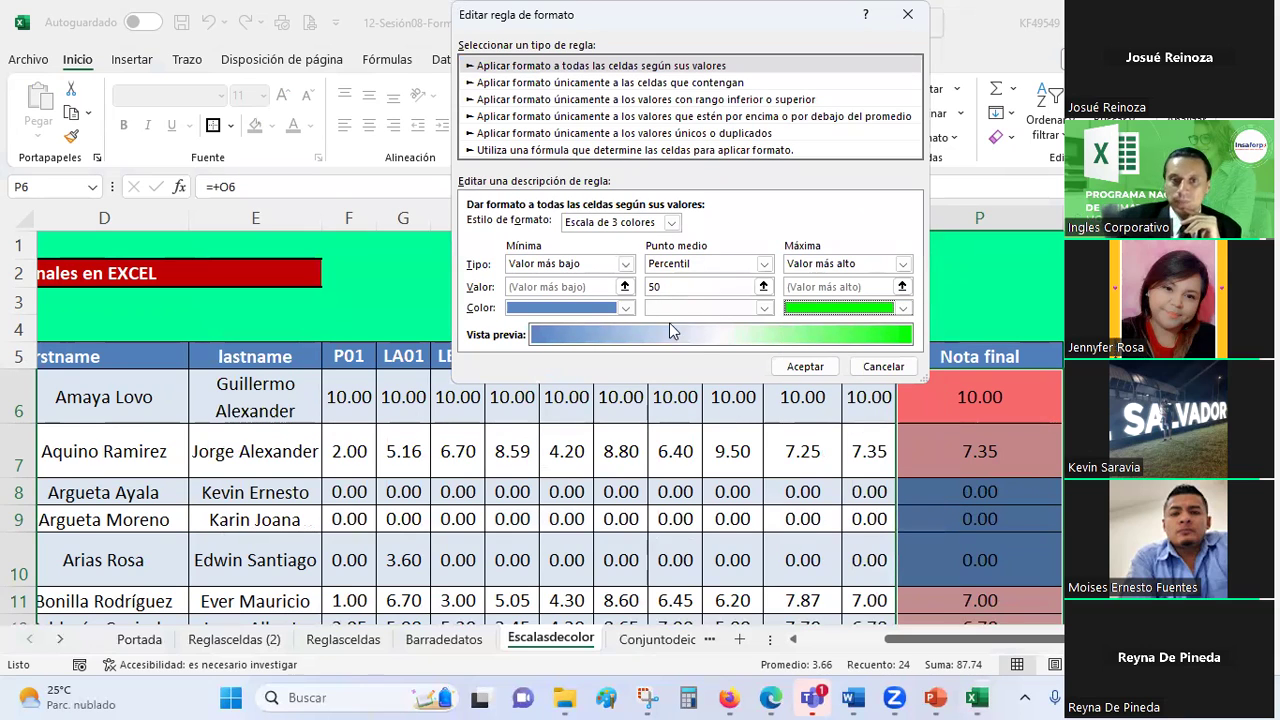
pyautogui.click(624, 264)
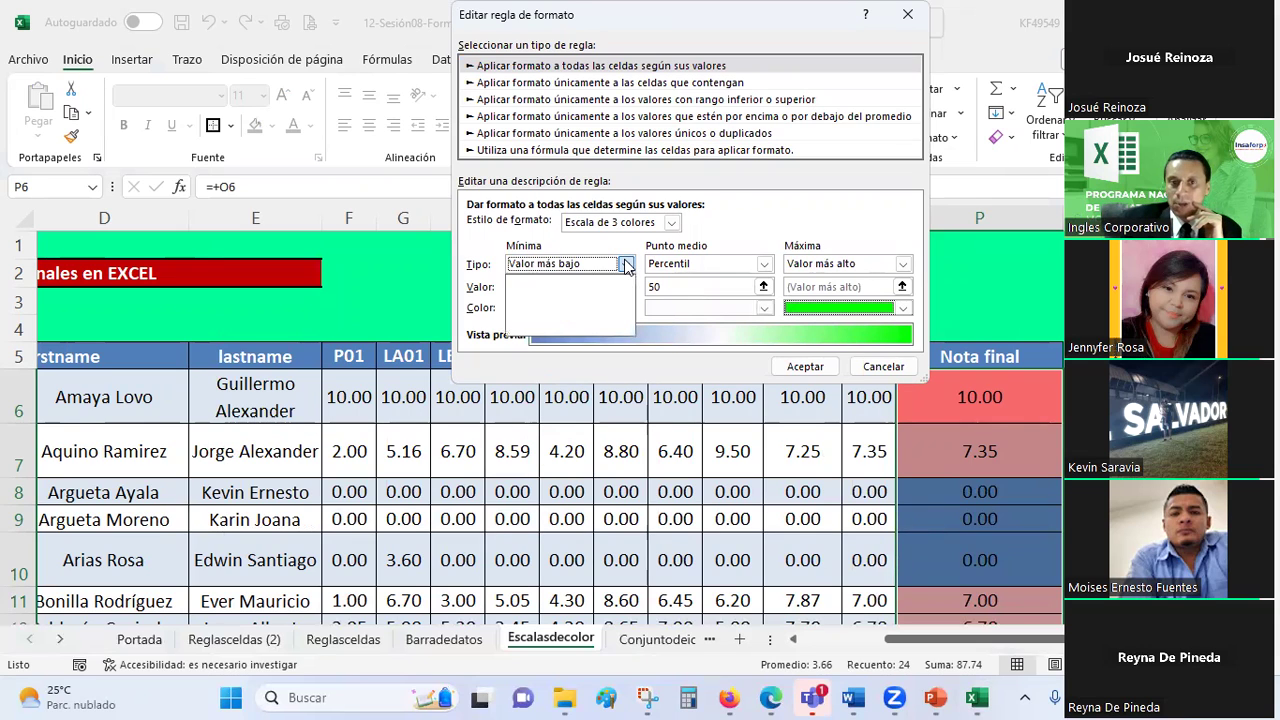
pyautogui.click(540, 292)
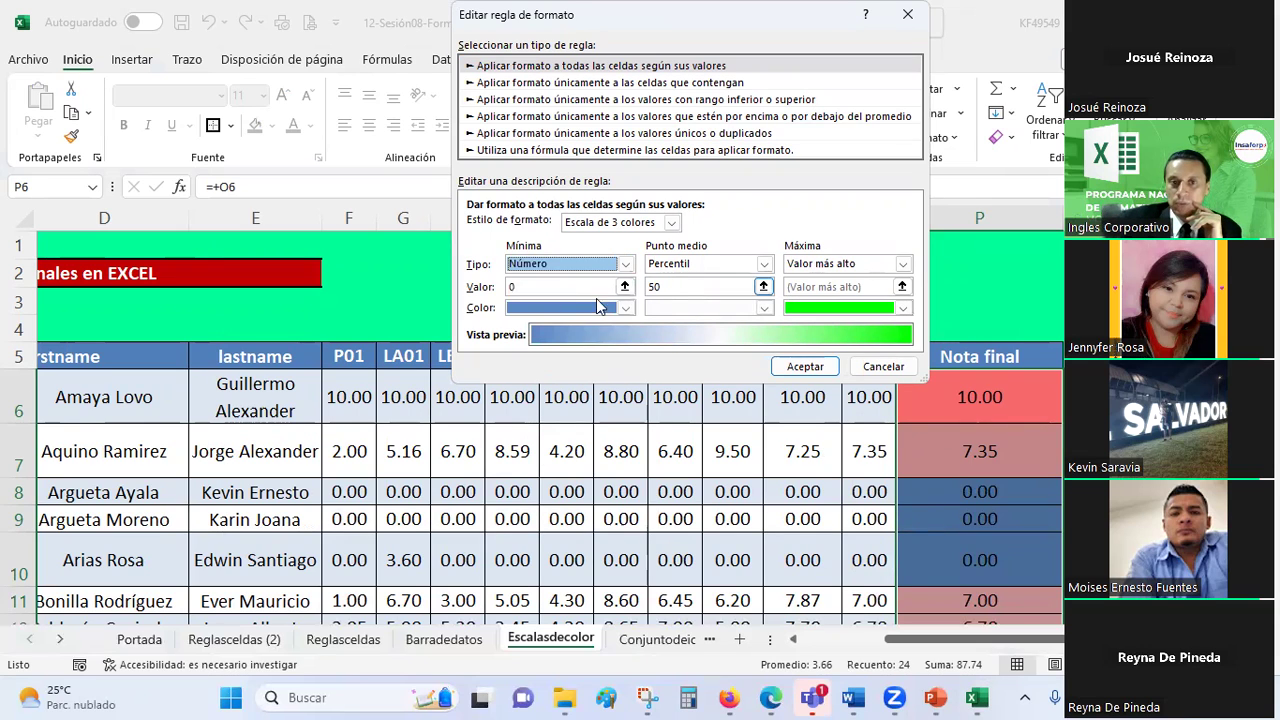
pyautogui.click(762, 264)
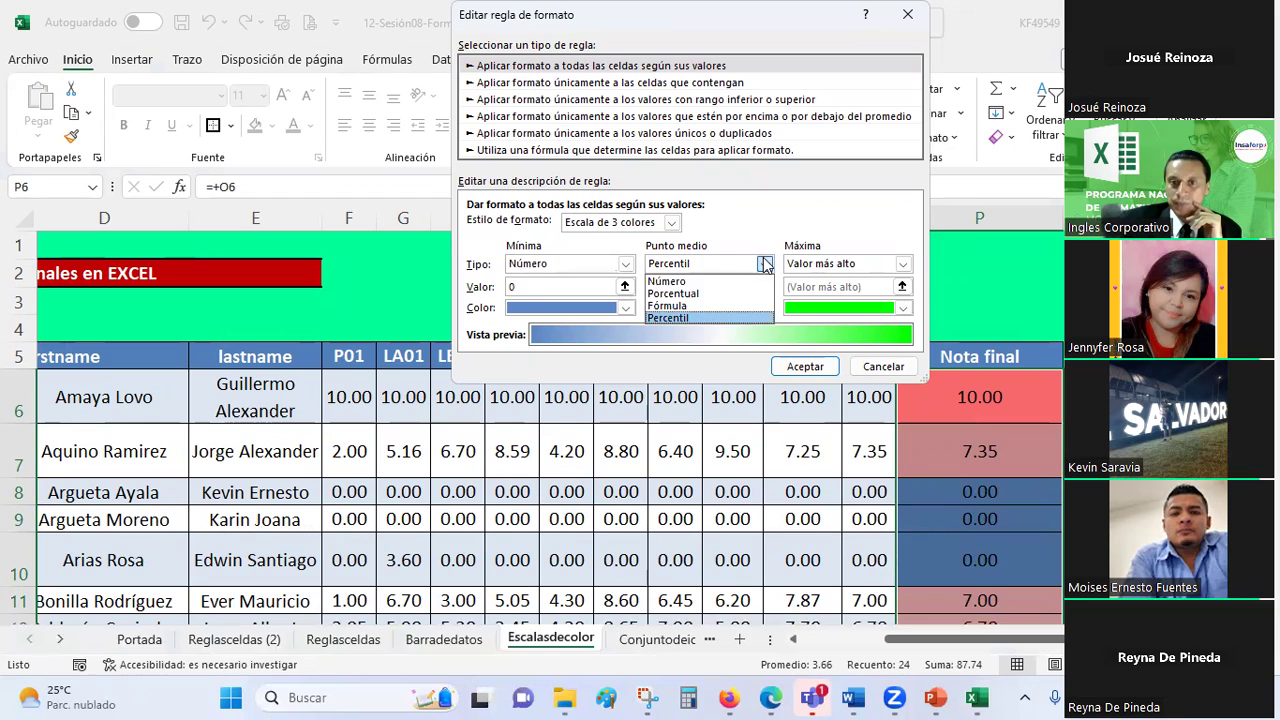
pyautogui.click(673, 281)
pyautogui.click(673, 288)
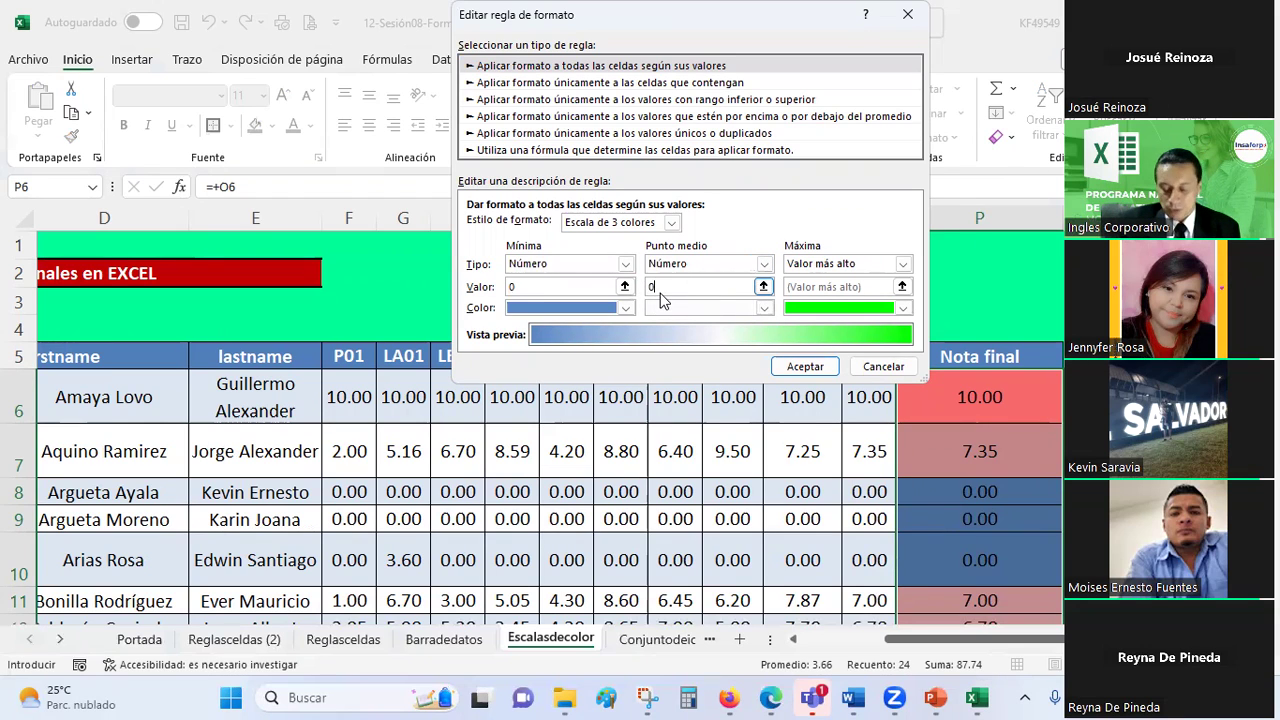
pyautogui.write('5')
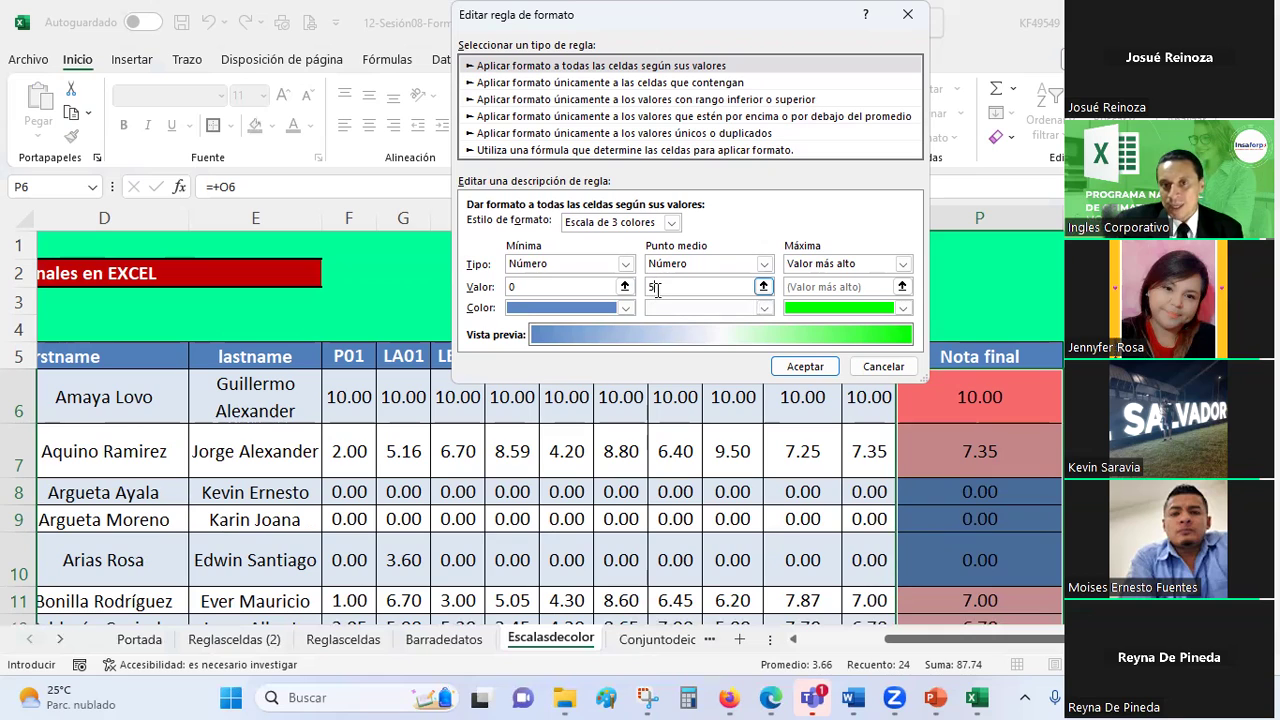
# - Set the maximum to Number 10 and confirm the edited rule
pyautogui.click(903, 263)
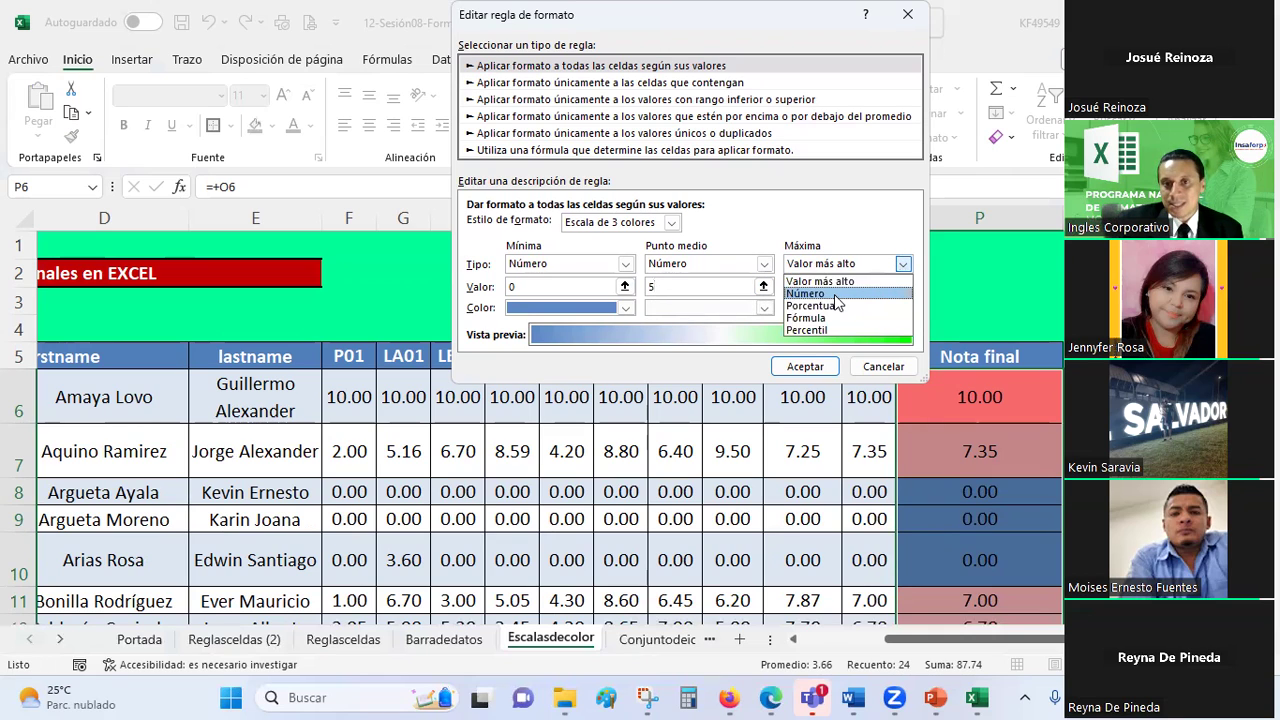
pyautogui.click(836, 295)
pyautogui.click(815, 285)
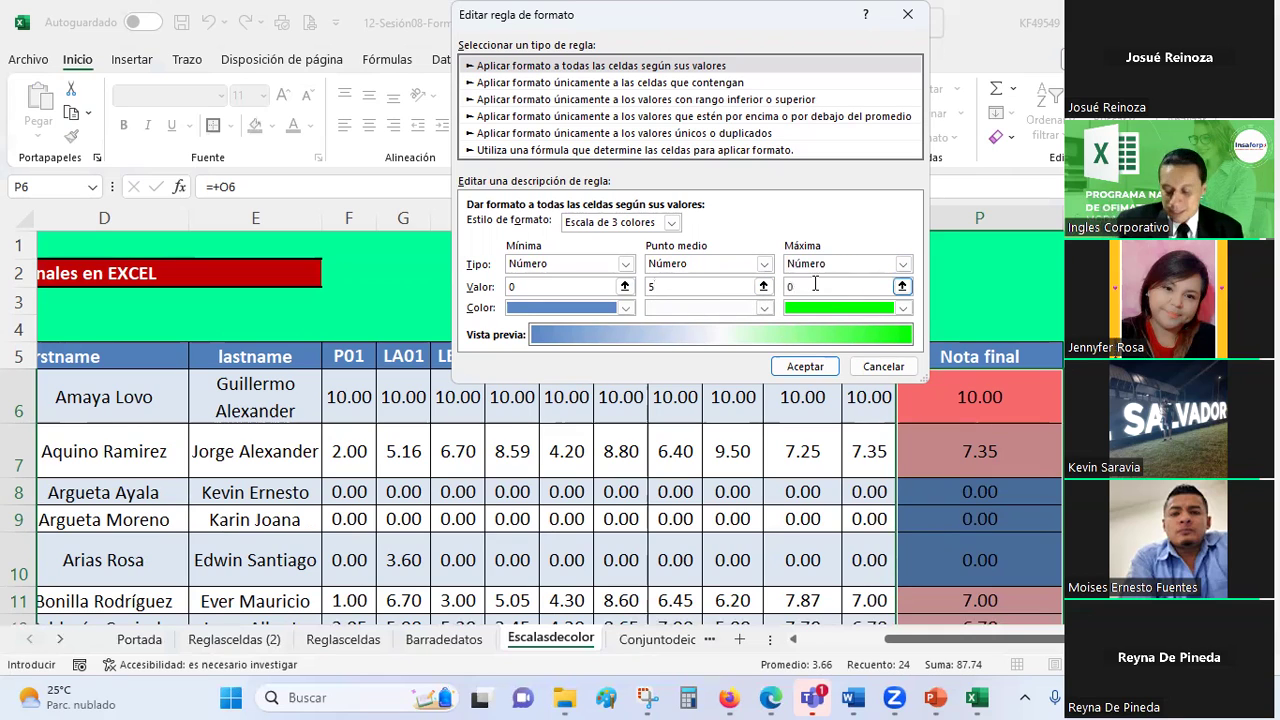
pyautogui.write('0')
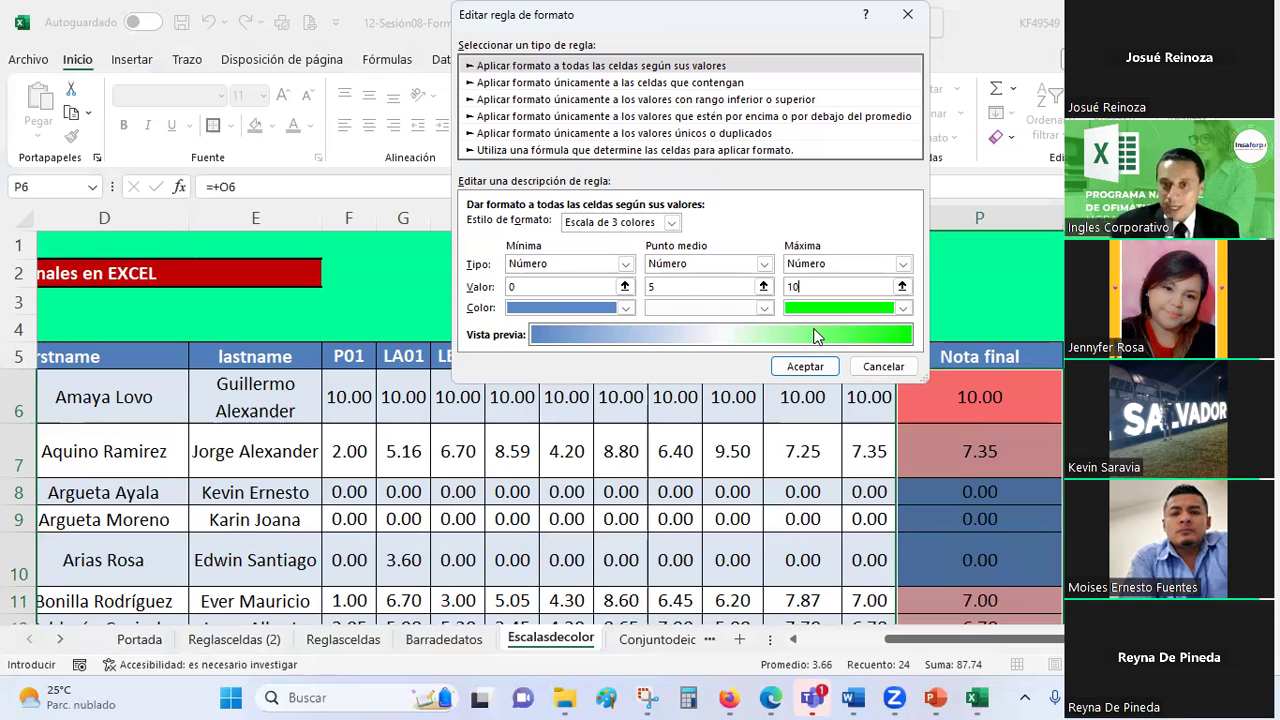
pyautogui.click(806, 366)
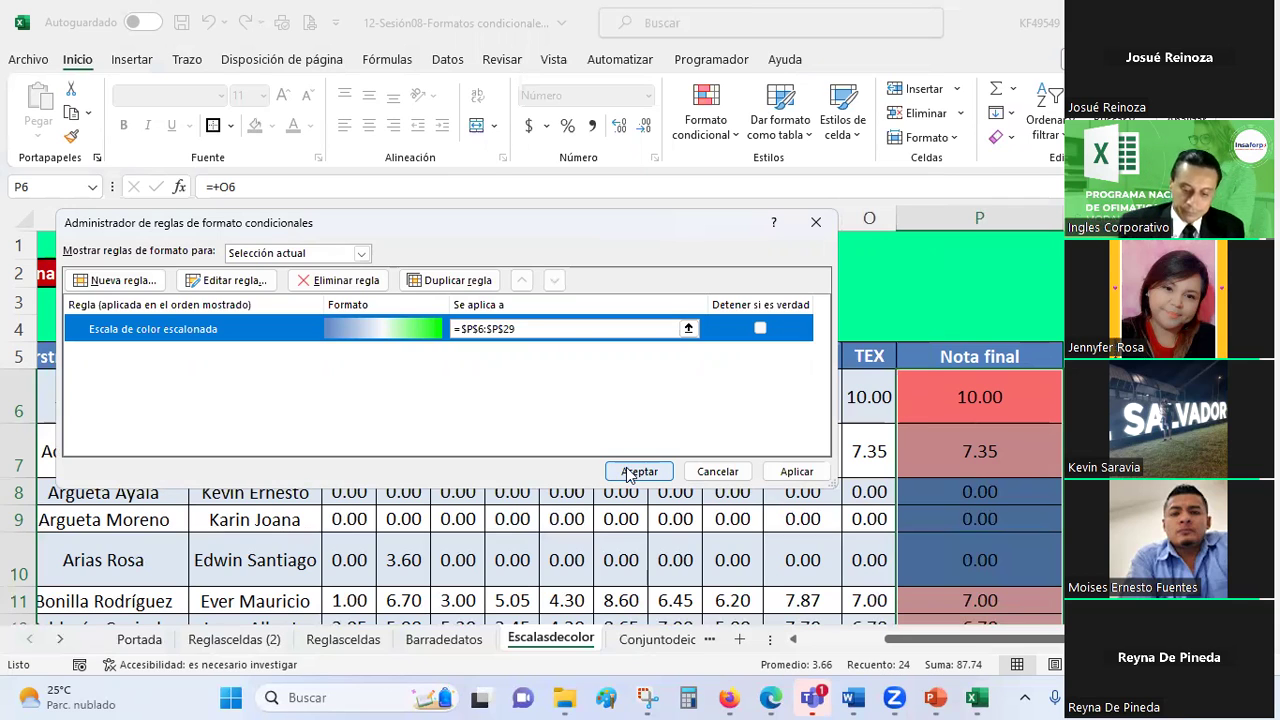
# - Apply the fixed 0/5/10 colour scale and enter a trial TEX grade of 1 in O8
pyautogui.click(628, 471)
pyautogui.scroll(-1, 828, 403)
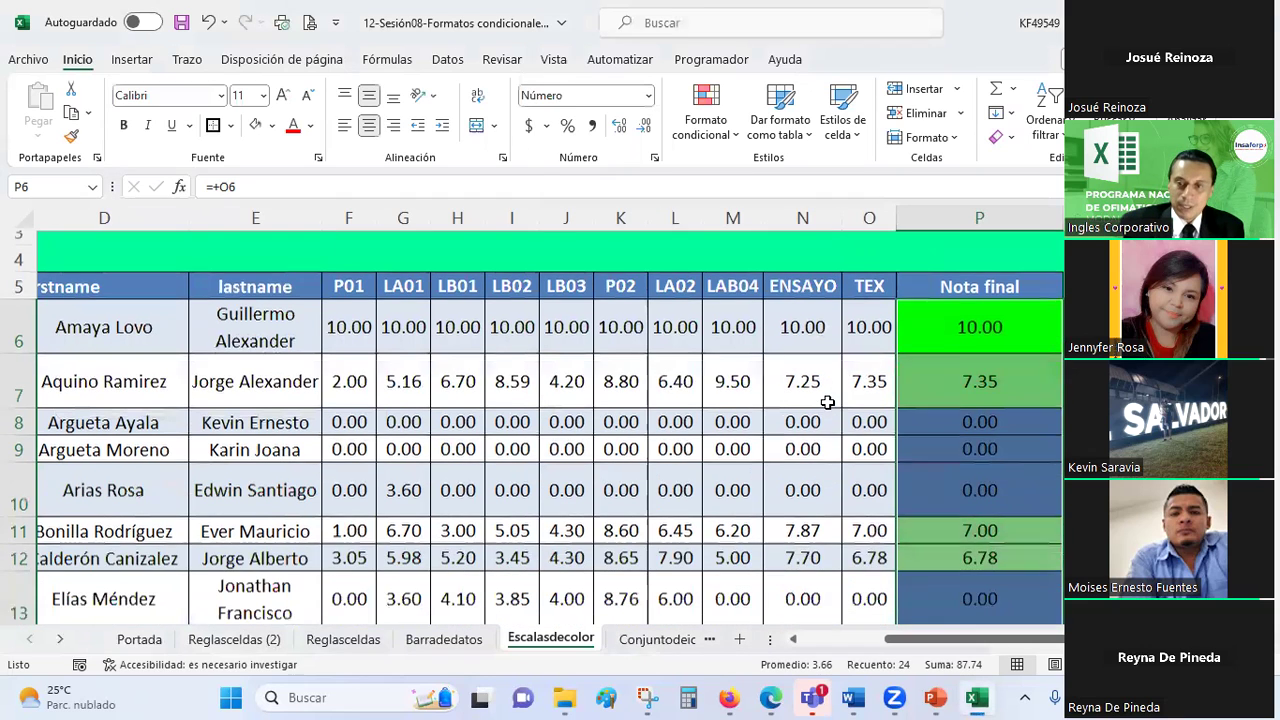
pyautogui.click(828, 403)
pyautogui.scroll(-1, 828, 403)
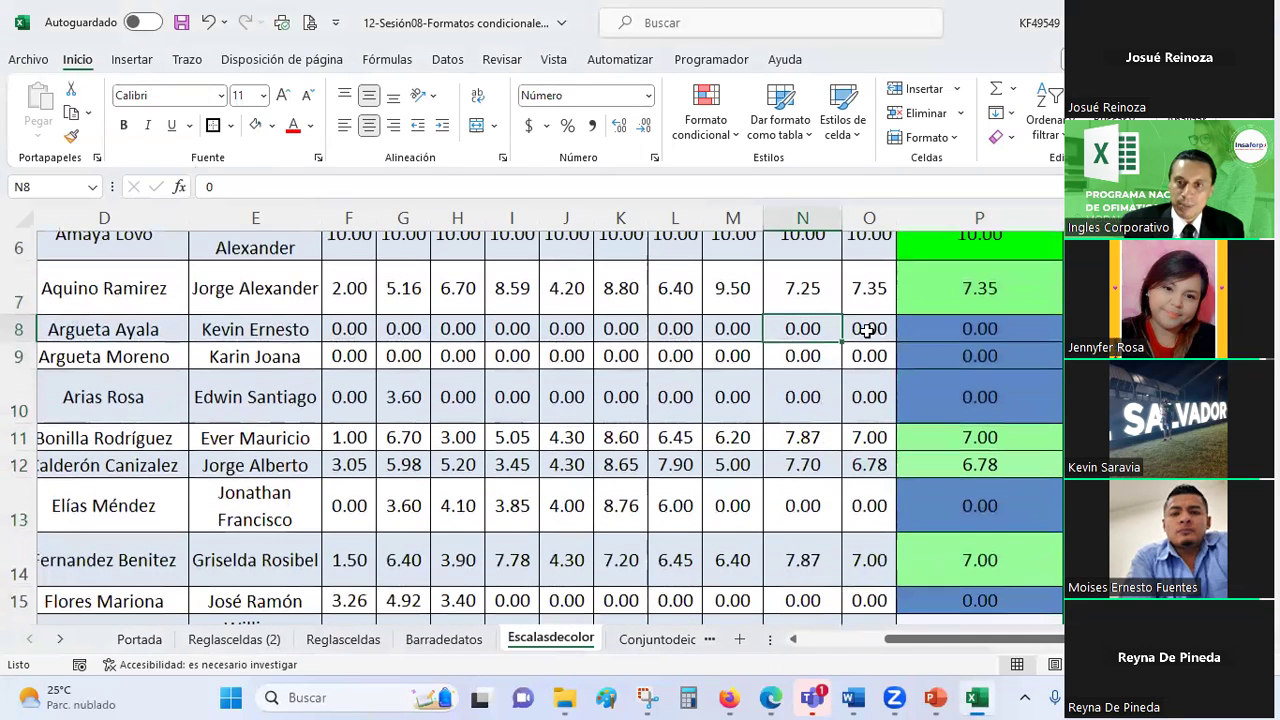
pyautogui.click(868, 330)
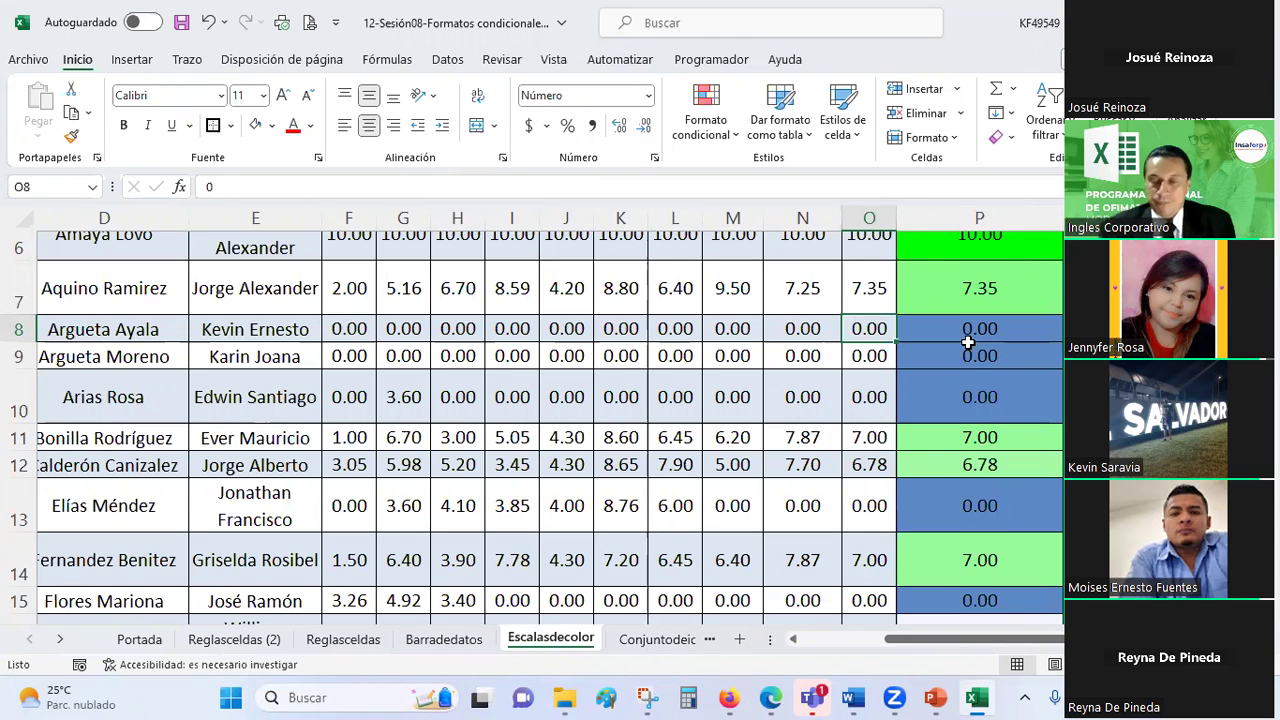
pyautogui.write('1')
pyautogui.press('Return')
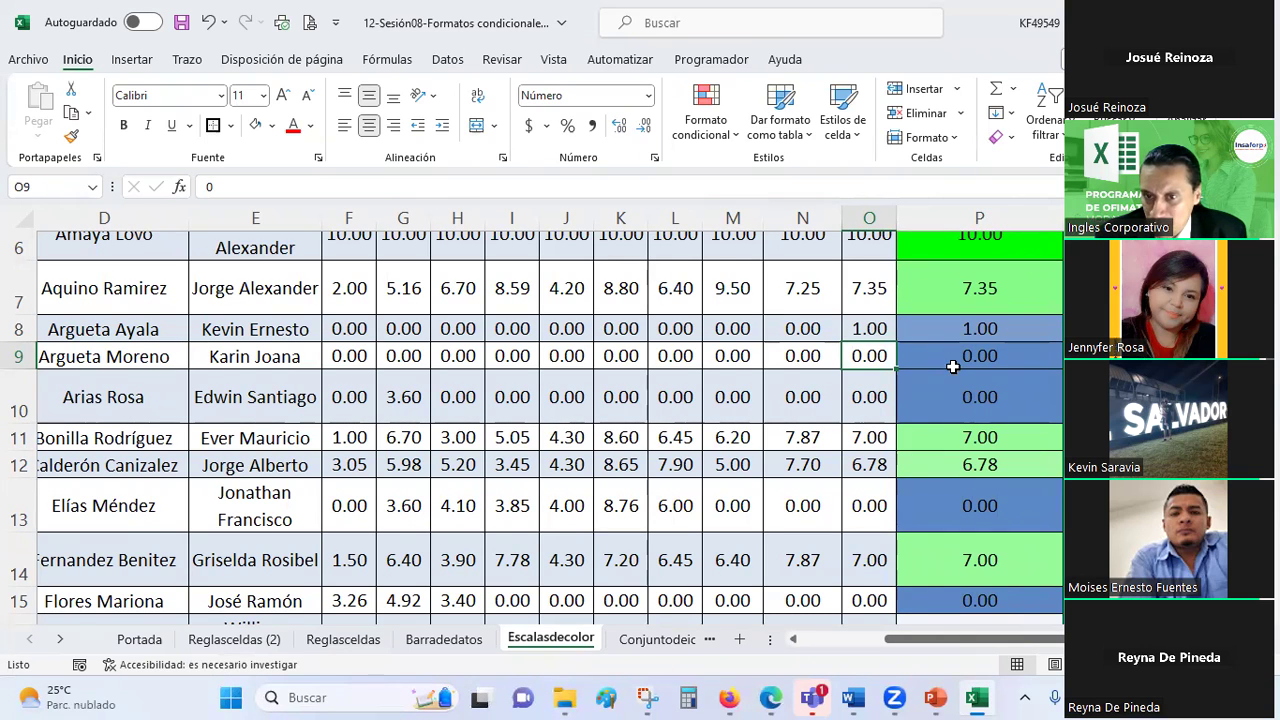
# - Step the O8 TEX grade through 2 to 10, watching Nota final P8 change colour
pyautogui.click(973, 329)
pyautogui.click(875, 329)
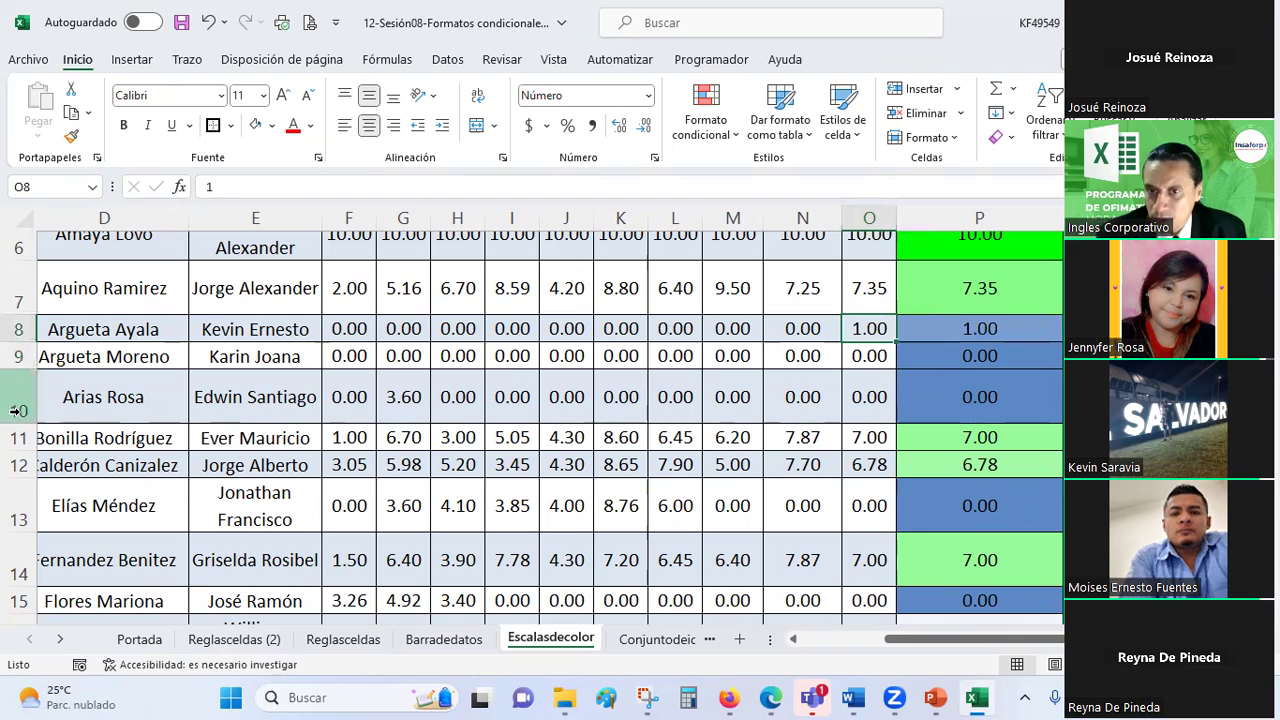
pyautogui.write('2')
pyautogui.press('Return')
pyautogui.press('Up')
pyautogui.write('3')
pyautogui.press('Up')
pyautogui.press('Down')
pyautogui.write('4')
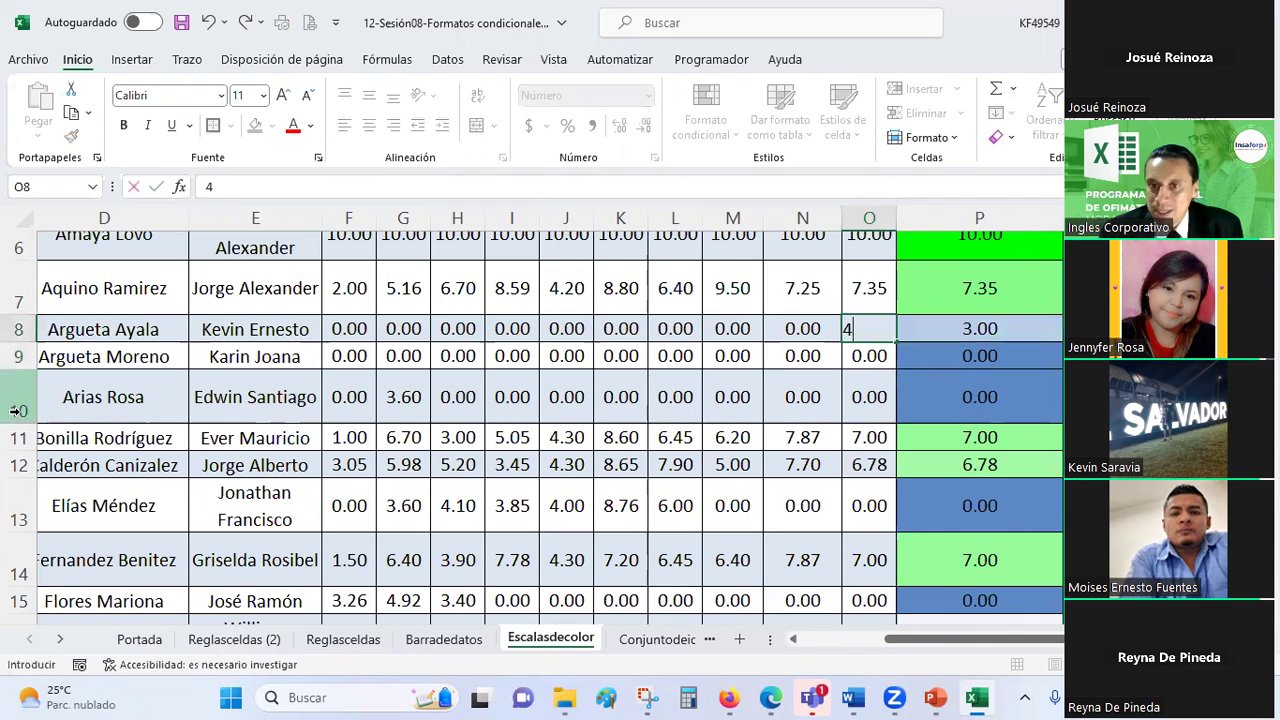
pyautogui.press('Up')
pyautogui.press('Down')
pyautogui.write('5')
pyautogui.press('Return')
pyautogui.press('Up')
pyautogui.write('6')
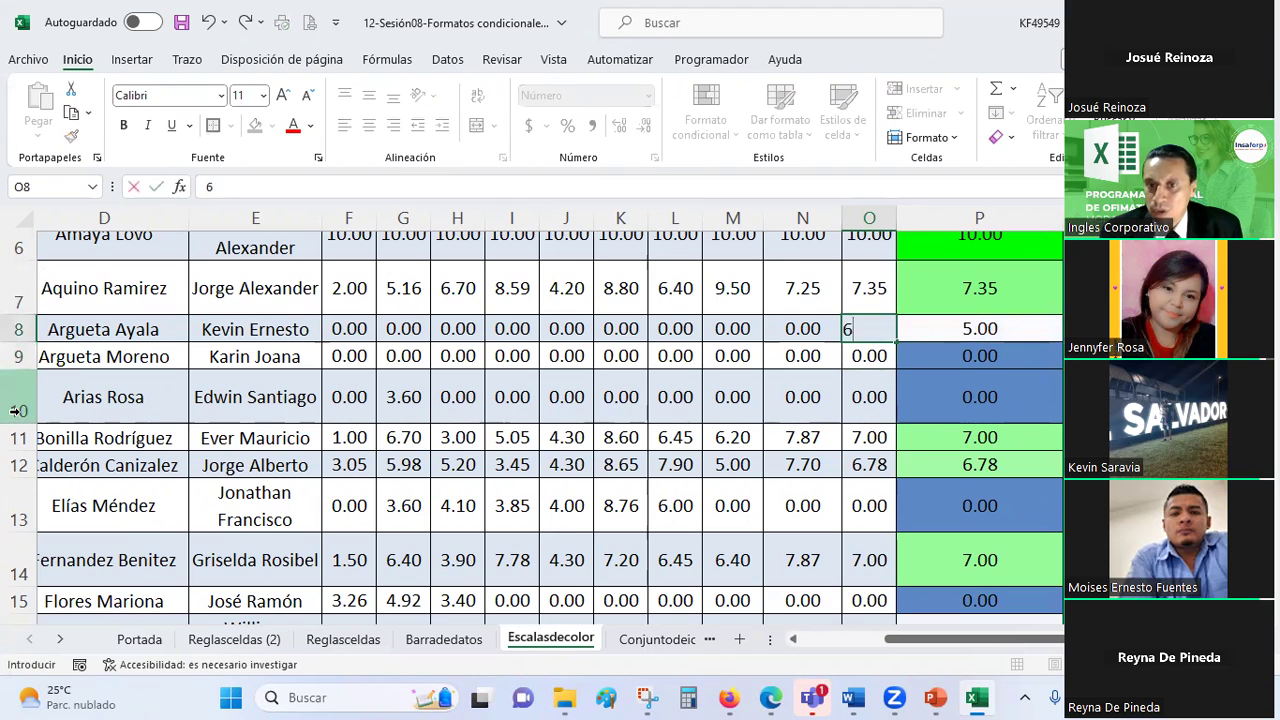
pyautogui.press('Return')
pyautogui.press('Up')
pyautogui.write('7')
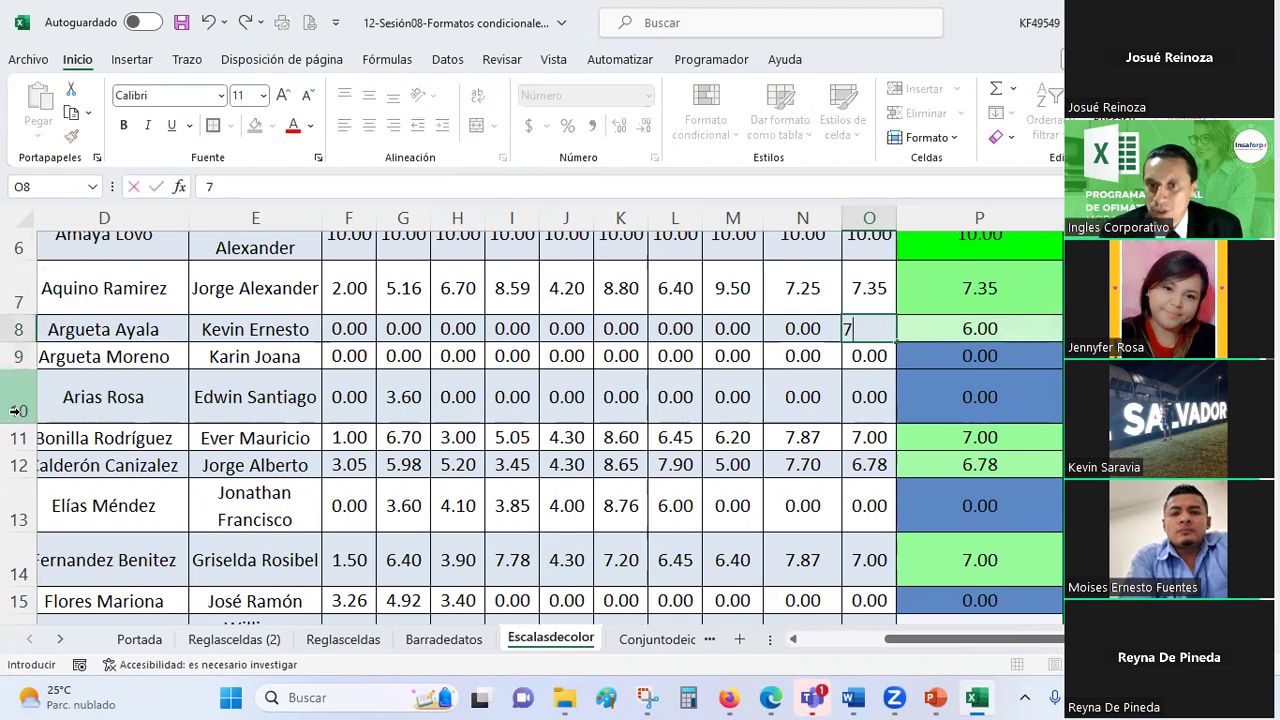
pyautogui.press('Up')
pyautogui.press('Down')
pyautogui.write('8')
pyautogui.press('Up')
pyautogui.press('Down')
pyautogui.write('9')
pyautogui.press('Up')
pyautogui.press('Down')
pyautogui.write('10')
pyautogui.press('Return')
# - Re-enter the O8 grade as 1, then settle on 2
pyautogui.press('Up')
pyautogui.write('1')
pyautogui.press('Return')
pyautogui.press('Up')
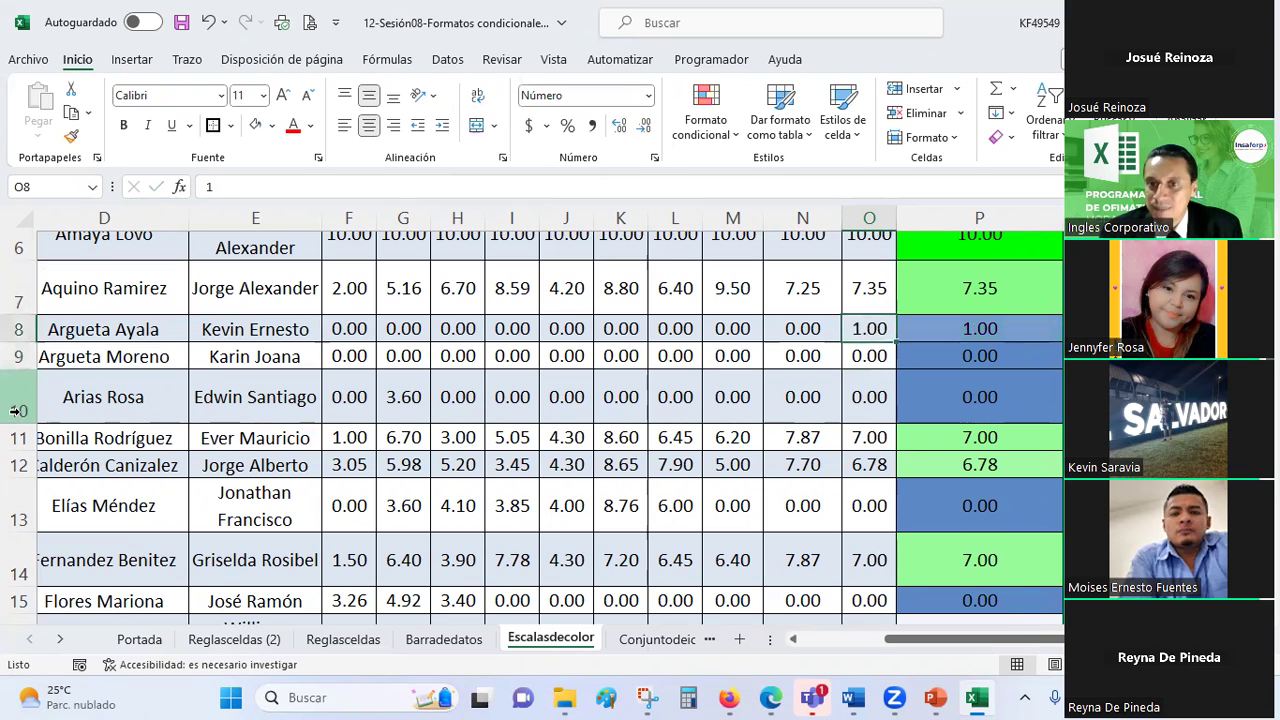
pyautogui.write('2')
pyautogui.press('Return')
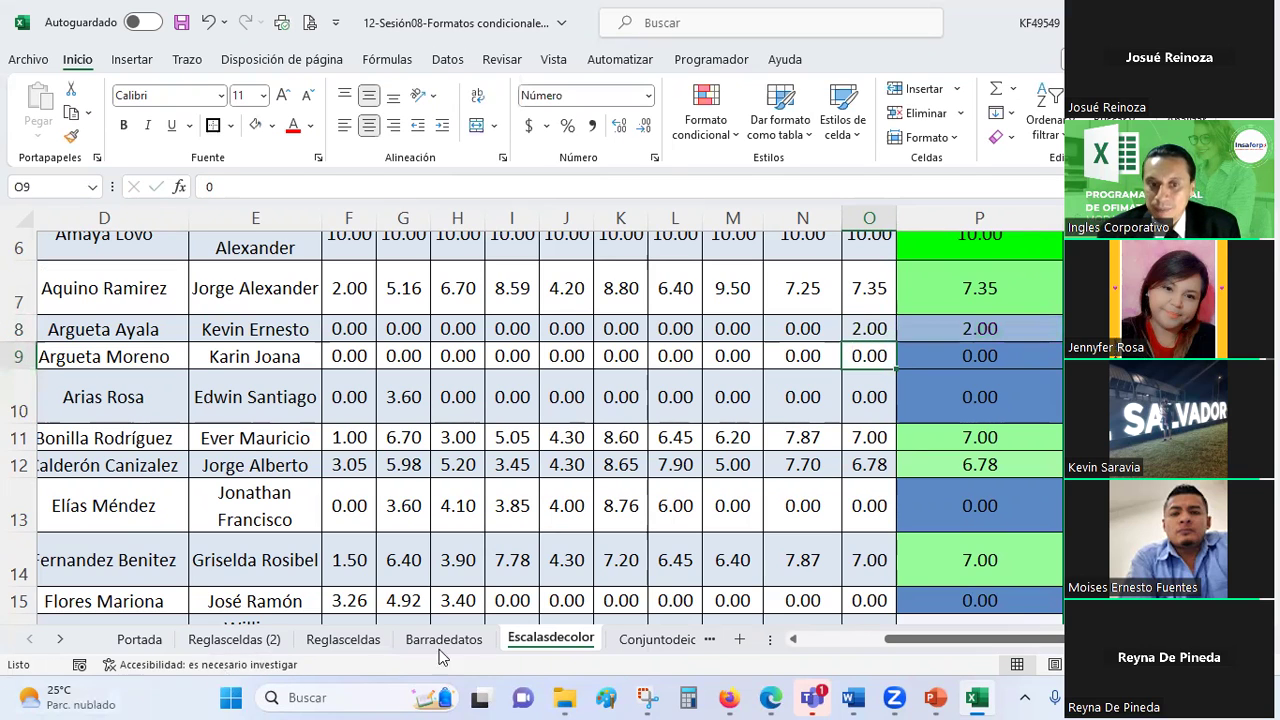
# - Glance at Barradedatos, return to Escalasdecolor, select P8 and open Formato condicional
pyautogui.click(441, 642)
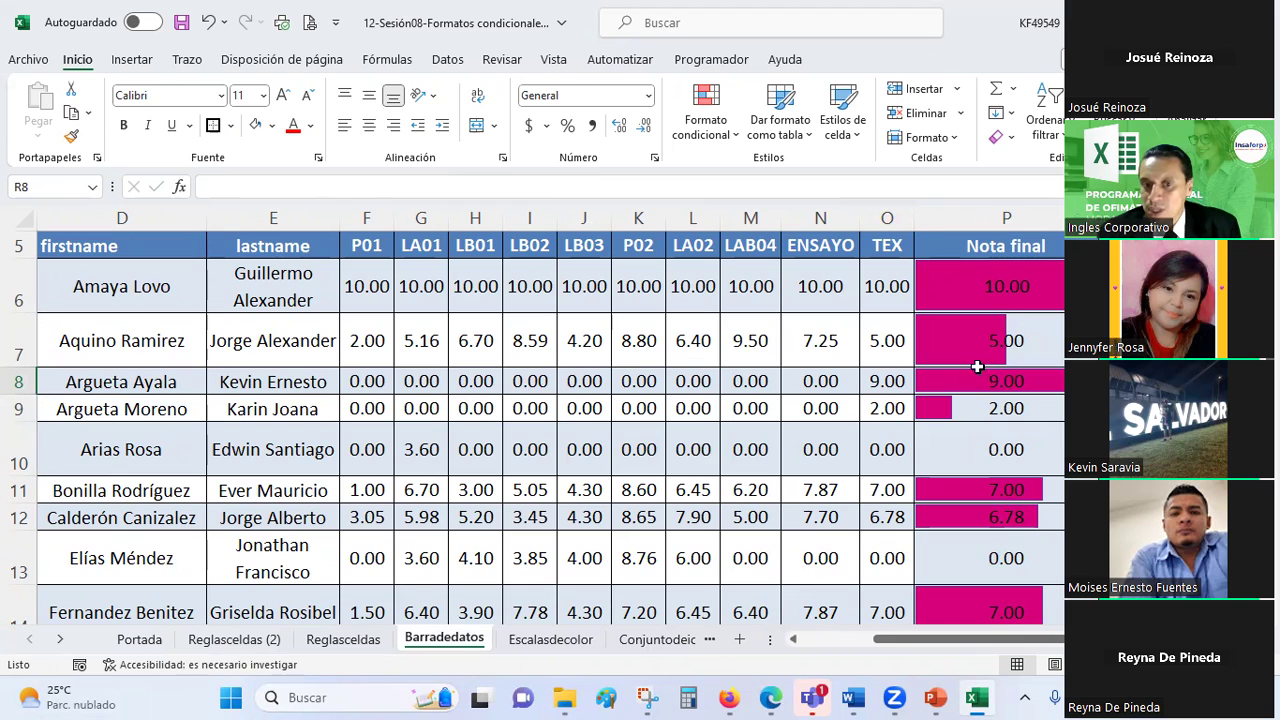
pyautogui.click(555, 640)
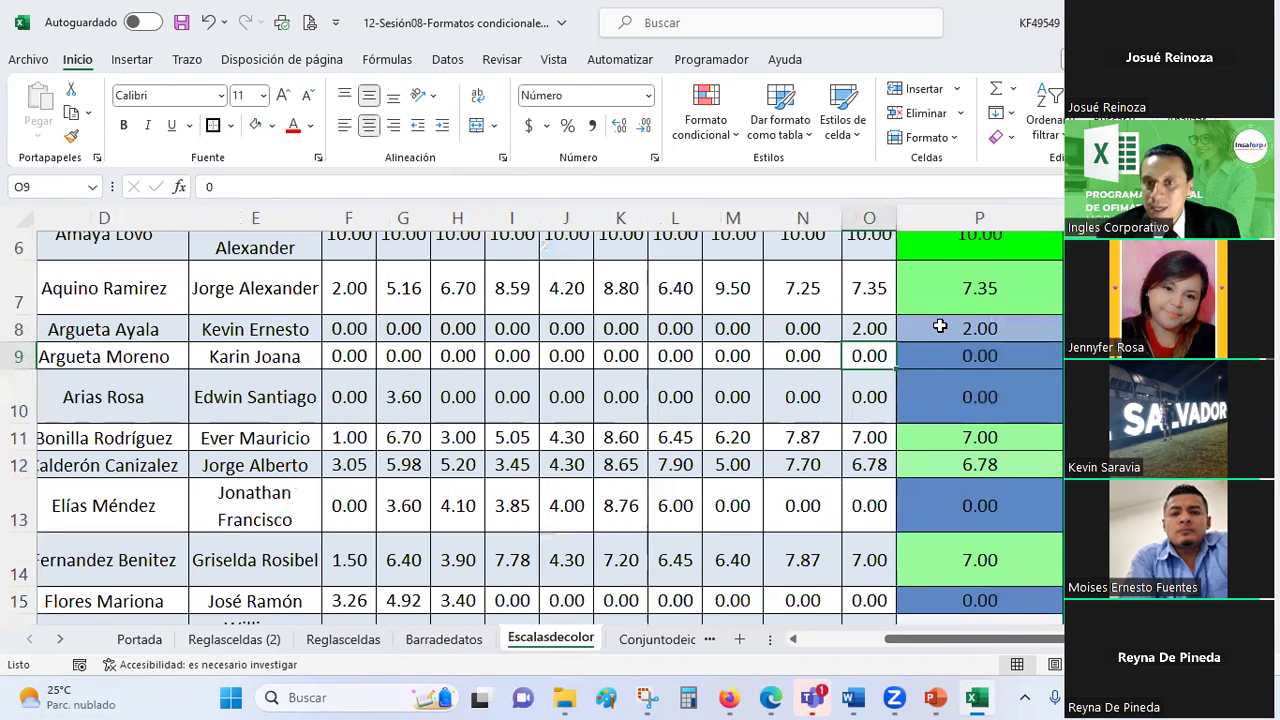
pyautogui.click(940, 326)
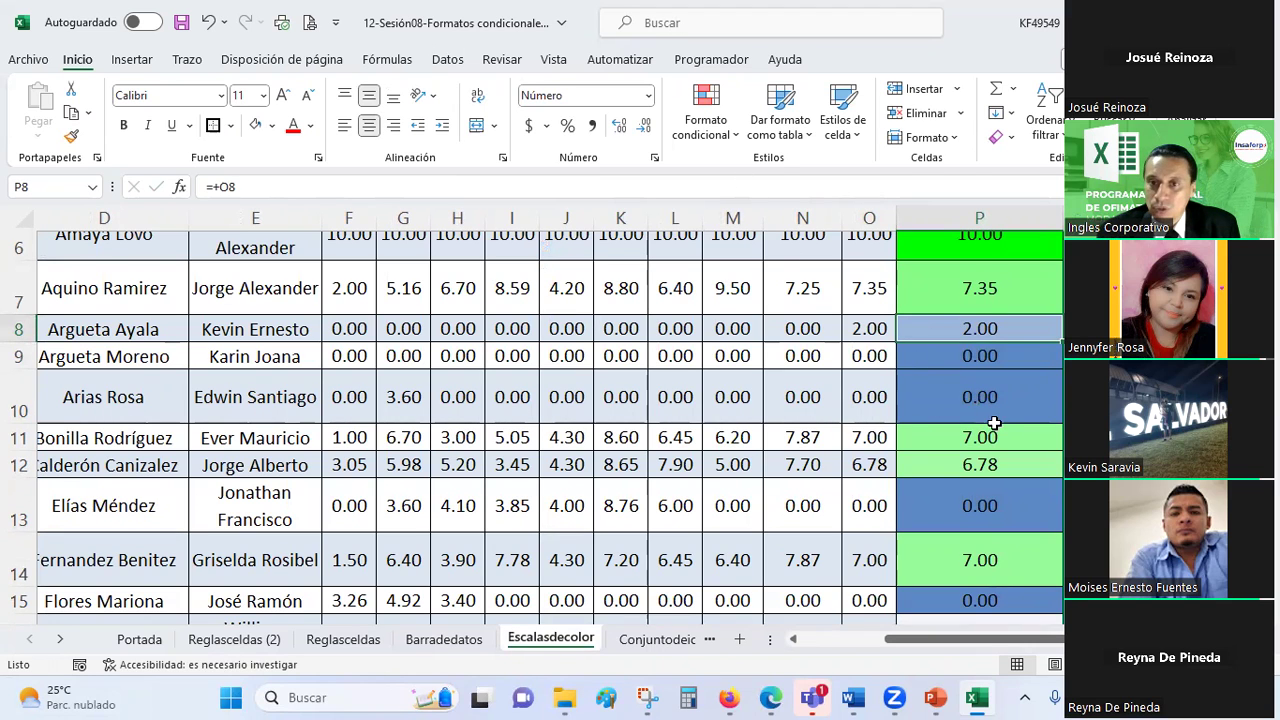
pyautogui.click(720, 148)
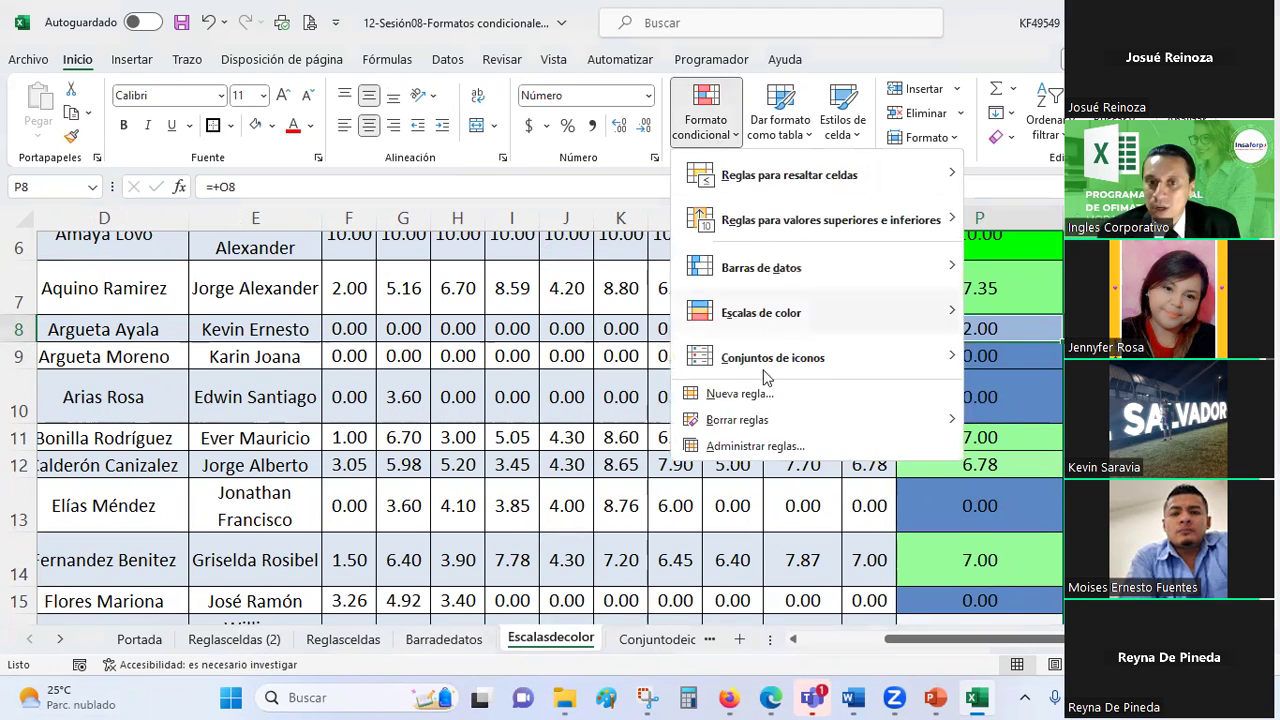
pyautogui.click(755, 460)
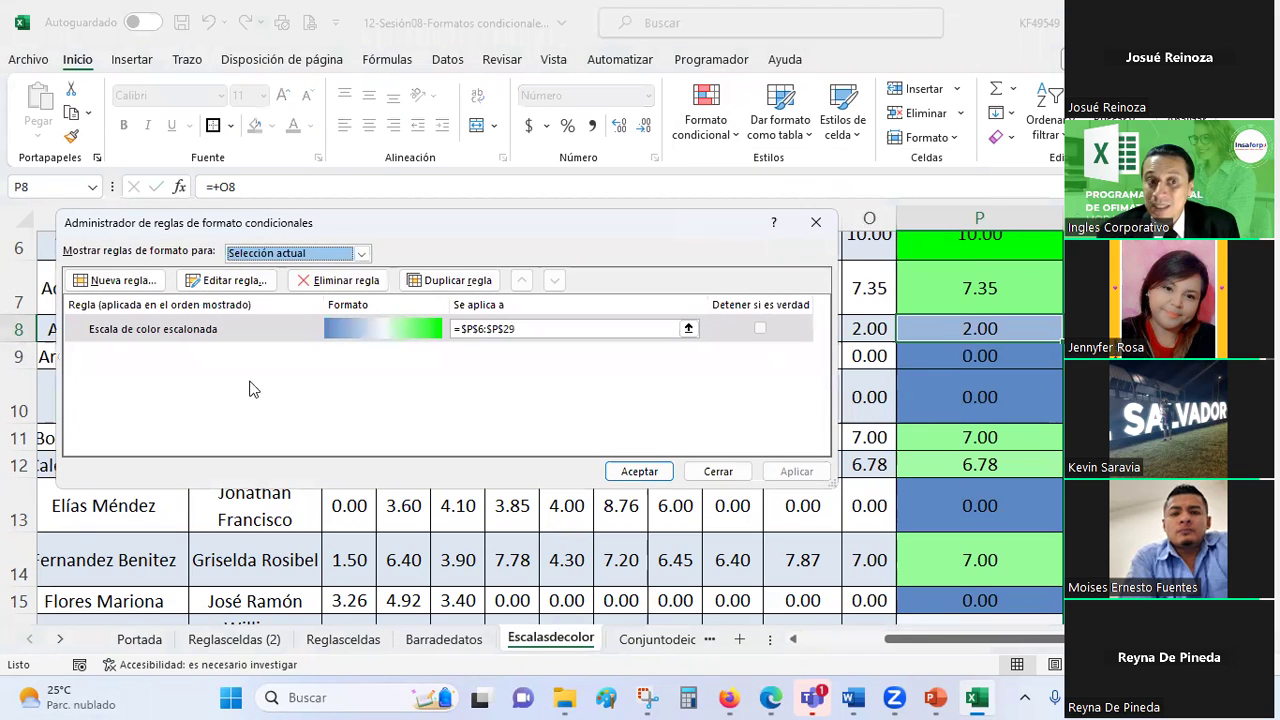
pyautogui.doubleClick(185, 338)
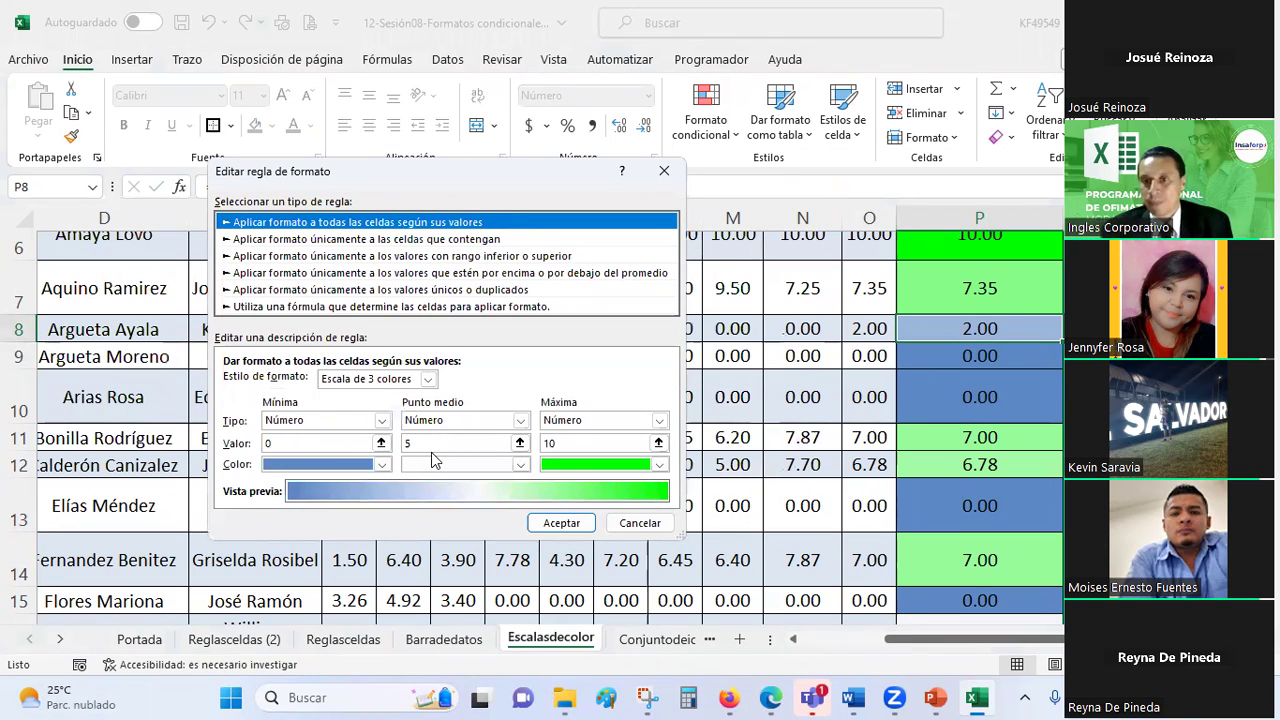
pyautogui.press('Return')
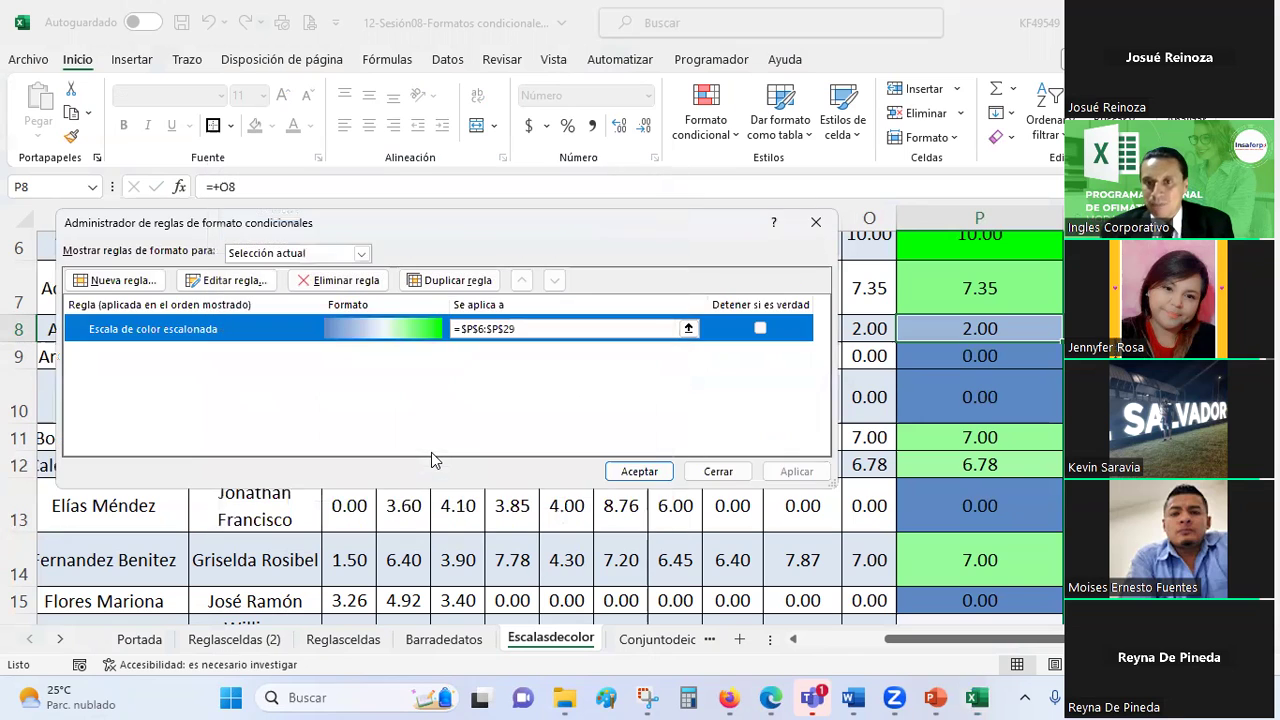
pyautogui.press('Return')
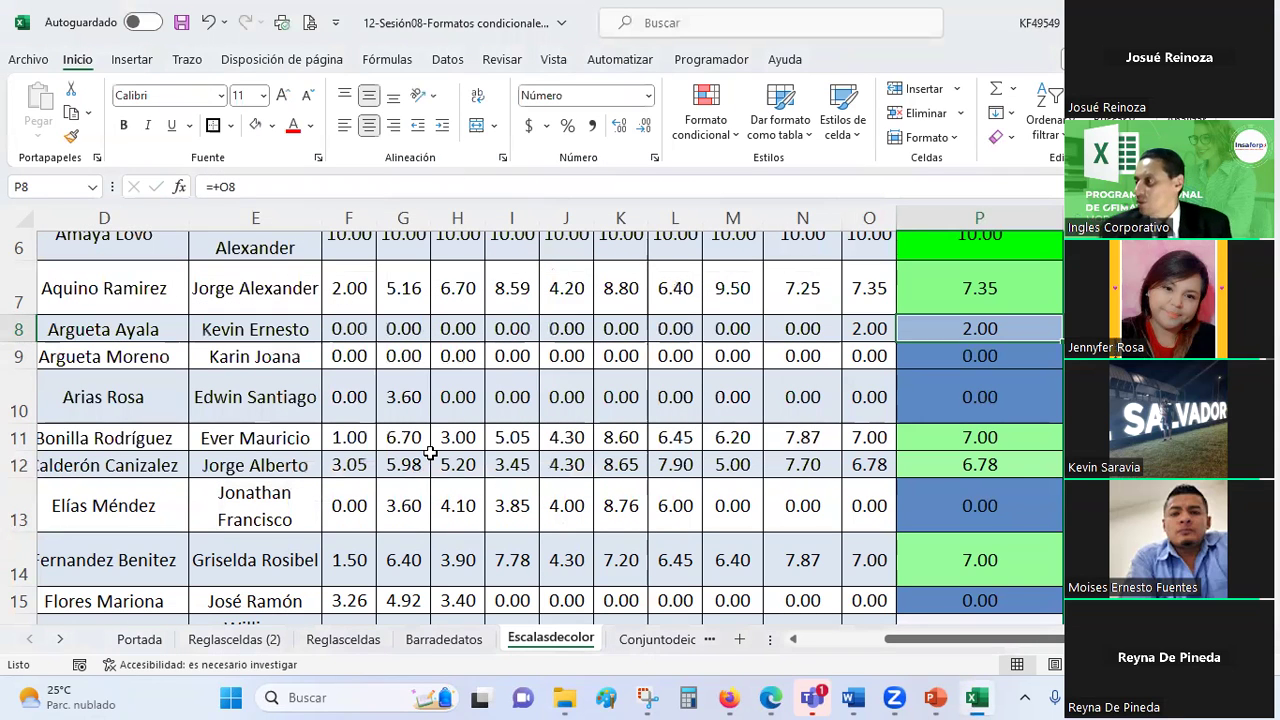
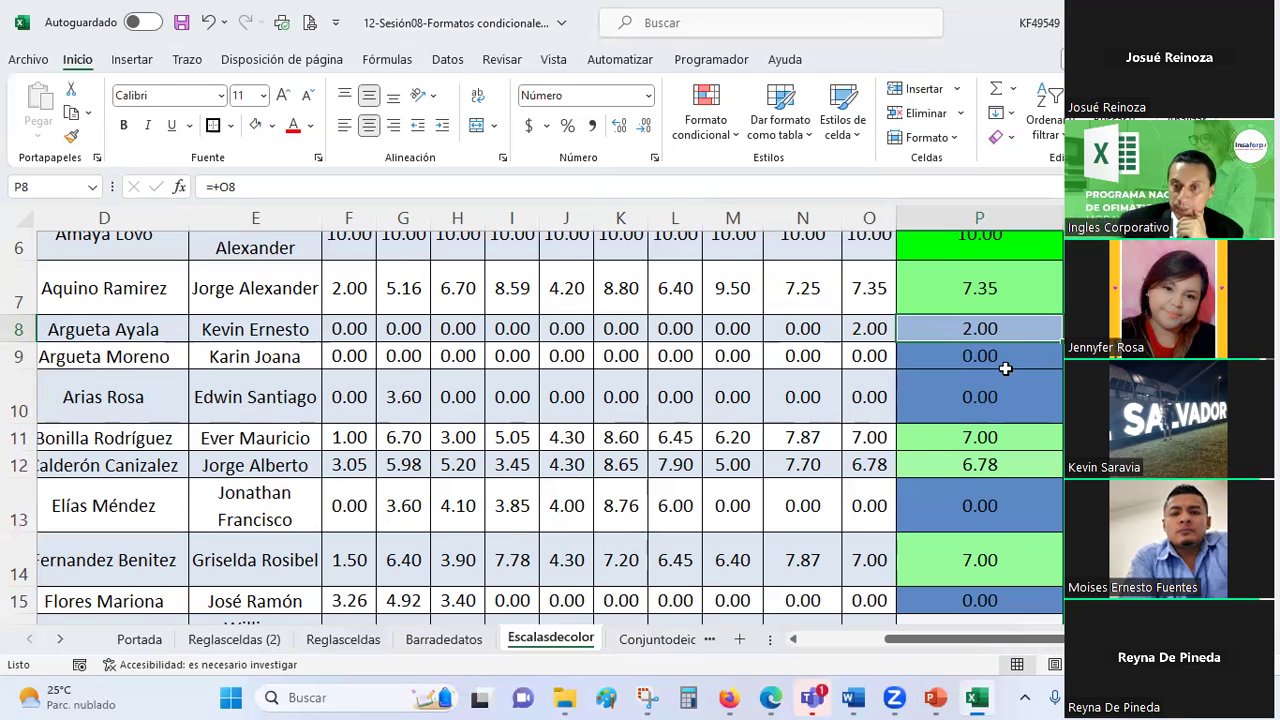
# - On the Conjuntodeiconos sheet, enter the formula =+O6 in Nota final cell P6
pyautogui.click(664, 500)
pyautogui.click(660, 638)
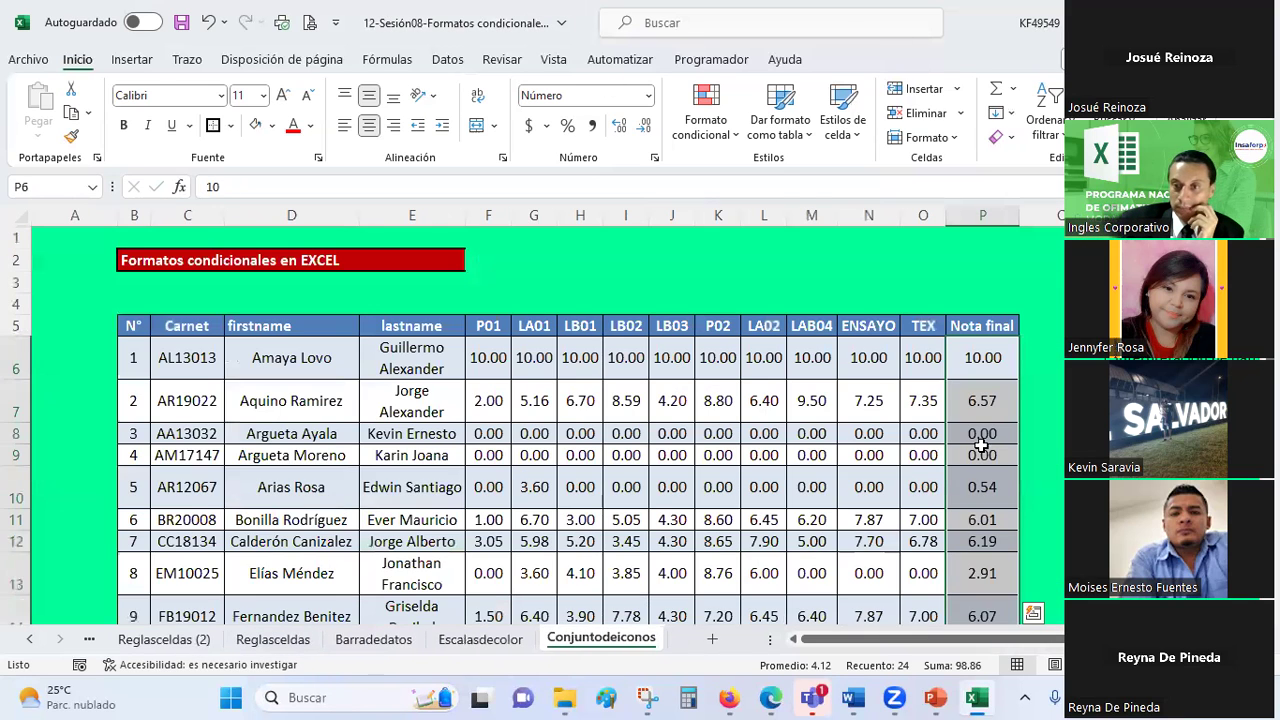
pyautogui.scroll(-1, 1022, 356)
pyautogui.click(918, 290)
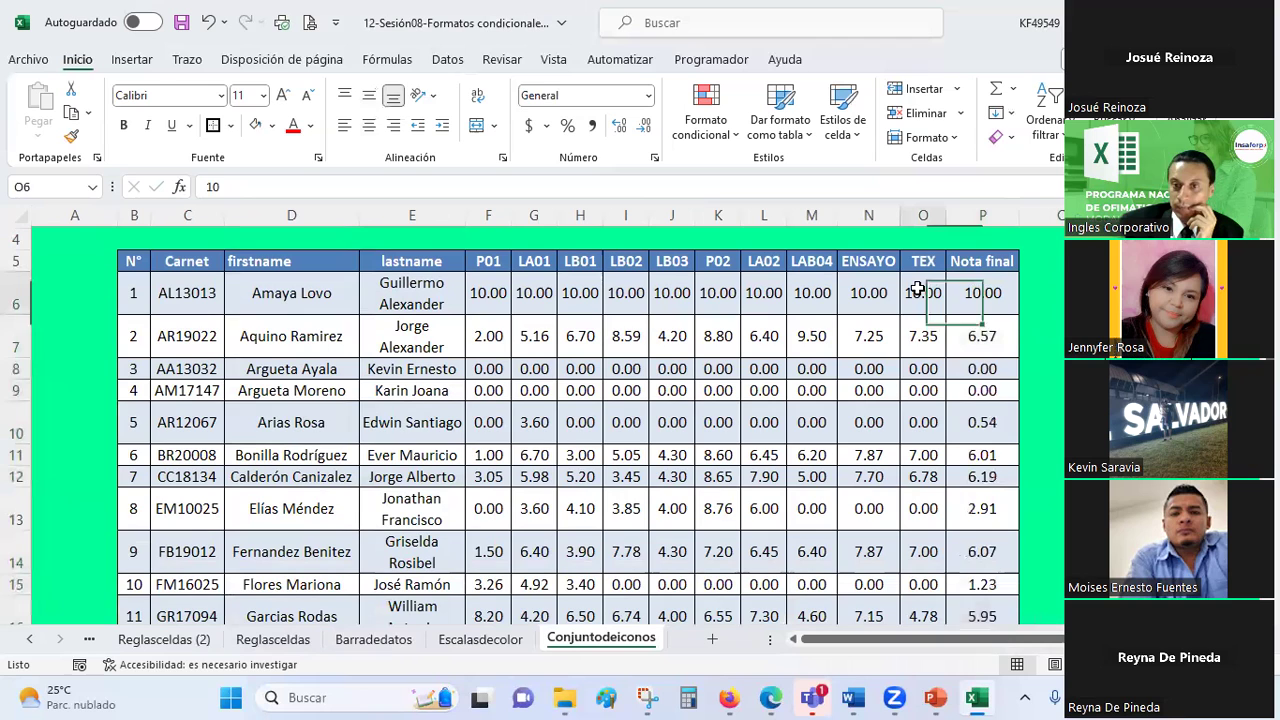
pyautogui.press('Right')
pyautogui.write('+')
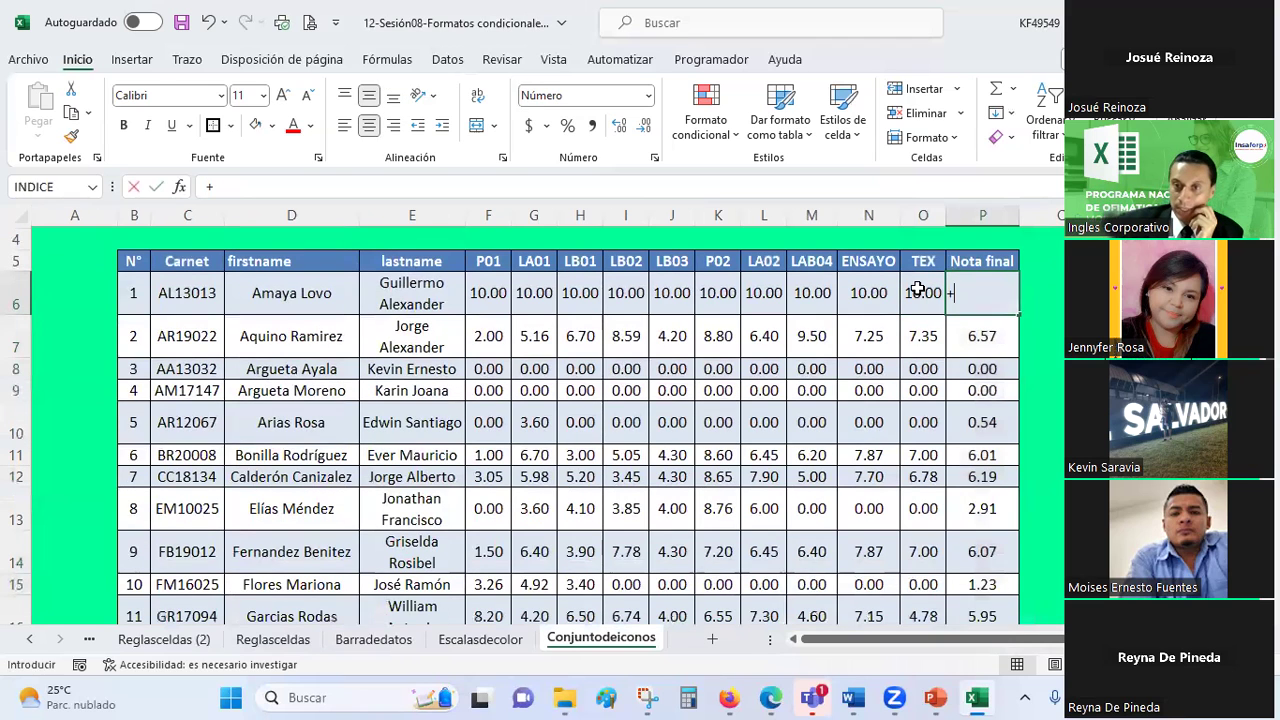
pyautogui.click(918, 290)
pyautogui.press('Return')
pyautogui.press('Up')
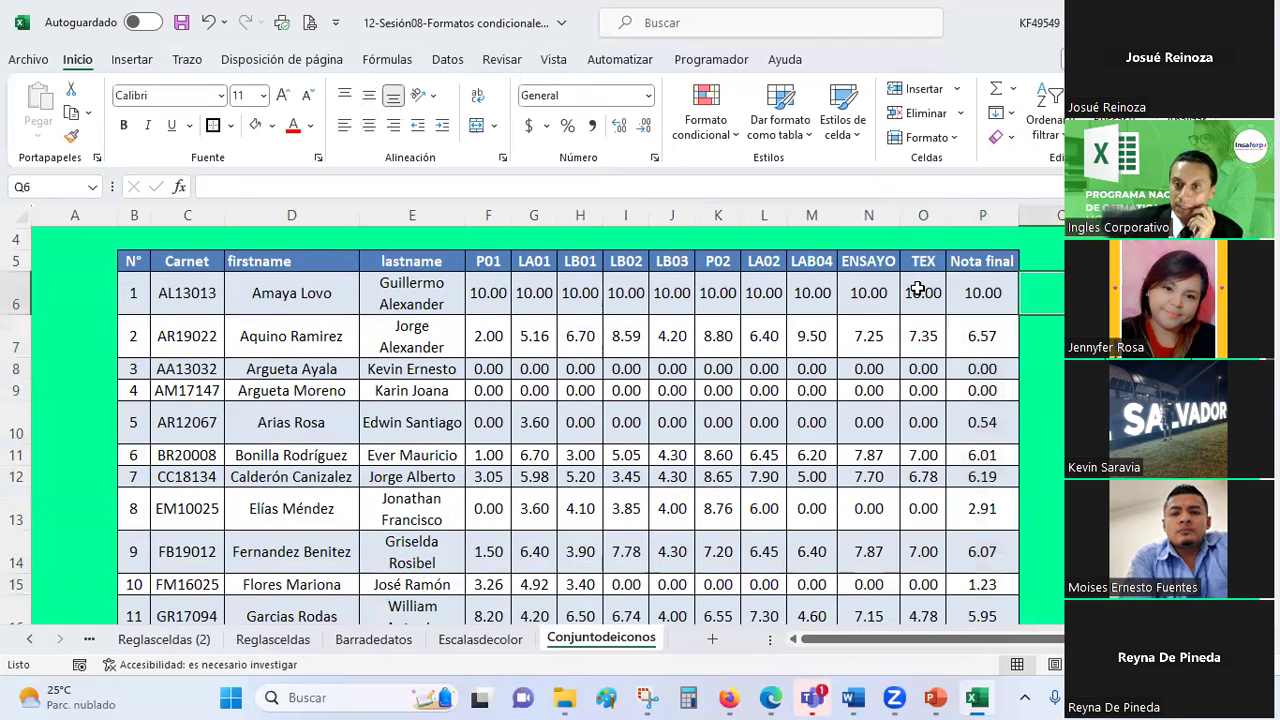
# - Copy the P6 formula down into P7:P29
pyautogui.rightClick(968, 292)
pyautogui.click(1020, 155)
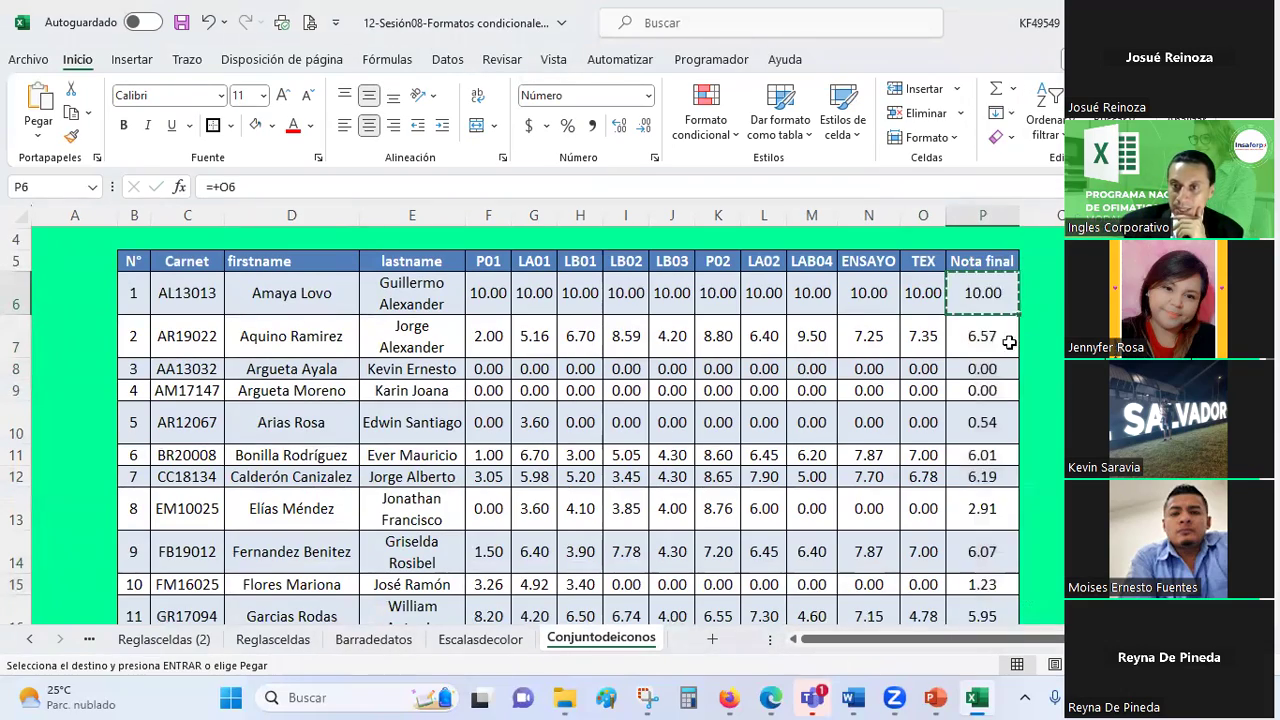
pyautogui.moveTo(985, 330); pyautogui.dragTo(980, 510)
pyautogui.moveTo(962, 590); pyautogui.dragTo(985, 607)
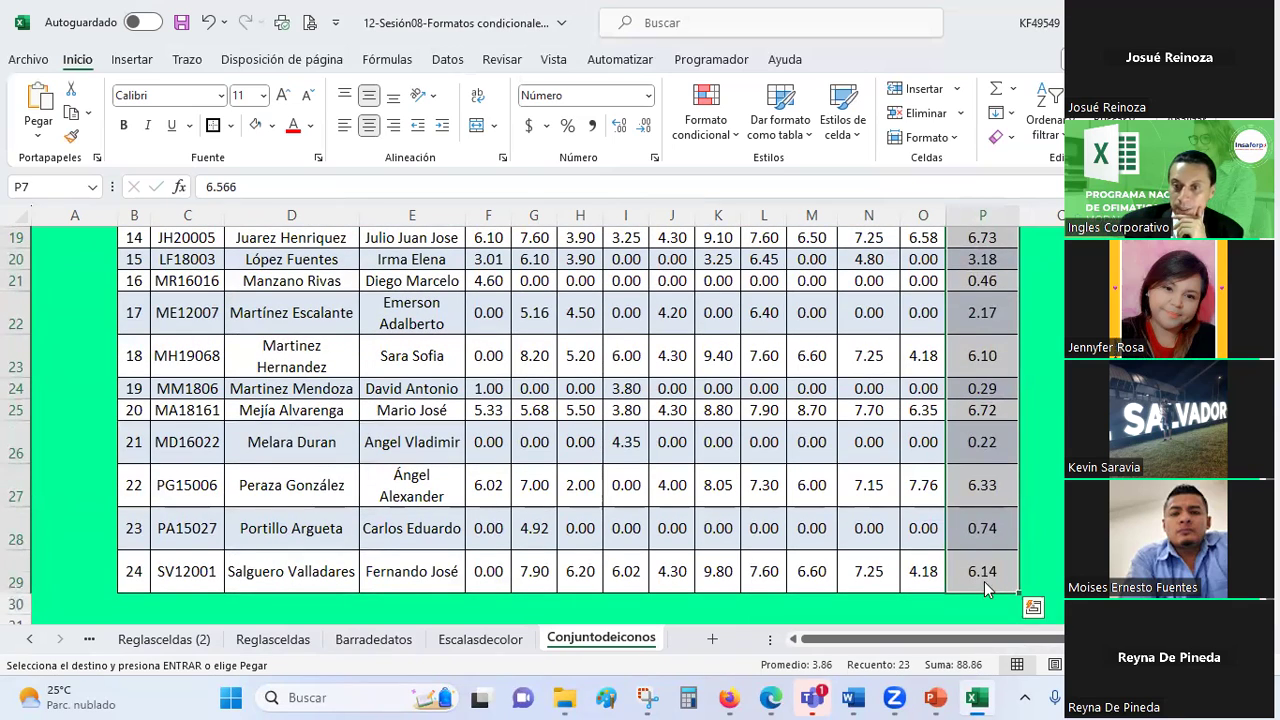
pyautogui.rightClick(986, 585)
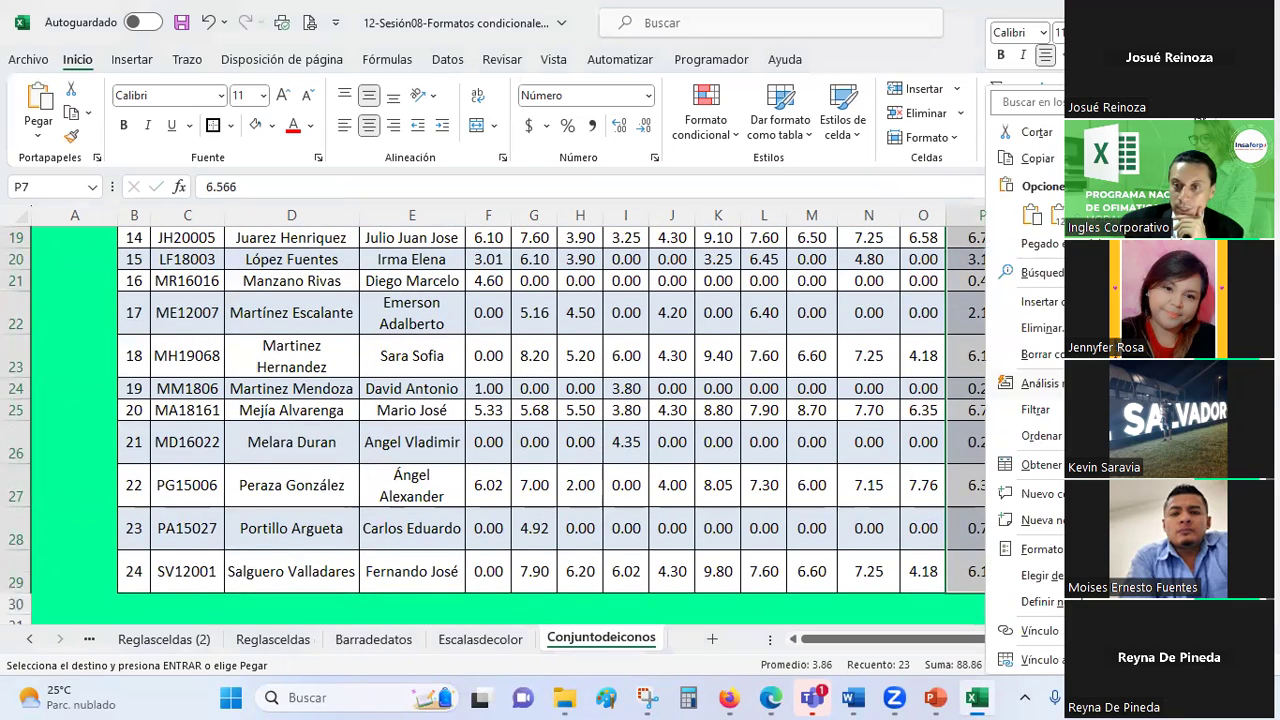
pyautogui.click(1031, 214)
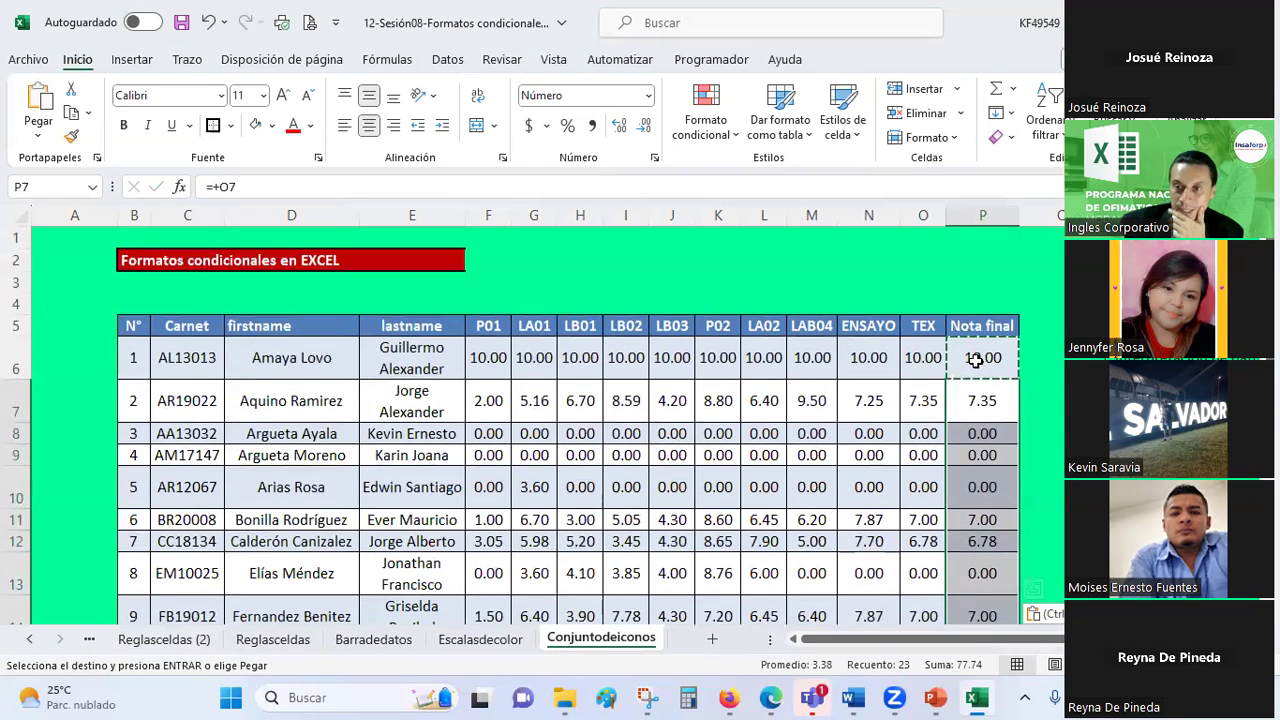
pyautogui.hscroll(1, 540, 420)
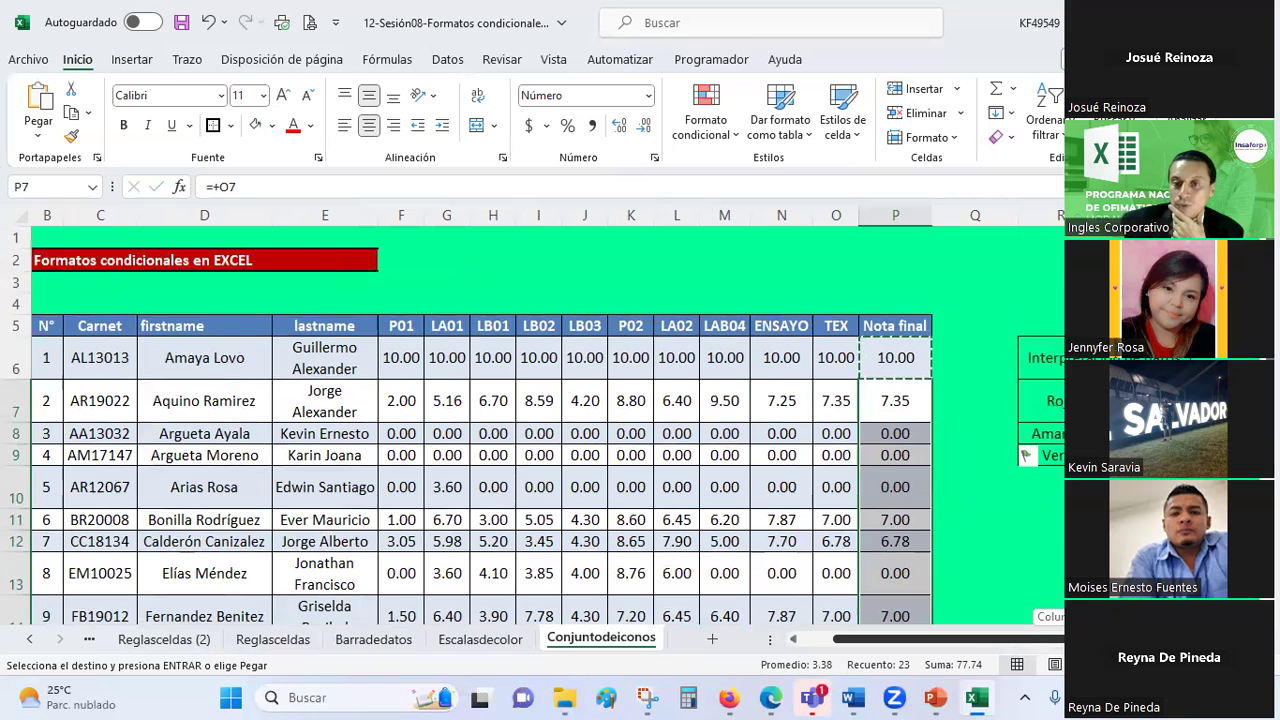
pyautogui.click(960, 322)
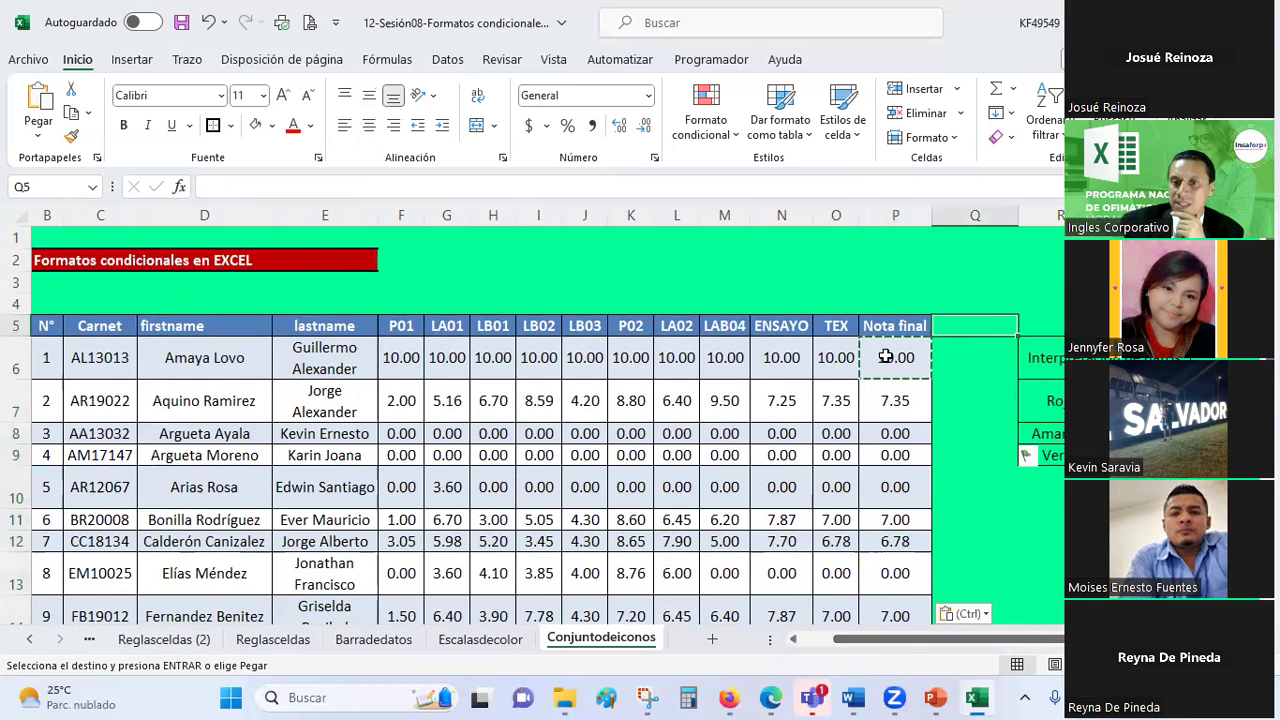
pyautogui.click(886, 356)
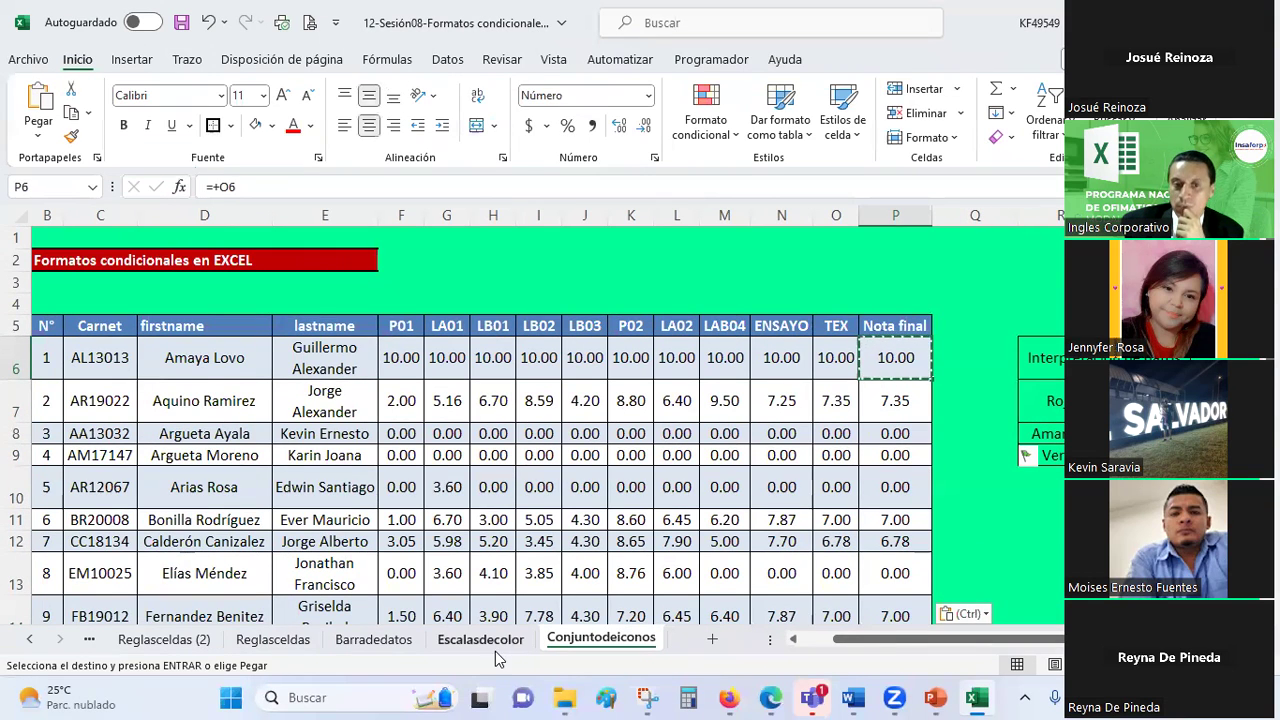
# - Cancel the copy marquee and select the Nota final values from P6 down
pyautogui.click(494, 645)
pyautogui.click(372, 640)
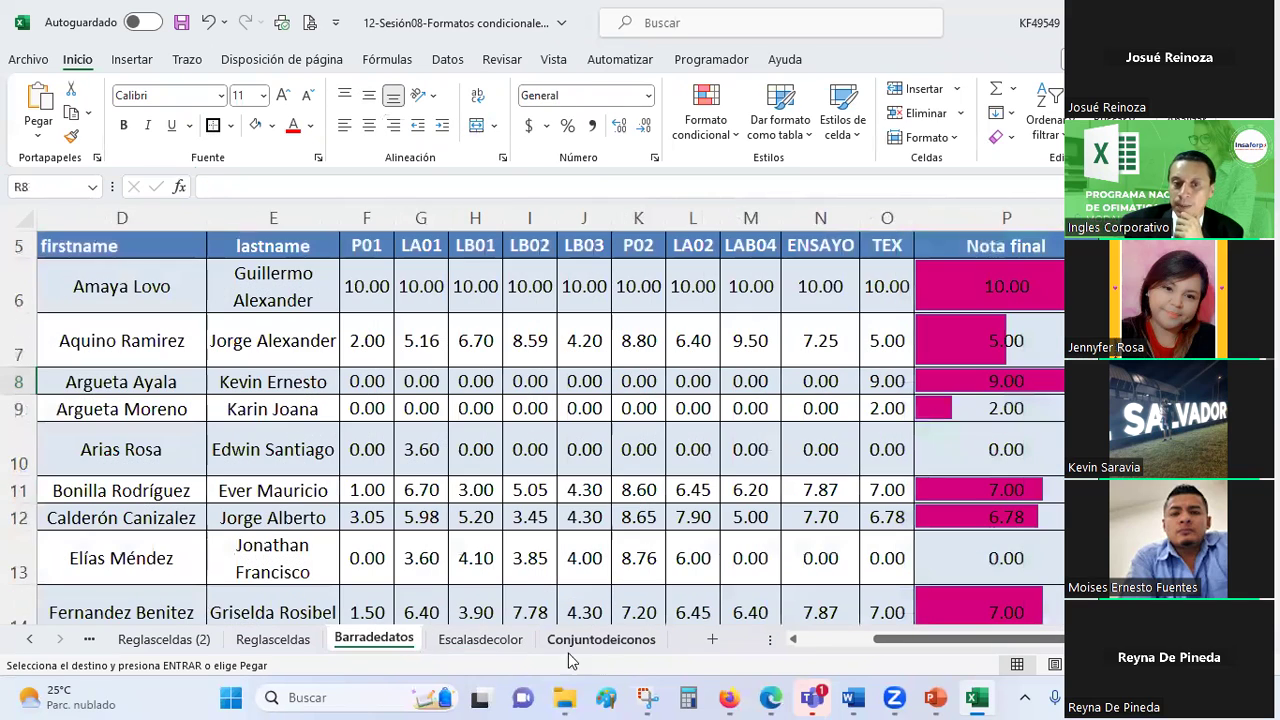
pyautogui.click(600, 640)
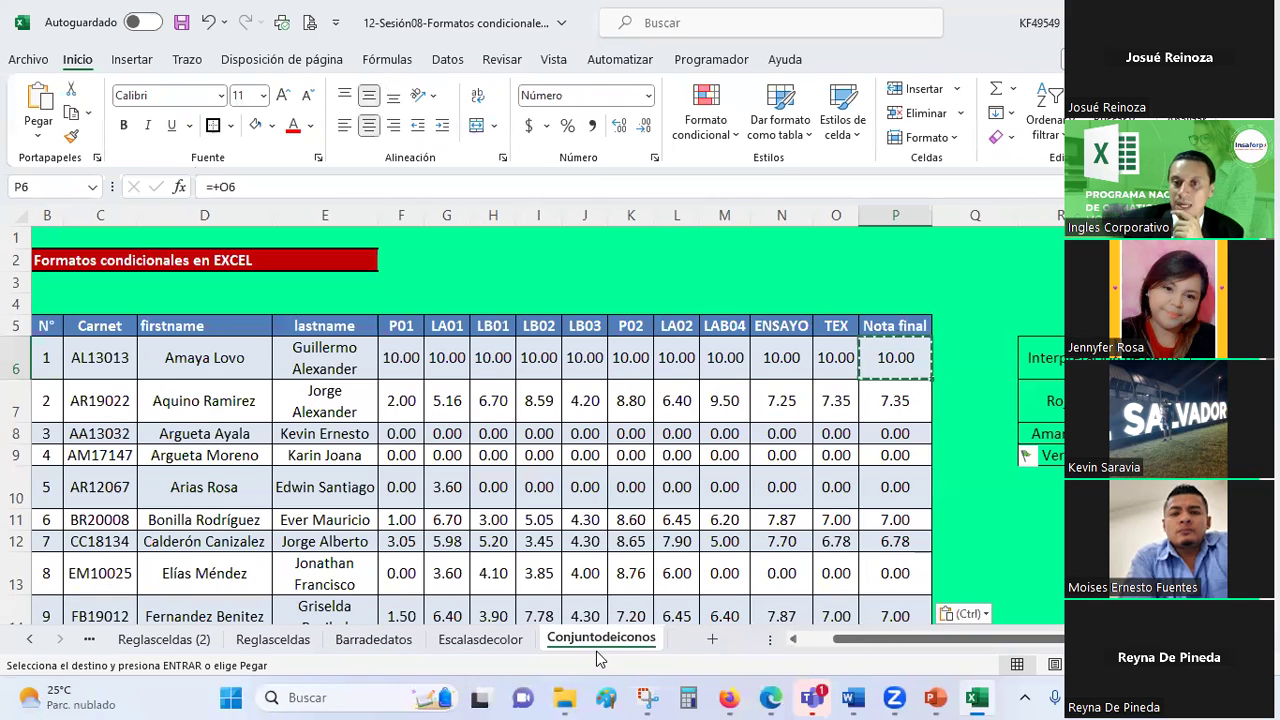
pyautogui.click(971, 312)
pyautogui.press('Escape')
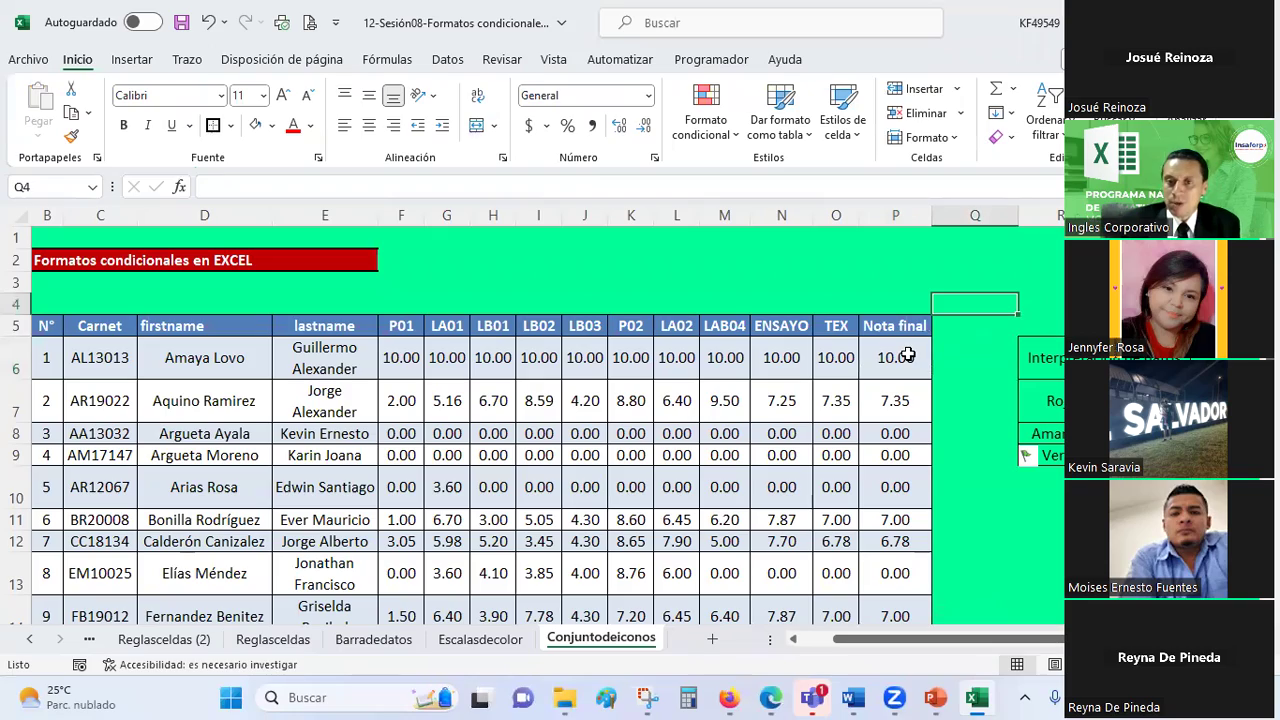
pyautogui.moveTo(907, 357)
pyautogui.mouseDown()
pyautogui.moveTo(911, 657)
pyautogui.moveTo(895, 580)
pyautogui.moveTo(943, 560)
pyautogui.mouseUp()
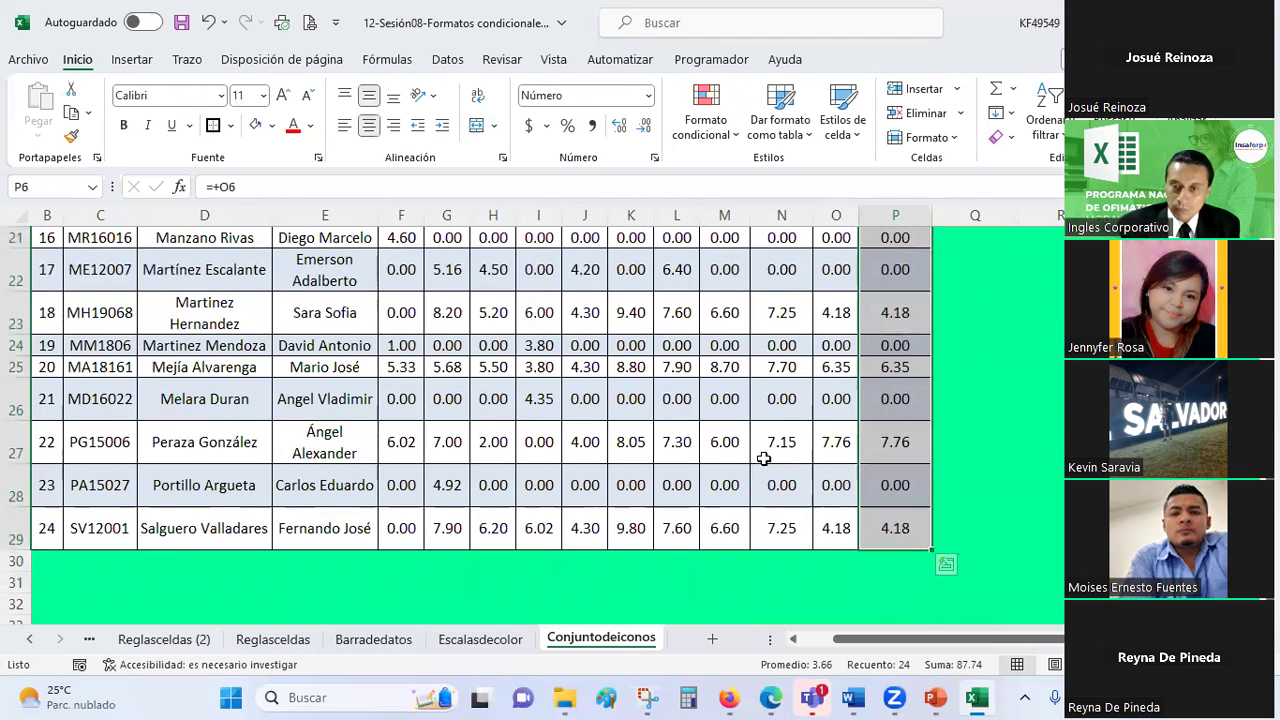
# - Apply the three framed traffic-light icon set from Conditional Formatting to P6:P29
pyautogui.scroll(4, 840, 390)
pyautogui.scroll(3, 840, 390)
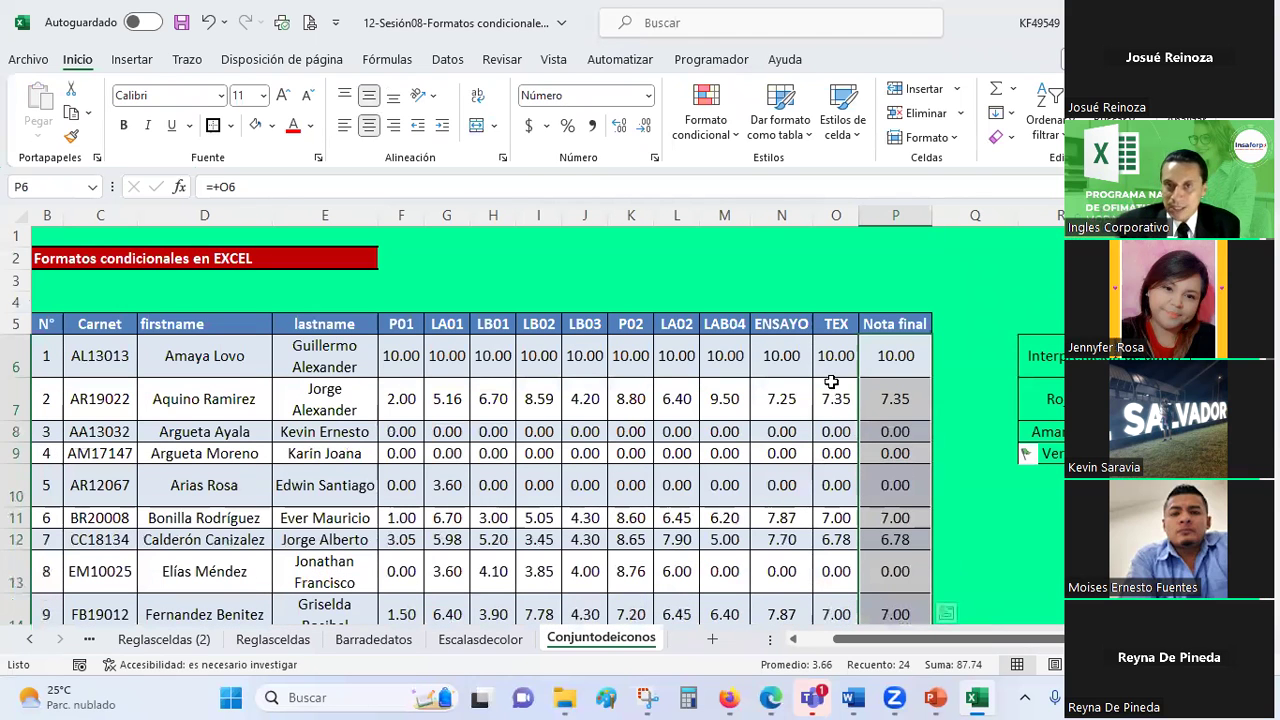
pyautogui.click(728, 145)
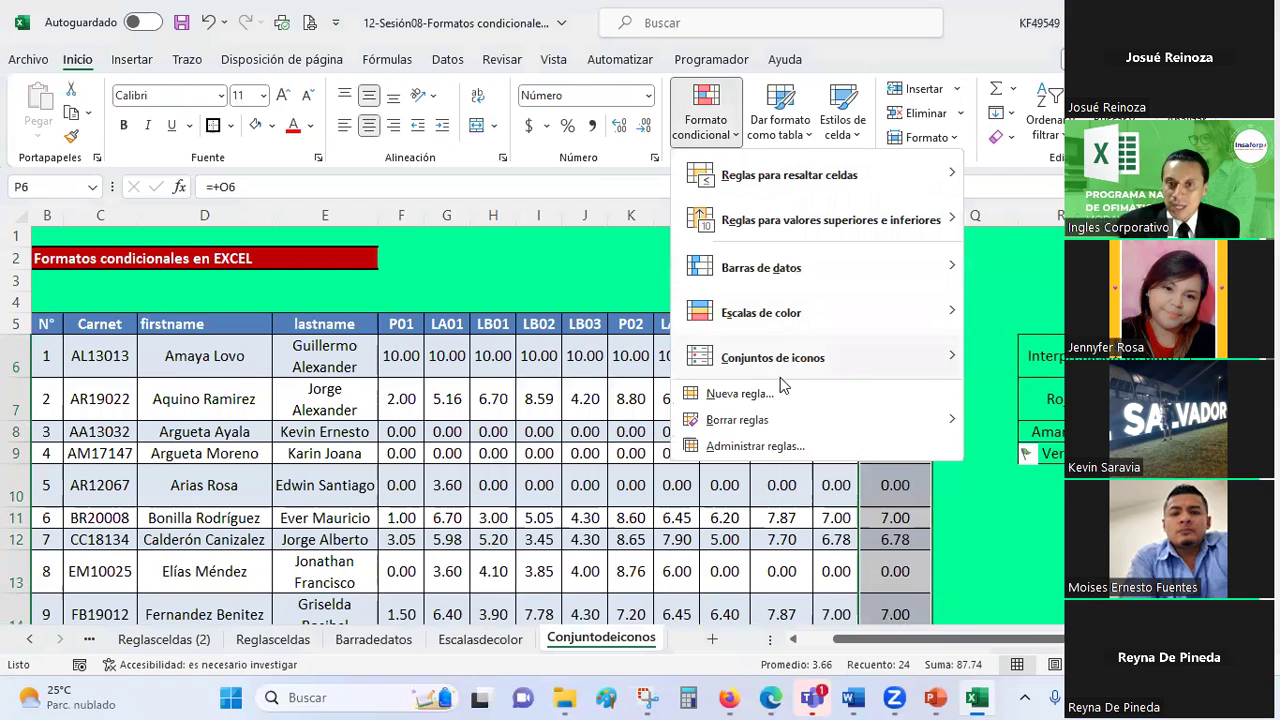
pyautogui.moveTo(777, 372)
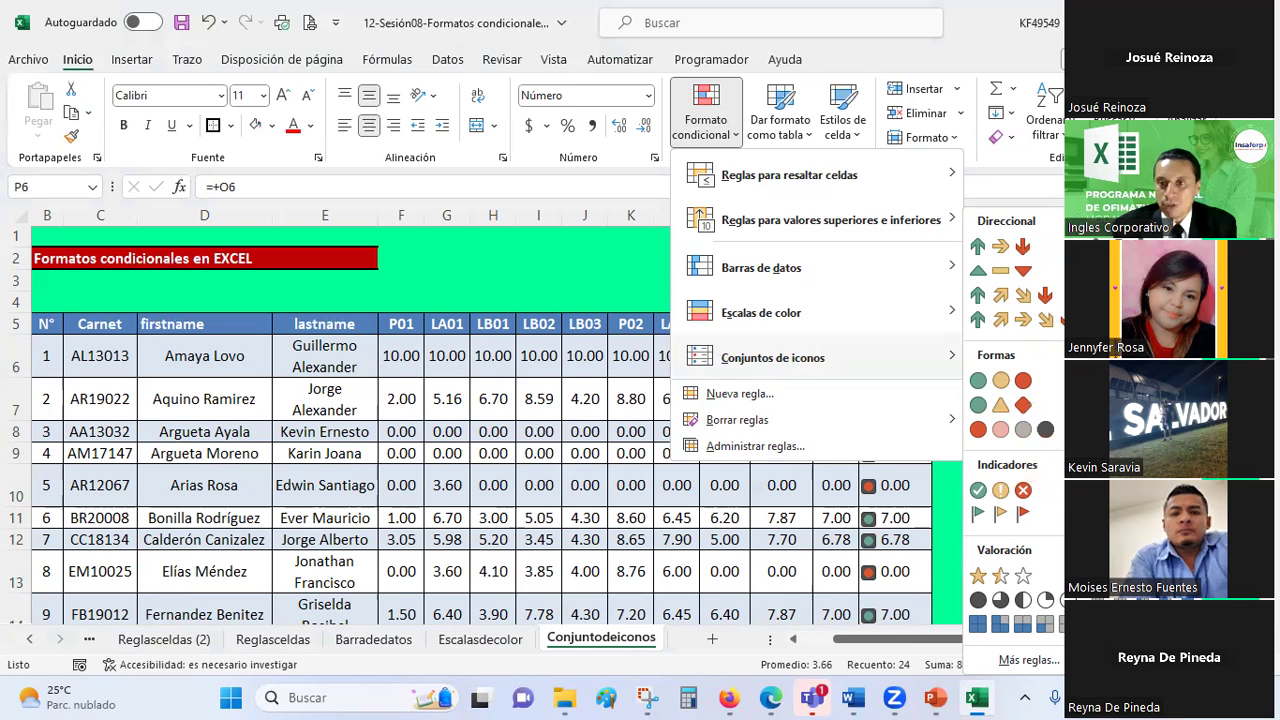
pyautogui.click(1050, 385)
pyautogui.scroll(-1, 987, 369)
pyautogui.scroll(-1, 987, 369)
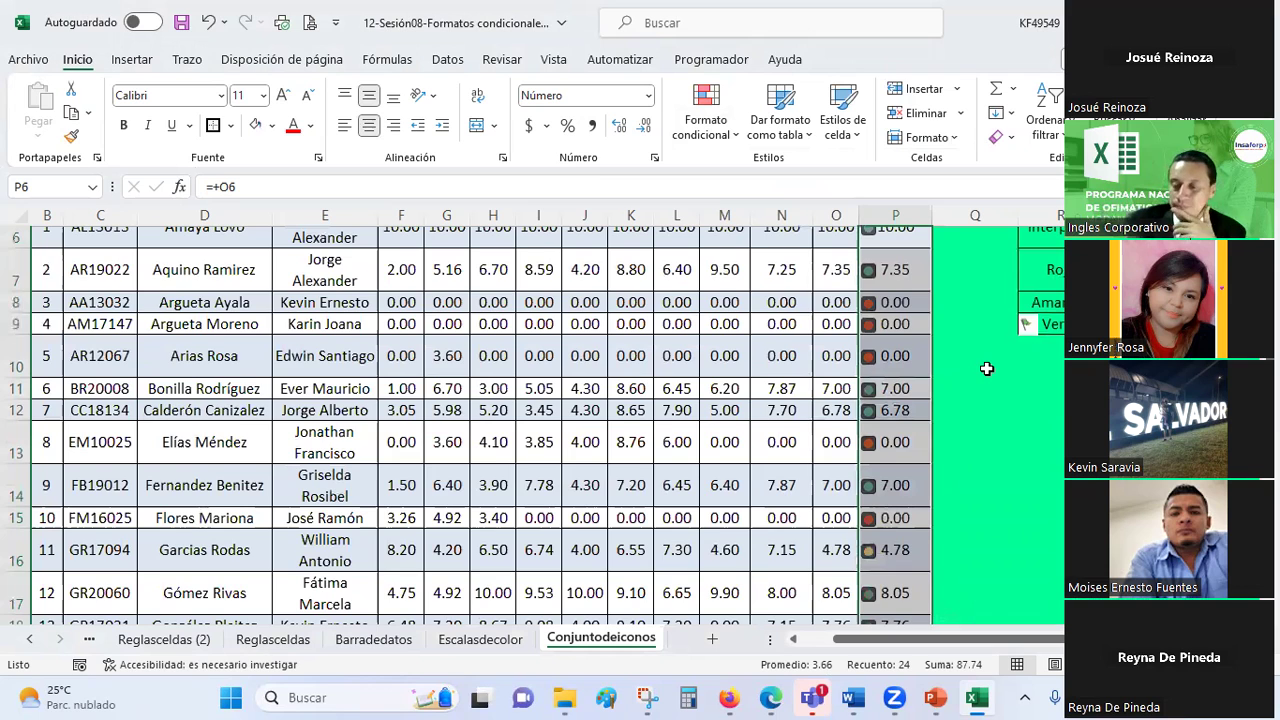
pyautogui.scroll(-1, 987, 369)
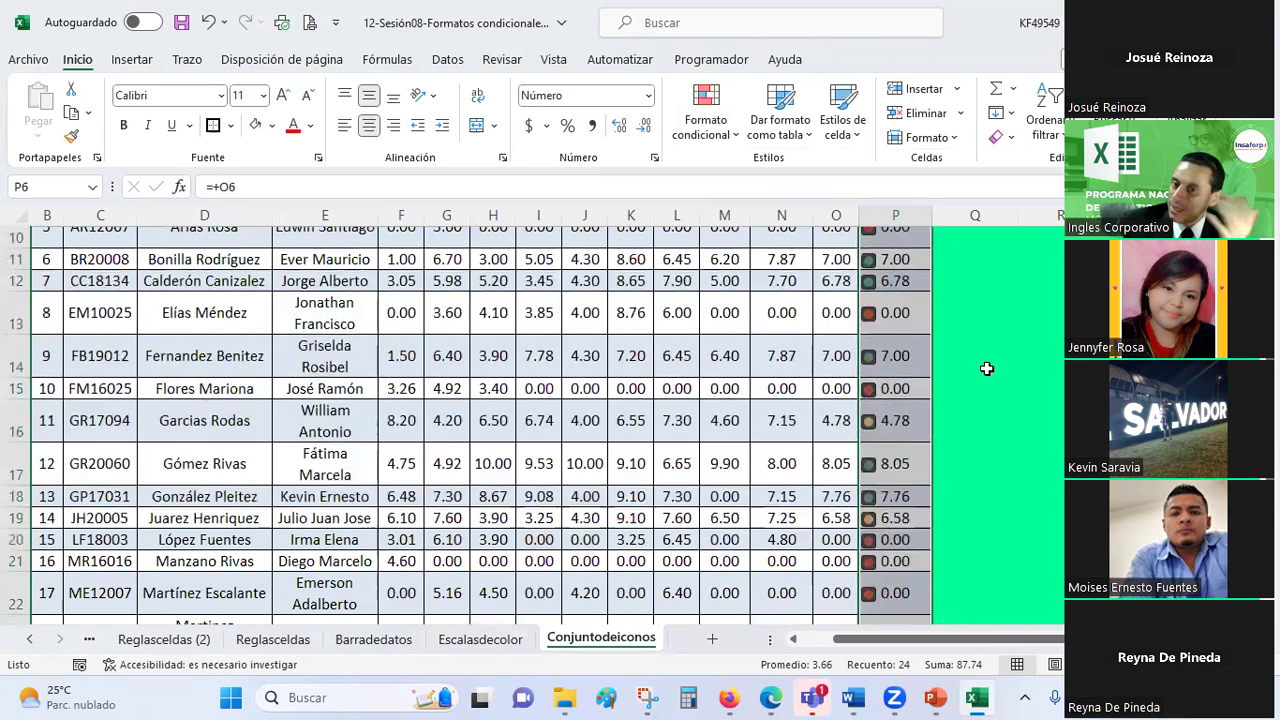
pyautogui.scroll(-1, 987, 369)
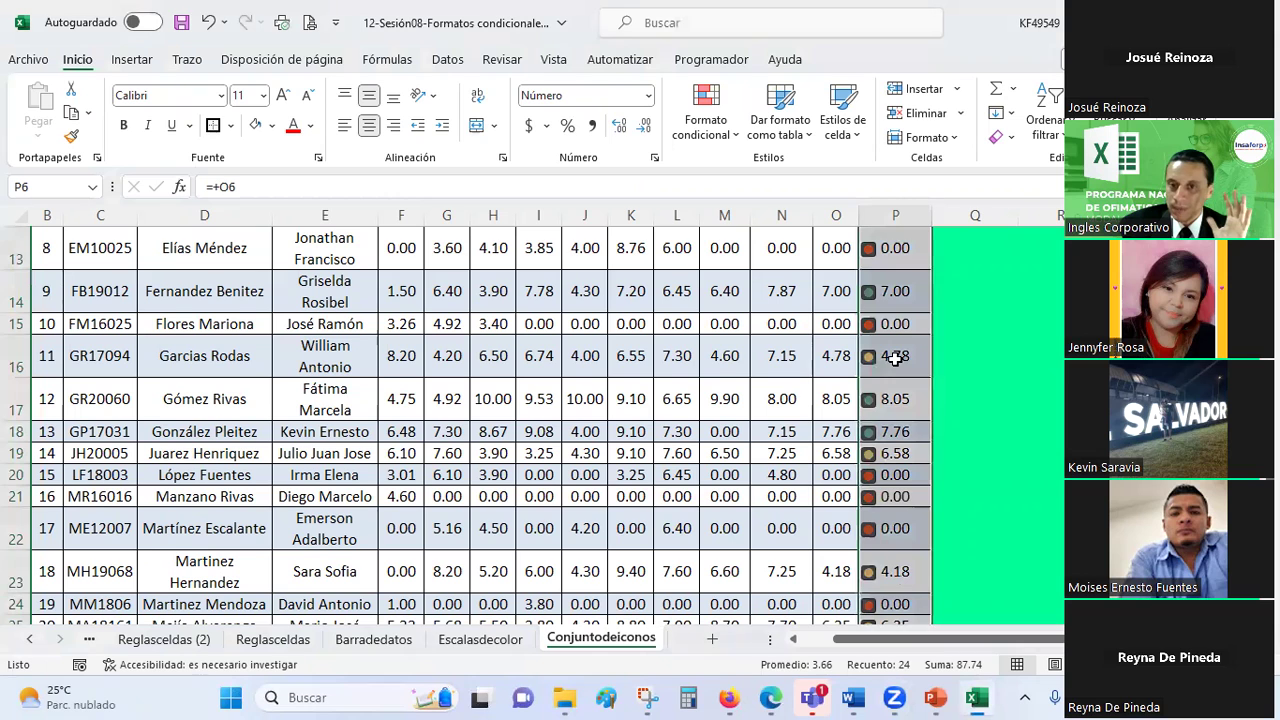
# - Open the icon-set rule from Manage Rules for editing and select its threshold Valor fields
pyautogui.click(713, 141)
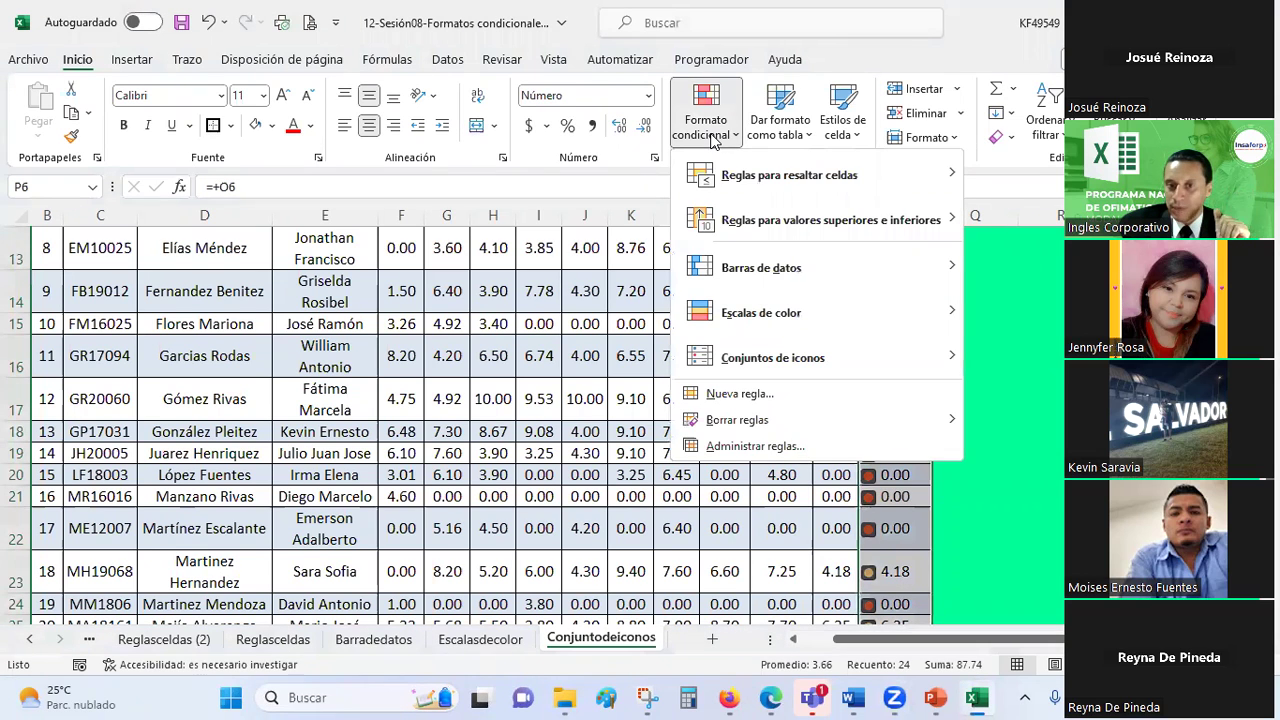
pyautogui.click(755, 447)
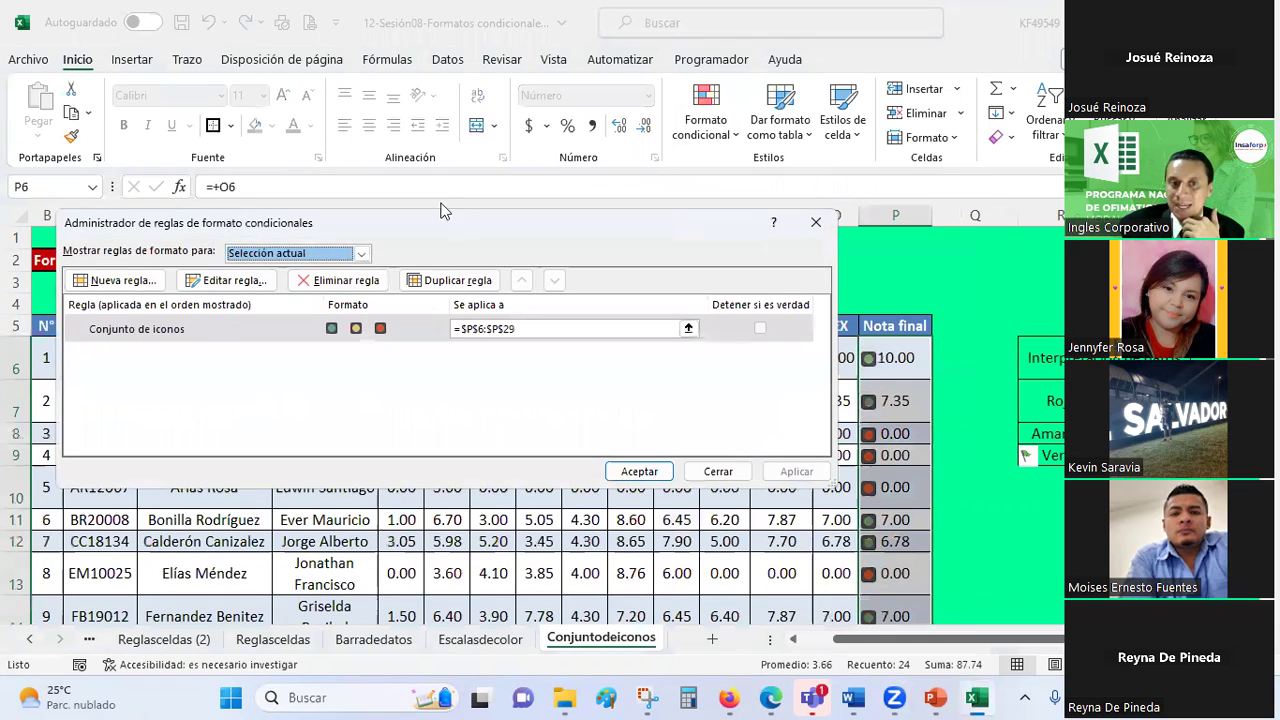
pyautogui.moveTo(424, 228); pyautogui.dragTo(728, 45)
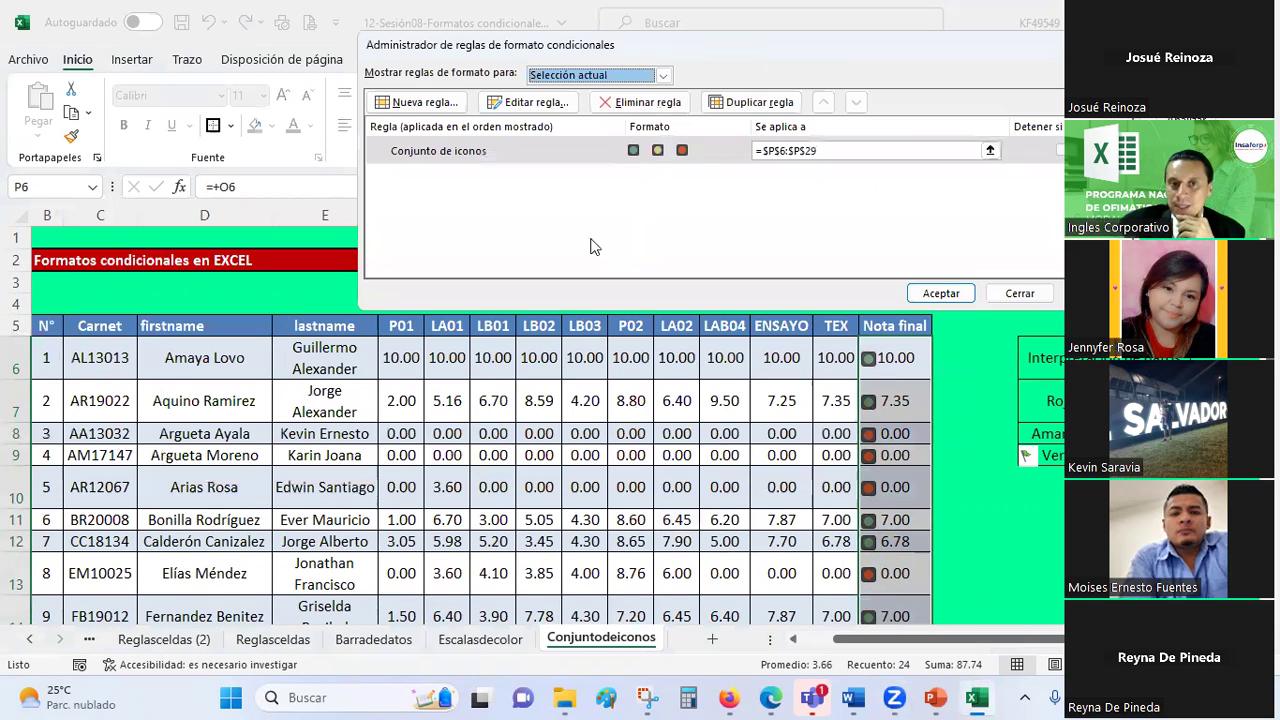
pyautogui.click(537, 104)
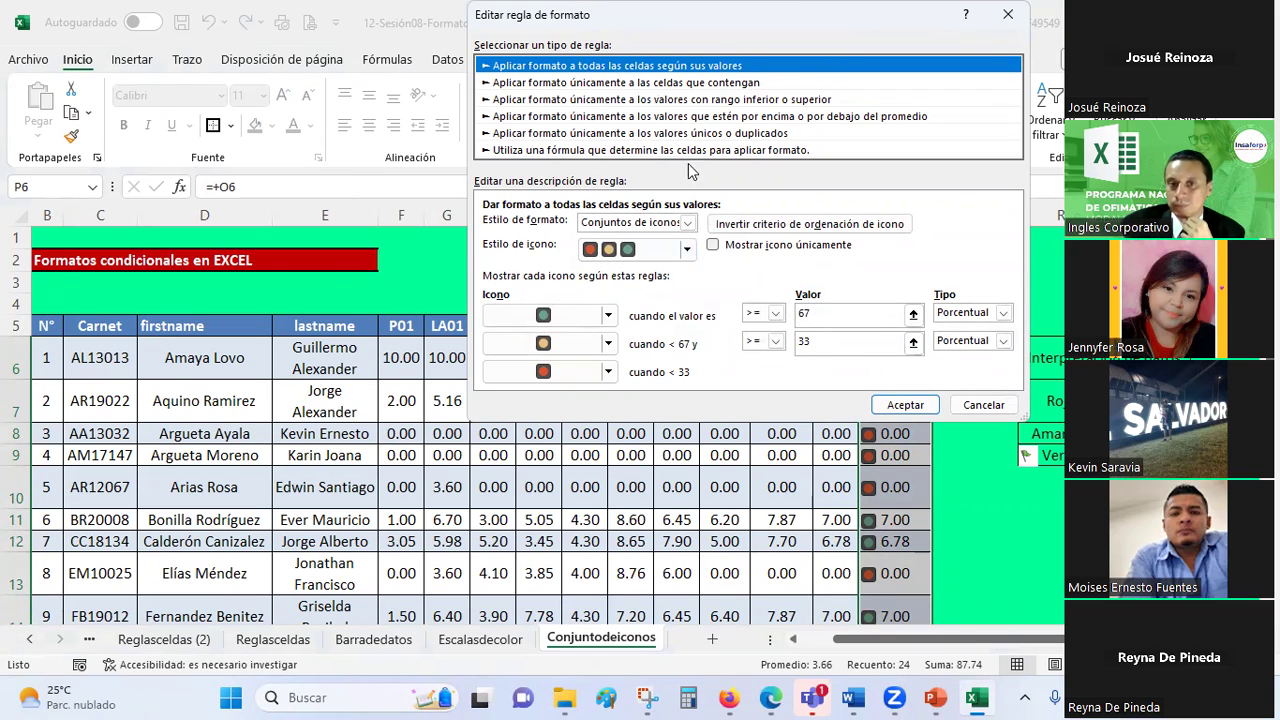
pyautogui.moveTo(600, 12); pyautogui.dragTo(411, 12)
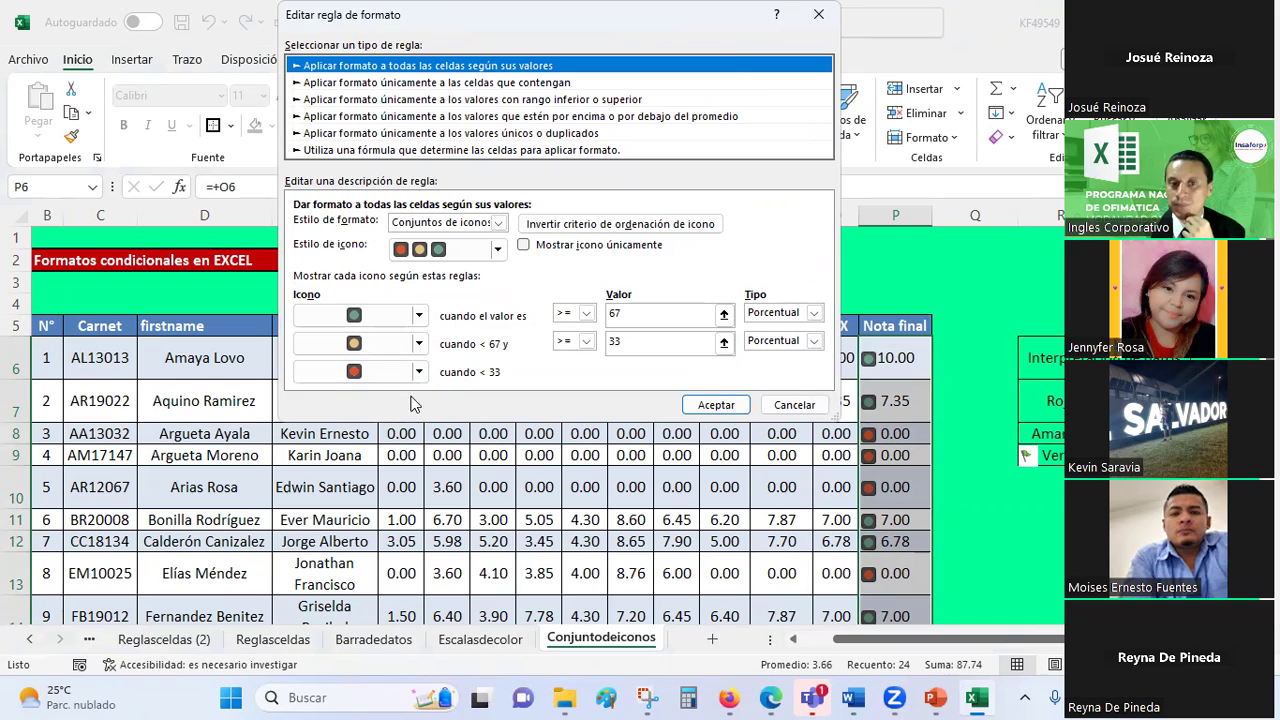
pyautogui.click(615, 343)
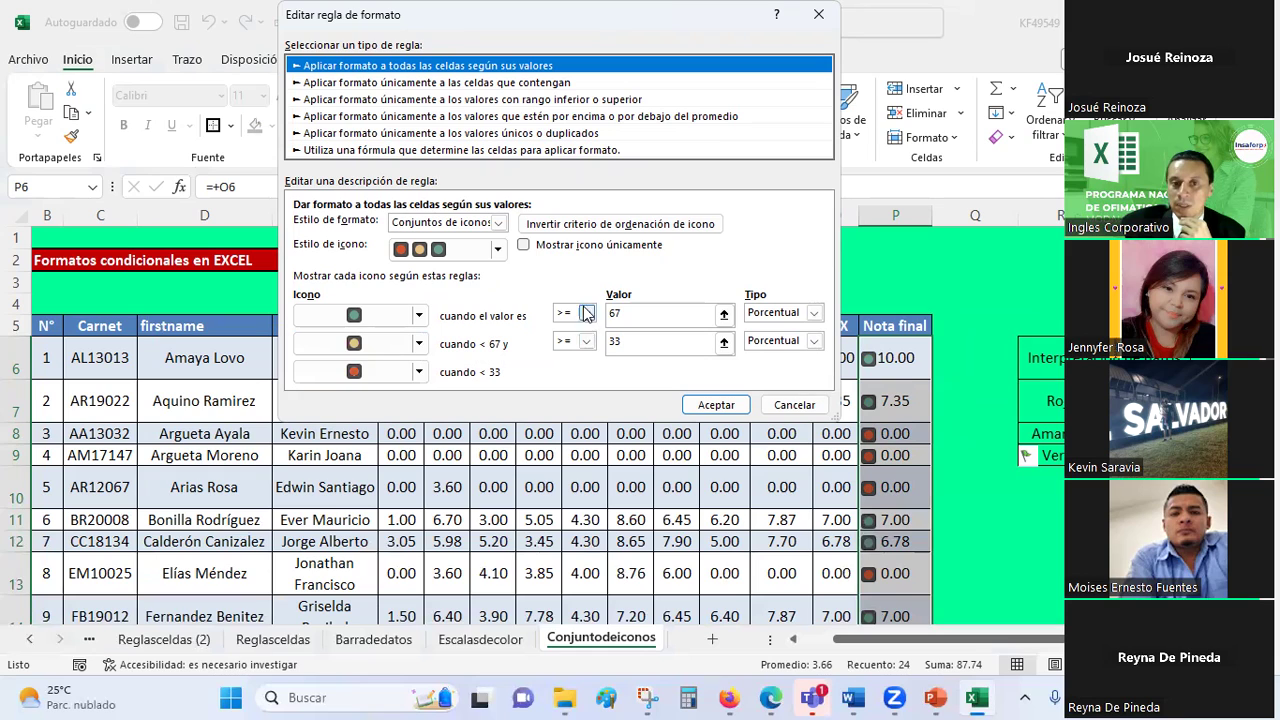
pyautogui.click(613, 311)
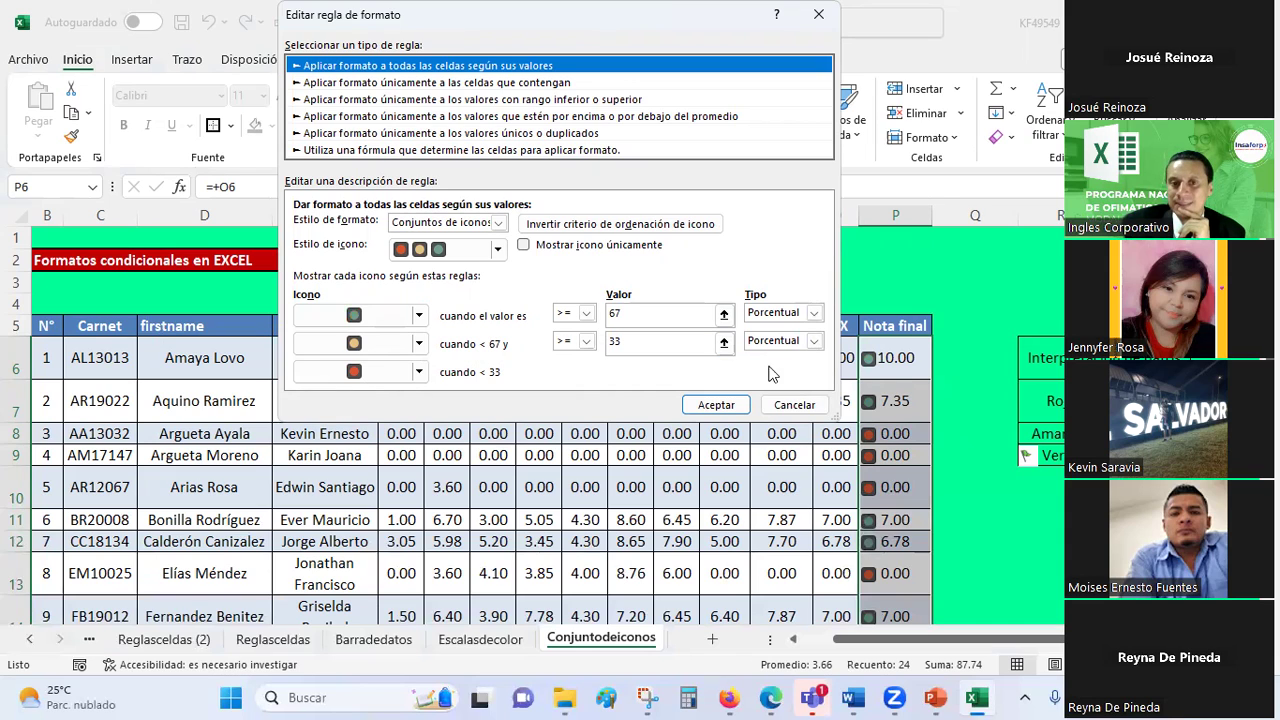
# - Switch both threshold types to Número and set the values to 8 and 5
pyautogui.click(816, 342)
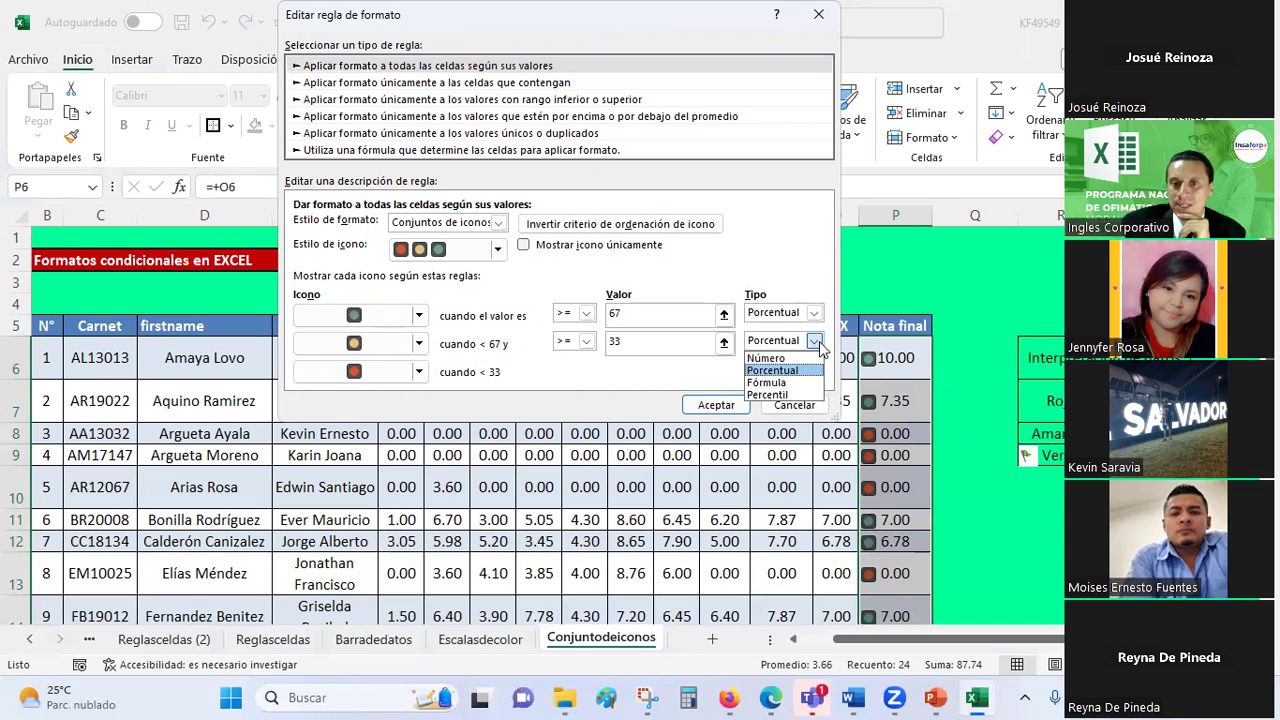
pyautogui.click(787, 360)
pyautogui.click(815, 313)
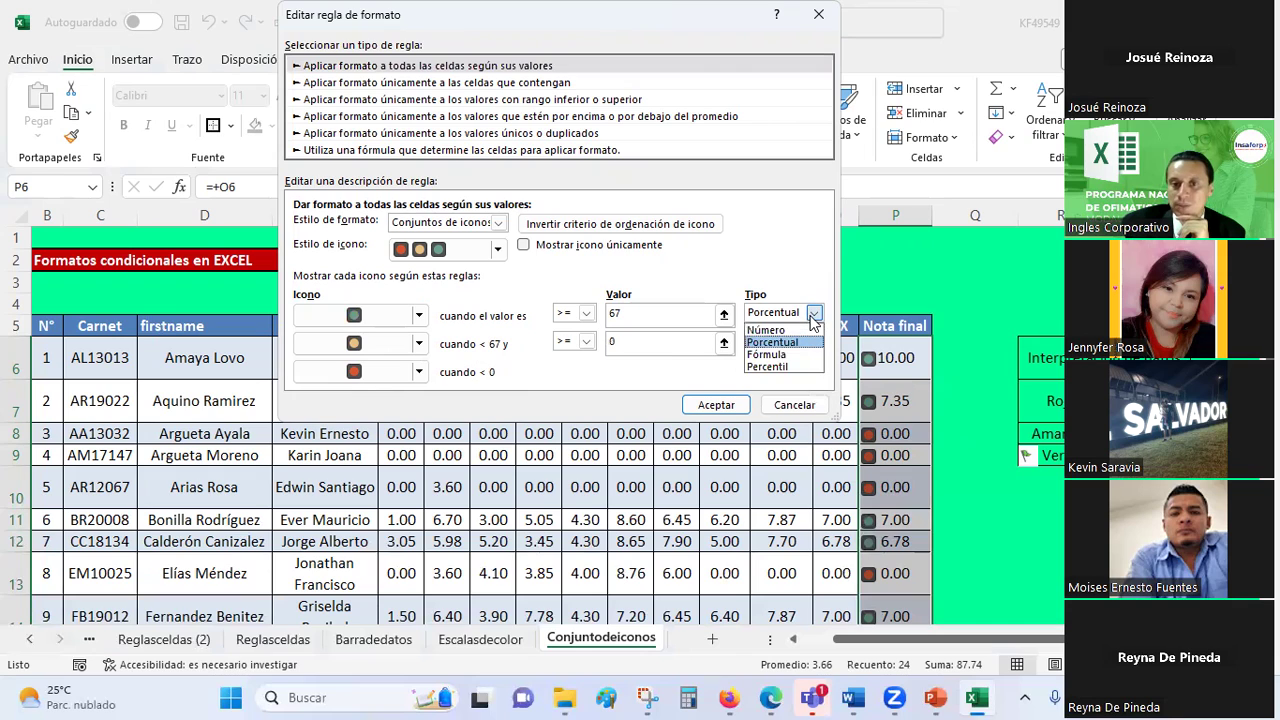
pyautogui.click(776, 331)
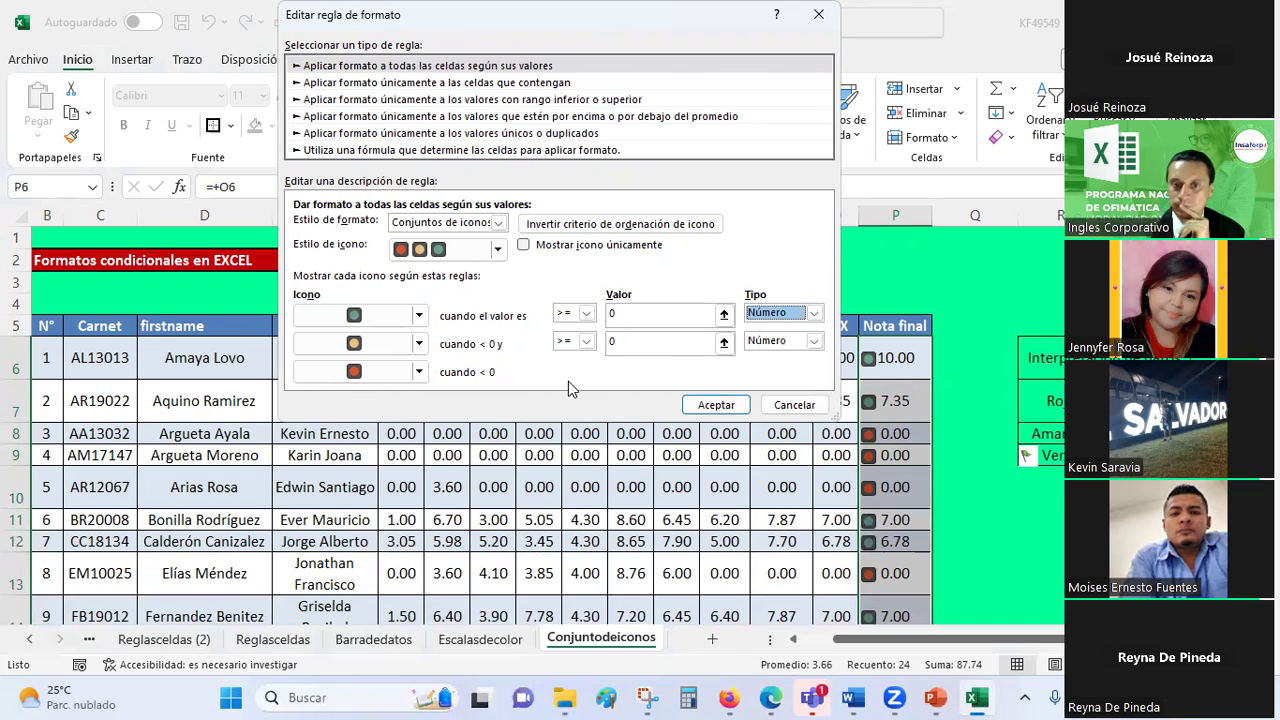
pyautogui.click(610, 342)
pyautogui.press('BackSpace')
pyautogui.write('5')
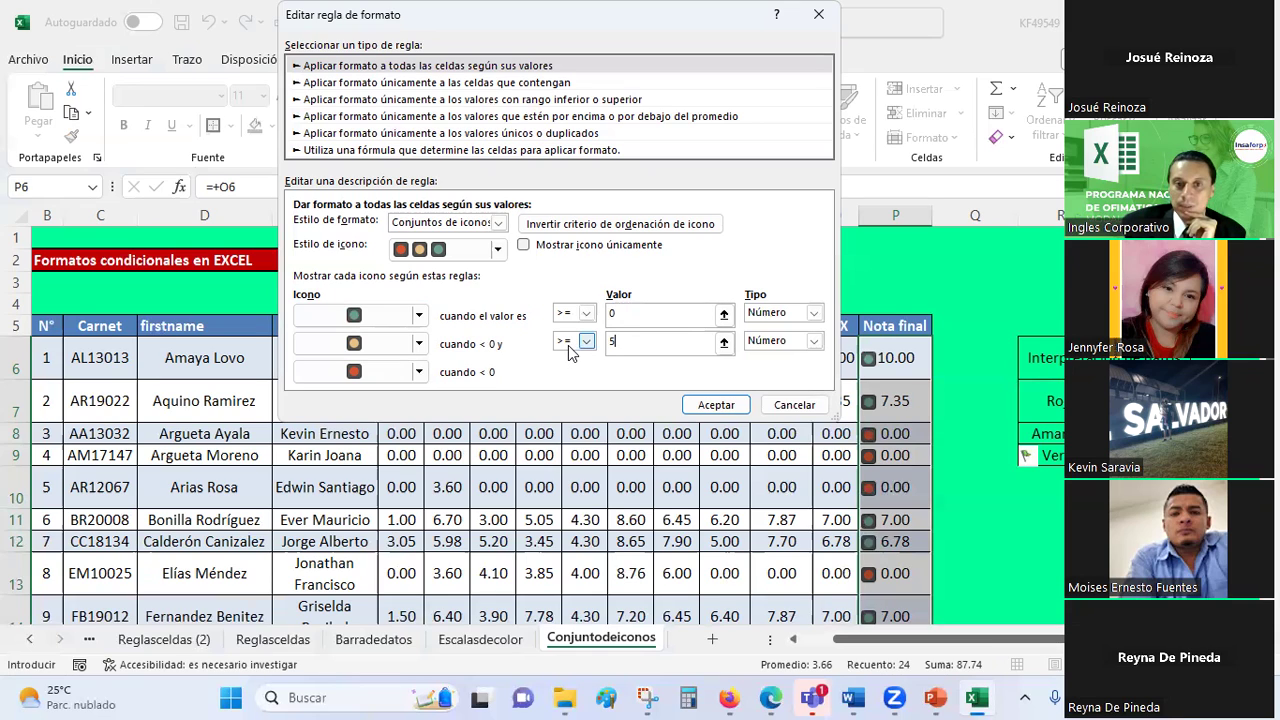
pyautogui.click(619, 312)
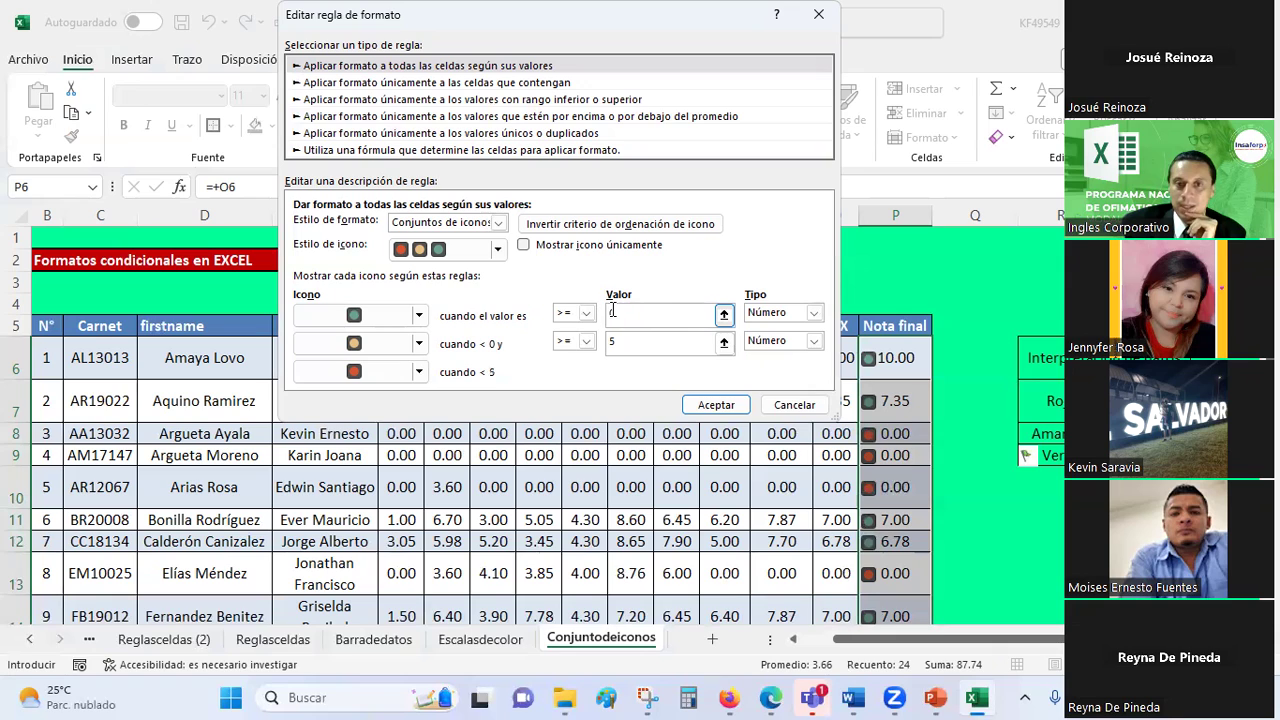
pyautogui.press('BackSpace')
pyautogui.write('8')
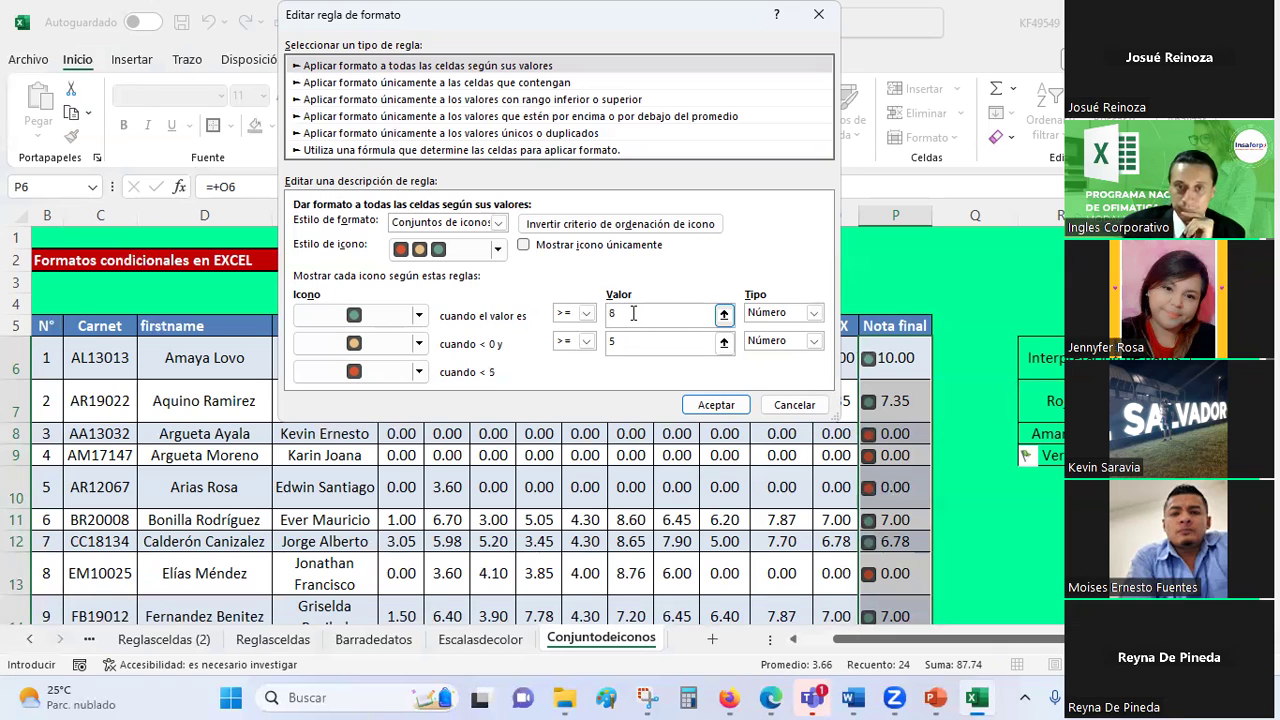
pyautogui.click(629, 342)
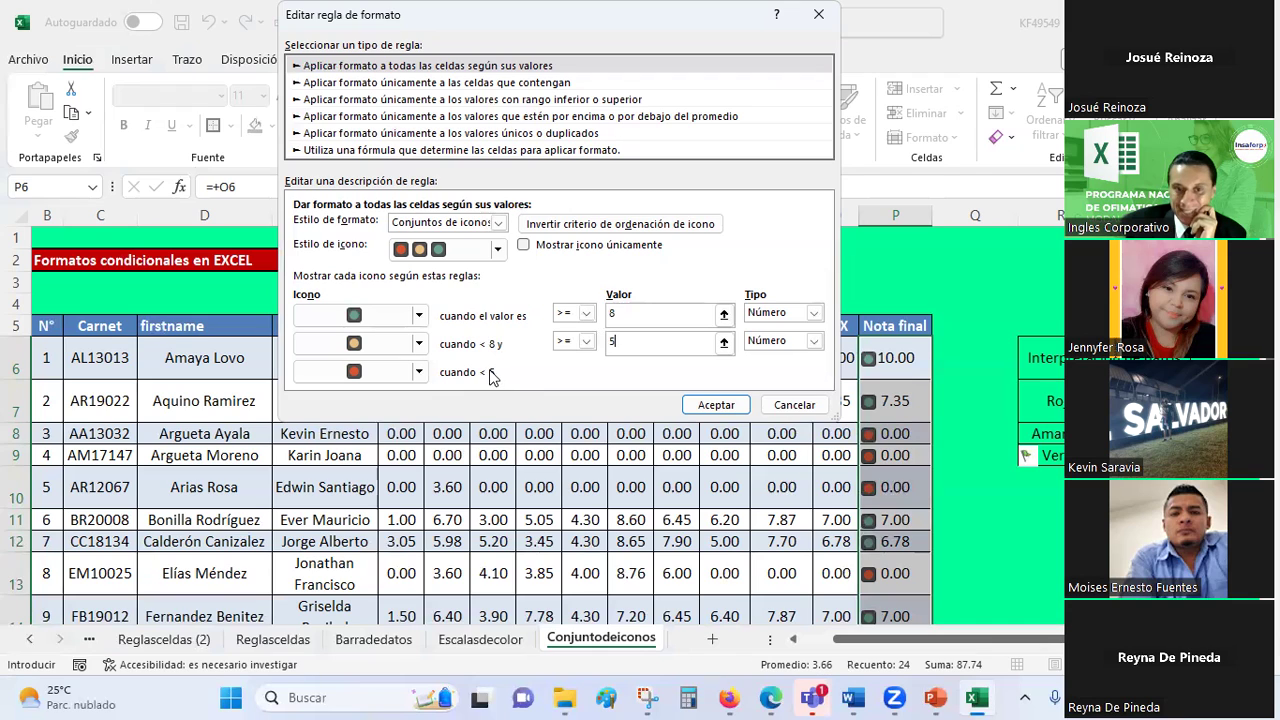
# - Set the middle icon to a yellow star and the bottom icon to a red X, then confirm
pyautogui.click(350, 368)
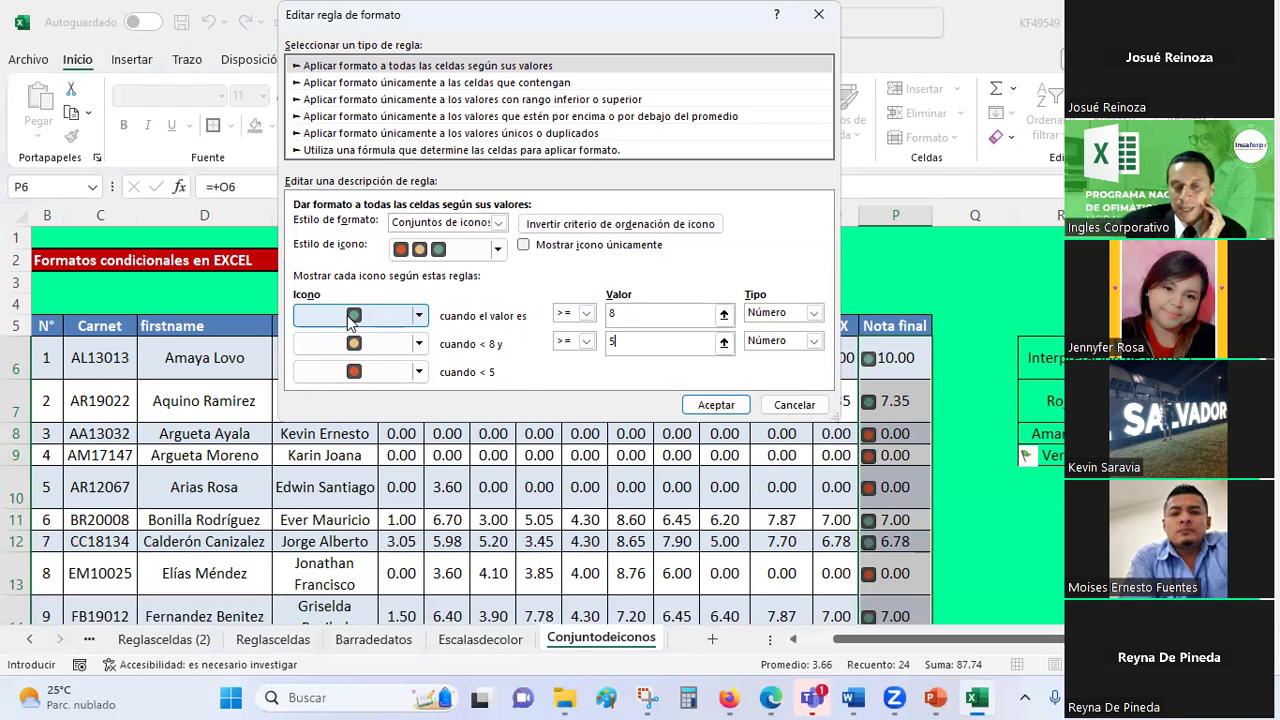
pyautogui.click(419, 344)
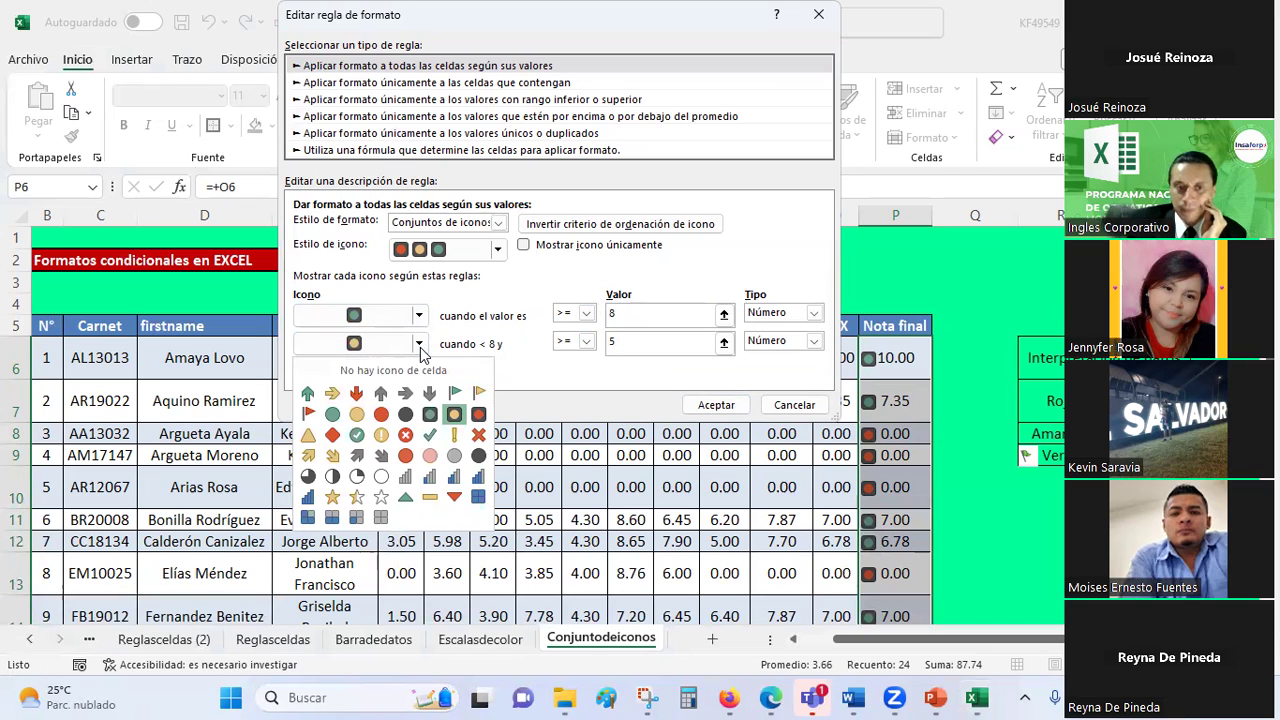
pyautogui.click(476, 438)
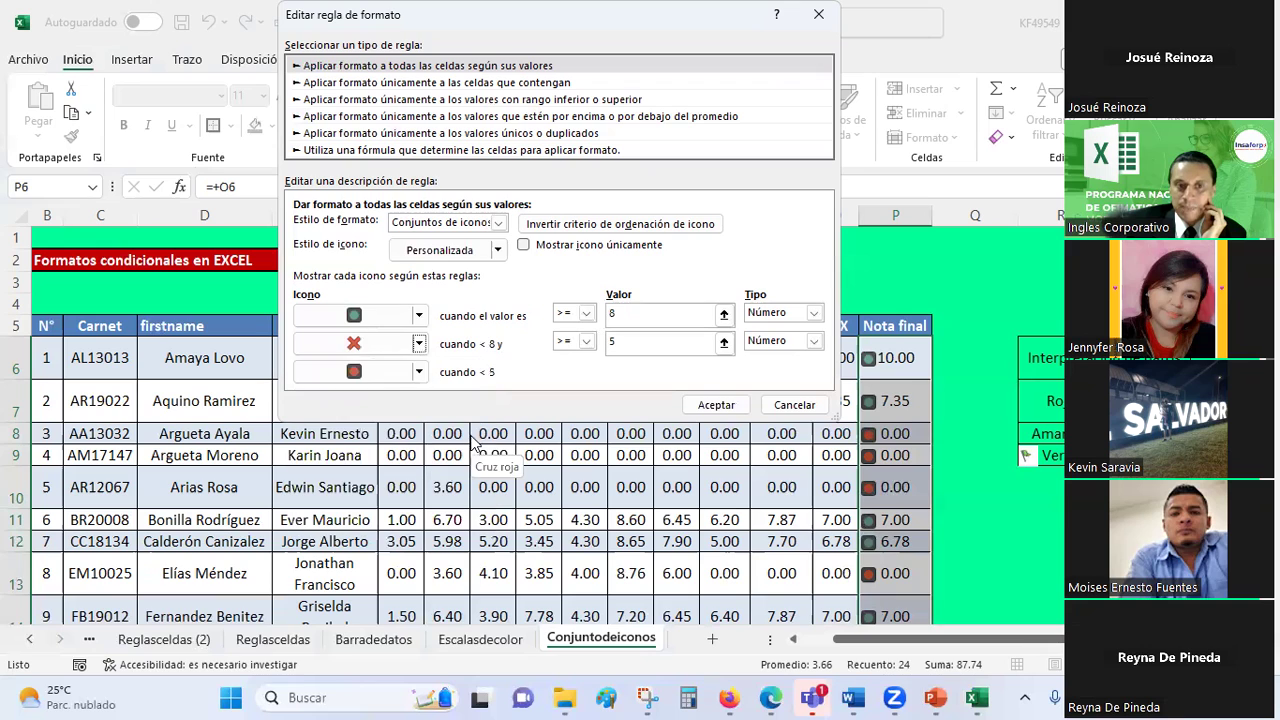
pyautogui.click(420, 344)
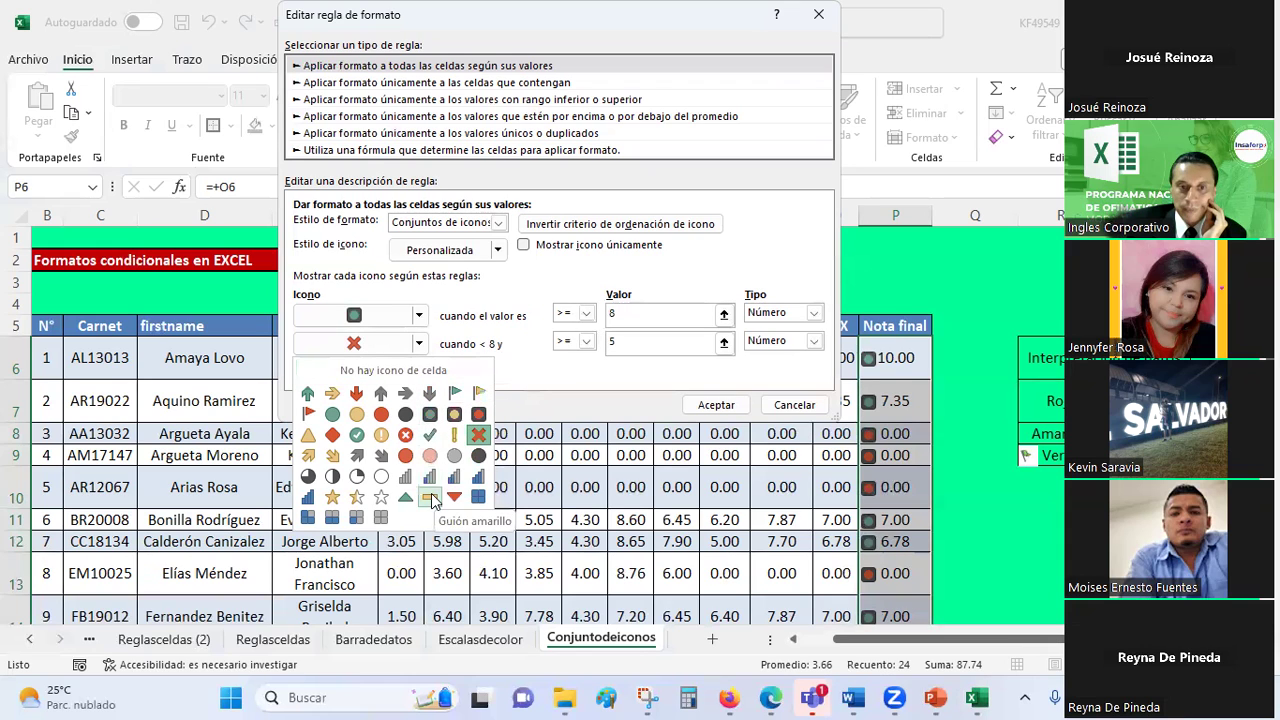
pyautogui.click(332, 497)
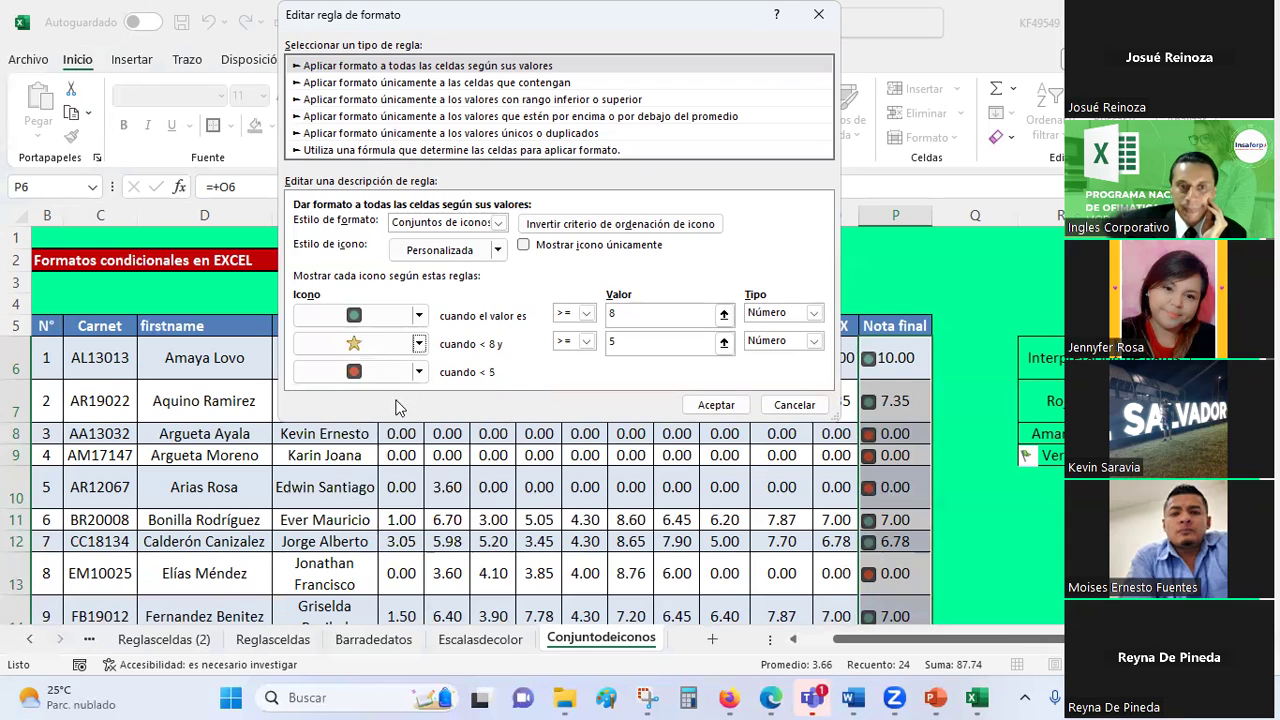
pyautogui.click(419, 373)
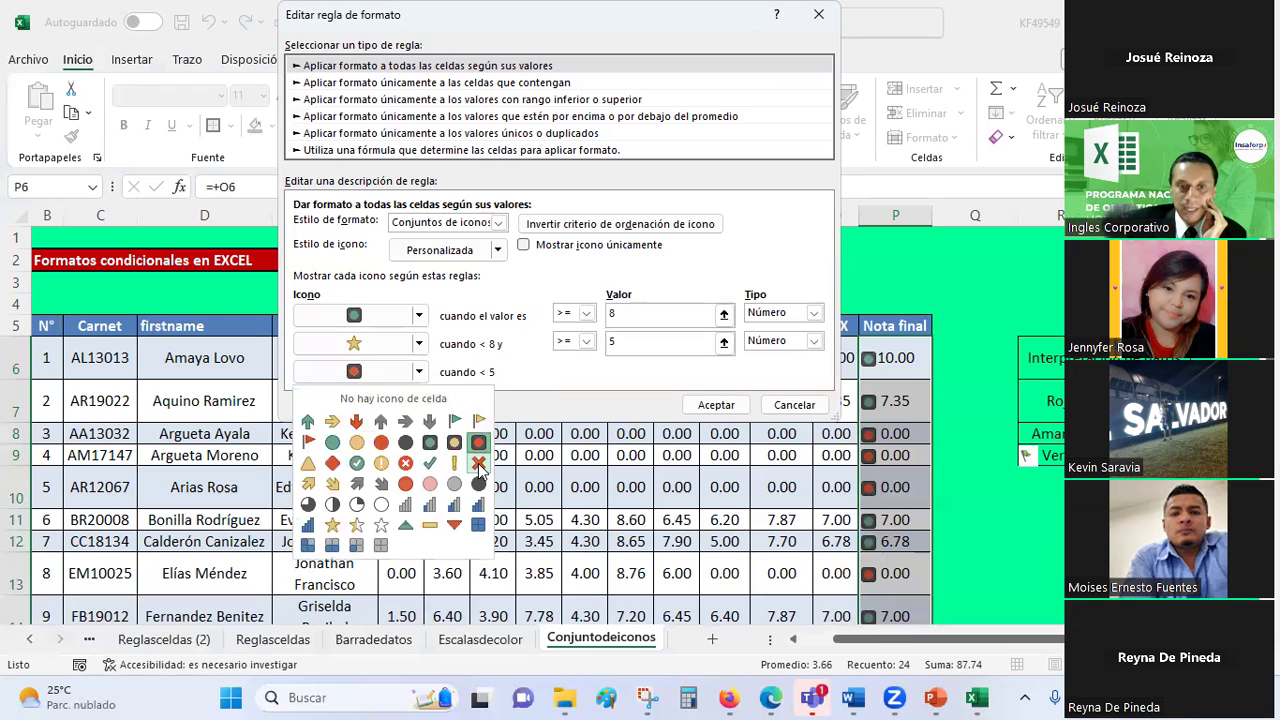
pyautogui.click(479, 463)
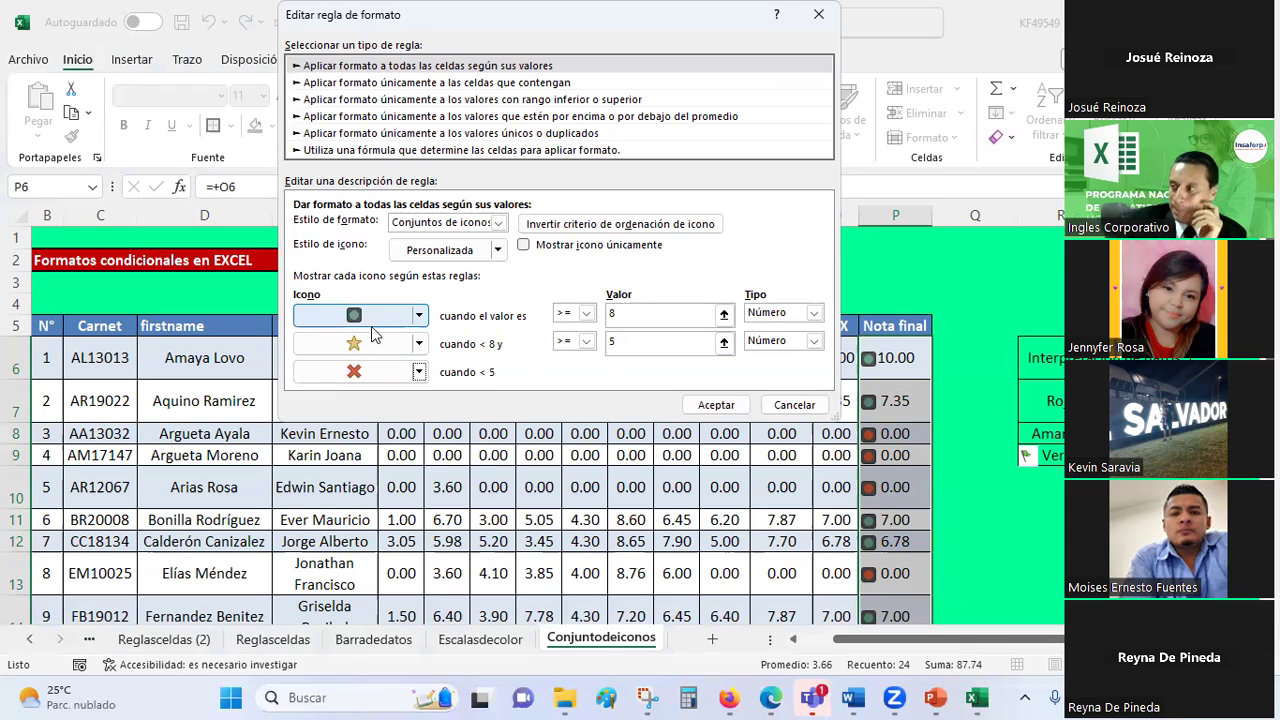
pyautogui.click(711, 408)
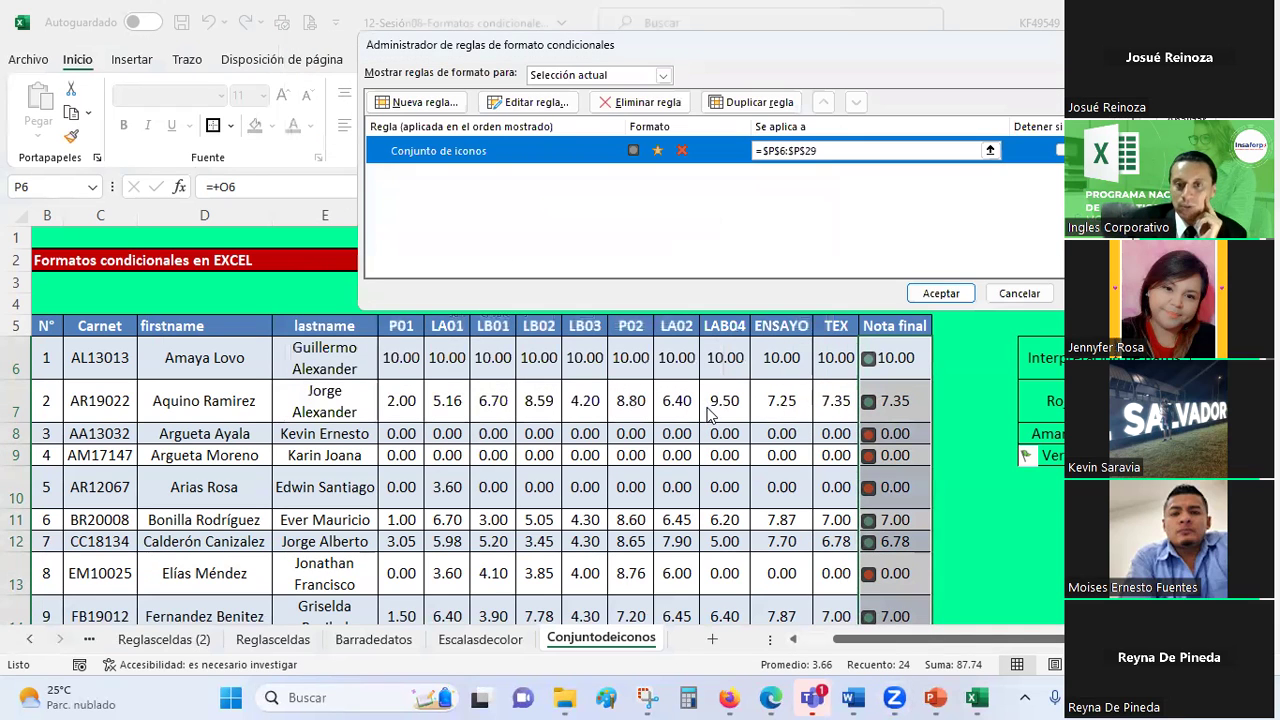
# - Apply the rule to the sheet and test O8 with scores 1 and 2
pyautogui.click(938, 293)
pyautogui.click(962, 348)
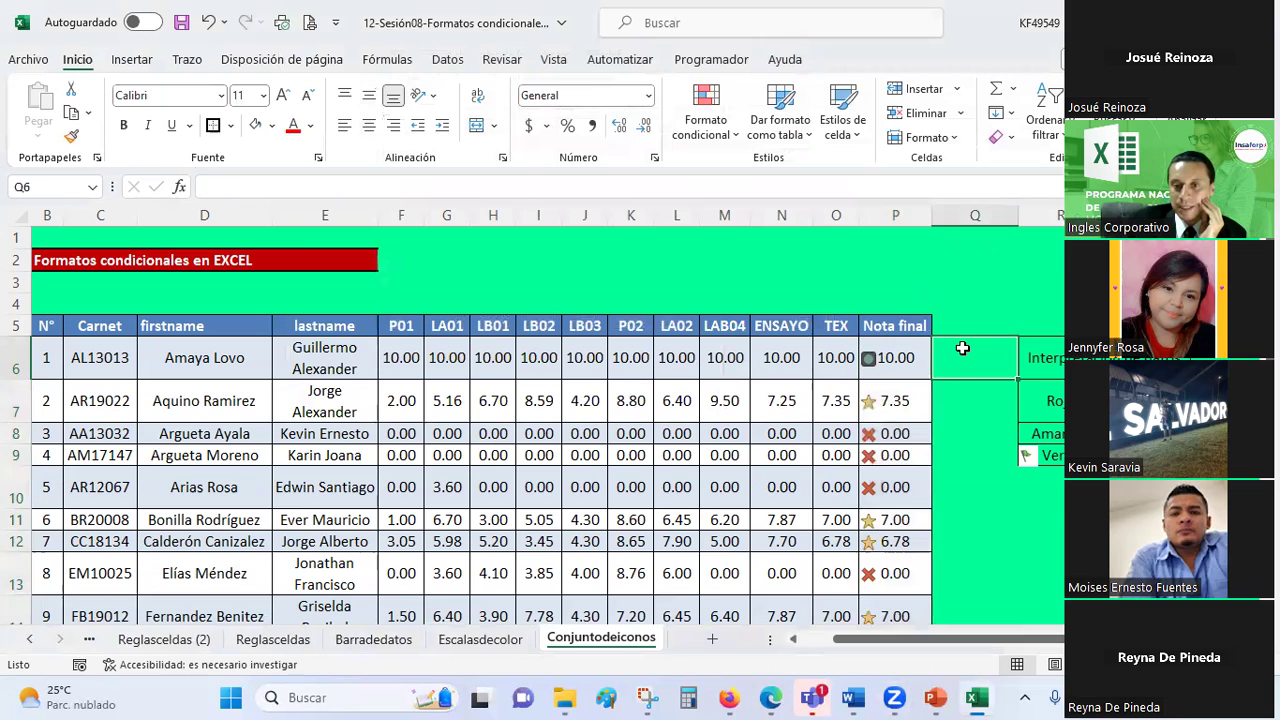
pyautogui.scroll(-1, 962, 348)
pyautogui.click(838, 369)
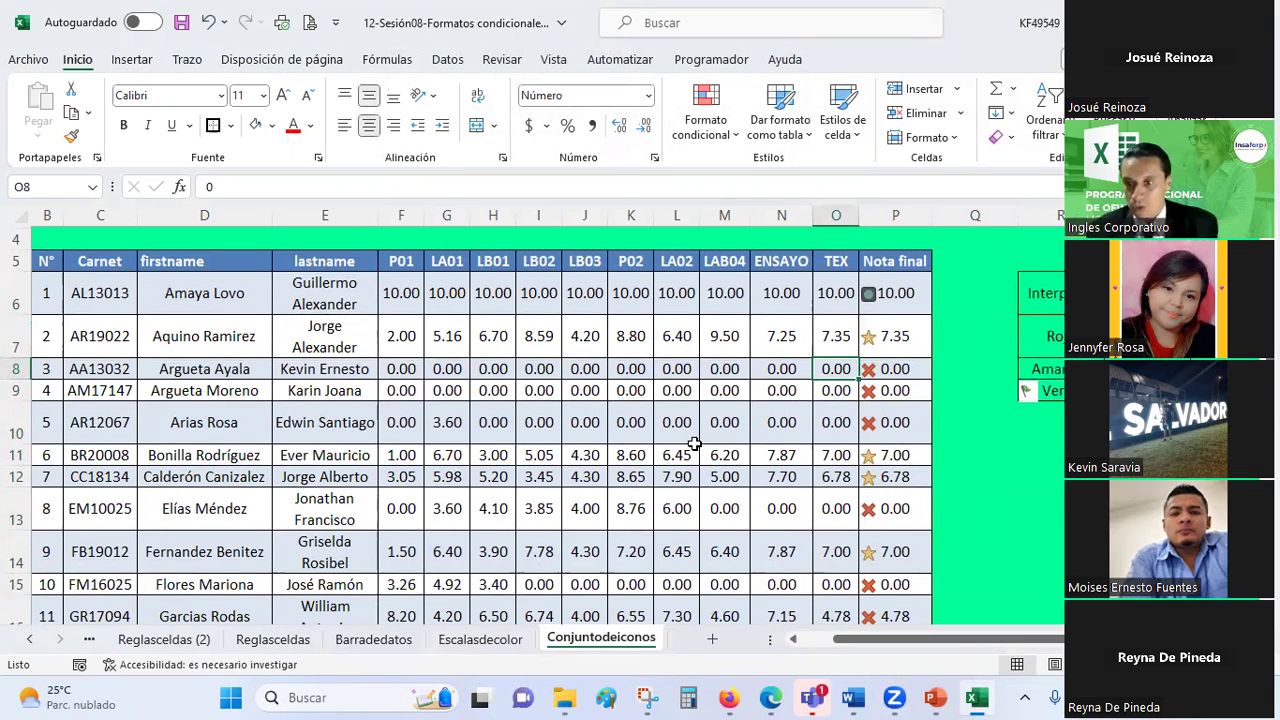
pyautogui.write('1')
pyautogui.hotkey('ctrl', 'Return')
pyautogui.write('2')
pyautogui.press('Up')
pyautogui.press('Down')
# - Try scores 3, 4 and 5 in O8 and check the resulting icon in P8
pyautogui.write('3')
pyautogui.press('Up')
pyautogui.press('Down')
pyautogui.write('4')
pyautogui.press('Return')
pyautogui.press('Up')
pyautogui.write('5')
pyautogui.press('Return')
pyautogui.press('Up')
pyautogui.press('Right')
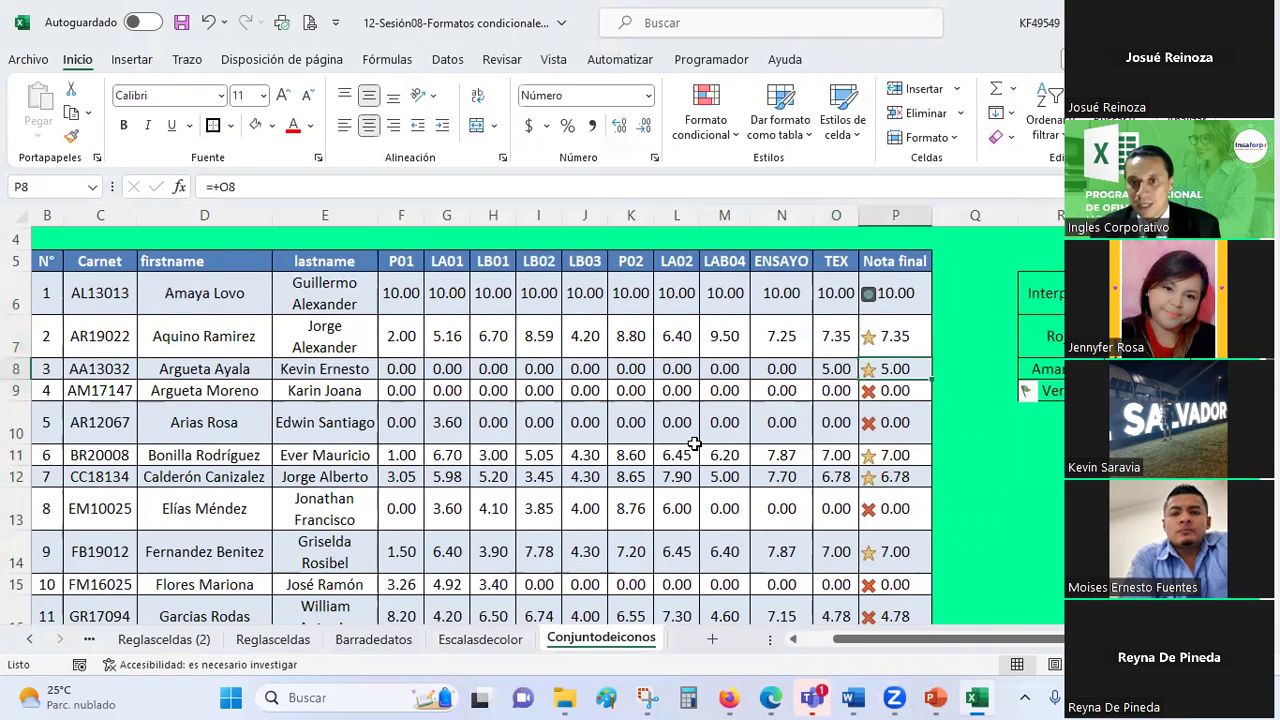
pyautogui.press('Left')
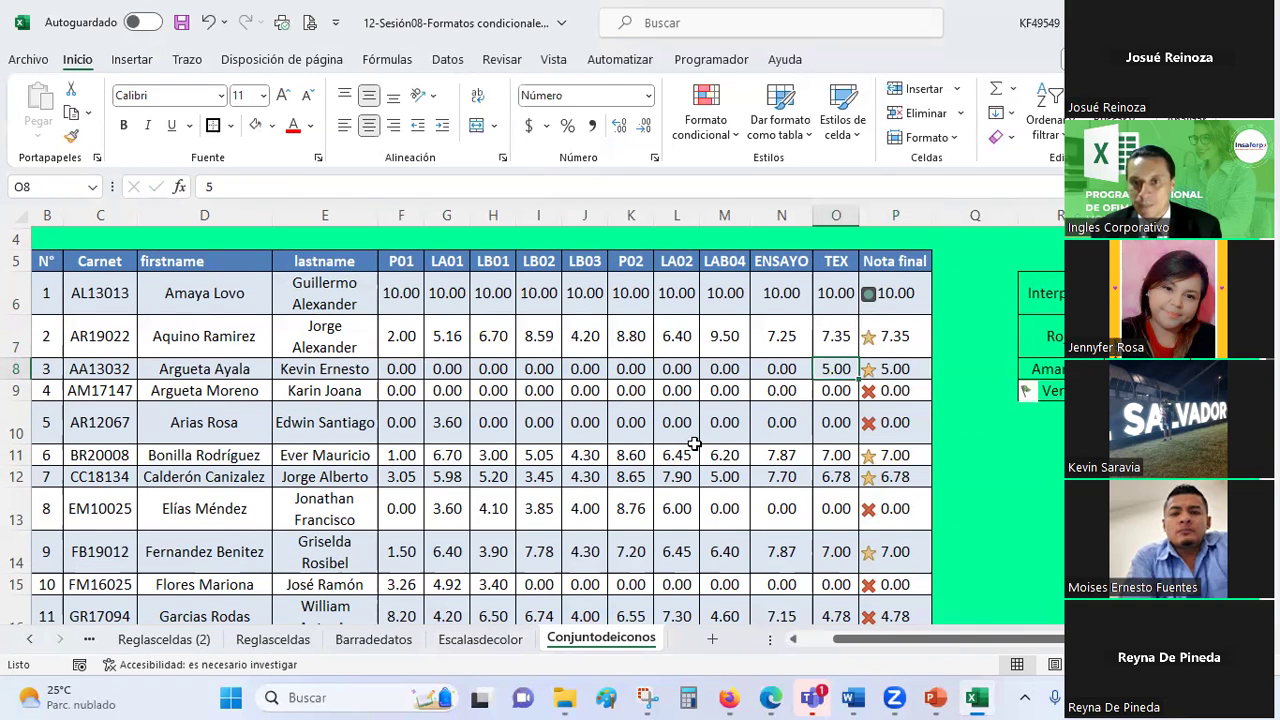
# - Try scores 7, 8, 9 and finally 10 in O8, giving P8 a green circle
pyautogui.write('7')
pyautogui.press('Up')
pyautogui.press('Down')
pyautogui.write('8')
pyautogui.press('Up')
pyautogui.press('Down')
pyautogui.press('Right')
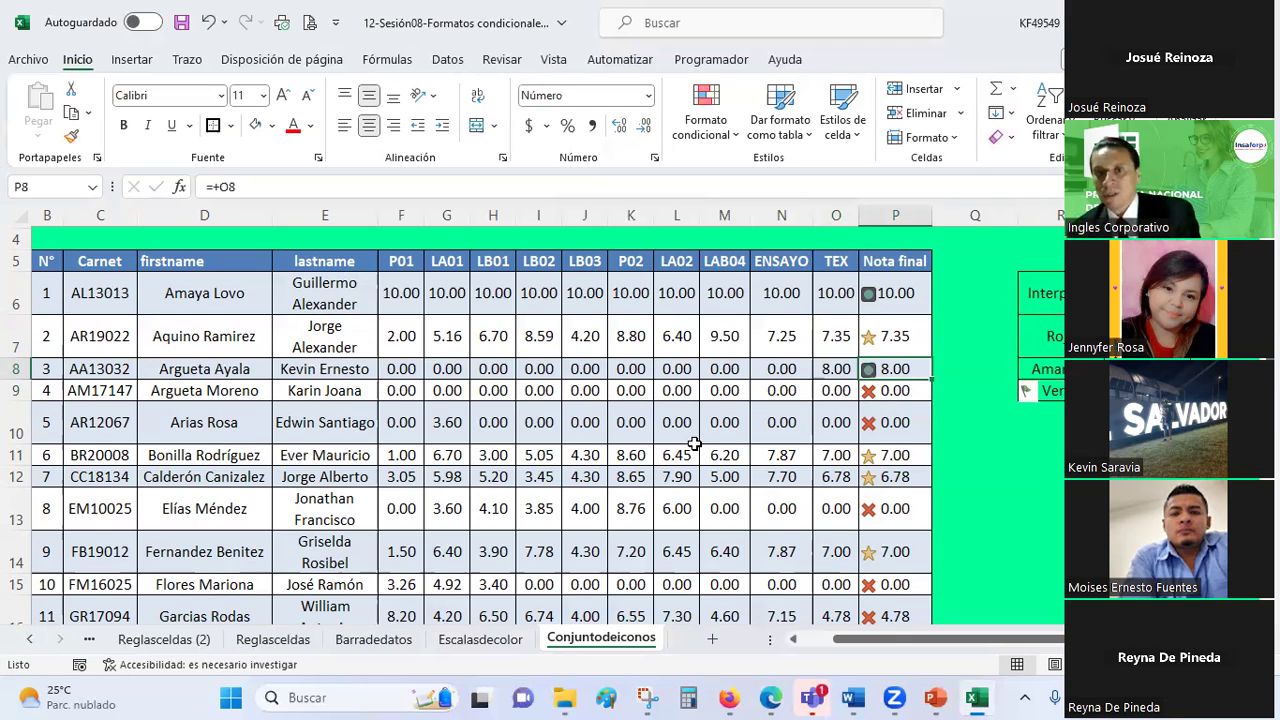
pyautogui.press('Left')
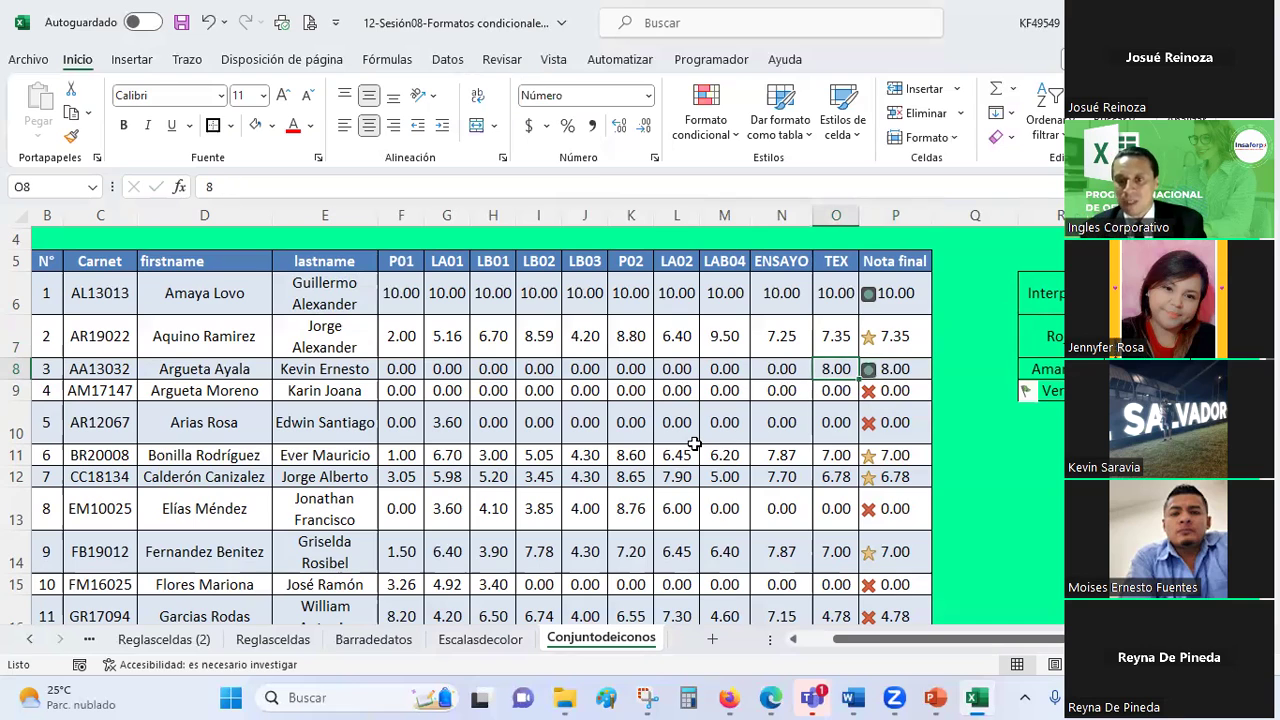
pyautogui.write('9')
pyautogui.press('Up')
pyautogui.press('Down')
pyautogui.write('10')
pyautogui.press('Return')
pyautogui.press('Up')
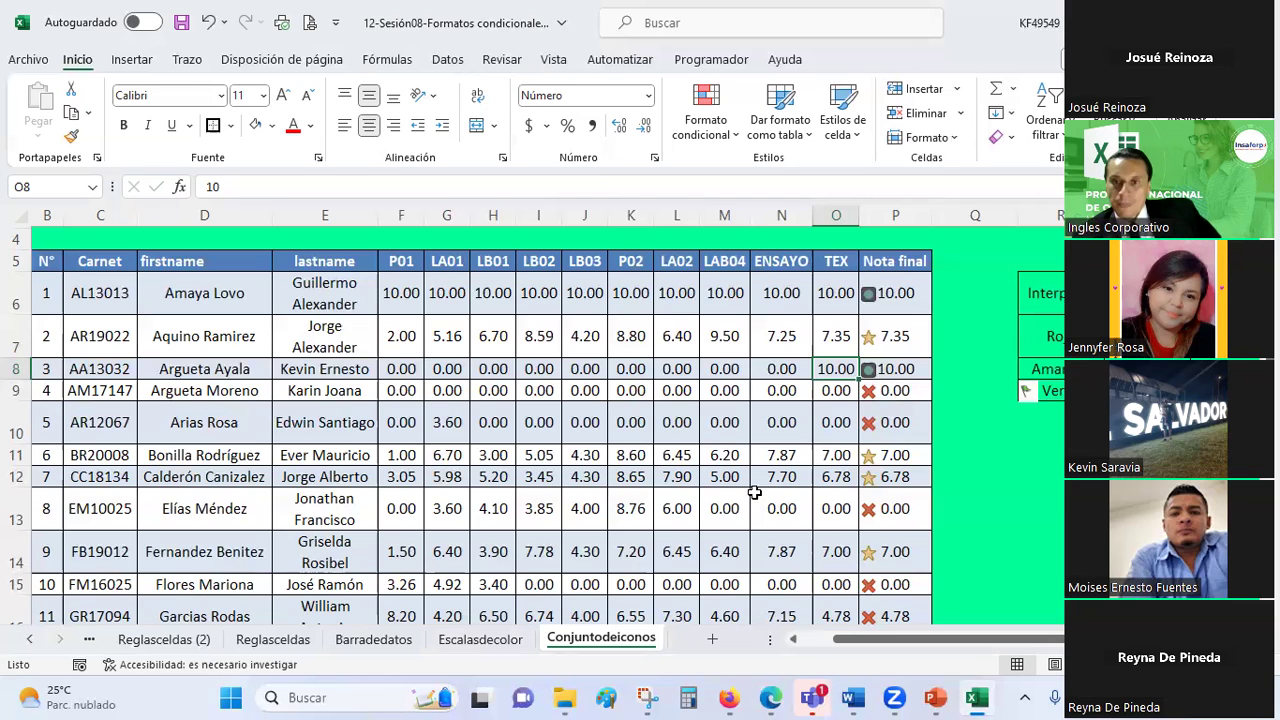
# - Delete the stray icon picture beside the legend and reselect cell P6
pyautogui.click(1026, 500)
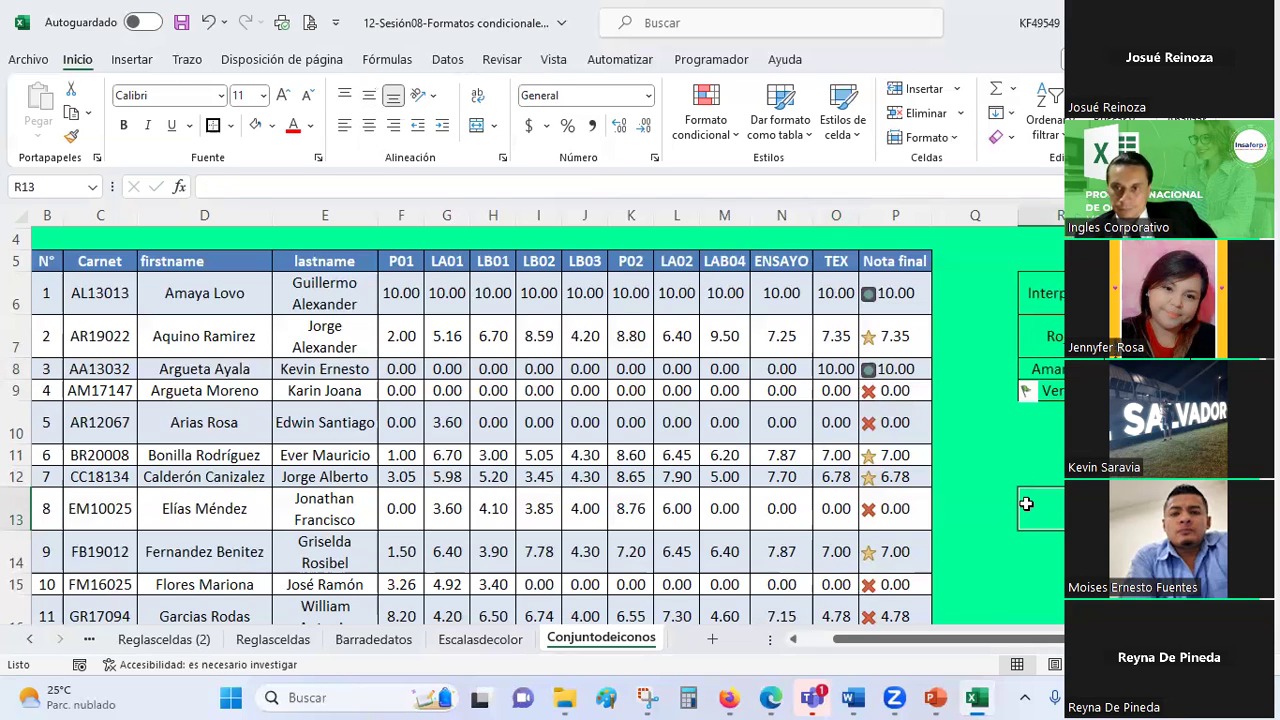
pyautogui.click(1028, 390)
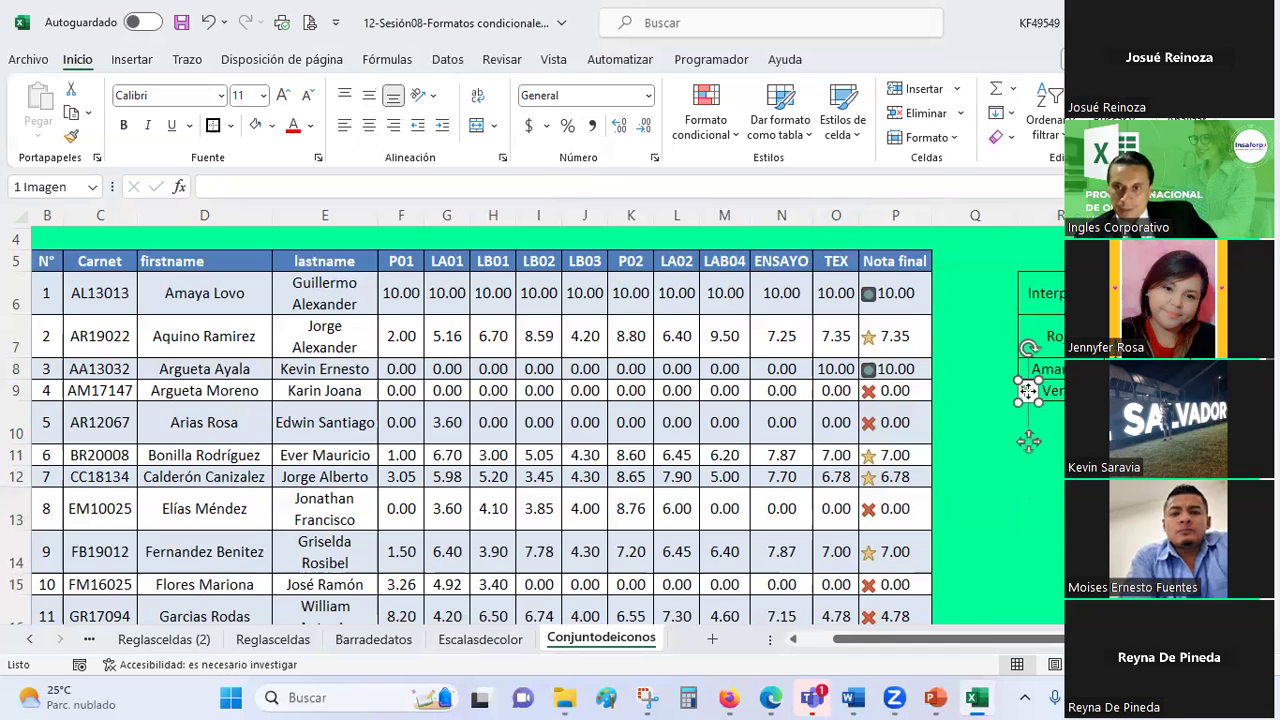
pyautogui.moveTo(1028, 390); pyautogui.dragTo(1054, 490)
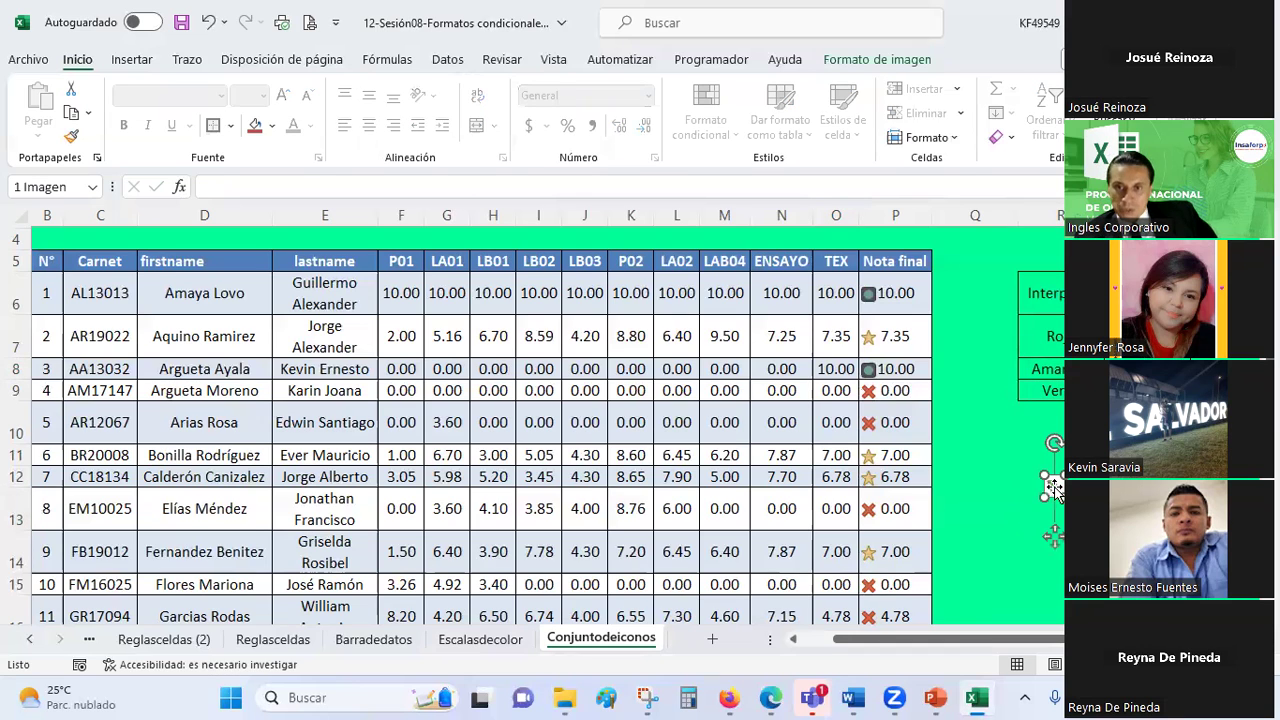
pyautogui.press('Escape')
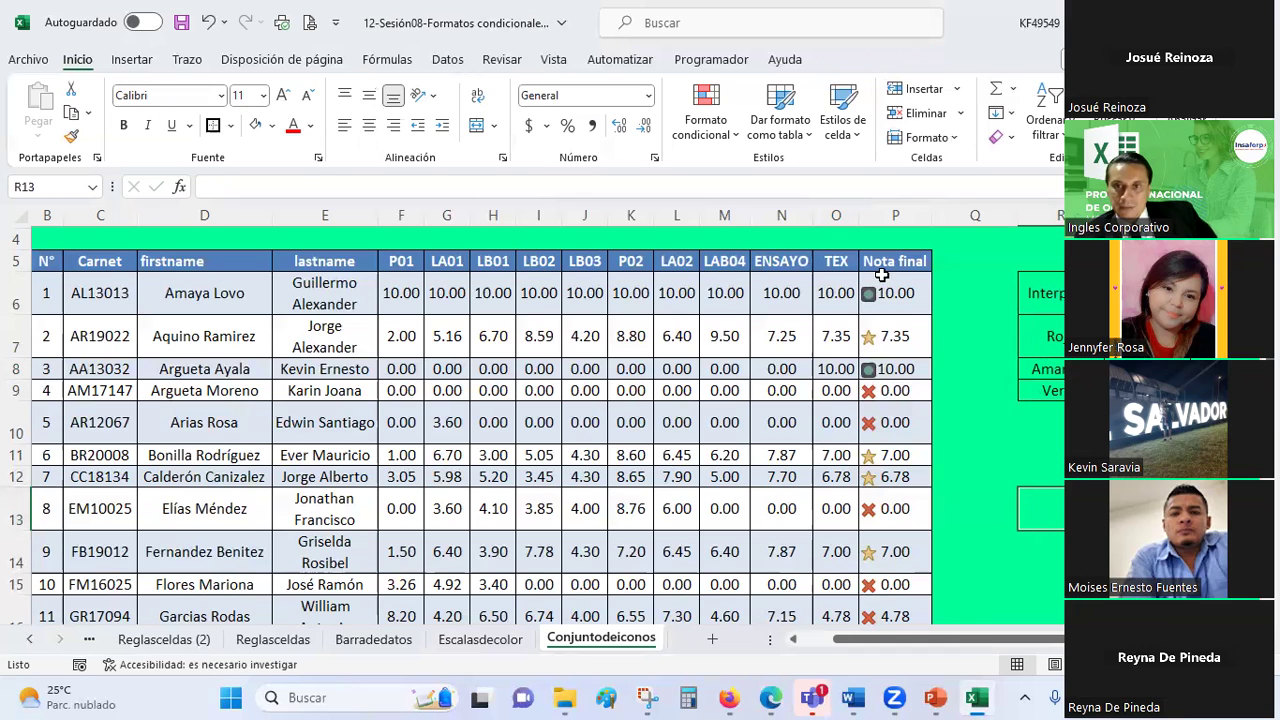
pyautogui.click(866, 292)
pyautogui.moveTo(866, 292); pyautogui.dragTo(866, 292)
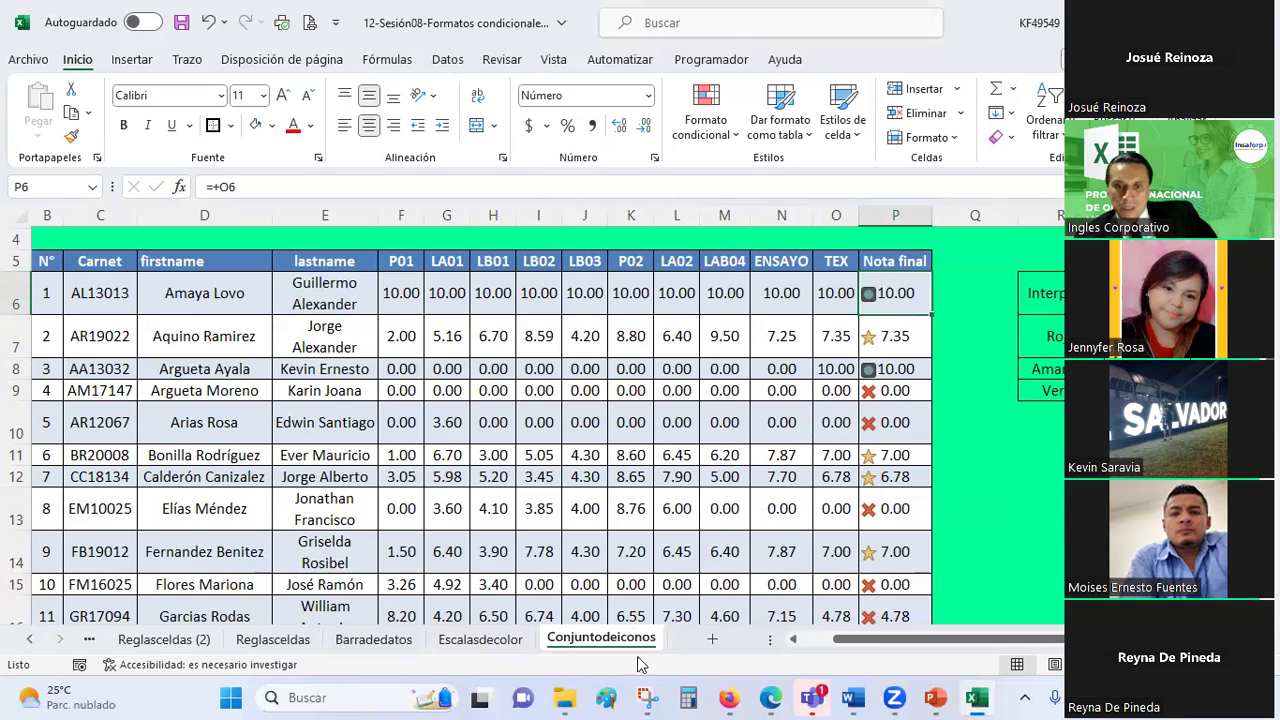
pyautogui.click(646, 697)
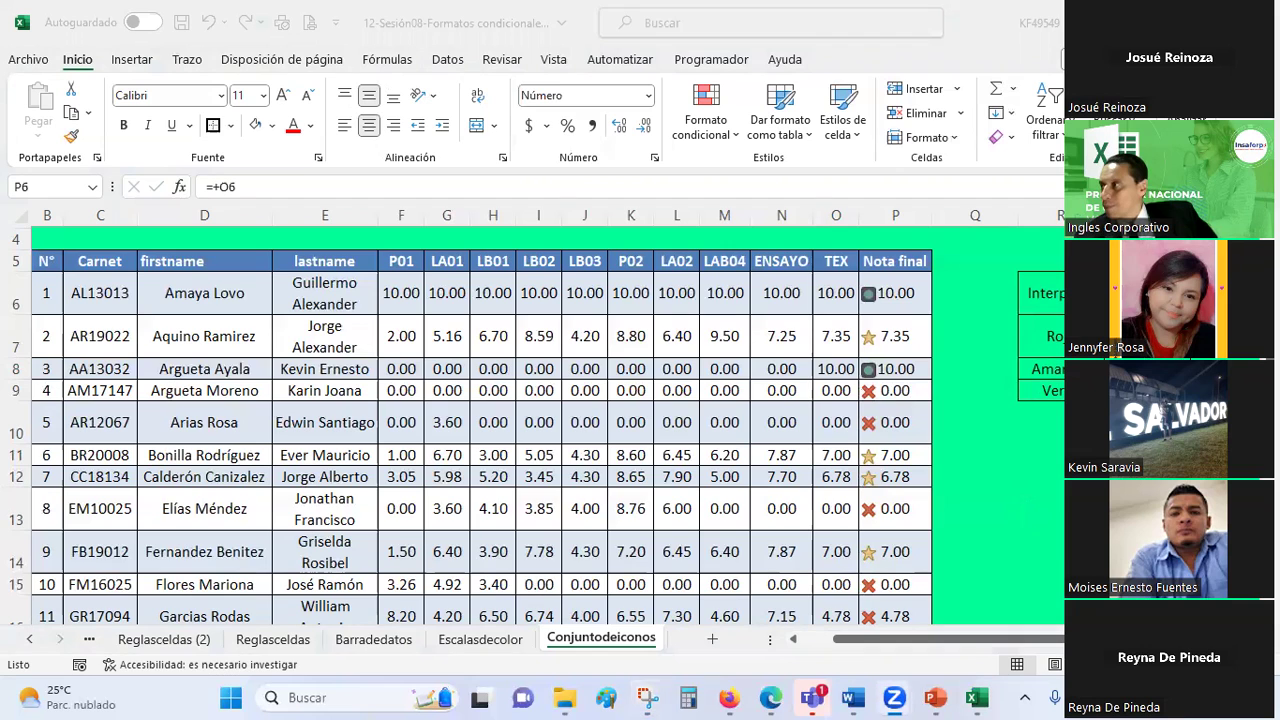
# - Snip a rectangle around the green circle icon in P6 with Snipping Tool
pyautogui.hotkey('alt', 'Tab')
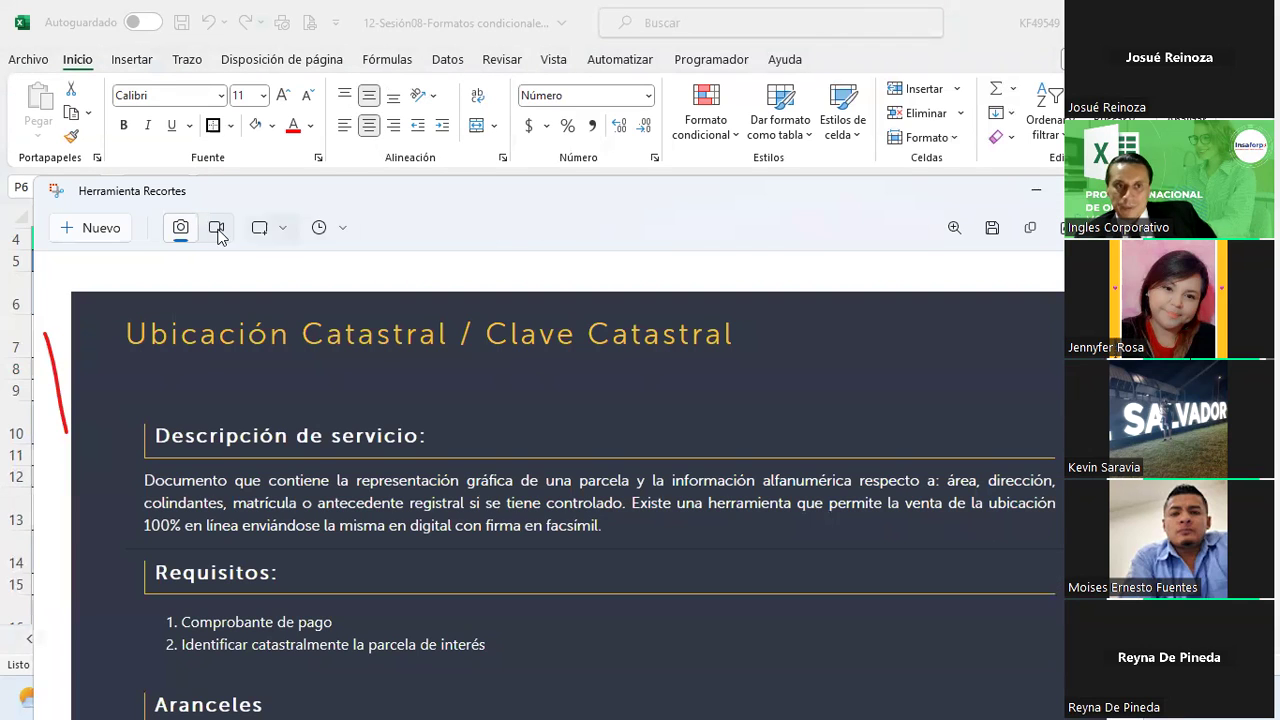
pyautogui.click(62, 226)
pyautogui.moveTo(862, 287); pyautogui.dragTo(878, 308)
# - Change the green legend range in S9 to 8=< X
pyautogui.click(1050, 436)
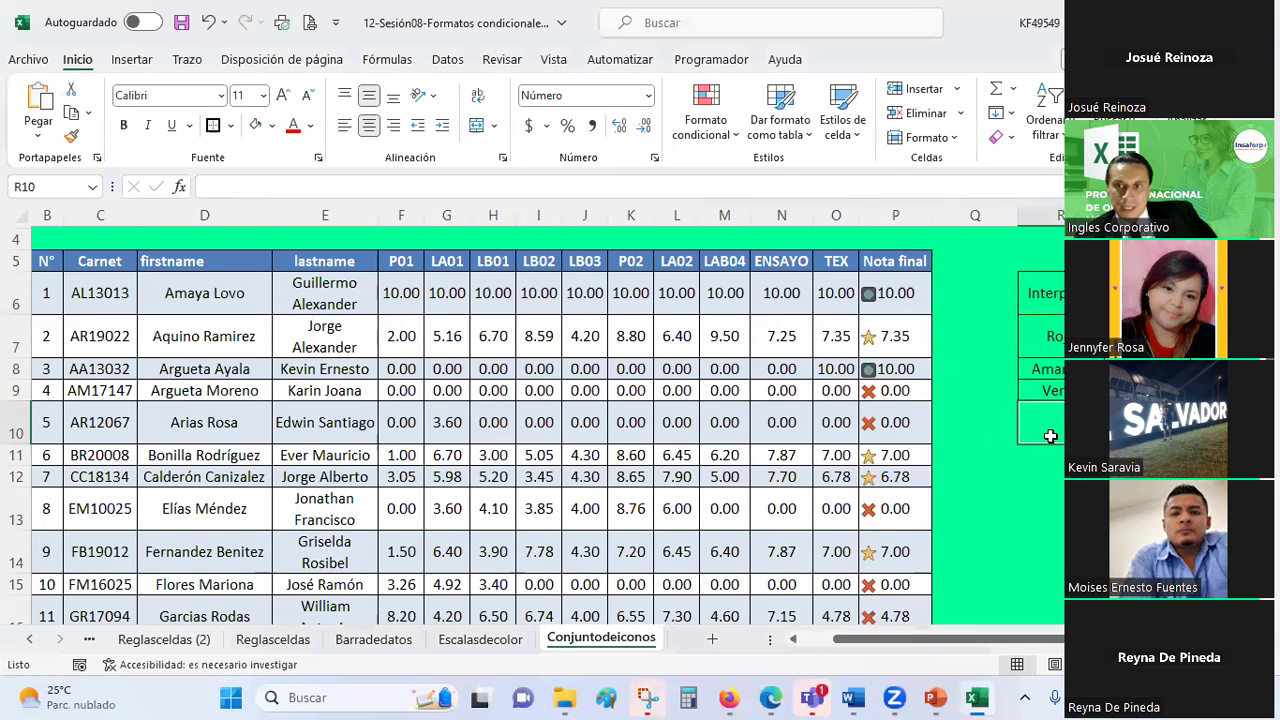
pyautogui.moveTo(1040, 293); pyautogui.dragTo(1040, 390)
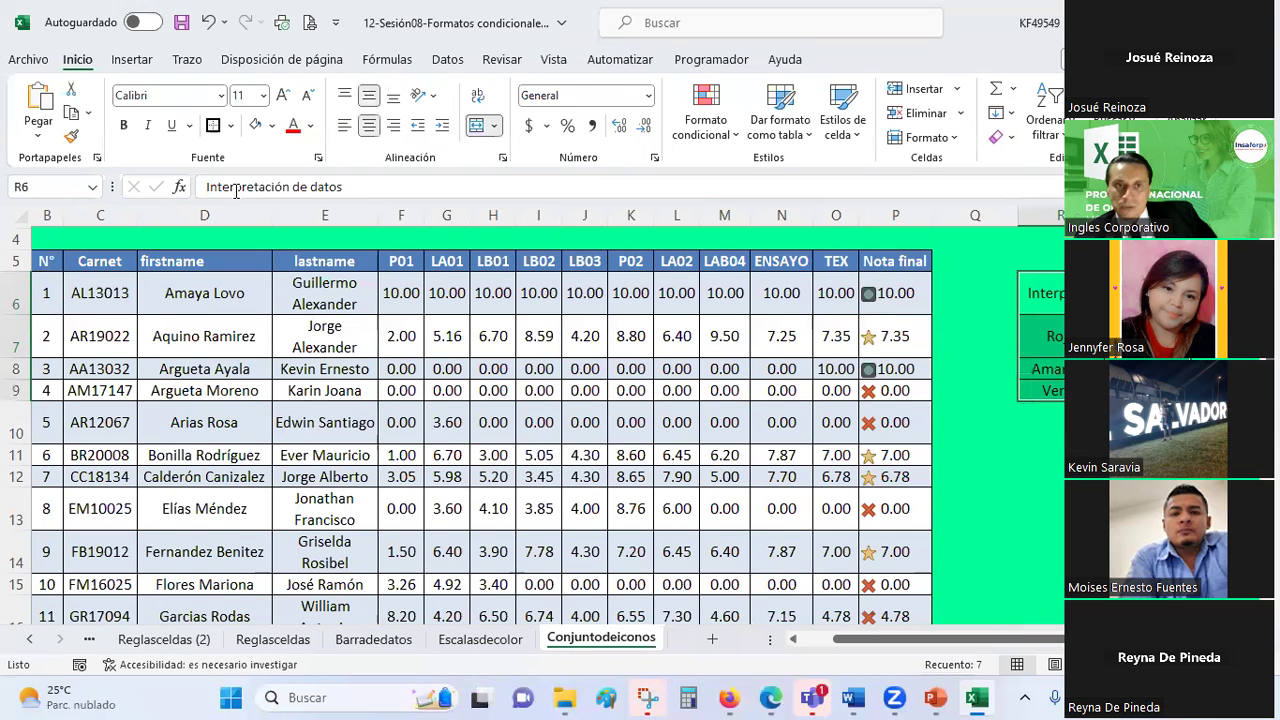
pyautogui.moveTo(992, 455); pyautogui.dragTo(994, 430)
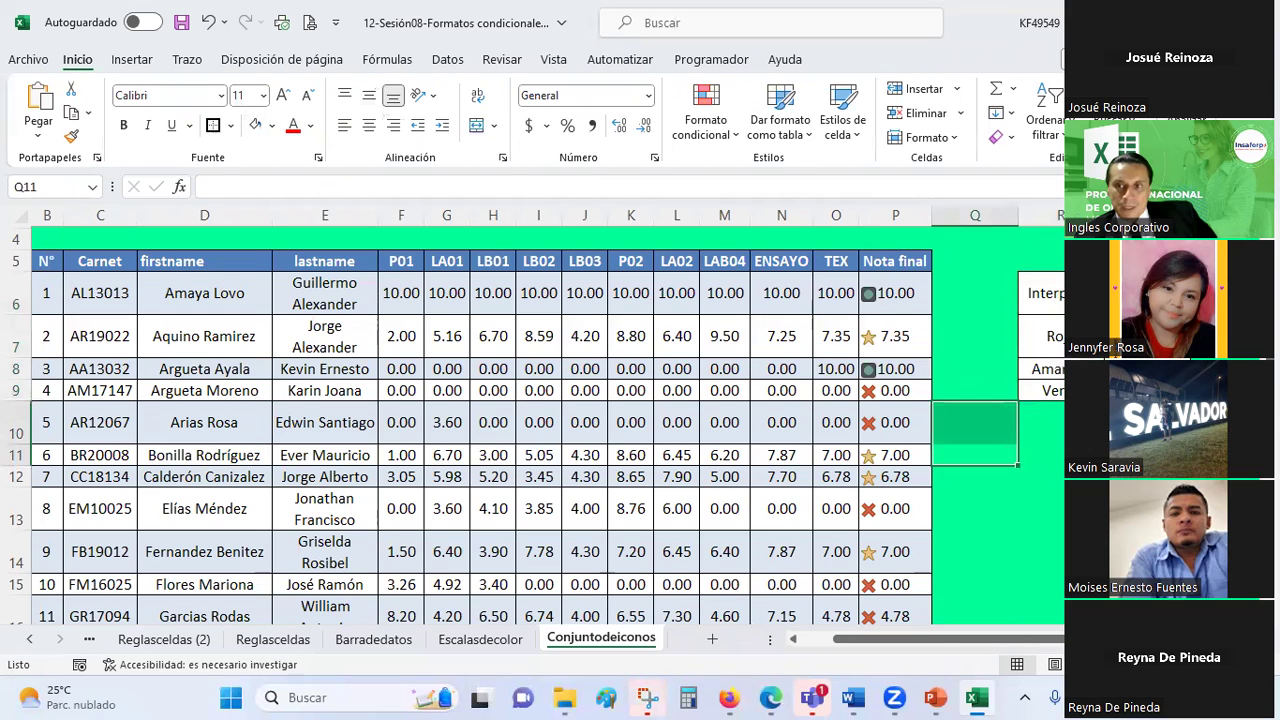
pyautogui.click(1110, 390)
pyautogui.press('F2')
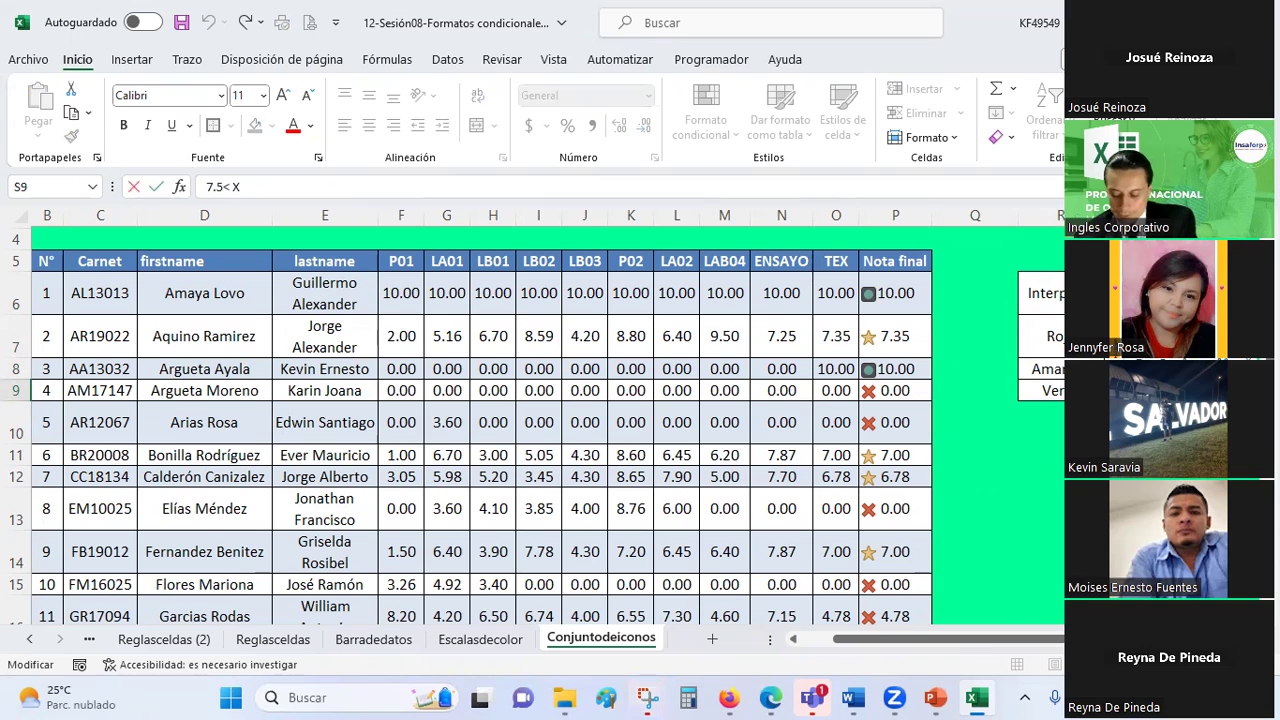
pyautogui.write('8')
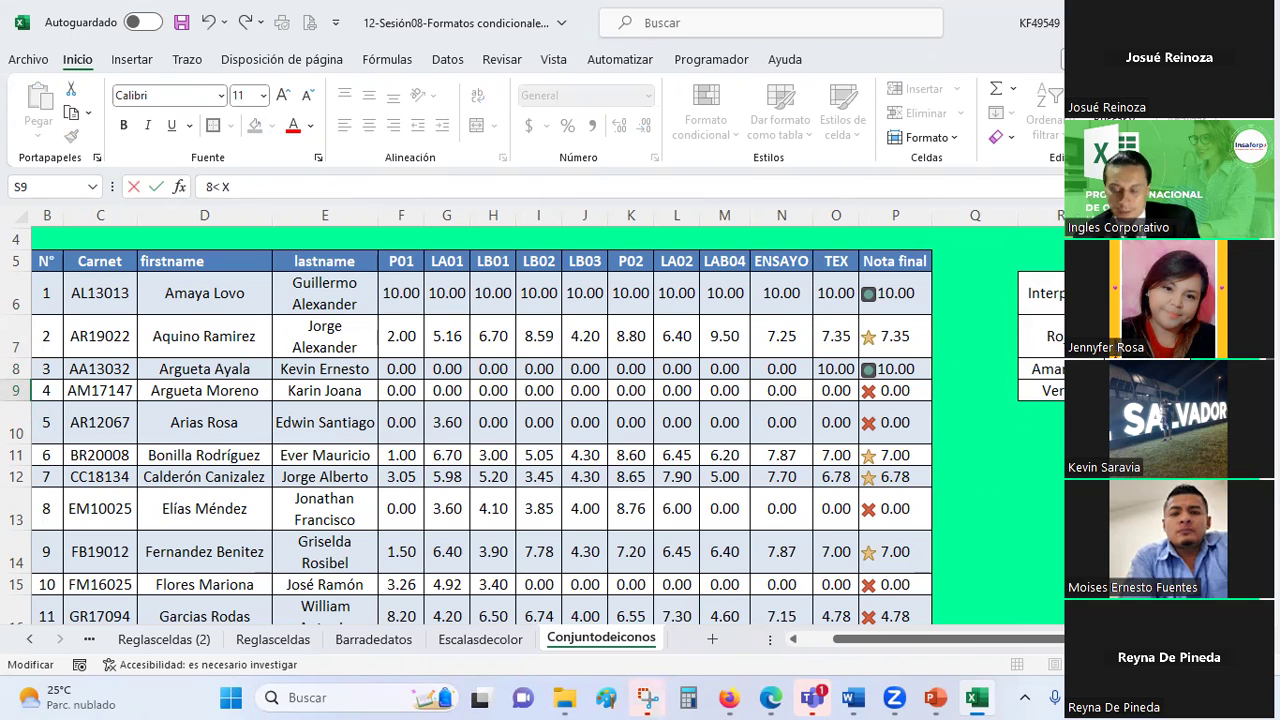
pyautogui.write('=')
pyautogui.press('Return')
# - Move the pasted green circle picture left beside the Verde row in R9
pyautogui.click(1040, 392)
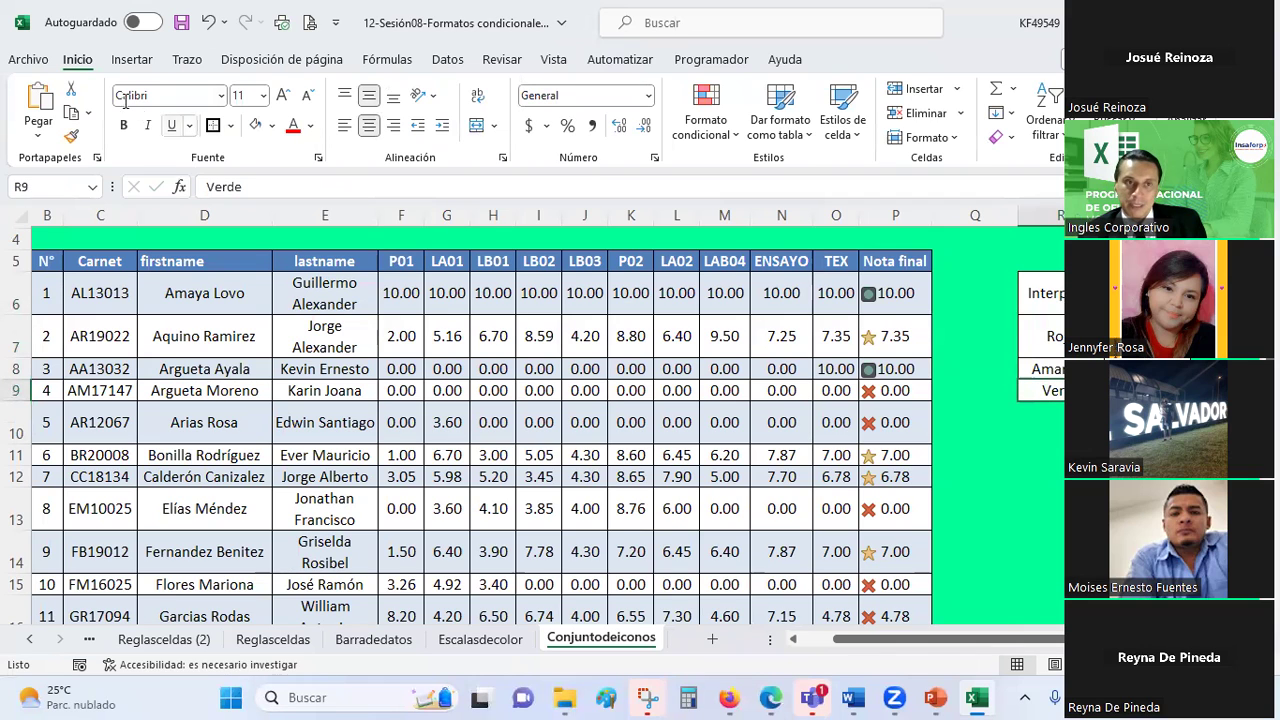
pyautogui.click(1038, 392)
pyautogui.click(1028, 442)
pyautogui.moveTo(1030, 390); pyautogui.dragTo(995, 389)
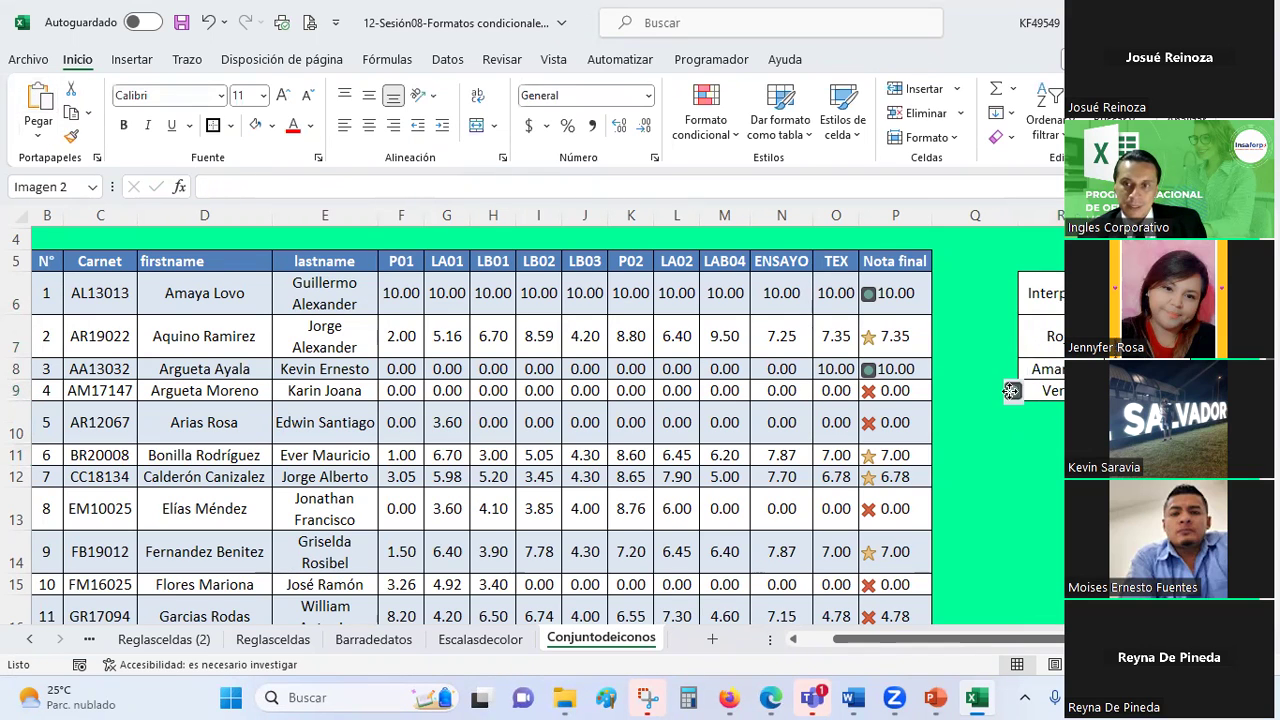
pyautogui.click(1036, 453)
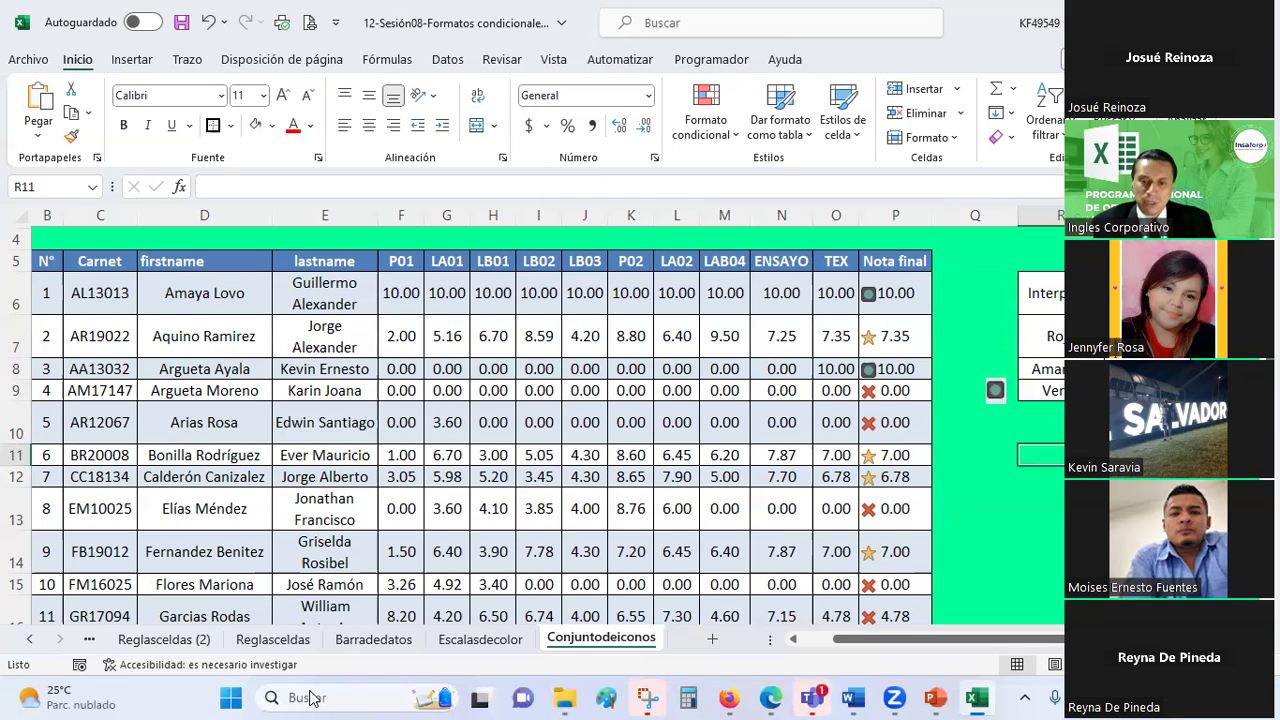
# - Browse the Inglés Corporativo gradebook and FCO CONTROL spreadsheet in Firefox, then return to Excel
pyautogui.click(740, 697)
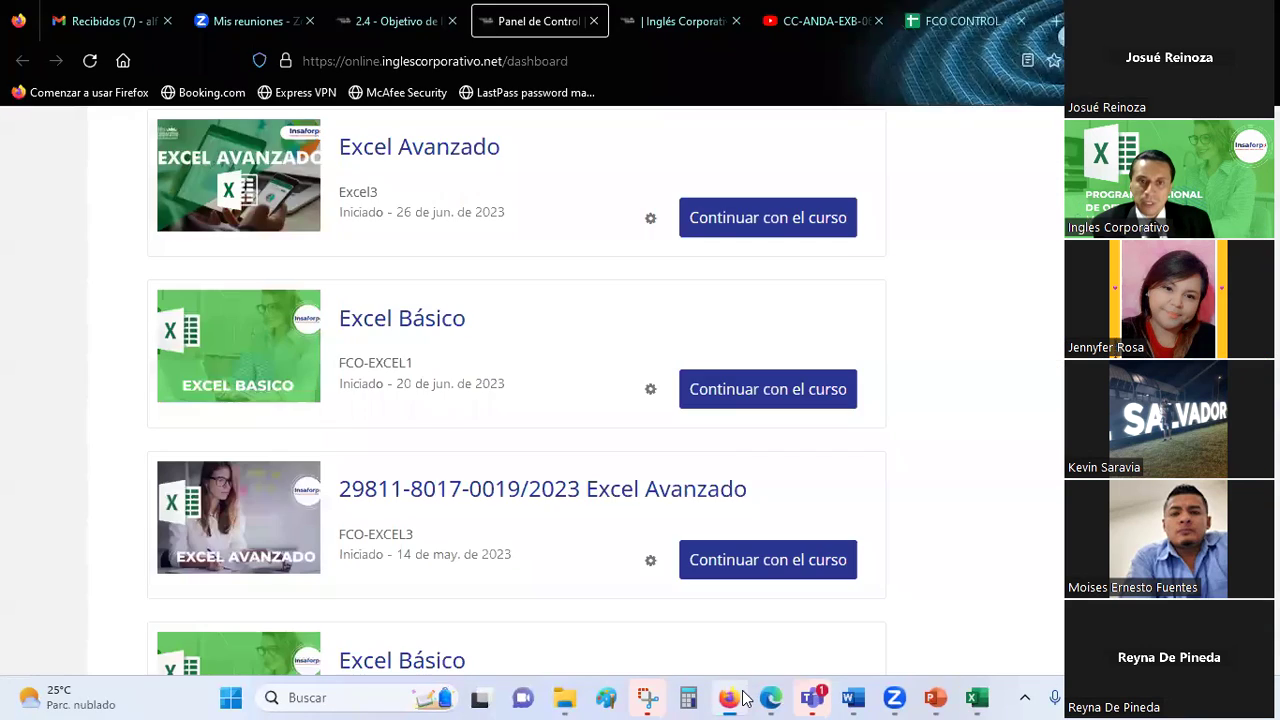
pyautogui.click(680, 20)
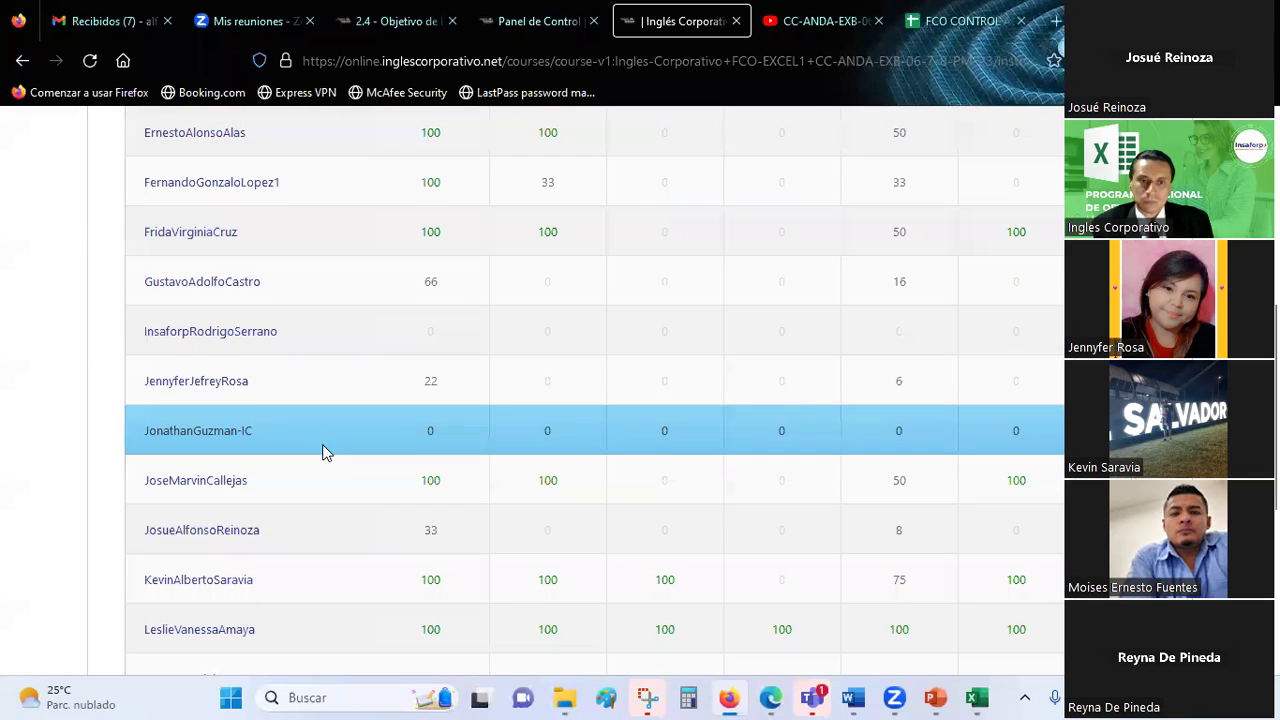
pyautogui.scroll(-3, 322, 451)
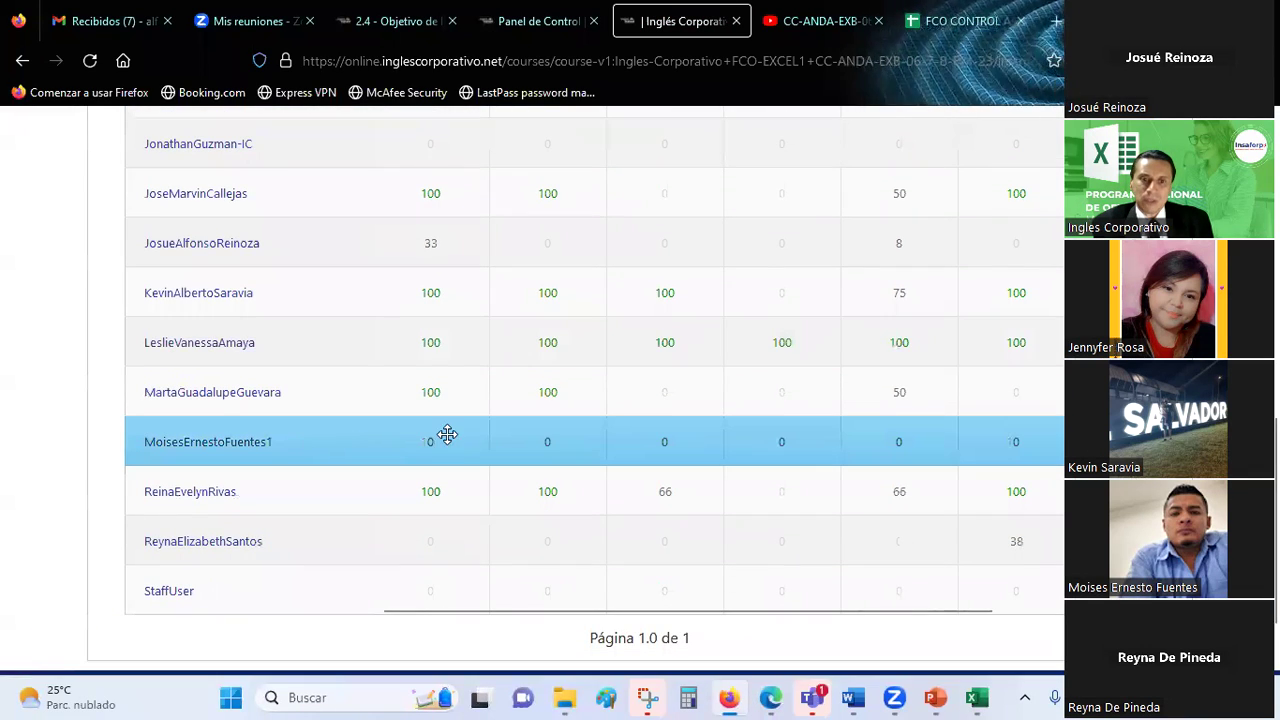
pyautogui.scroll(-1, 479, 528)
pyautogui.scroll(3, 479, 528)
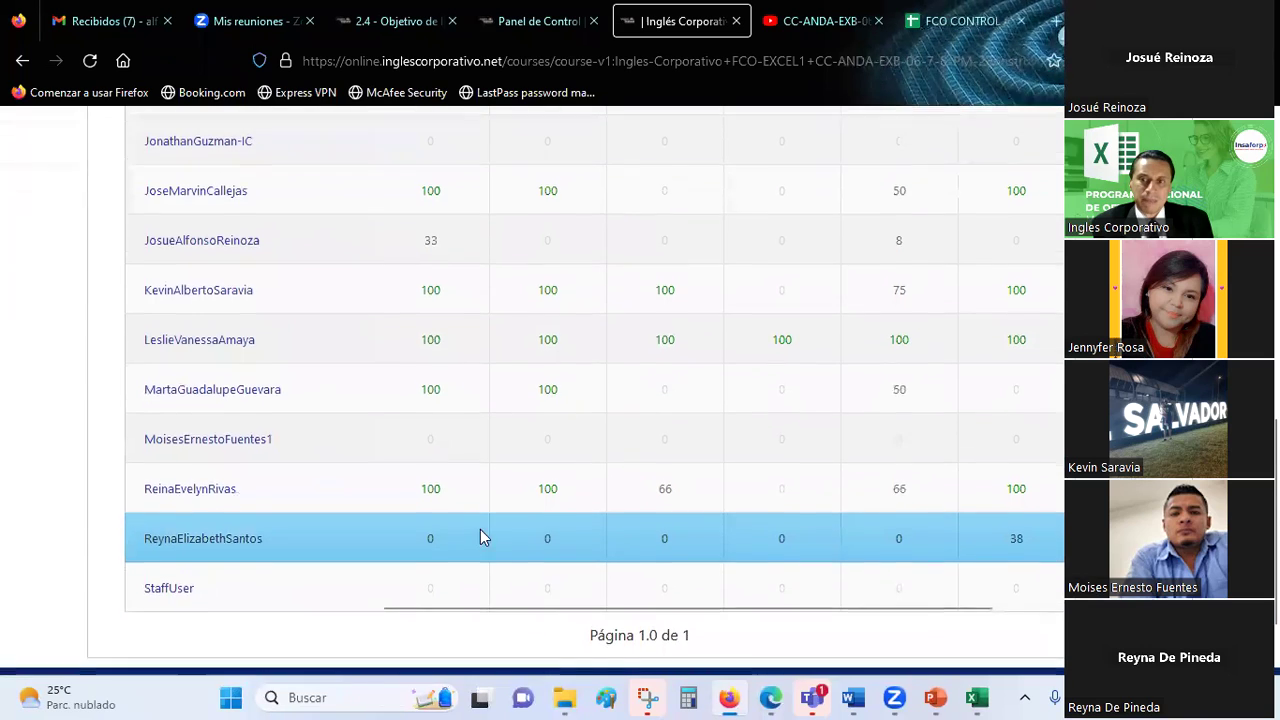
pyautogui.scroll(5, 479, 528)
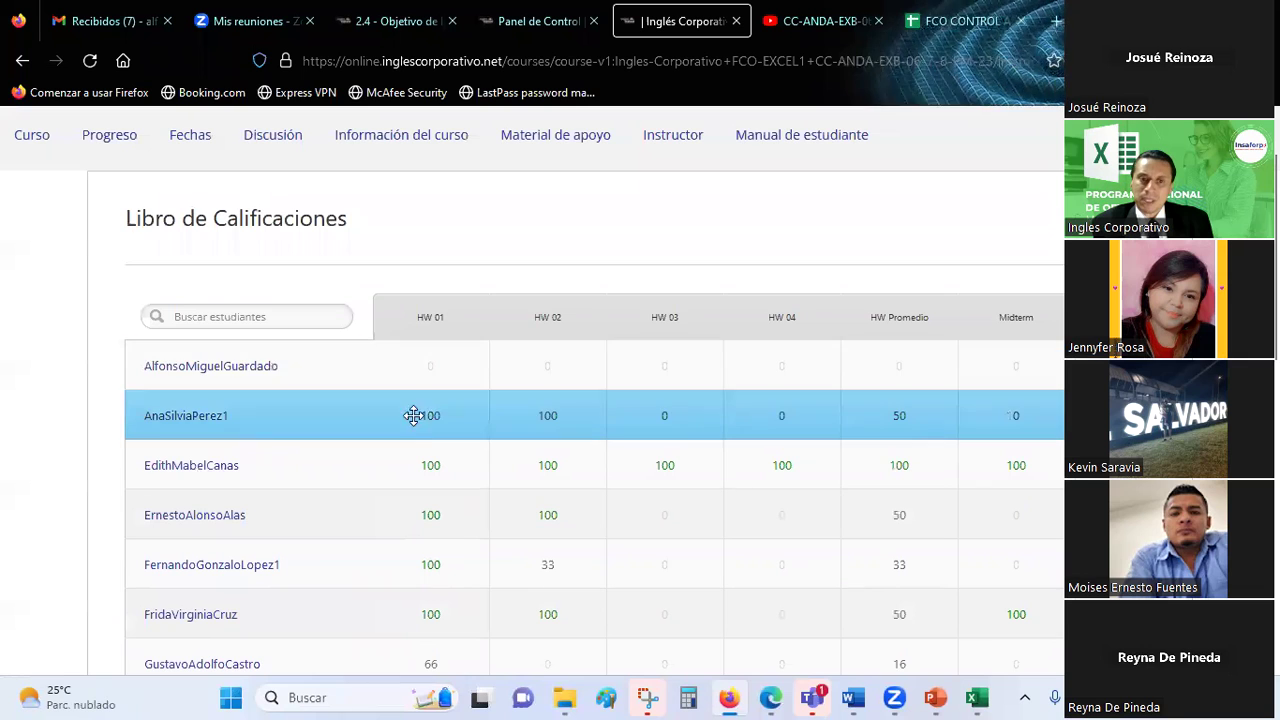
pyautogui.scroll(-1, 432, 431)
pyautogui.scroll(-2, 432, 431)
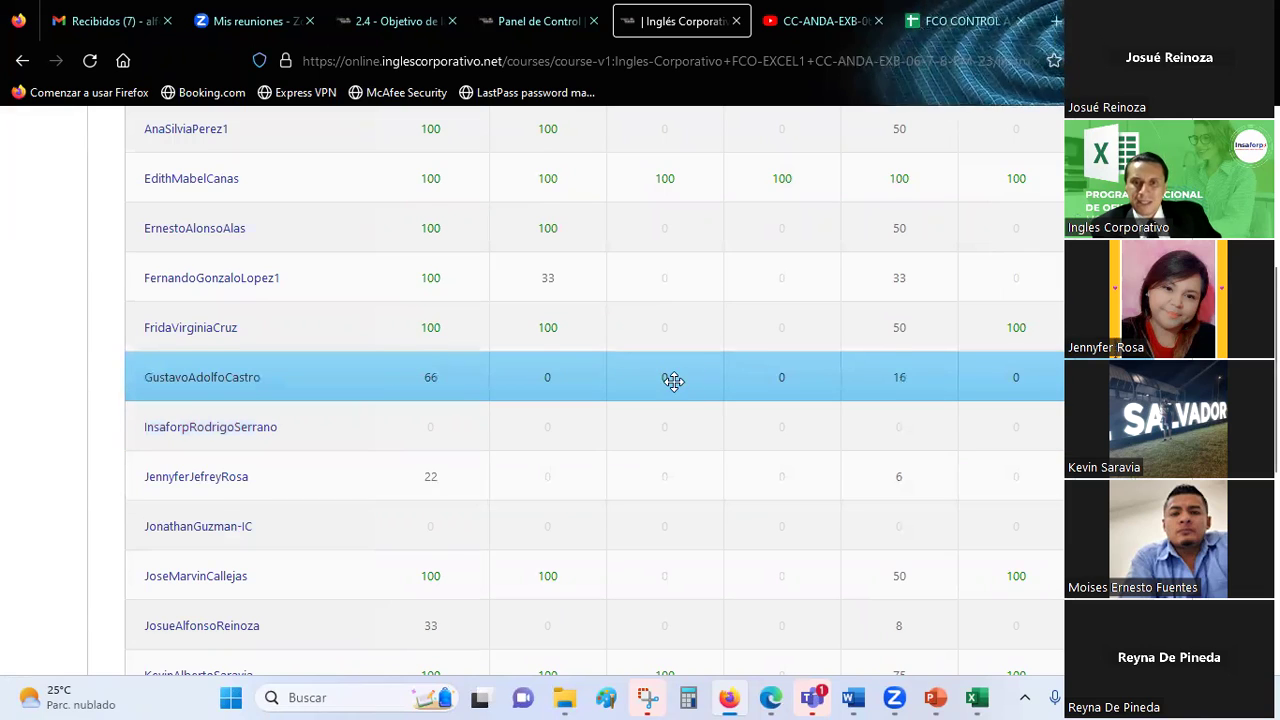
pyautogui.scroll(3, 673, 380)
pyautogui.scroll(2, 714, 351)
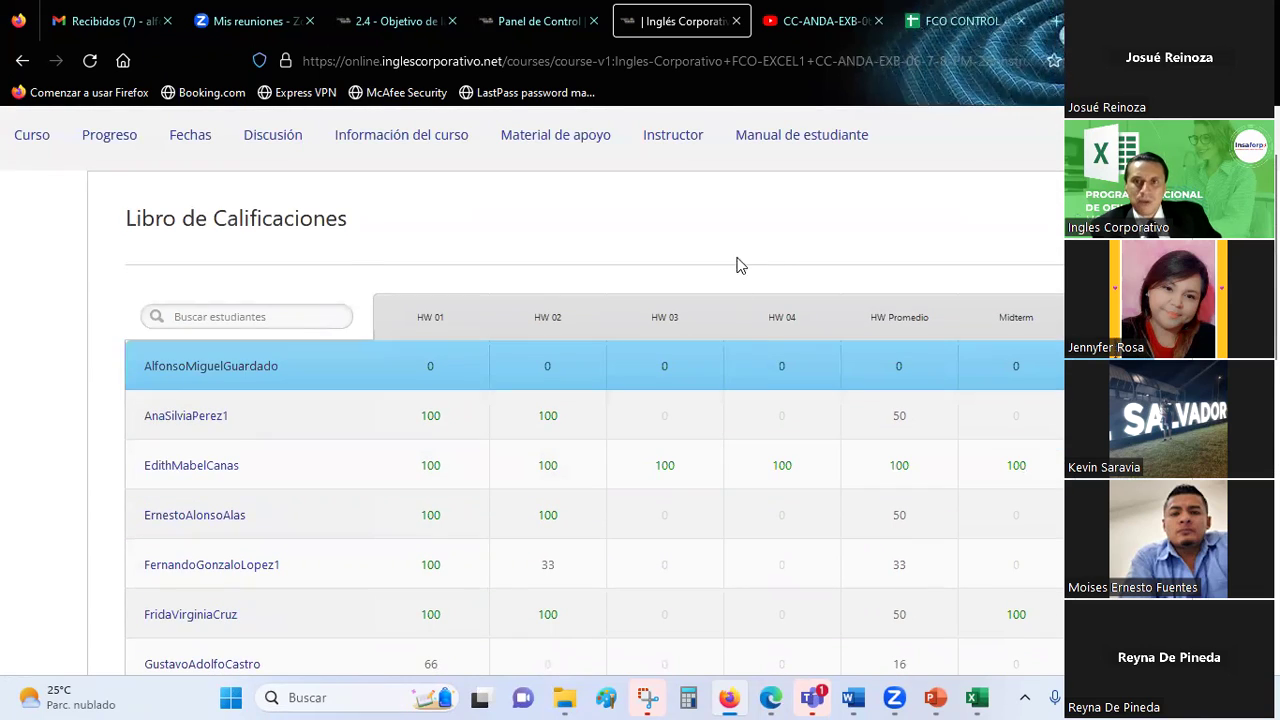
pyautogui.click(955, 21)
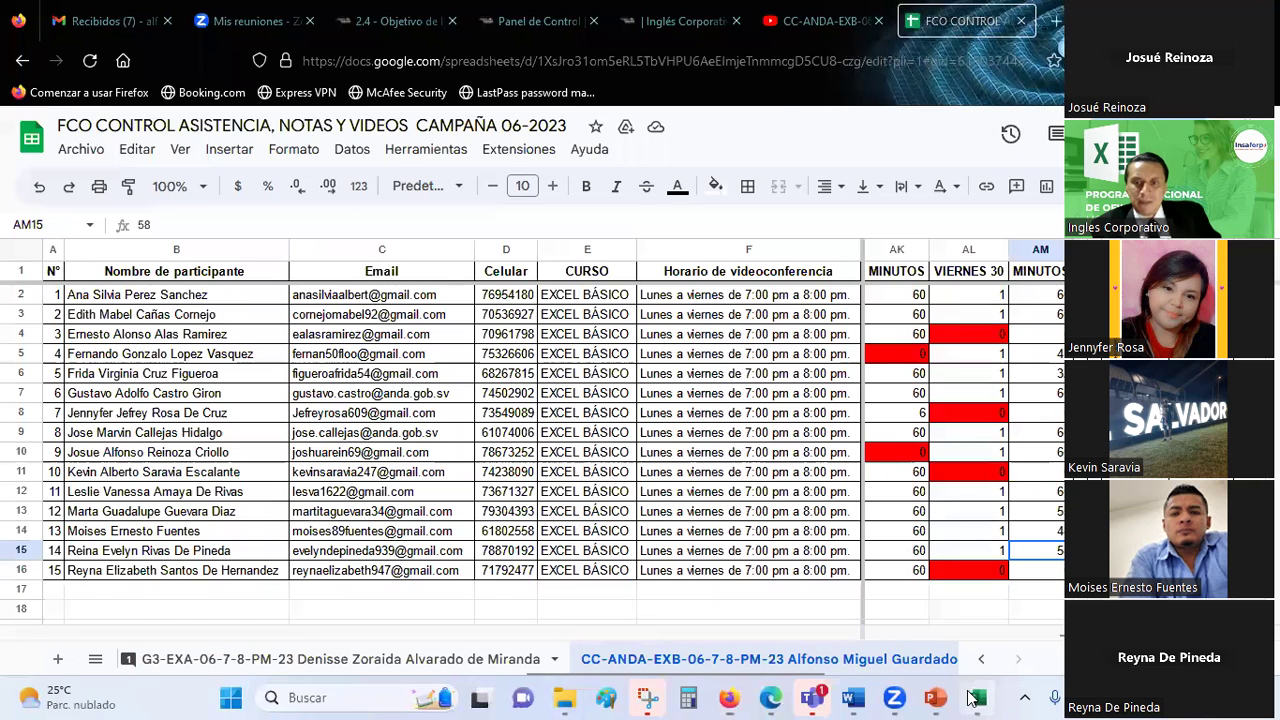
pyautogui.click(972, 697)
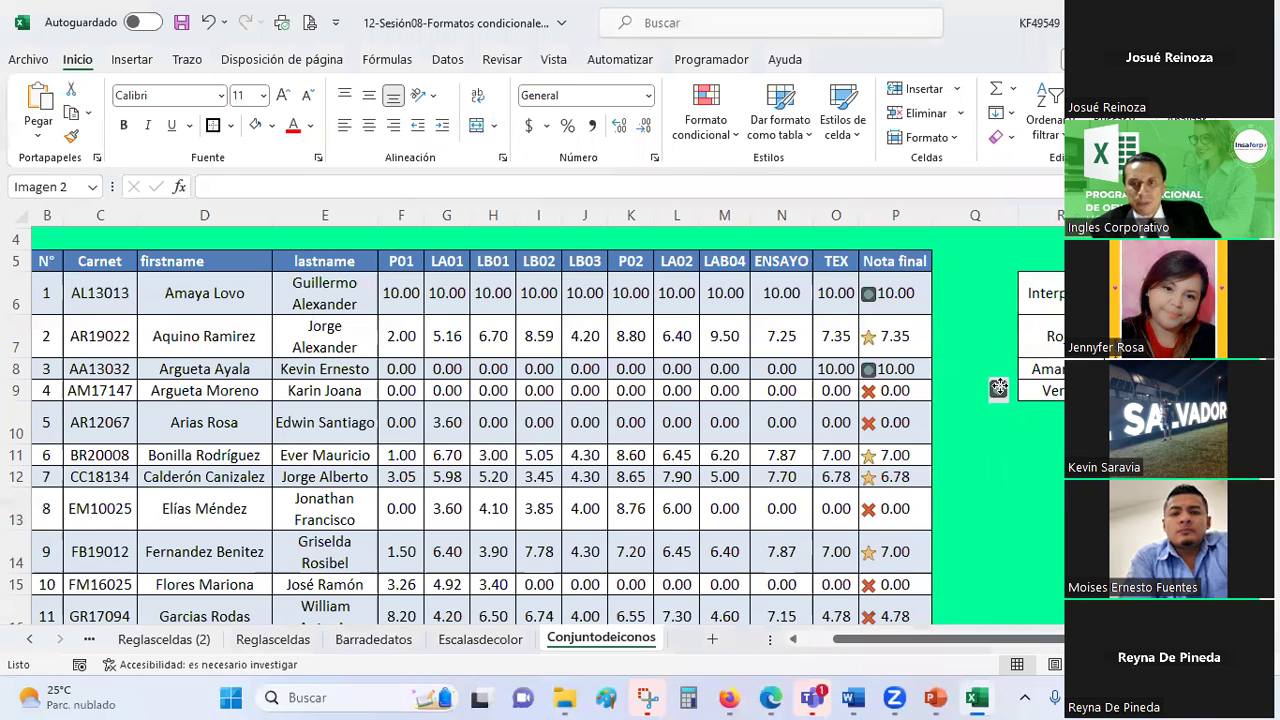
# - Deselect the picture and drag row 10's height down to 25.50, then select cell R13
pyautogui.press('Escape')
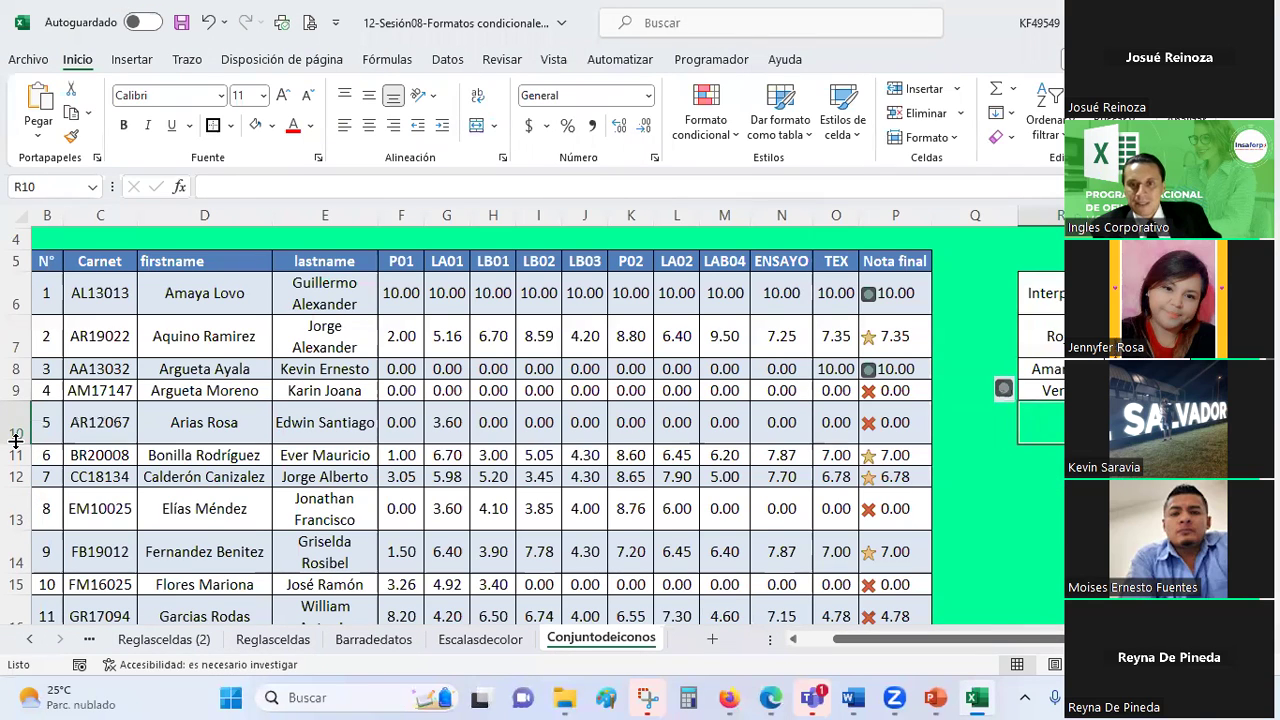
pyautogui.moveTo(16, 440); pyautogui.dragTo(16, 424)
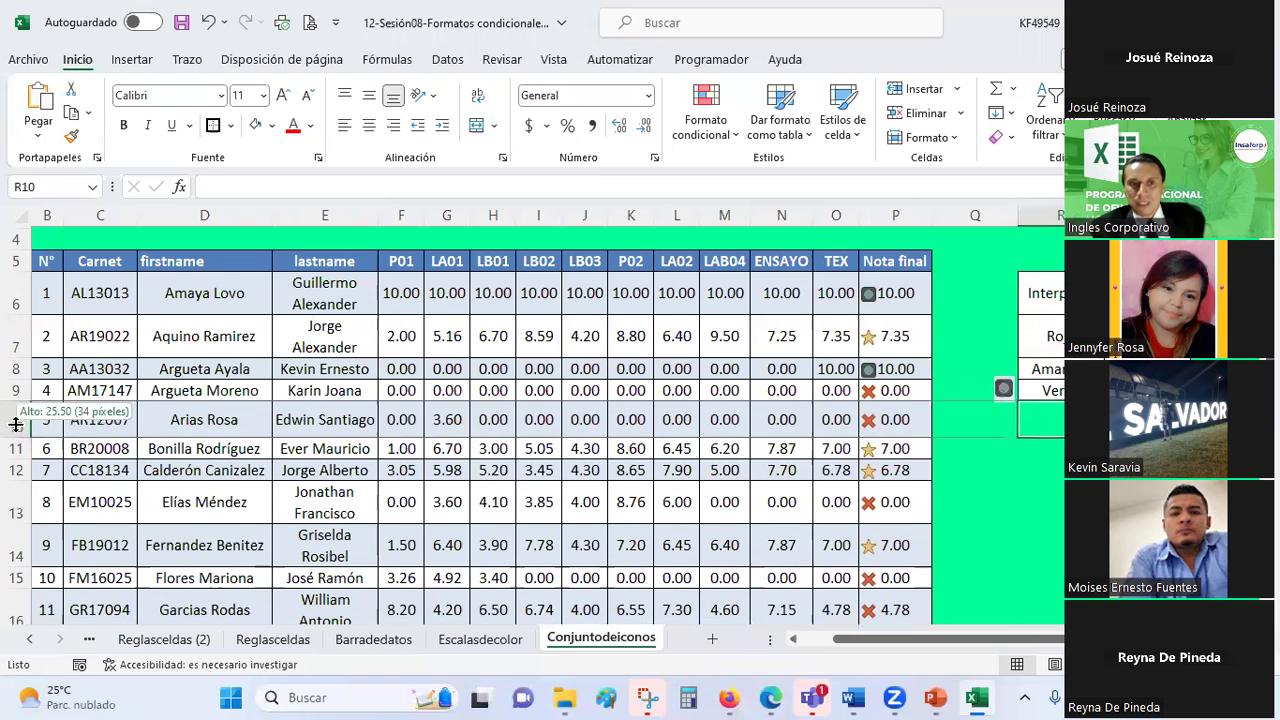
pyautogui.click(1046, 488)
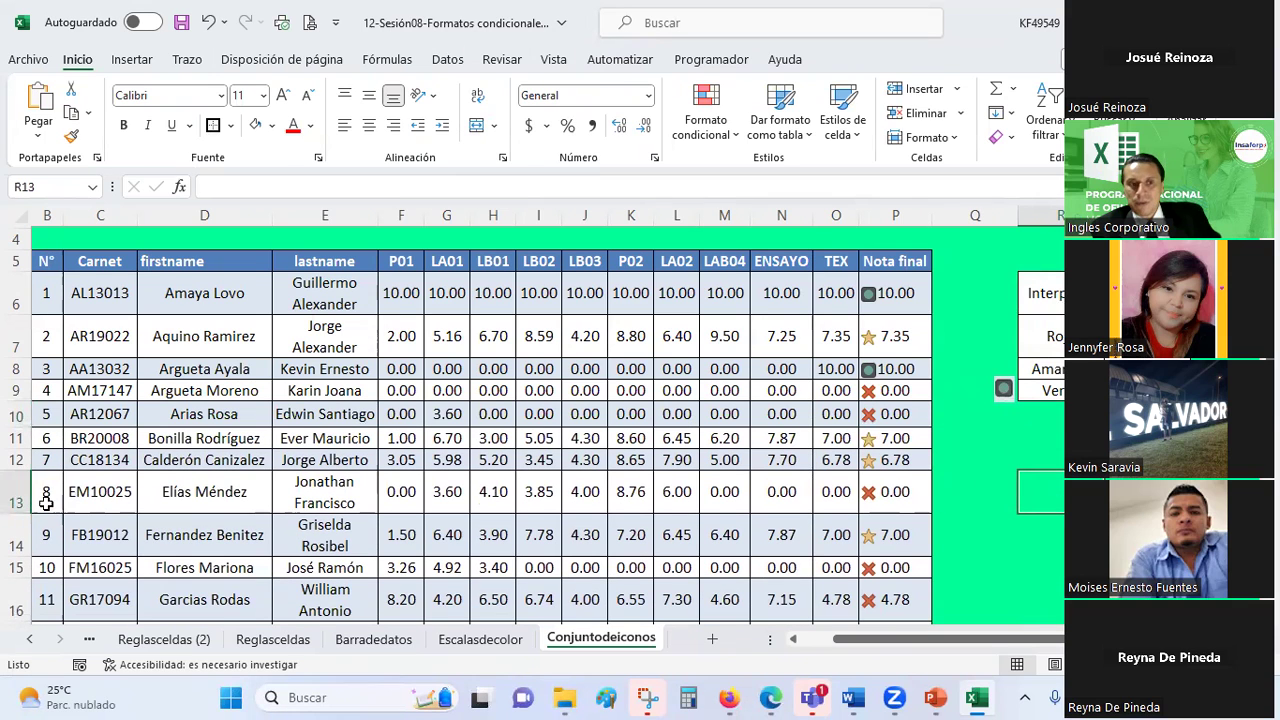